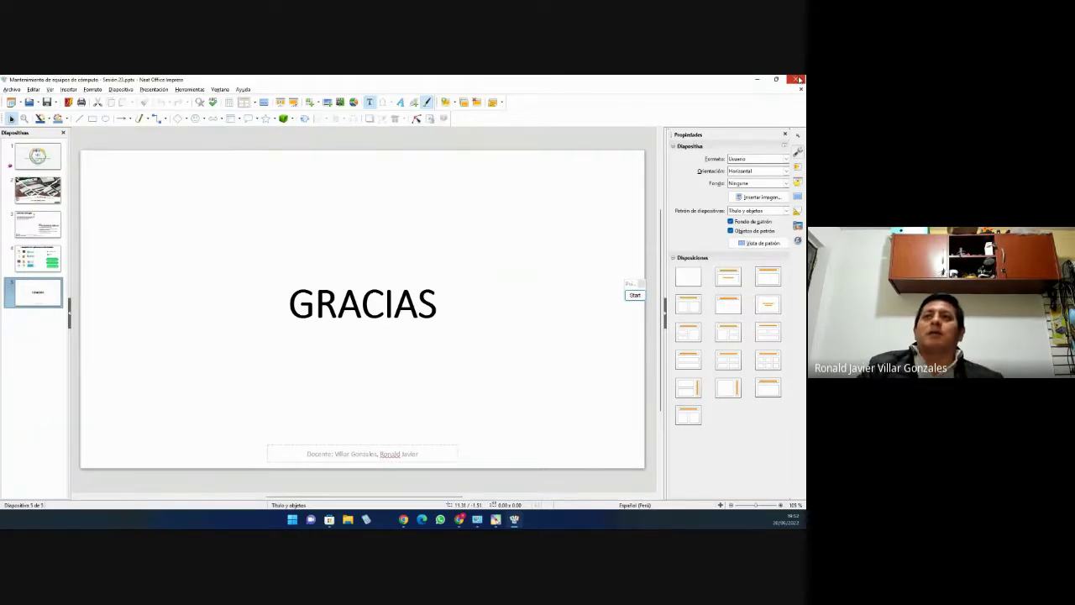
Close the presentation and the store window, submitting a two-star rating for Neat Office and dismissing its rating request
{"action": "left_click", "coordinate": [800, 79]}
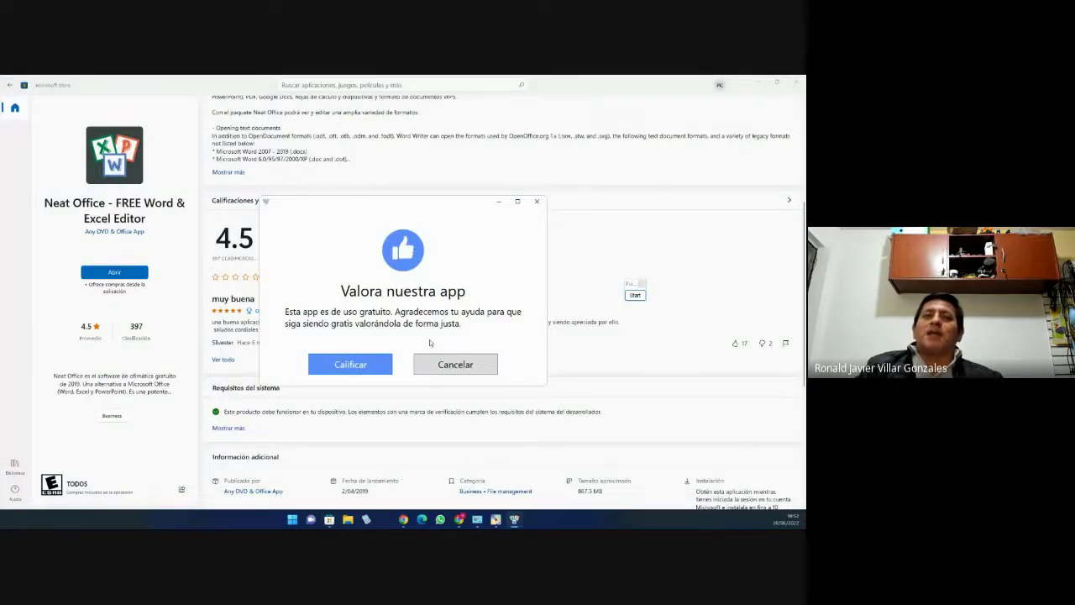
{"action": "left_click", "coordinate": [364, 365]}
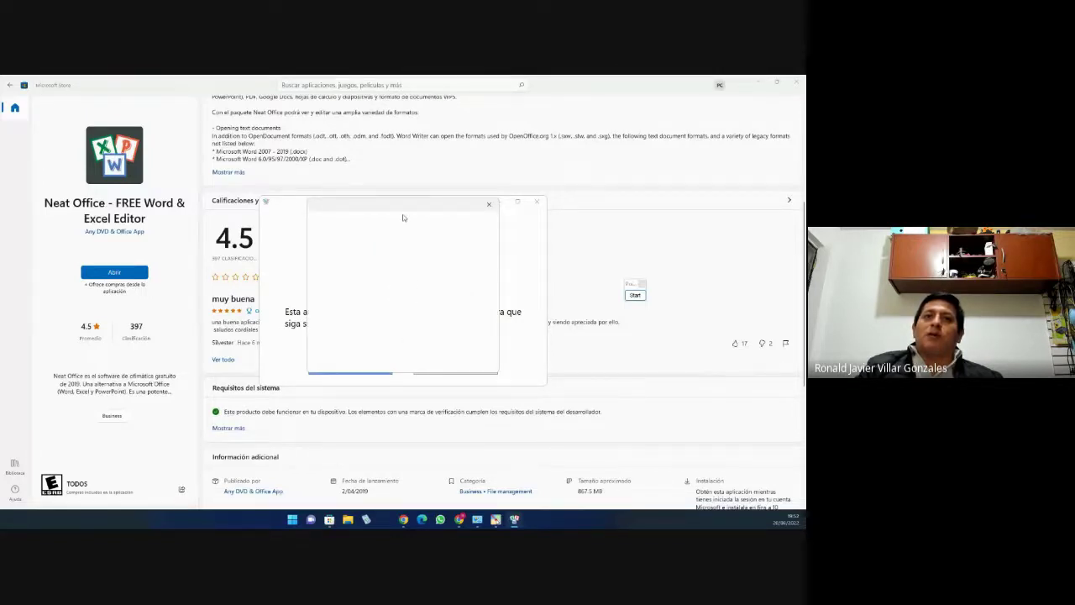
{"action": "left_click_drag", "start_coordinate": [403, 209], "coordinate": [401, 171]}
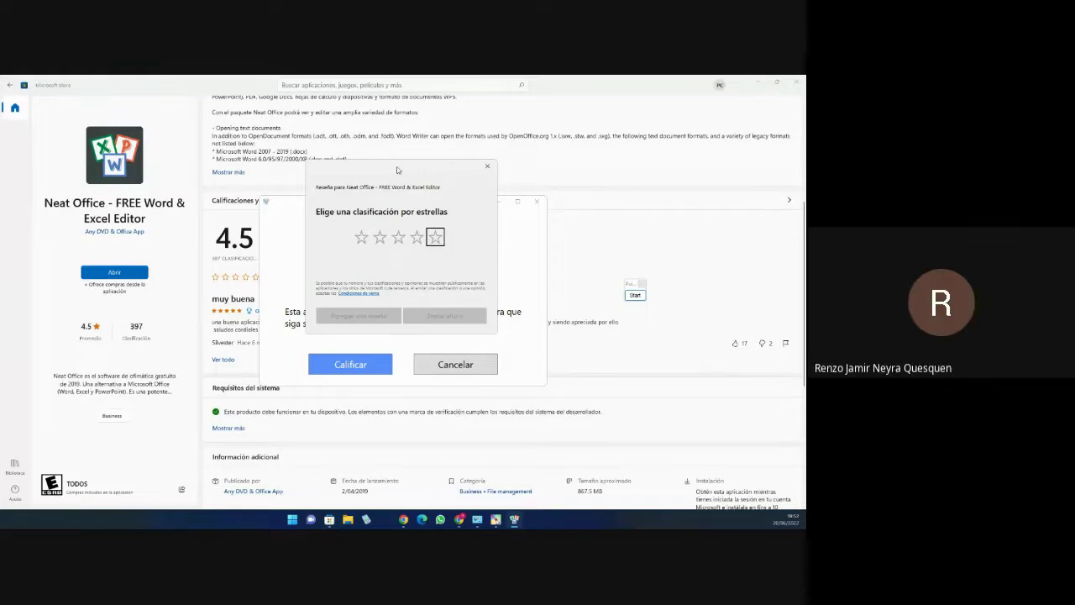
{"action": "left_click", "coordinate": [380, 237]}
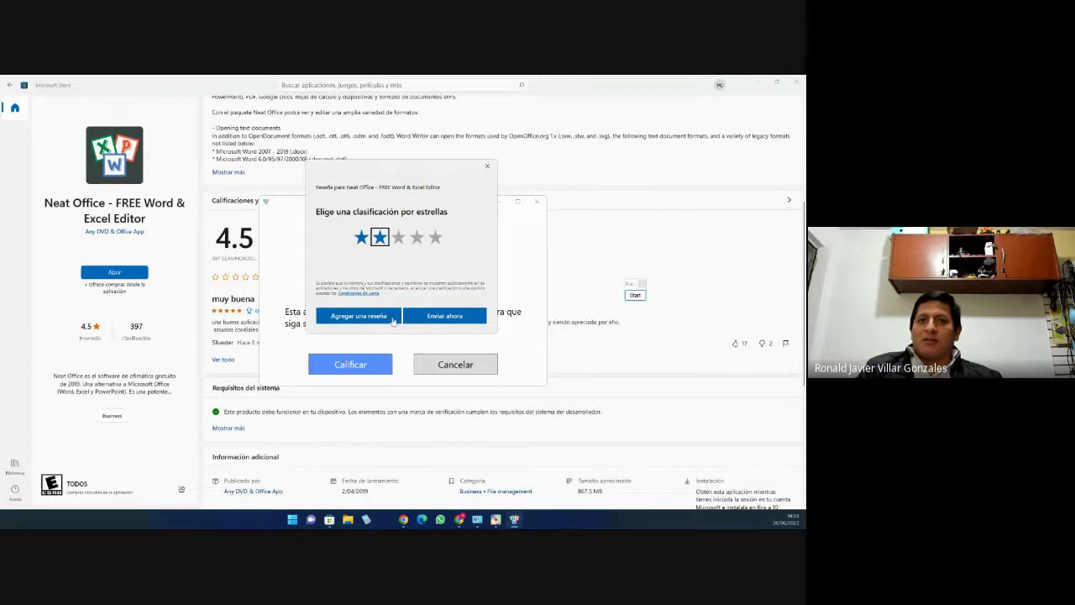
{"action": "left_click", "coordinate": [445, 316]}
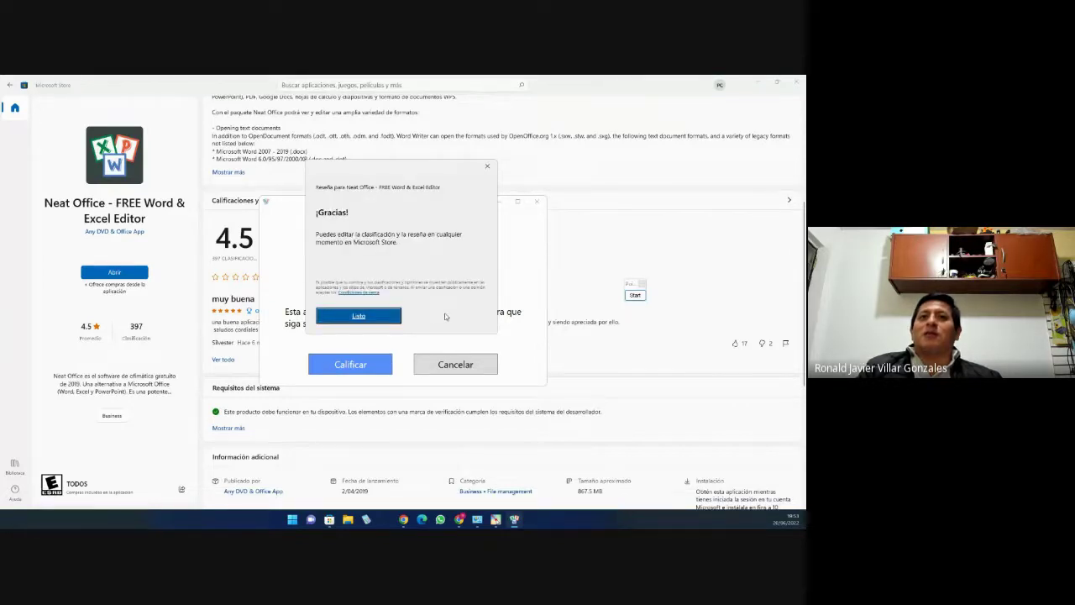
{"action": "left_click", "coordinate": [383, 317]}
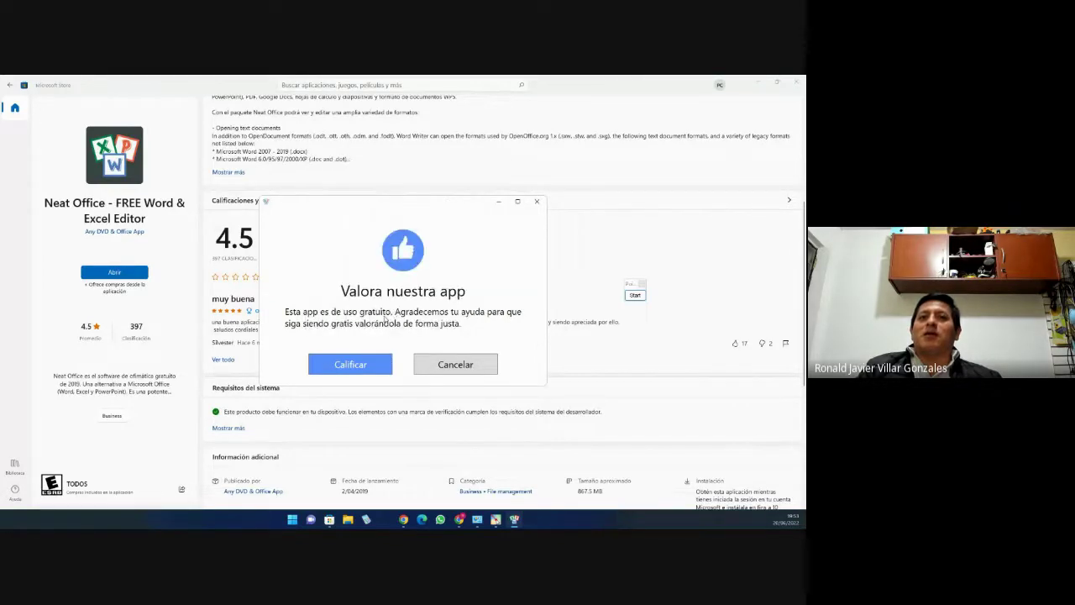
{"action": "left_click", "coordinate": [439, 362]}
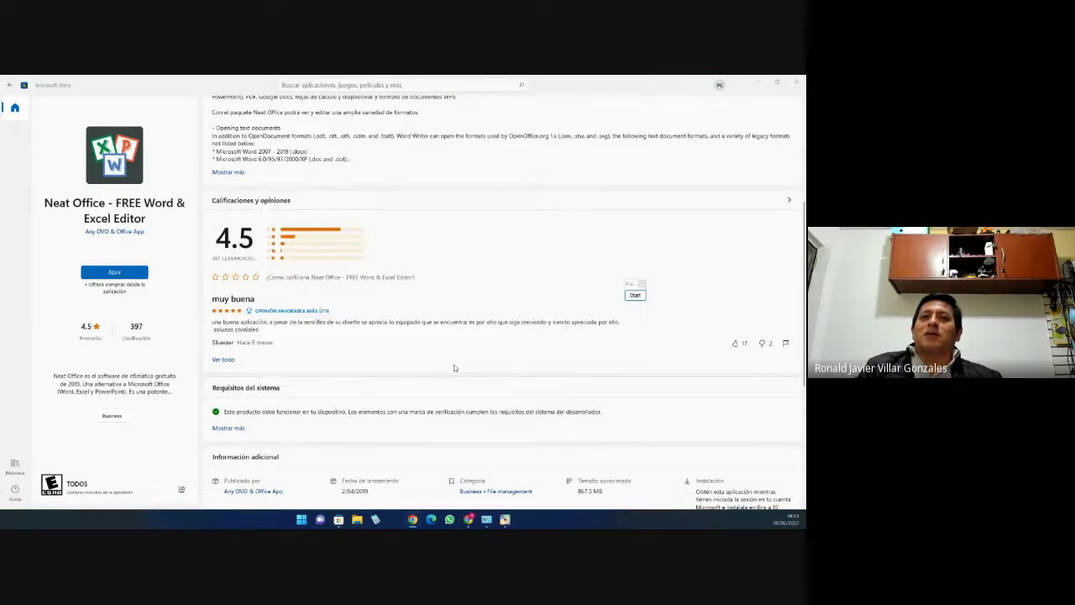
{"action": "left_click", "coordinate": [797, 84]}
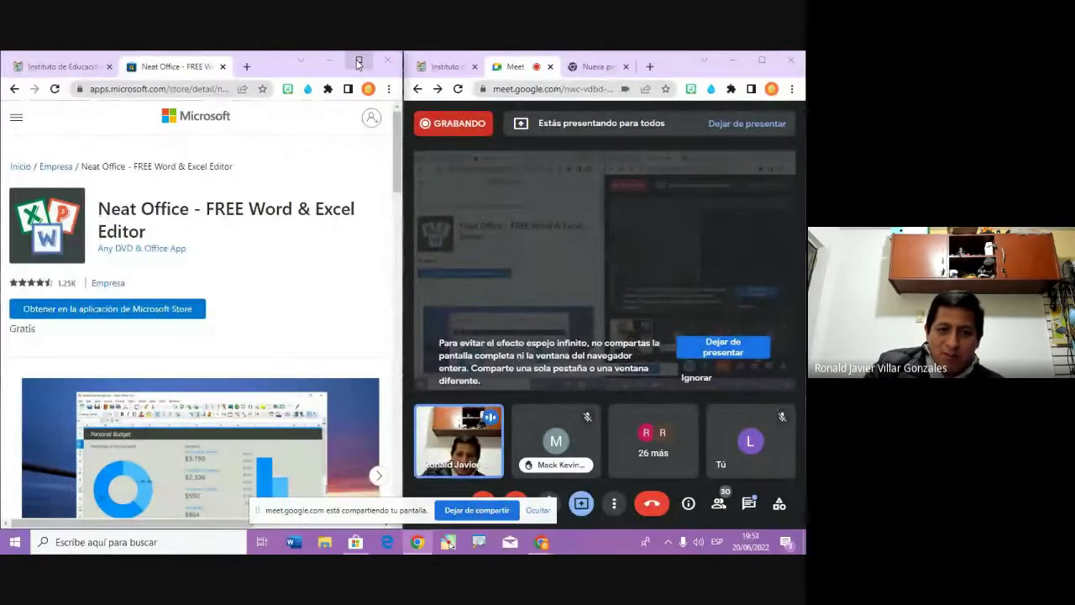
Try to open the Neat Office page in the Microsoft Store app from the maximized web page, and close the app
{"action": "left_click", "coordinate": [358, 64]}
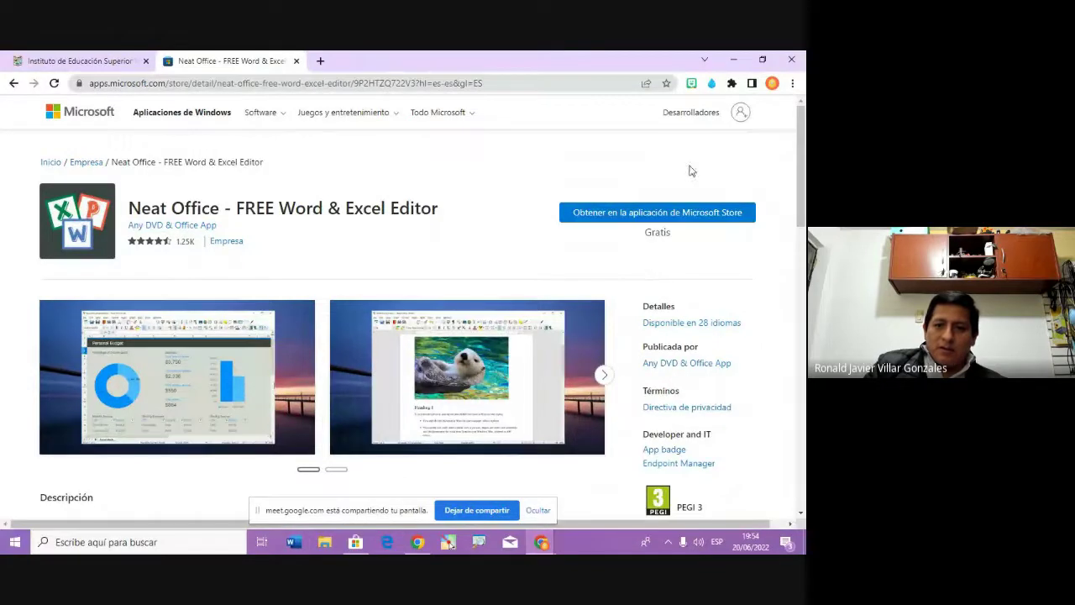
{"action": "left_click", "coordinate": [686, 210]}
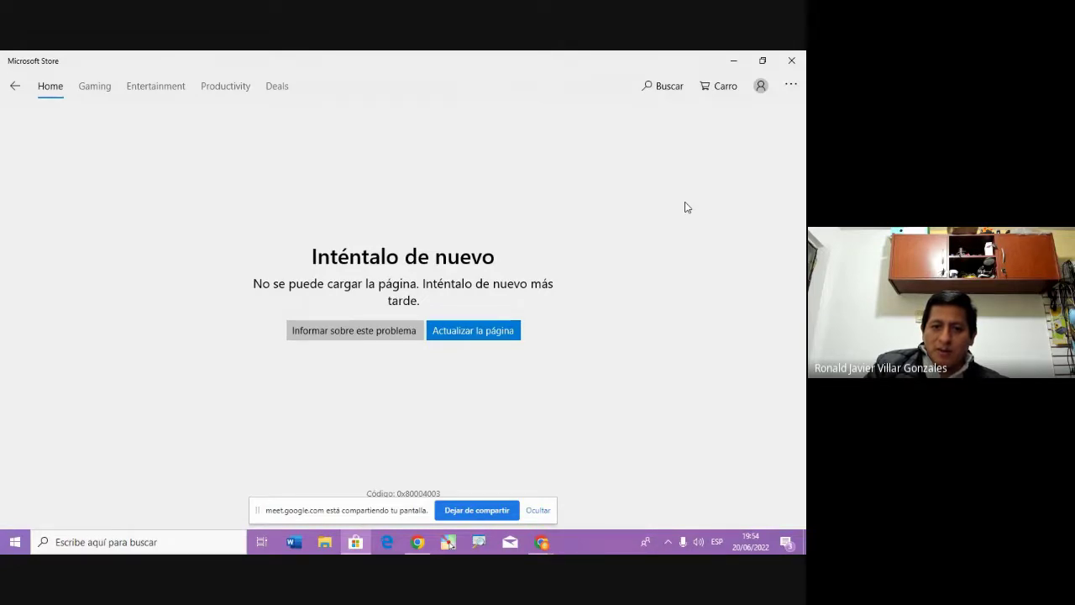
{"action": "left_click", "coordinate": [540, 510]}
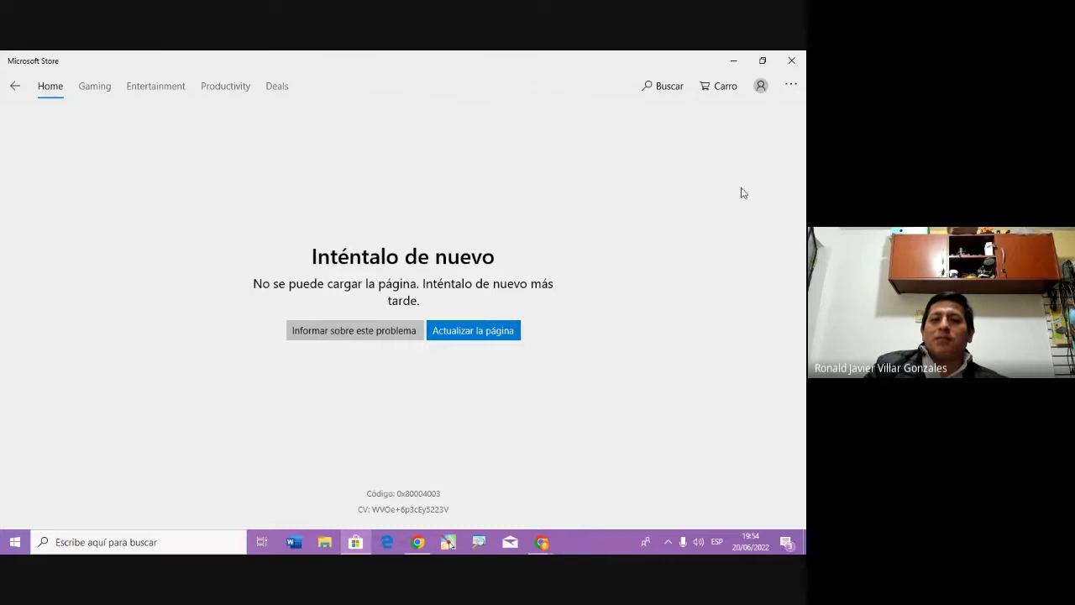
{"action": "left_click", "coordinate": [790, 60]}
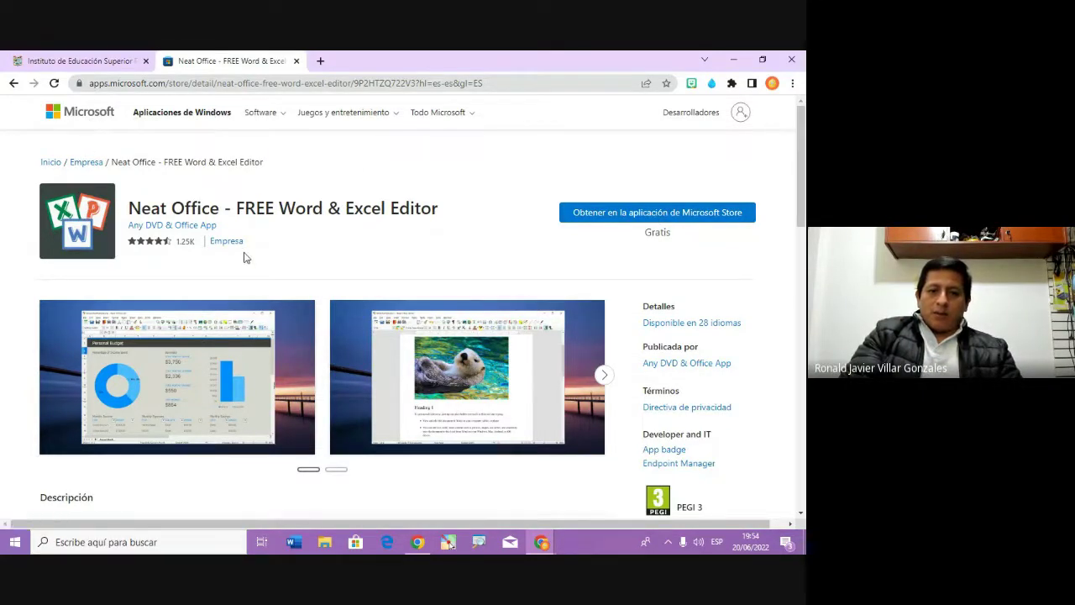
{"action": "left_click", "coordinate": [320, 61]}
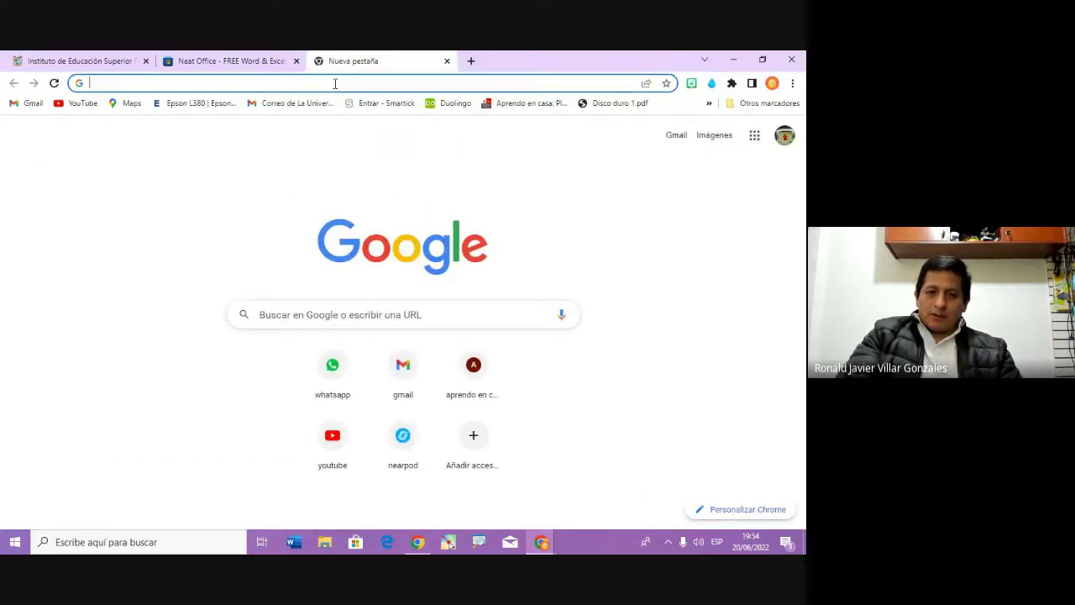
{"action": "left_click", "coordinate": [335, 83]}
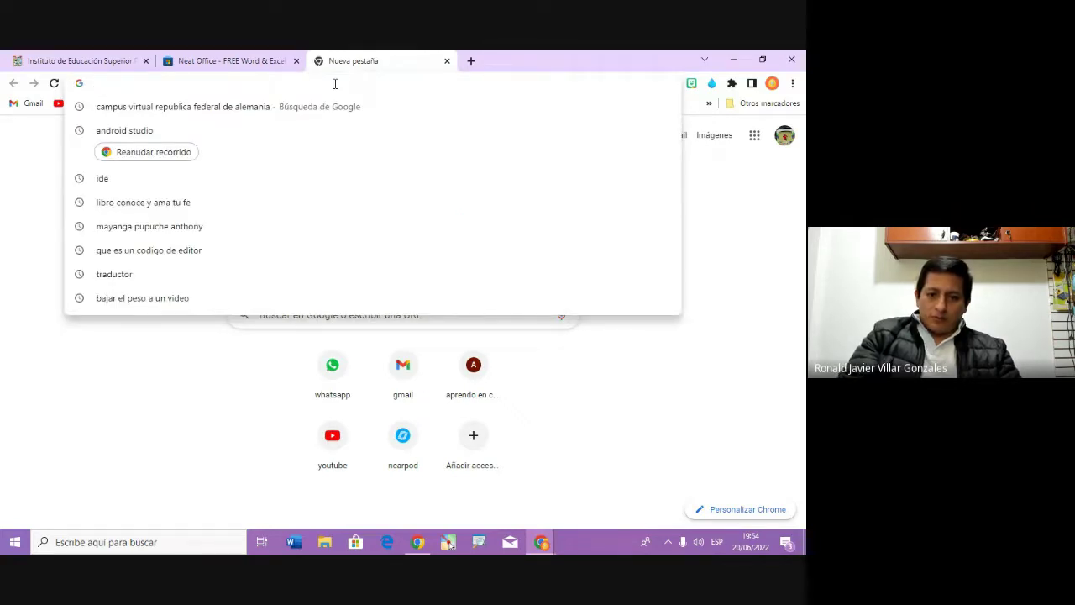
{"action": "left_click", "coordinate": [226, 60]}
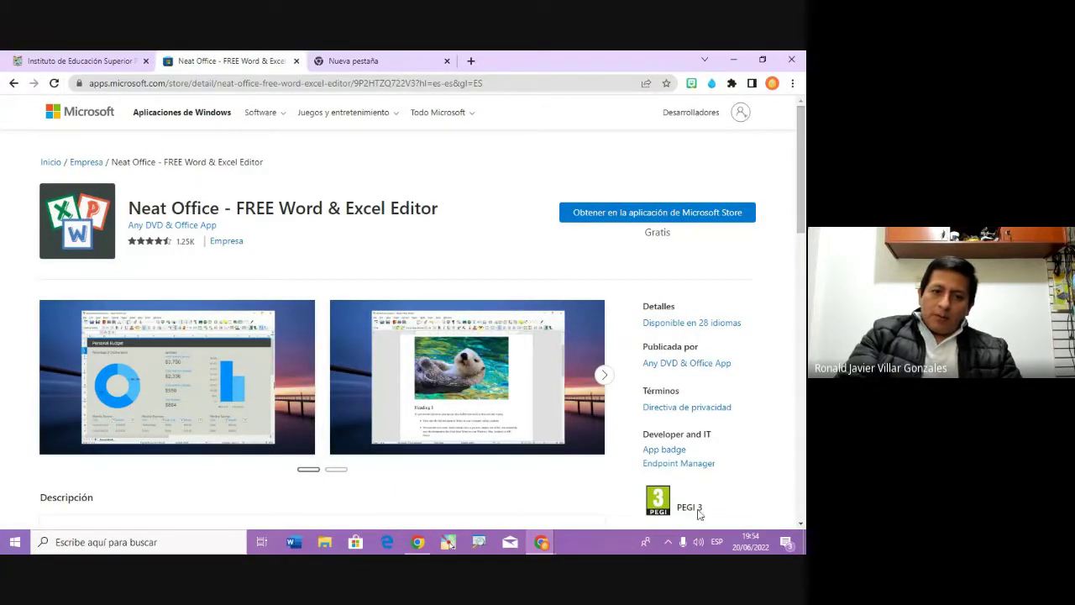
Open the Microsoft Store and search it for "office"
{"action": "left_click", "coordinate": [360, 551]}
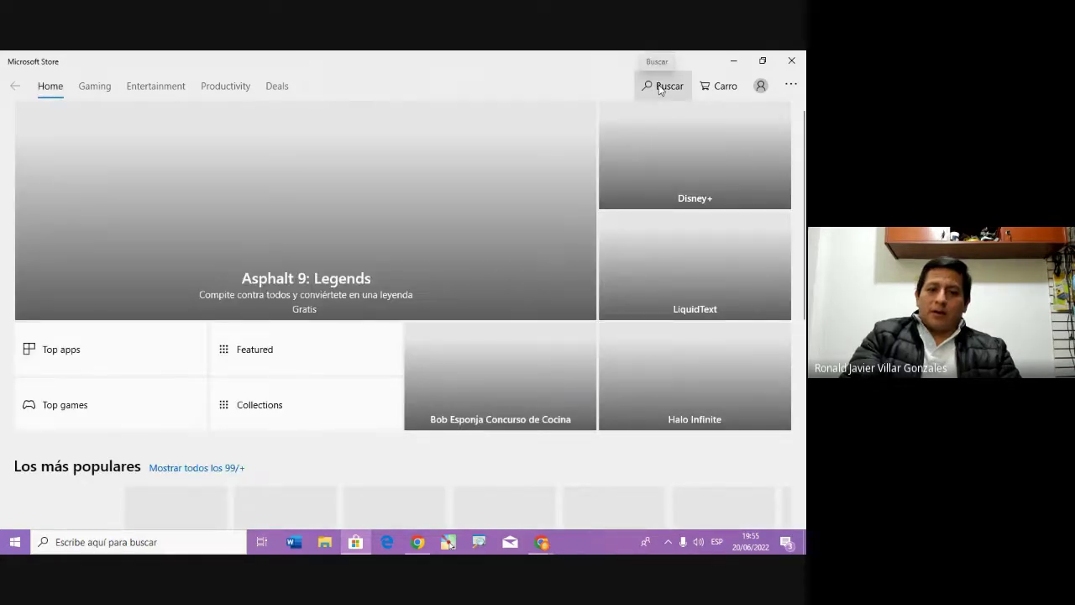
{"action": "left_click", "coordinate": [660, 88]}
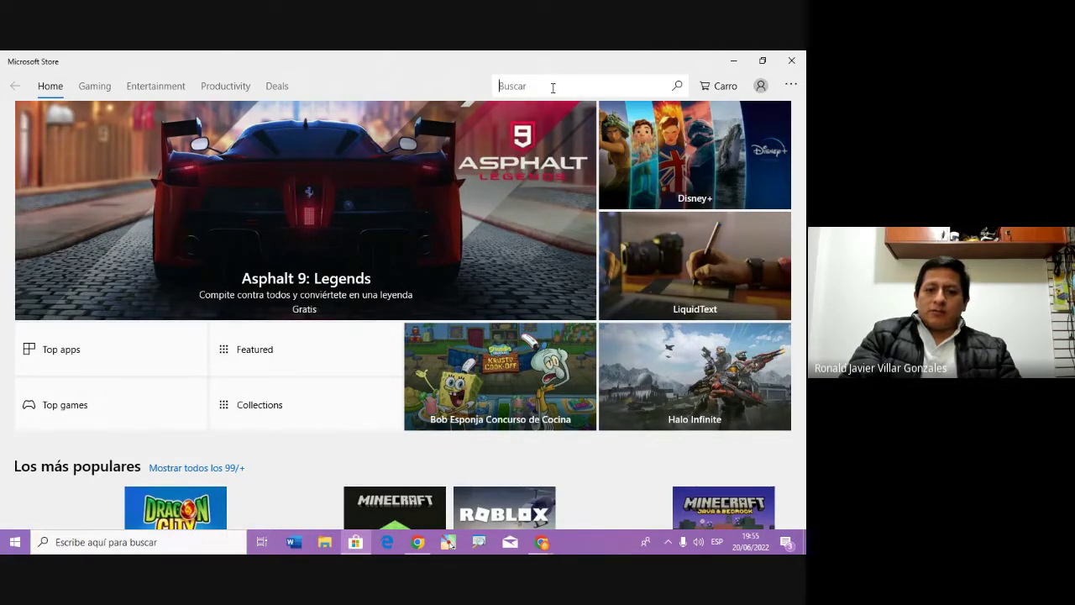
{"action": "type", "text": "o"}
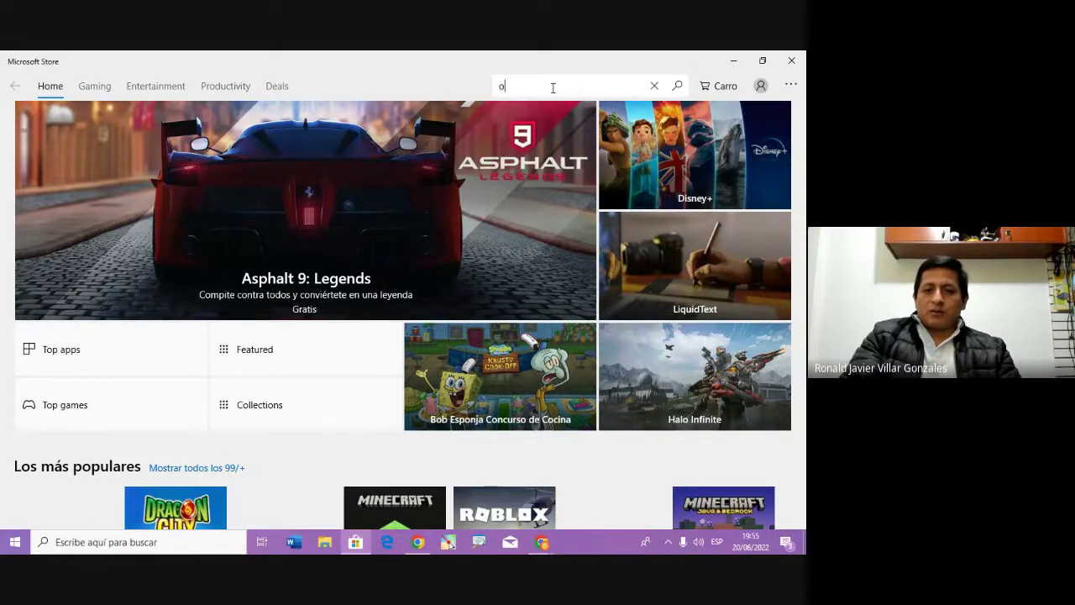
{"action": "type", "text": "ffice"}
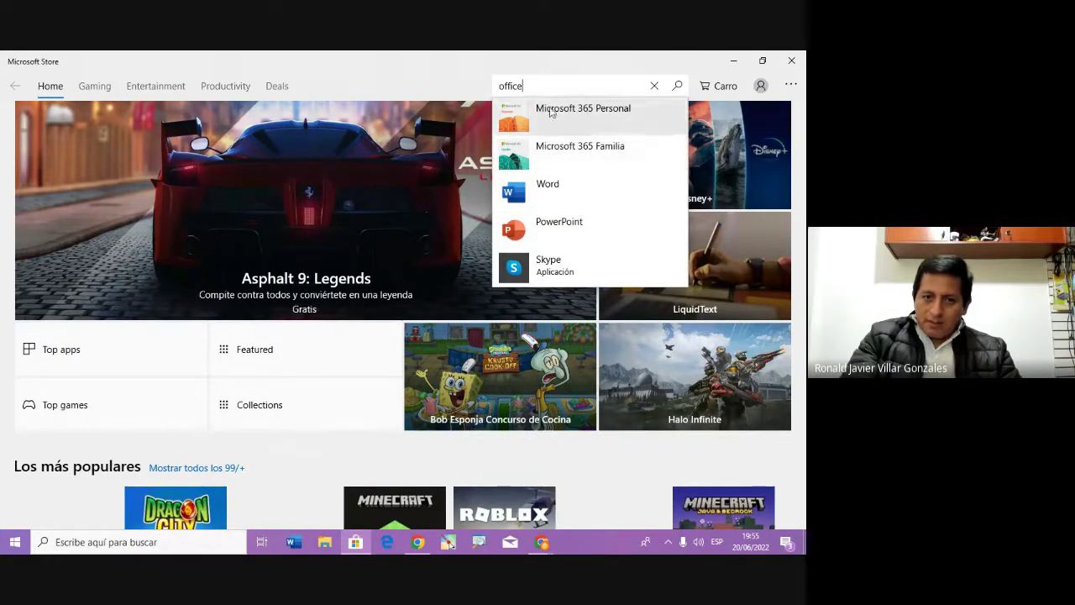
{"action": "key", "text": "Return"}
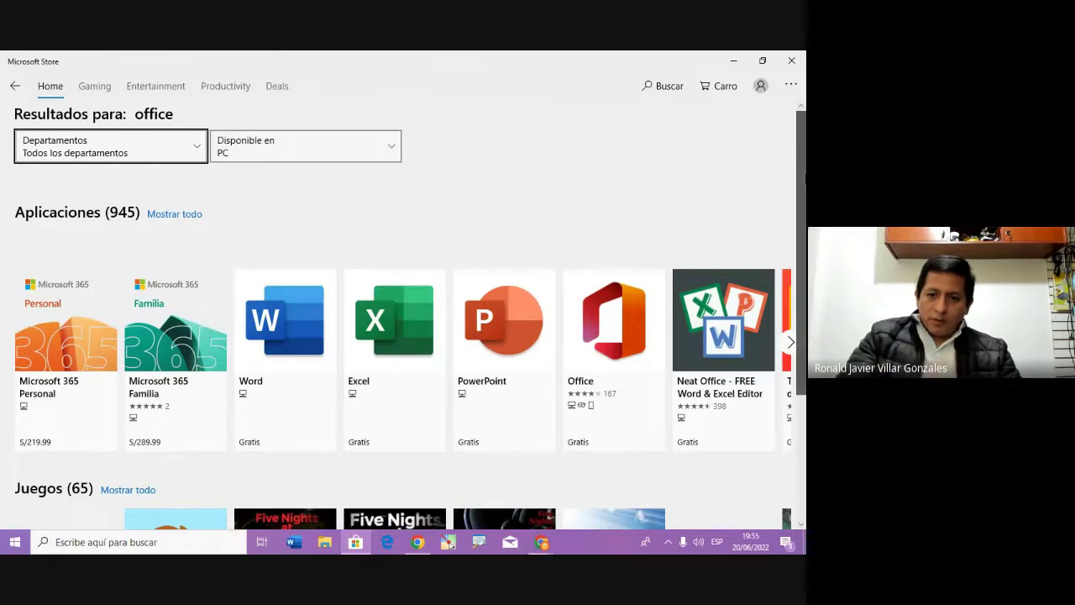
Examine the applications and games offered in the "office" search results
{"action": "scroll", "coordinate": [403, 319], "scroll_direction": "down", "scroll_amount": 1}
{"action": "scroll", "coordinate": [403, 319], "scroll_direction": "down", "scroll_amount": 1}
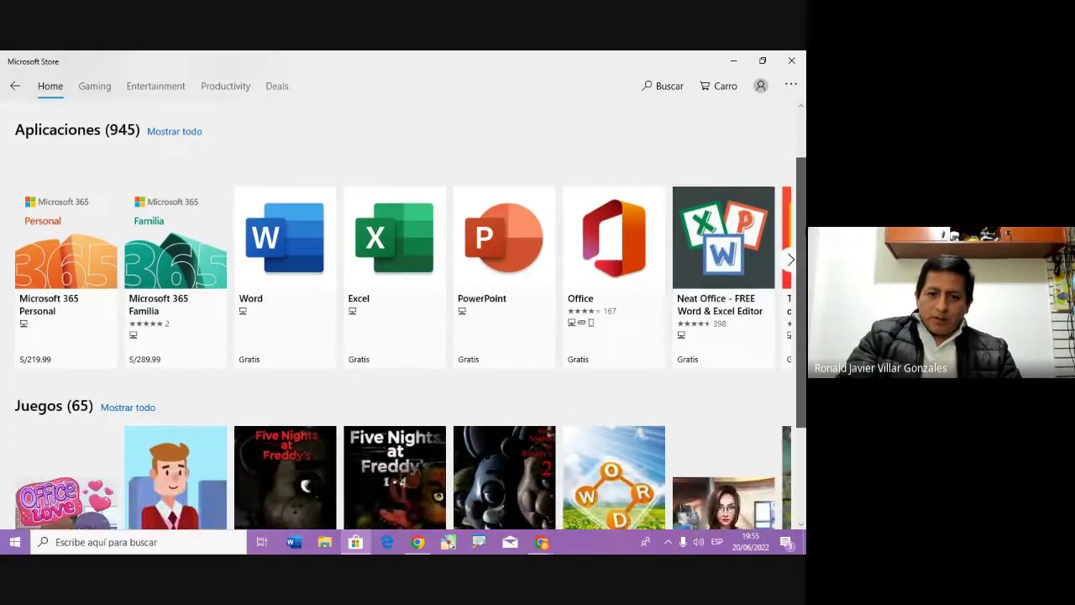
{"action": "scroll", "coordinate": [403, 319], "scroll_direction": "down", "scroll_amount": 1}
{"action": "scroll", "coordinate": [403, 319], "scroll_direction": "down", "scroll_amount": 2}
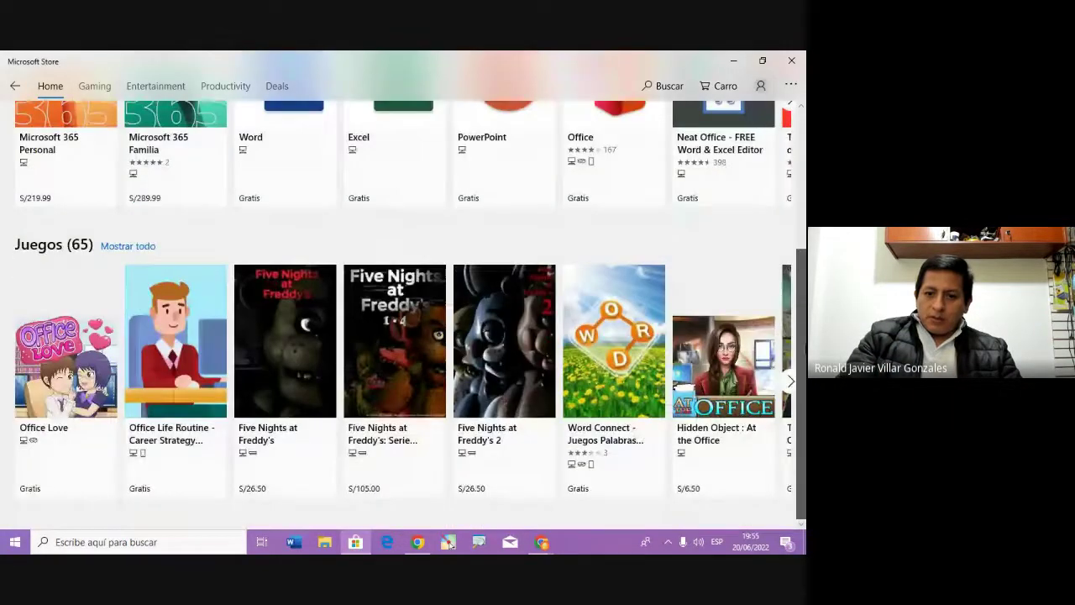
{"action": "scroll", "coordinate": [403, 319], "scroll_direction": "up", "scroll_amount": 3}
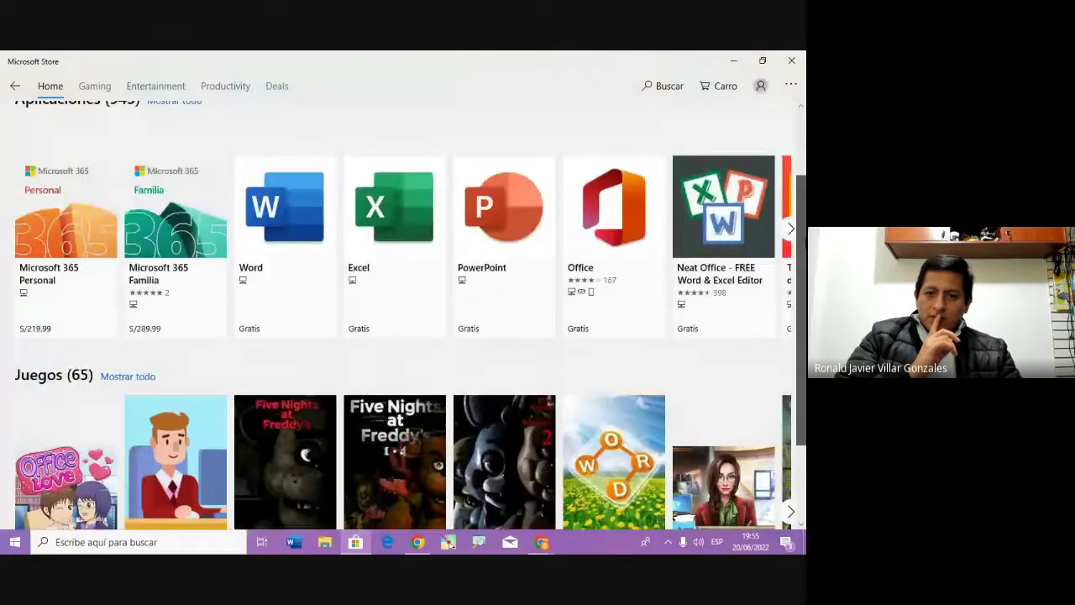
{"action": "scroll", "coordinate": [403, 320], "scroll_direction": "down", "scroll_amount": 3}
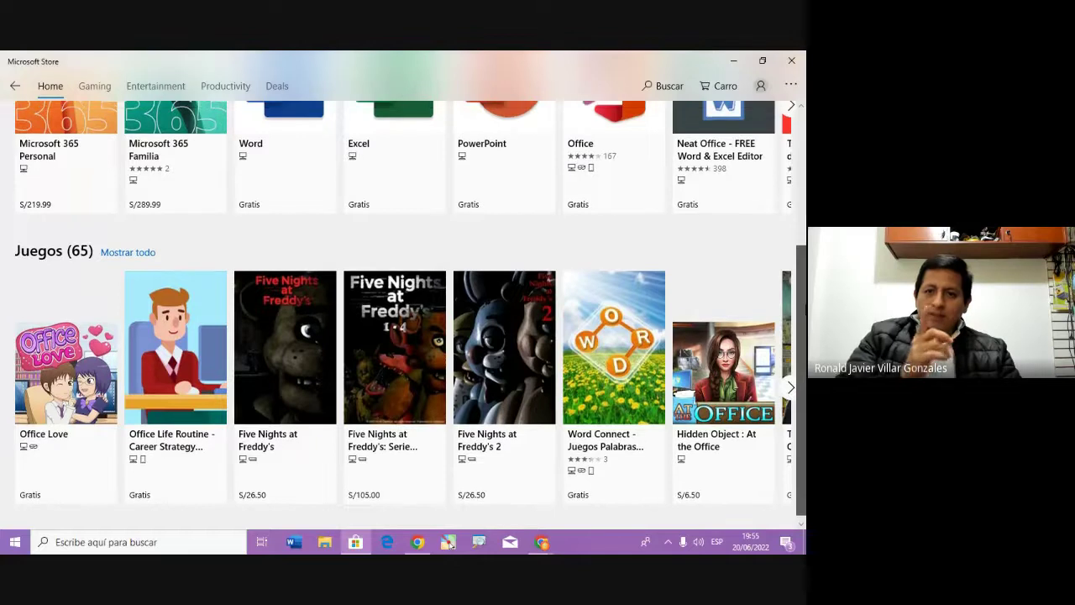
{"action": "scroll", "coordinate": [404, 320], "scroll_direction": "up", "scroll_amount": 3}
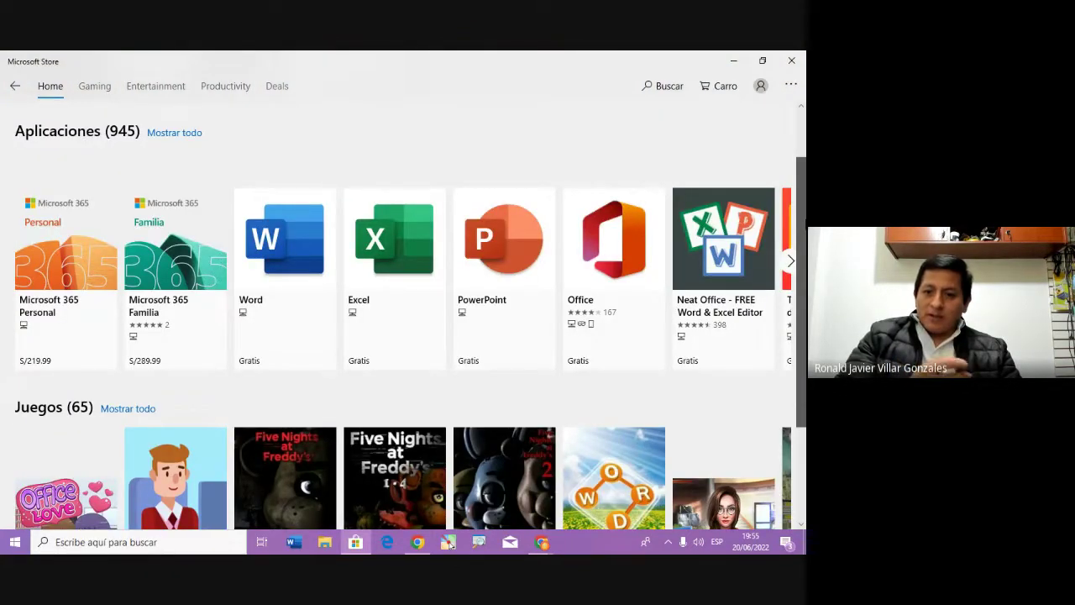
{"action": "scroll", "coordinate": [804, 289], "scroll_direction": "down", "scroll_amount": 2}
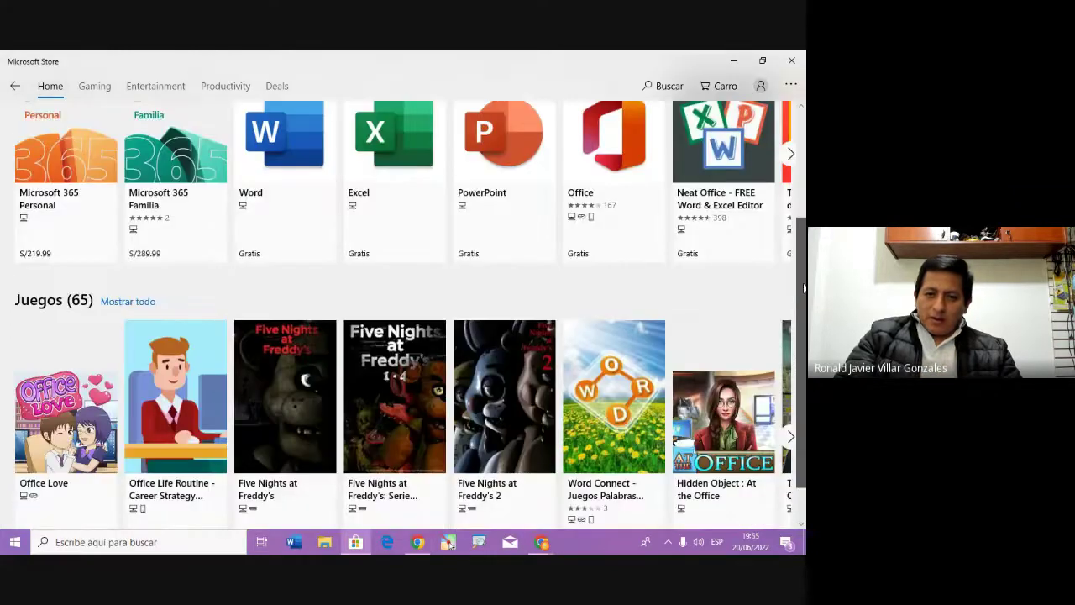
{"action": "left_click_drag", "start_coordinate": [804, 288], "coordinate": [805, 325]}
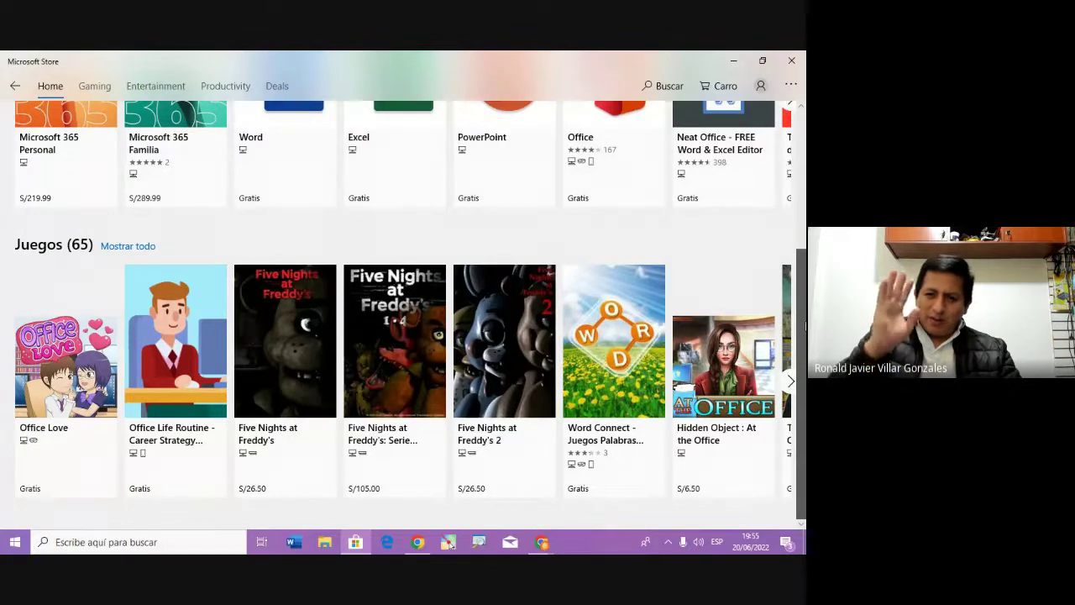
{"action": "left_click_drag", "start_coordinate": [805, 325], "coordinate": [804, 266]}
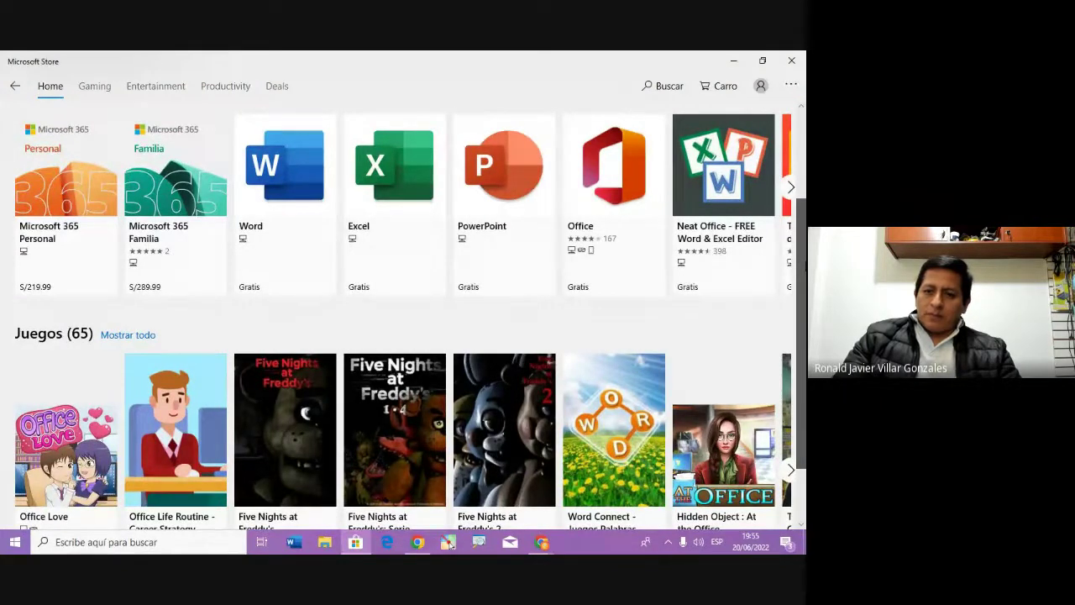
Try to open the Trio Office page from the application results, and close the store and browser windows
{"action": "left_click", "coordinate": [790, 187]}
{"action": "left_click", "coordinate": [790, 188]}
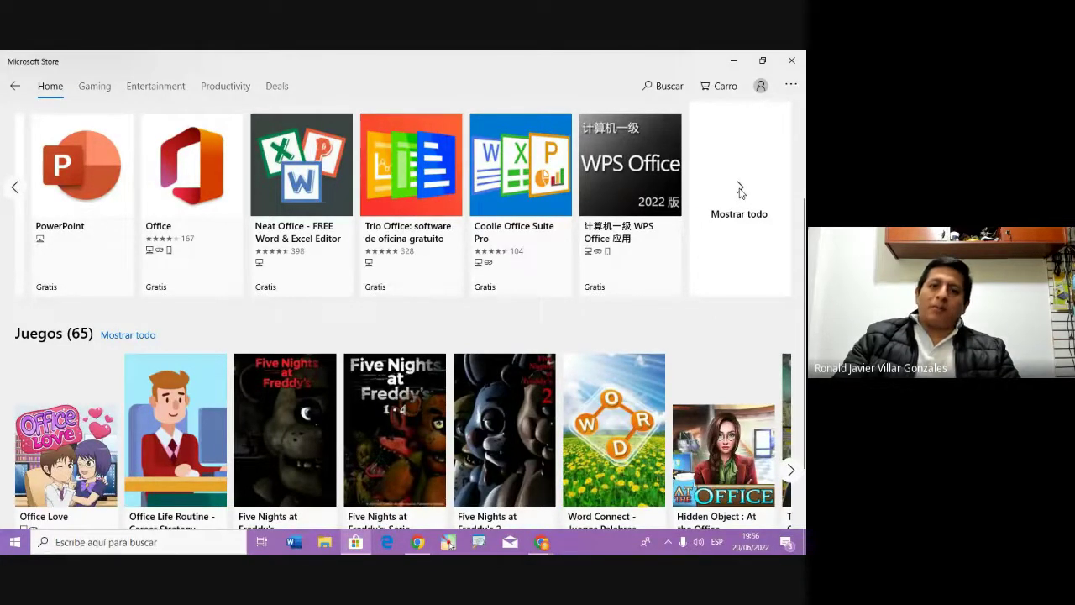
{"action": "left_click", "coordinate": [397, 177]}
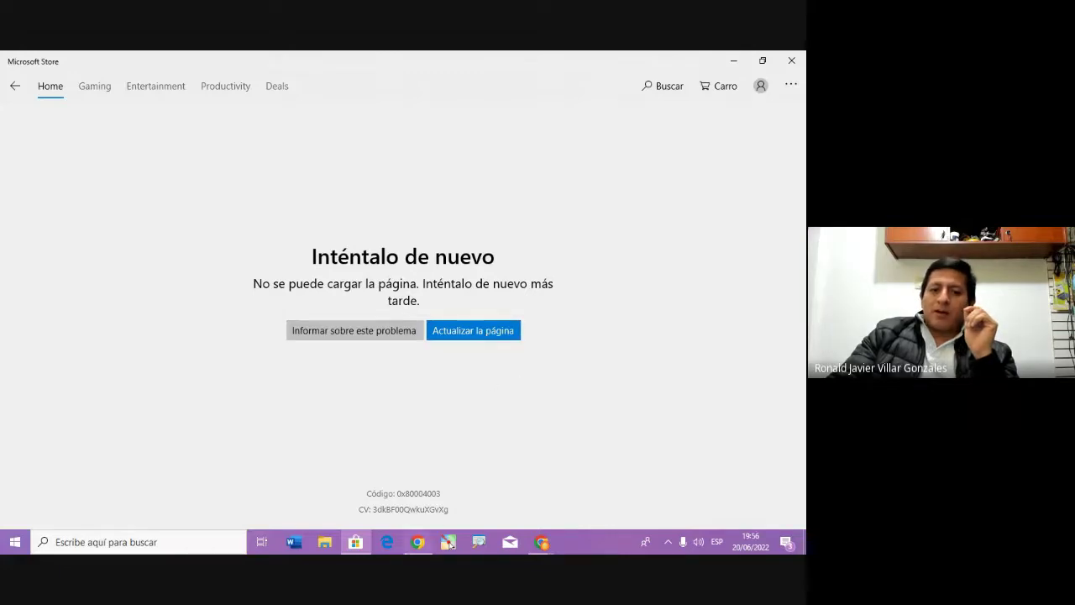
{"action": "left_click", "coordinate": [791, 61]}
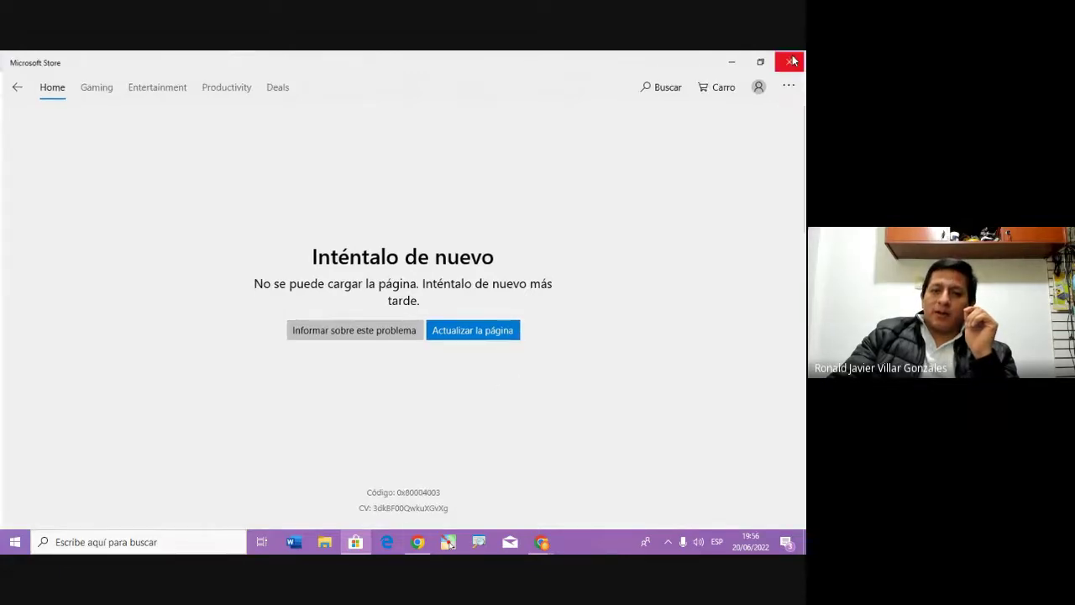
{"action": "left_click", "coordinate": [792, 60]}
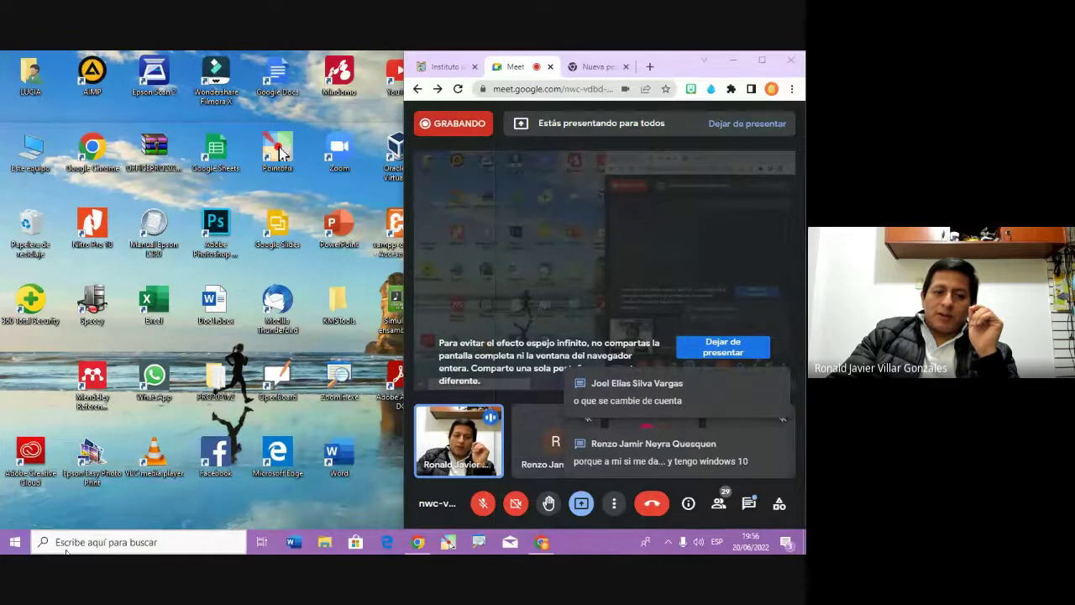
Open the Windows Update settings by searching Windows for "actualizar", maximize the window, and retry the update
{"action": "left_click", "coordinate": [65, 549]}
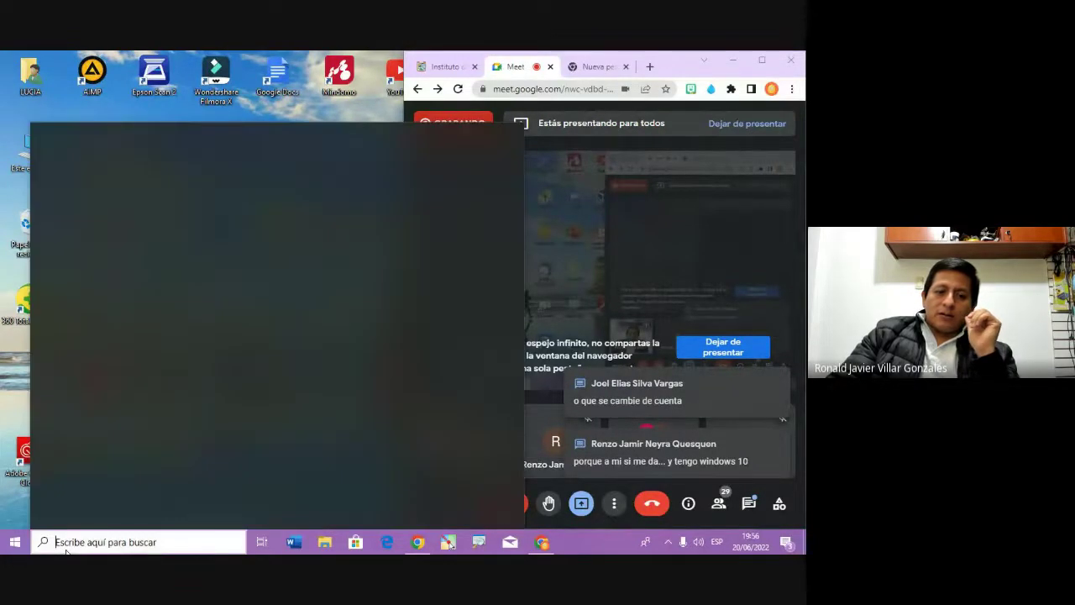
{"action": "type", "text": "ac"}
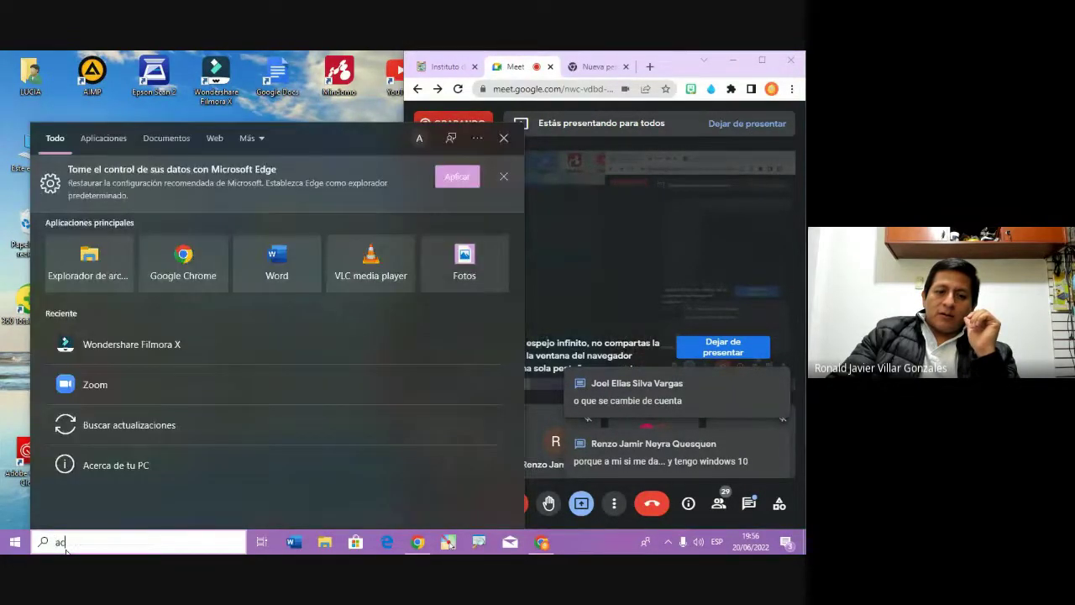
{"action": "type", "text": "tuali"}
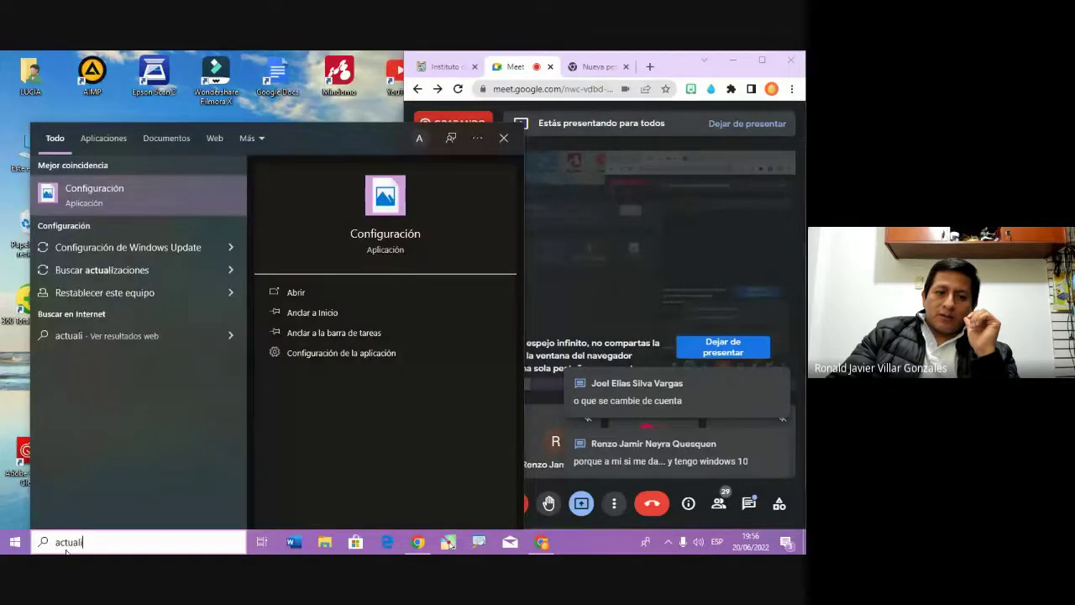
{"action": "type", "text": "zar"}
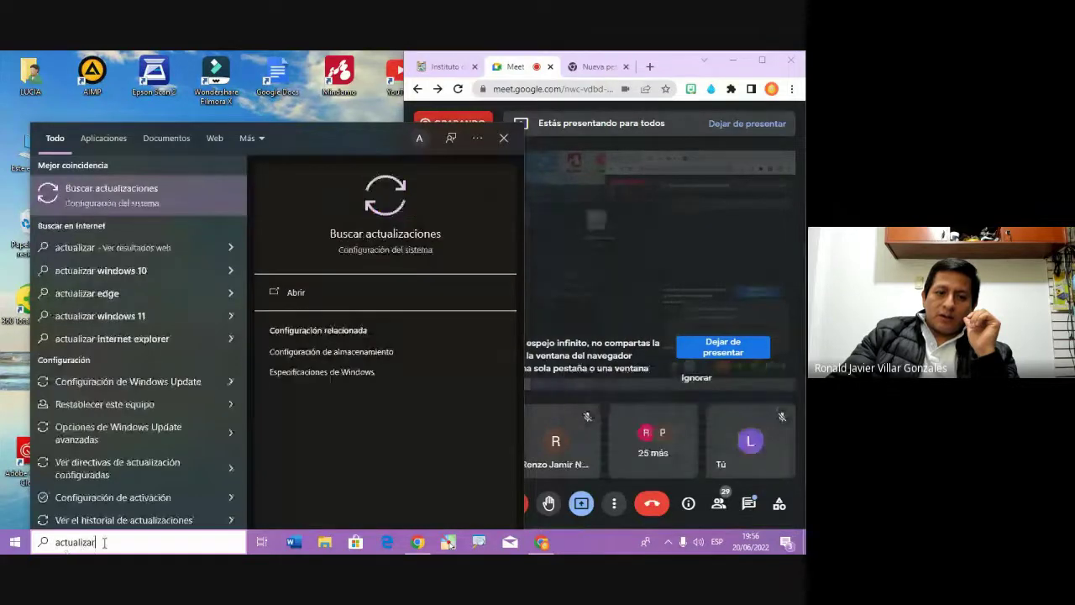
{"action": "left_click", "coordinate": [148, 194]}
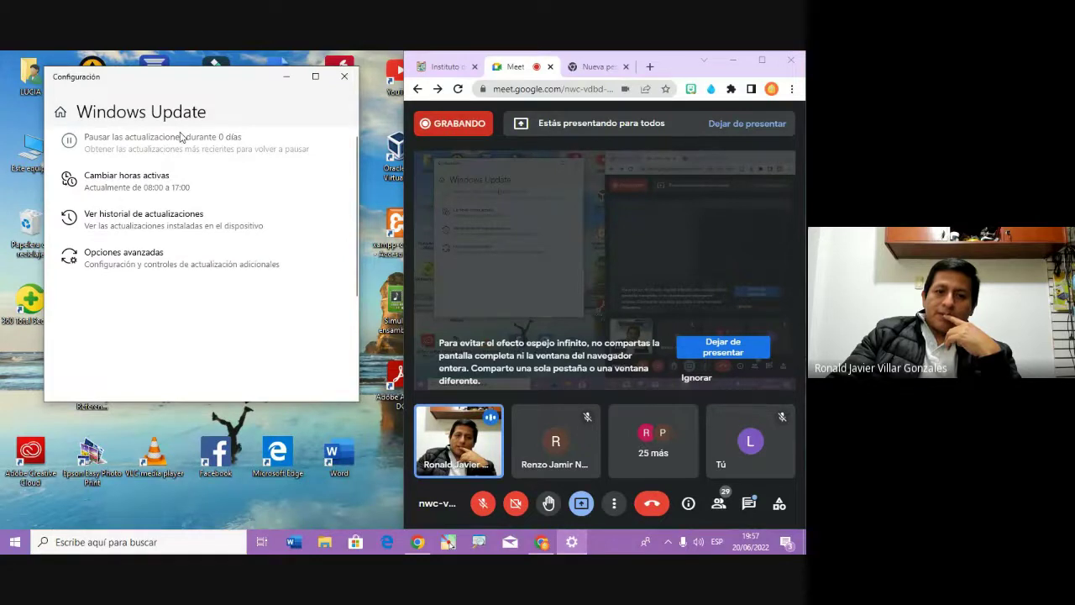
{"action": "left_click", "coordinate": [316, 77]}
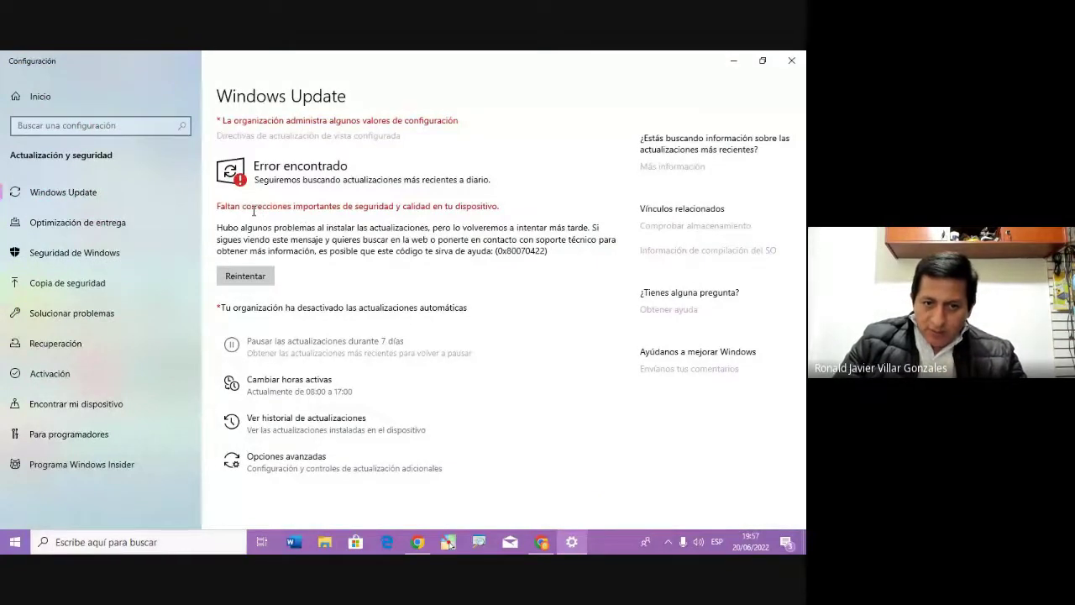
{"action": "left_click", "coordinate": [259, 279]}
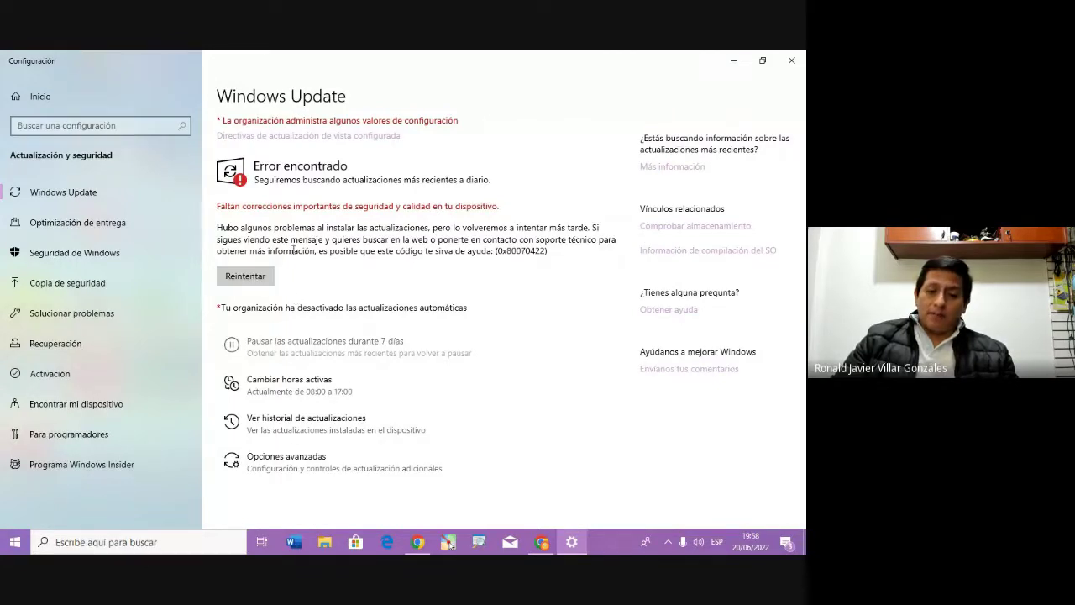
Show the computer's suspend, shut-down and restart options, and close the Windows settings window
{"action": "left_click", "coordinate": [10, 546]}
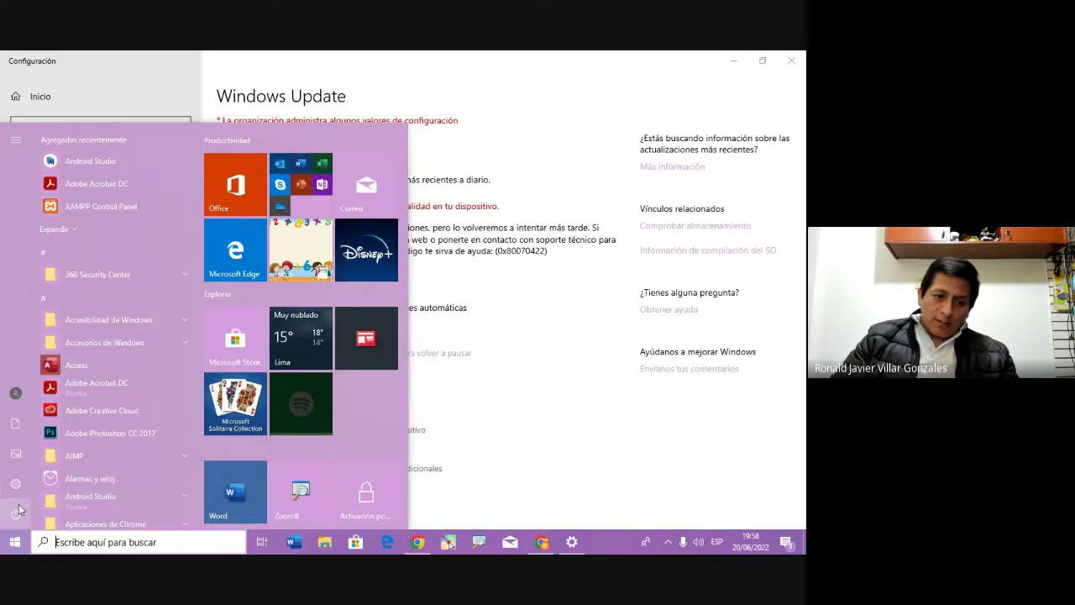
{"action": "mouse_move", "coordinate": [19, 513]}
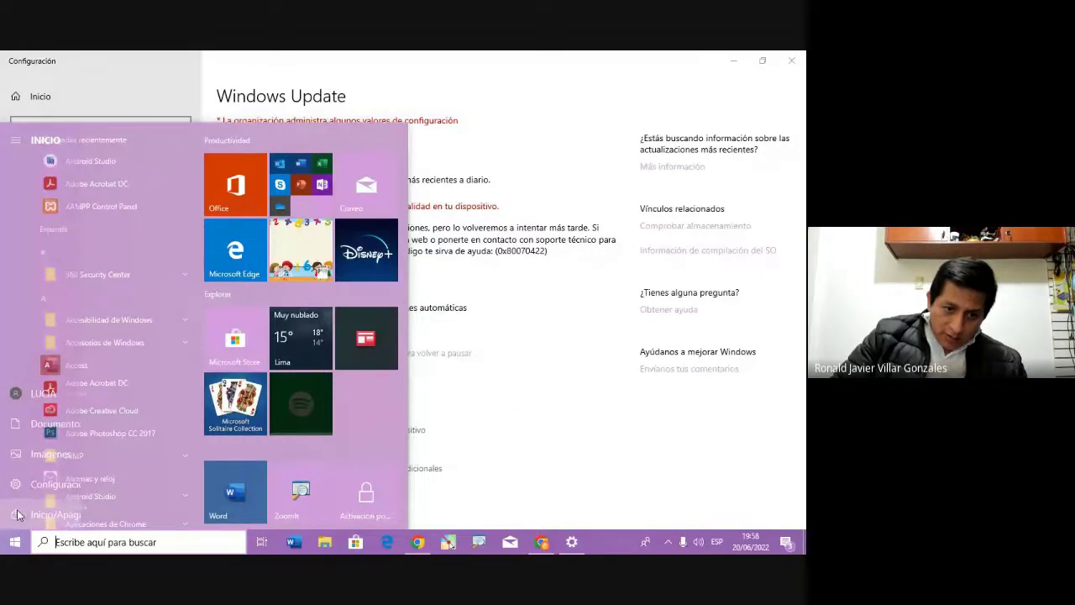
{"action": "left_click", "coordinate": [49, 514]}
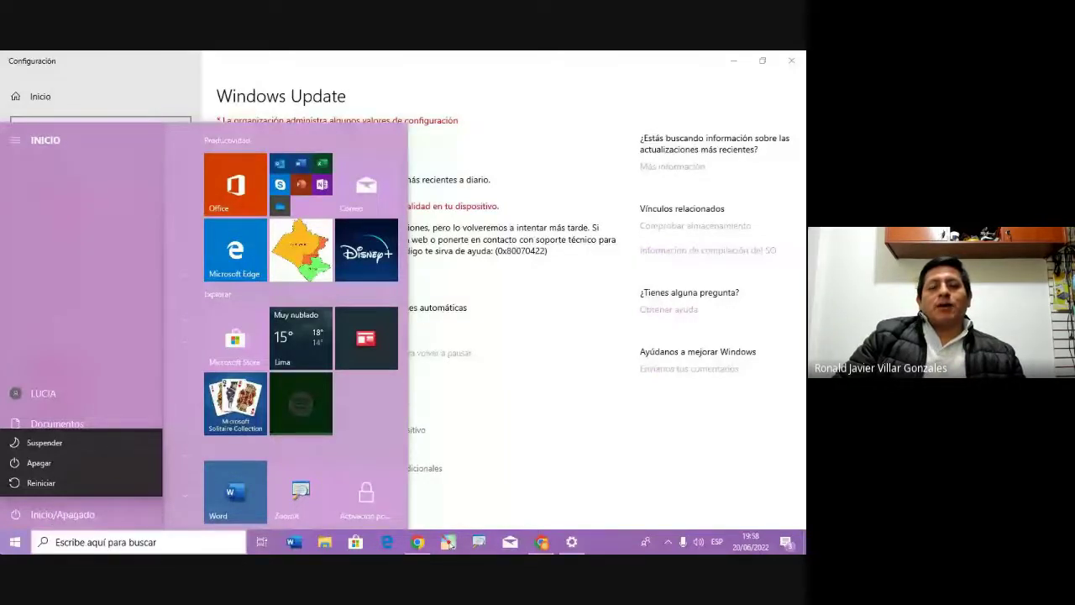
{"action": "left_click", "coordinate": [133, 514]}
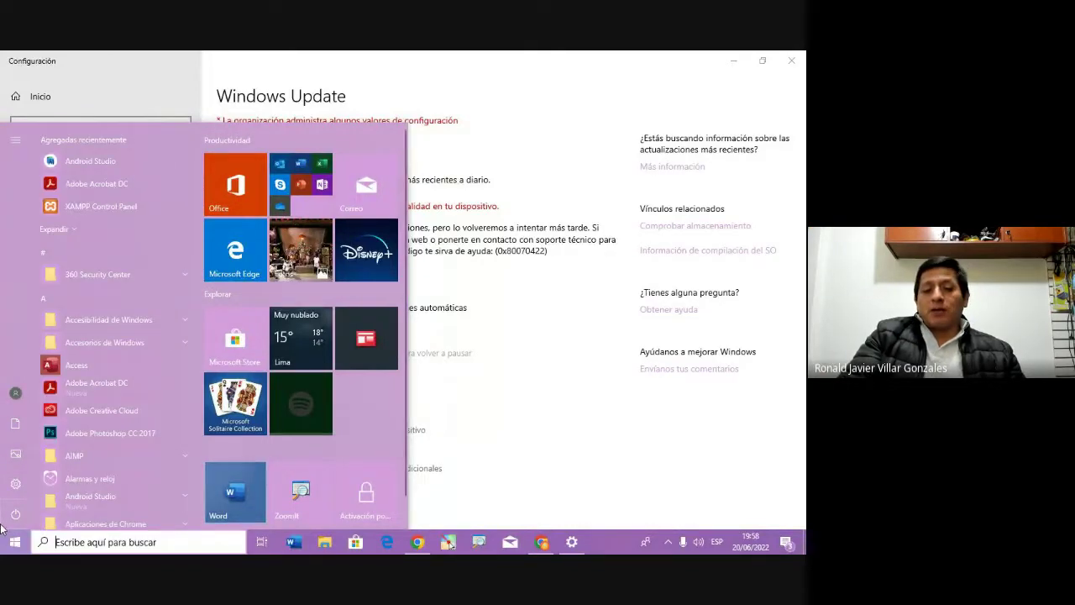
{"action": "mouse_move", "coordinate": [26, 513]}
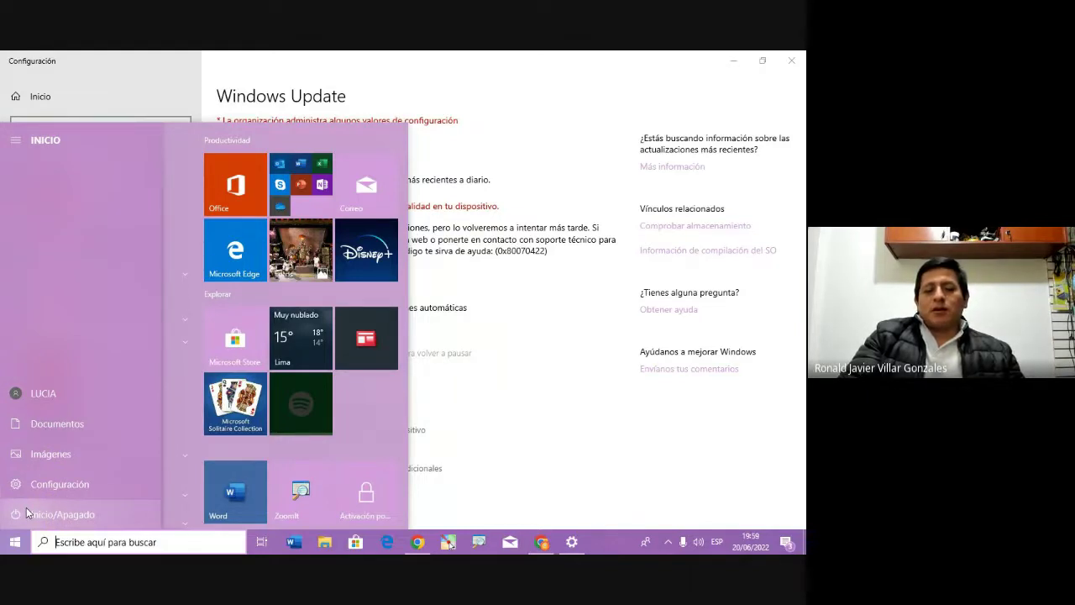
{"action": "left_click", "coordinate": [336, 420]}
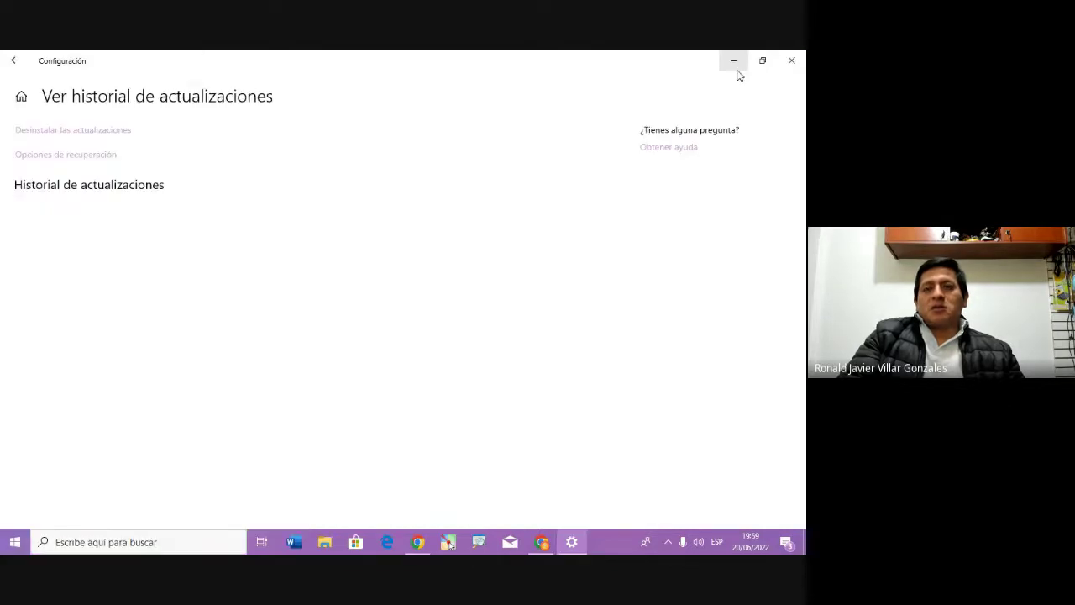
{"action": "left_click", "coordinate": [791, 62]}
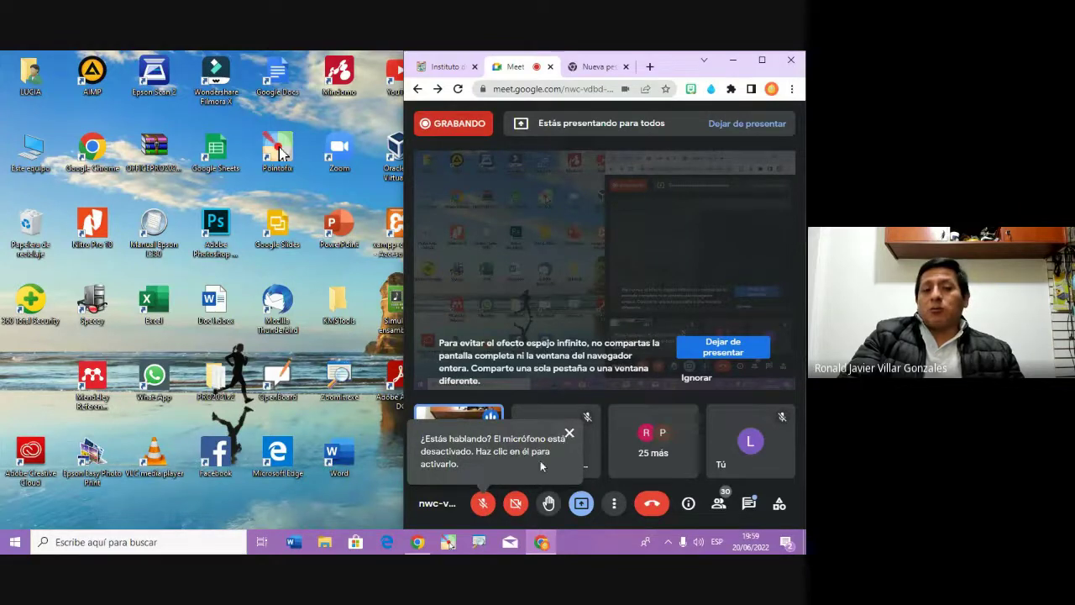
Unmute the microphone in the Google Meet call and mute it again, twice
{"action": "left_click", "coordinate": [487, 505]}
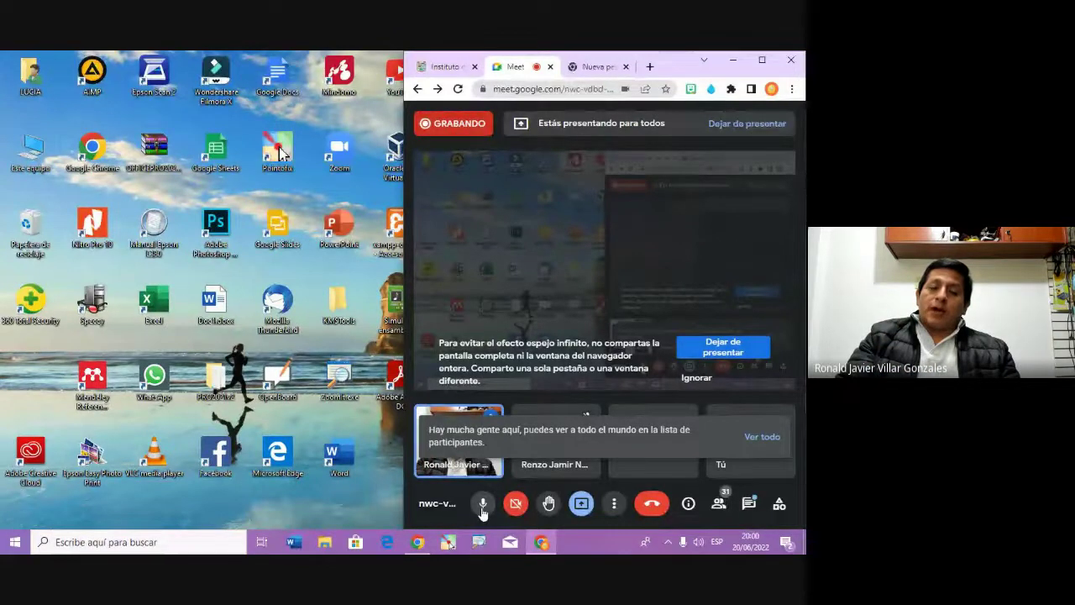
{"action": "left_click", "coordinate": [483, 504]}
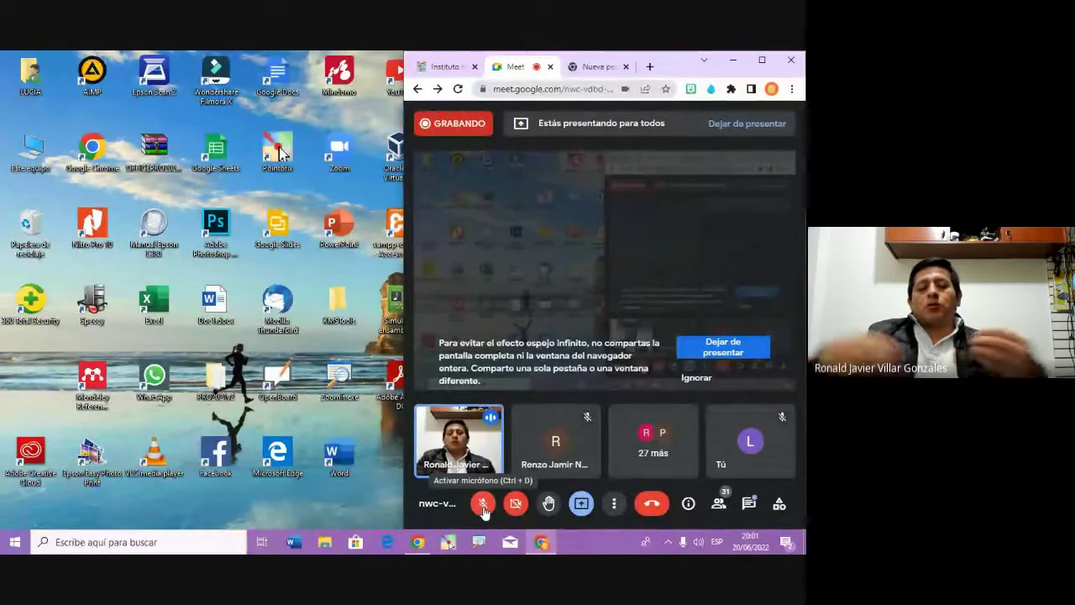
{"action": "left_click", "coordinate": [484, 504]}
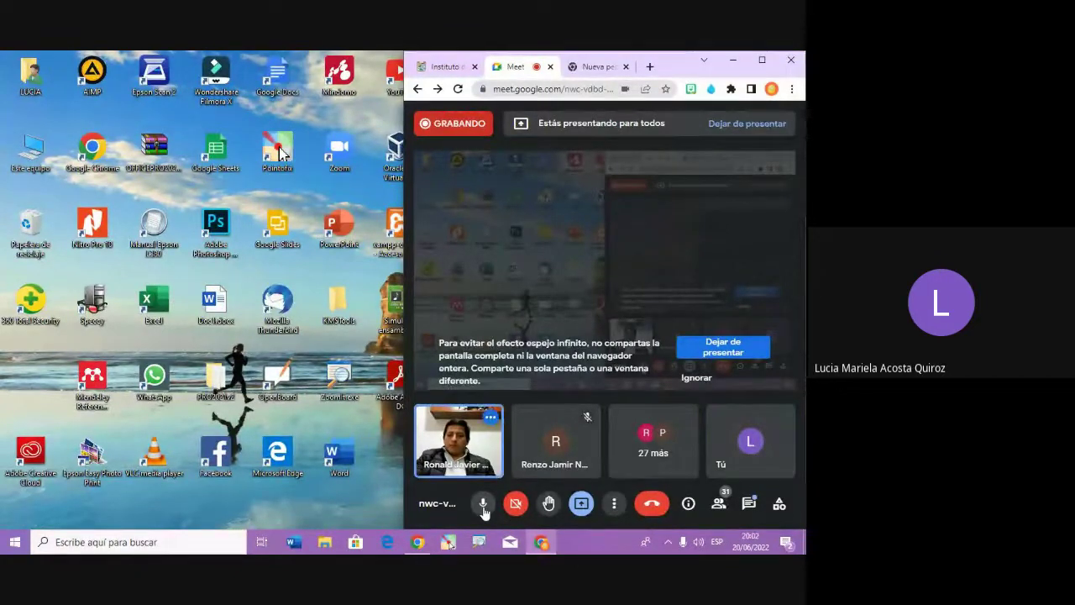
{"action": "left_click", "coordinate": [483, 504]}
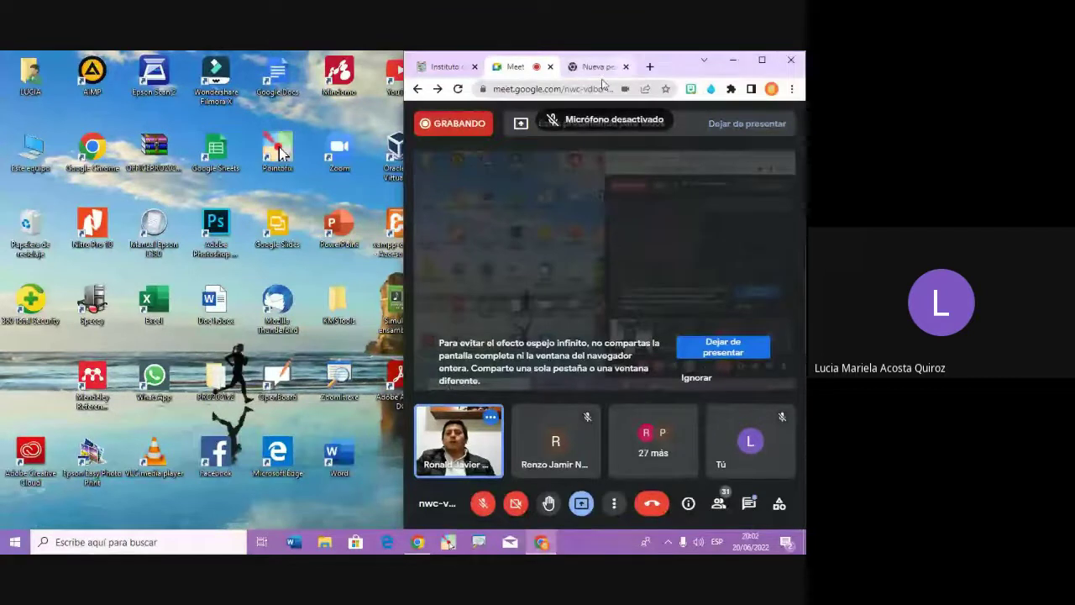
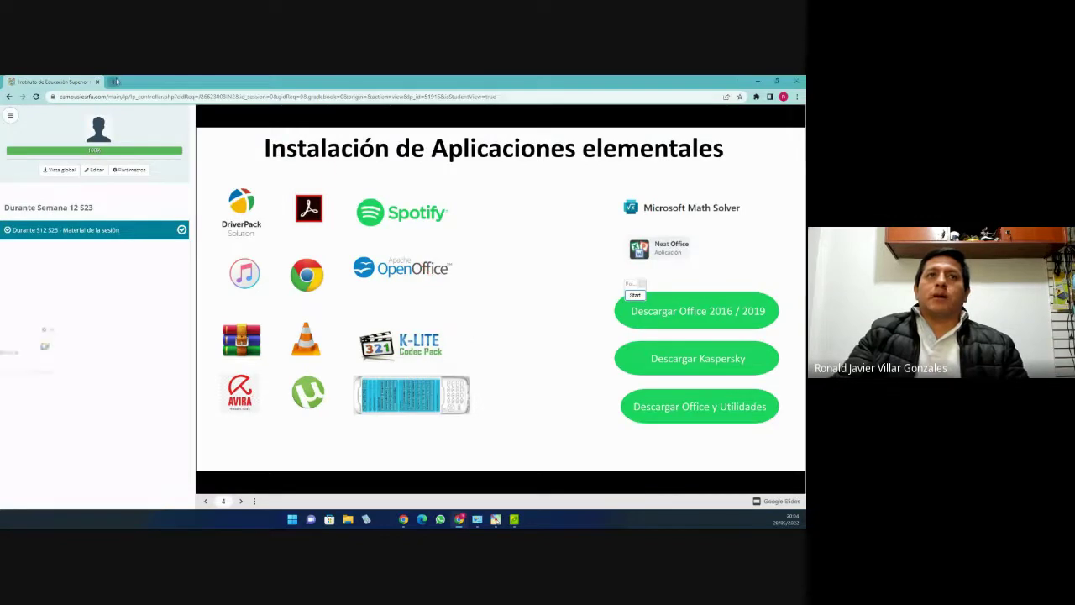
Open ninite.com in a new browser tab
{"action": "left_click", "coordinate": [113, 82]}
{"action": "left_click", "coordinate": [142, 99]}
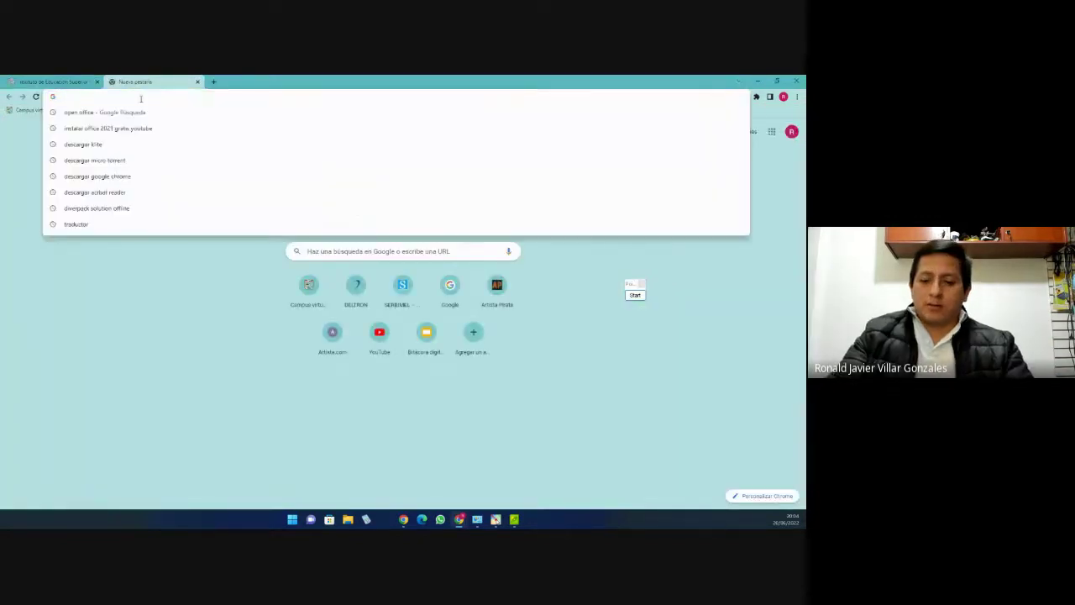
{"action": "type", "text": "nit"}
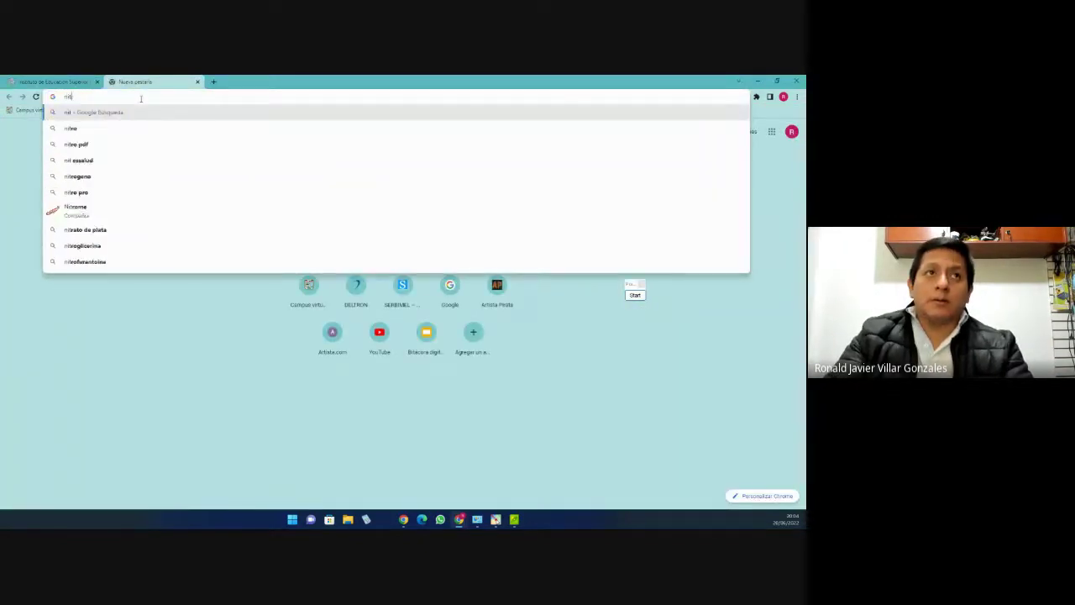
{"action": "key", "text": "BackSpace"}
{"action": "type", "text": "nite.com"}
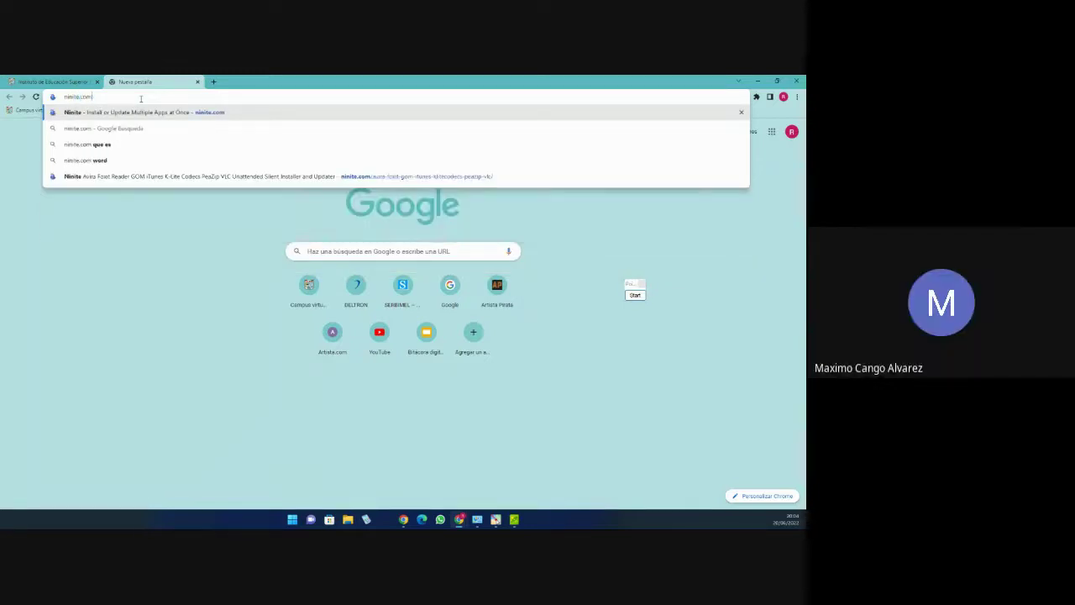
{"action": "key", "text": "Return"}
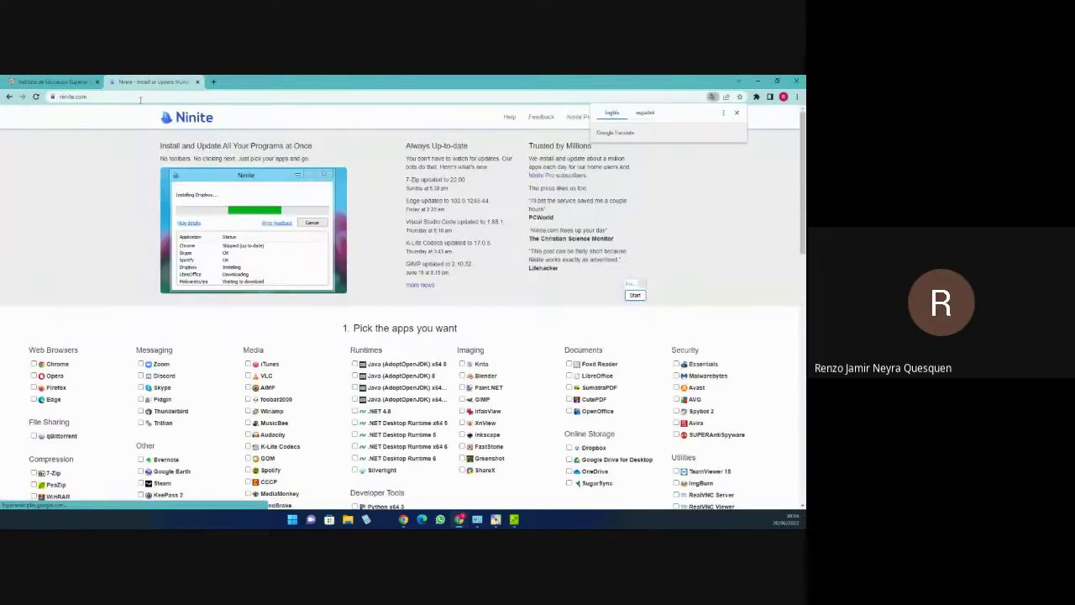
Select iTunes, VLC, K-Lite Codecs and GOM among Ninite's media apps
{"action": "scroll", "coordinate": [157, 262], "scroll_direction": "down", "scroll_amount": 3}
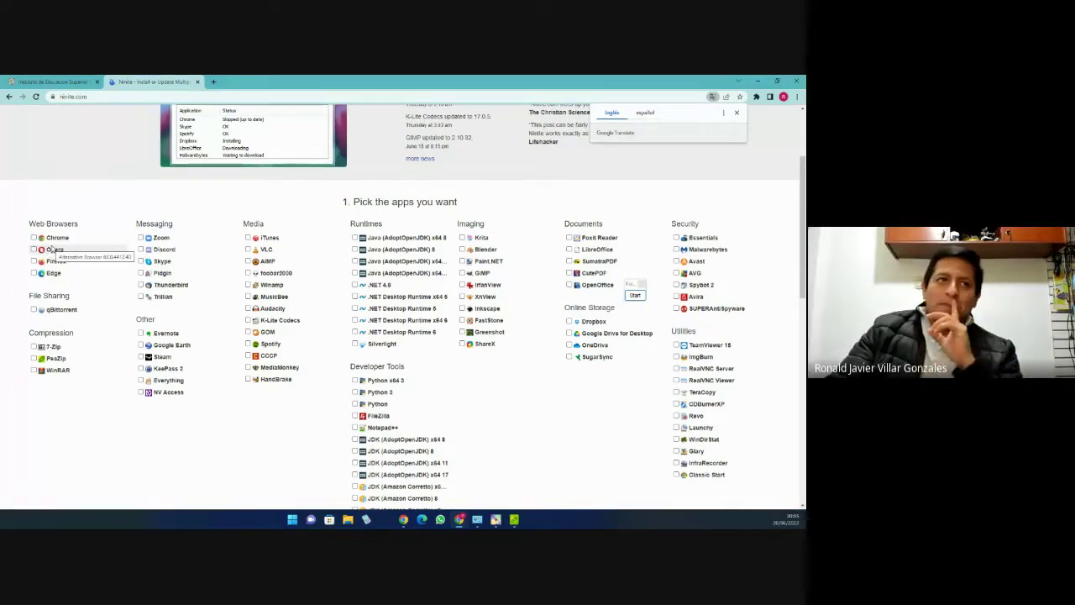
{"action": "left_click", "coordinate": [248, 239]}
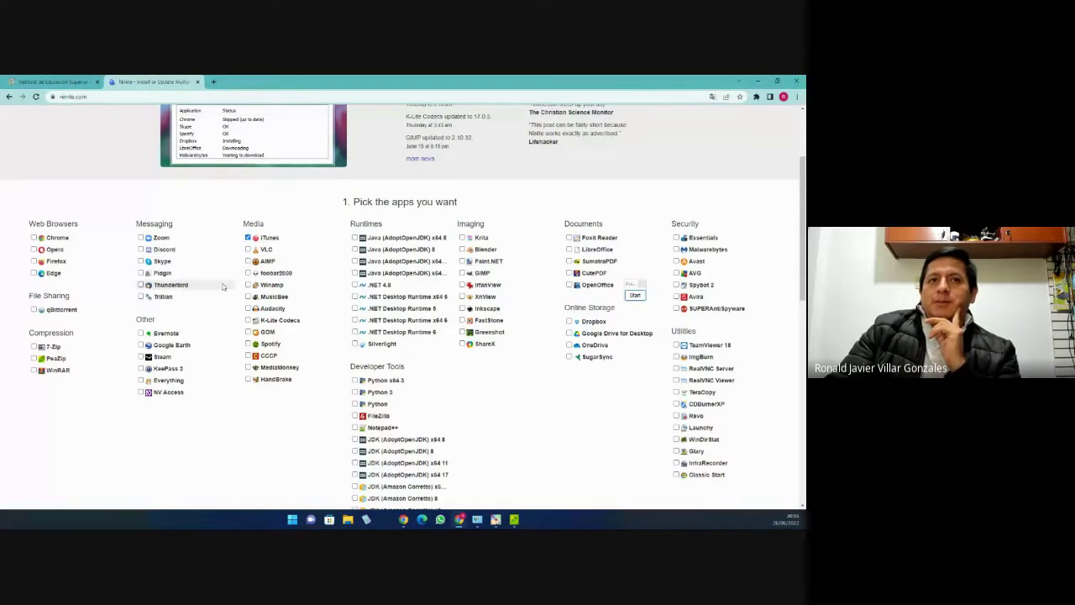
{"action": "left_click", "coordinate": [248, 250]}
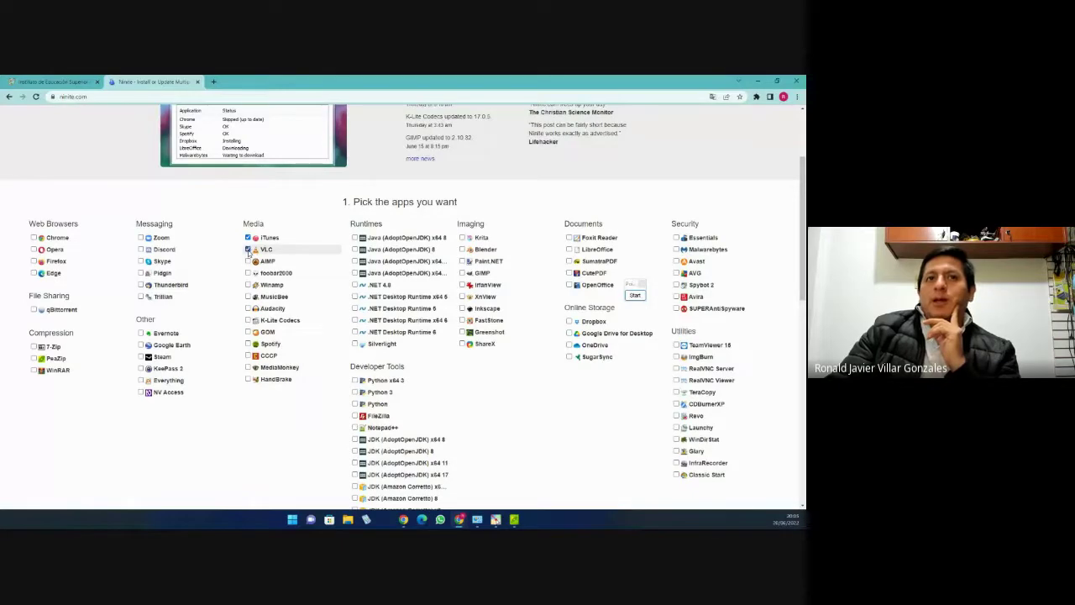
{"action": "left_click", "coordinate": [249, 321]}
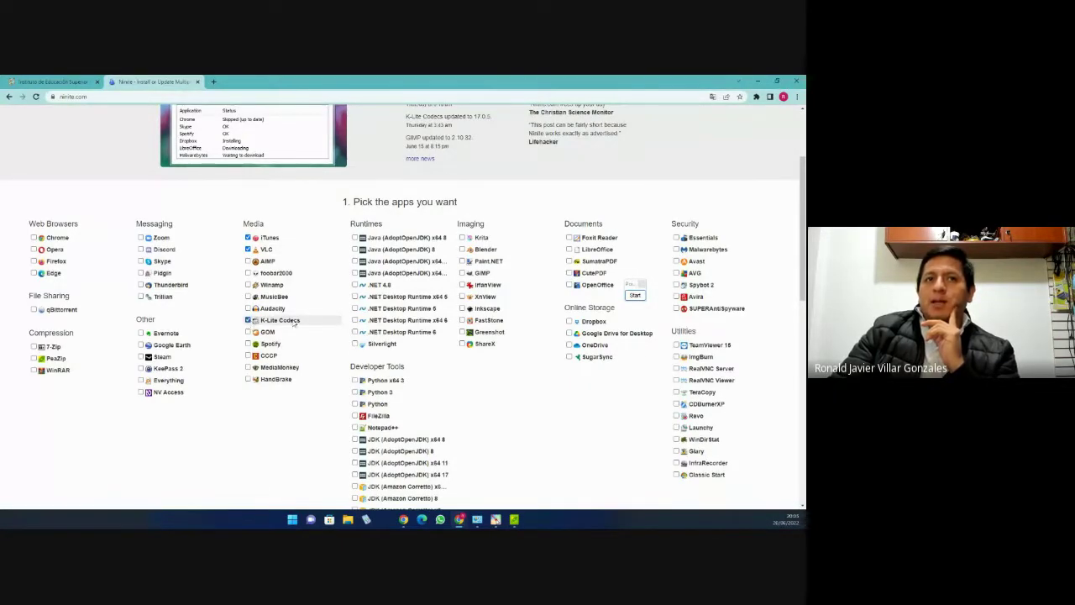
{"action": "left_click", "coordinate": [249, 332]}
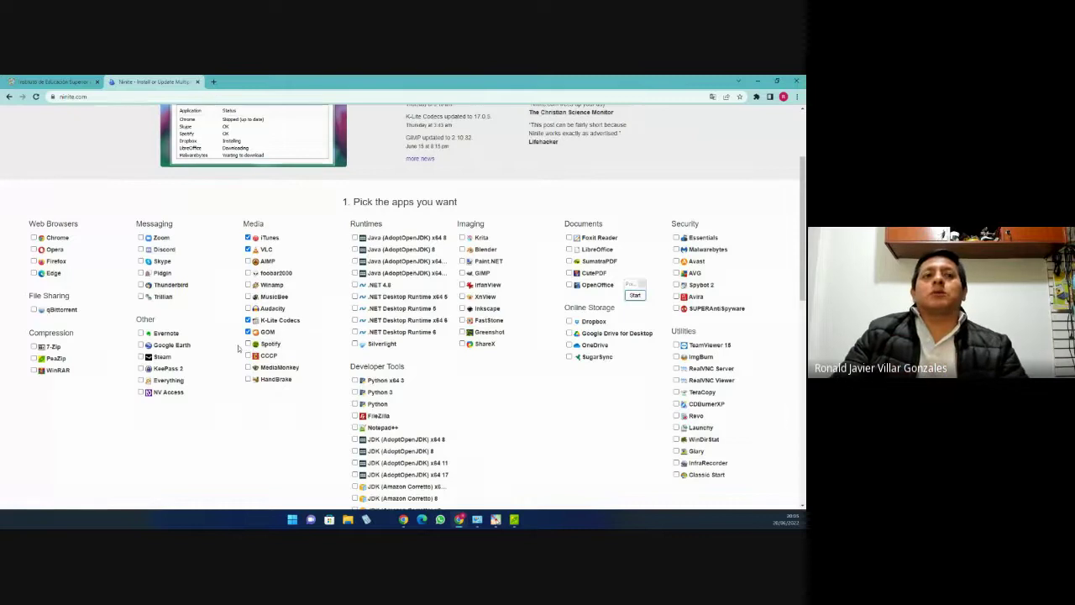
Add PeaZip for compression, Foxit Reader for documents and Avira for security to the Ninite app selection
{"action": "double_click", "coordinate": [37, 331]}
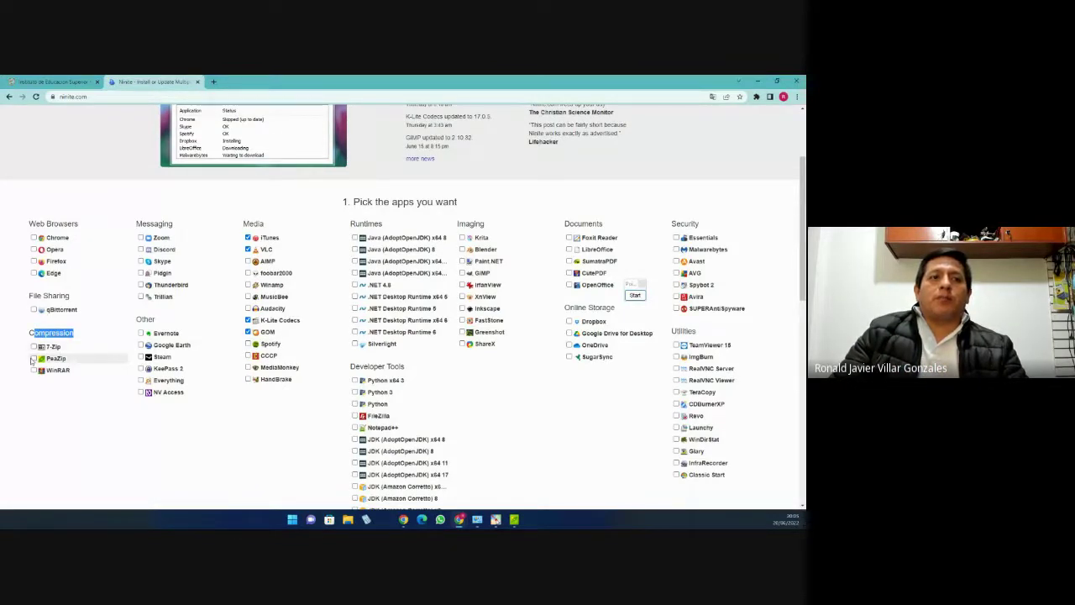
{"action": "left_click", "coordinate": [34, 358]}
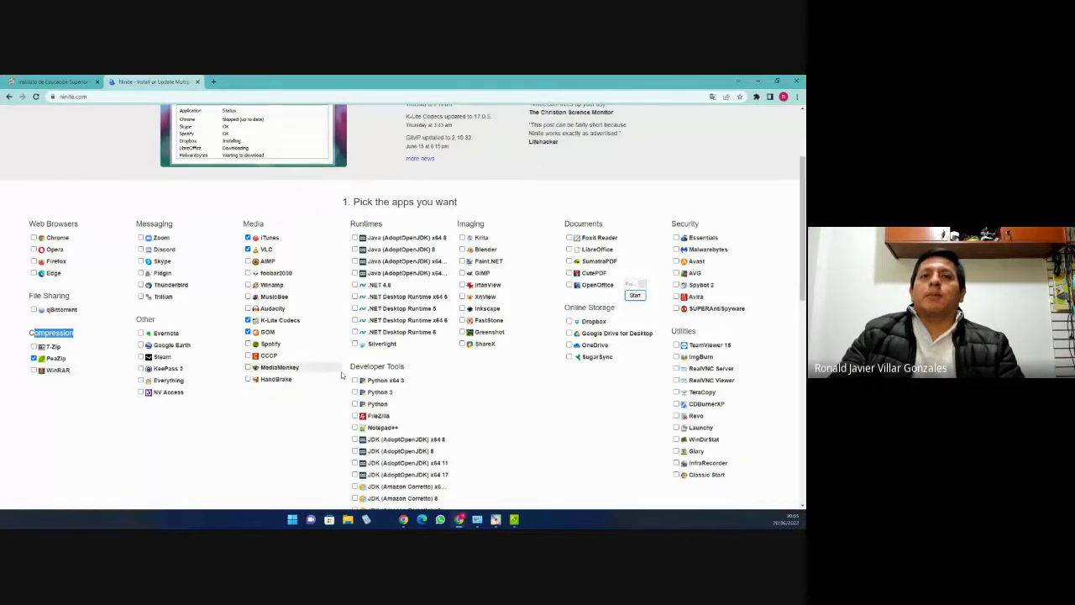
{"action": "scroll", "coordinate": [341, 372], "scroll_direction": "down", "scroll_amount": 1}
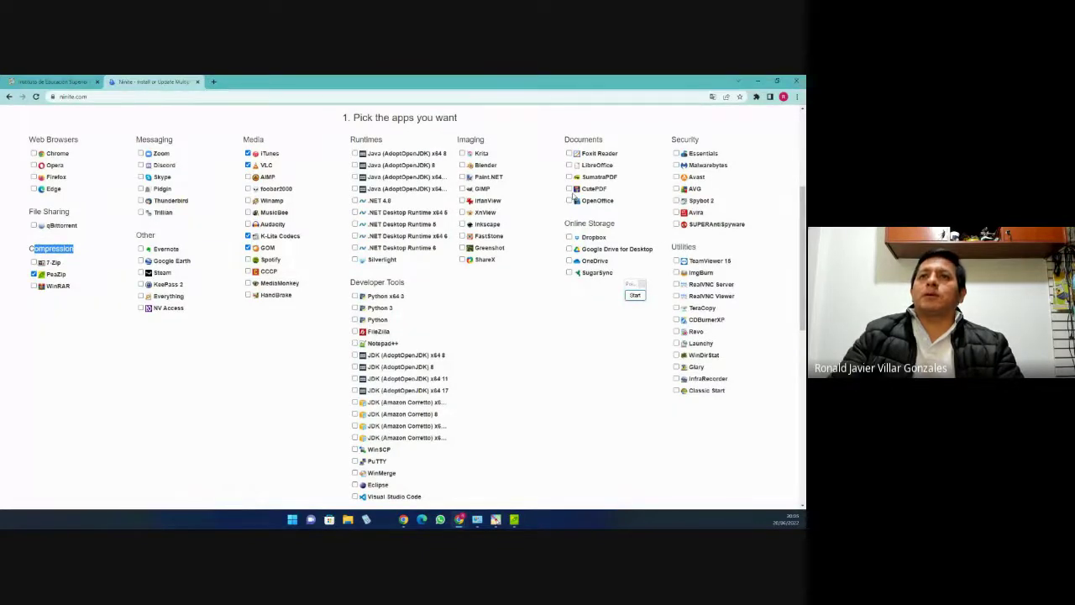
{"action": "left_click", "coordinate": [570, 154]}
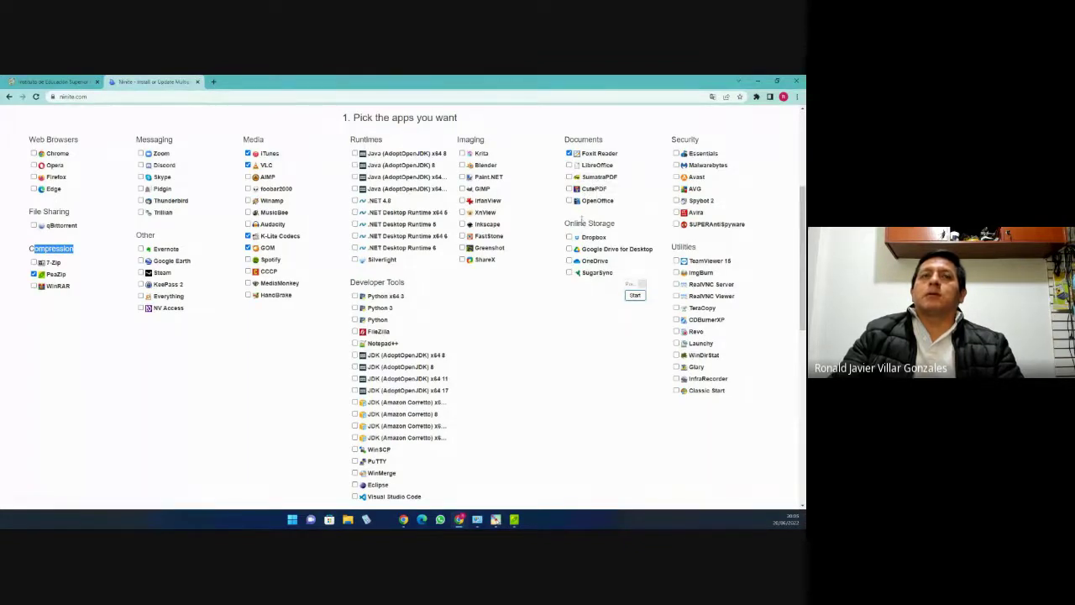
{"action": "left_click", "coordinate": [570, 200]}
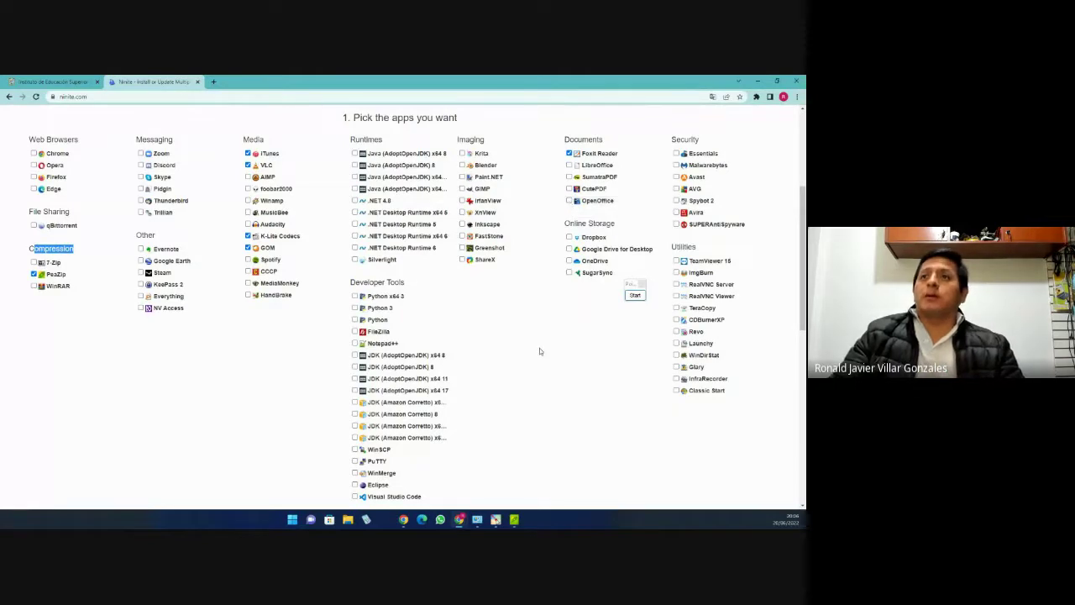
{"action": "left_click", "coordinate": [676, 213]}
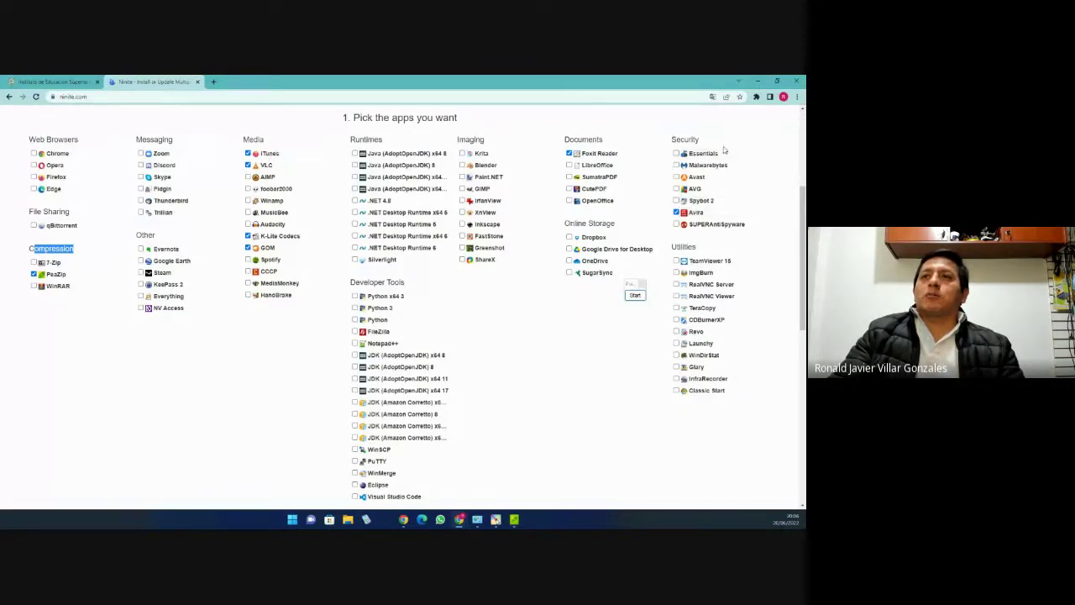
Frame Ninite's Security app list with red annotation arrows, and clear the annotations
{"action": "left_click", "coordinate": [636, 295]}
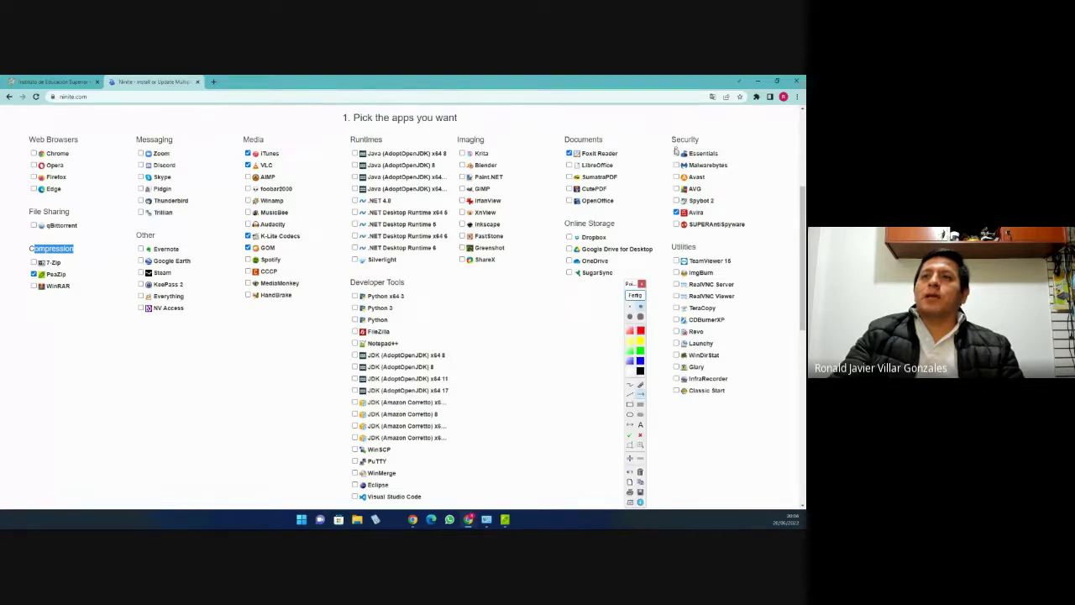
{"action": "mouse_move", "coordinate": [667, 148]}
{"action": "left_mouse_down"}
{"action": "mouse_move", "coordinate": [671, 229]}
{"action": "mouse_move", "coordinate": [753, 236]}
{"action": "mouse_move", "coordinate": [750, 151]}
{"action": "left_mouse_up"}
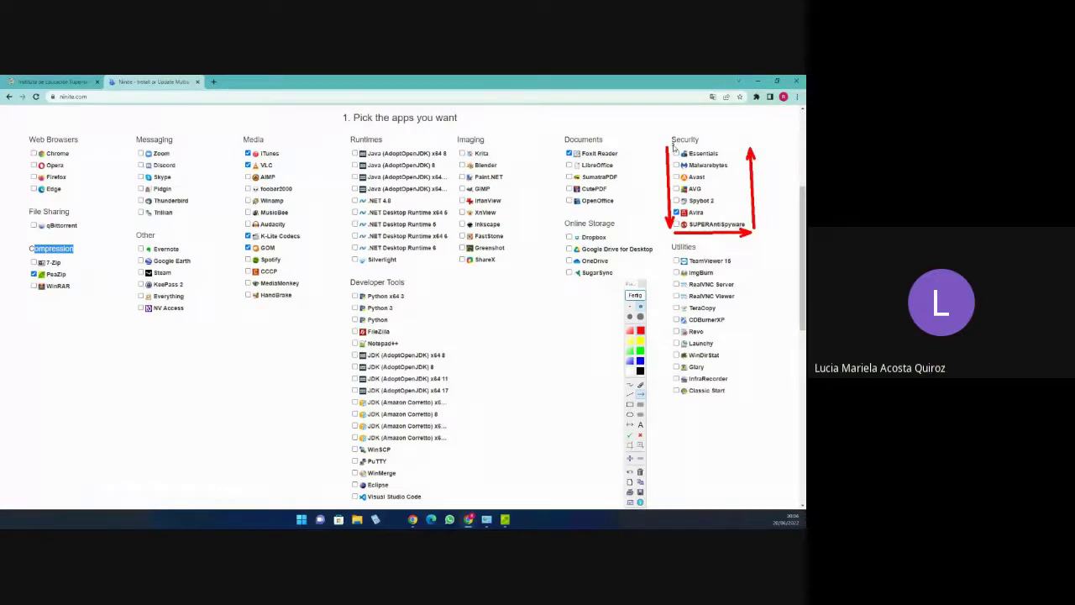
{"action": "left_click_drag", "start_coordinate": [674, 147], "coordinate": [750, 145]}
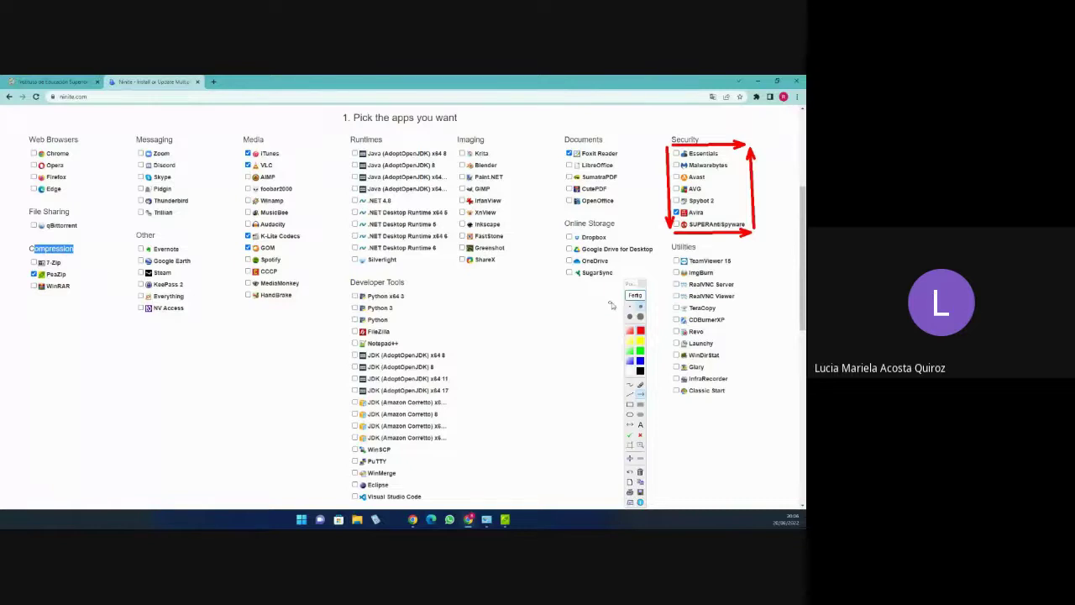
{"action": "left_click", "coordinate": [632, 295]}
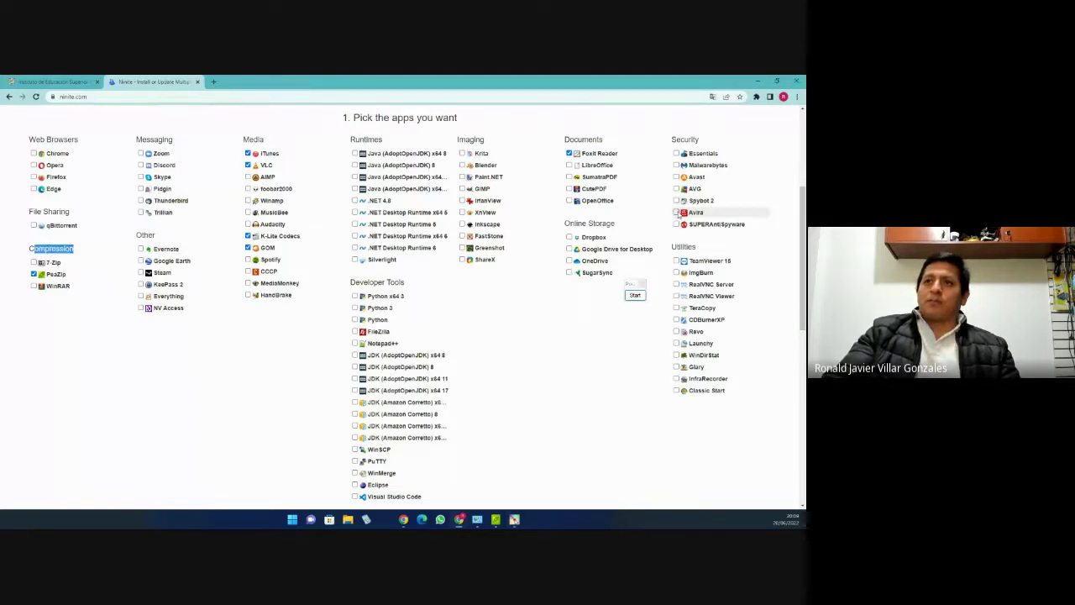
Deselect Avira among Ninite's security apps and check the Kaspersky download option on the course slide
{"action": "left_click", "coordinate": [677, 213]}
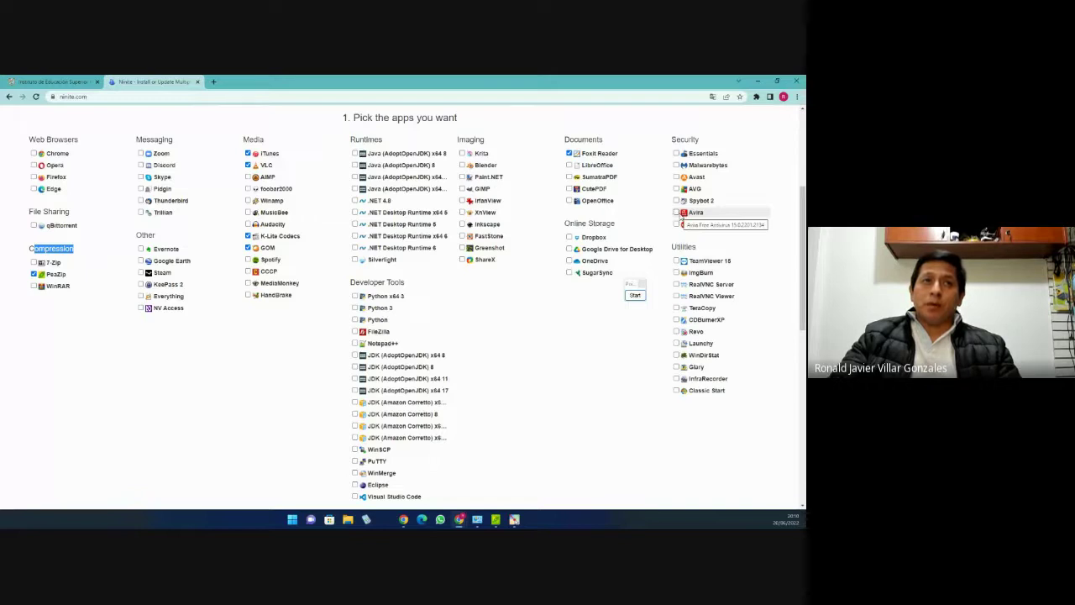
{"action": "left_click", "coordinate": [63, 82]}
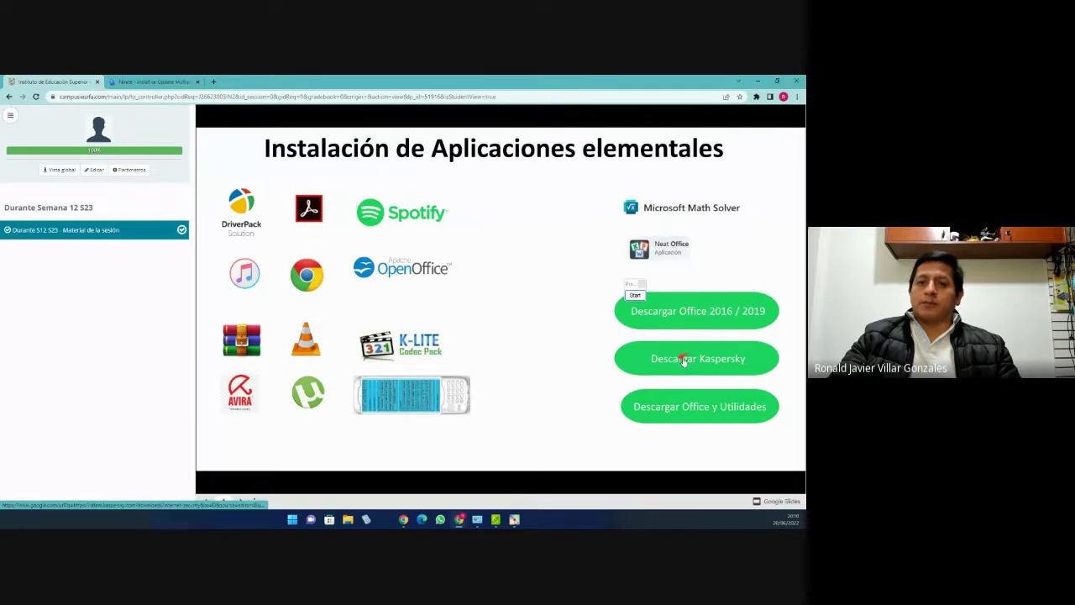
{"action": "left_click", "coordinate": [136, 82]}
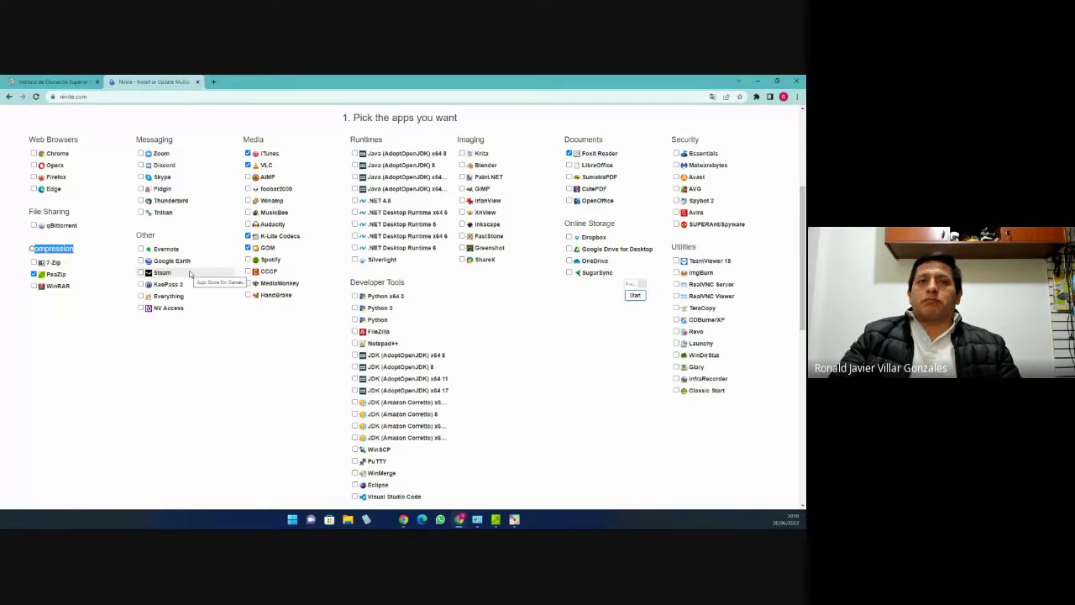
Add qBittorrent from the file sharing apps to the Ninite selection and remove it again
{"action": "left_click", "coordinate": [33, 226]}
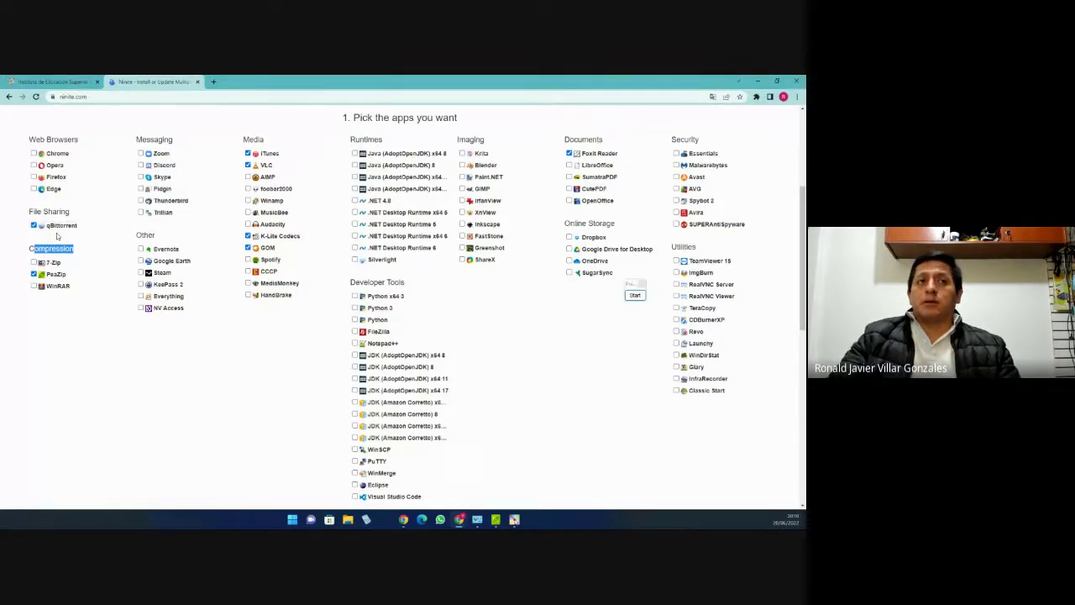
{"action": "left_click", "coordinate": [34, 226]}
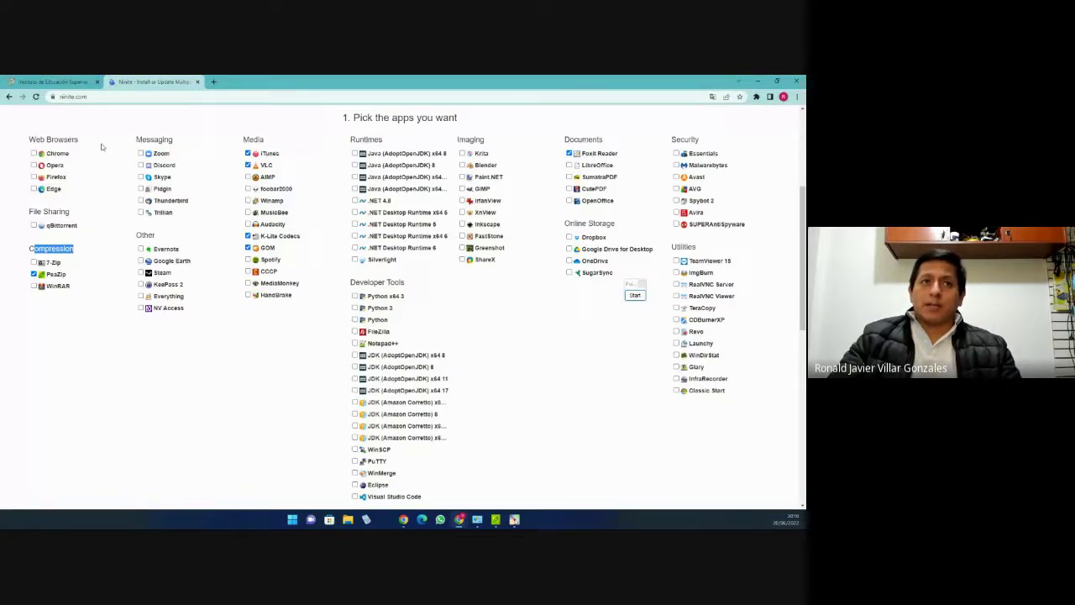
Point out Get Your Ninite with a red arrow, clear the arrow, and download the custom installer
{"action": "scroll", "coordinate": [368, 342], "scroll_direction": "down", "scroll_amount": 3}
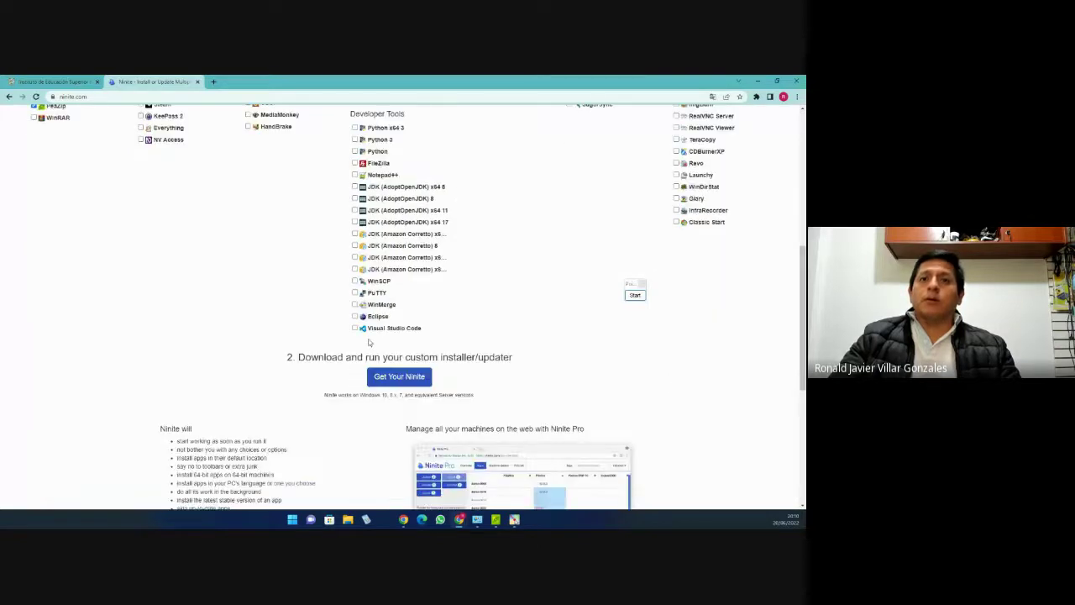
{"action": "scroll", "coordinate": [368, 342], "scroll_direction": "down", "scroll_amount": 1}
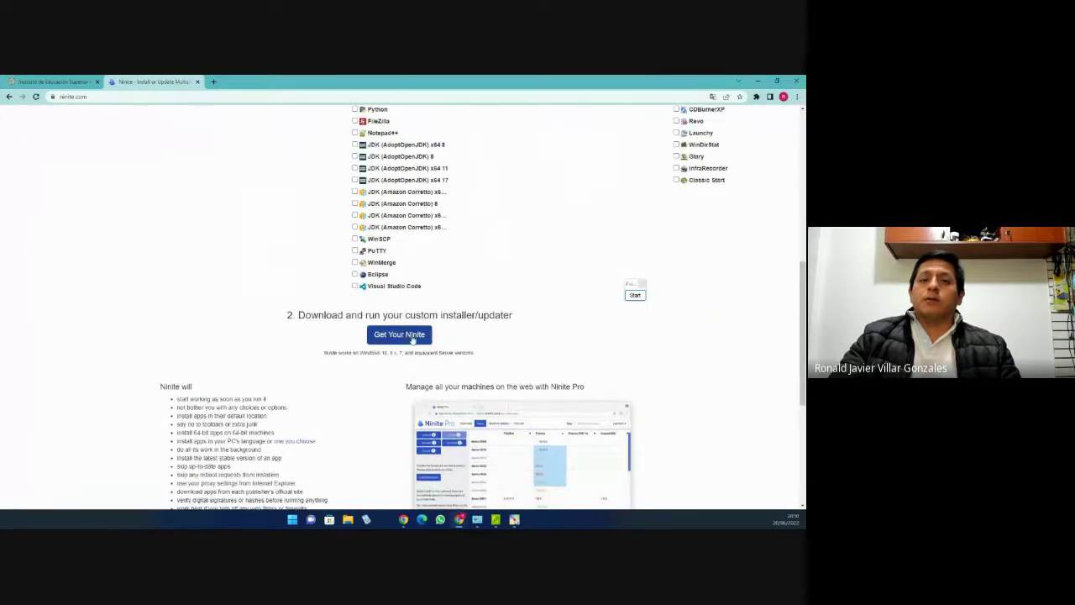
{"action": "left_click", "coordinate": [635, 295]}
{"action": "left_click_drag", "start_coordinate": [512, 289], "coordinate": [426, 331]}
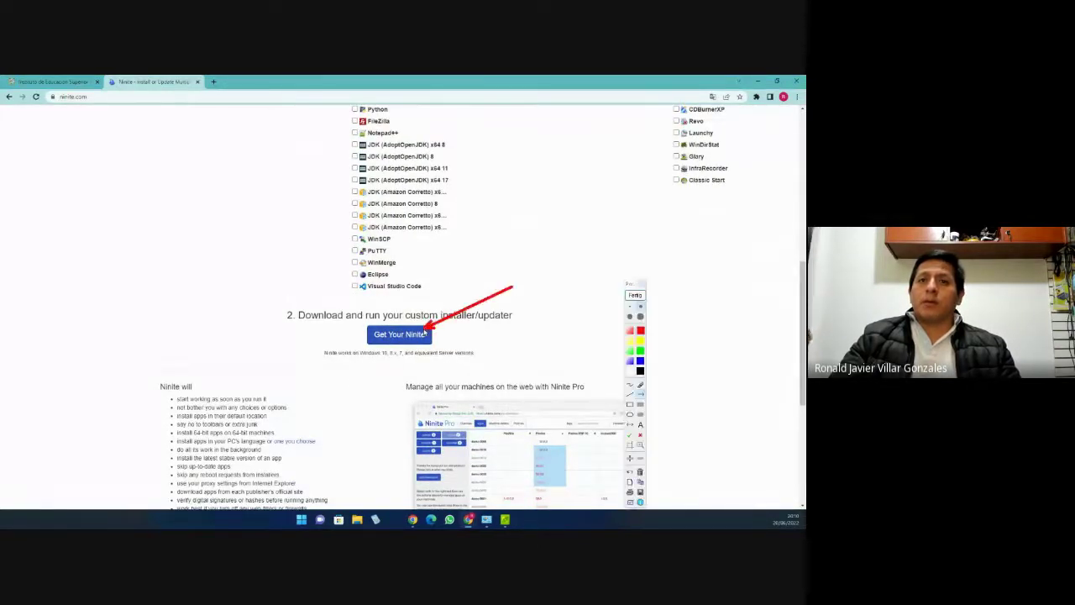
{"action": "left_click", "coordinate": [636, 295]}
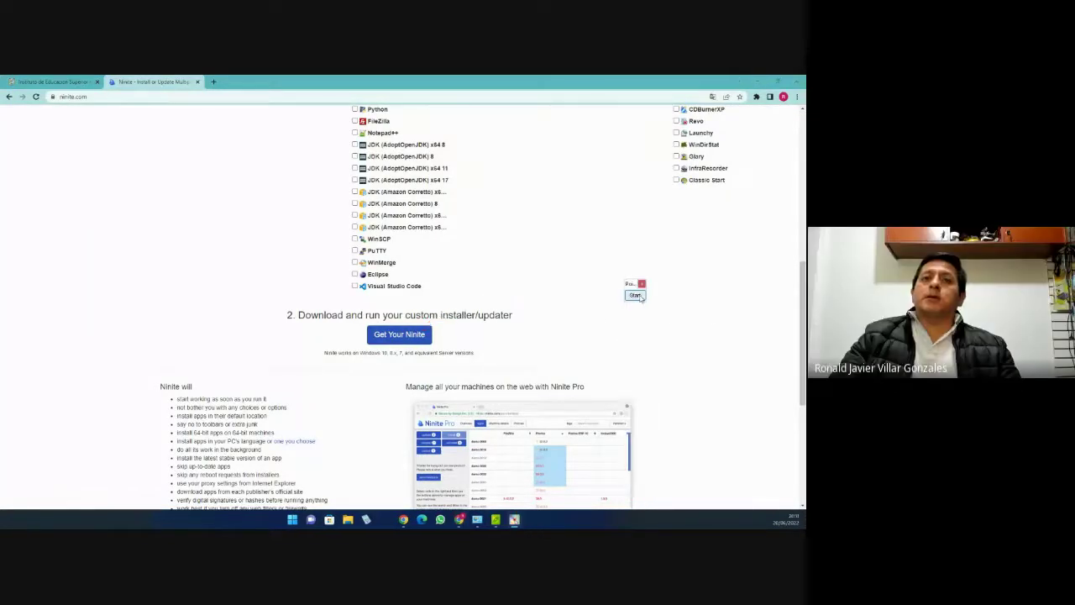
{"action": "left_click", "coordinate": [412, 334]}
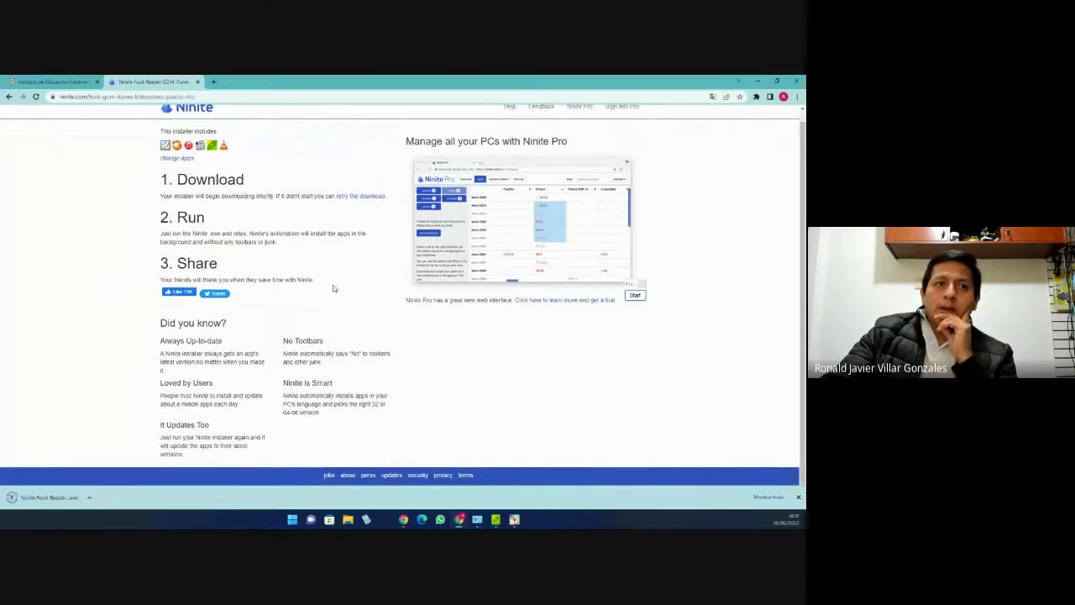
Point a red annotation arrow at the downloaded Ninite installer file, and clear the arrow
{"action": "left_click", "coordinate": [636, 295]}
{"action": "left_click_drag", "start_coordinate": [145, 398], "coordinate": [56, 490]}
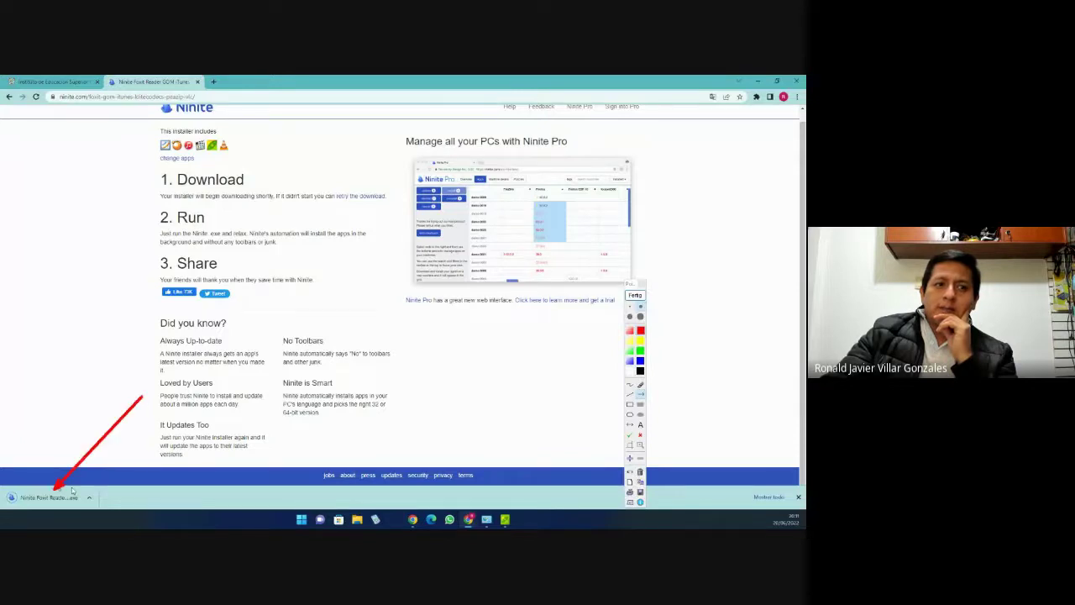
{"action": "left_click", "coordinate": [635, 295]}
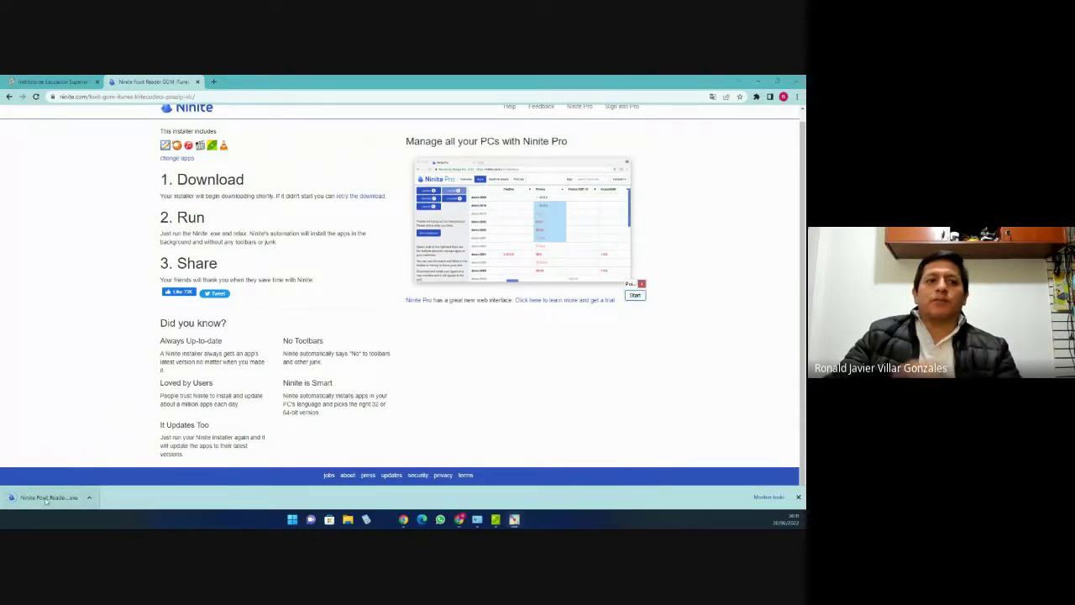
Show the downloaded Ninite installer in its Descargas folder and maximize the folder window
{"action": "left_click", "coordinate": [88, 498]}
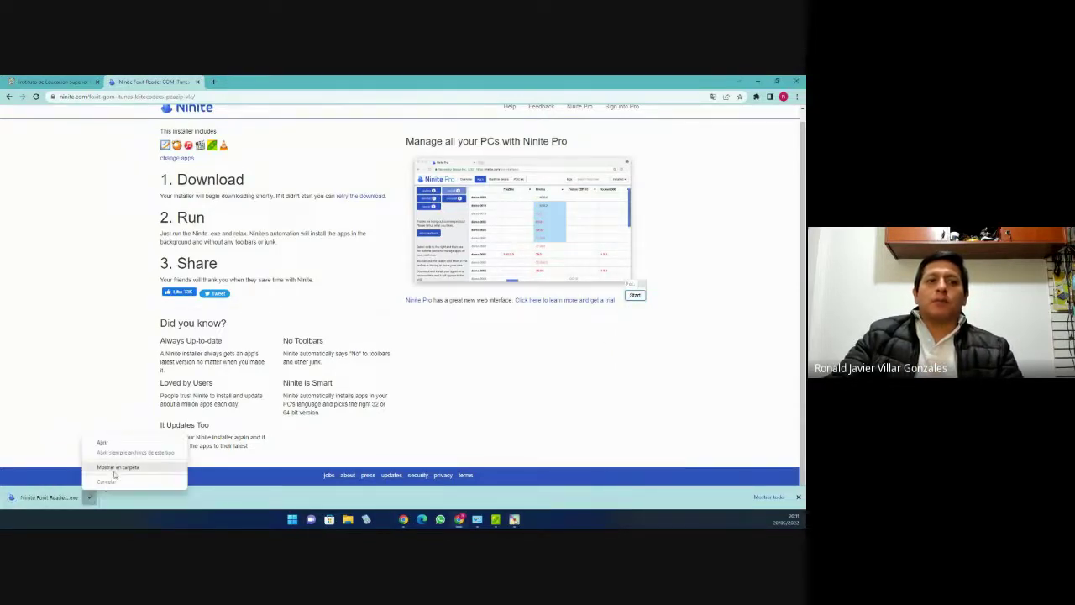
{"action": "left_click", "coordinate": [116, 470]}
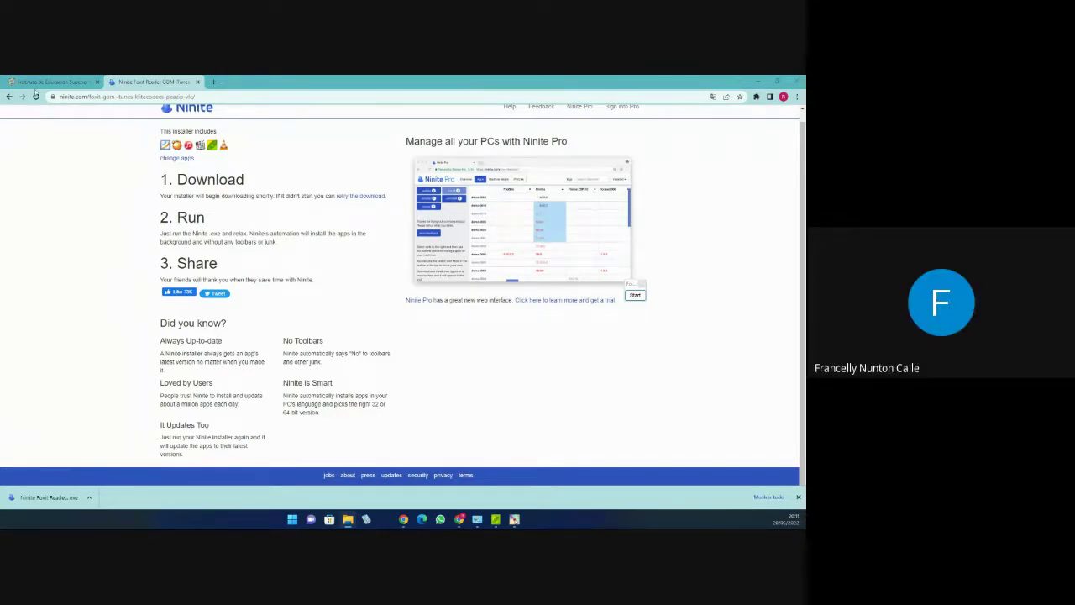
{"action": "left_click_drag", "start_coordinate": [136, 92], "coordinate": [470, 127]}
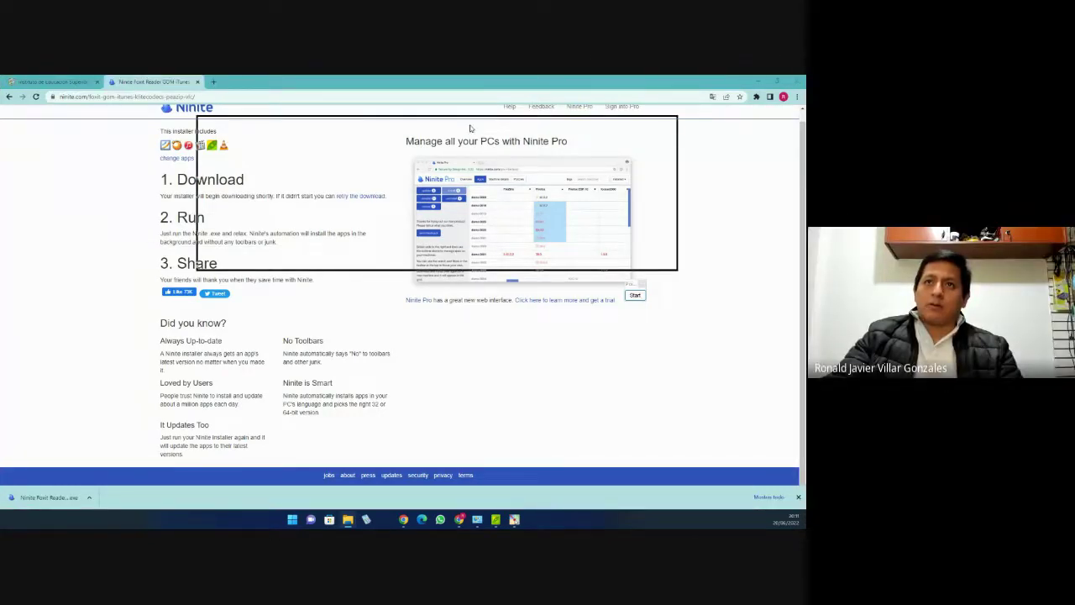
{"action": "left_click", "coordinate": [647, 139]}
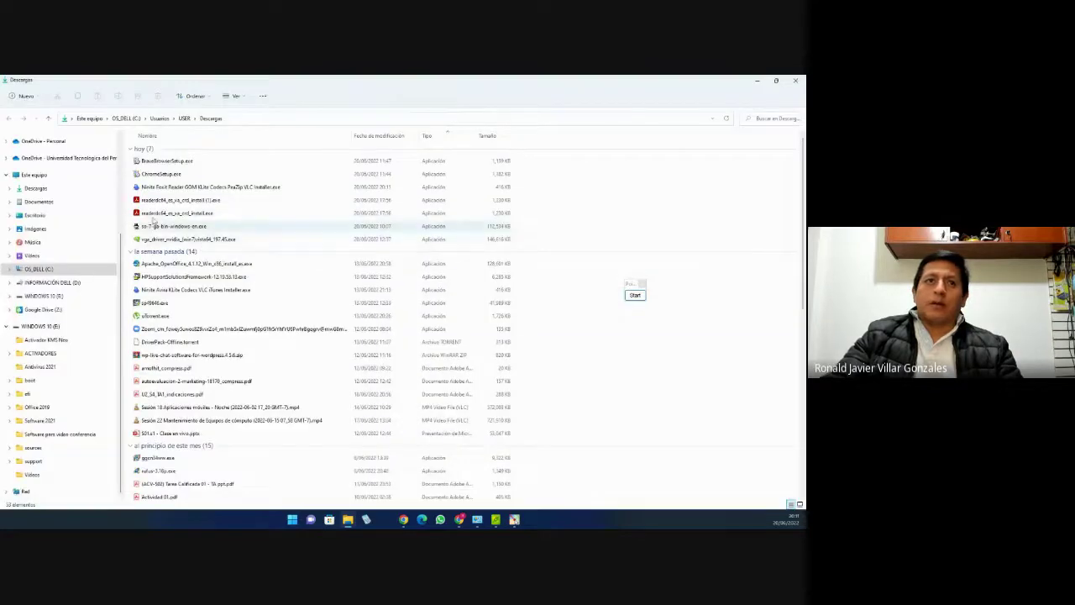
Run the downloaded Ninite Foxit Reader GOM installer as administrator and close the Descargas folder
{"action": "left_click", "coordinate": [151, 188]}
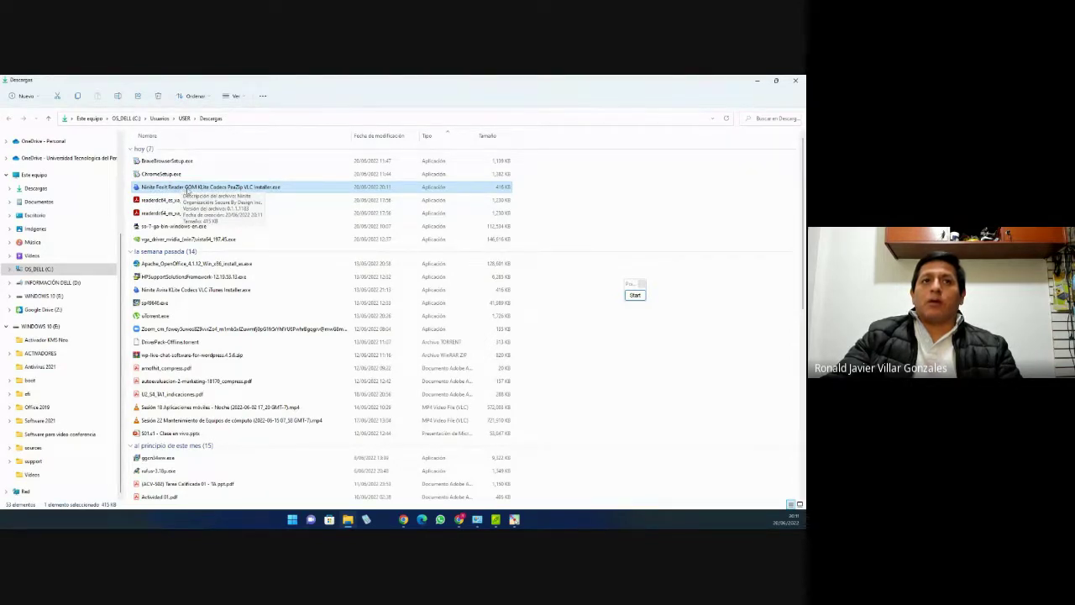
{"action": "right_click", "coordinate": [188, 191]}
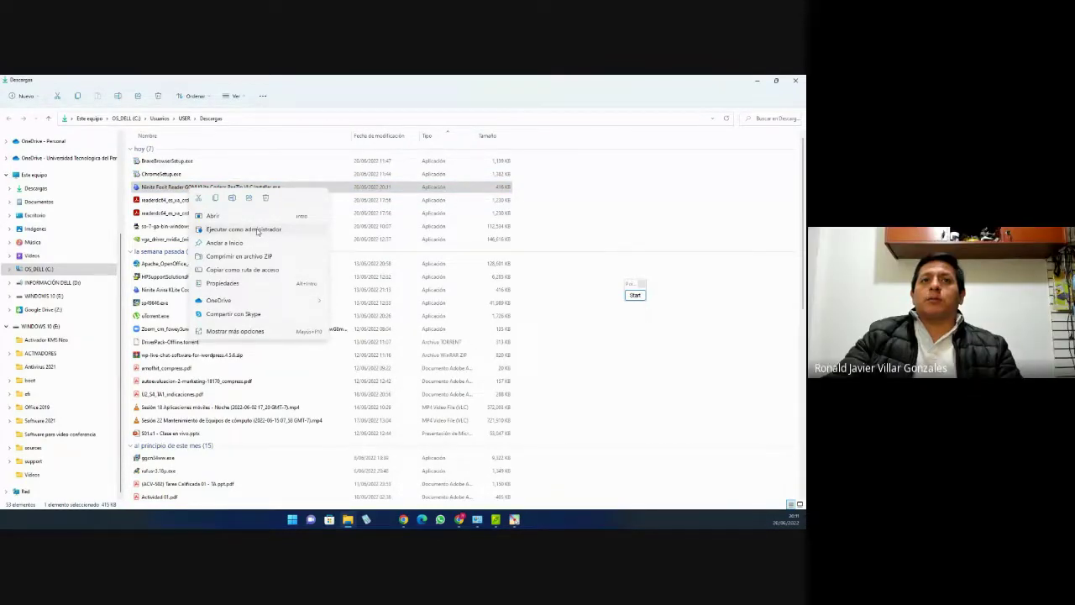
{"action": "left_click", "coordinate": [244, 230]}
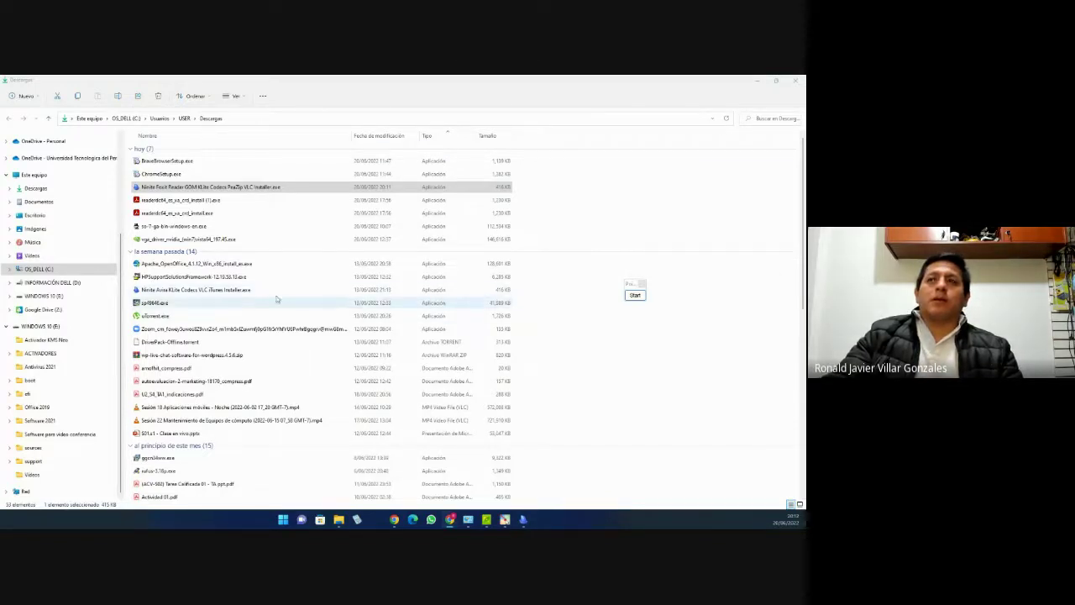
{"action": "left_click", "coordinate": [796, 81]}
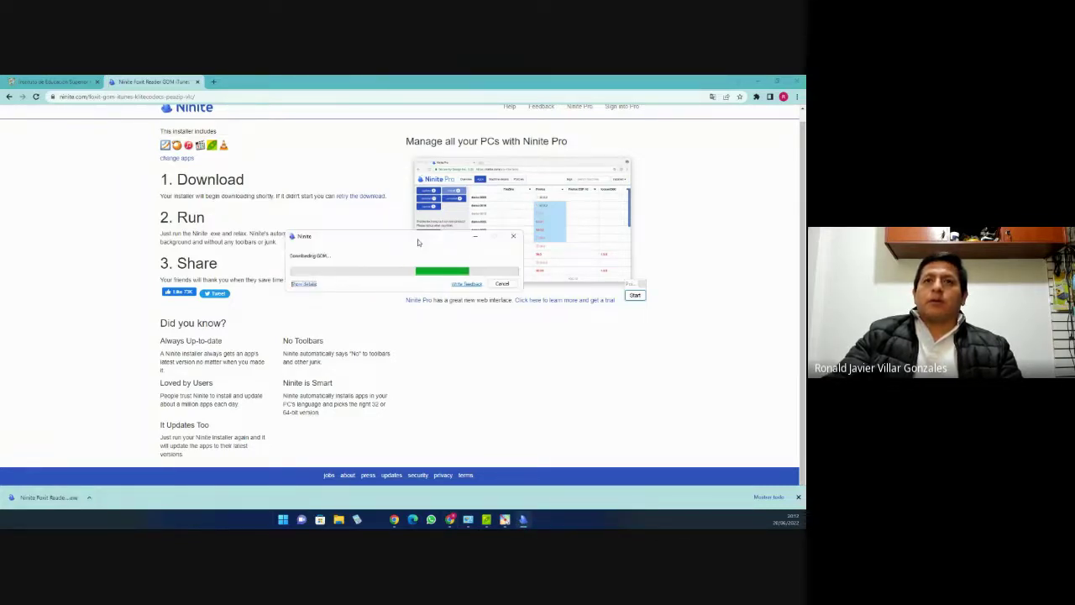
Show the Ninite installer's details and point temporary red arrows at the statuses of PeaZip and GOM
{"action": "left_click_drag", "start_coordinate": [416, 238], "coordinate": [395, 207]}
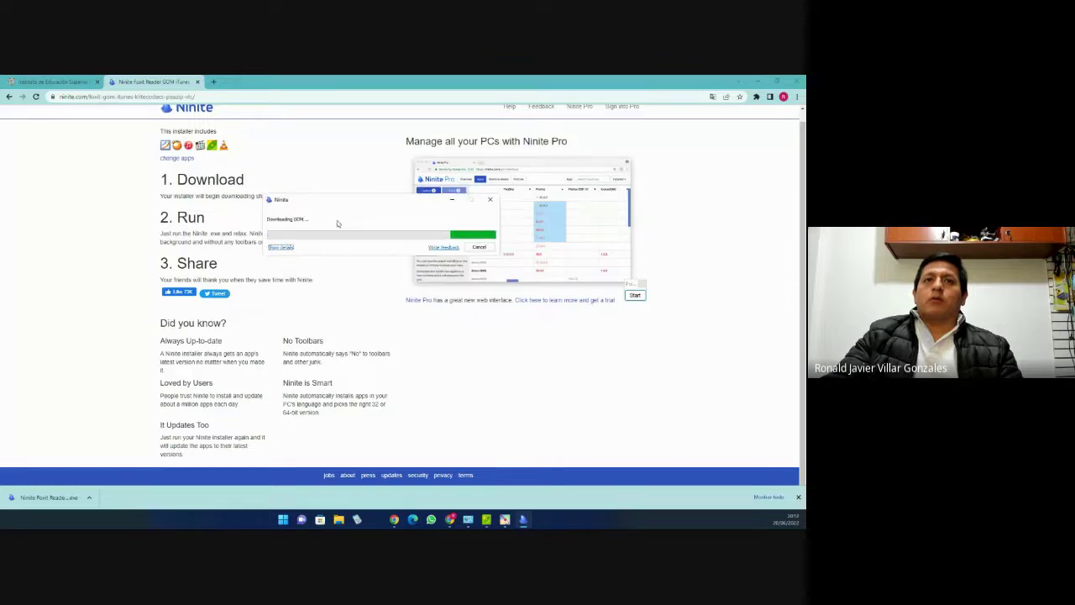
{"action": "left_click", "coordinate": [281, 248]}
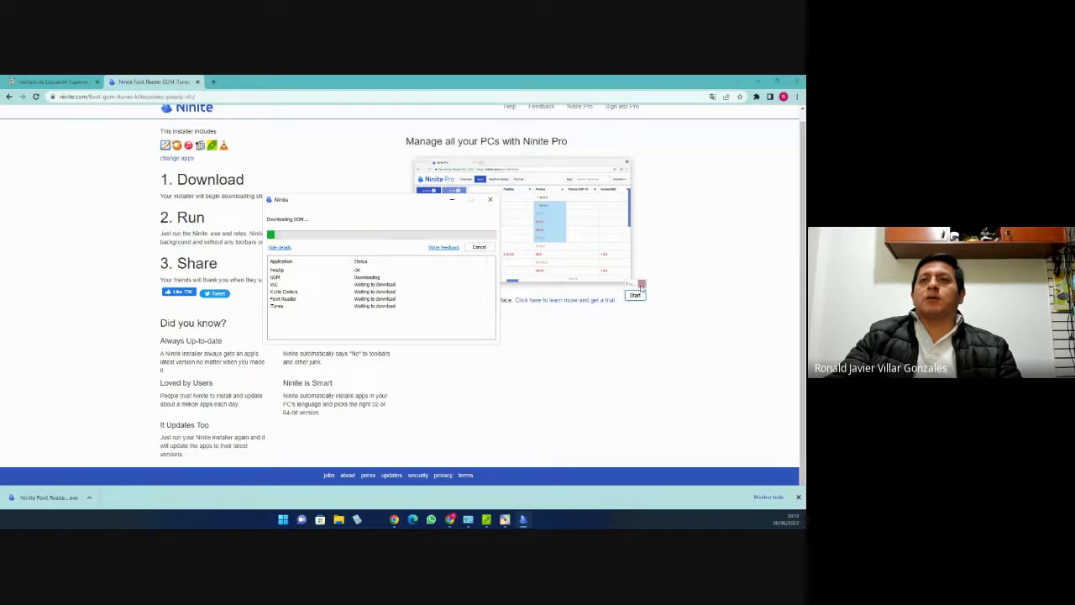
{"action": "left_click_drag", "start_coordinate": [489, 274], "coordinate": [364, 271]}
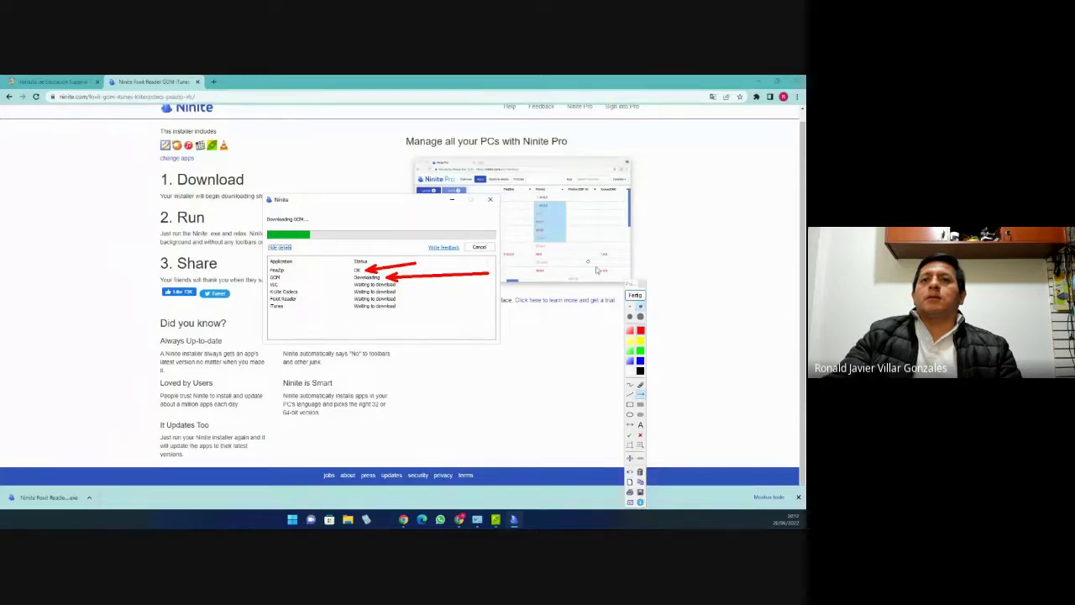
{"action": "left_click", "coordinate": [639, 304]}
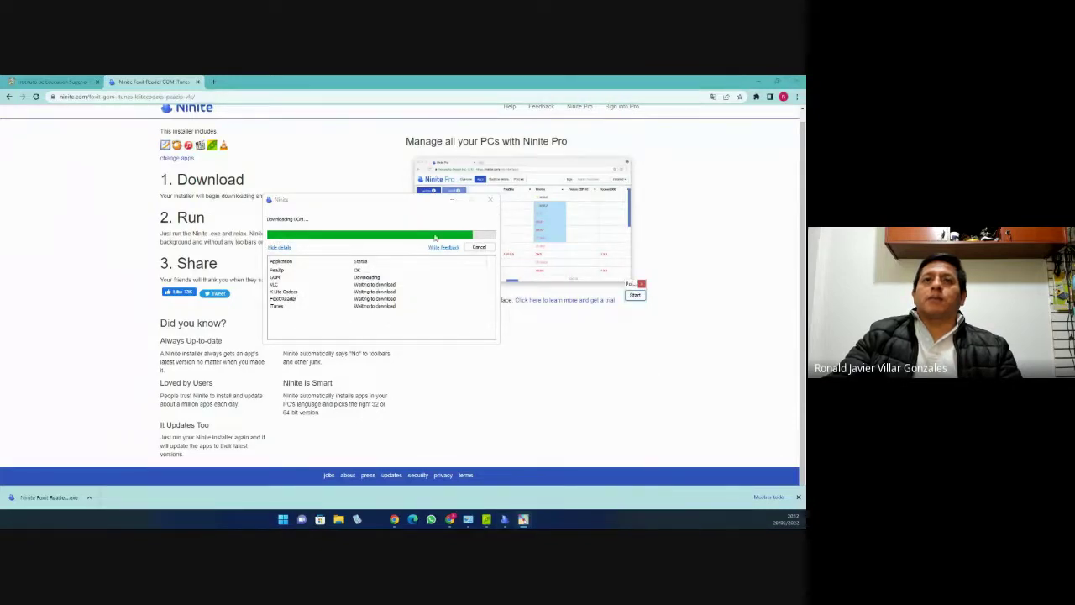
Mark the included app icons with a red arrow and the installer's application list with a red rectangle, and clear both
{"action": "left_click", "coordinate": [635, 296]}
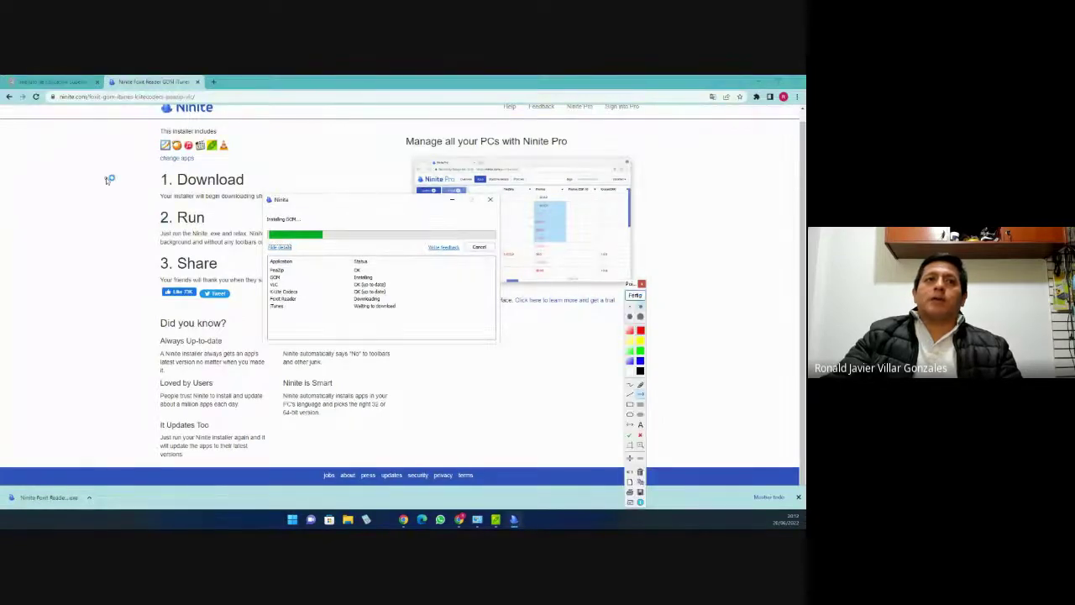
{"action": "left_click_drag", "start_coordinate": [95, 175], "coordinate": [159, 148]}
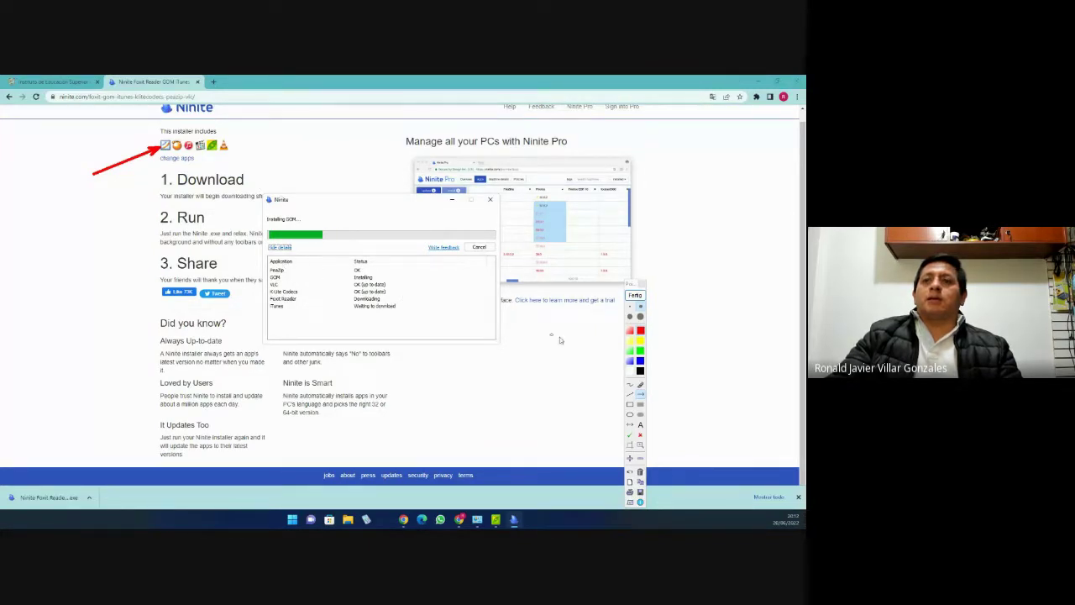
{"action": "left_click", "coordinate": [630, 404]}
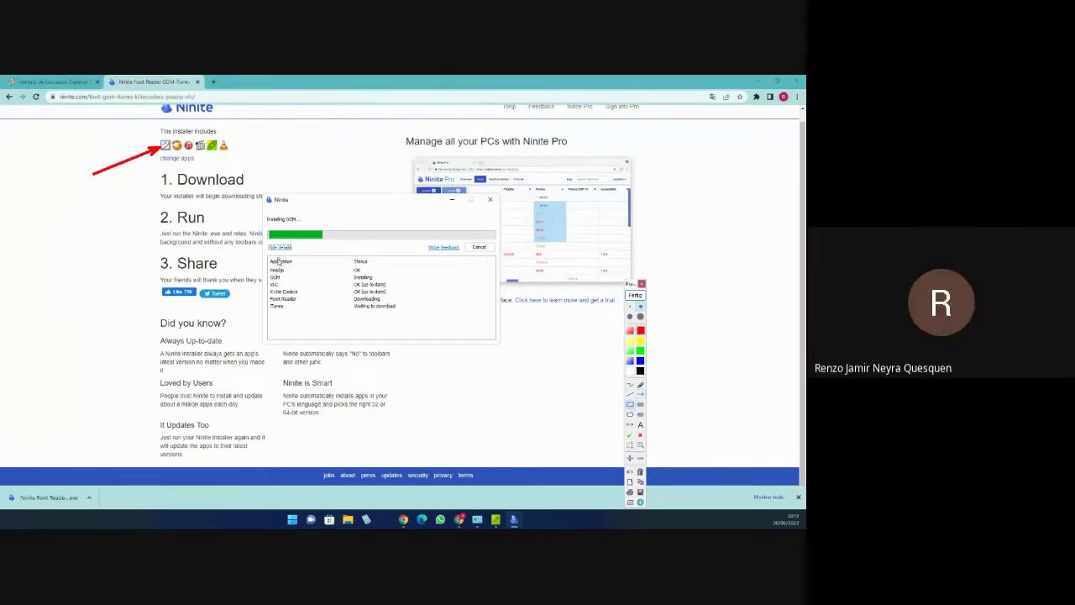
{"action": "mouse_move", "coordinate": [268, 257]}
{"action": "left_mouse_down"}
{"action": "mouse_move", "coordinate": [309, 281]}
{"action": "mouse_move", "coordinate": [308, 317]}
{"action": "left_mouse_up"}
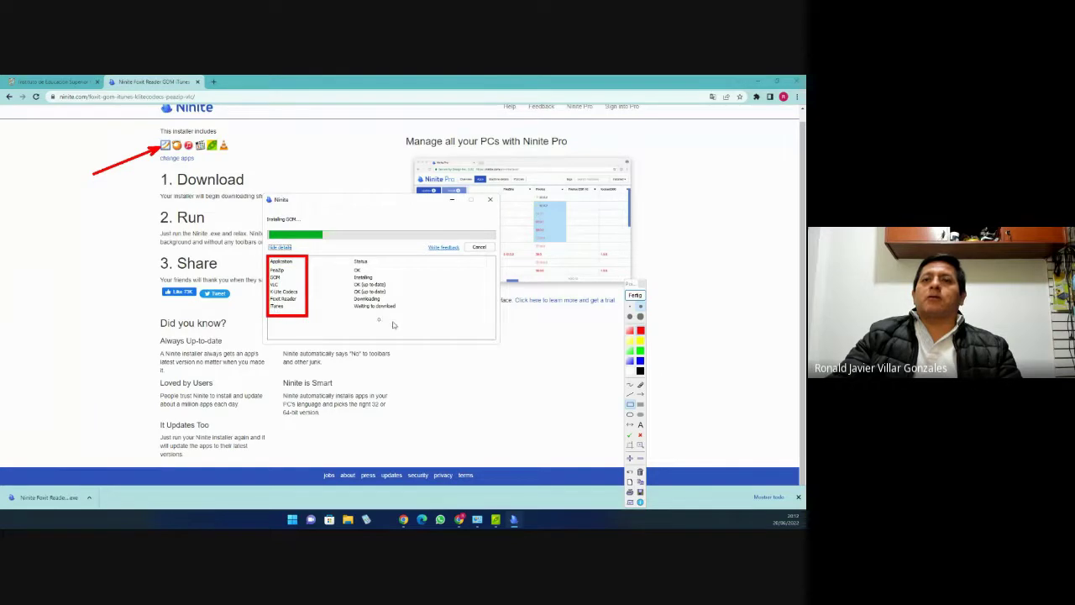
{"action": "left_click", "coordinate": [635, 295]}
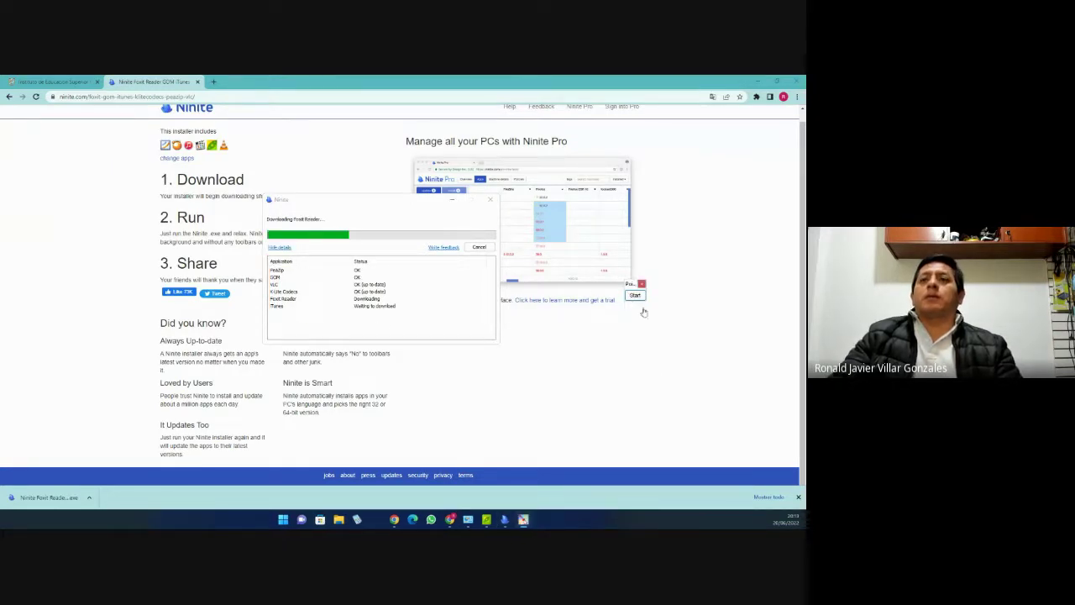
Draw a temporary red rectangle around the first included app icon on the Ninite page and leave annotation mode
{"action": "left_click", "coordinate": [636, 295]}
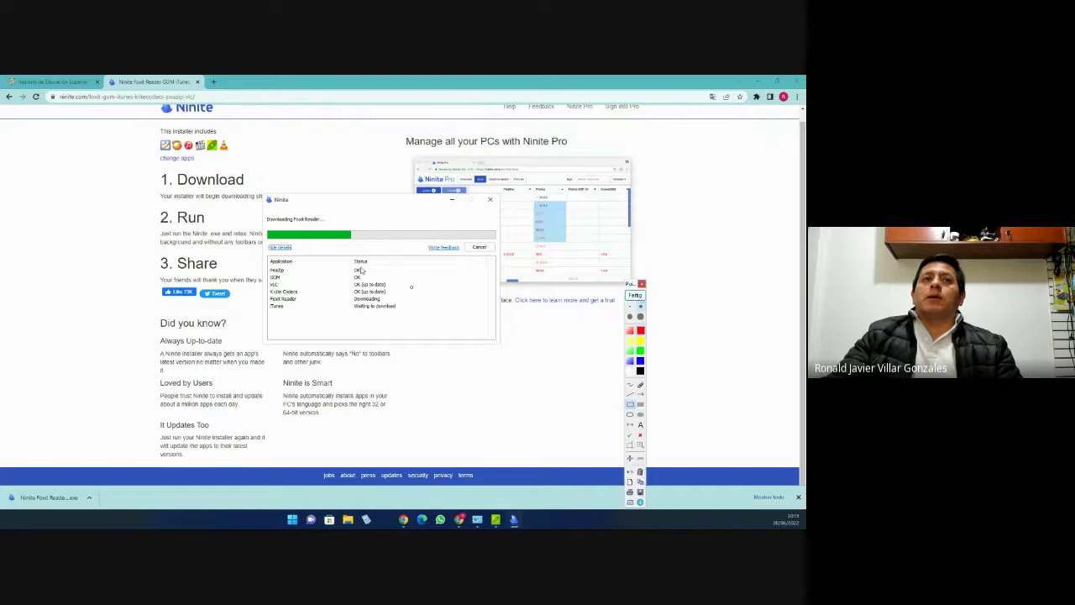
{"action": "left_click_drag", "start_coordinate": [126, 163], "coordinate": [173, 137]}
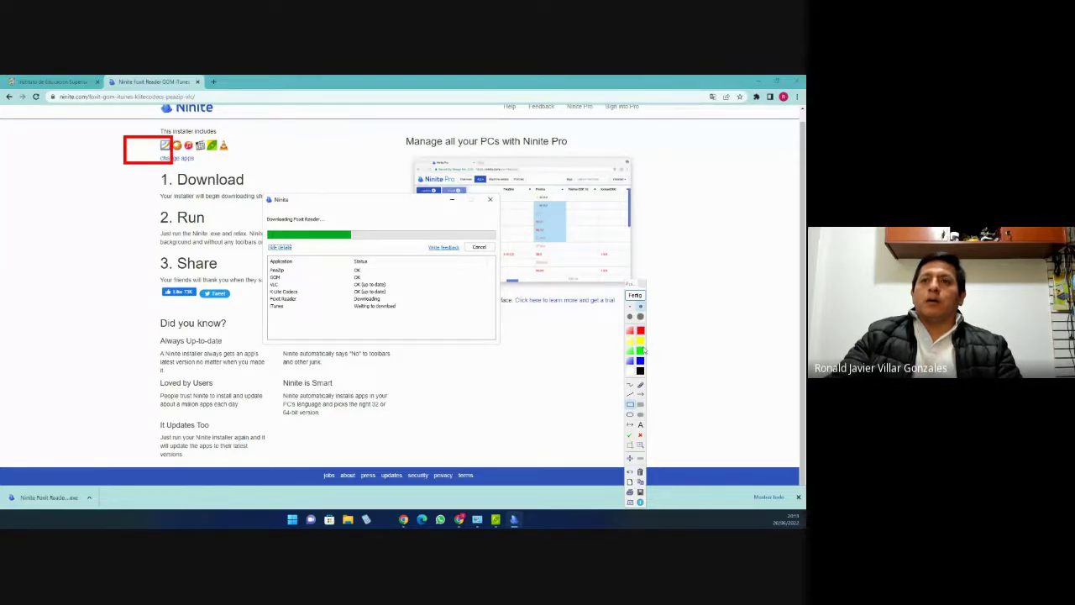
{"action": "left_click", "coordinate": [630, 389]}
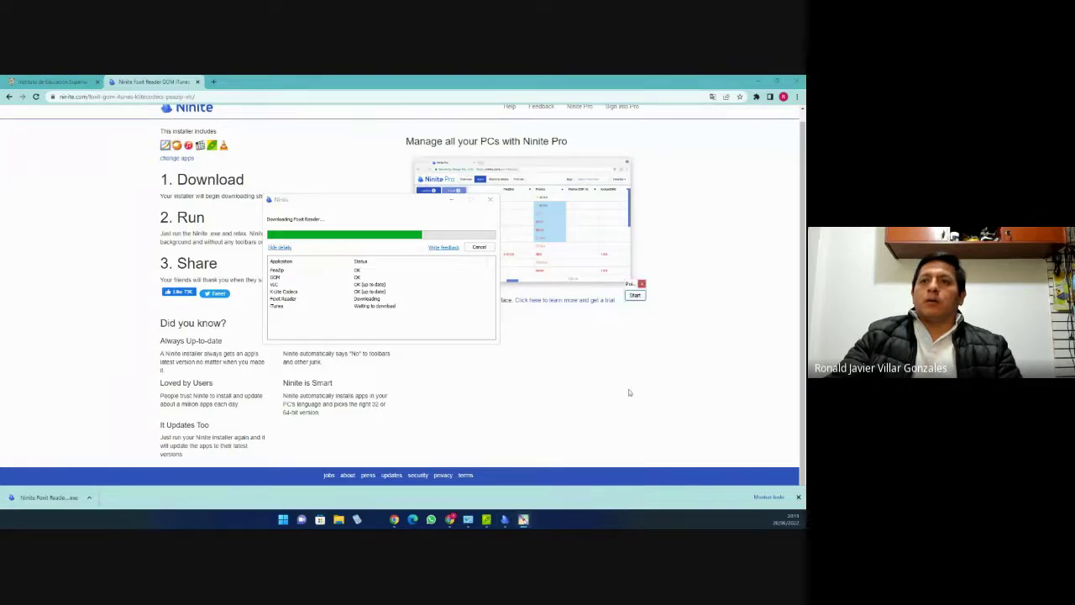
Inspect the included app icons on the Ninite page with Pointofix's magnifying glass, then exit annotation mode
{"action": "left_click", "coordinate": [636, 295]}
{"action": "left_click", "coordinate": [640, 444]}
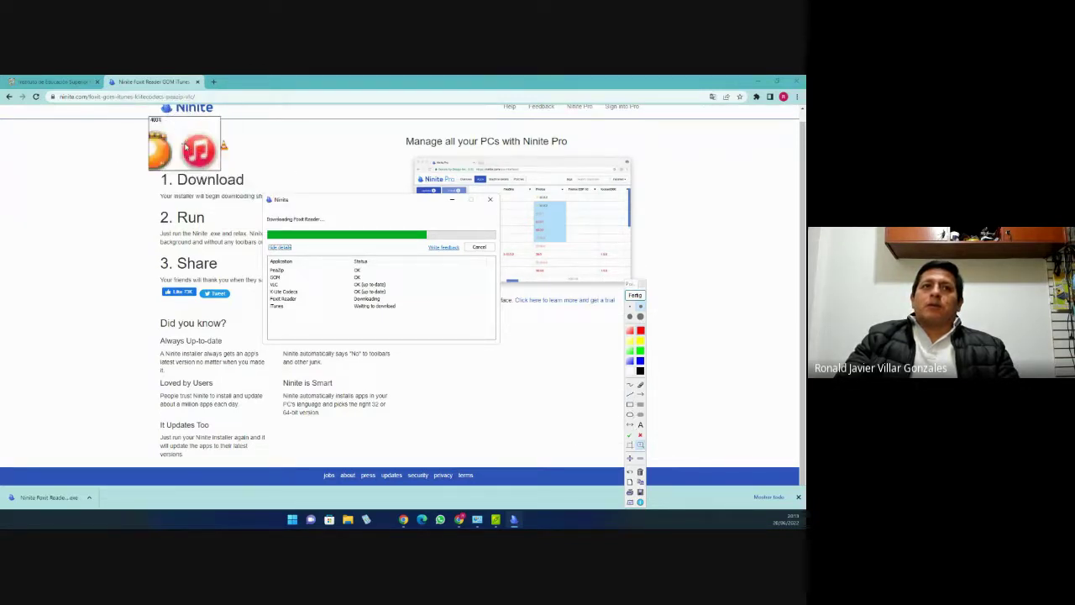
{"action": "right_click", "coordinate": [176, 146]}
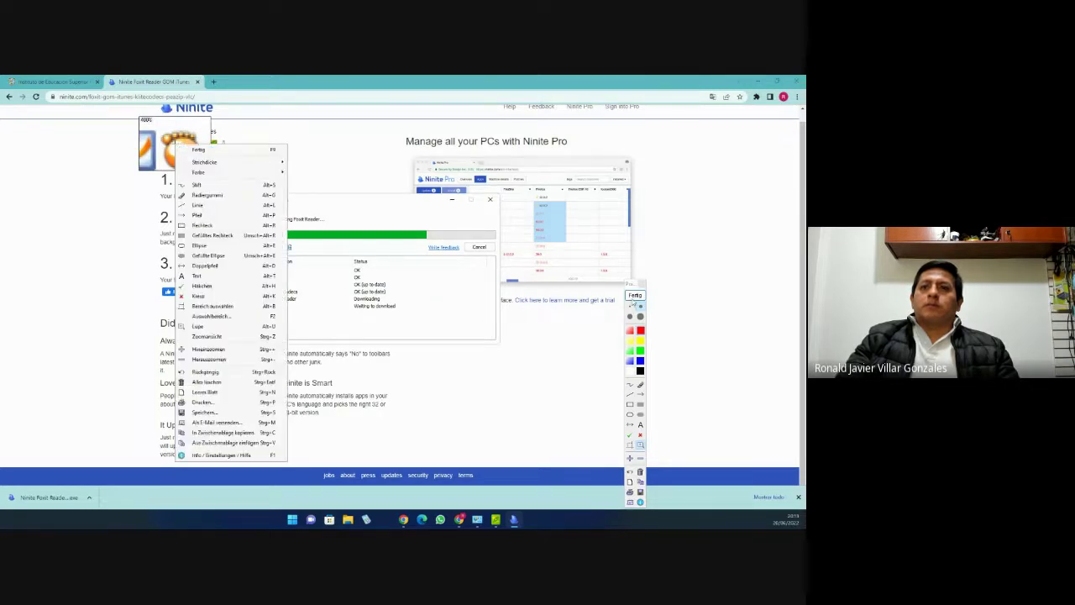
{"action": "left_click", "coordinate": [186, 149]}
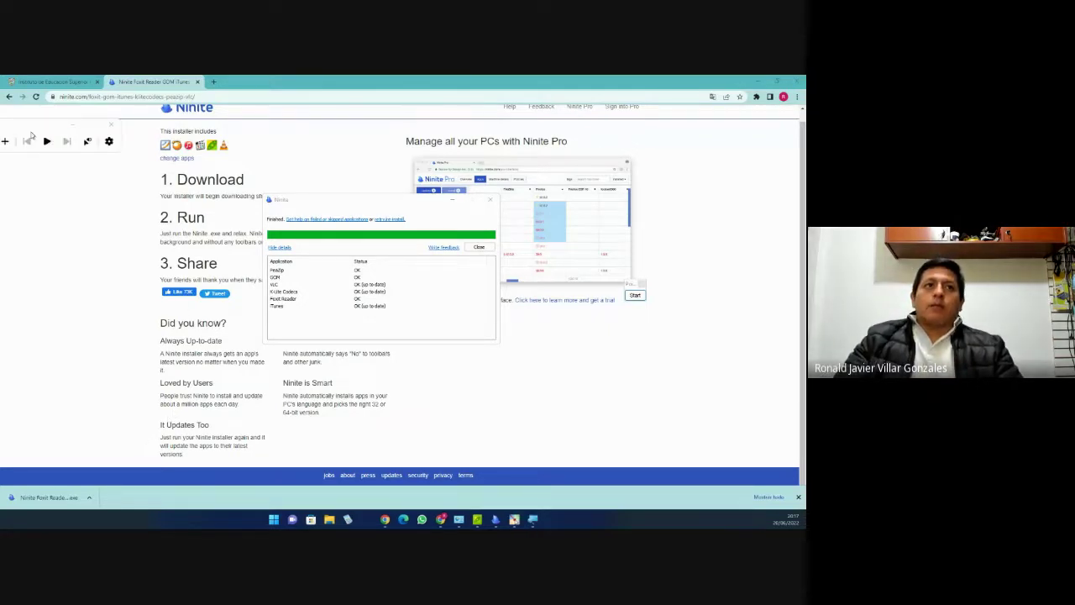
Enlarge the screen to 200% with Windows Magnifier to show the Ninite installation statuses, then close the installer
{"action": "left_click_drag", "start_coordinate": [32, 125], "coordinate": [228, 147]}
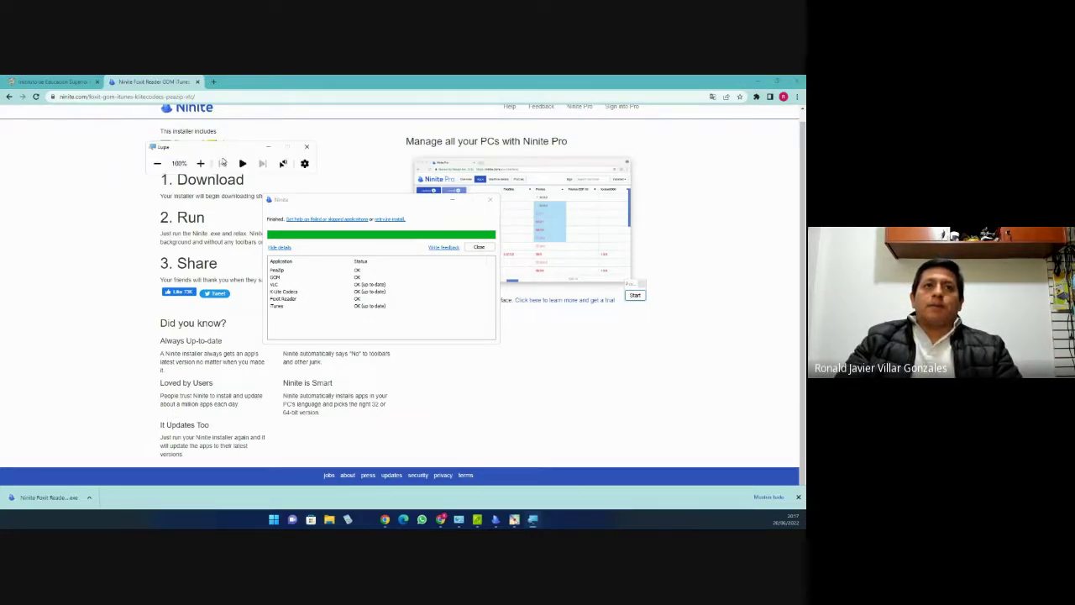
{"action": "left_click", "coordinate": [200, 163]}
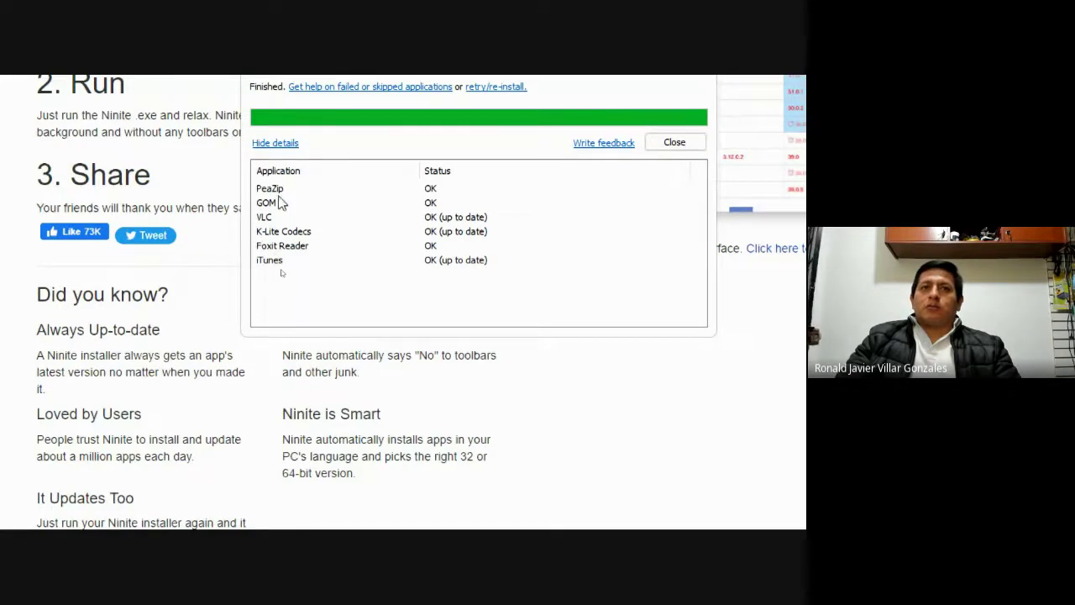
{"action": "left_click", "coordinate": [673, 143]}
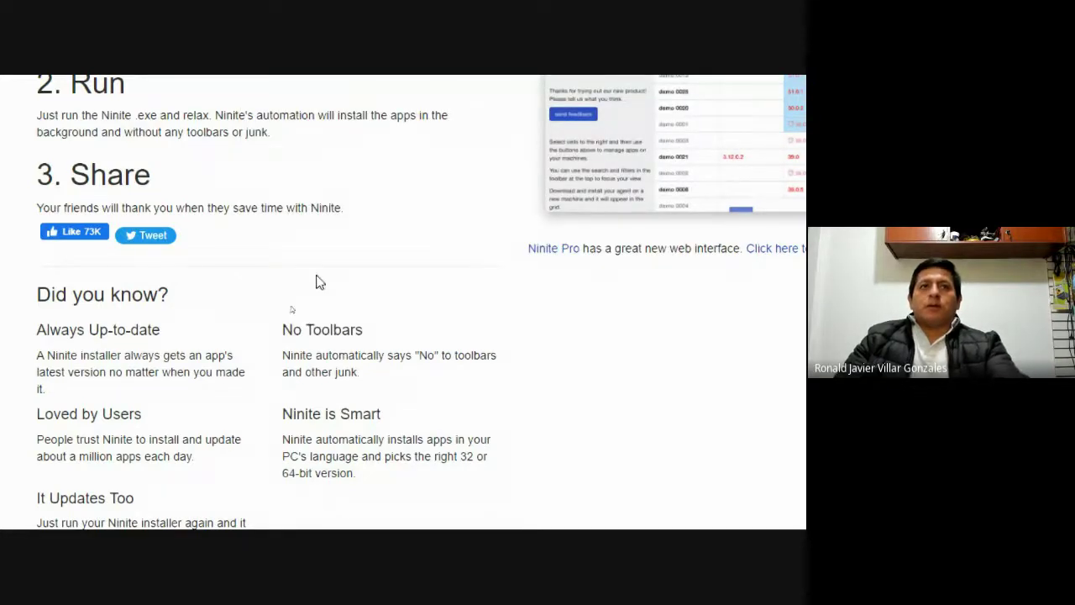
Return Magnifier to 100%, switching briefly to lens view and back to full screen, and close the Ninite browser tab
{"action": "scroll", "coordinate": [59, 233], "scroll_direction": "up", "scroll_amount": 1}
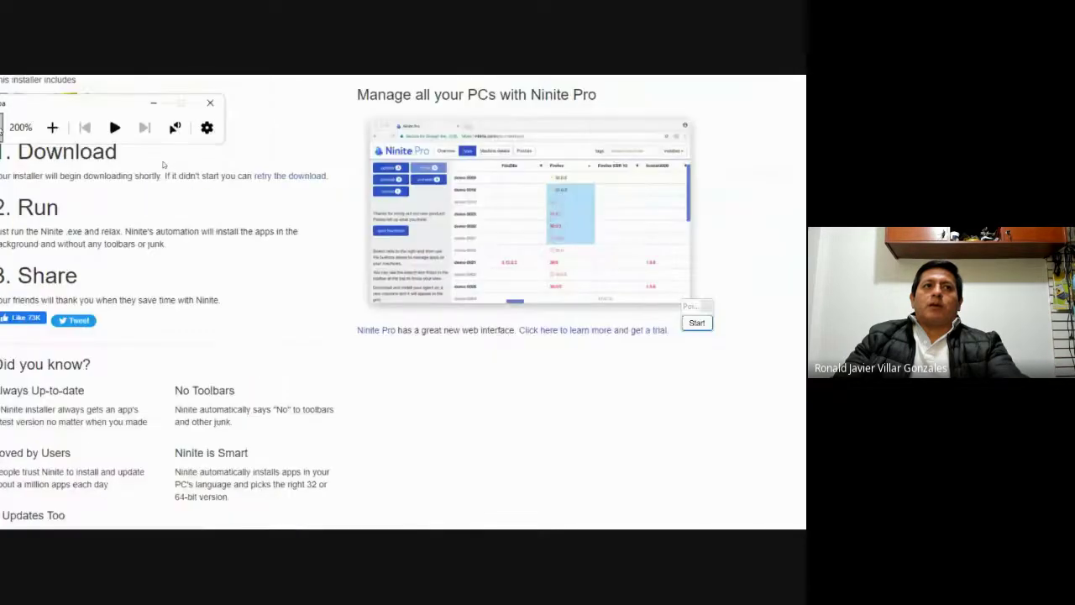
{"action": "key", "text": "super+minus"}
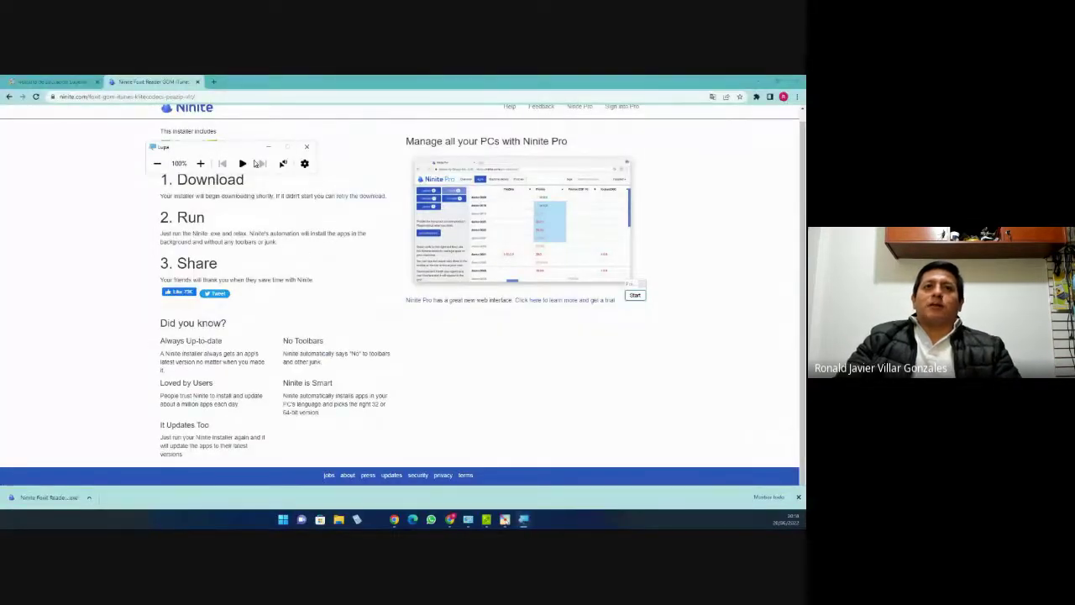
{"action": "key", "text": "ctrl+alt+l"}
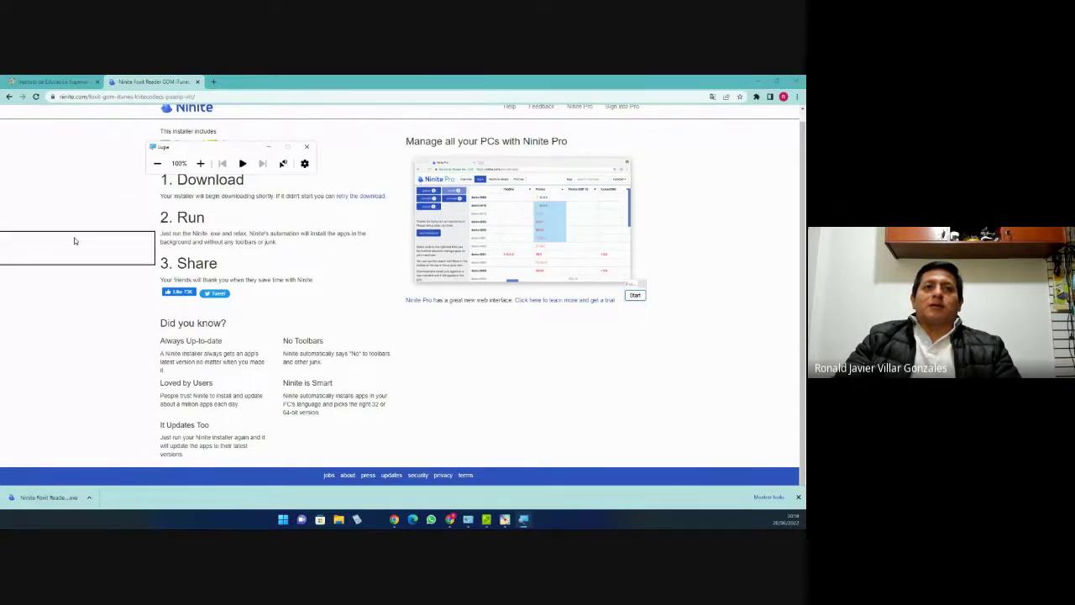
{"action": "key", "text": "ctrl+alt+f"}
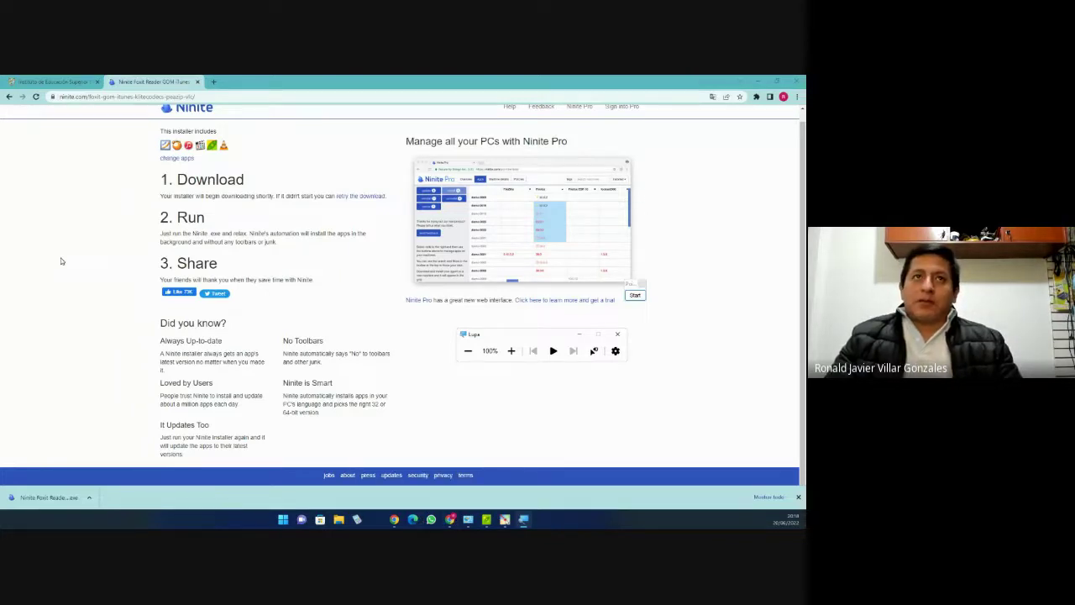
{"action": "left_click", "coordinate": [198, 81]}
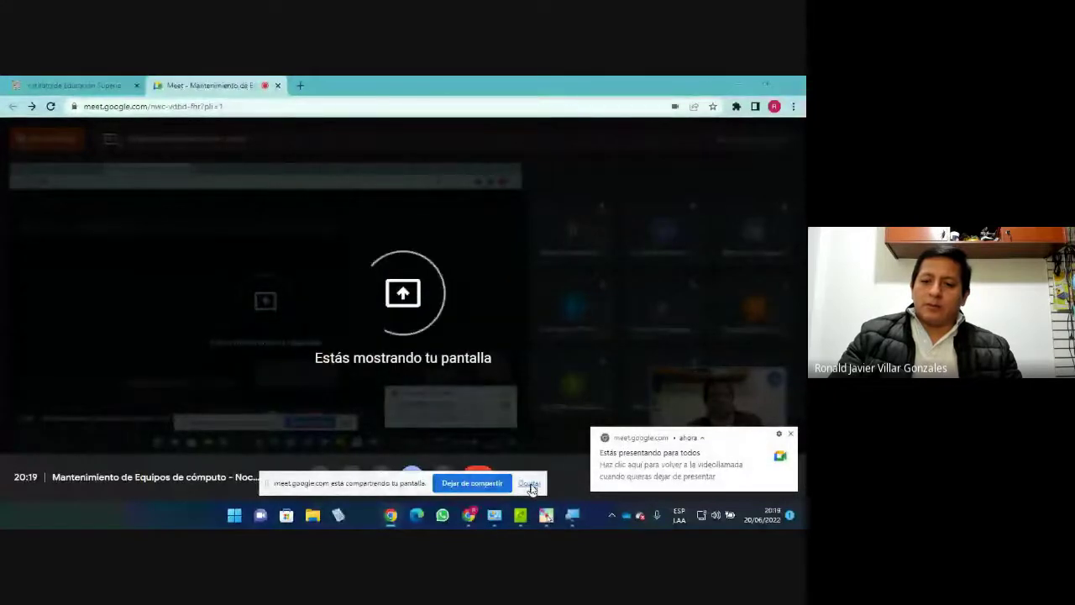
Hide the screen-sharing notice and open Configure PeaZip through a Windows search
{"action": "left_click", "coordinate": [530, 485]}
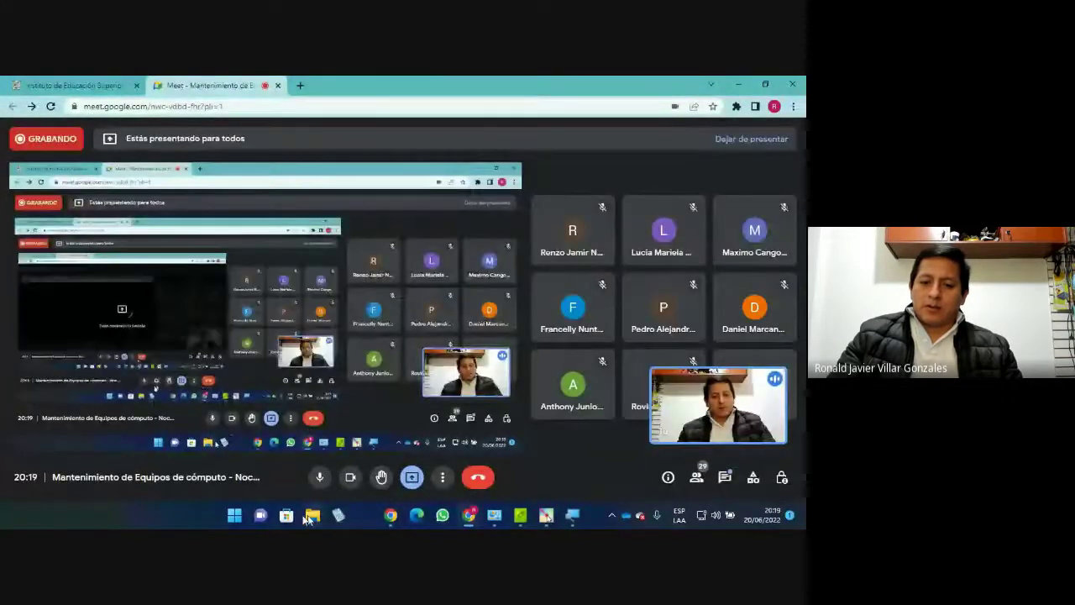
{"action": "left_click", "coordinate": [236, 517]}
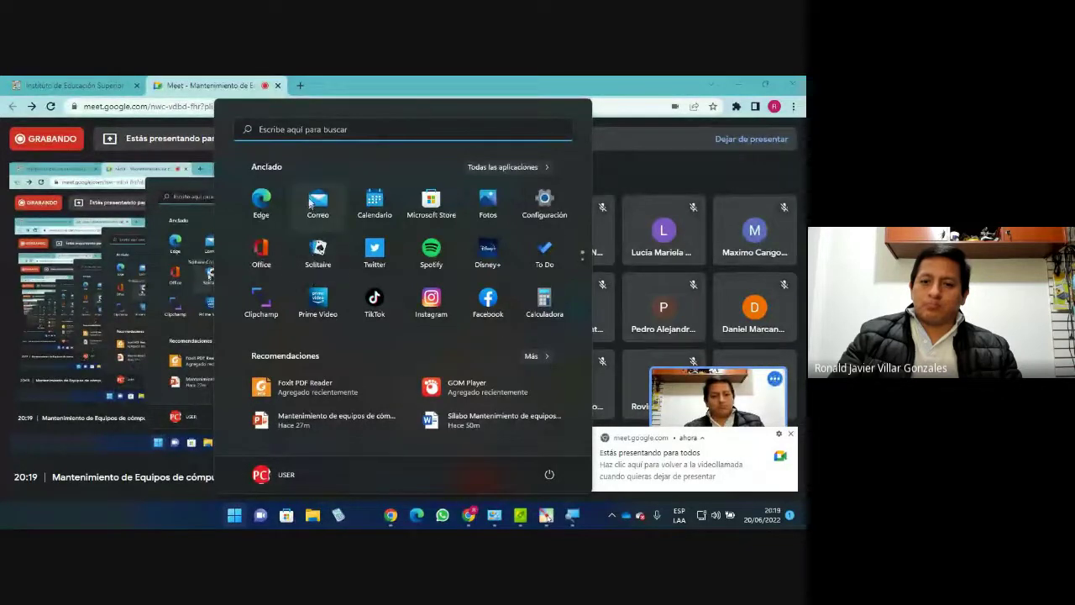
{"action": "left_click", "coordinate": [309, 129]}
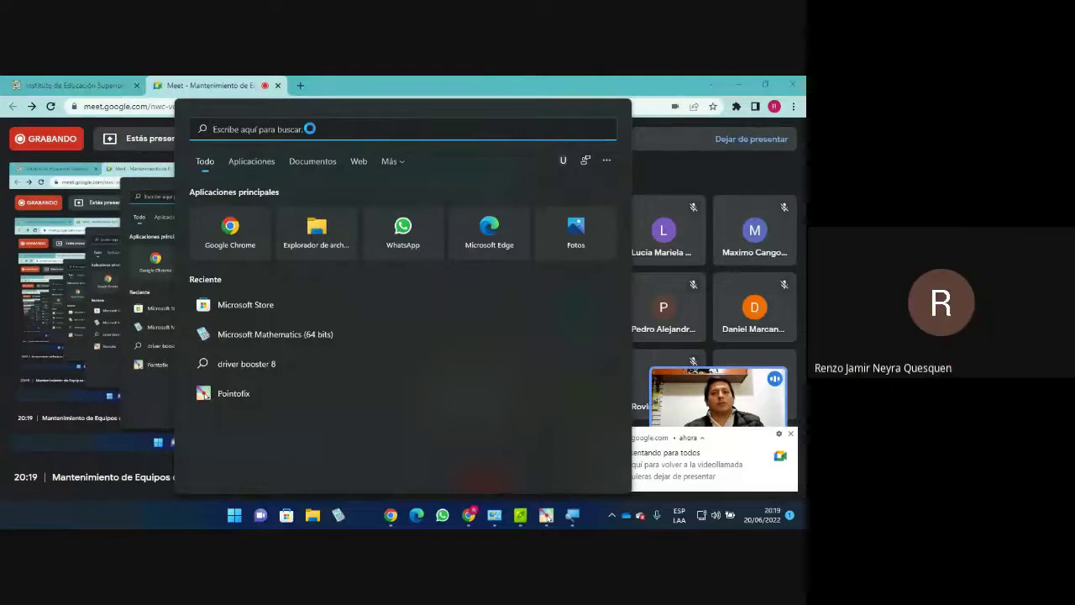
{"action": "type", "text": "peaZip on the Web"}
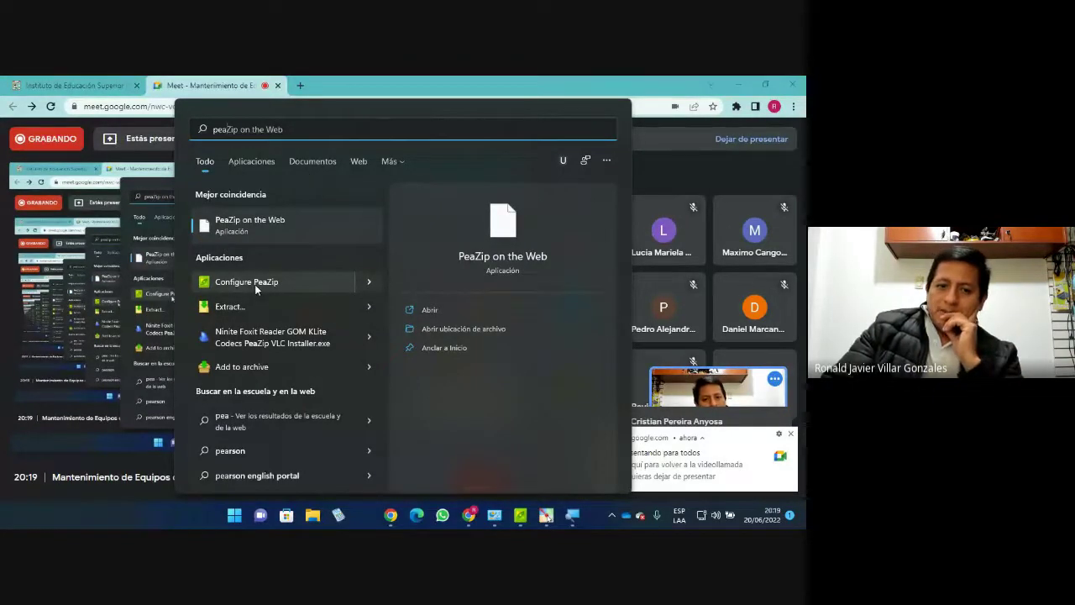
{"action": "left_click", "coordinate": [255, 282]}
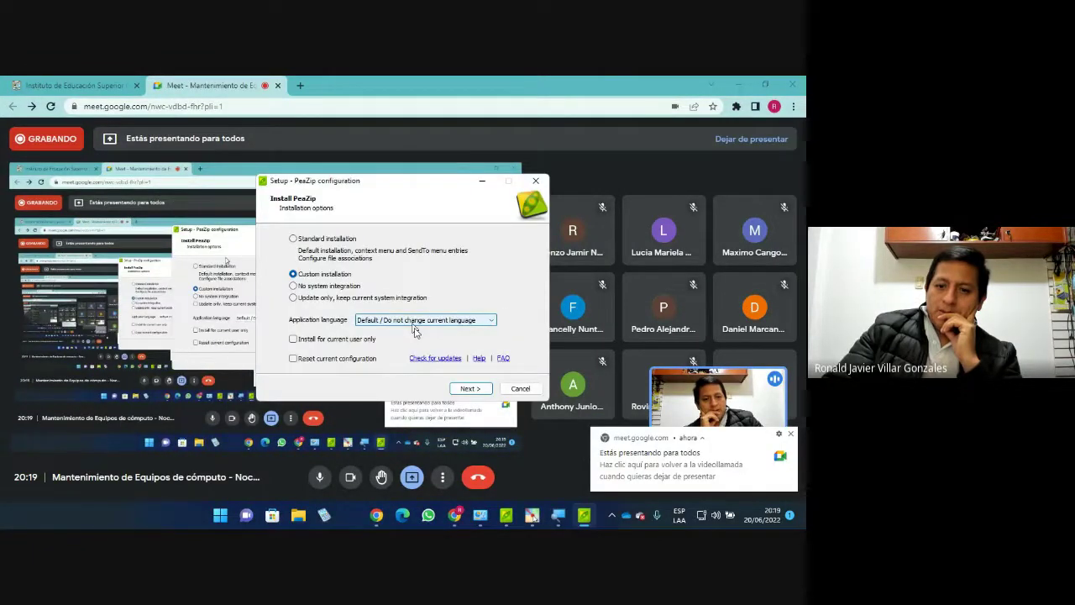
Complete the PeaZip configuration setup with Custom installation and the default options, accepting the existing C:\Program Files\PeaZip folder
{"action": "left_click", "coordinate": [470, 389]}
{"action": "left_click", "coordinate": [473, 390]}
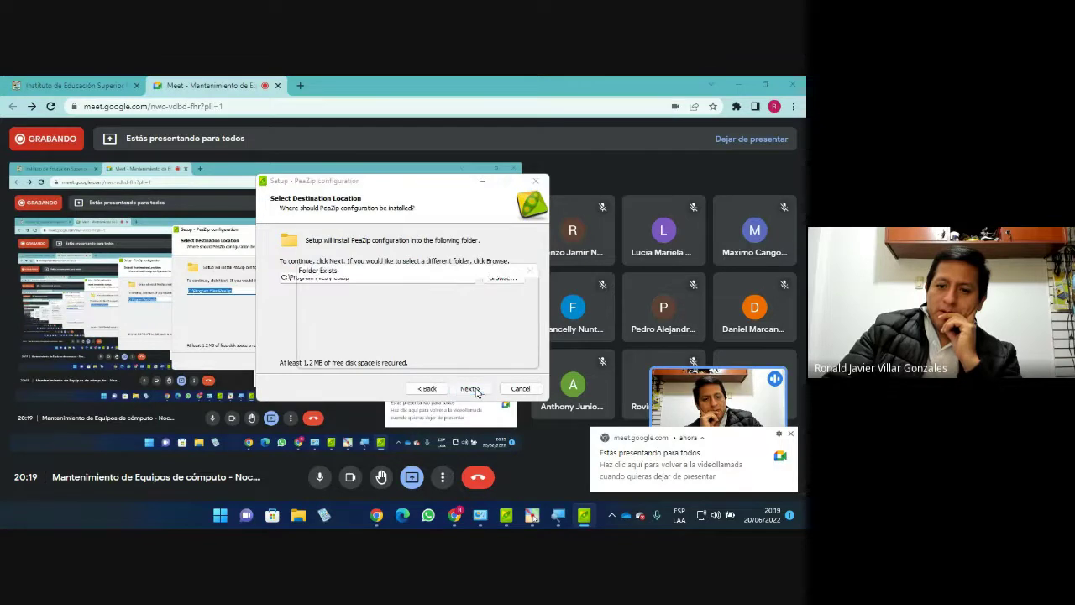
{"action": "left_click", "coordinate": [460, 358]}
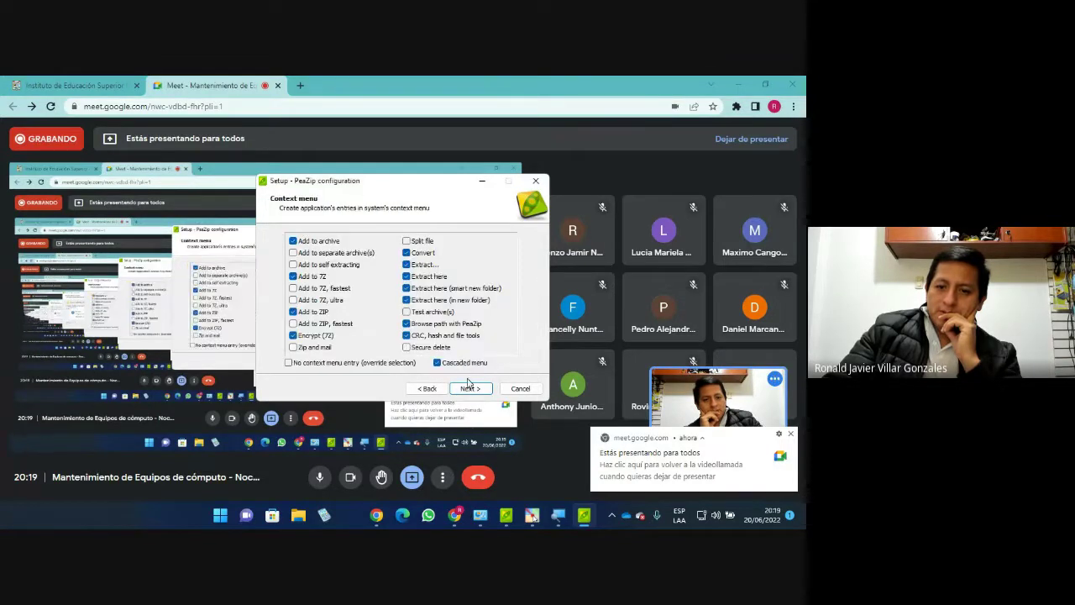
{"action": "left_click", "coordinate": [469, 388]}
{"action": "left_click", "coordinate": [468, 389]}
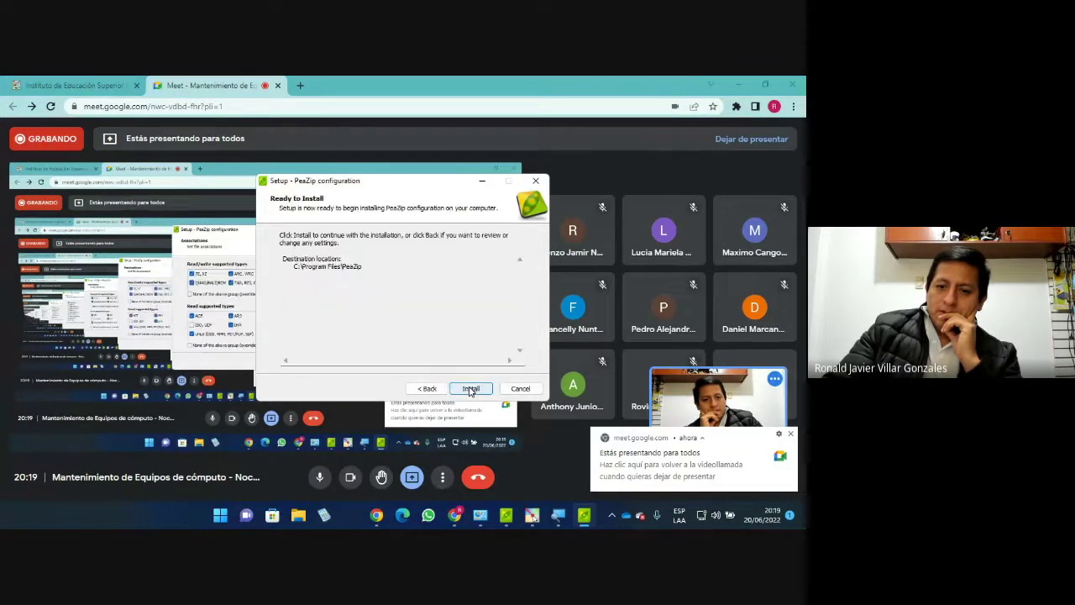
{"action": "left_click", "coordinate": [468, 389]}
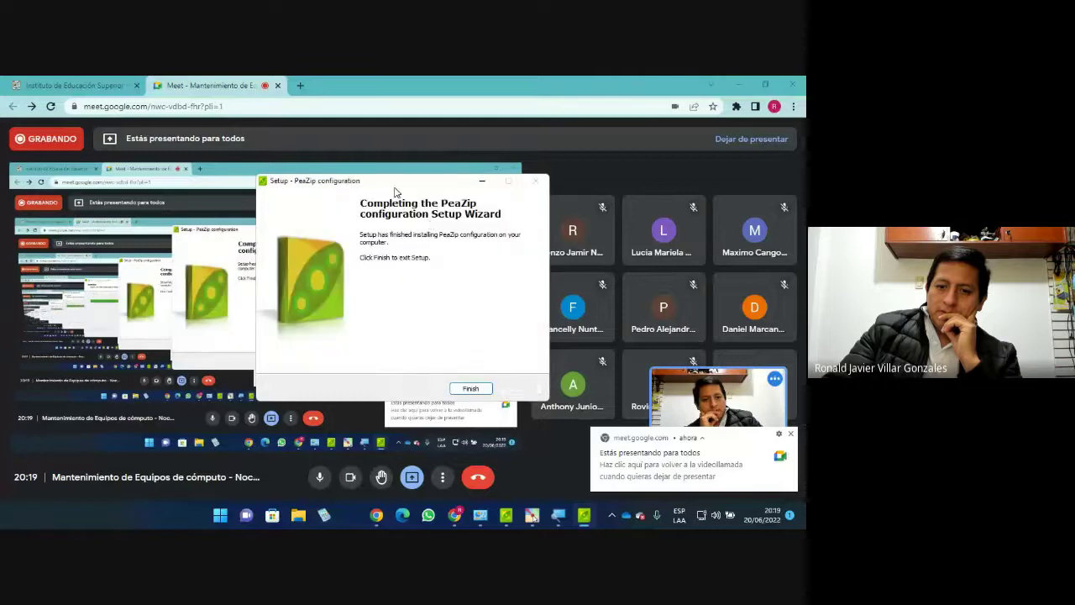
{"action": "left_click", "coordinate": [471, 389]}
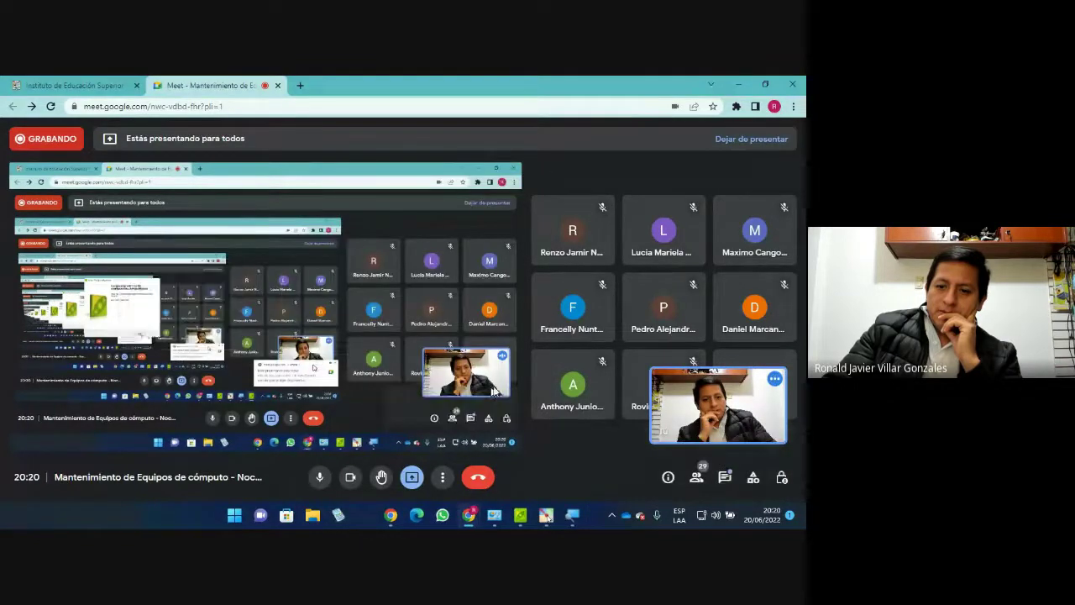
Minimize the browser and the Programas y características window, and dismiss the PeaZip Uninstall message on the desktop
{"action": "left_click", "coordinate": [739, 84]}
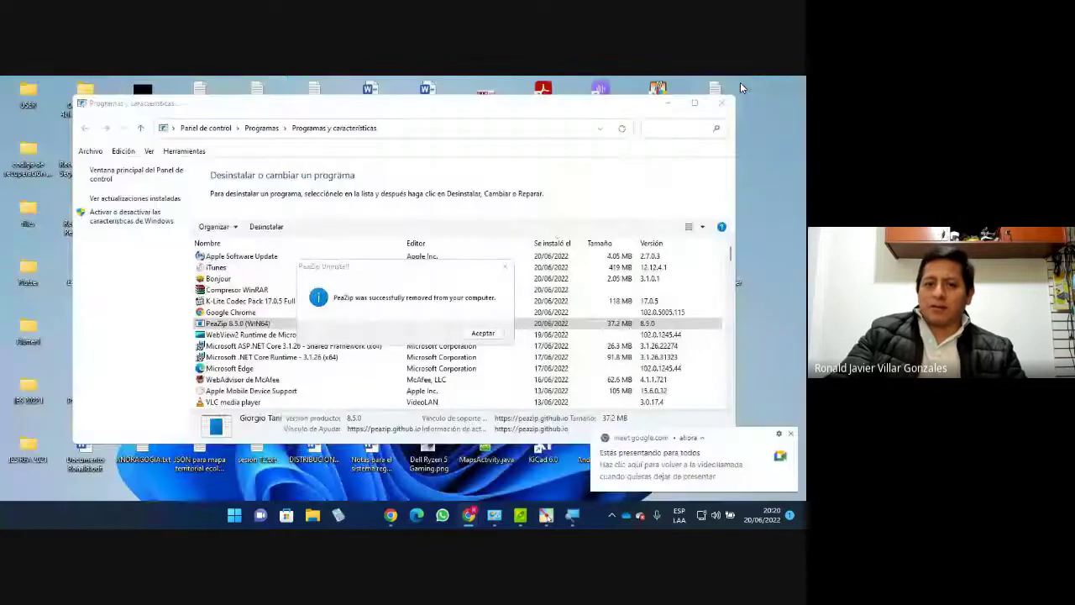
{"action": "left_click", "coordinate": [669, 103]}
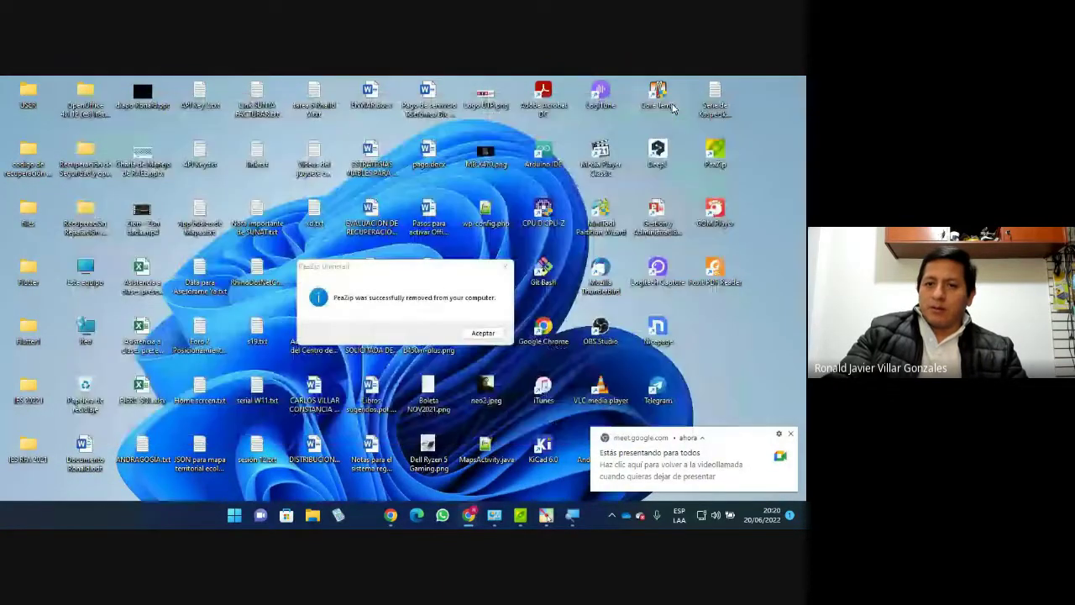
{"action": "left_click", "coordinate": [505, 266]}
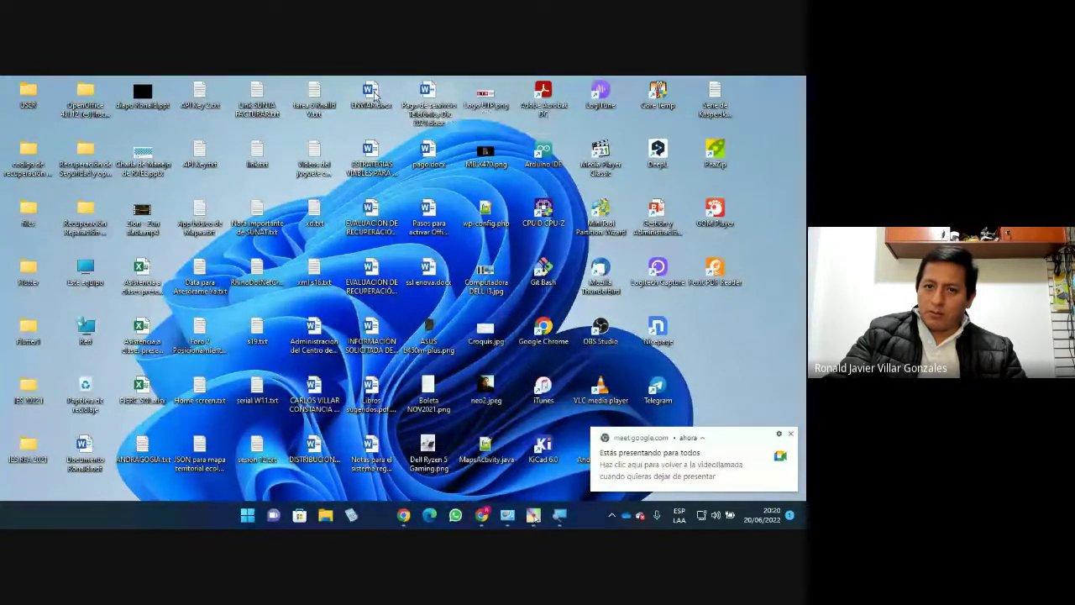
Examine the extended context menu of the Telefónica payment document on the desktop for archiving options, and close it
{"action": "left_click", "coordinate": [425, 96]}
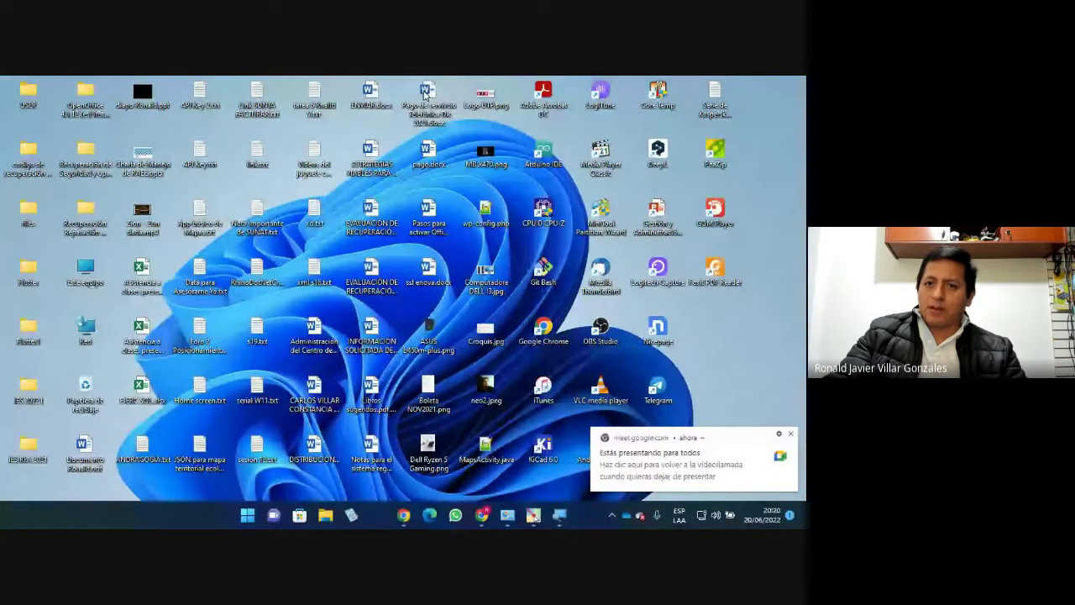
{"action": "right_click", "coordinate": [425, 95]}
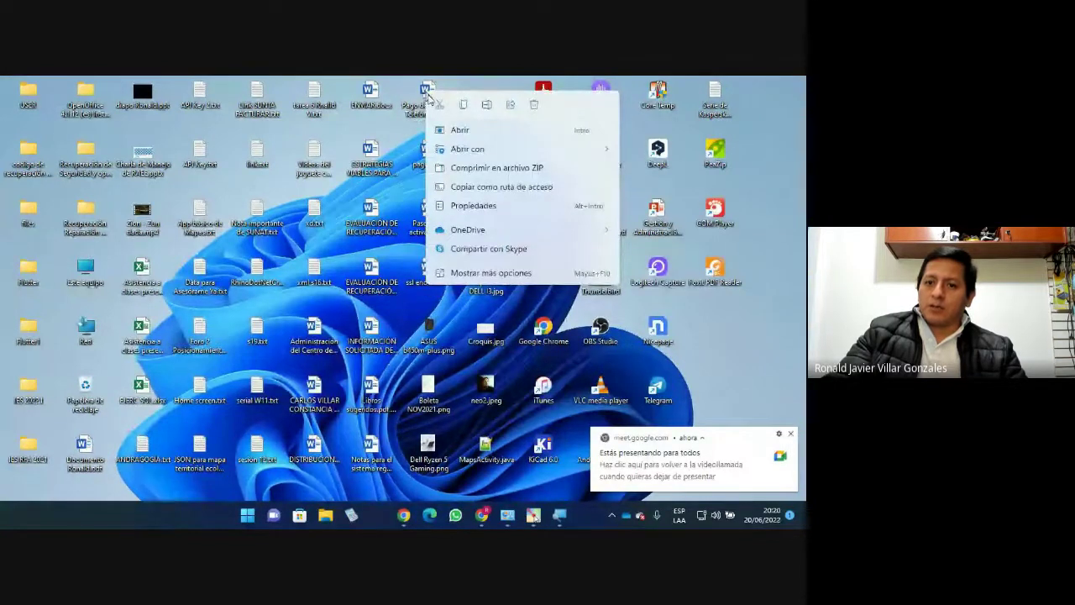
{"action": "left_click", "coordinate": [492, 273]}
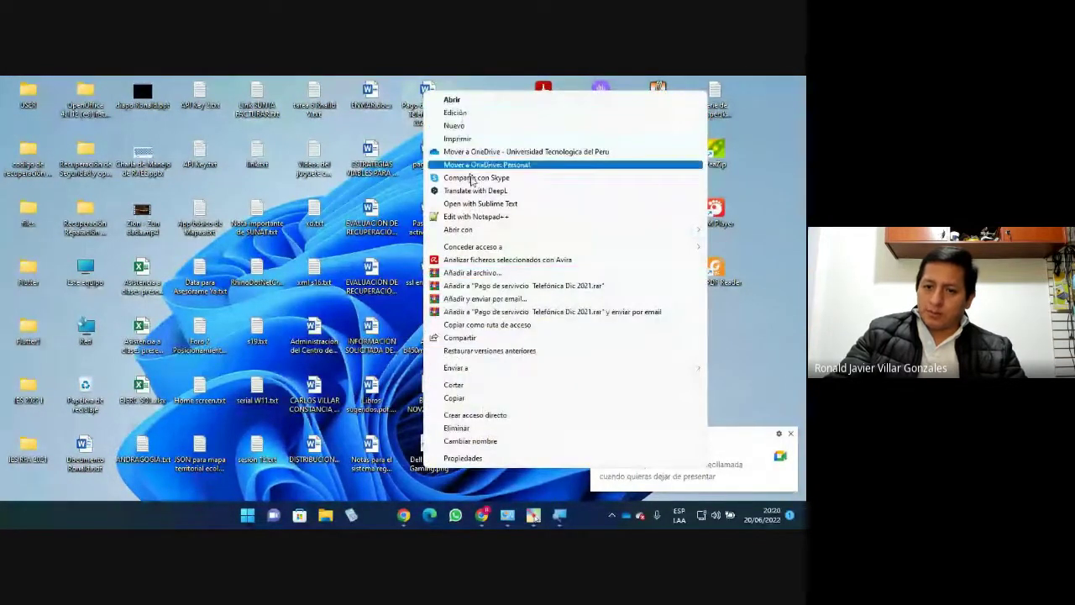
{"action": "mouse_move", "coordinate": [485, 254]}
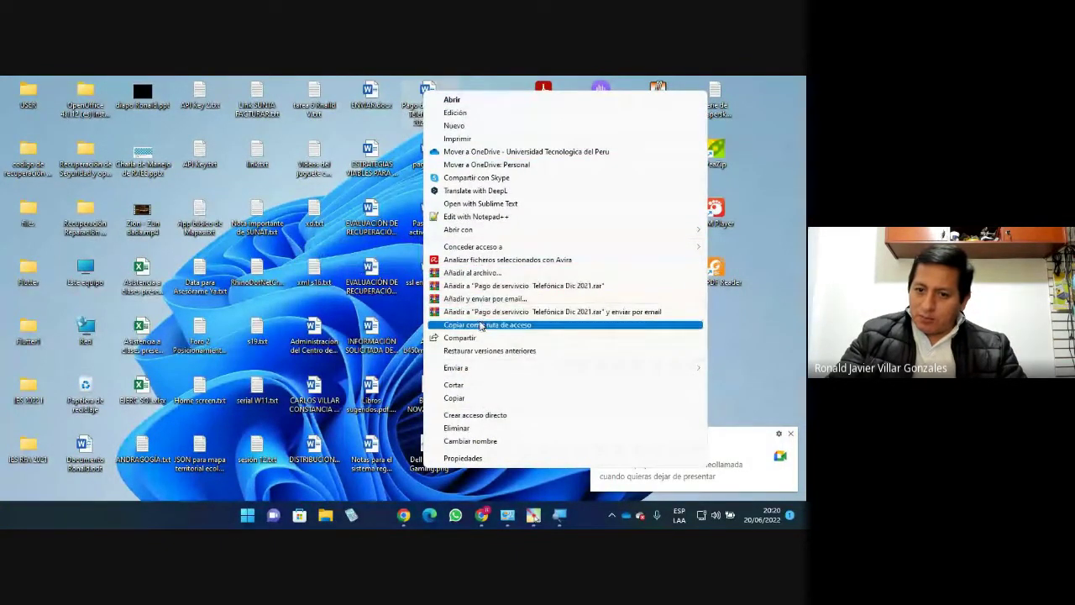
{"action": "mouse_move", "coordinate": [487, 370]}
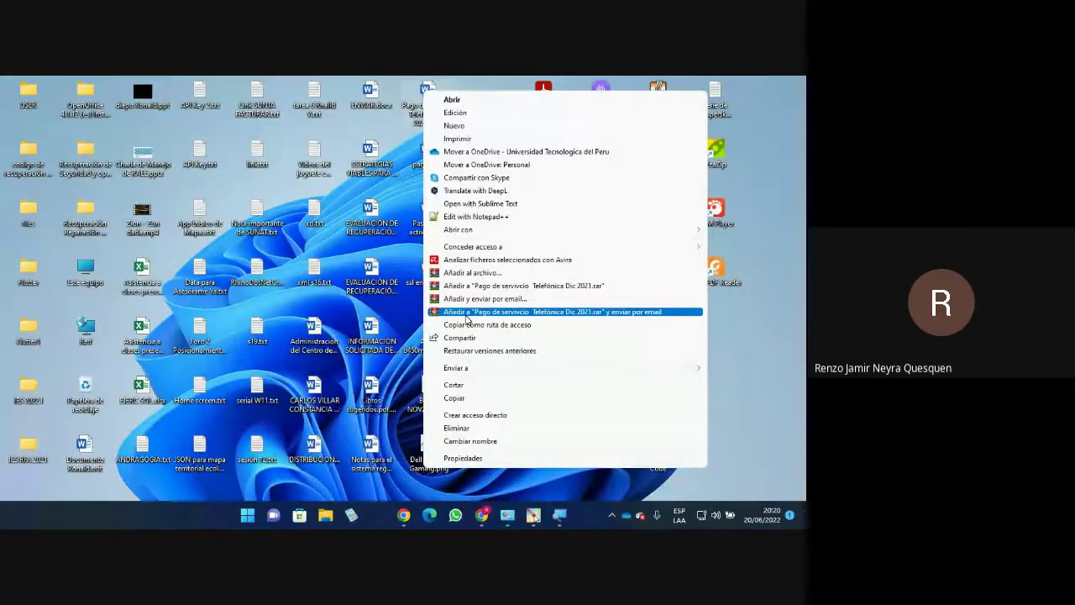
{"action": "left_click", "coordinate": [396, 127]}
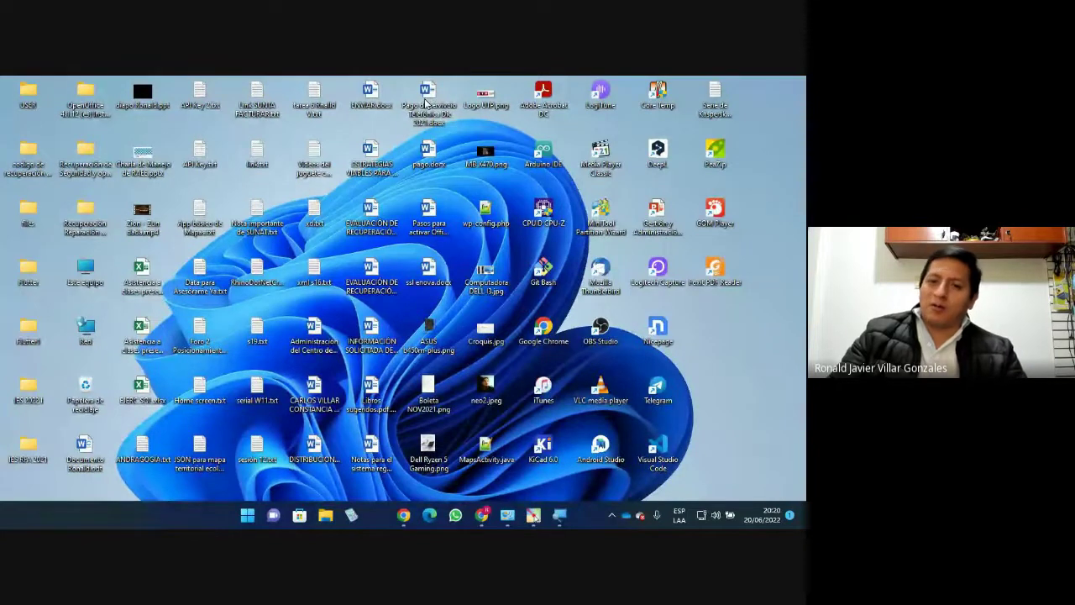
Launch PeaZip through a Windows search for "peazip"
{"action": "left_click", "coordinate": [248, 516]}
{"action": "left_click", "coordinate": [334, 131]}
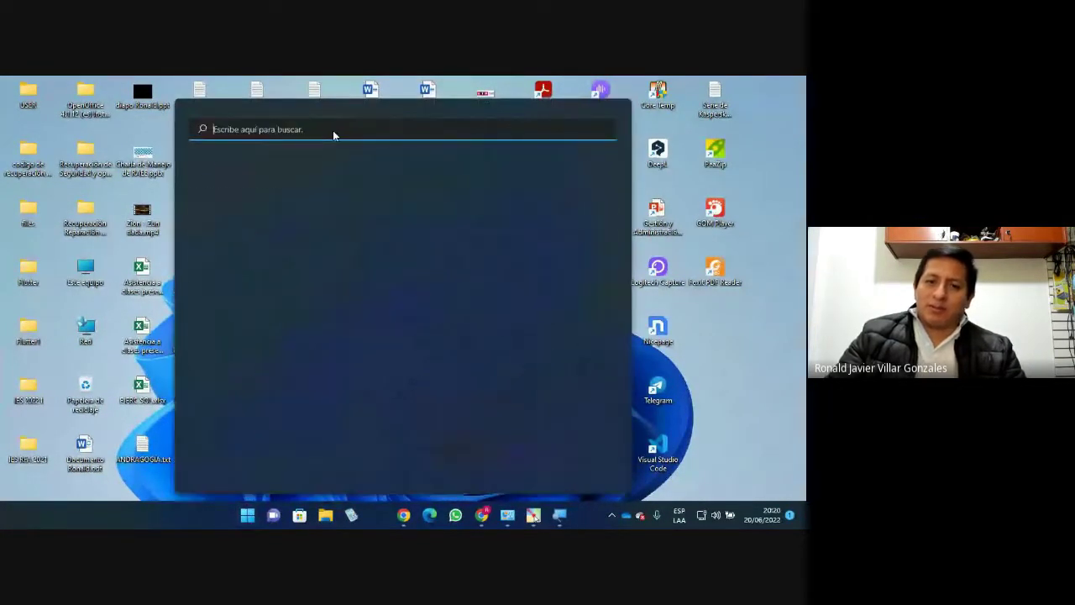
{"action": "type", "text": "peazip"}
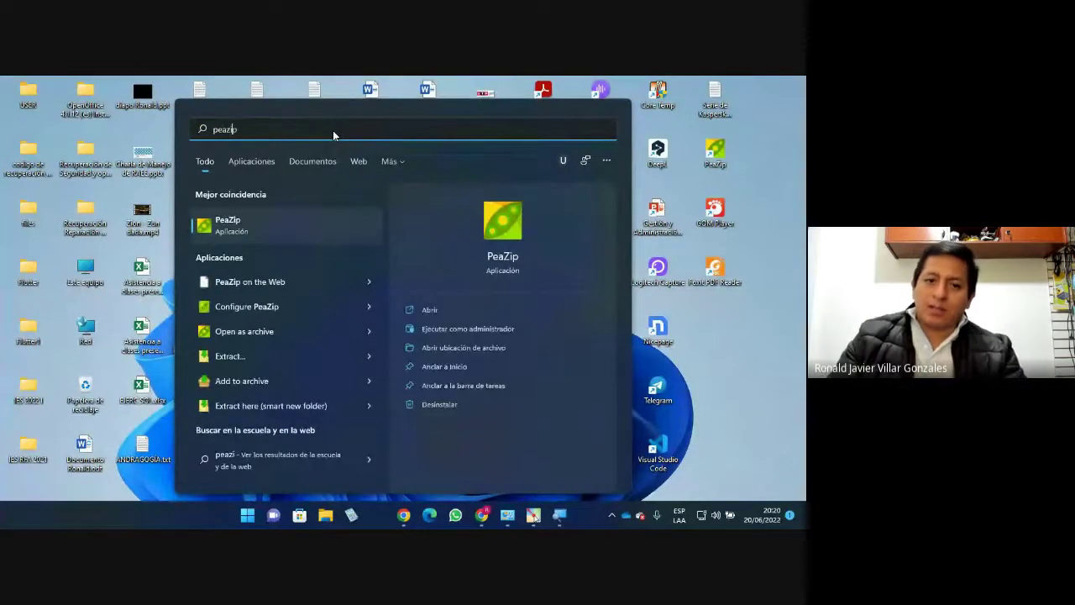
{"action": "left_click", "coordinate": [227, 223]}
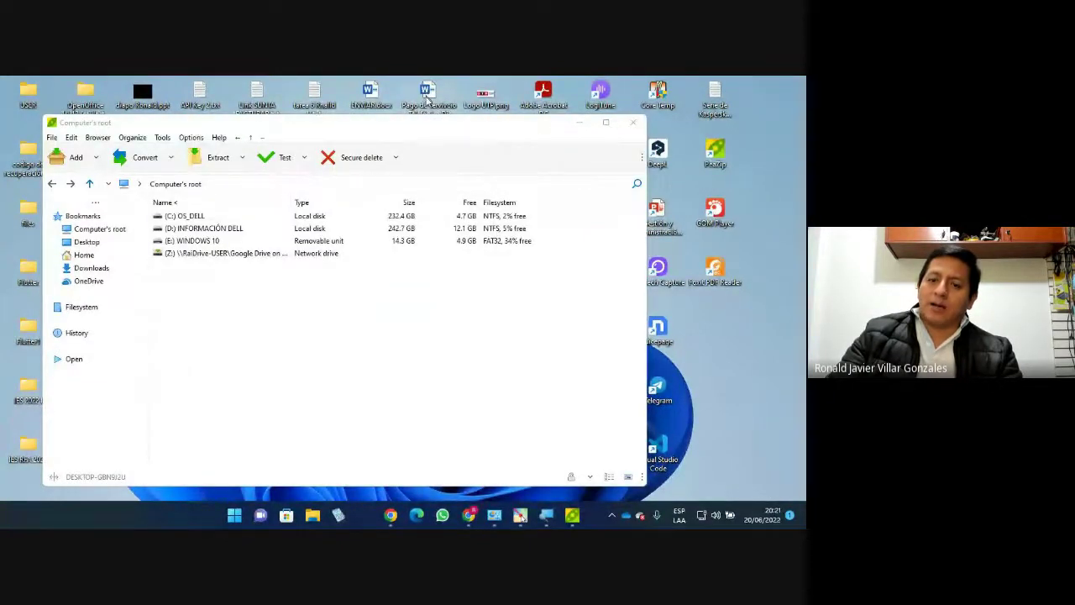
Create a ZIP archive of the desktop document "Pago de servivcio Telefónica Dic 2021.docx" with Fast compression, saved to the desktop
{"action": "left_click", "coordinate": [74, 165]}
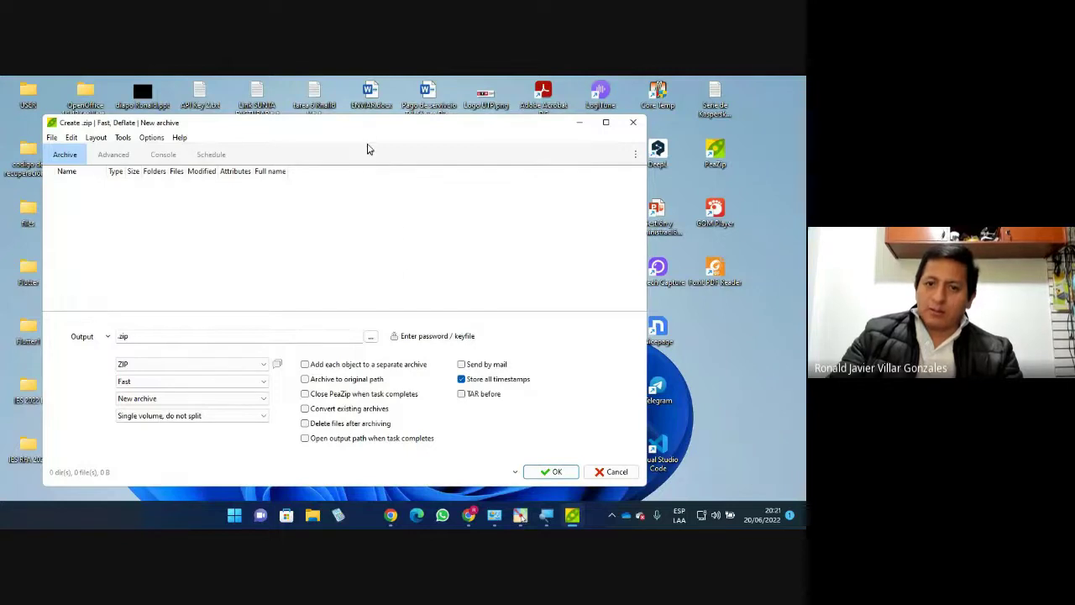
{"action": "left_click_drag", "start_coordinate": [370, 123], "coordinate": [405, 126]}
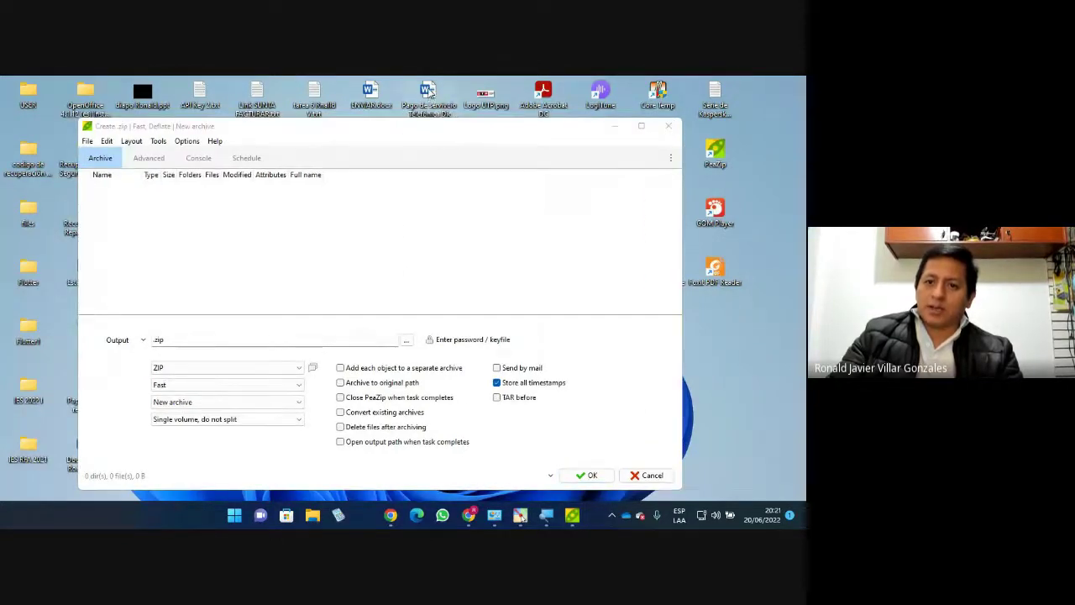
{"action": "left_click_drag", "start_coordinate": [429, 91], "coordinate": [359, 242]}
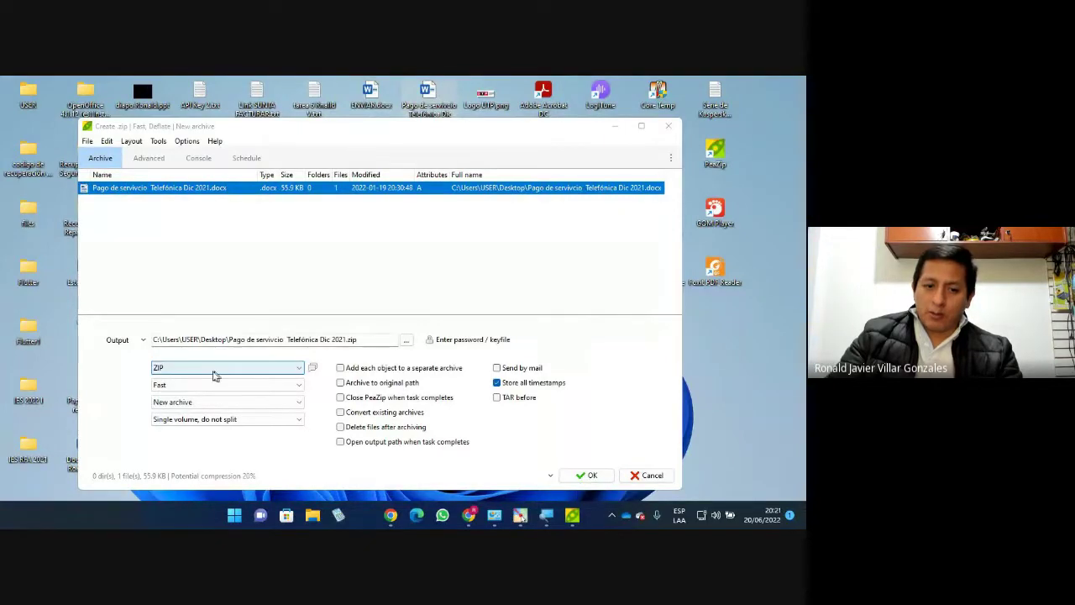
{"action": "left_click", "coordinate": [165, 371]}
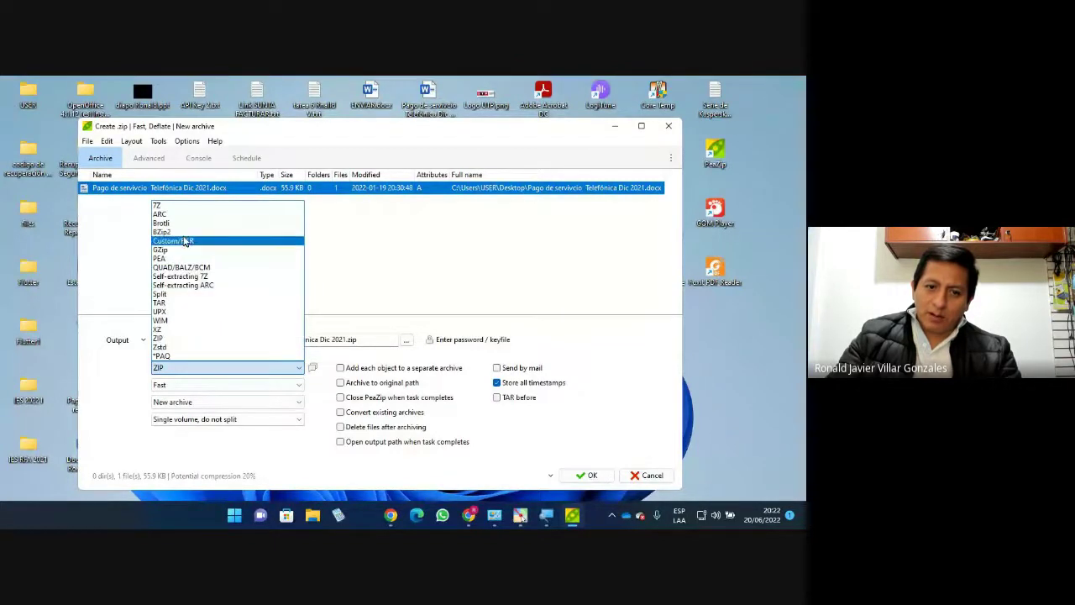
{"action": "left_click", "coordinate": [165, 337]}
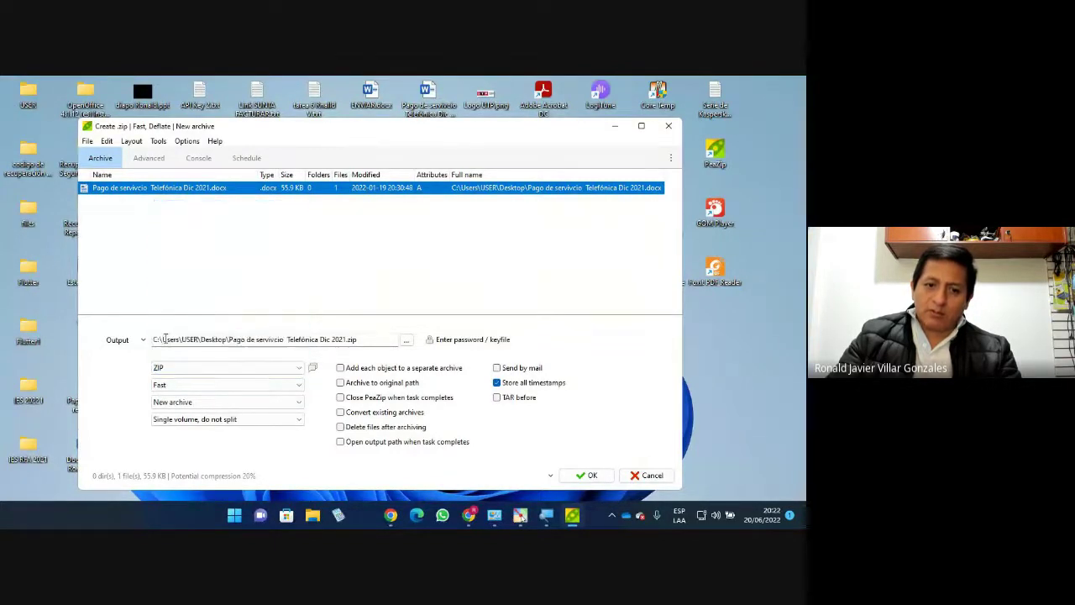
{"action": "left_click", "coordinate": [586, 476]}
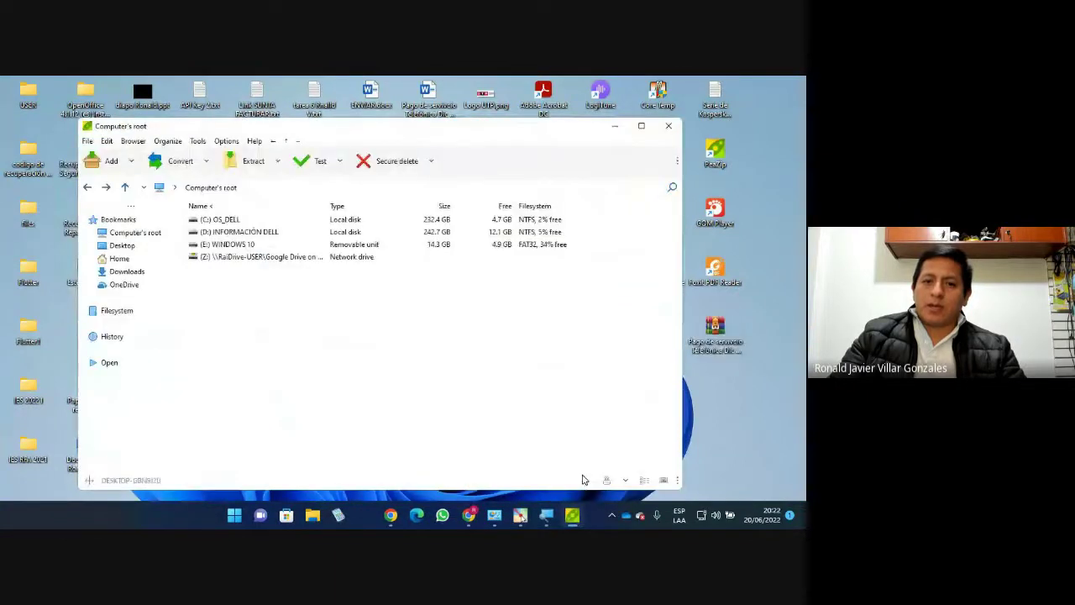
Close PeaZip and delete the original Telefónica payment Word document from the desktop
{"action": "left_click", "coordinate": [669, 126]}
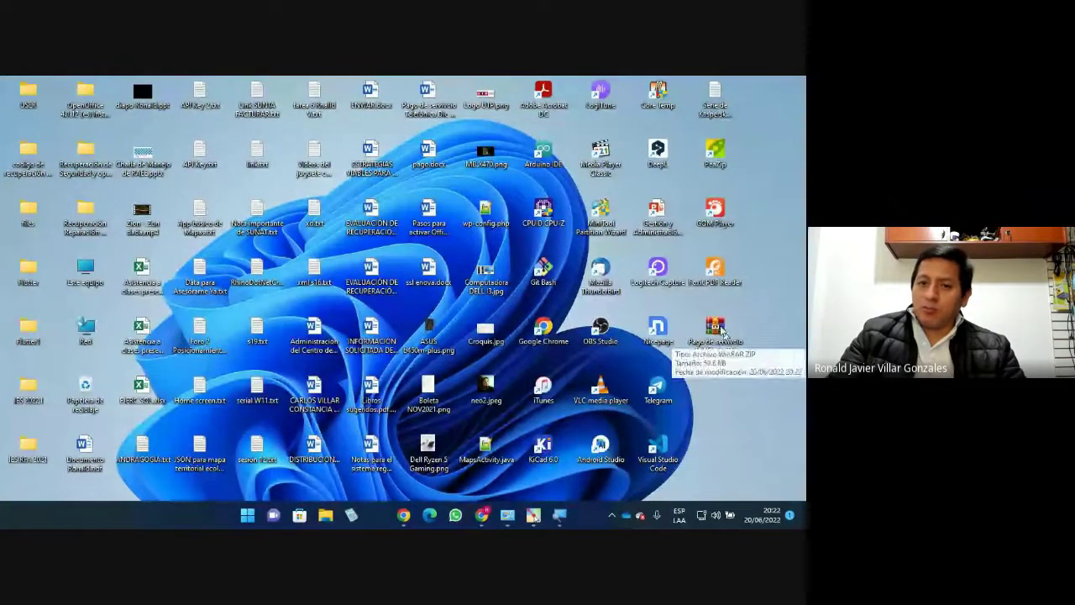
{"action": "left_click", "coordinate": [426, 90]}
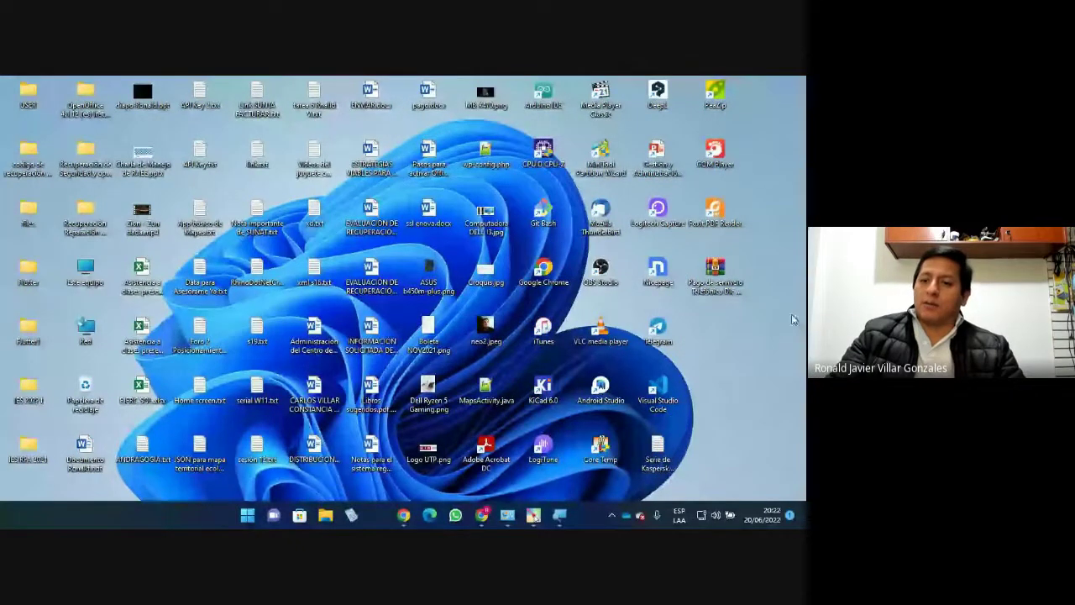
Check which applications are offered for opening the Telefónica ZIP archive on the desktop, and dismiss the choice
{"action": "right_click", "coordinate": [723, 270]}
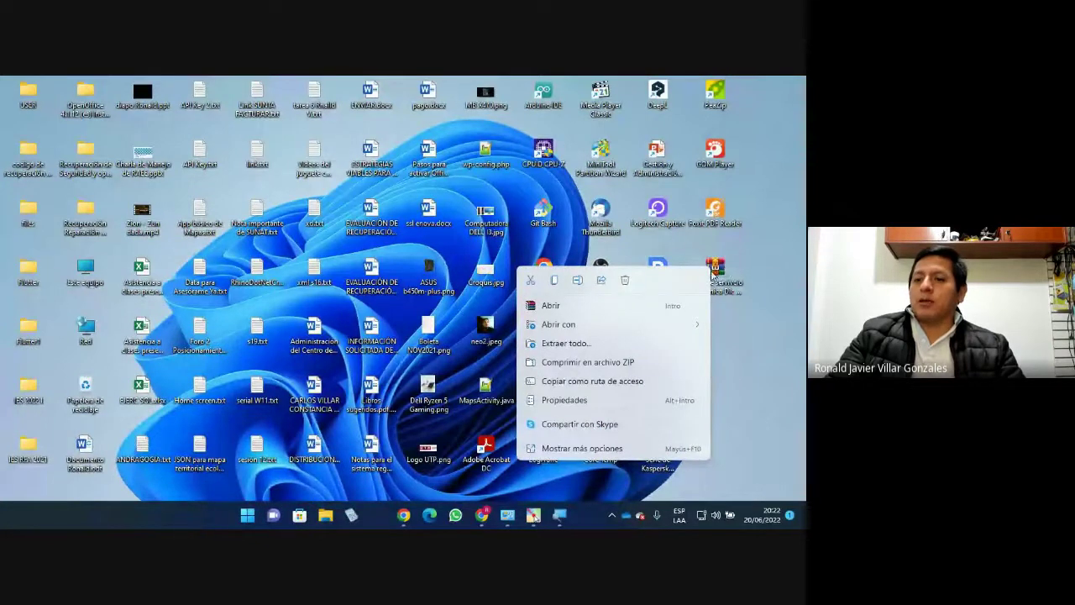
{"action": "left_click", "coordinate": [753, 261]}
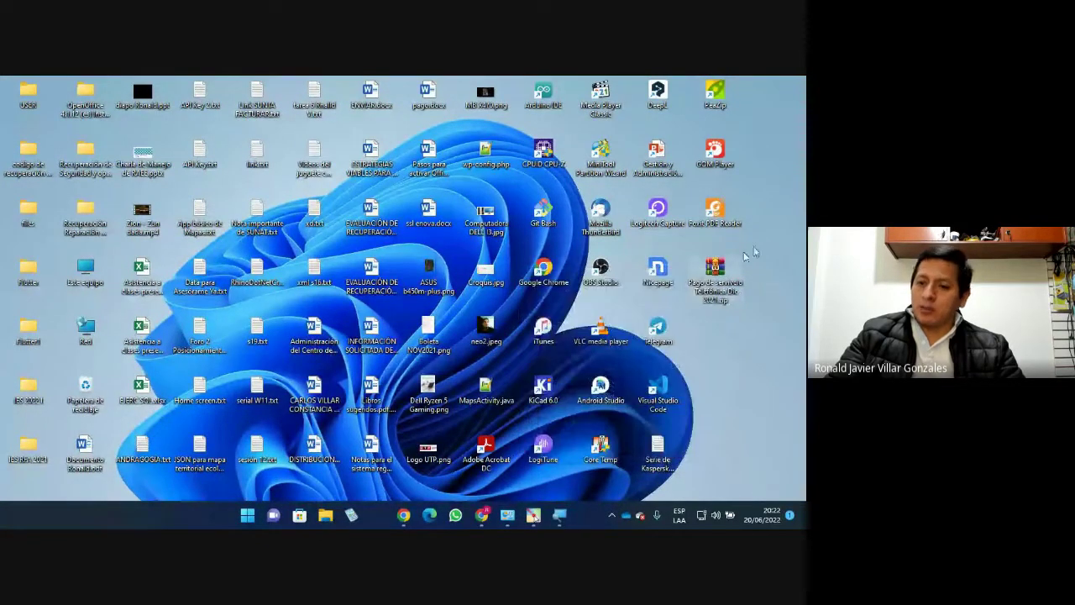
{"action": "right_click", "coordinate": [713, 267]}
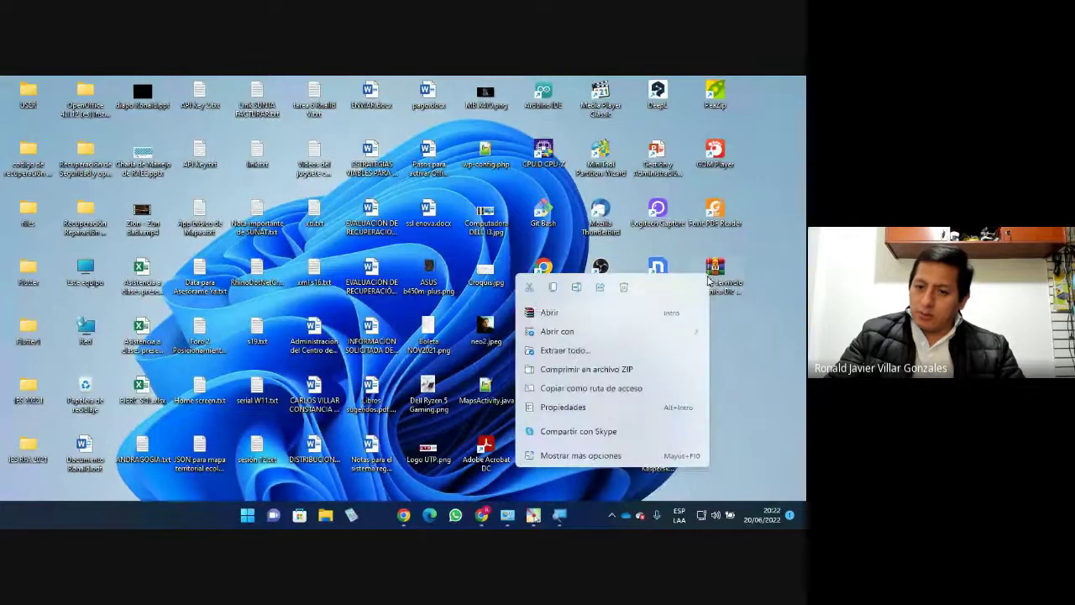
{"action": "mouse_move", "coordinate": [623, 334]}
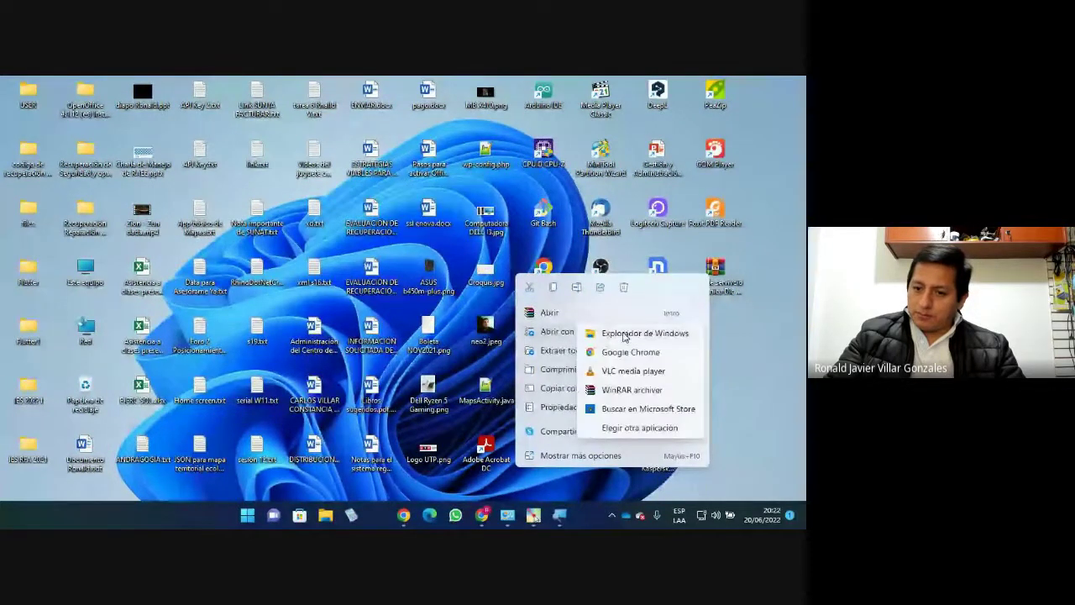
{"action": "left_click", "coordinate": [639, 429]}
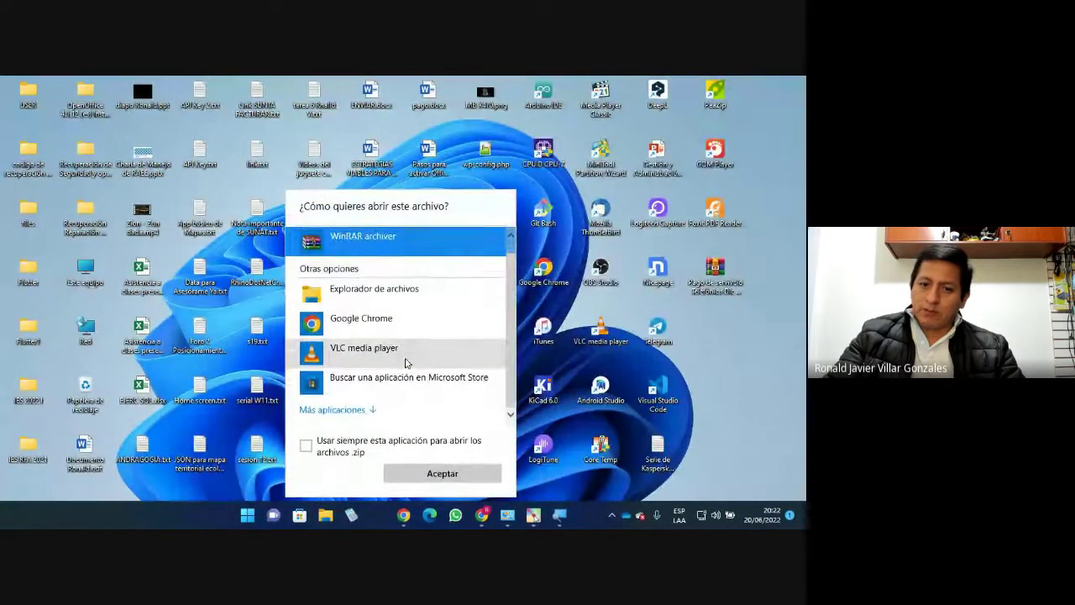
{"action": "left_click", "coordinate": [786, 301]}
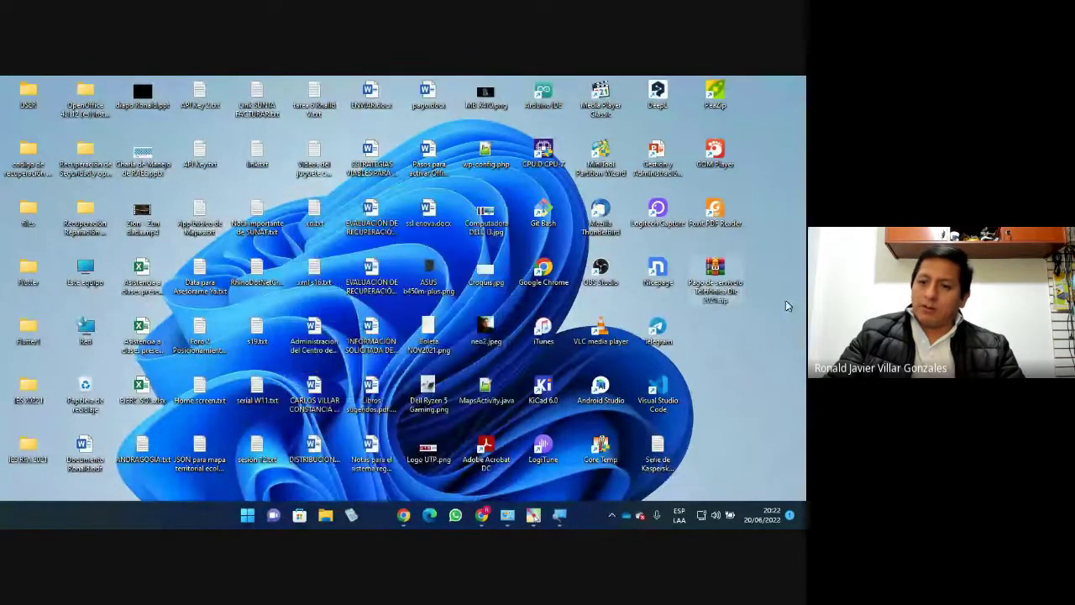
Examine the extended context menu of the Telefónica ZIP archive for PeaZip extraction options, and close it
{"action": "right_click", "coordinate": [714, 267]}
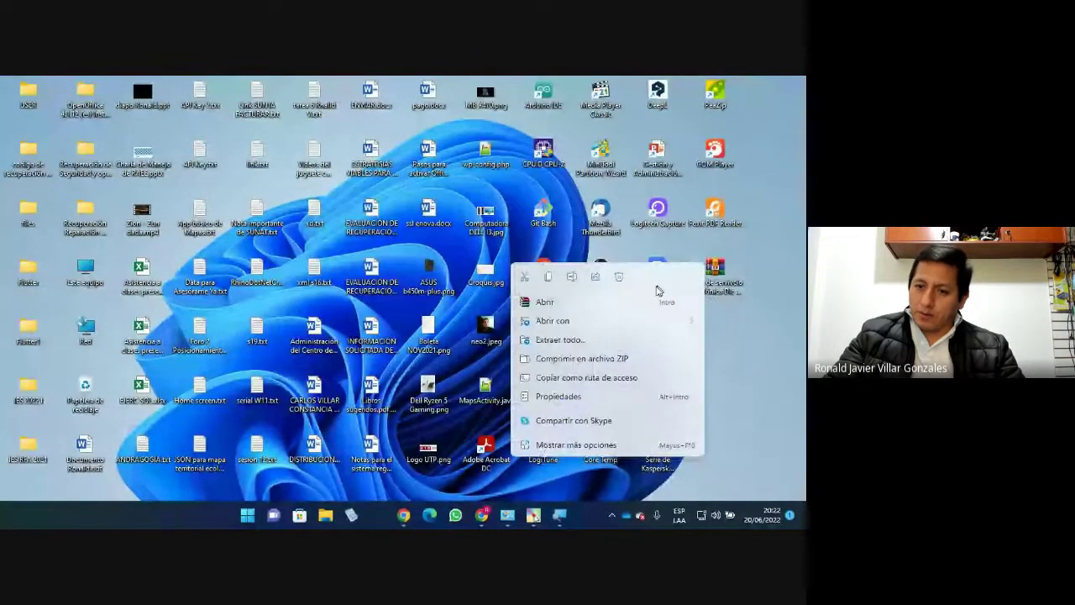
{"action": "left_click", "coordinate": [592, 445]}
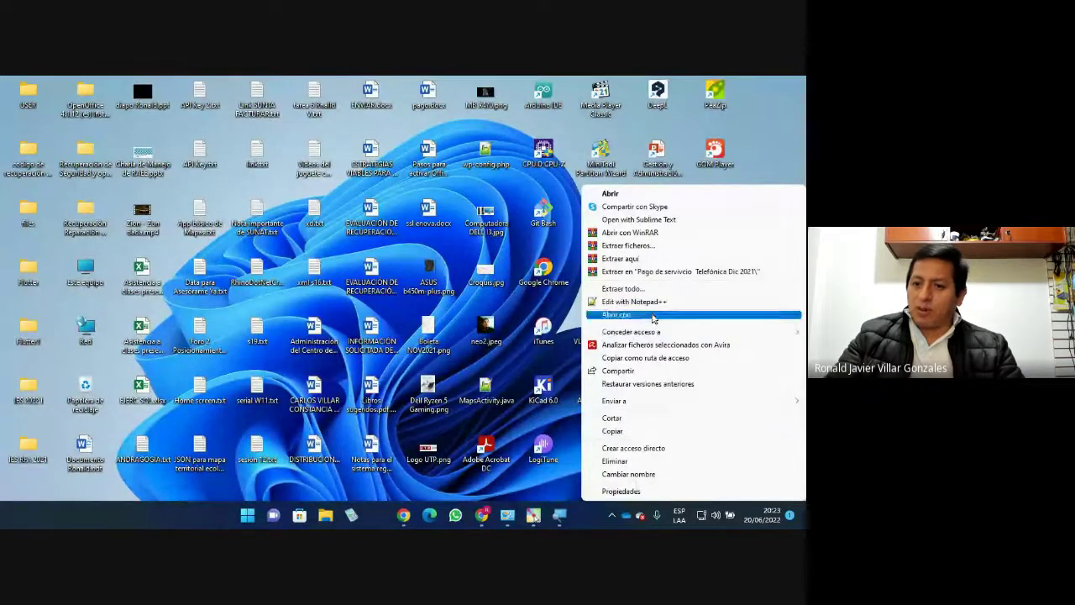
{"action": "left_click", "coordinate": [761, 158]}
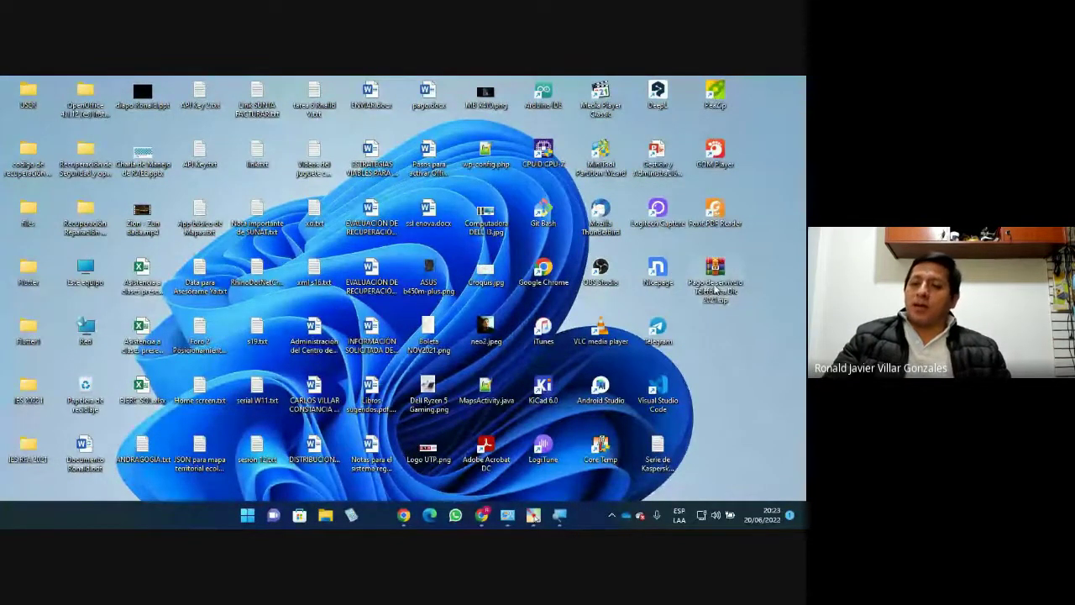
Extract the Telefónica ZIP archive with PeaZip to C:\Users\USER\Desktop\ using the default options, and close PeaZip
{"action": "mouse_move", "coordinate": [714, 278]}
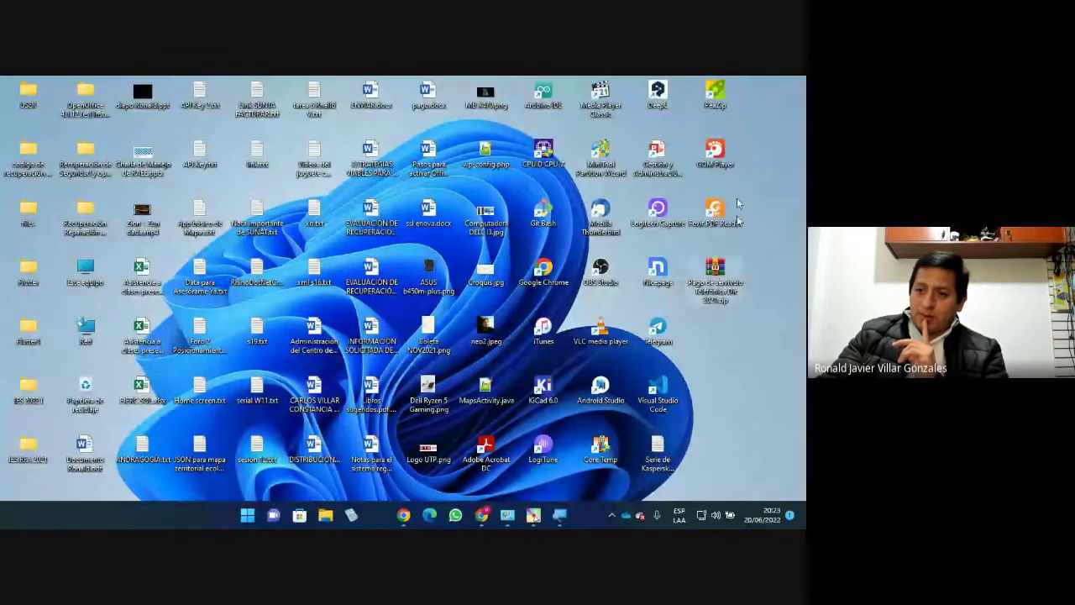
{"action": "double_click", "coordinate": [716, 92]}
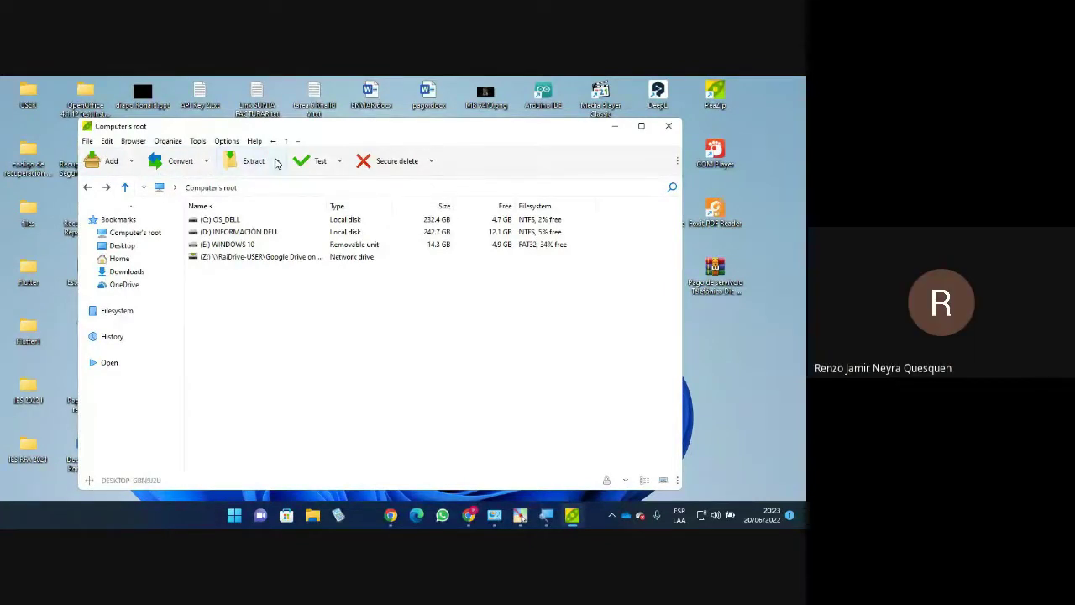
{"action": "left_click", "coordinate": [251, 164]}
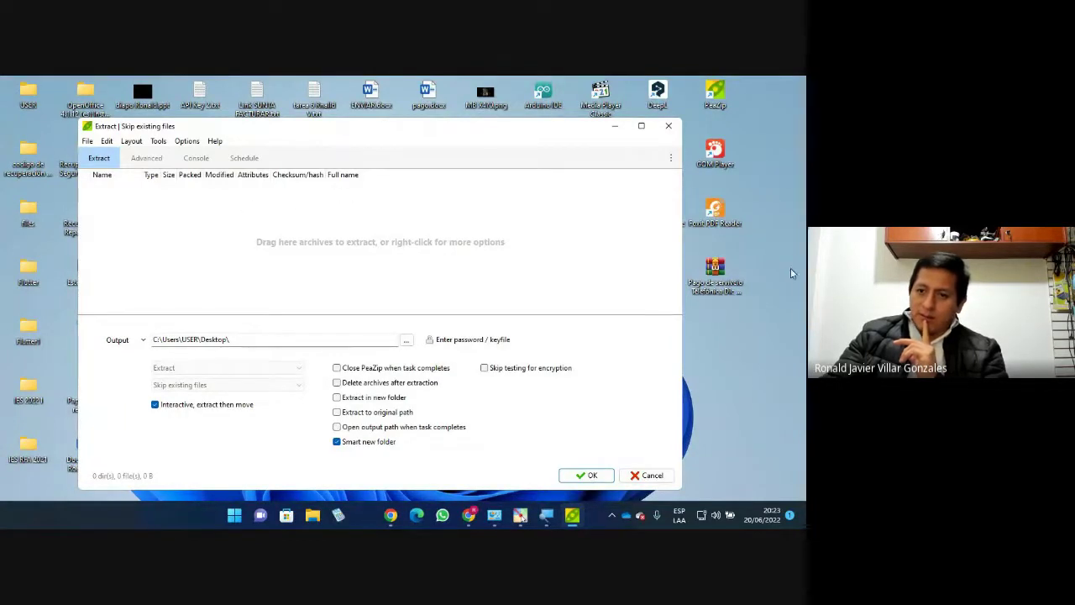
{"action": "left_click_drag", "start_coordinate": [729, 273], "coordinate": [421, 231]}
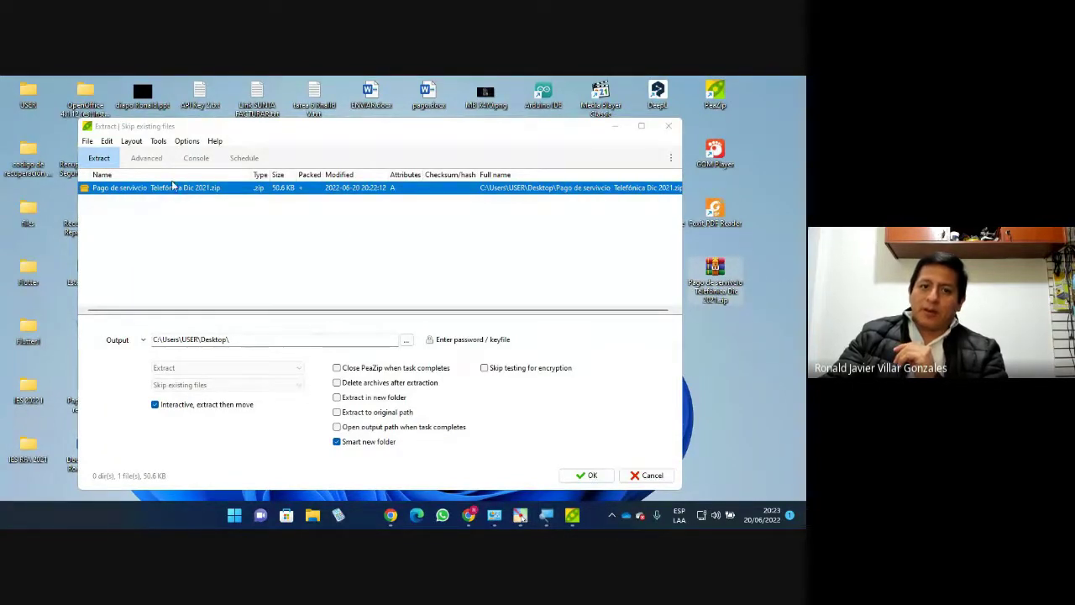
{"action": "left_click", "coordinate": [100, 160]}
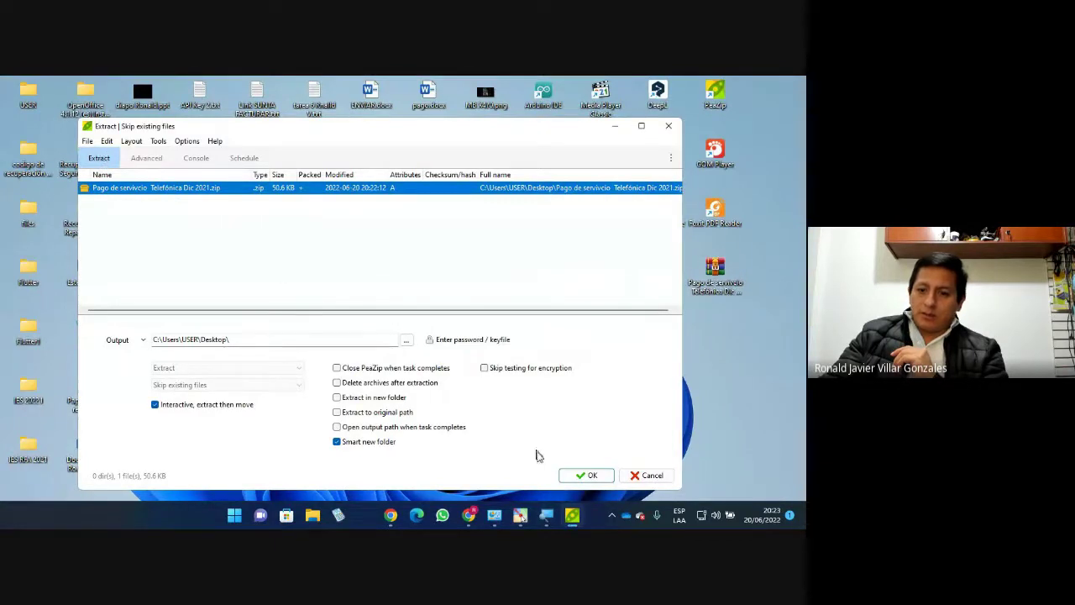
{"action": "left_click", "coordinate": [592, 476]}
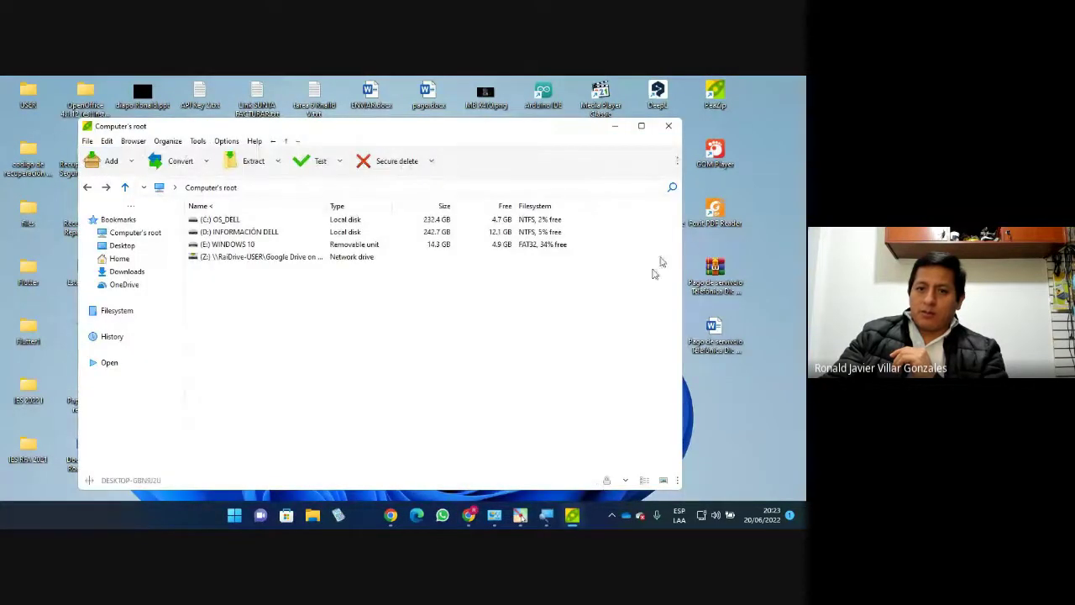
{"action": "left_click", "coordinate": [668, 126]}
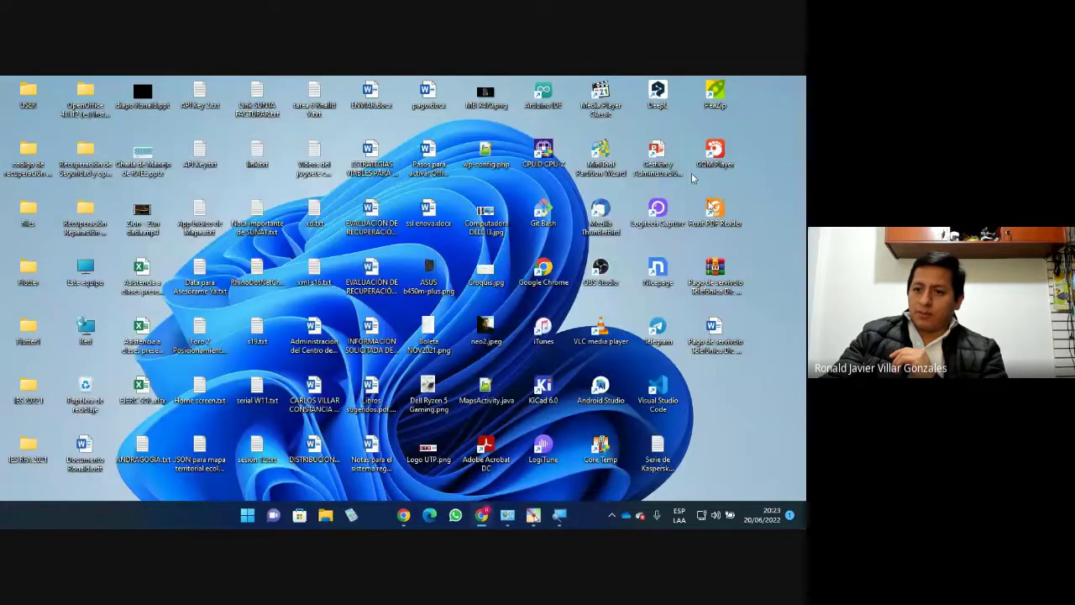
Try to open the extracted Telefónica Word document with Neat Office, and cancel the application choice
{"action": "double_click", "coordinate": [716, 335]}
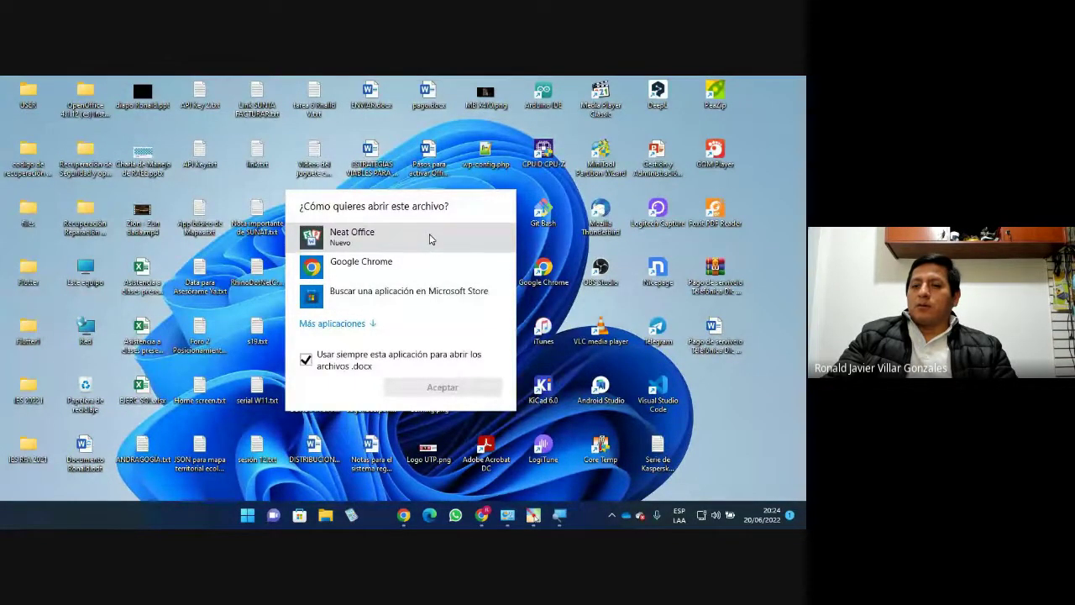
{"action": "left_click", "coordinate": [347, 243]}
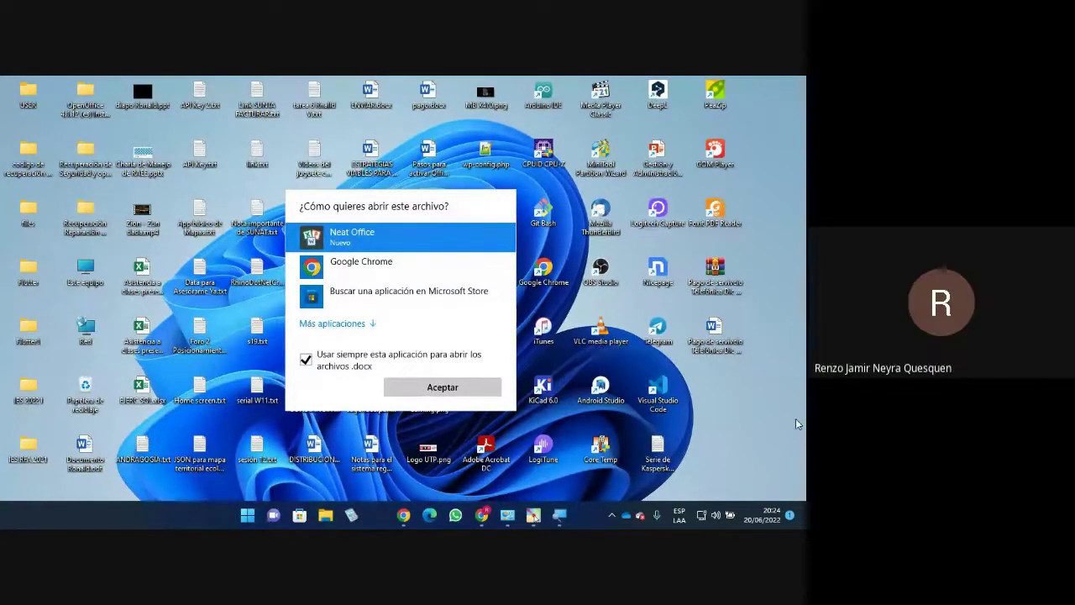
{"action": "key", "text": "Escape"}
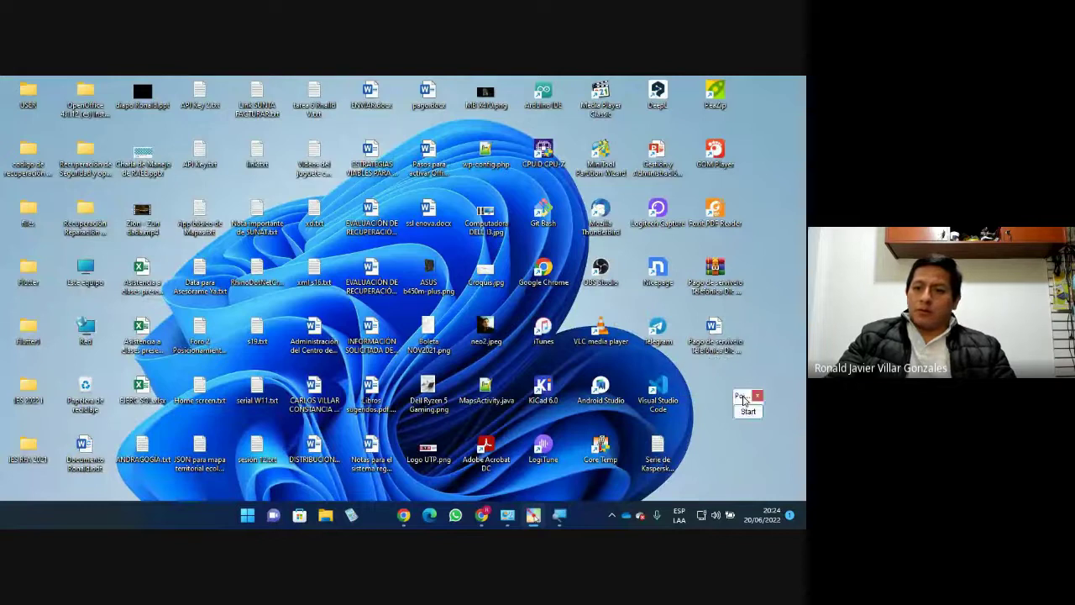
Mark the extracted Word document on the desktop with a red arrow in the screen annotation tool, and end the annotation
{"action": "left_click", "coordinate": [747, 412]}
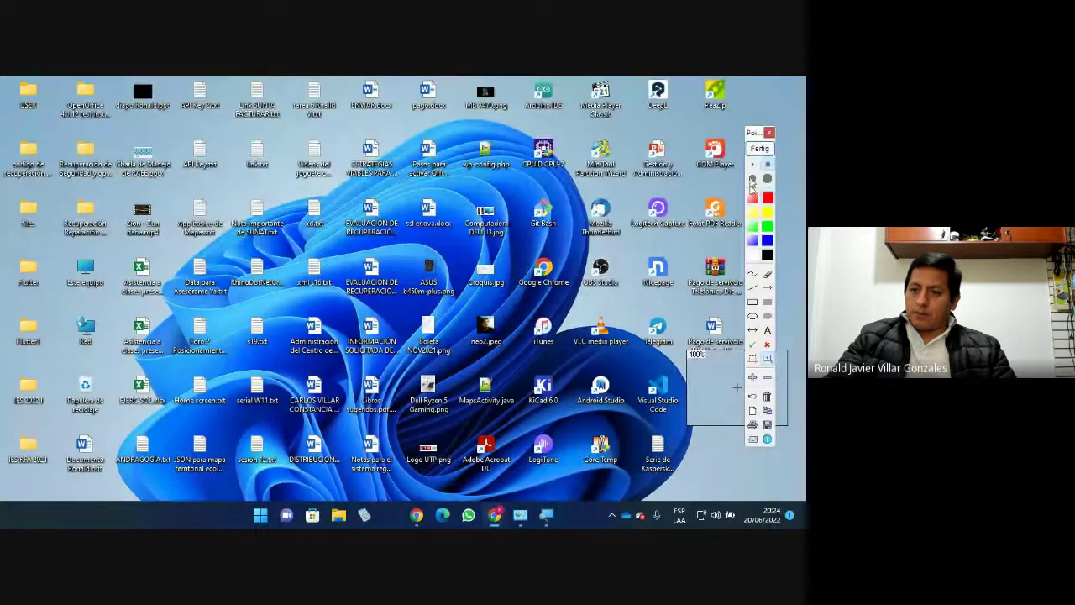
{"action": "left_click", "coordinate": [766, 360]}
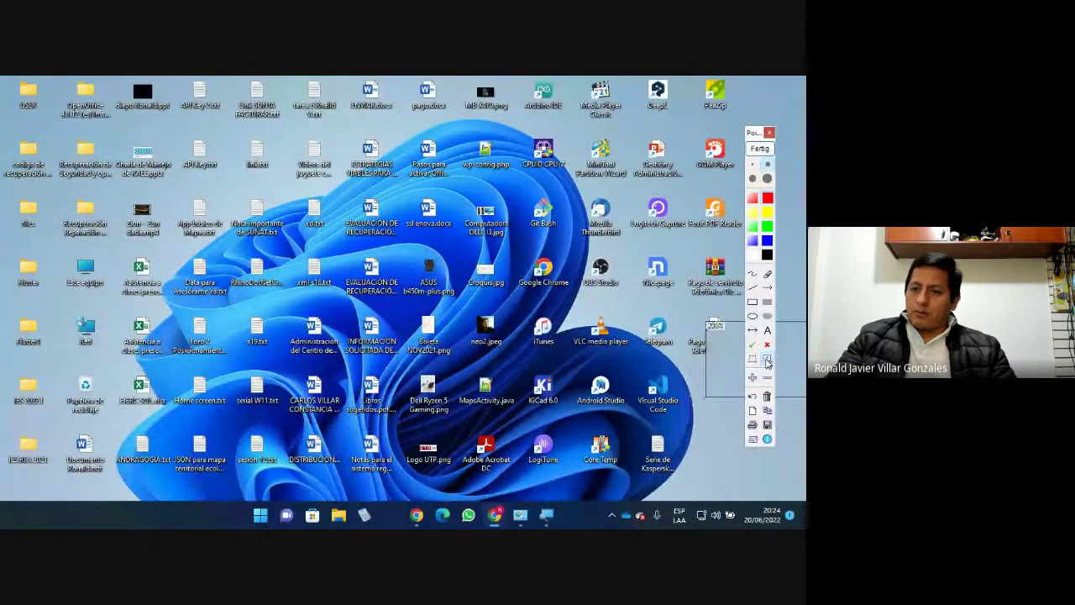
{"action": "left_click", "coordinate": [768, 290]}
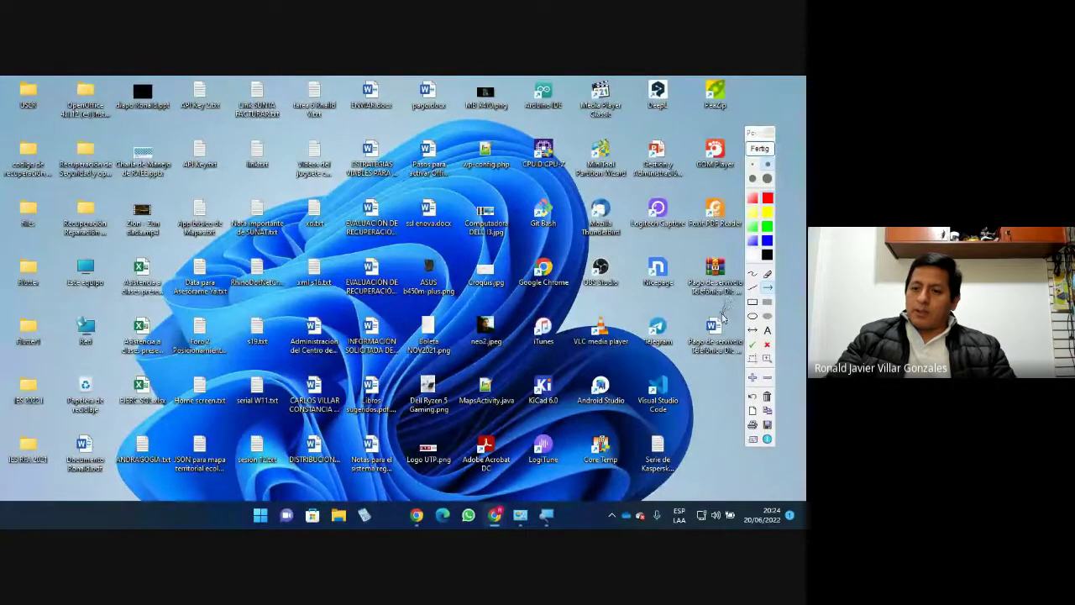
{"action": "left_click_drag", "start_coordinate": [736, 298], "coordinate": [723, 316]}
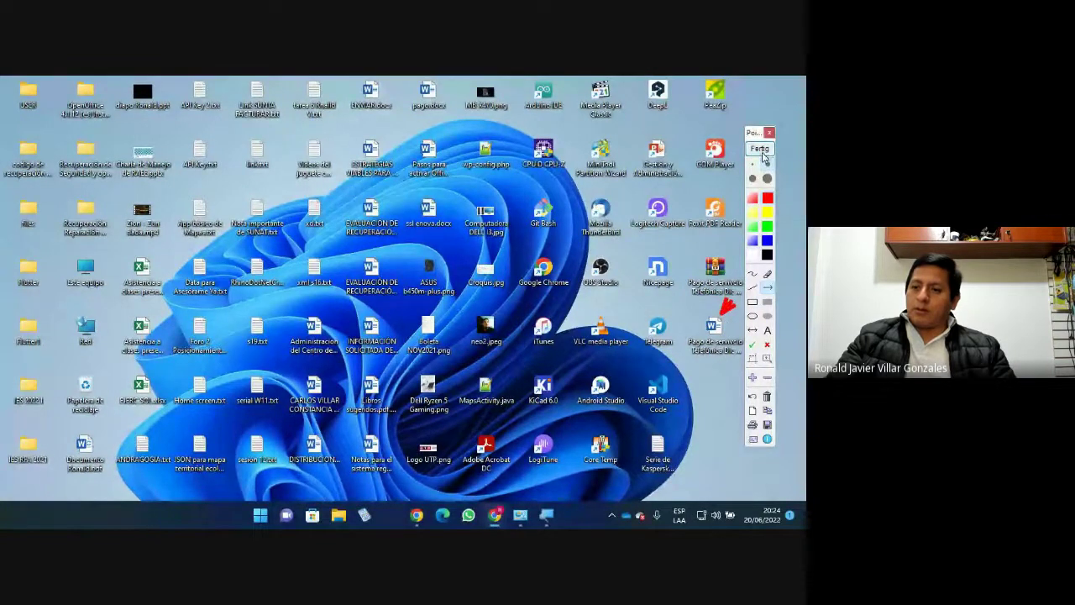
{"action": "left_click", "coordinate": [762, 152]}
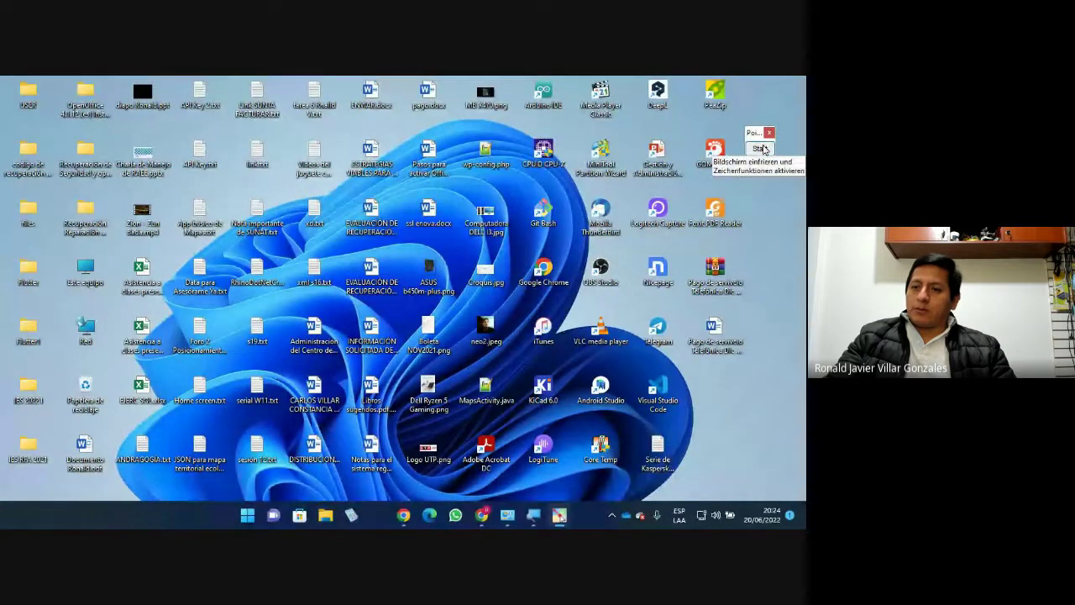
{"action": "double_click", "coordinate": [714, 329]}
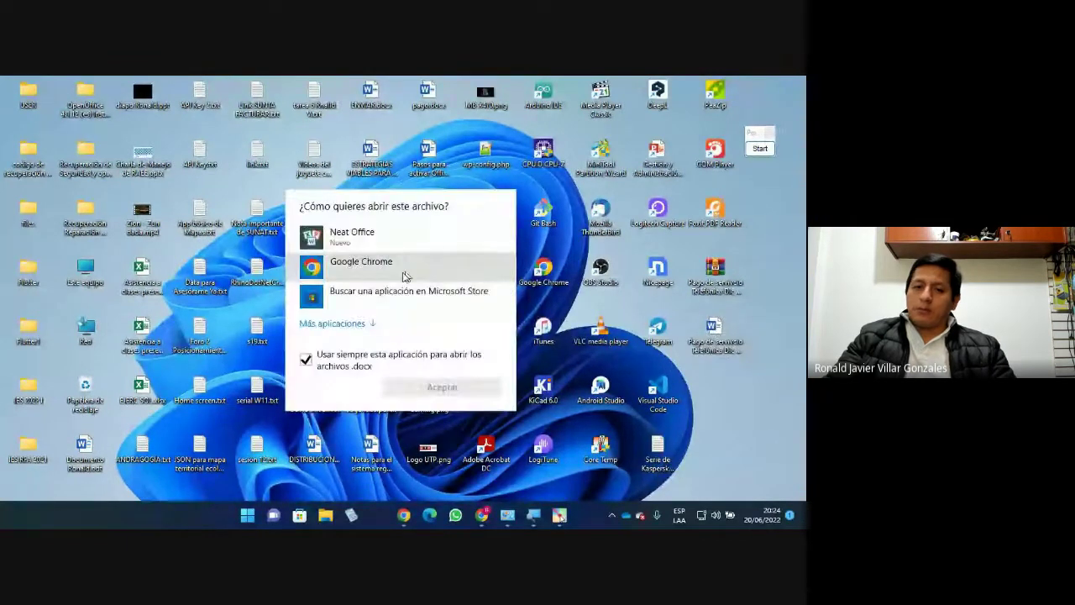
{"action": "left_click", "coordinate": [367, 236]}
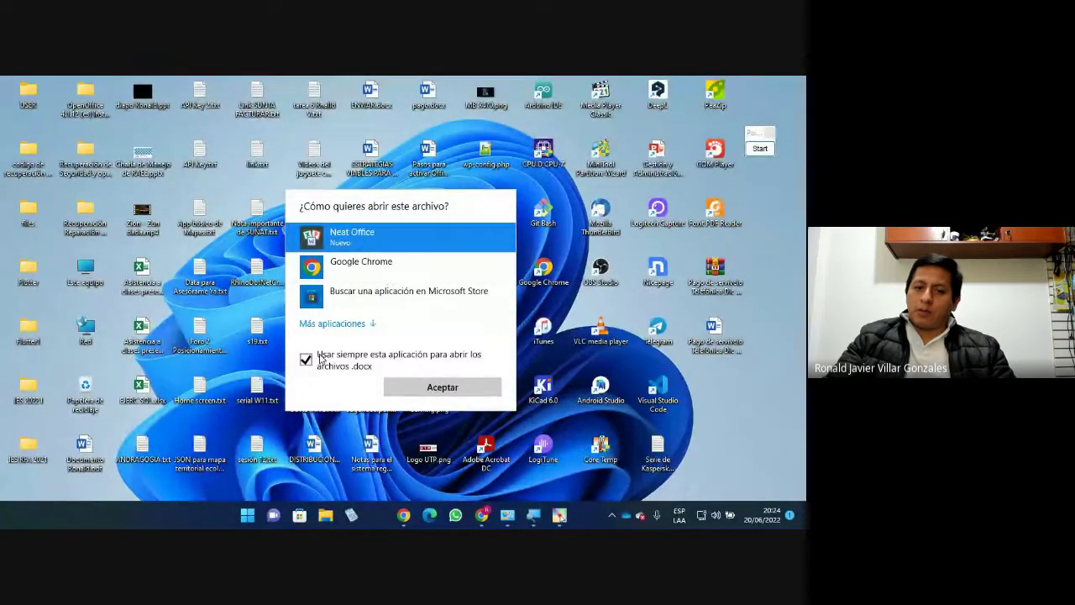
{"action": "left_click", "coordinate": [760, 148]}
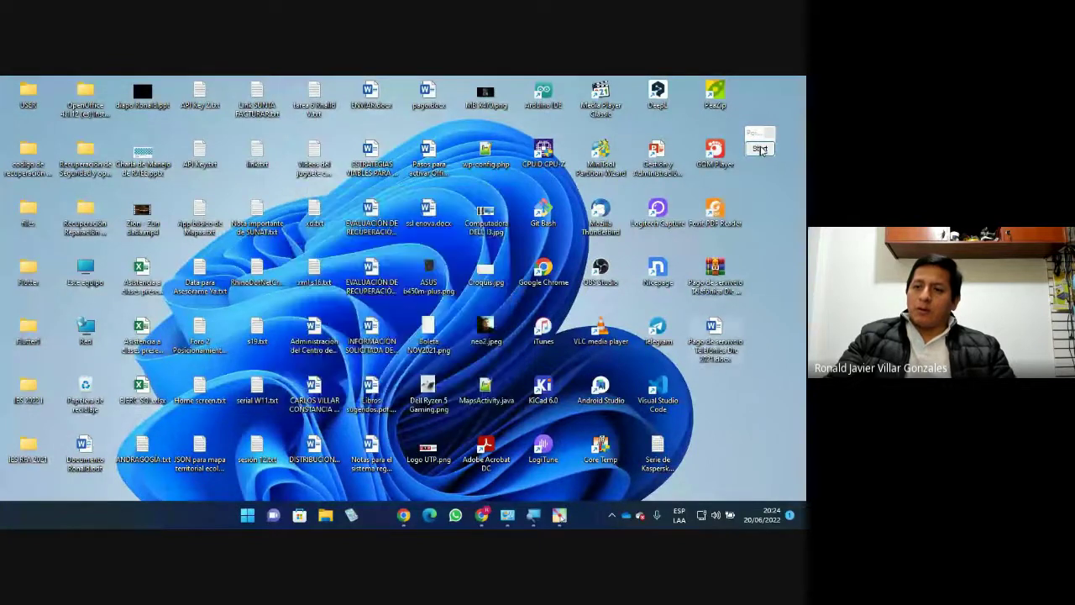
{"action": "left_click", "coordinate": [761, 149]}
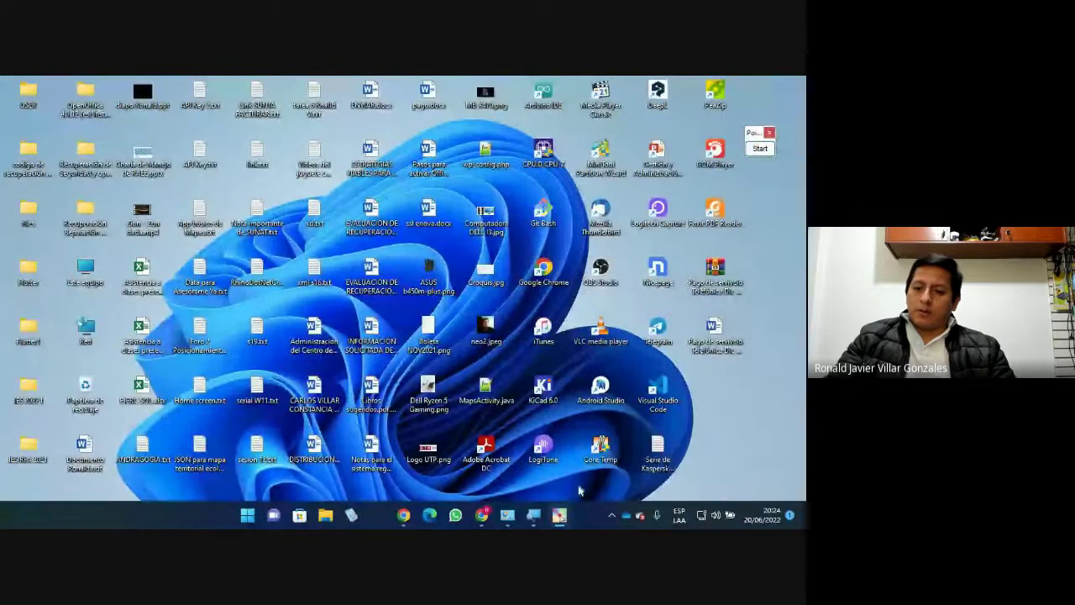
Bring up the Programs and Features window and close it
{"action": "left_click", "coordinate": [533, 516]}
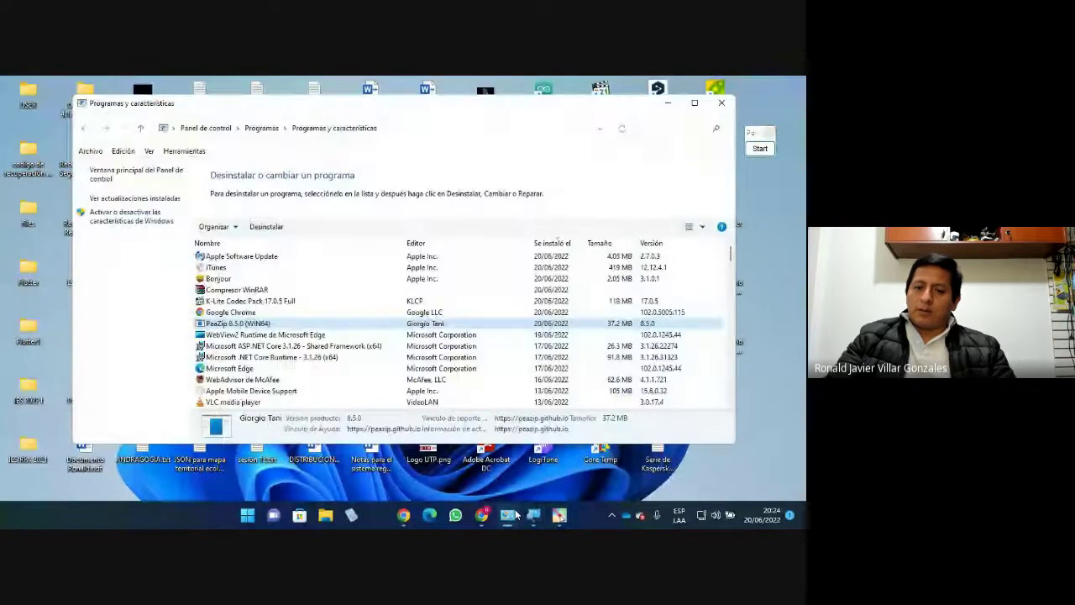
{"action": "left_click", "coordinate": [721, 102]}
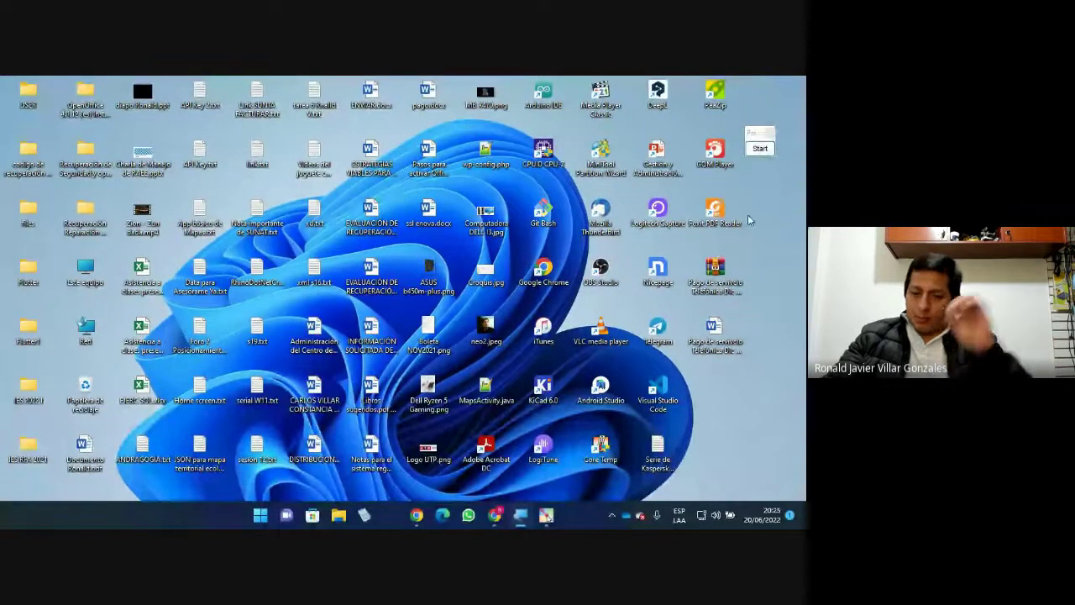
Open the extracted Telefónica Word document once with Neat Office, without making it the default for .docx files, and dismiss the full-version offer
{"action": "left_click", "coordinate": [715, 330]}
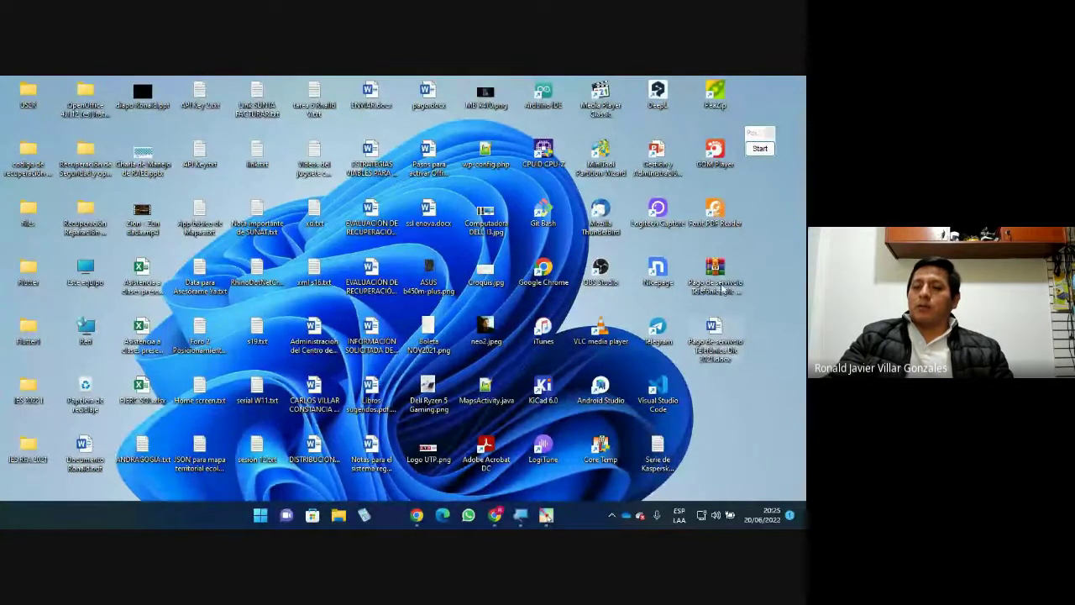
{"action": "double_click", "coordinate": [715, 330]}
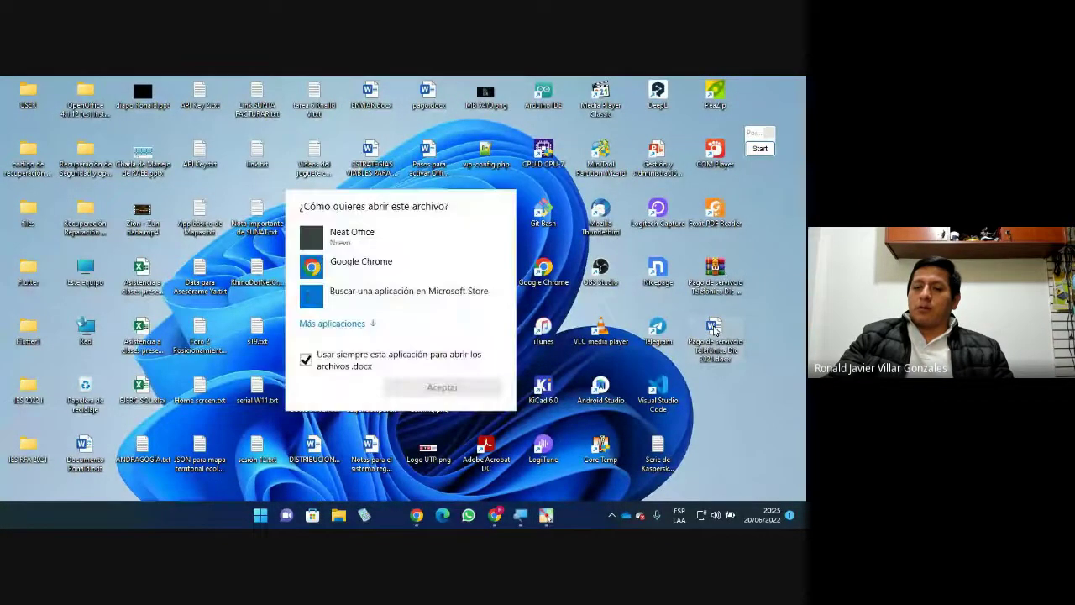
{"action": "left_click", "coordinate": [370, 243]}
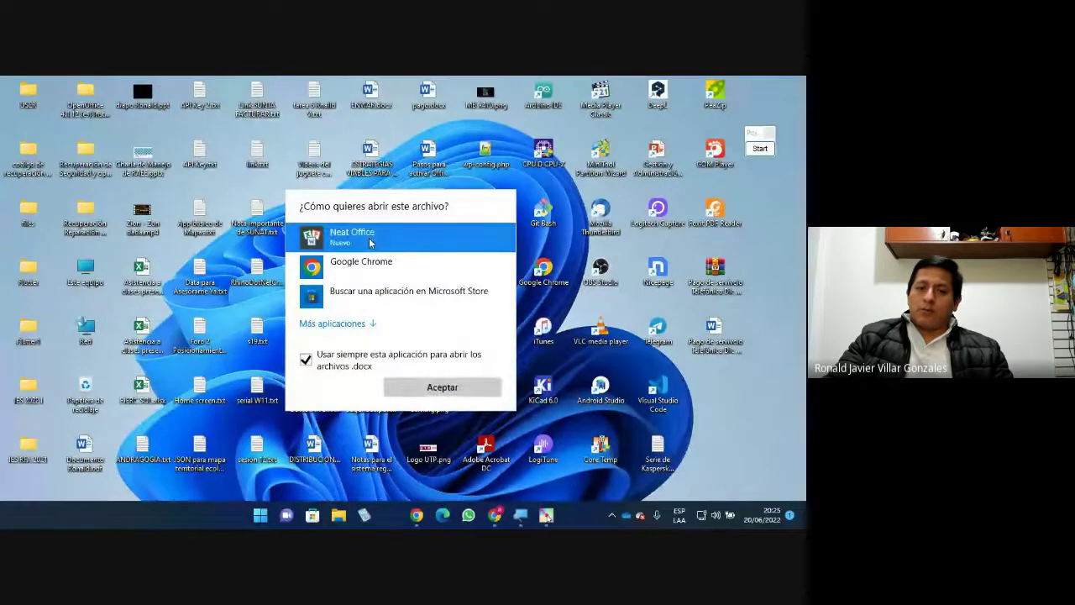
{"action": "left_click", "coordinate": [306, 360]}
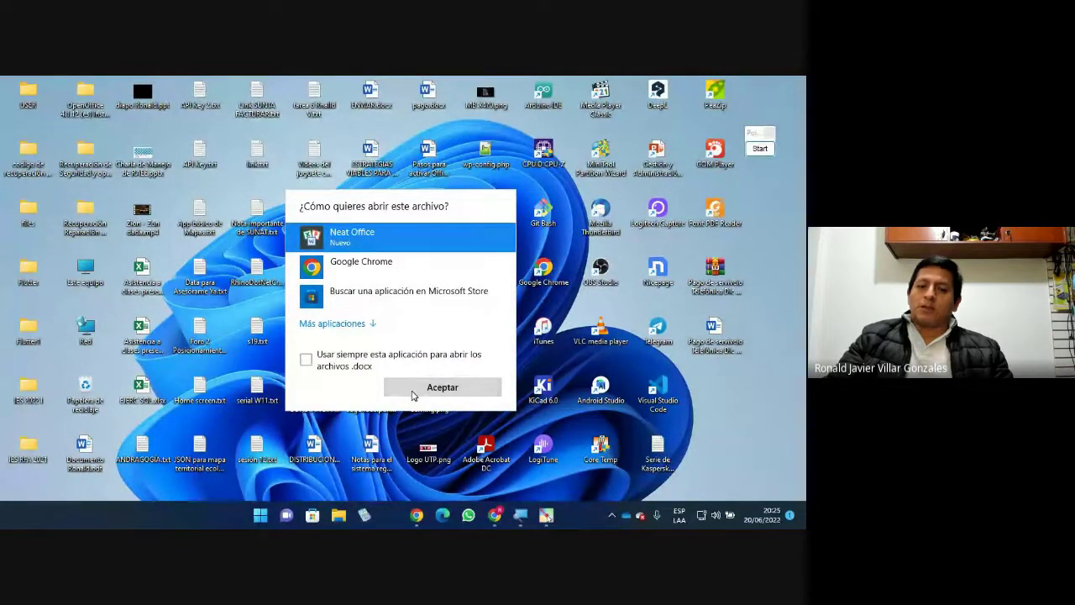
{"action": "left_click", "coordinate": [413, 391]}
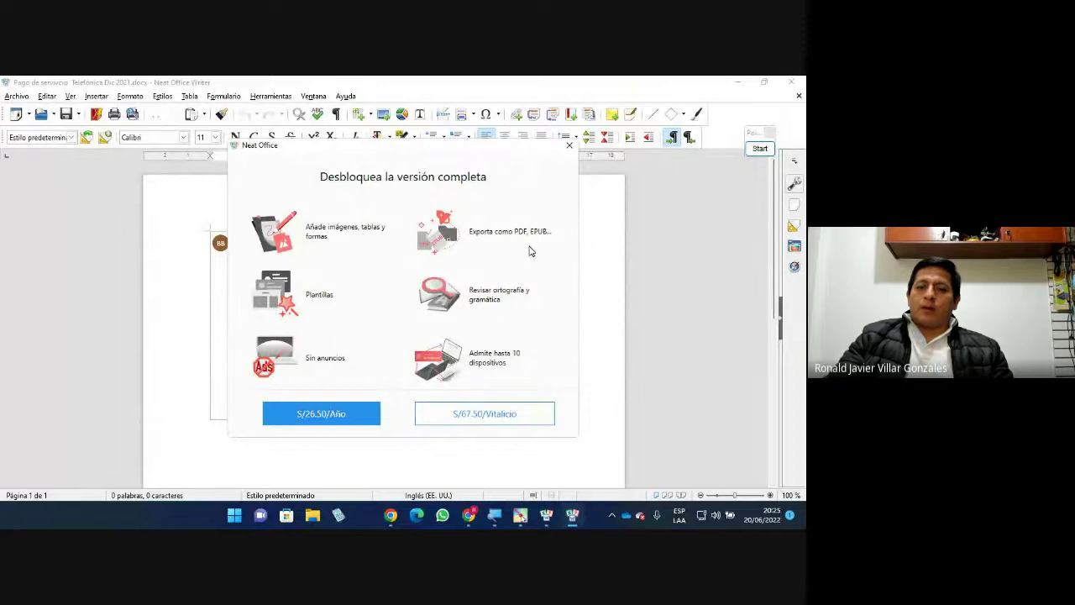
{"action": "left_click", "coordinate": [569, 146]}
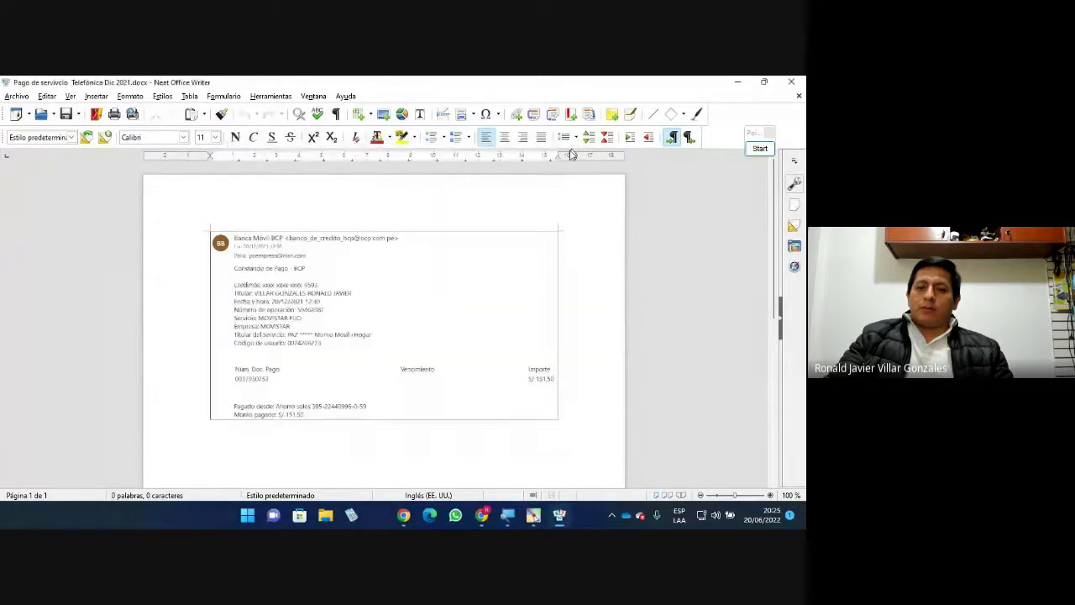
Examine the payment receipt in the Telefónica document, and close Neat Office Writer
{"action": "left_click", "coordinate": [246, 260]}
{"action": "left_click", "coordinate": [577, 348]}
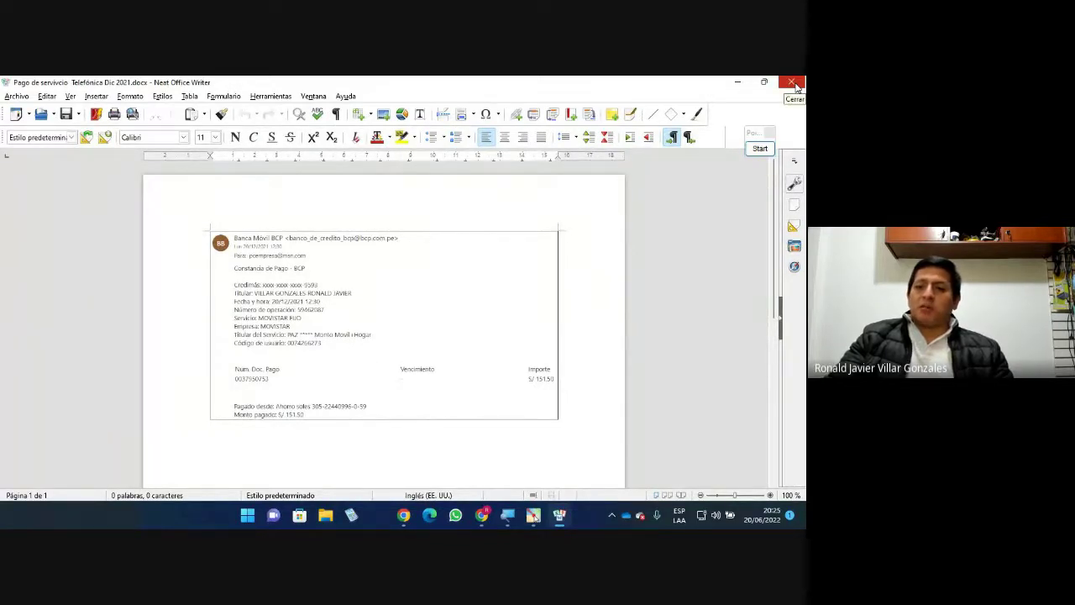
{"action": "left_click", "coordinate": [796, 84]}
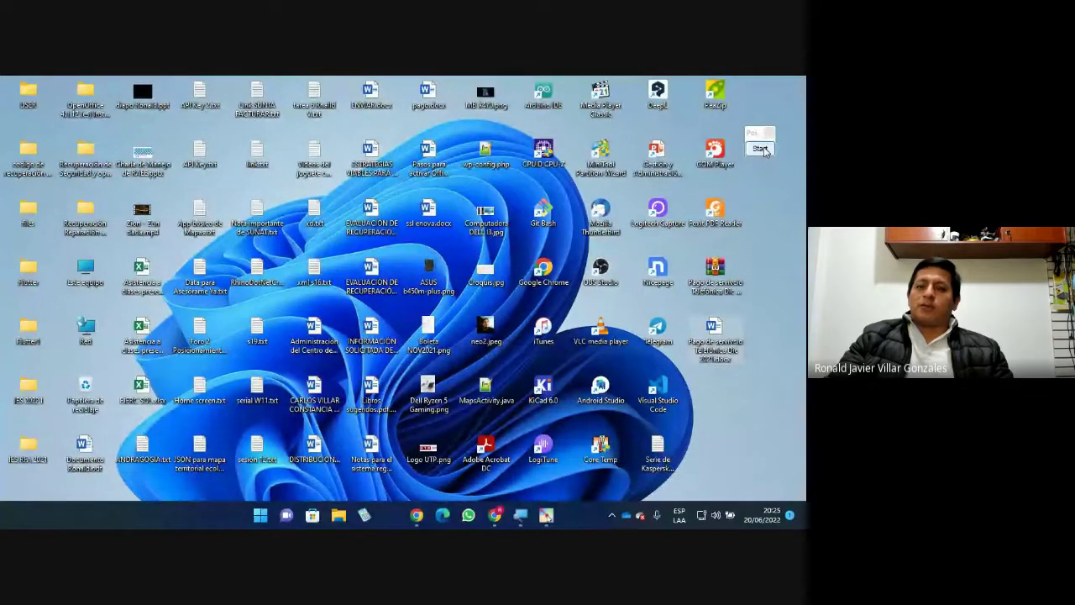
Switch to Chrome and open the Office 2016 / 2019 download link on the elementary applications slide, trying to open OInstall.exe in the archive preview
{"action": "mouse_move", "coordinate": [507, 517]}
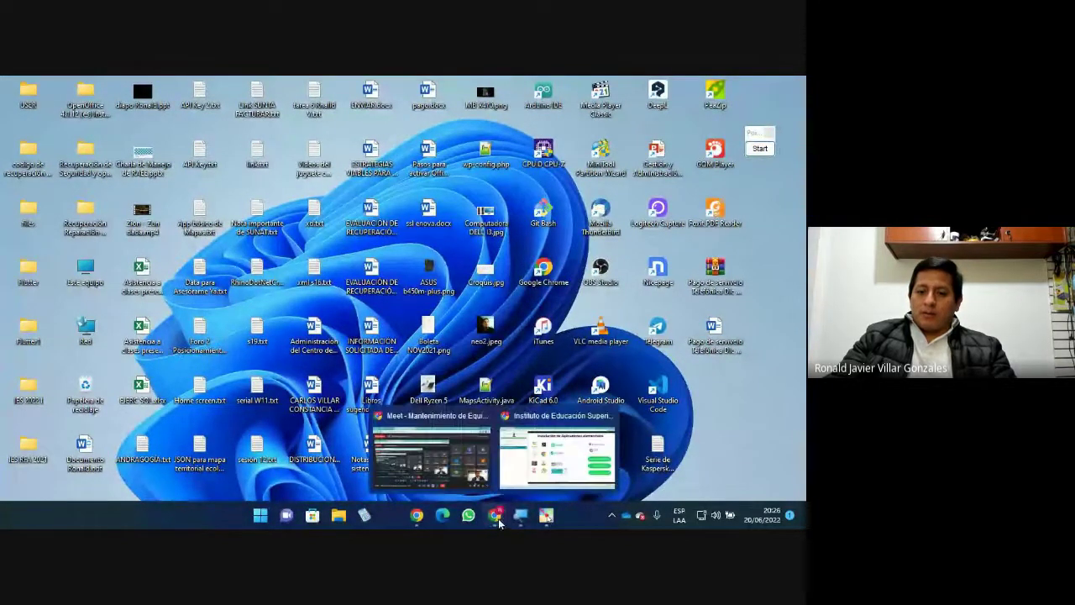
{"action": "left_click", "coordinate": [440, 457]}
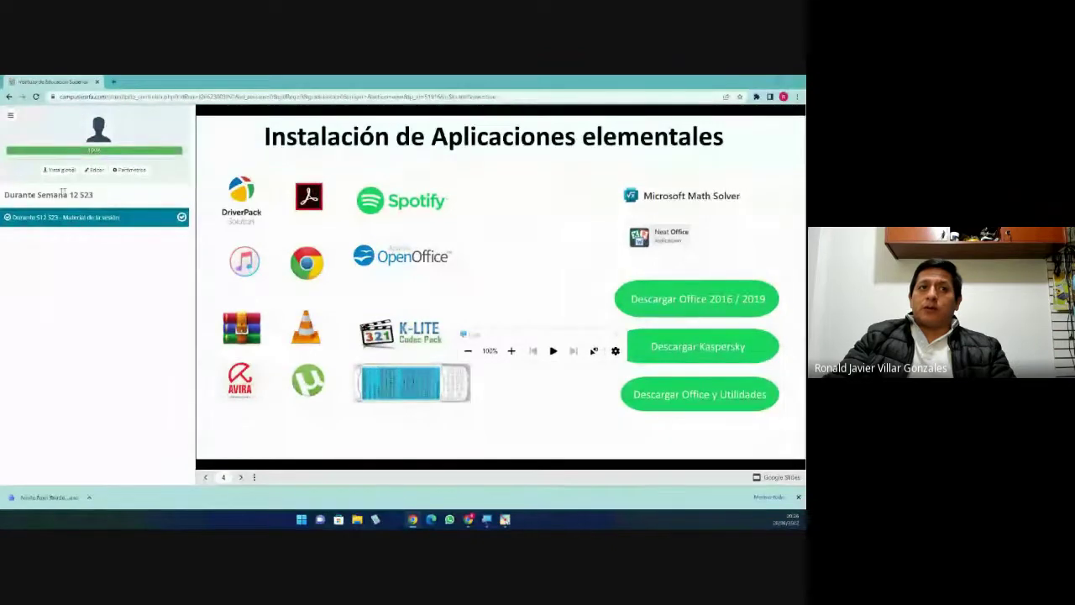
{"action": "triple_click", "coordinate": [88, 193]}
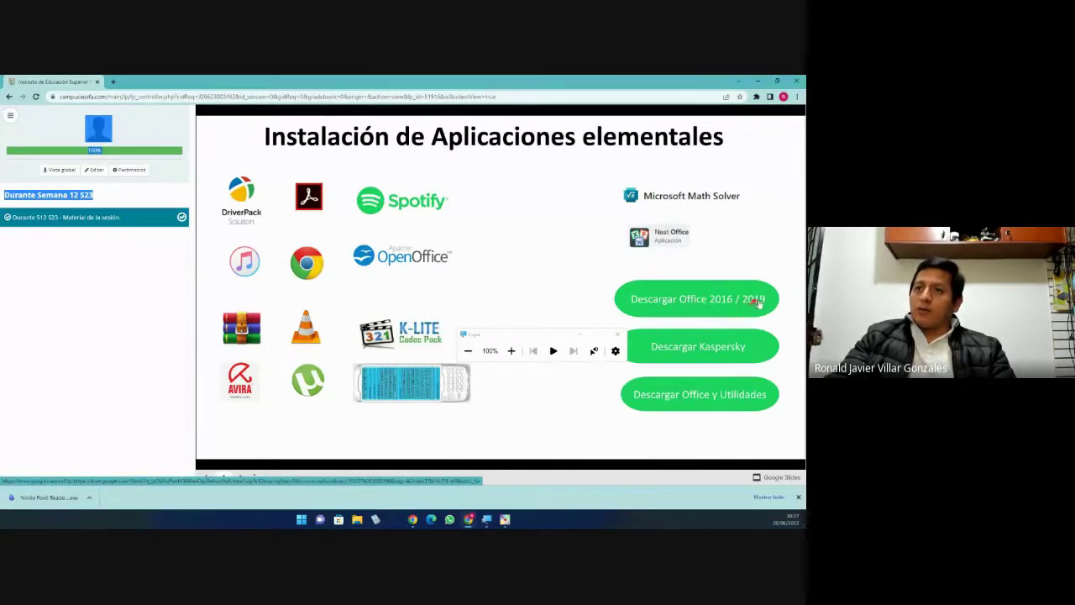
{"action": "left_click", "coordinate": [692, 299]}
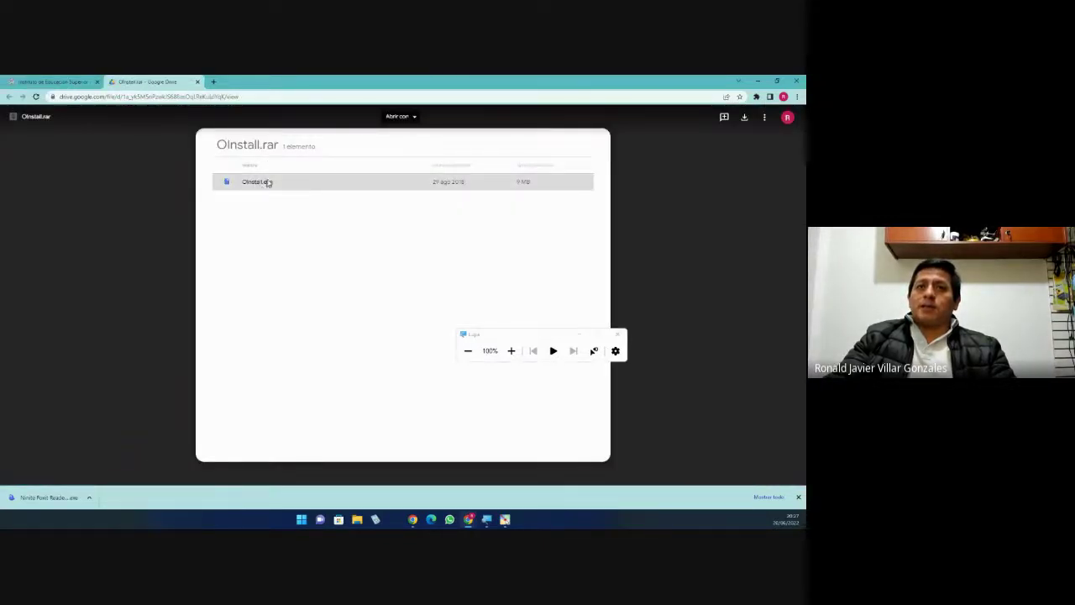
{"action": "double_click", "coordinate": [256, 180]}
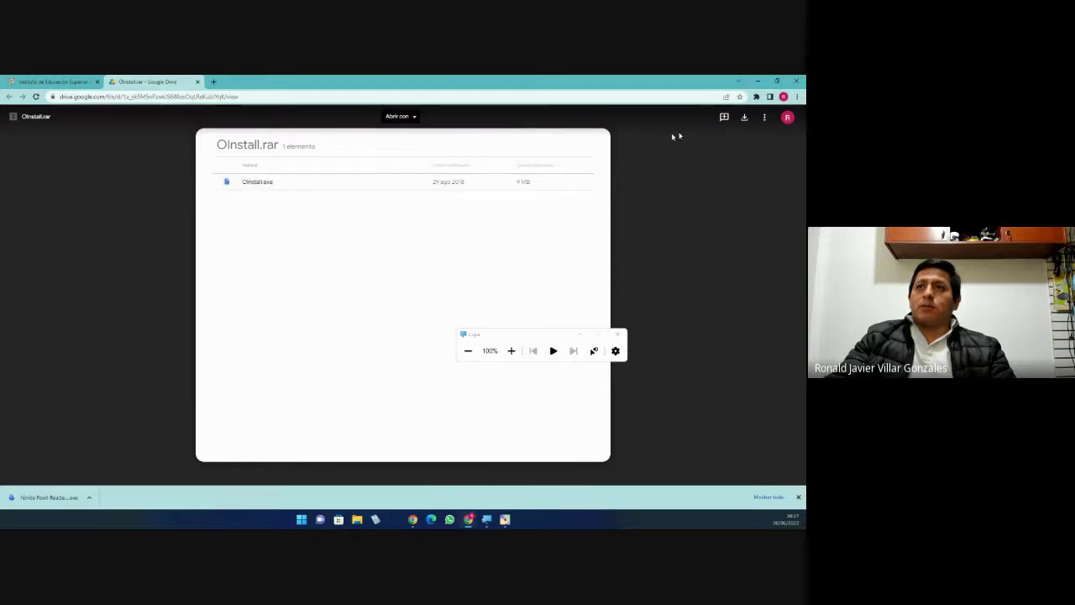
Mark the Google Drive download option and OInstall.exe with red arrows in the screen annotation tool, and end the annotation
{"action": "left_click", "coordinate": [745, 119]}
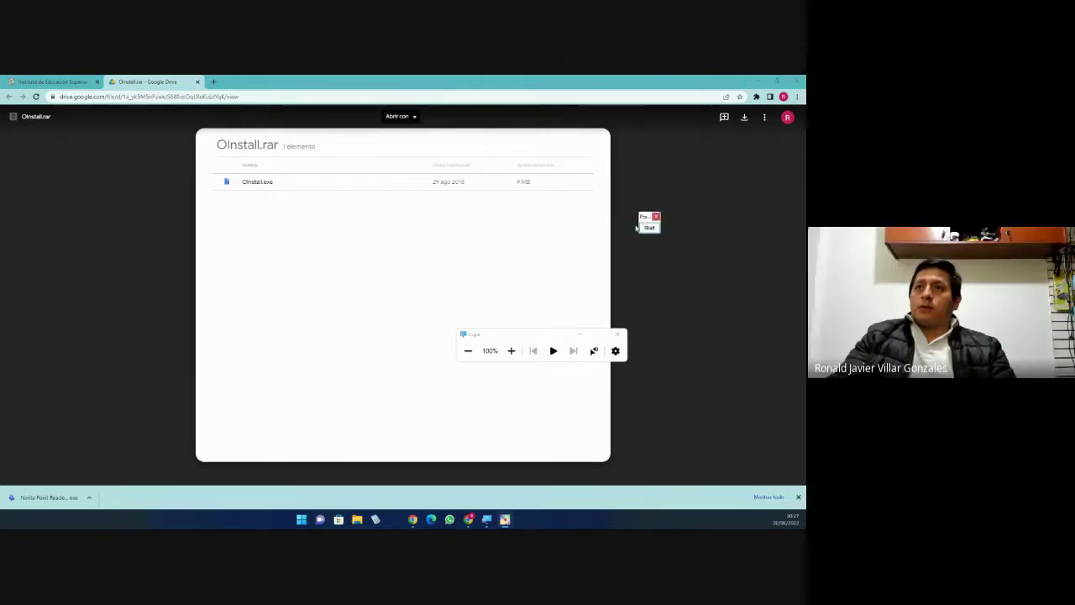
{"action": "left_click", "coordinate": [645, 228]}
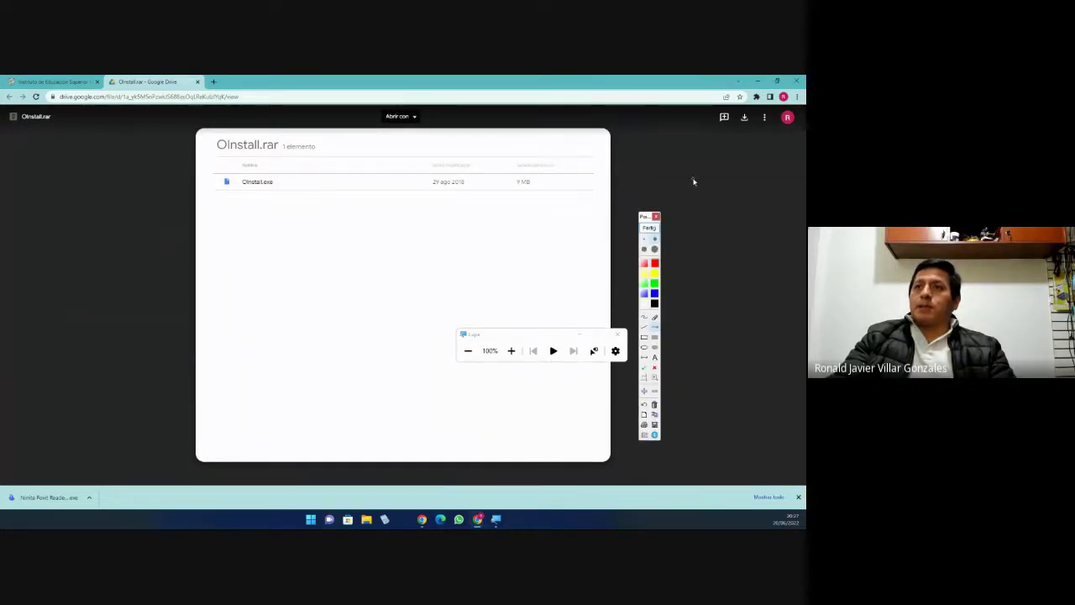
{"action": "left_click_drag", "start_coordinate": [702, 185], "coordinate": [743, 123]}
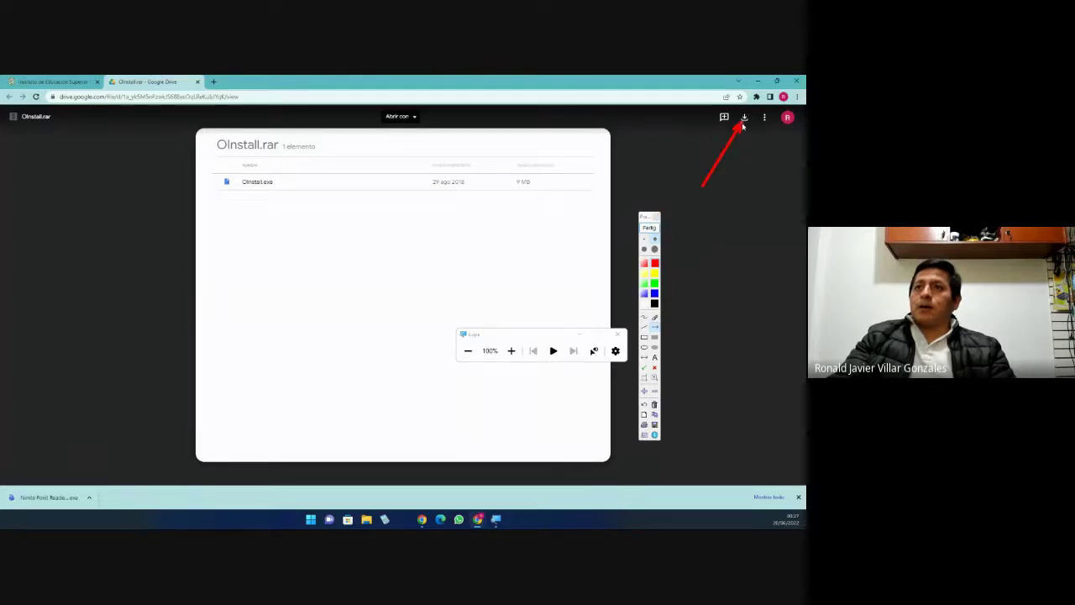
{"action": "left_click_drag", "start_coordinate": [359, 181], "coordinate": [283, 183]}
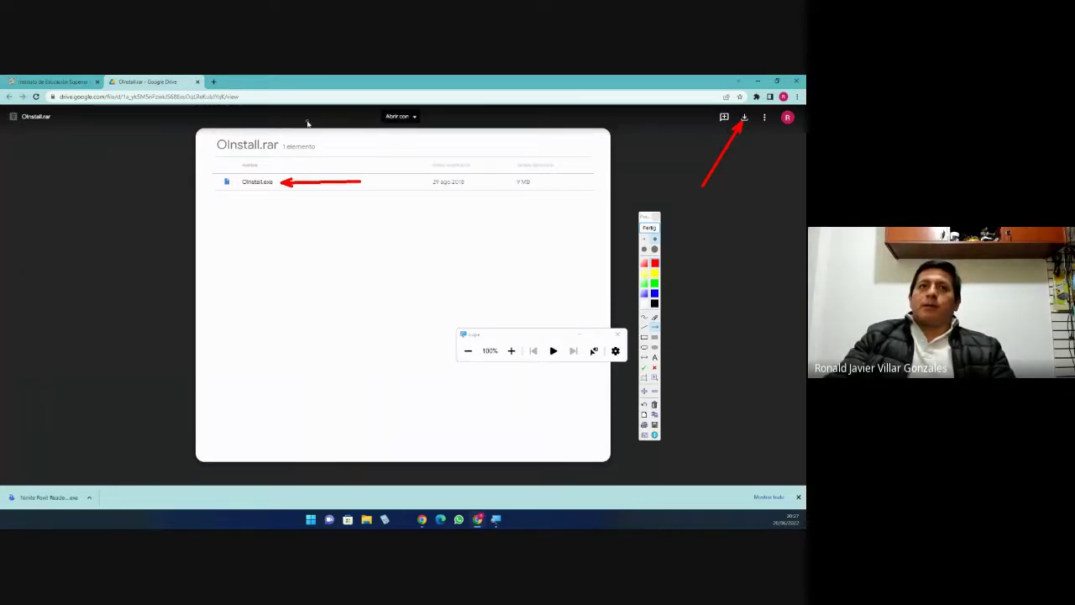
{"action": "left_click", "coordinate": [649, 228]}
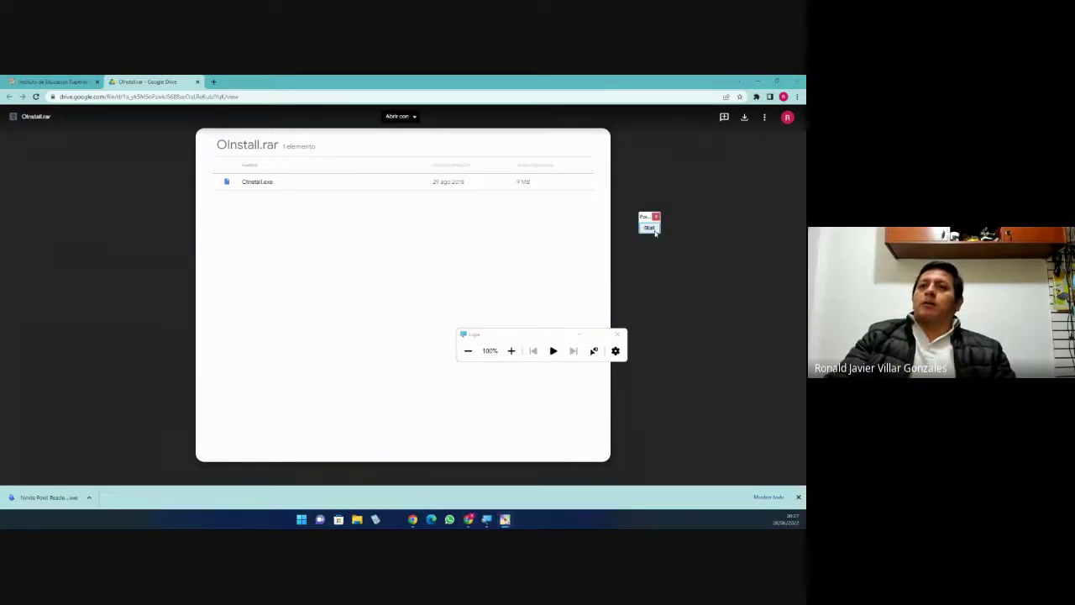
Download OInstall.rar from Google Drive, accepting the download of the flagged file
{"action": "left_click", "coordinate": [744, 117]}
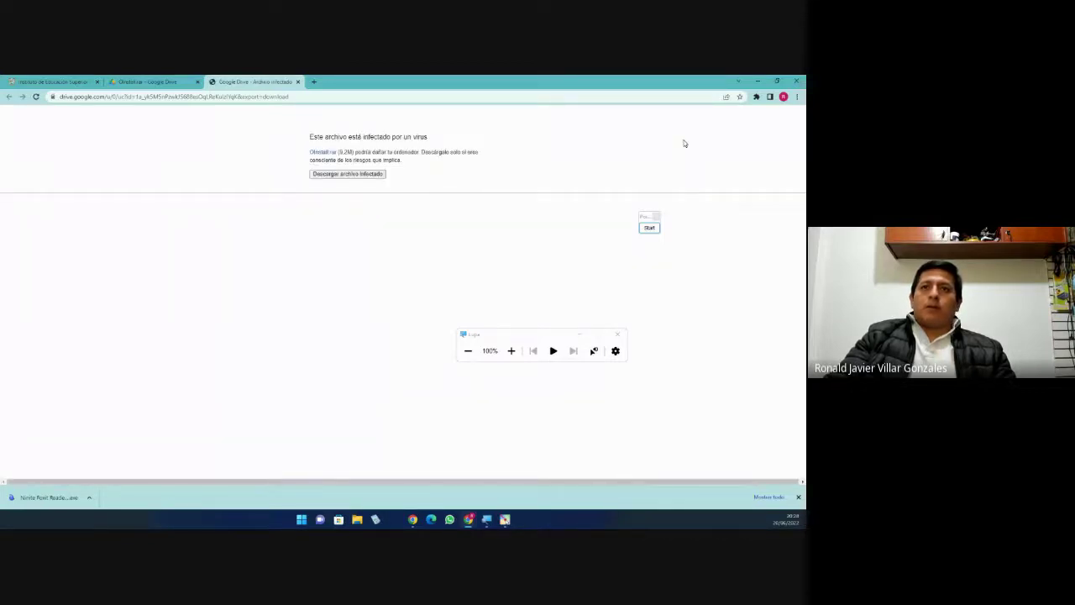
{"action": "left_click", "coordinate": [354, 174]}
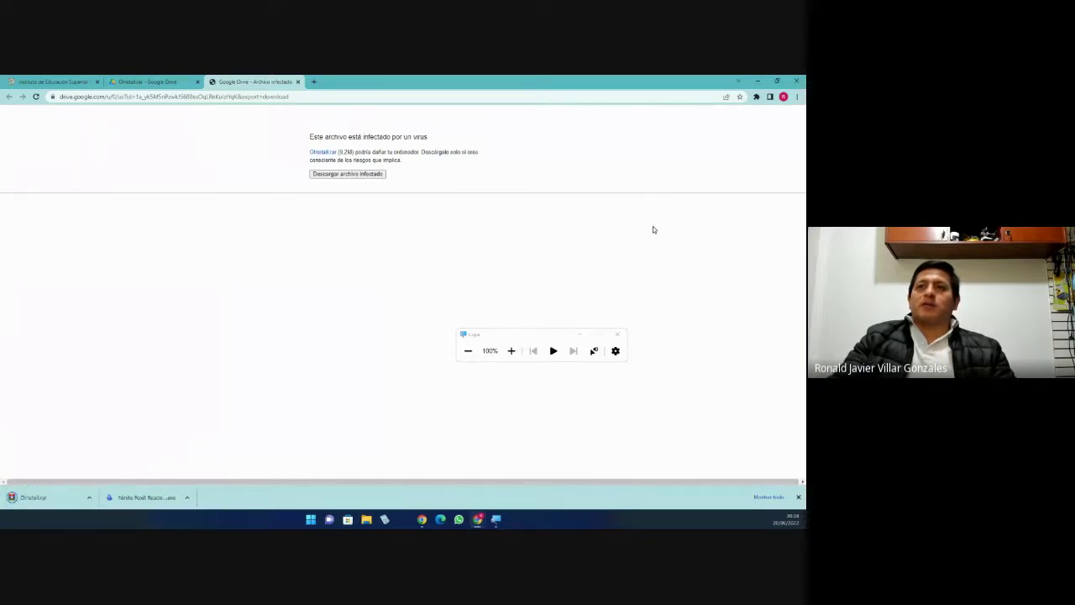
Mark the downloaded OInstall.rar with a red arrow in the screen annotation tool, and end the annotation
{"action": "left_click", "coordinate": [653, 228]}
{"action": "mouse_move", "coordinate": [101, 407]}
{"action": "left_mouse_down"}
{"action": "mouse_move", "coordinate": [68, 470]}
{"action": "mouse_move", "coordinate": [33, 494]}
{"action": "left_mouse_up"}
{"action": "left_click", "coordinate": [650, 228]}
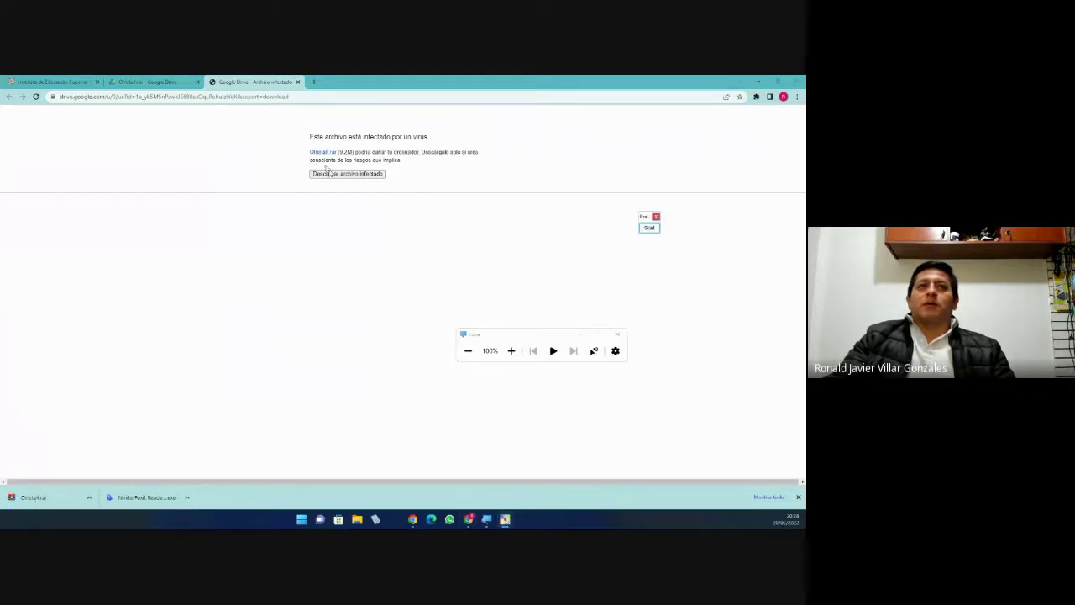
{"action": "left_click", "coordinate": [305, 97]}
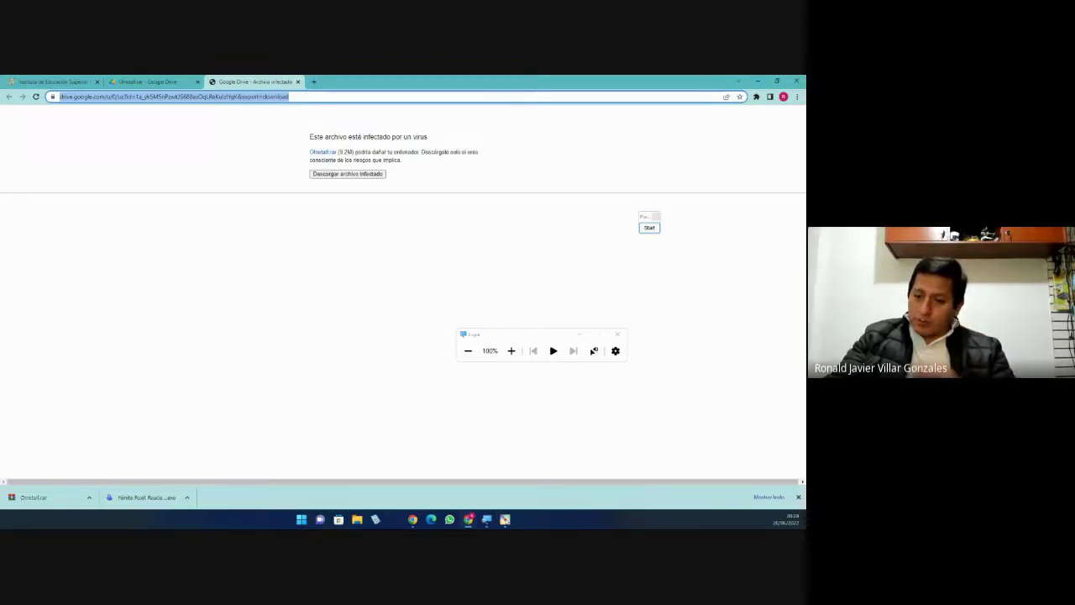
{"action": "key", "text": "alt+Tab"}
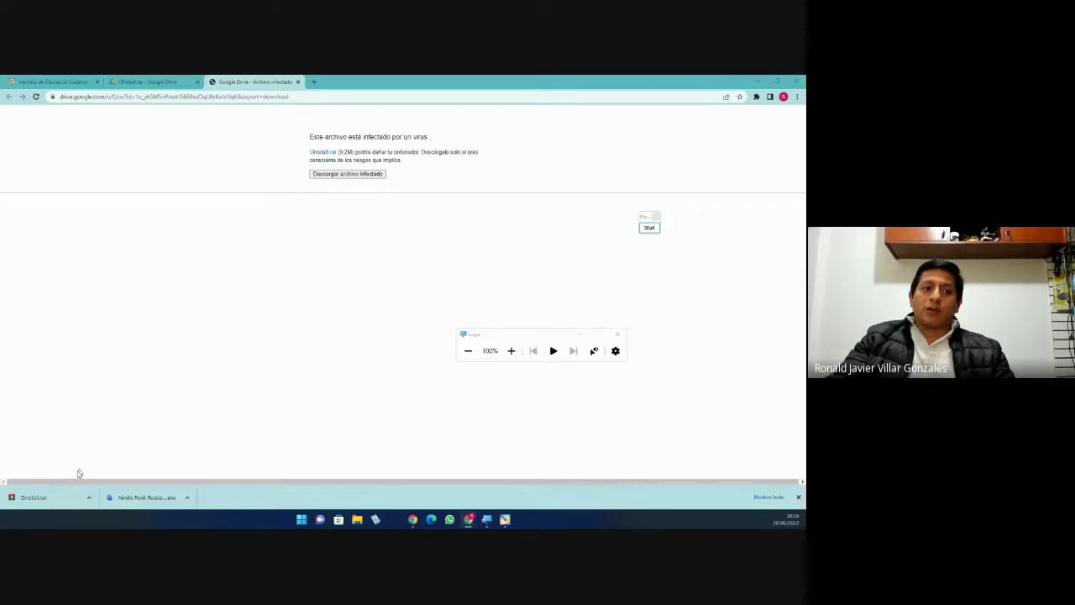
Annotate the downloaded OInstall.rar again with a red arrow, add a short mark beside its download options, and end the annotation
{"action": "left_click", "coordinate": [649, 228]}
{"action": "mouse_move", "coordinate": [100, 409]}
{"action": "left_mouse_down"}
{"action": "mouse_move", "coordinate": [72, 484]}
{"action": "mouse_move", "coordinate": [48, 495]}
{"action": "left_mouse_up"}
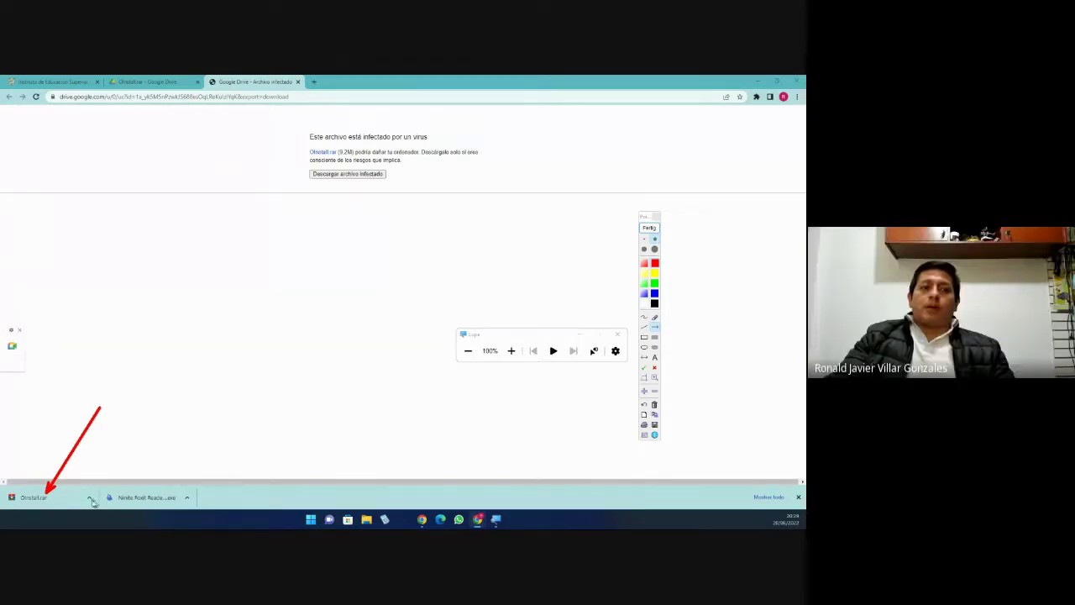
{"action": "left_click_drag", "start_coordinate": [87, 508], "coordinate": [96, 509]}
{"action": "left_click", "coordinate": [649, 226]}
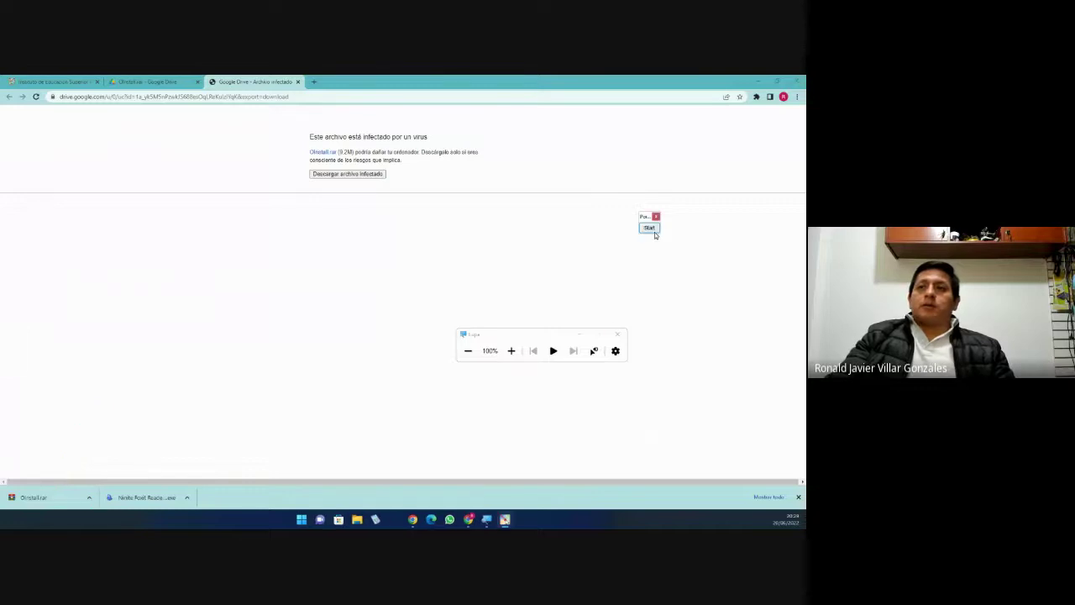
Show OInstall.rar in its Descargas folder, bring up its file options, and minimize the folder window
{"action": "left_click", "coordinate": [91, 498]}
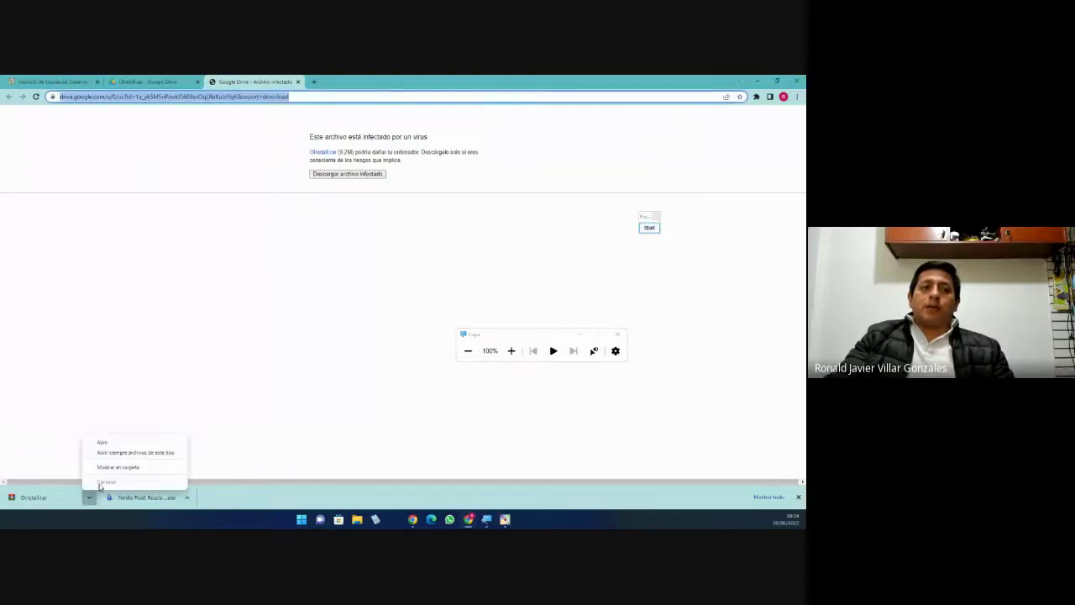
{"action": "left_click", "coordinate": [110, 467]}
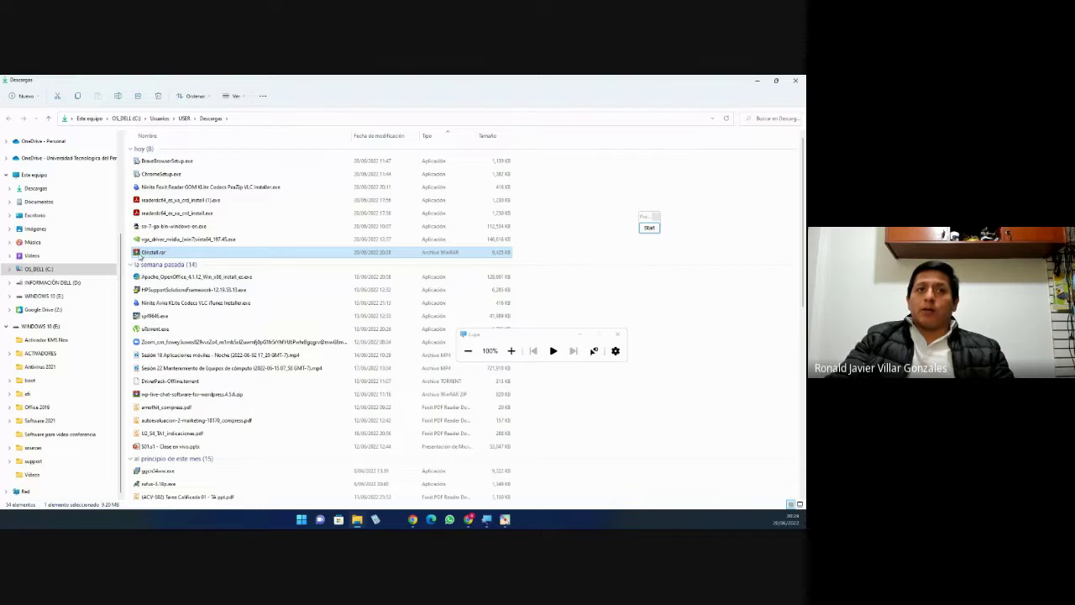
{"action": "right_click", "coordinate": [143, 253]}
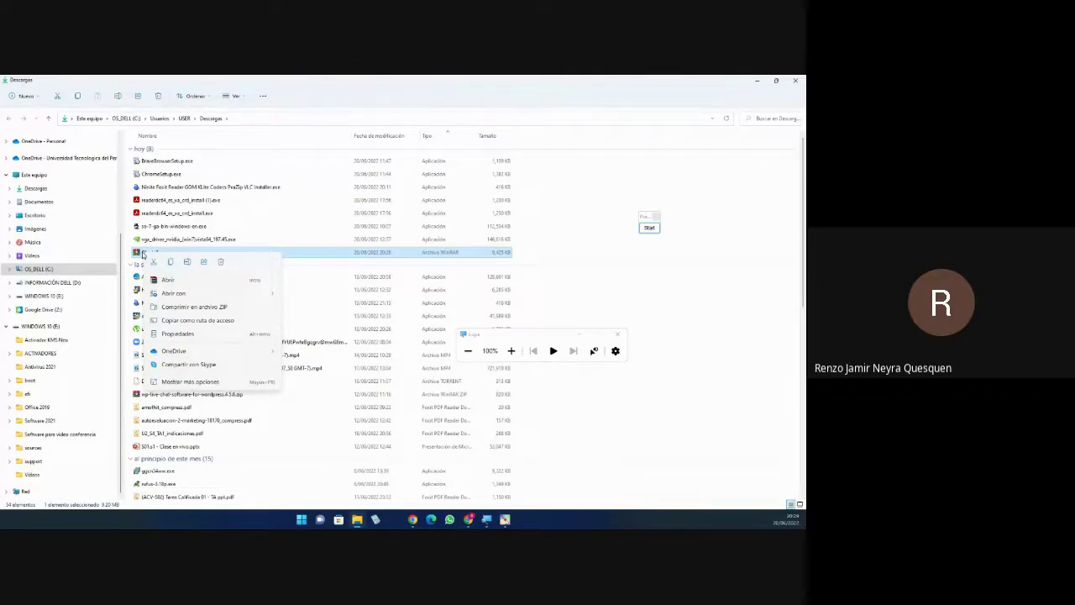
{"action": "left_click", "coordinate": [758, 81]}
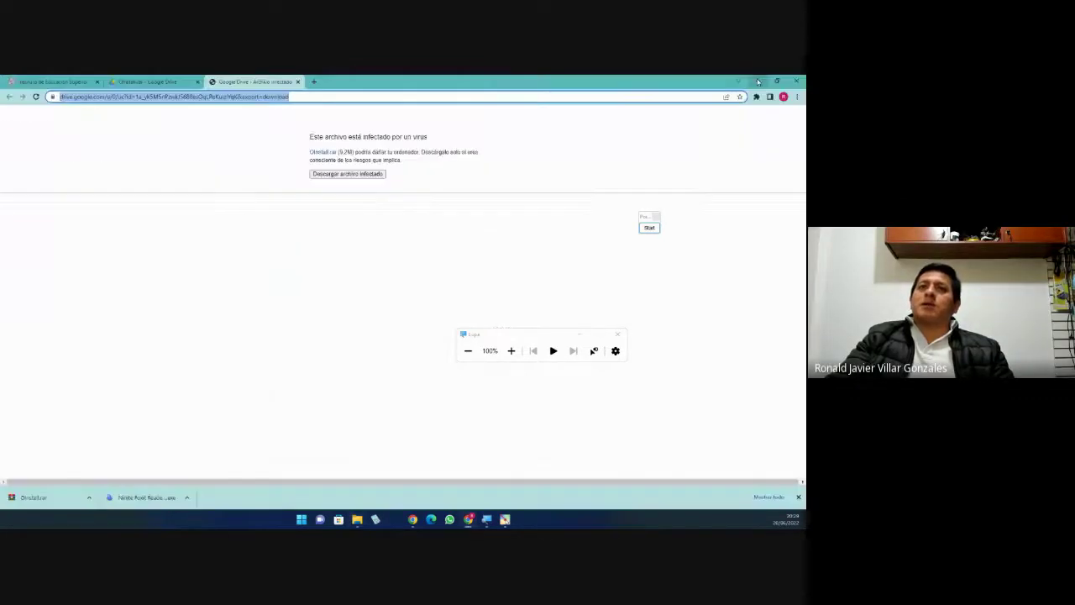
Delete BraveBrowserSetup.exe, ChromeSetup.exe, today's Ninite installer and both readerdc64 installers from the Descargas folder
{"action": "left_click", "coordinate": [757, 82]}
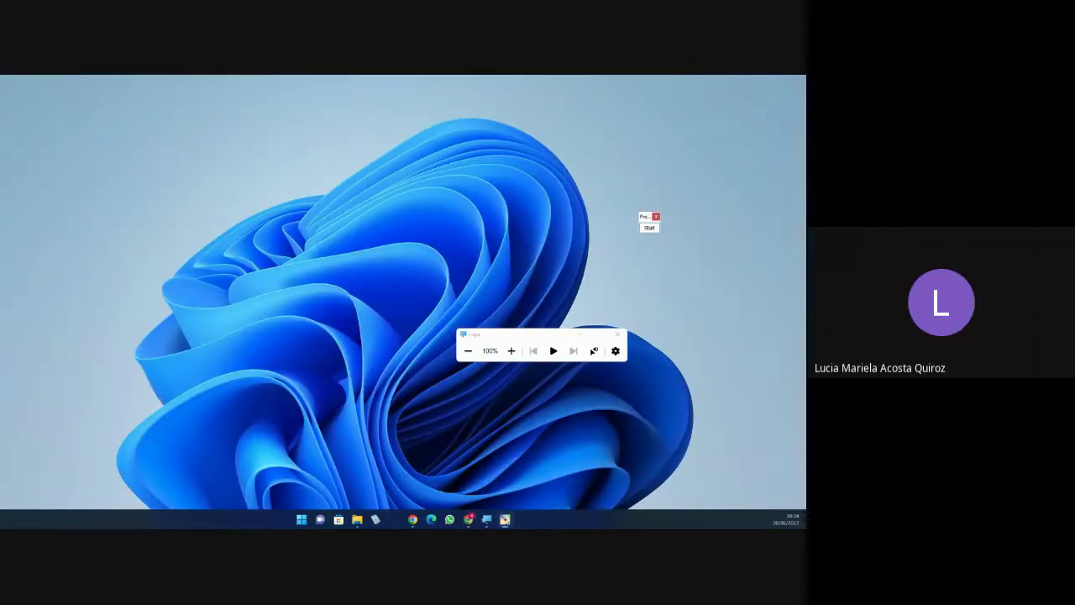
{"action": "key", "text": "alt+Tab"}
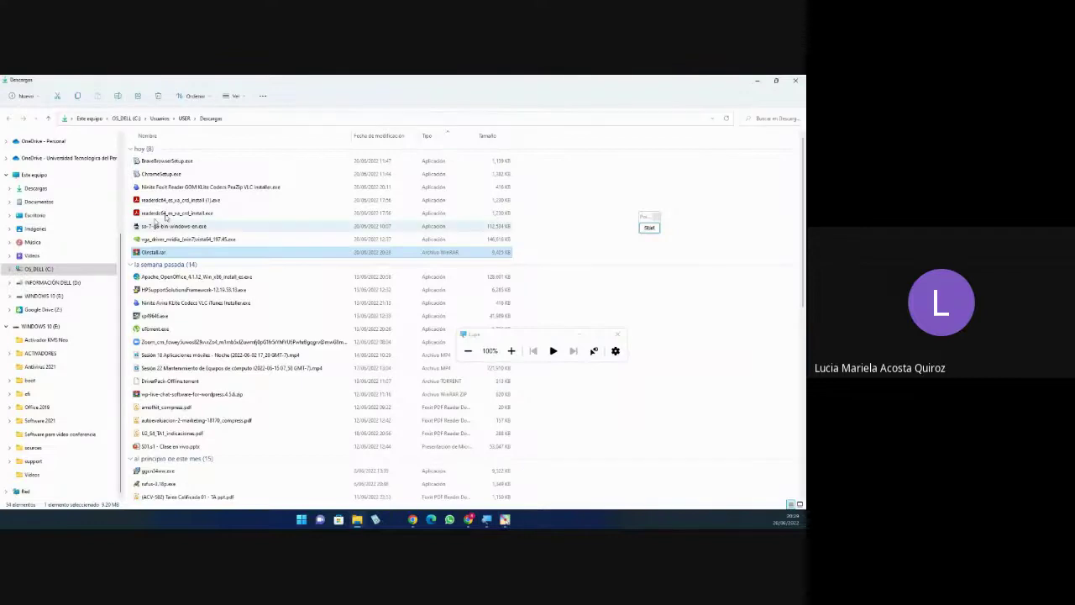
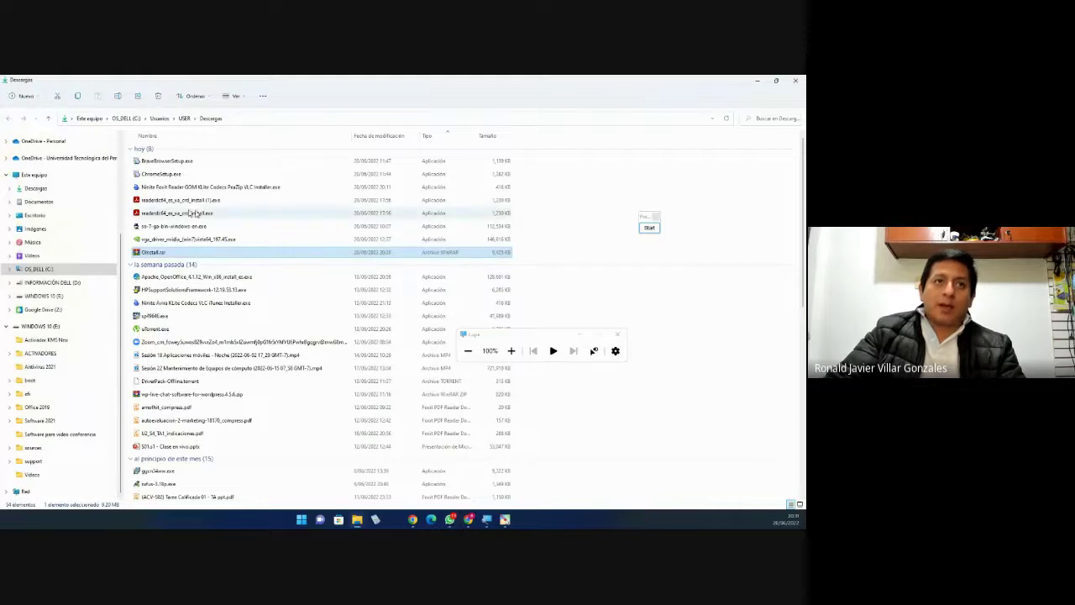
{"action": "left_click", "coordinate": [36, 189]}
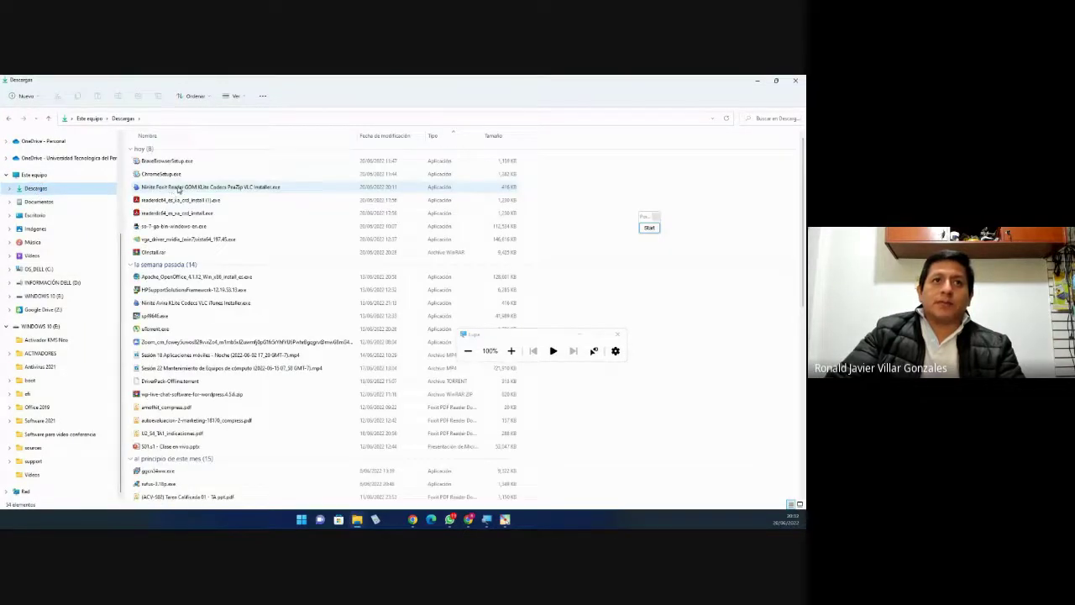
{"action": "left_click", "coordinate": [173, 161]}
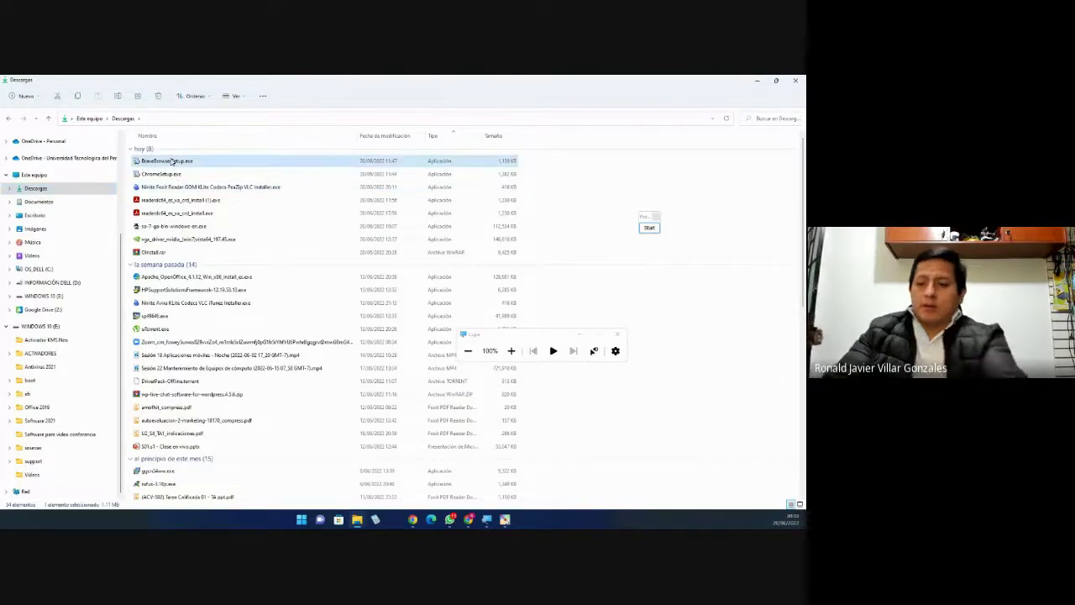
{"action": "key", "text": "Delete"}
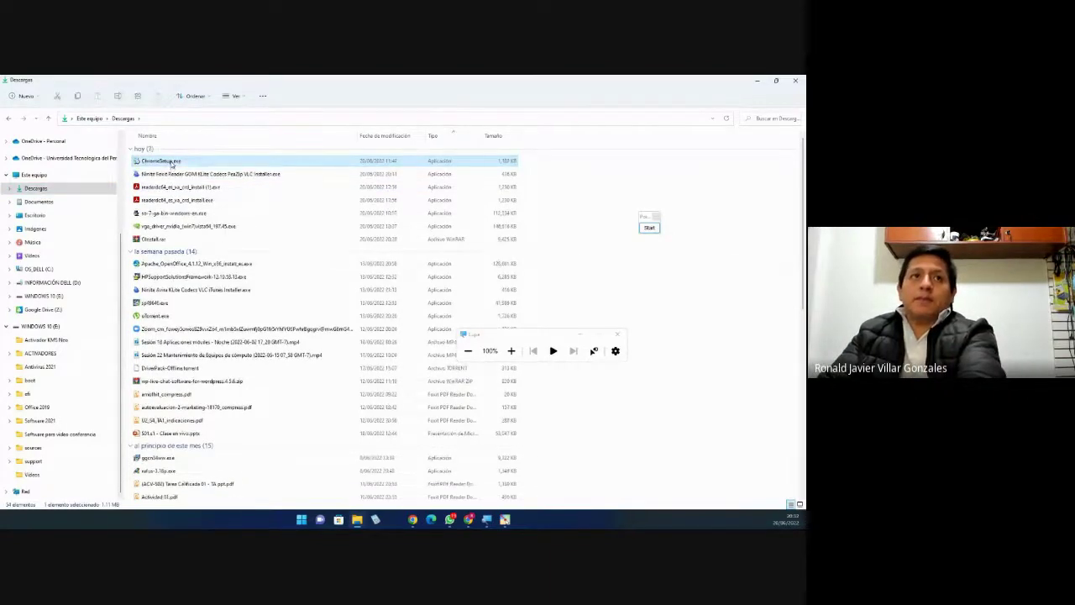
{"action": "key", "text": "Delete"}
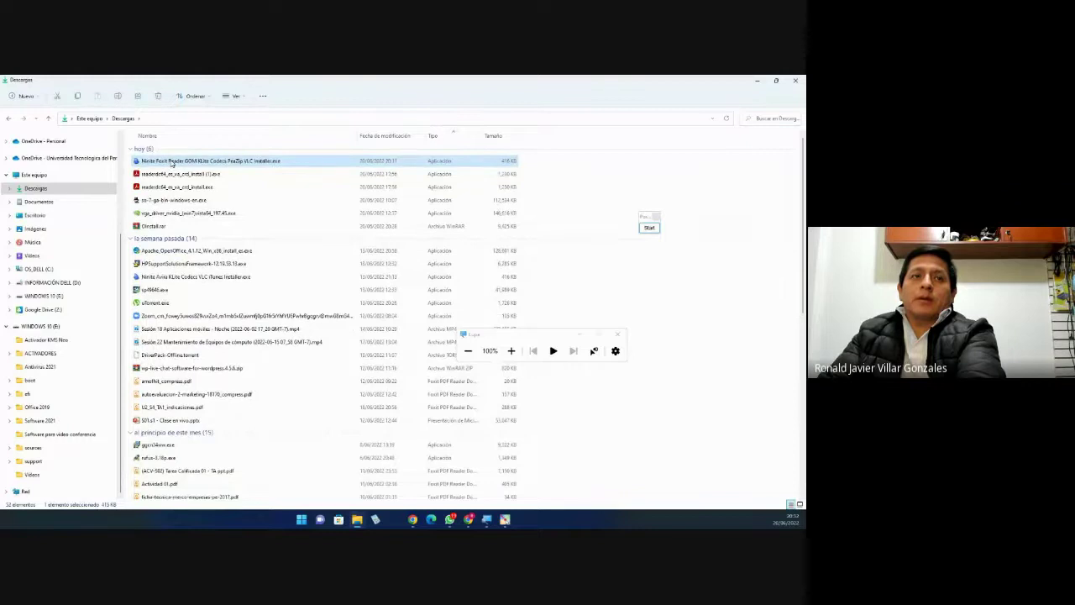
{"action": "key", "text": "Delete"}
{"action": "key", "text": "Delete"}
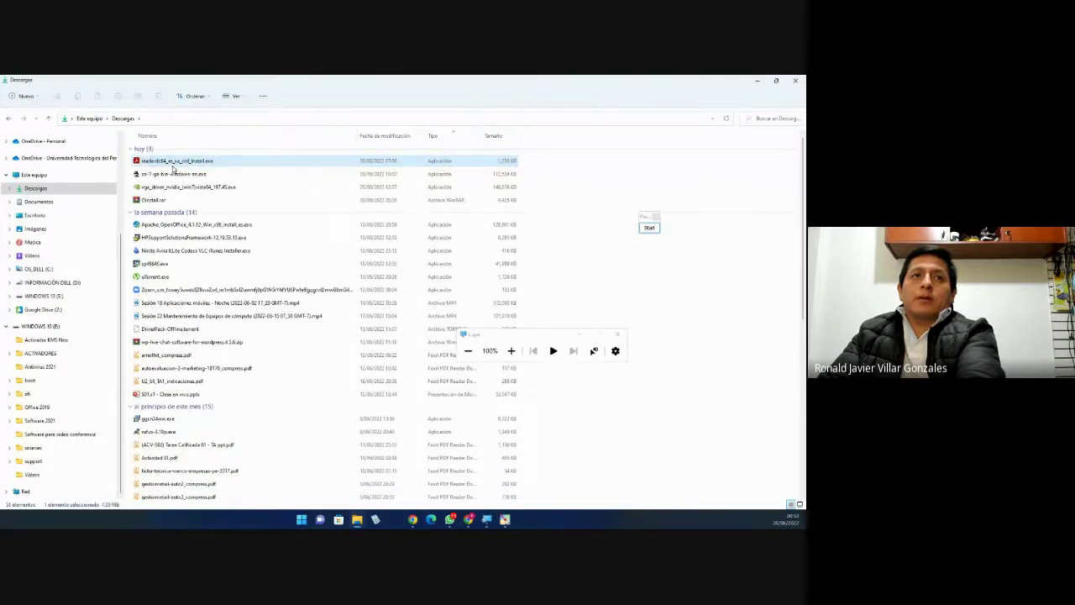
{"action": "key", "text": "Delete"}
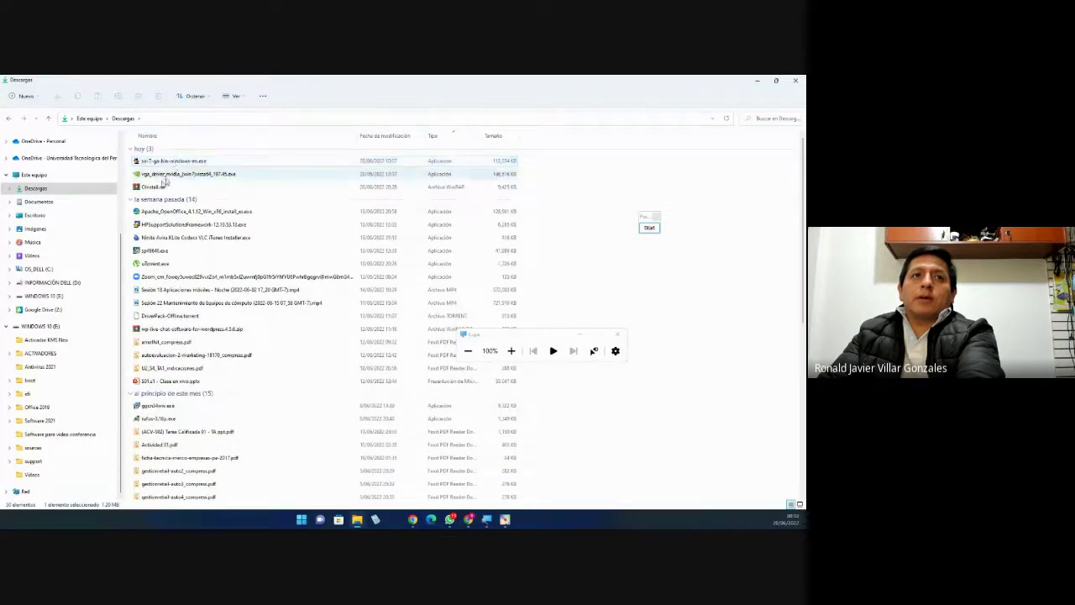
Choose to open OInstall.rar with another application and look for a program elsewhere on the computer
{"action": "left_click", "coordinate": [155, 186]}
{"action": "left_click_drag", "start_coordinate": [156, 186], "coordinate": [710, 434]}
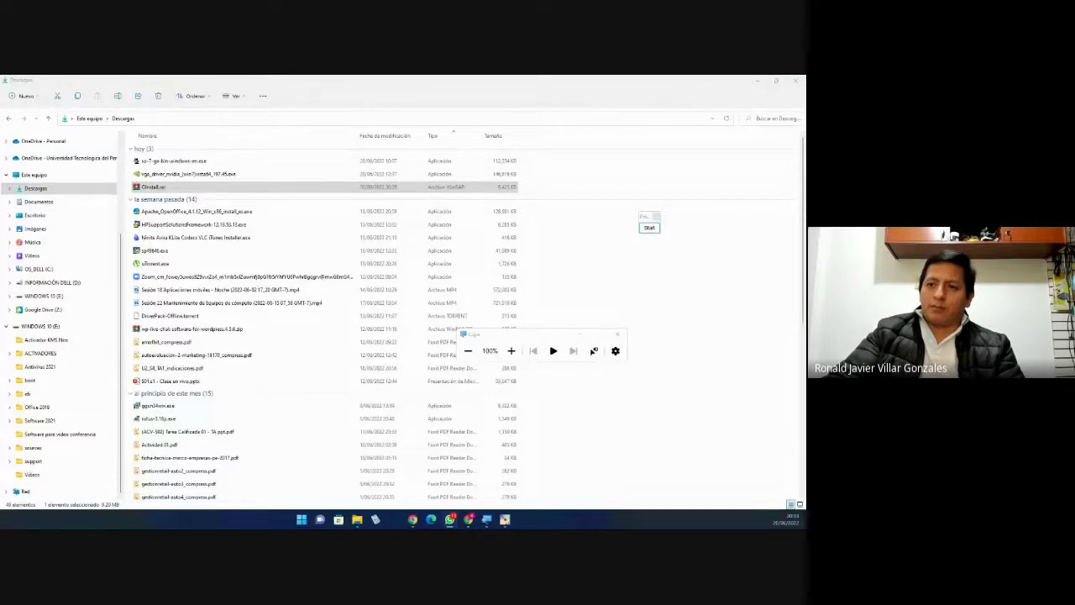
{"action": "key", "text": "alt+Tab"}
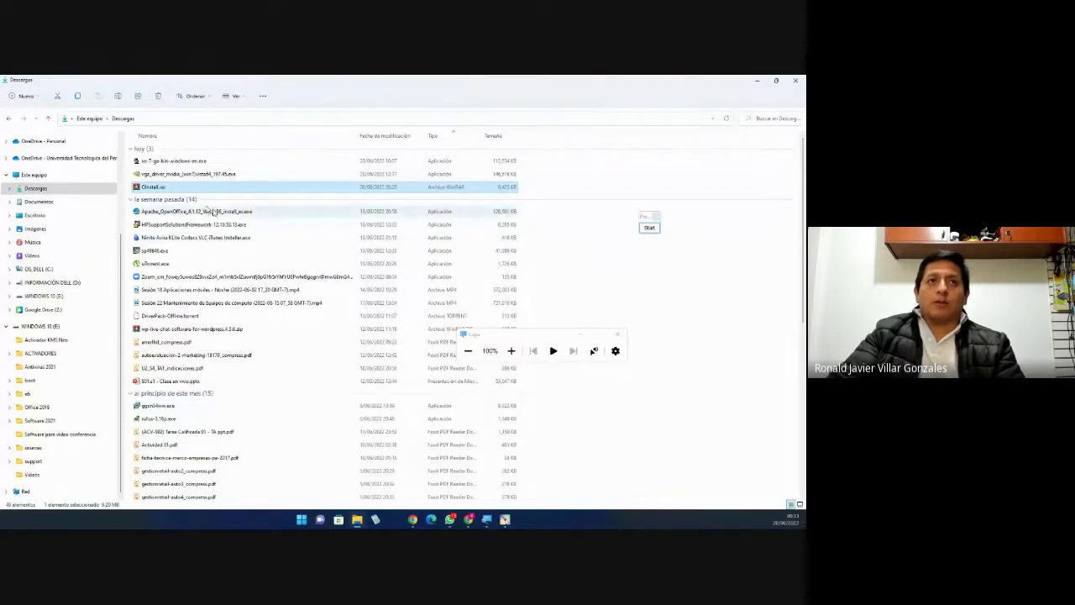
{"action": "right_click", "coordinate": [148, 191]}
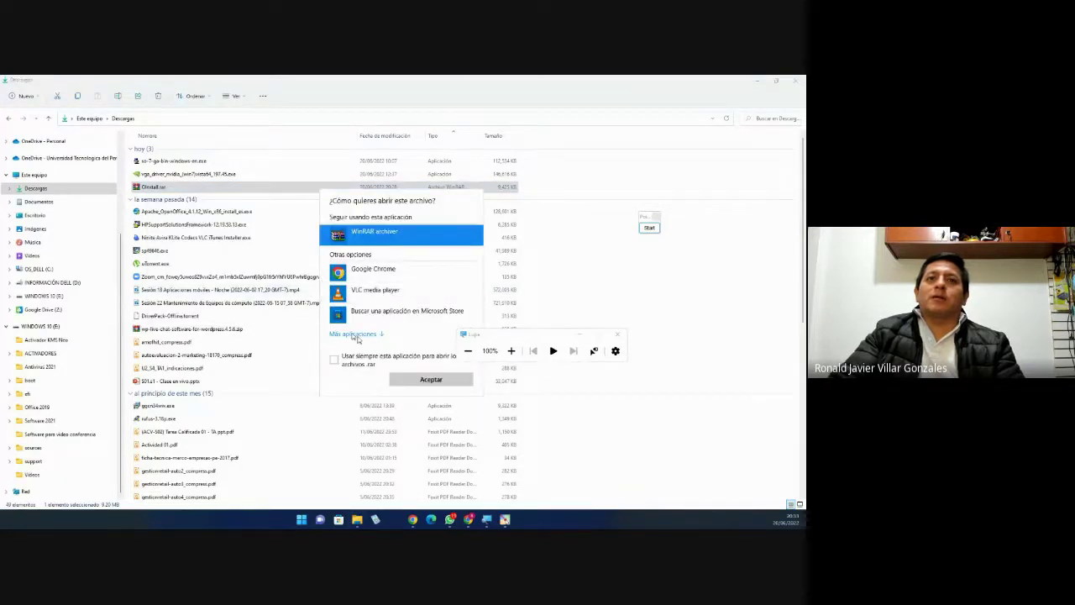
{"action": "left_click", "coordinate": [380, 333]}
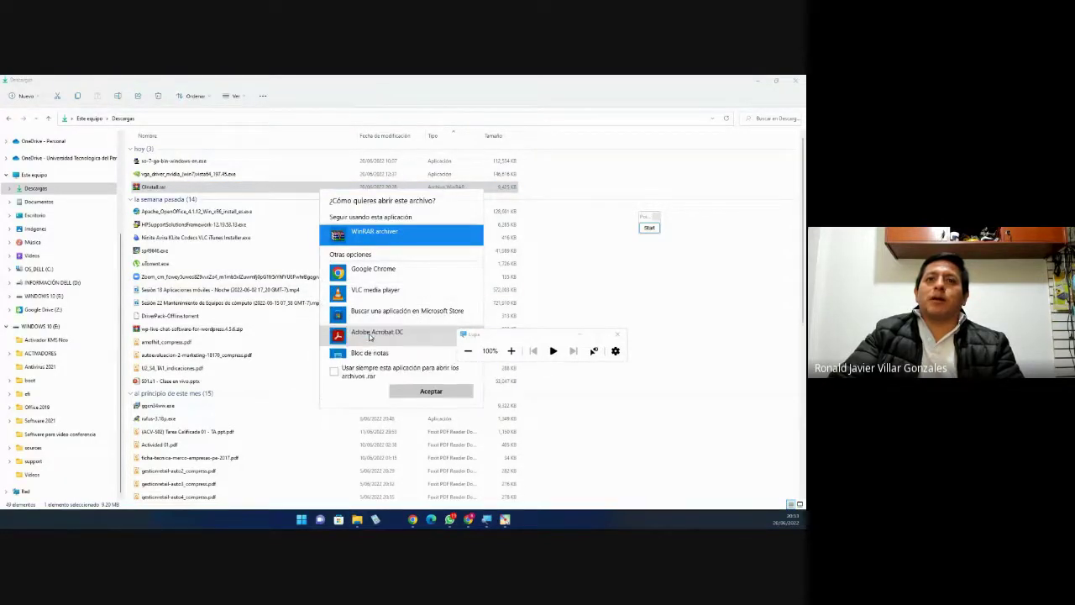
{"action": "scroll", "coordinate": [386, 323], "scroll_direction": "down", "scroll_amount": 1}
{"action": "scroll", "coordinate": [386, 324], "scroll_direction": "down", "scroll_amount": 5}
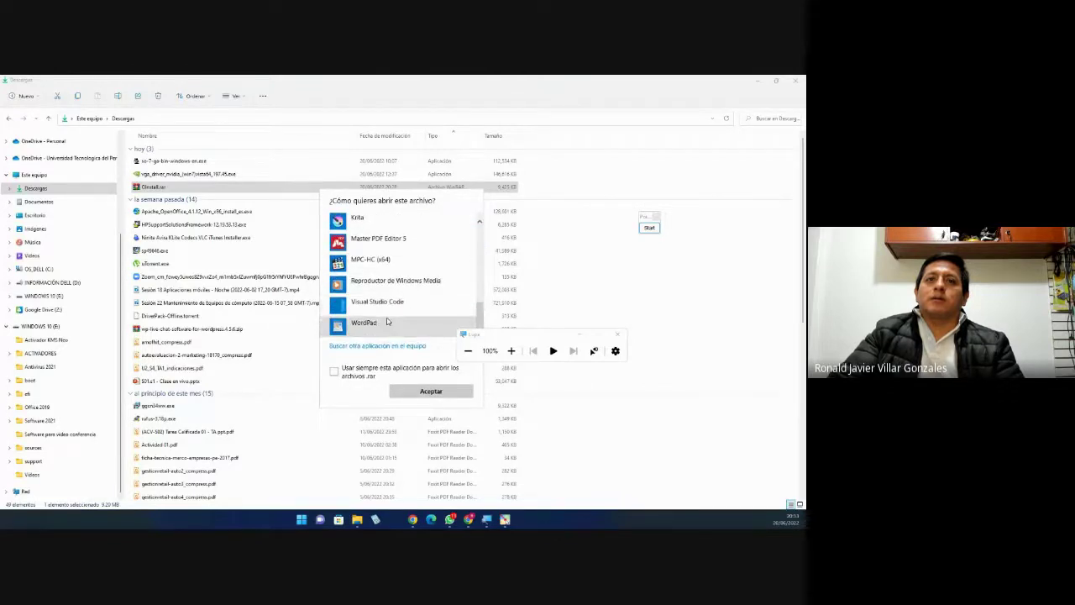
{"action": "left_click", "coordinate": [384, 345]}
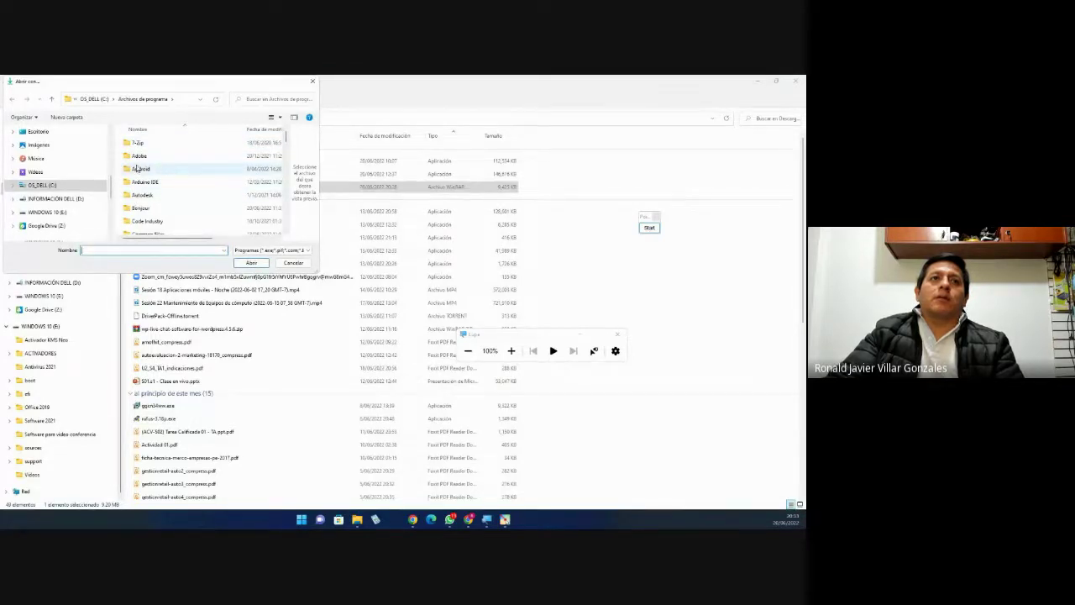
Pick peazip.exe from the PeaZip program folder as the application for opening OInstall.rar
{"action": "left_click", "coordinate": [140, 169]}
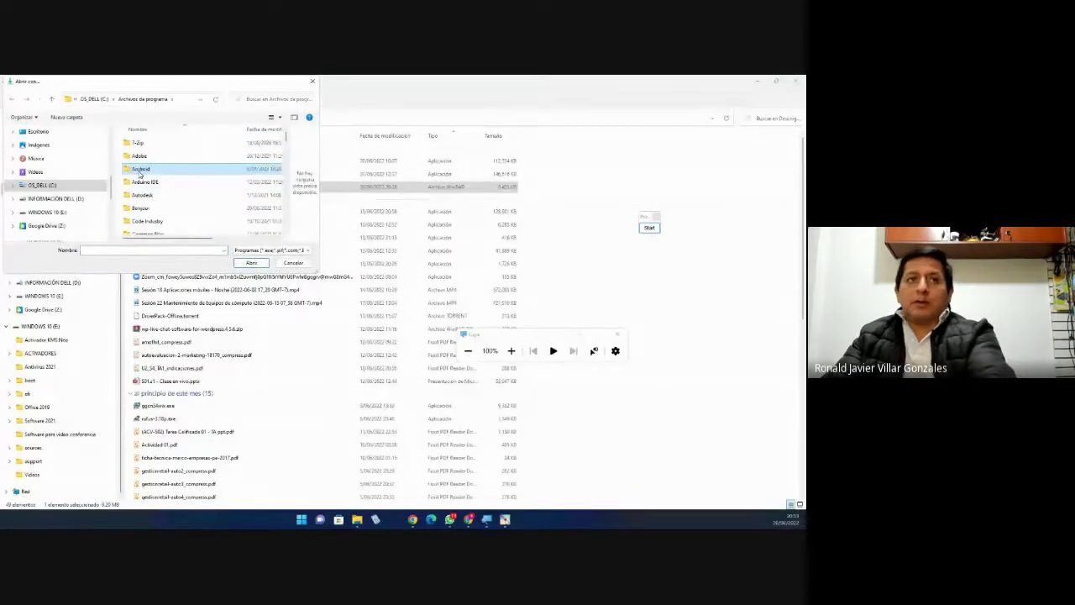
{"action": "key", "text": "p"}
{"action": "left_click", "coordinate": [140, 155]}
{"action": "double_click", "coordinate": [141, 155]}
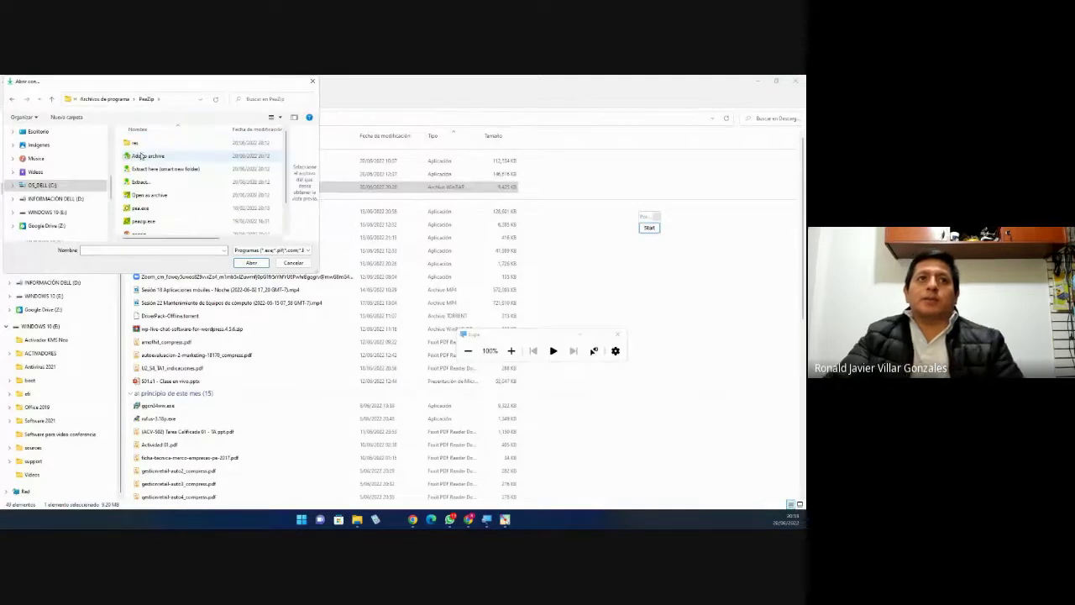
{"action": "left_click", "coordinate": [140, 222]}
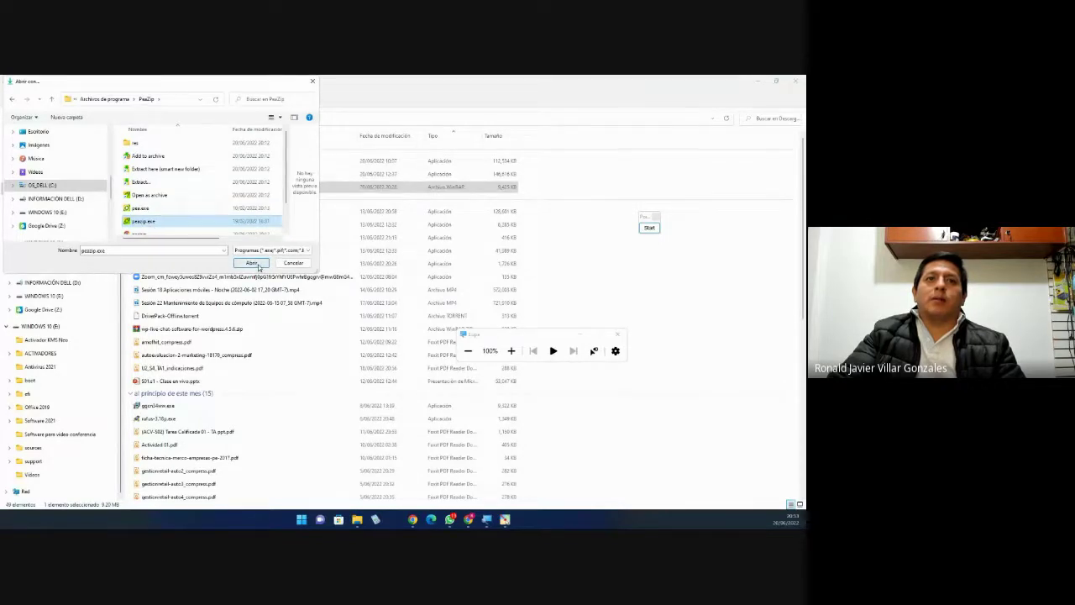
{"action": "left_click", "coordinate": [253, 264]}
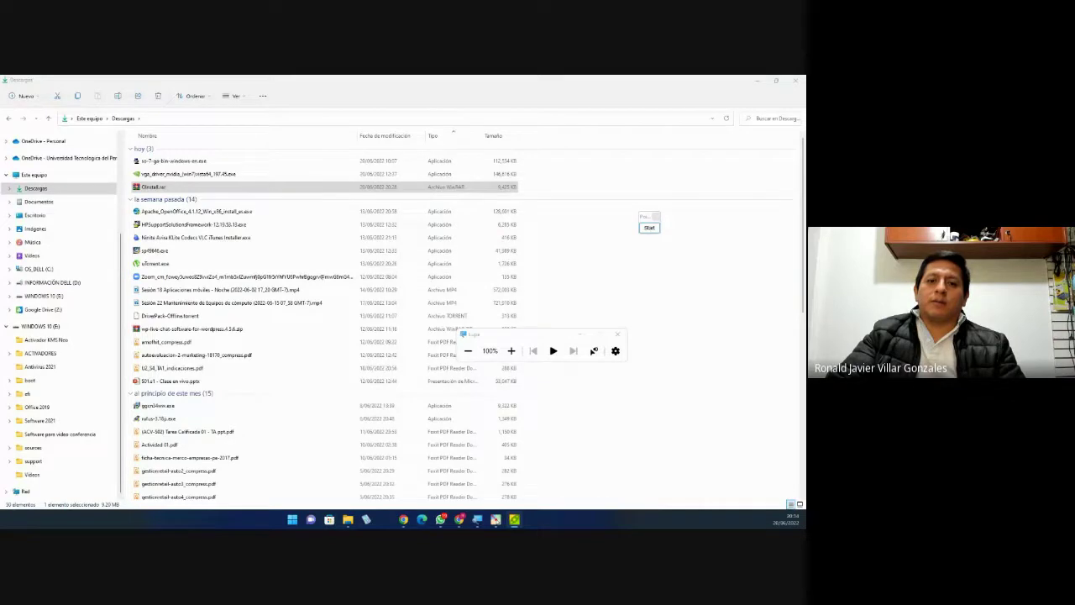
Sort the files in the Descargas folder by modification date
{"action": "left_click", "coordinate": [167, 188]}
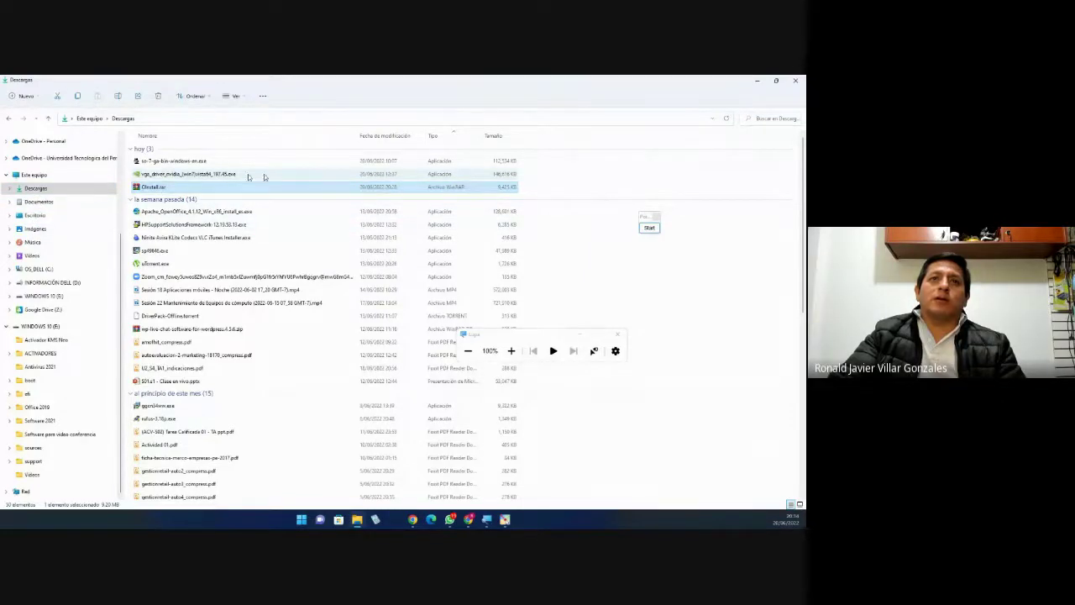
{"action": "left_click", "coordinate": [384, 163]}
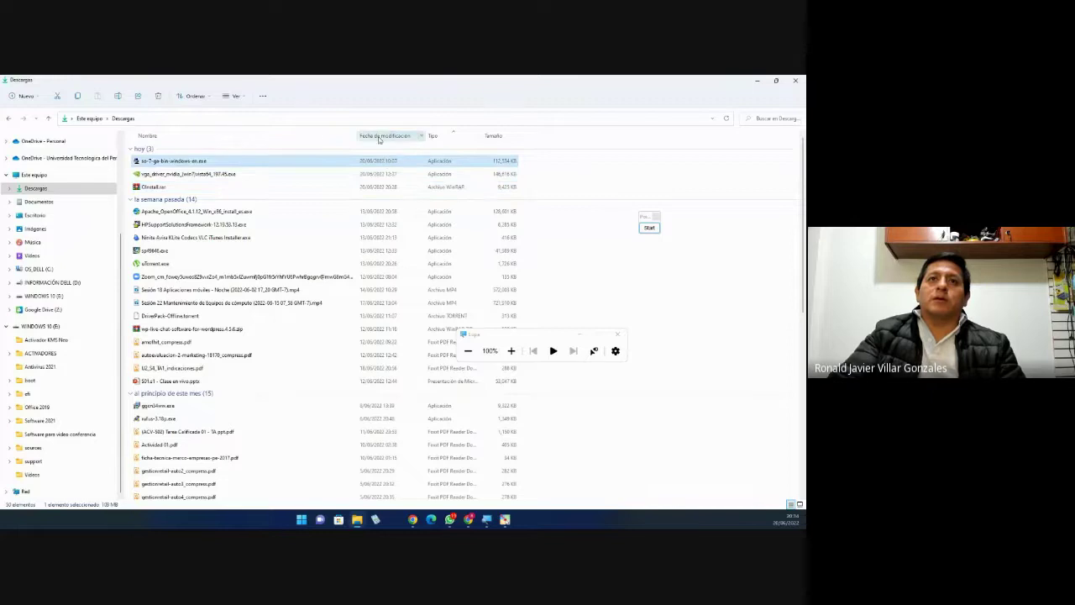
{"action": "left_click", "coordinate": [379, 136]}
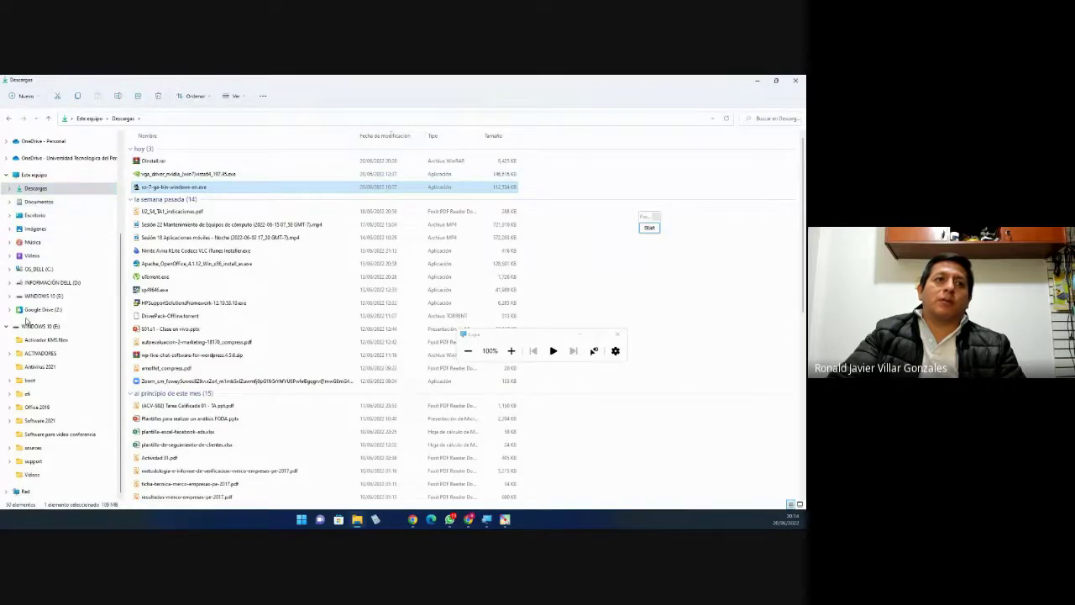
Look through the files and folders in the Escritorio folder
{"action": "left_click", "coordinate": [36, 215]}
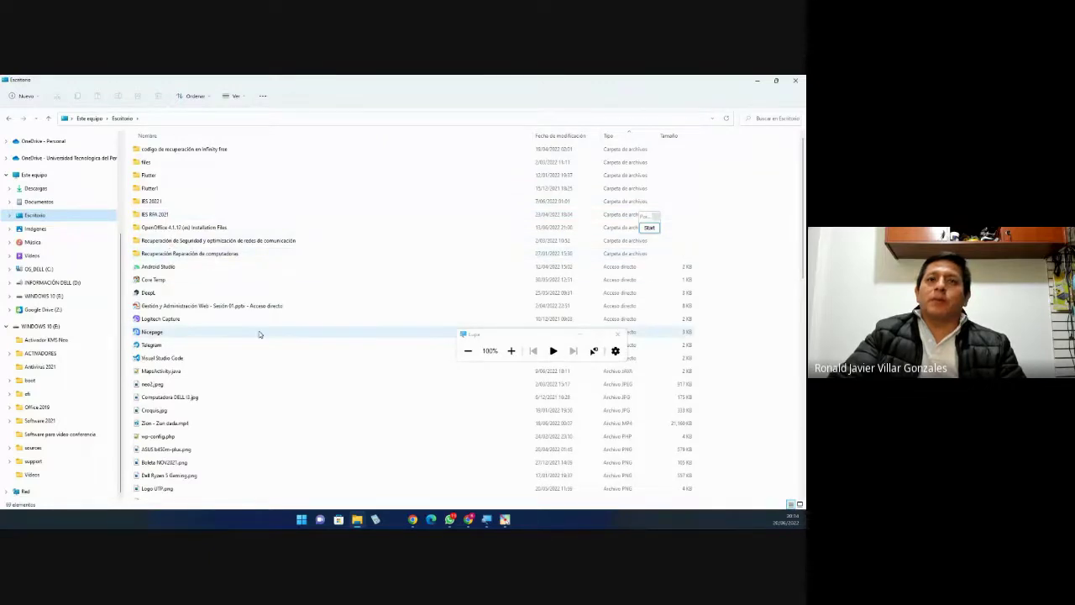
{"action": "scroll", "coordinate": [260, 334], "scroll_direction": "down", "scroll_amount": 5}
{"action": "scroll", "coordinate": [260, 335], "scroll_direction": "down", "scroll_amount": 9}
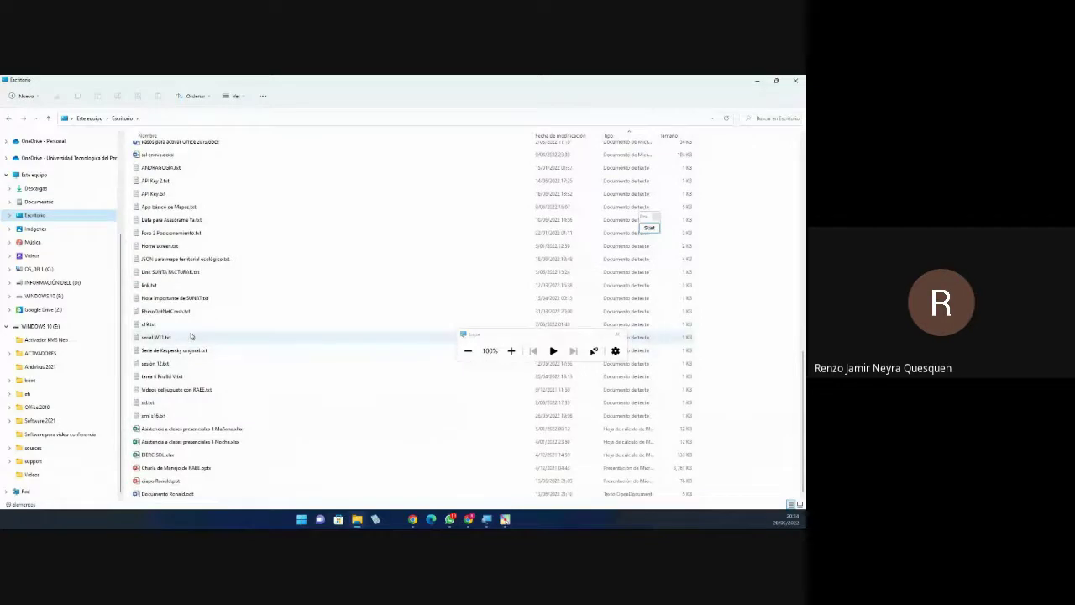
{"action": "scroll", "coordinate": [192, 336], "scroll_direction": "up", "scroll_amount": 4}
{"action": "scroll", "coordinate": [191, 337], "scroll_direction": "down", "scroll_amount": 4}
{"action": "scroll", "coordinate": [191, 336], "scroll_direction": "up", "scroll_amount": 4}
{"action": "scroll", "coordinate": [192, 336], "scroll_direction": "up", "scroll_amount": 8}
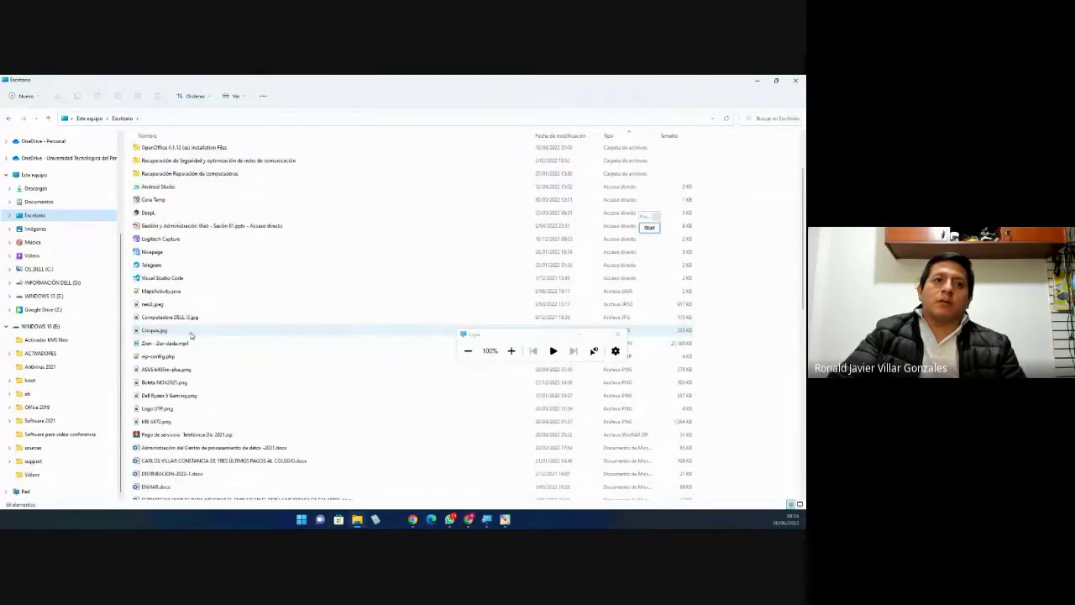
{"action": "left_click", "coordinate": [156, 292]}
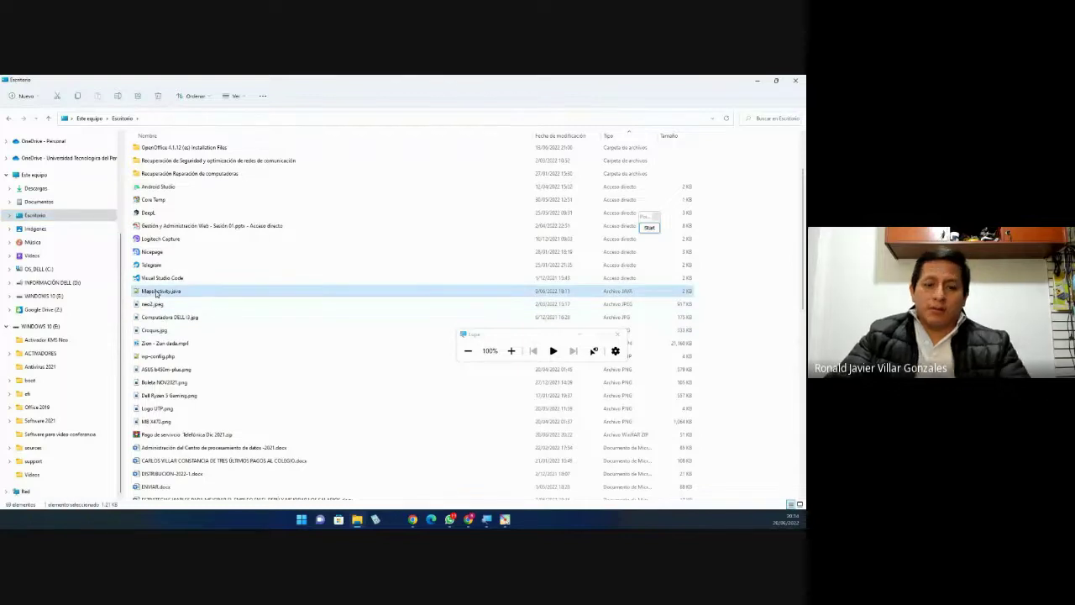
{"action": "key", "text": "Home"}
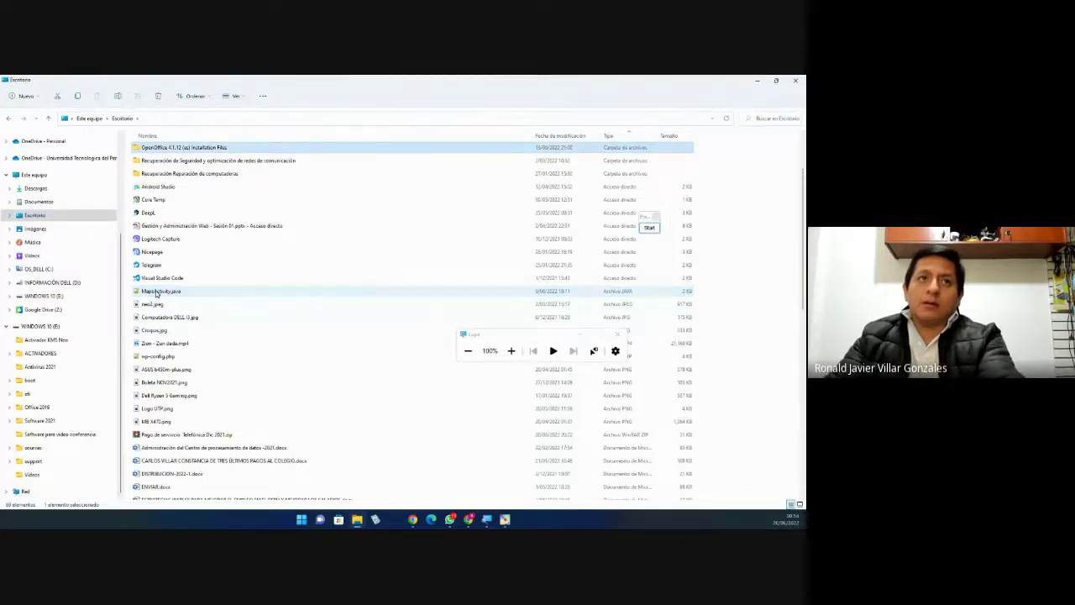
Return to the Descargas folder and open OInstall.rar with PeaZip, file and archive manager
{"action": "left_click", "coordinate": [44, 189]}
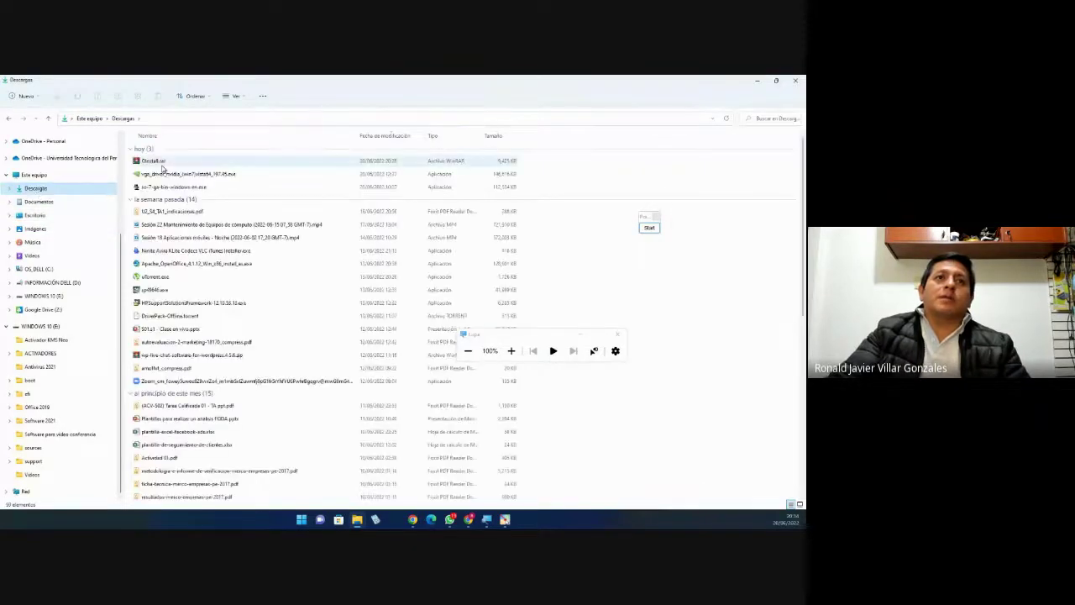
{"action": "left_click", "coordinate": [157, 163]}
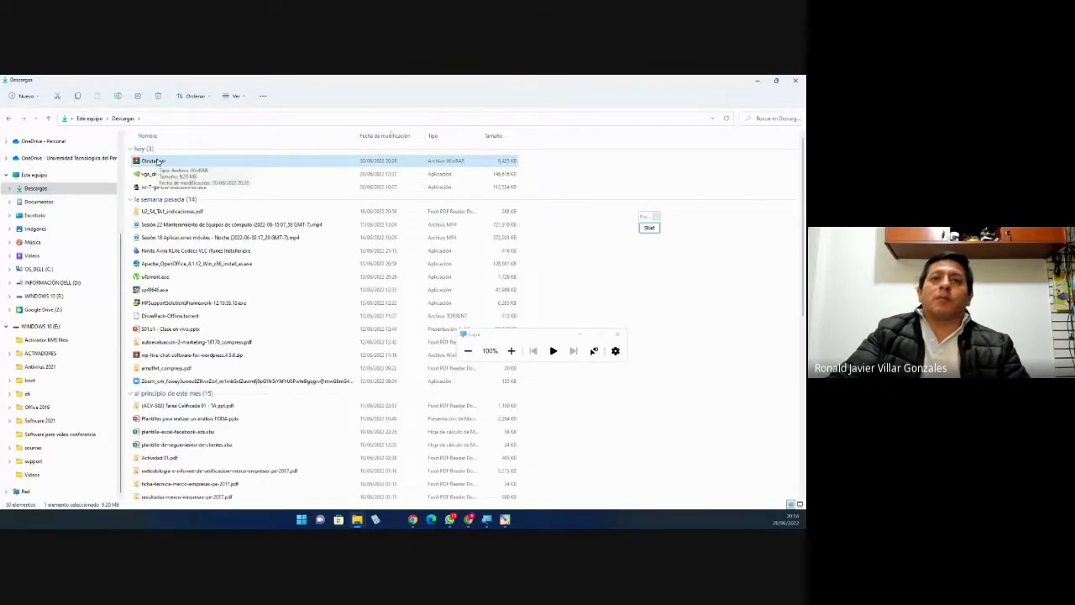
{"action": "right_click", "coordinate": [158, 163]}
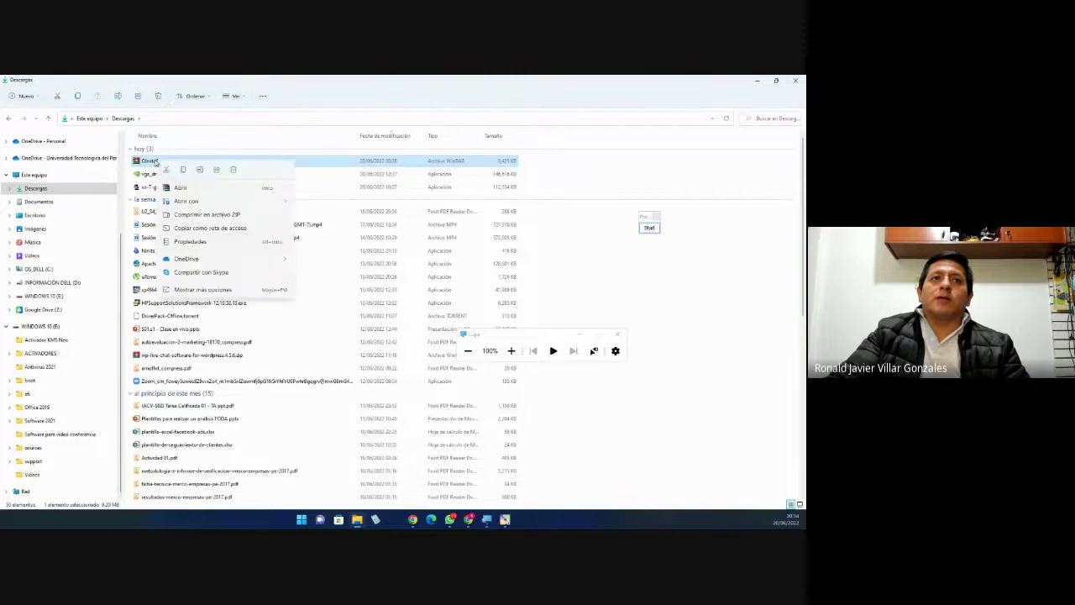
{"action": "mouse_move", "coordinate": [207, 203]}
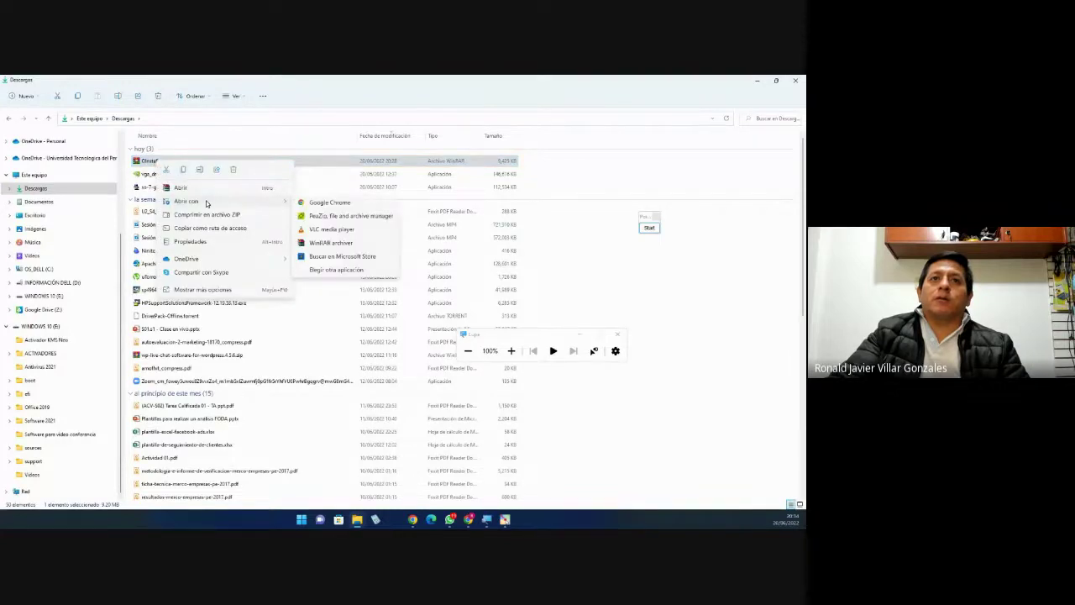
{"action": "left_click", "coordinate": [346, 218]}
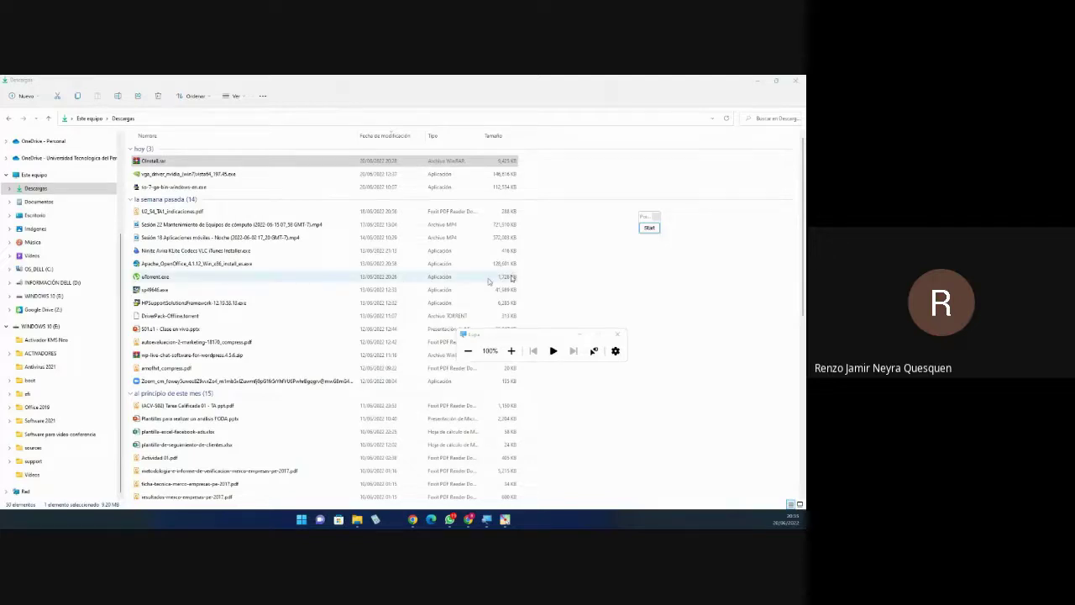
Clear the desktop by closing the Descargas folder, minimizing the Meet window and dismissing its presenting notification
{"action": "left_click", "coordinate": [797, 83]}
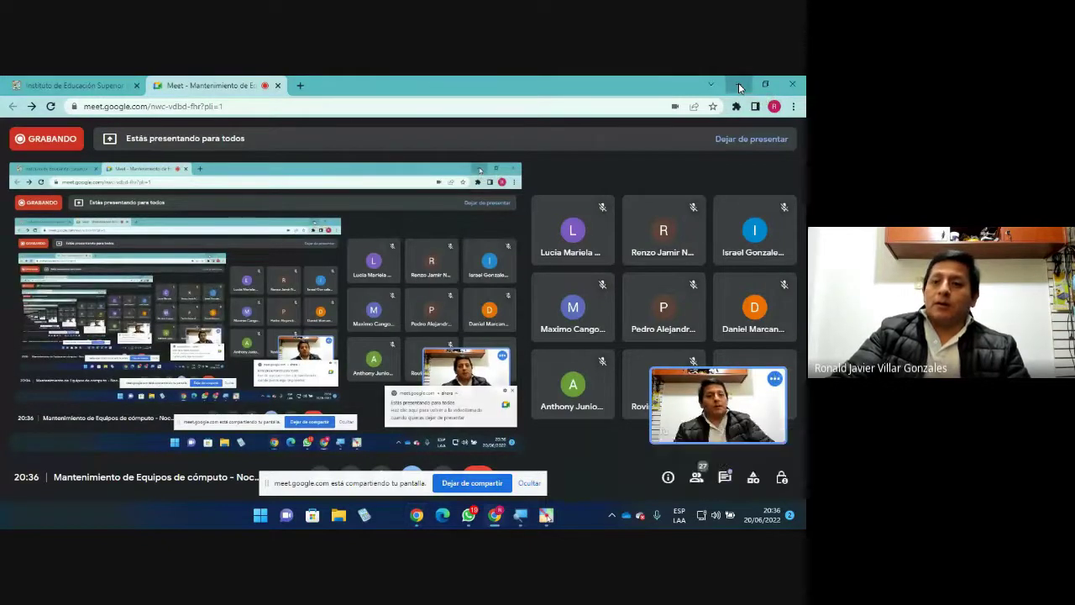
{"action": "left_click", "coordinate": [739, 86]}
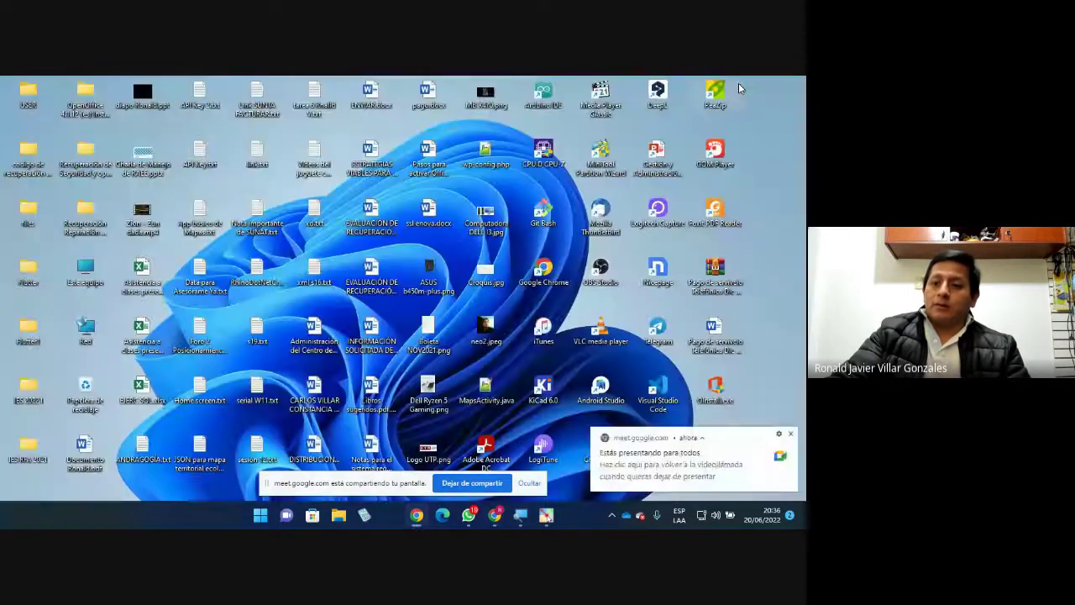
{"action": "left_click", "coordinate": [792, 434]}
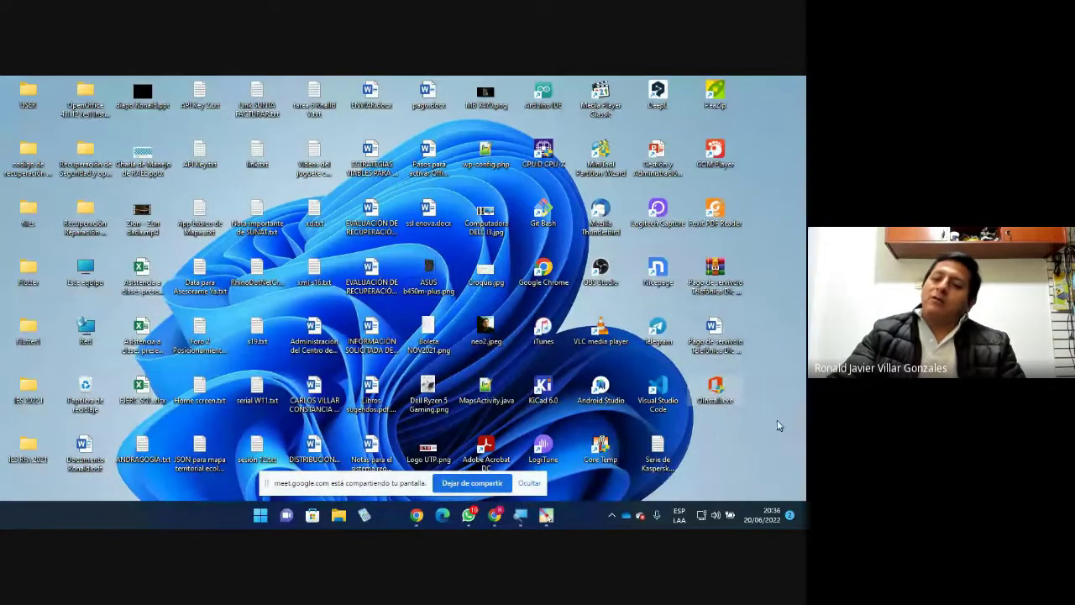
Run OInstall.exe from the desktop as administrator
{"action": "right_click", "coordinate": [712, 386]}
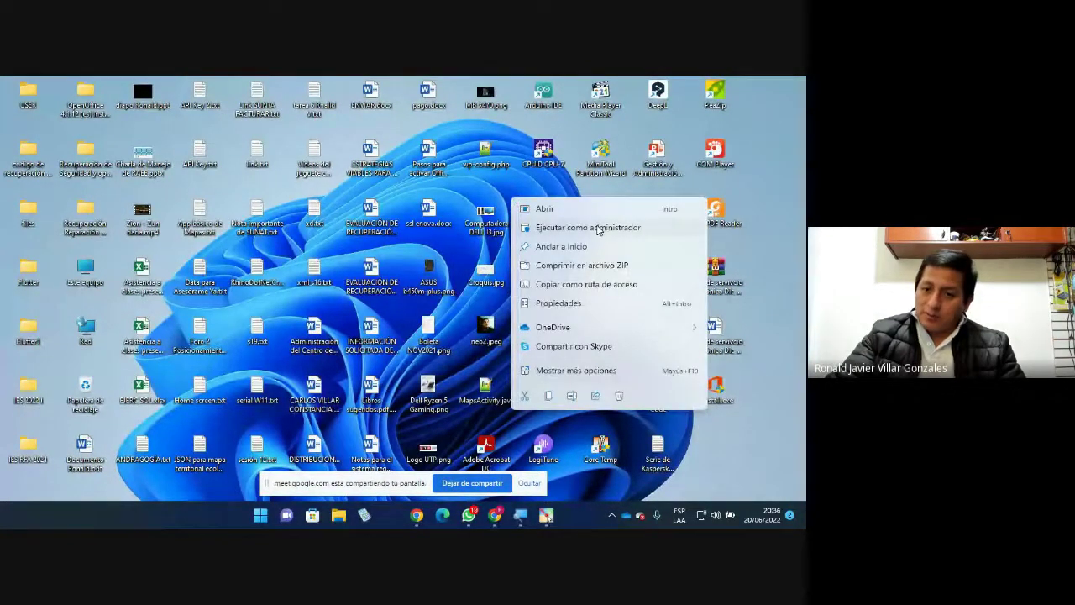
{"action": "left_click", "coordinate": [728, 417]}
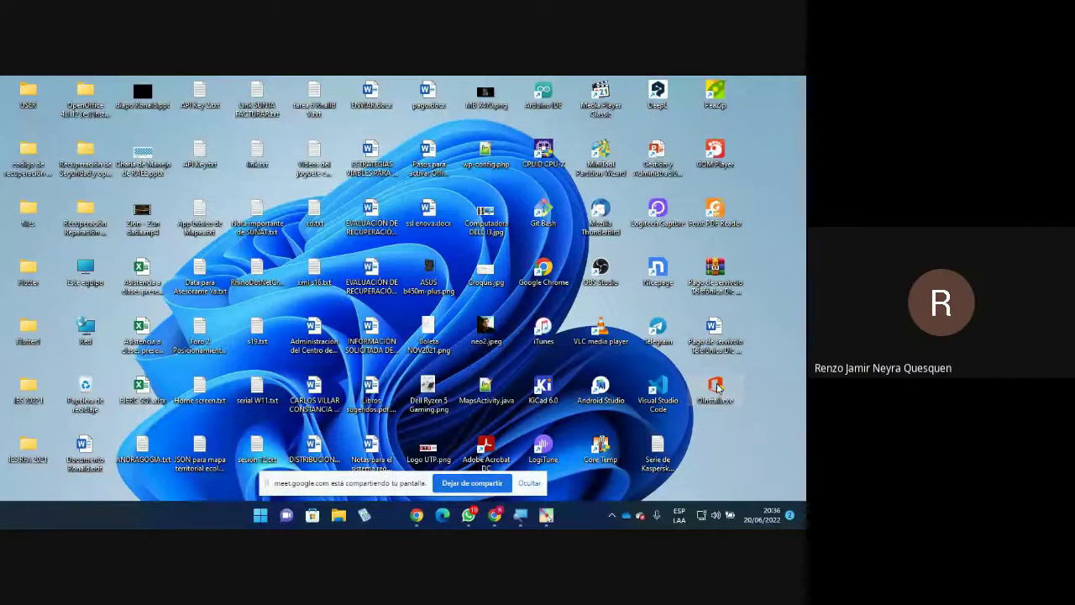
{"action": "right_click", "coordinate": [716, 388]}
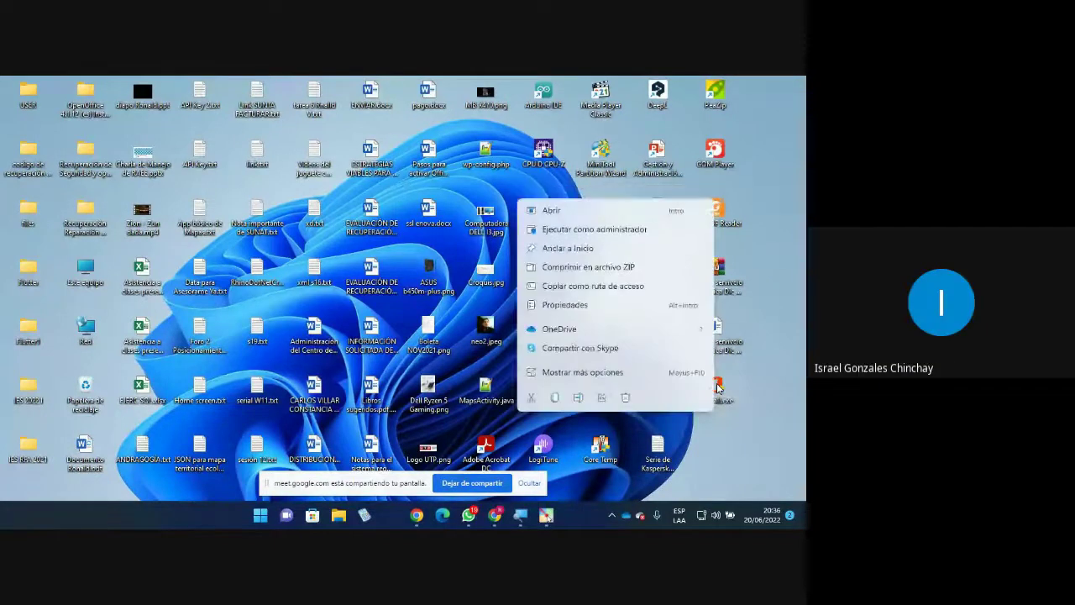
{"action": "left_click", "coordinate": [579, 284]}
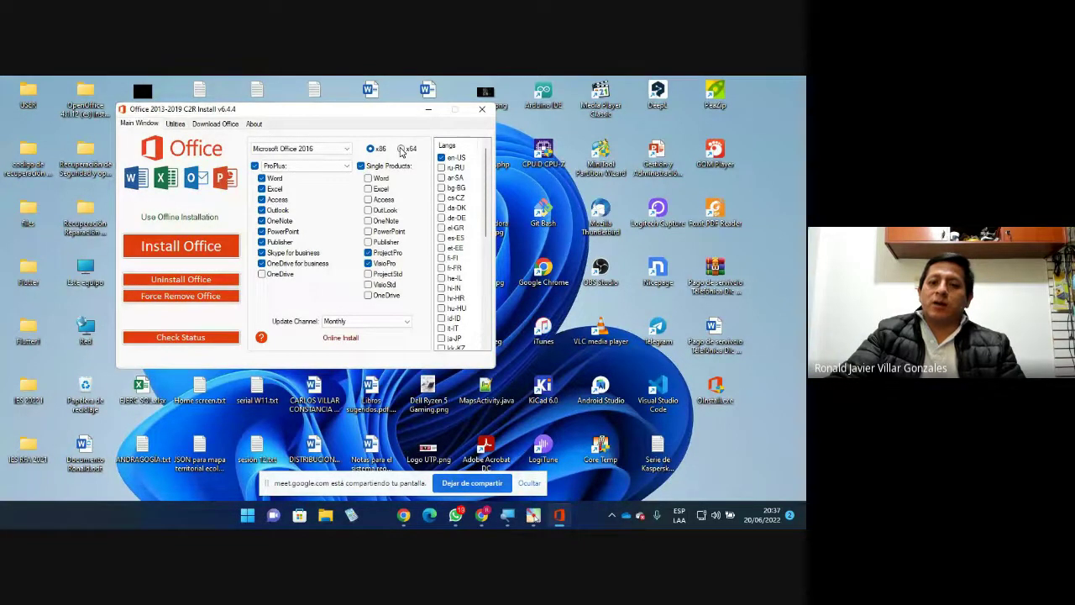
Set the Office installation to x64 and switch the language from en-US to es-ES
{"action": "left_click", "coordinate": [402, 148]}
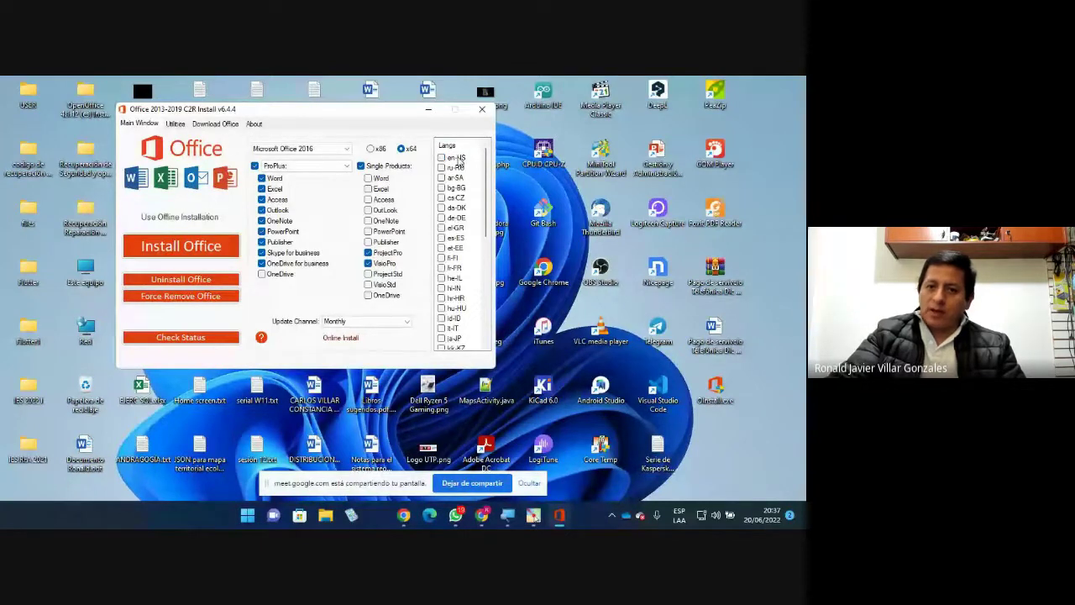
{"action": "mouse_move", "coordinate": [484, 177]}
{"action": "left_mouse_down"}
{"action": "mouse_move", "coordinate": [494, 286]}
{"action": "mouse_move", "coordinate": [498, 190]}
{"action": "left_mouse_up"}
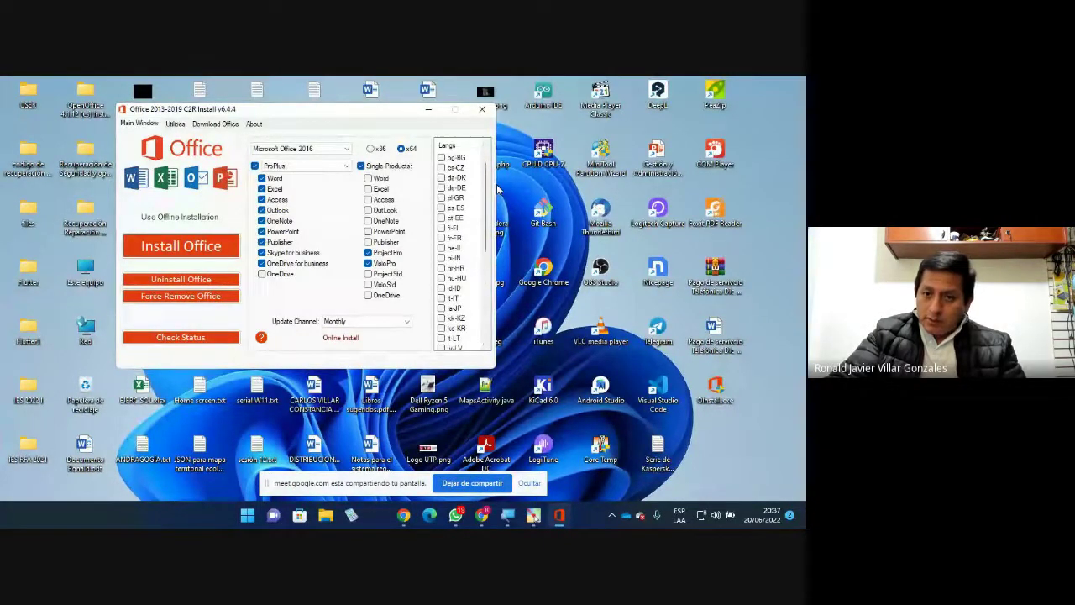
{"action": "left_click", "coordinate": [442, 207]}
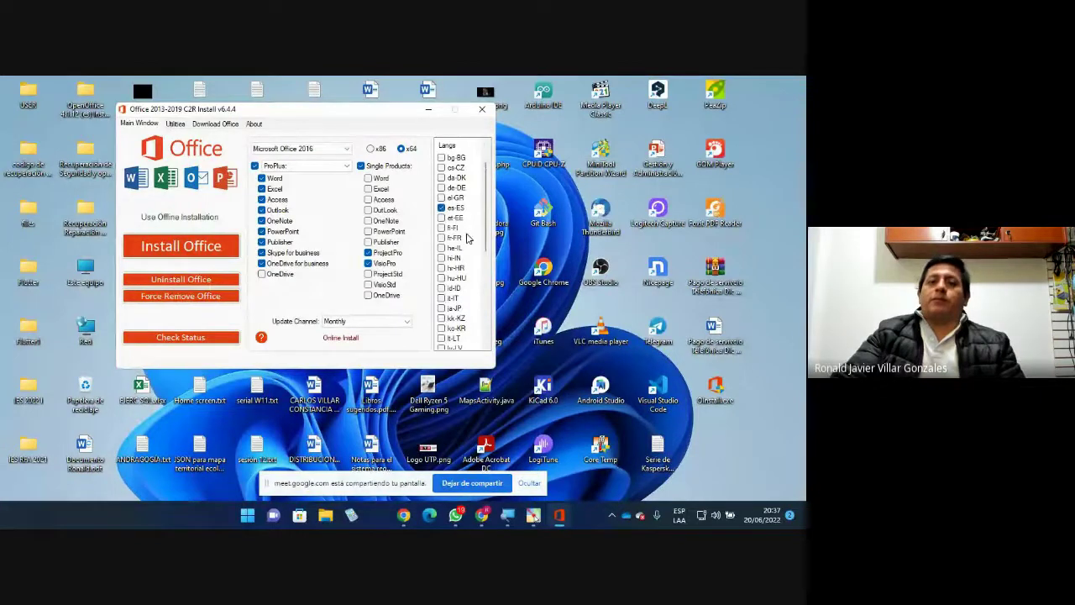
Choose Microsoft Office 2019 and exclude Skype for business and OneDrive for business from the ProPlus 2019 applications
{"action": "left_click", "coordinate": [311, 148]}
{"action": "left_click", "coordinate": [315, 175]}
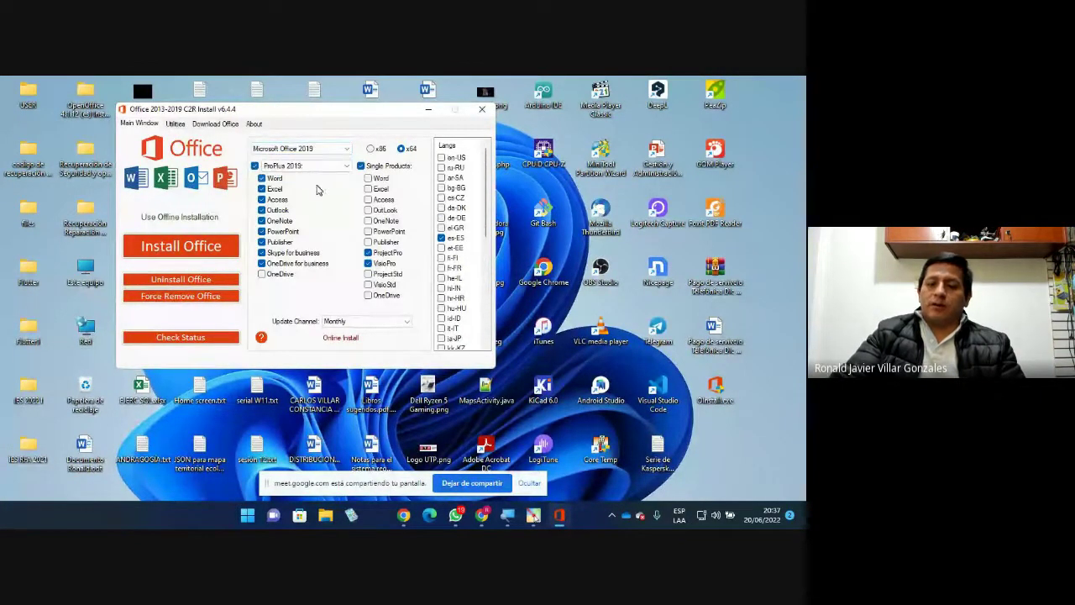
{"action": "left_click", "coordinate": [529, 486]}
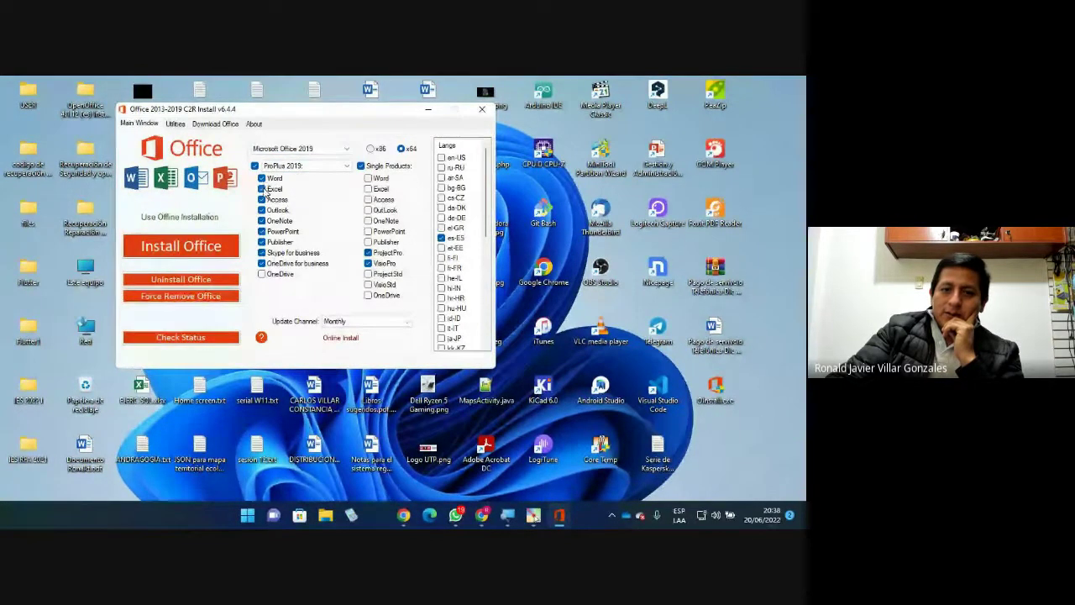
{"action": "left_click", "coordinate": [262, 253]}
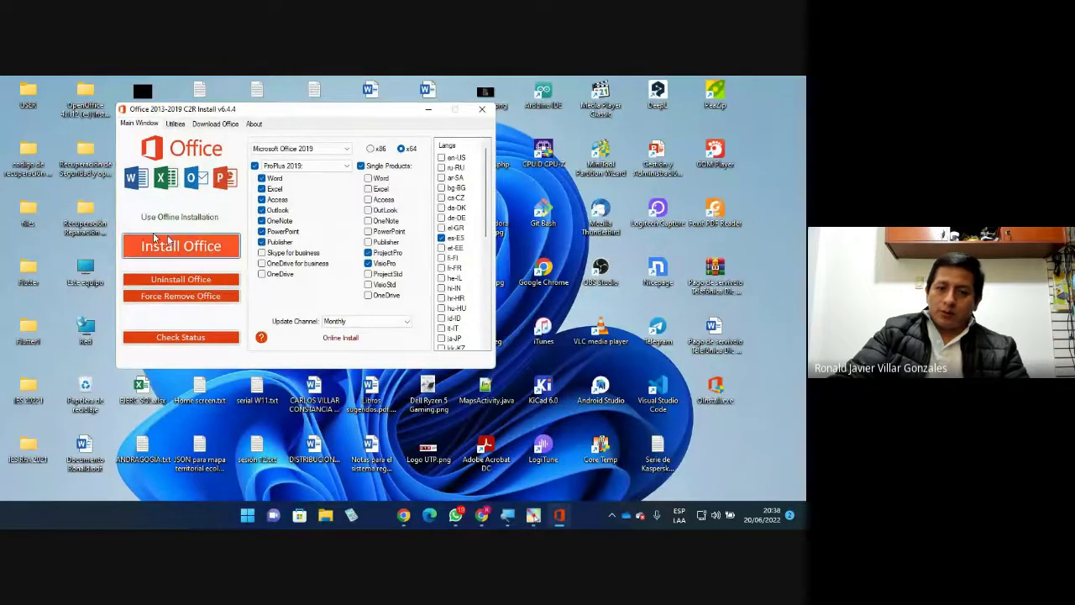
Look through the folders on the INFORMACIÓN DELL (D:) drive for Office installation files
{"action": "double_click", "coordinate": [85, 270]}
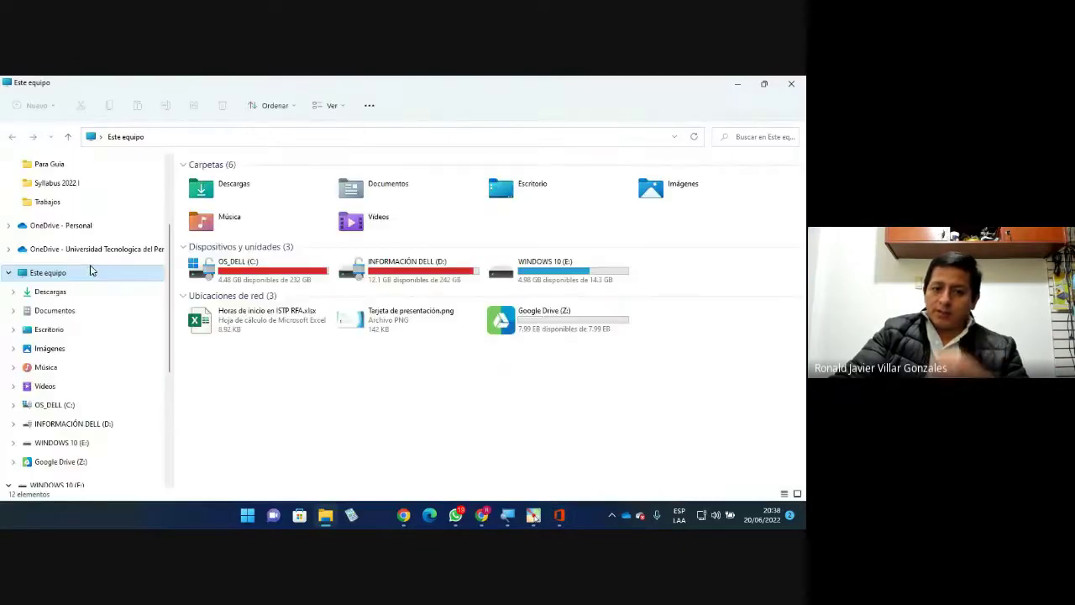
{"action": "double_click", "coordinate": [378, 269]}
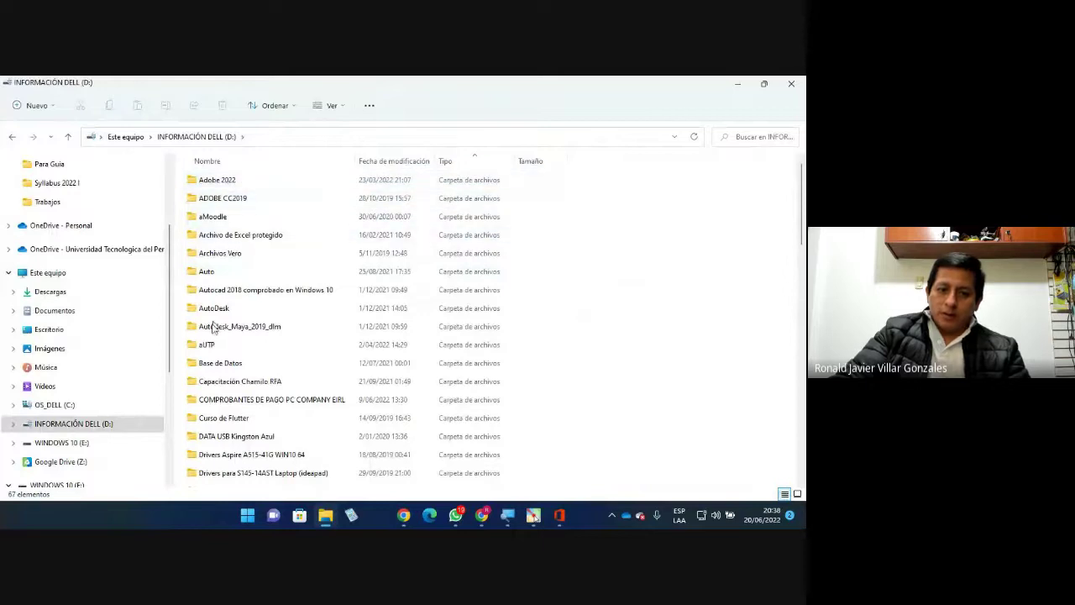
{"action": "scroll", "coordinate": [240, 319], "scroll_direction": "down", "scroll_amount": 2}
{"action": "scroll", "coordinate": [239, 320], "scroll_direction": "down", "scroll_amount": 2}
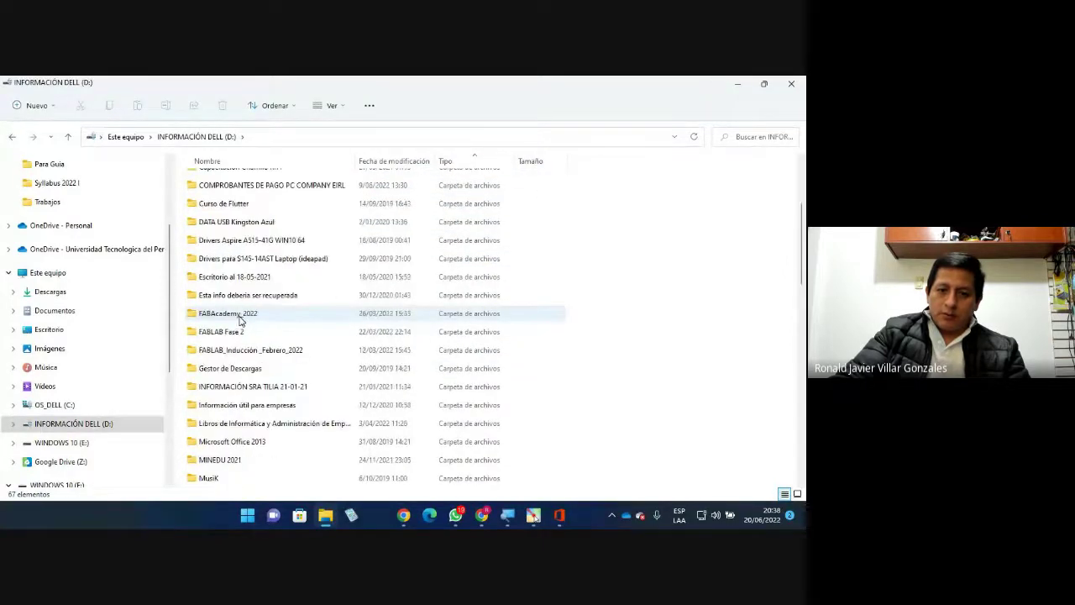
{"action": "left_click", "coordinate": [245, 443]}
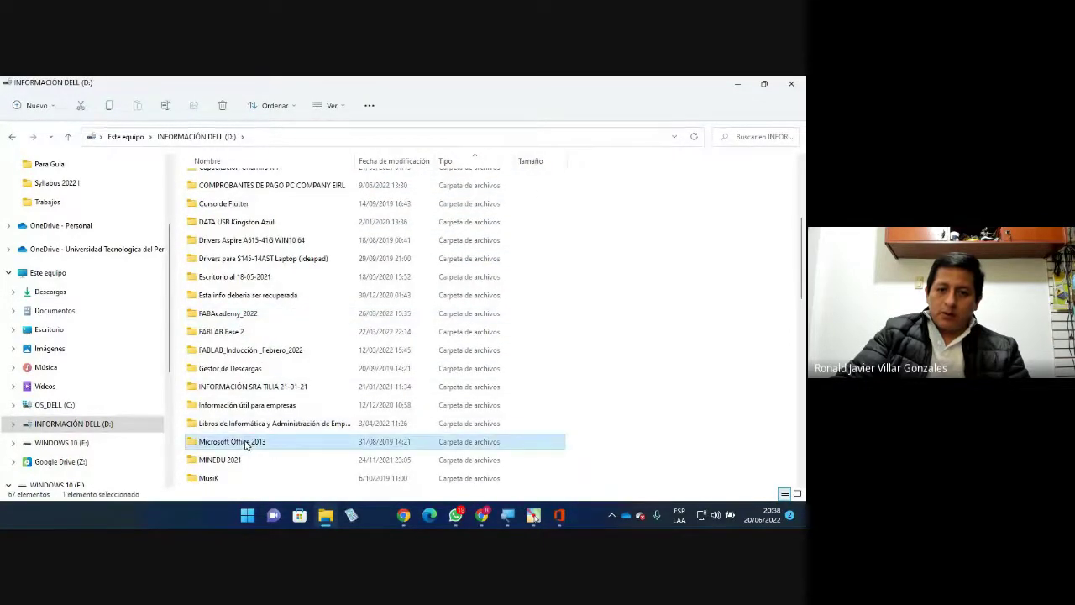
{"action": "scroll", "coordinate": [250, 343], "scroll_direction": "up", "scroll_amount": 3}
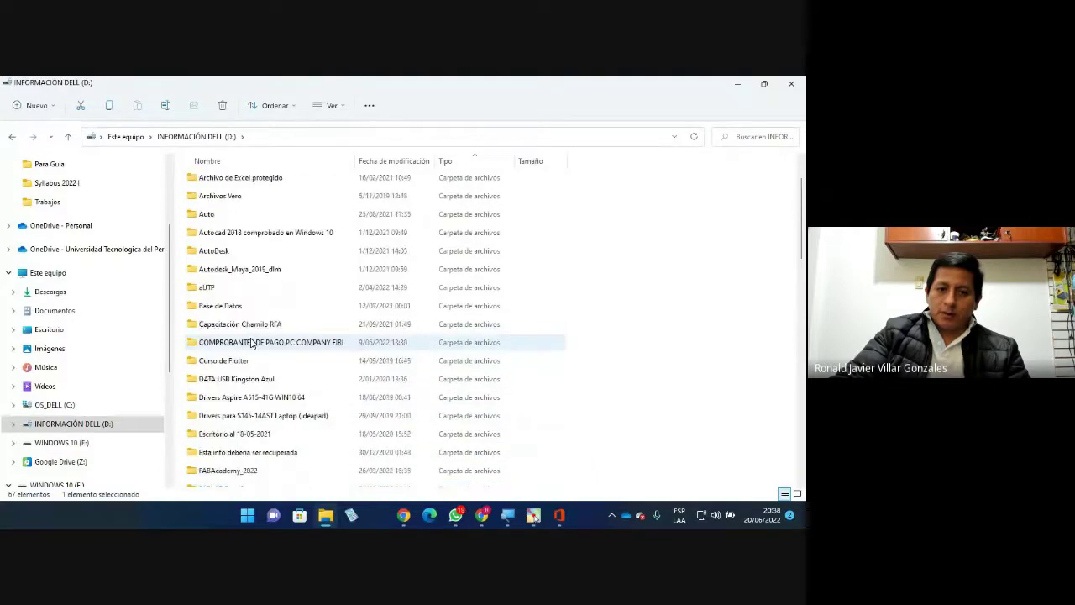
{"action": "scroll", "coordinate": [250, 343], "scroll_direction": "up", "scroll_amount": 1}
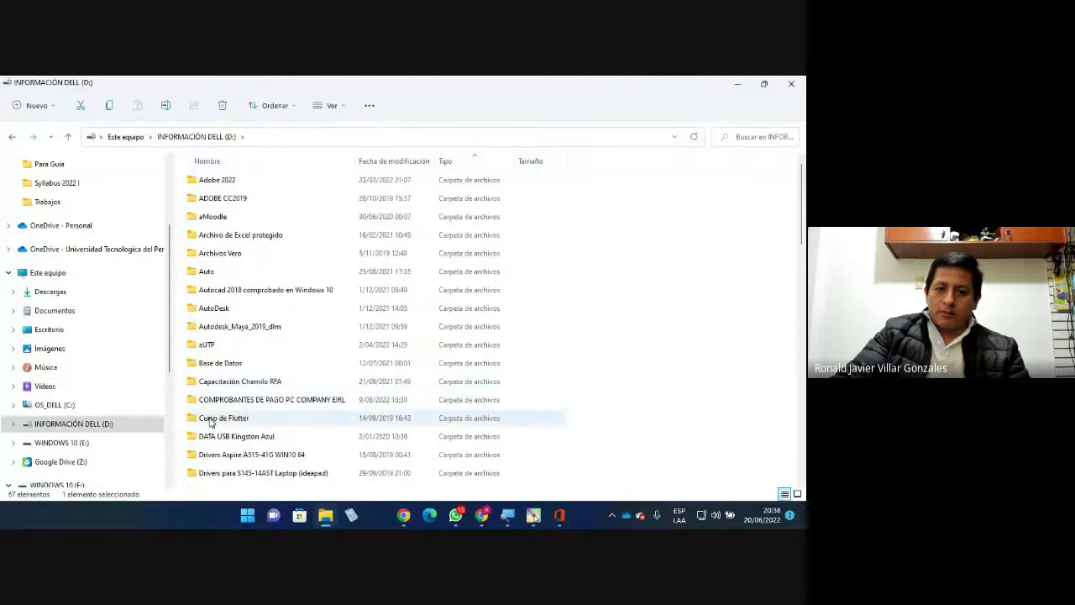
{"action": "scroll", "coordinate": [238, 427], "scroll_direction": "down", "scroll_amount": 3}
{"action": "scroll", "coordinate": [239, 427], "scroll_direction": "up", "scroll_amount": 3}
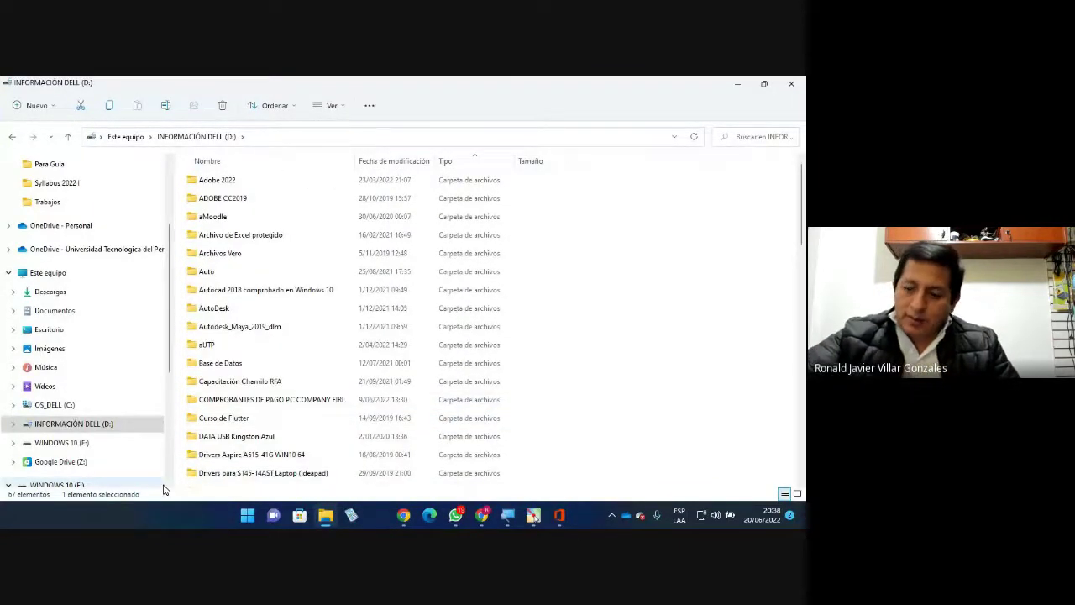
{"action": "scroll", "coordinate": [163, 470], "scroll_direction": "up", "scroll_amount": 1}
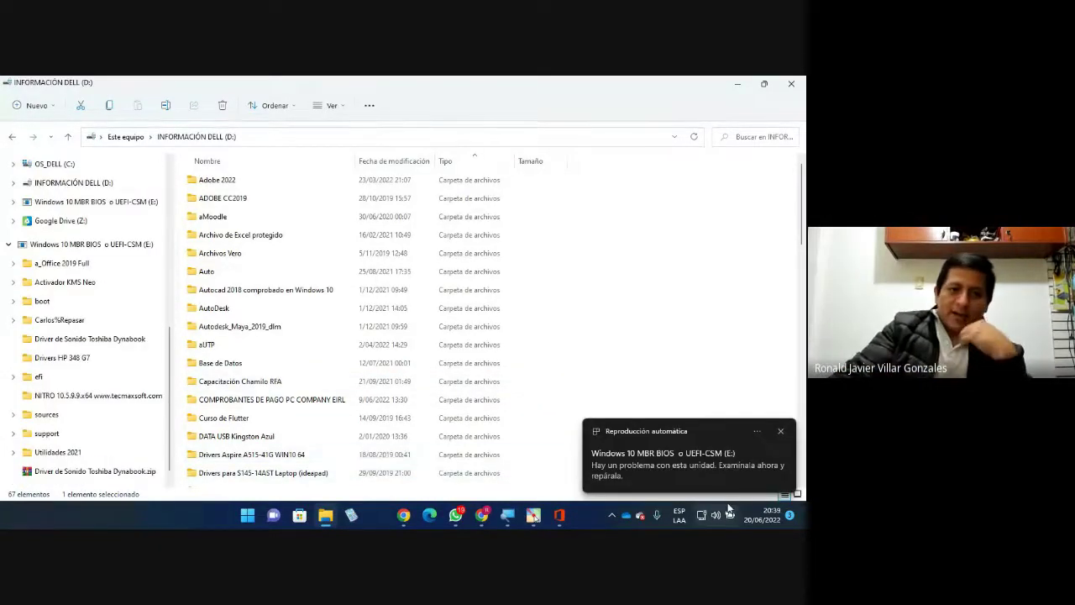
Open the a_Office 2019 Full folder on the Windows 10 MBR BIOS o UEFI-CSM (E:) drive
{"action": "scroll", "coordinate": [168, 361], "scroll_direction": "up", "scroll_amount": 4}
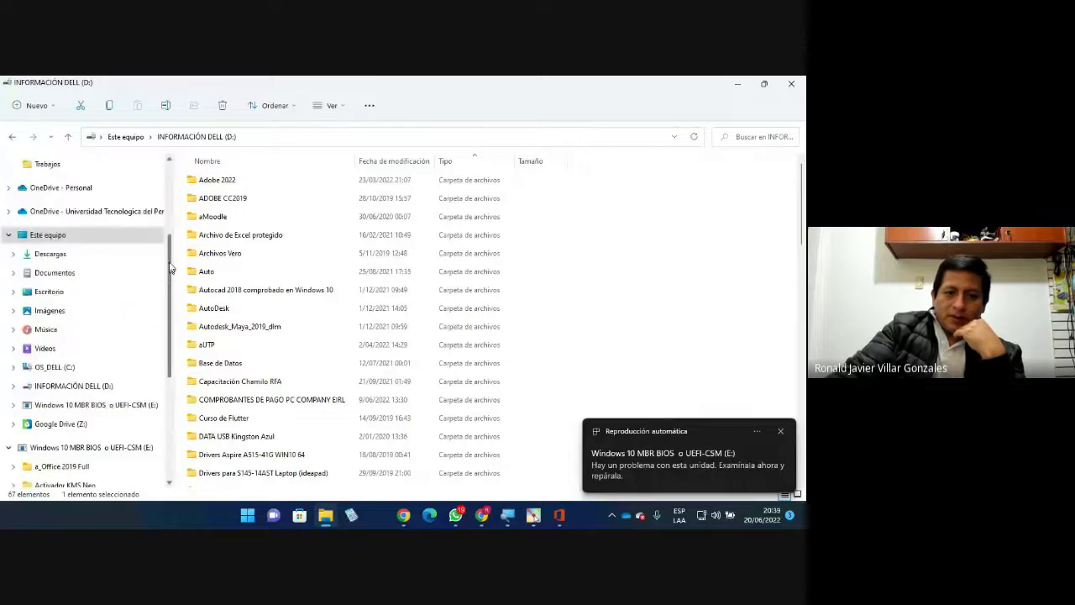
{"action": "left_click", "coordinate": [54, 255]}
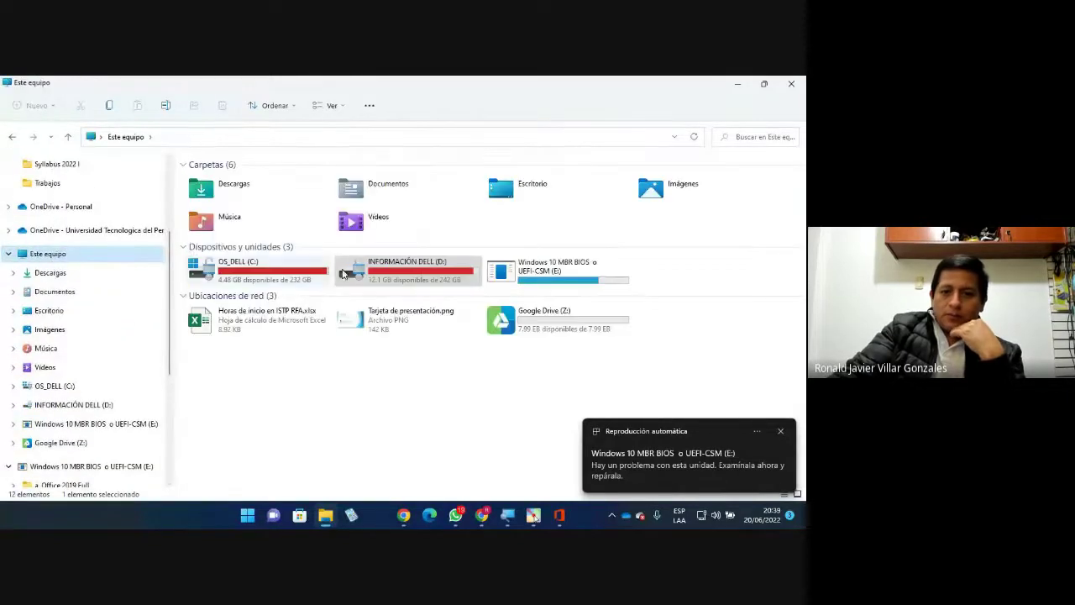
{"action": "left_click", "coordinate": [386, 265]}
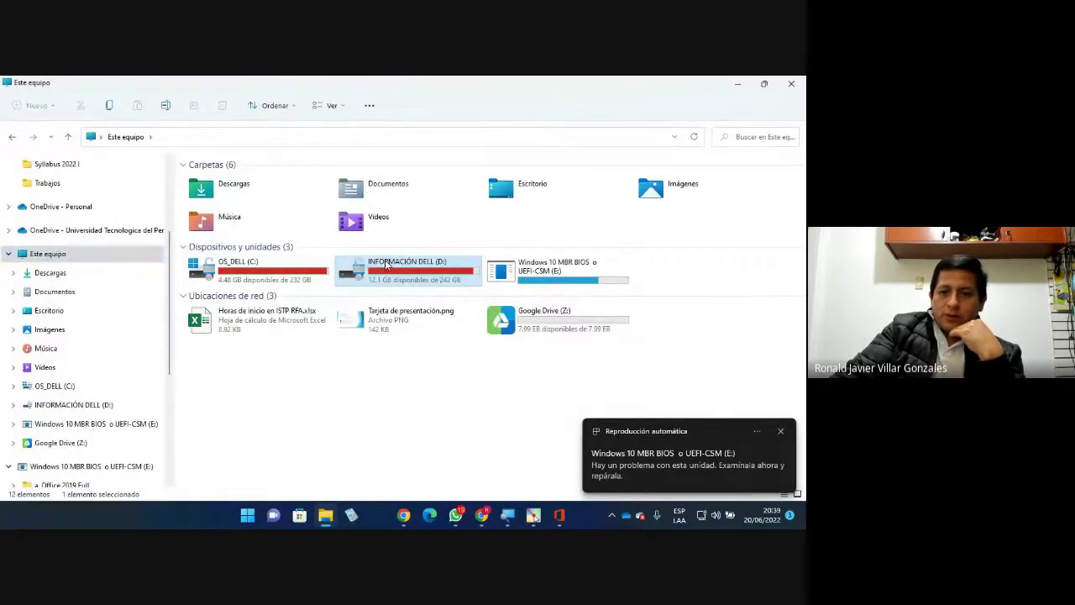
{"action": "double_click", "coordinate": [516, 273]}
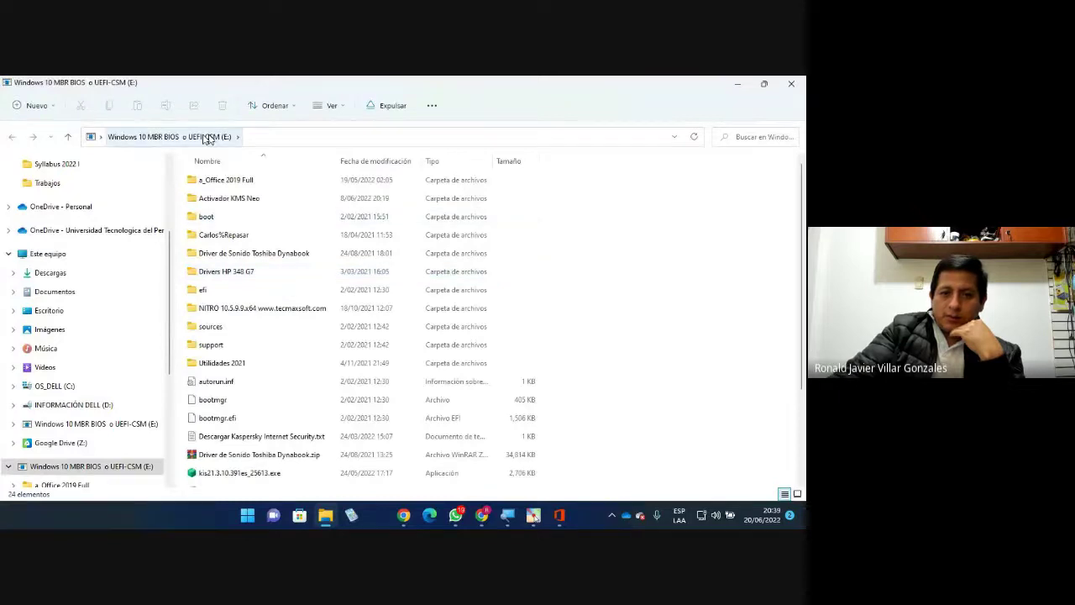
{"action": "left_click", "coordinate": [225, 181]}
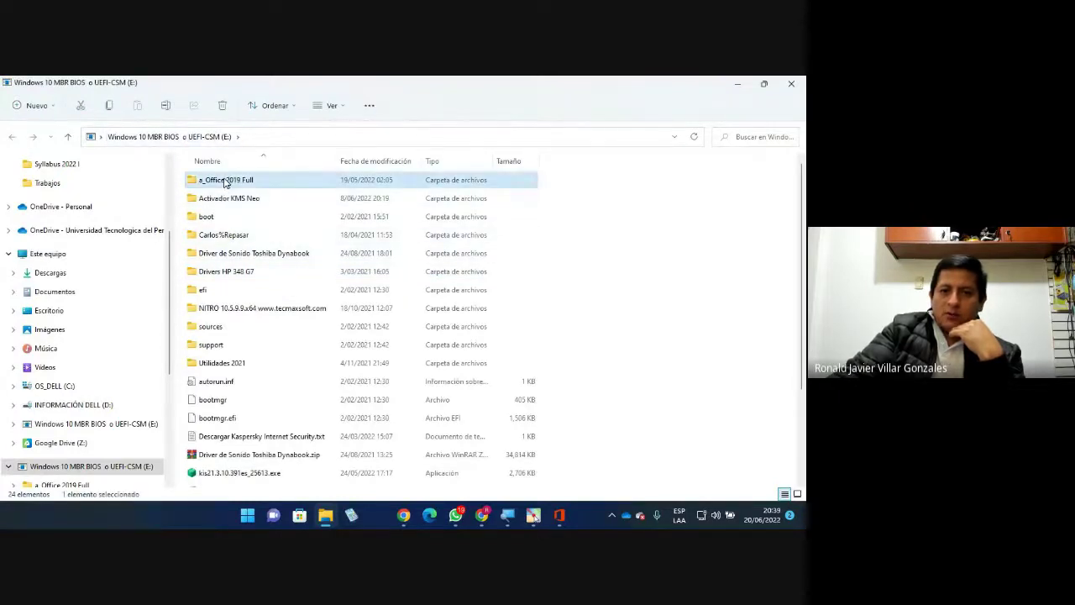
{"action": "double_click", "coordinate": [209, 182]}
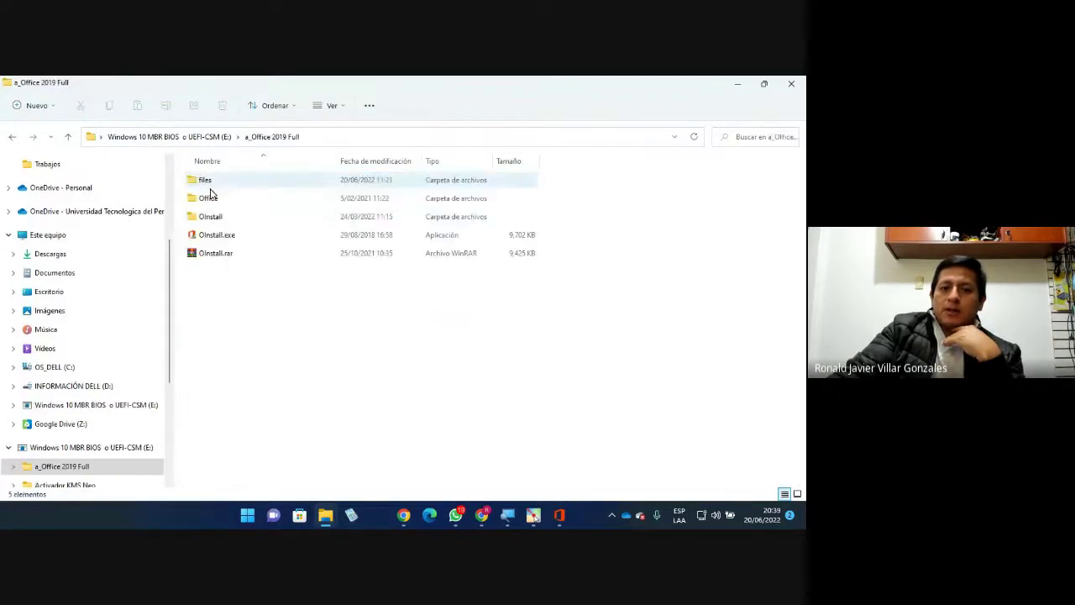
Examine the items in a_Office 2019 Full: the files, Office and OInstall folders, OInstall.exe and OInstall.rar
{"action": "left_click", "coordinate": [212, 239]}
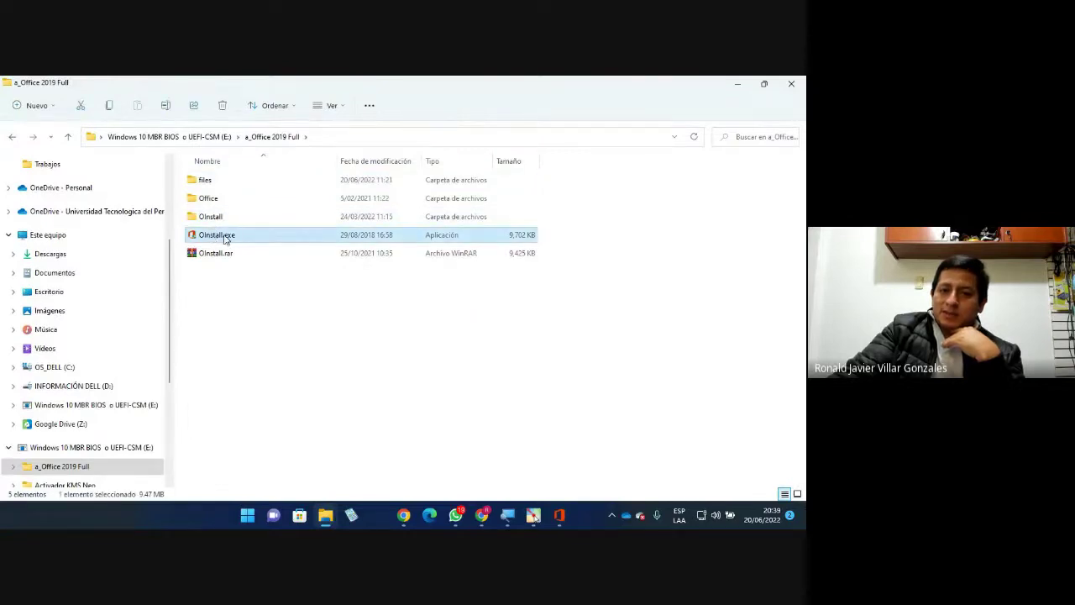
{"action": "left_click", "coordinate": [206, 182]}
{"action": "left_click", "coordinate": [207, 200]}
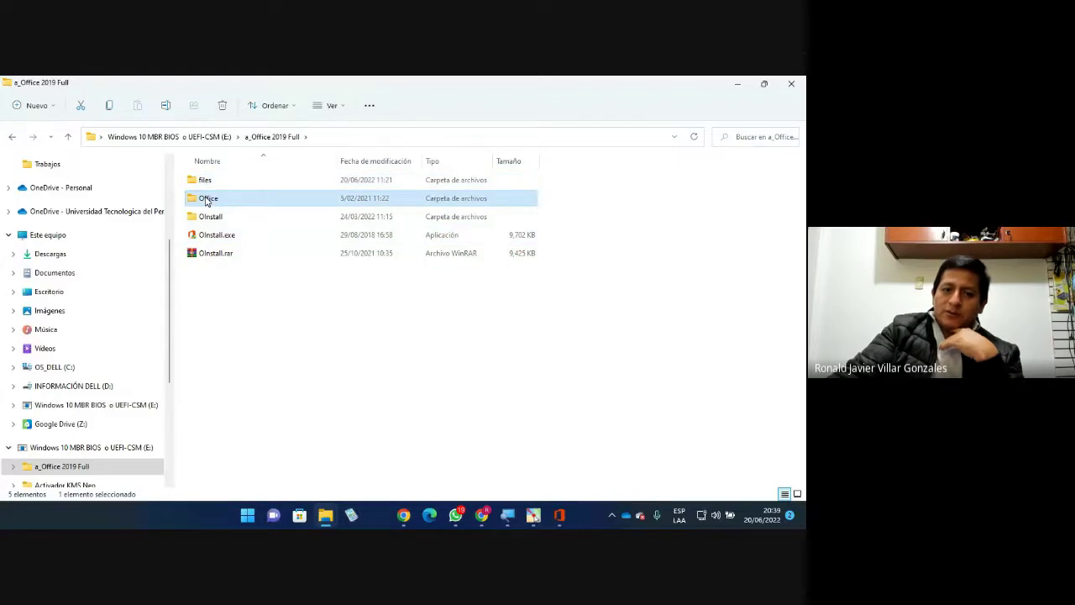
{"action": "left_click", "coordinate": [216, 255]}
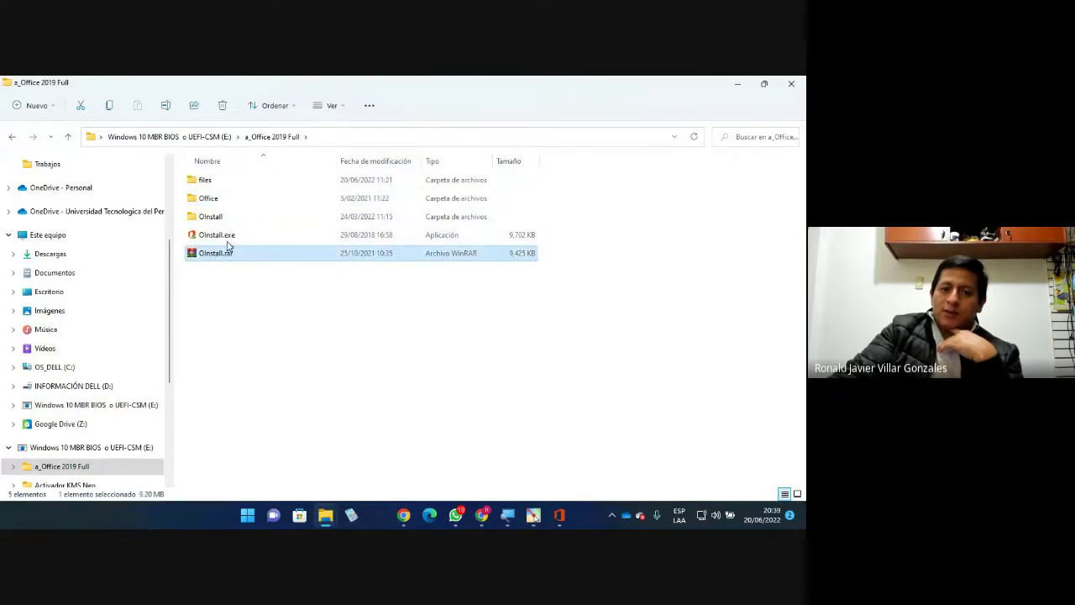
{"action": "left_click", "coordinate": [225, 239]}
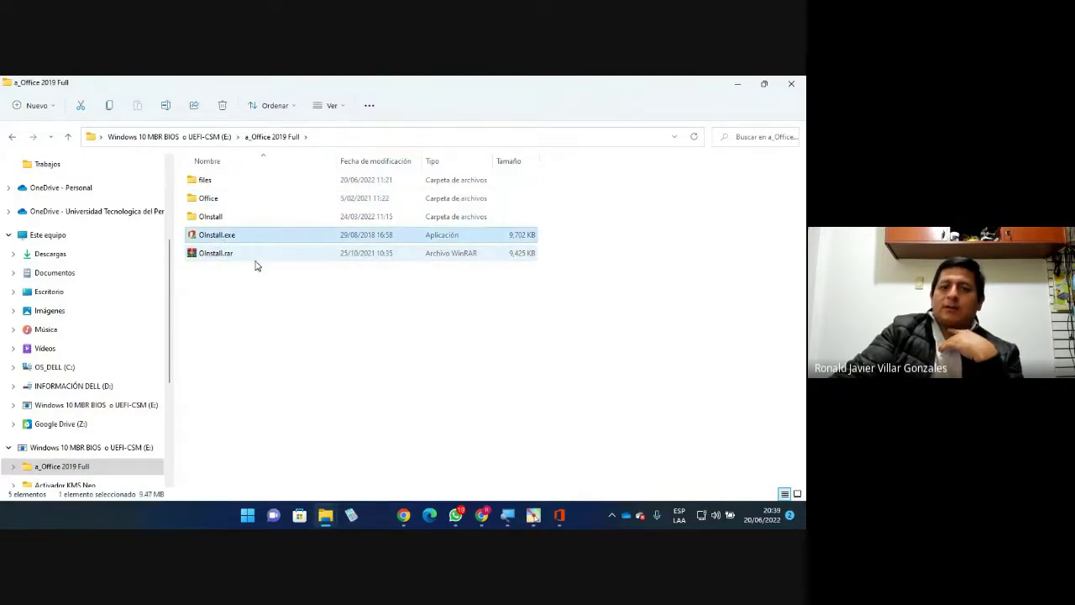
{"action": "left_click", "coordinate": [214, 218]}
{"action": "left_click", "coordinate": [210, 200]}
{"action": "left_click", "coordinate": [206, 183]}
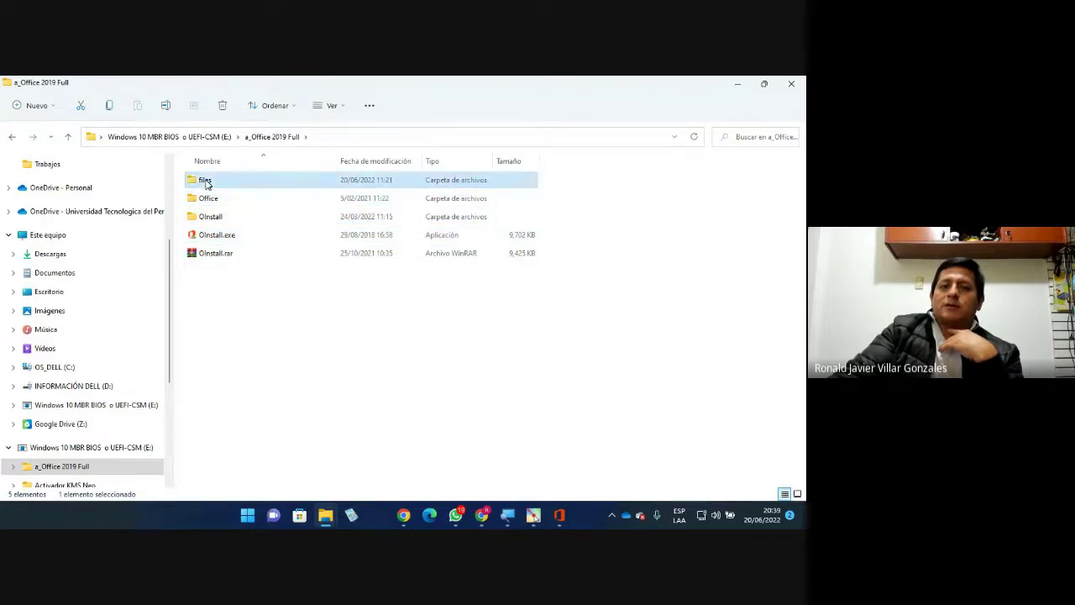
Check the properties of OInstall.exe in the a_Office 2019 Full folder, including its file size
{"action": "right_click", "coordinate": [215, 237]}
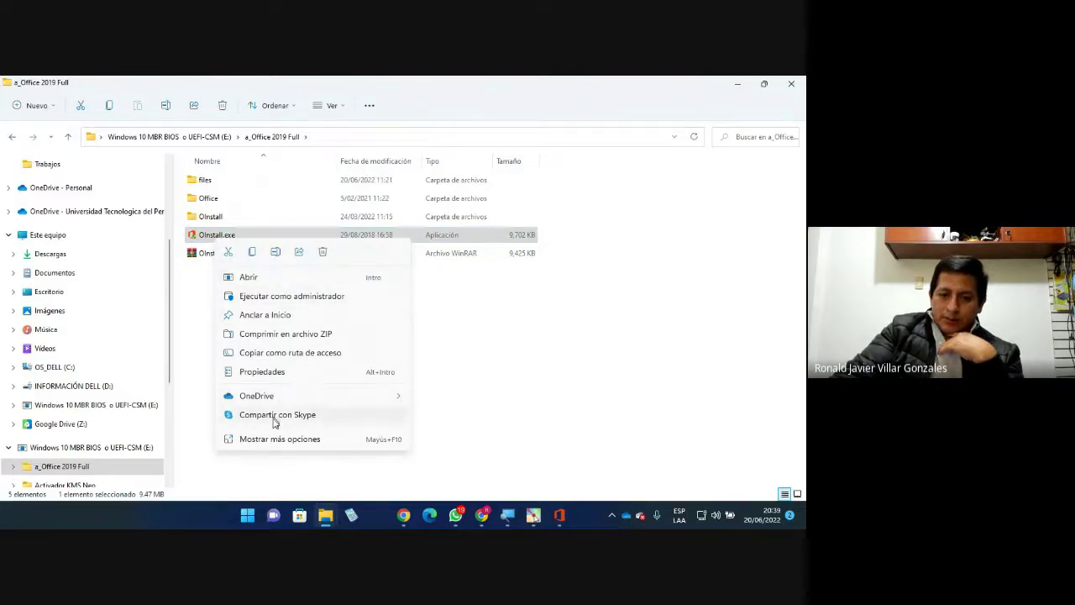
{"action": "left_click", "coordinate": [264, 372]}
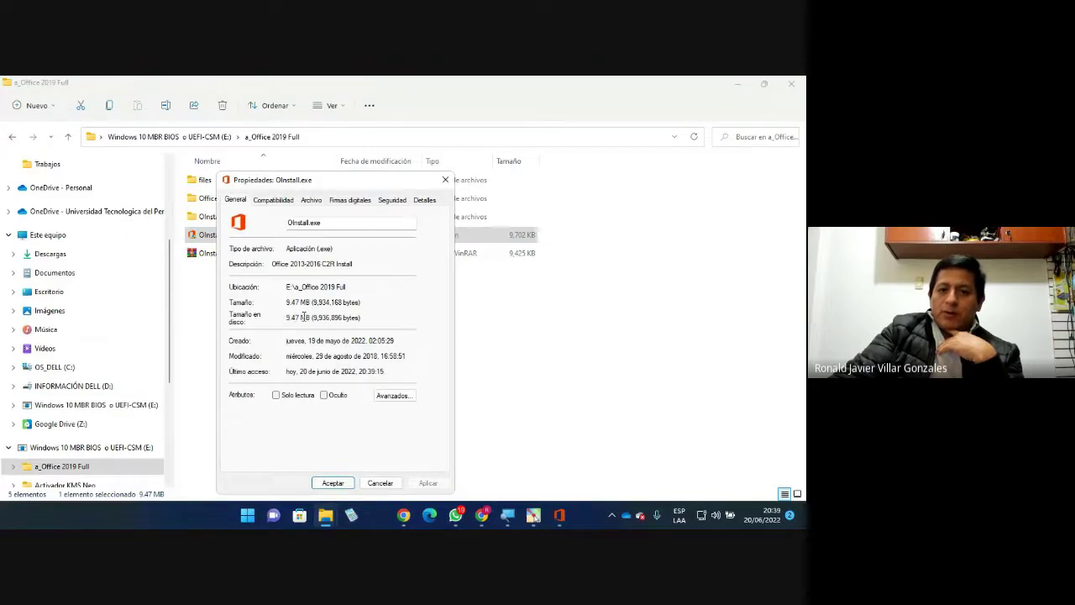
{"action": "left_click", "coordinate": [445, 181]}
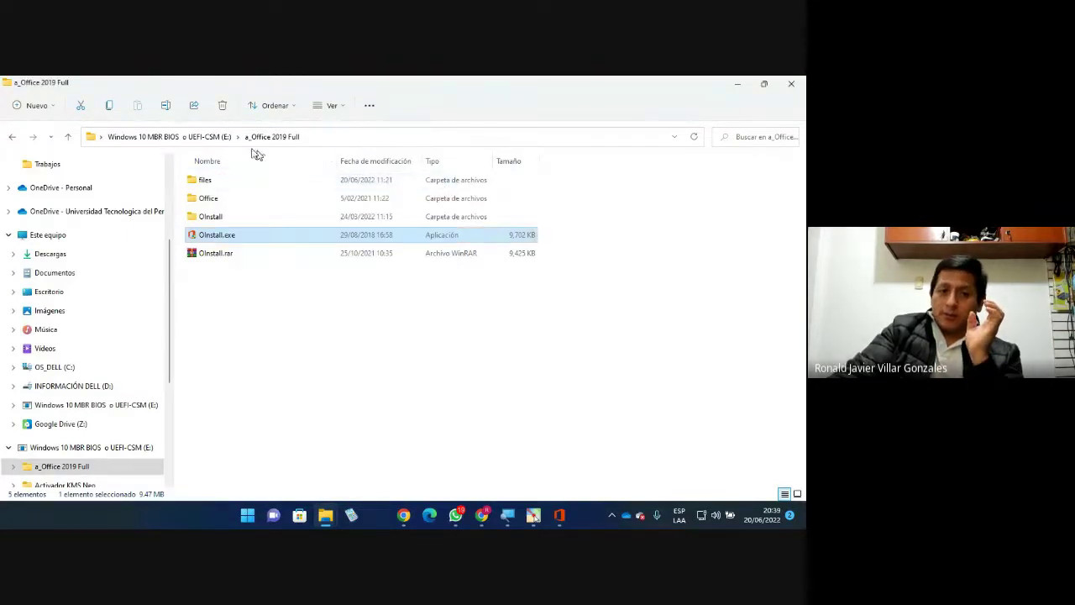
Check the properties of the a_Office 2019 Full folder on the E: drive, including its total size, and close the File Explorer windows
{"action": "left_click", "coordinate": [220, 137]}
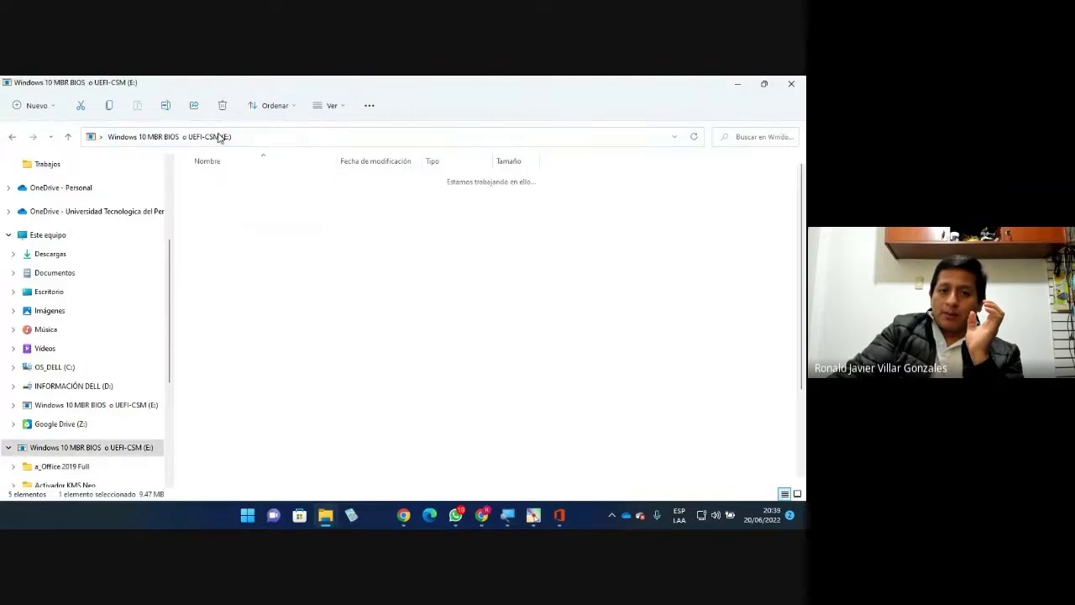
{"action": "right_click", "coordinate": [215, 182]}
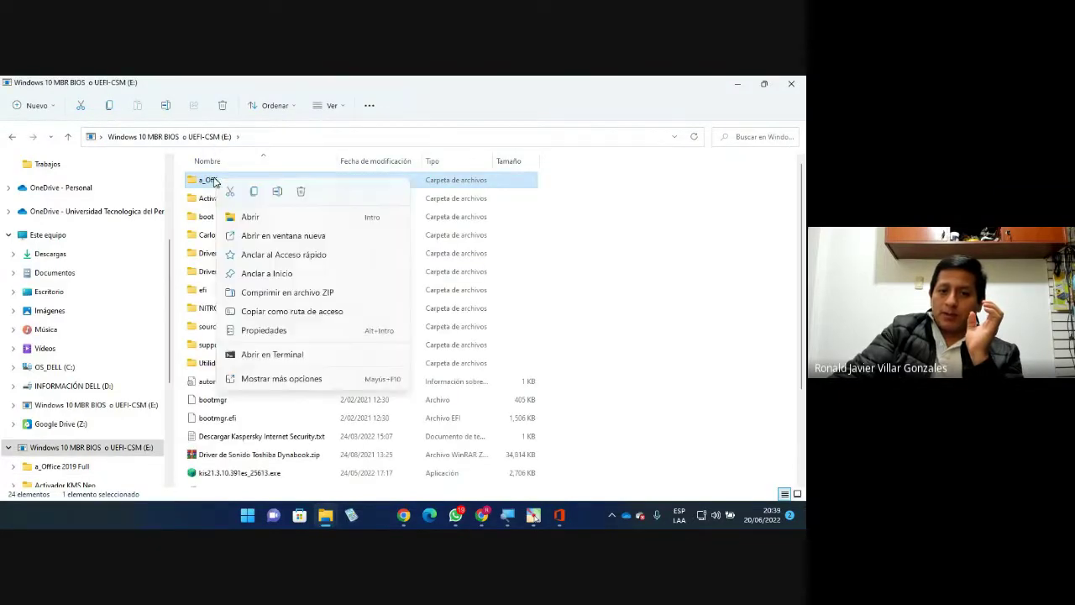
{"action": "left_click", "coordinate": [269, 379]}
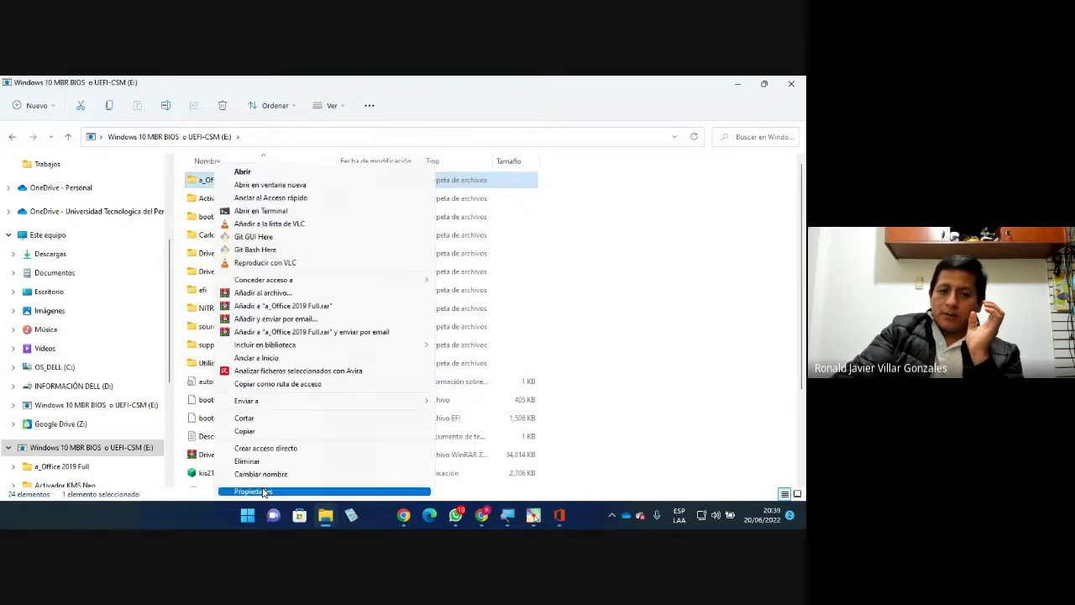
{"action": "left_click", "coordinate": [267, 493]}
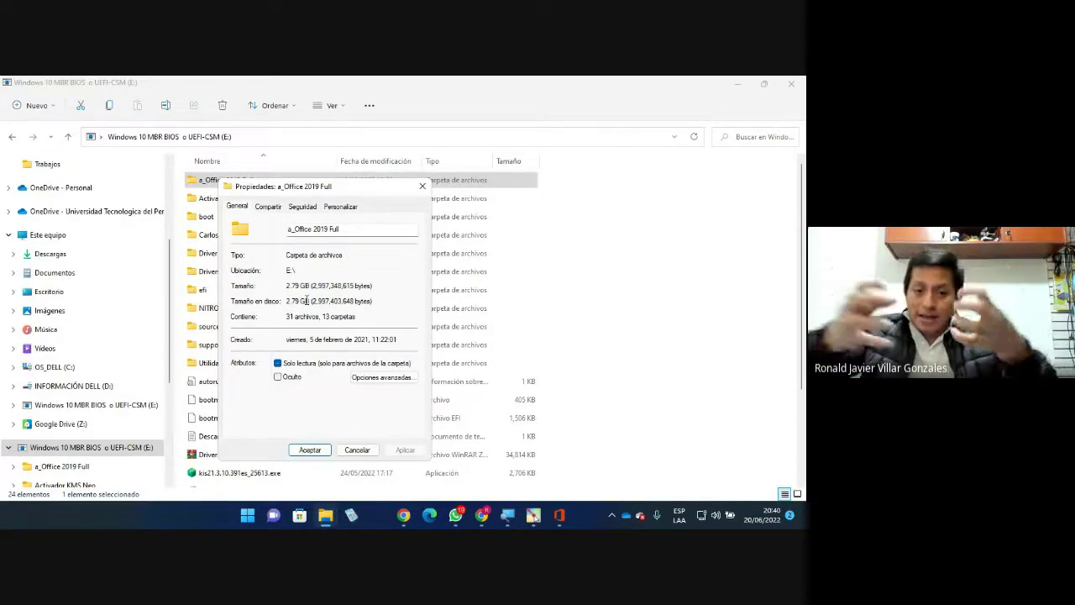
{"action": "left_click", "coordinate": [422, 187]}
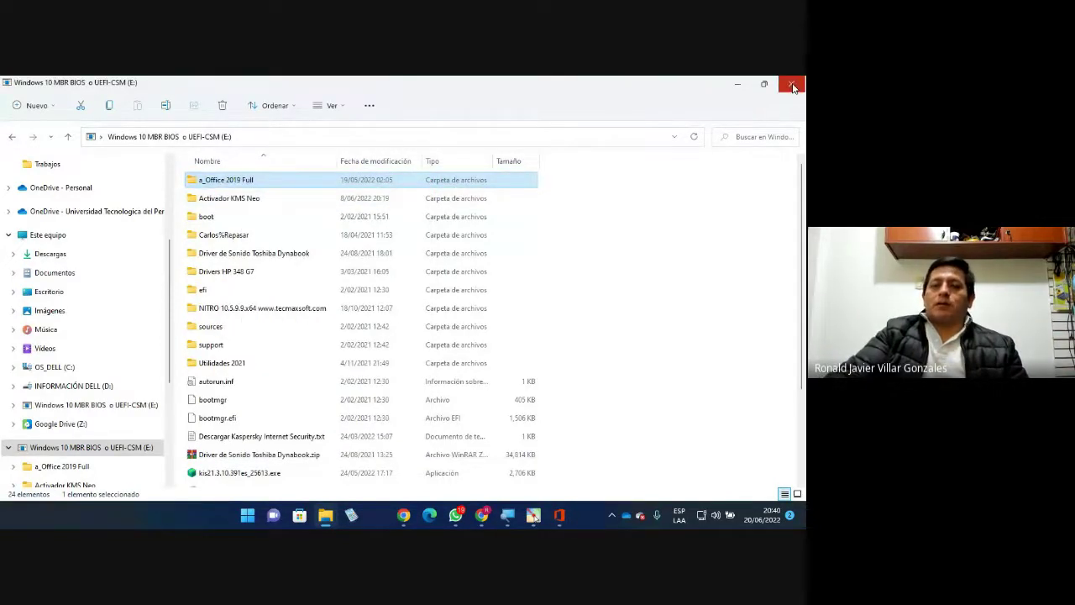
{"action": "key", "text": "alt+Left"}
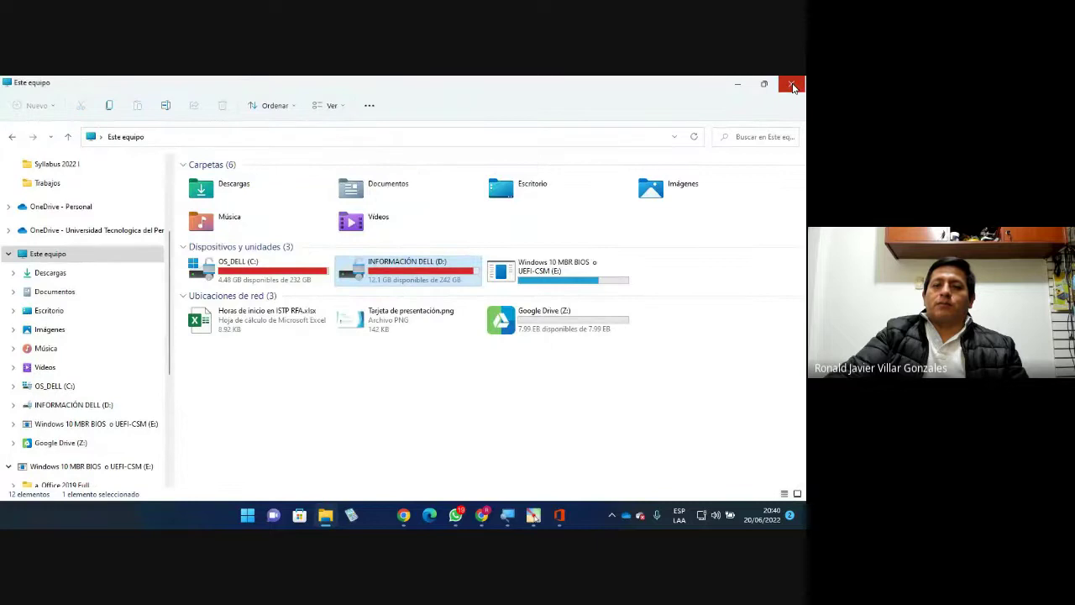
{"action": "left_click", "coordinate": [793, 87]}
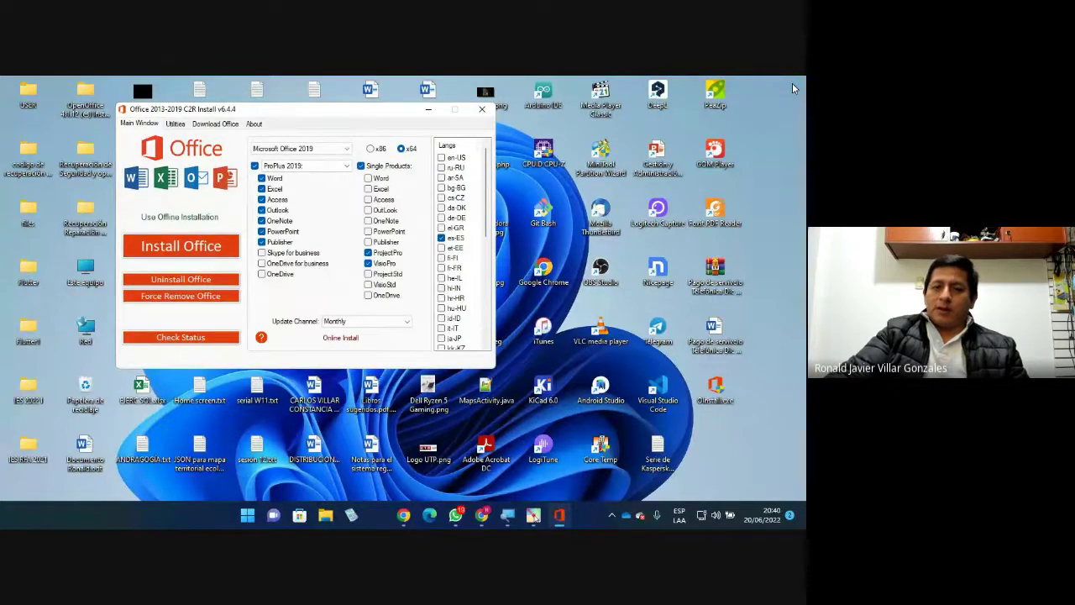
Open the installer's Office download settings and choose Download Office 2016-19 as the version
{"action": "left_click_drag", "start_coordinate": [374, 106], "coordinate": [453, 132]}
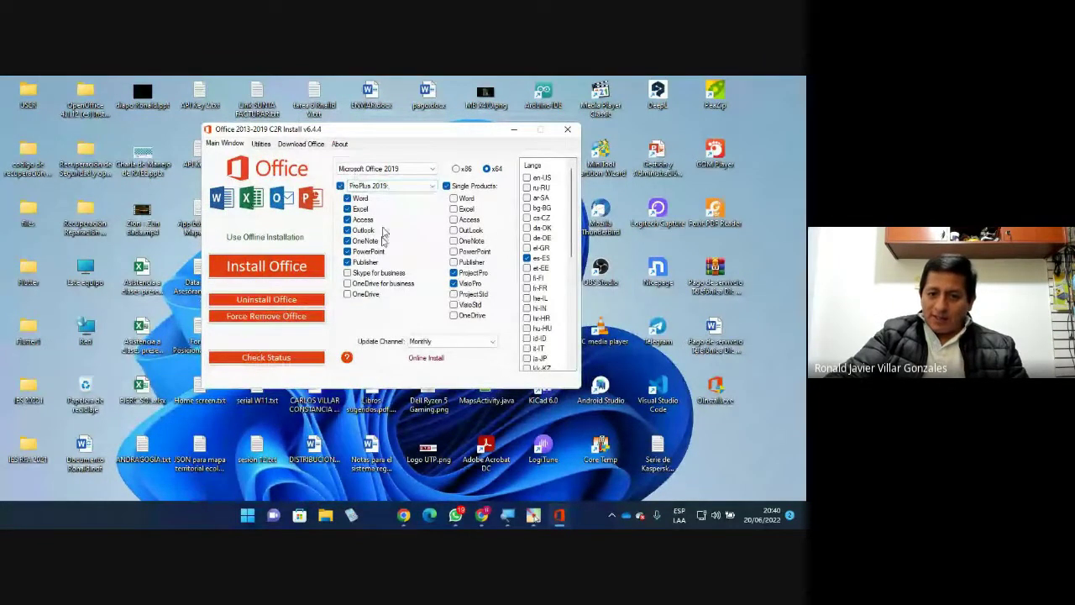
{"action": "left_click", "coordinate": [298, 144]}
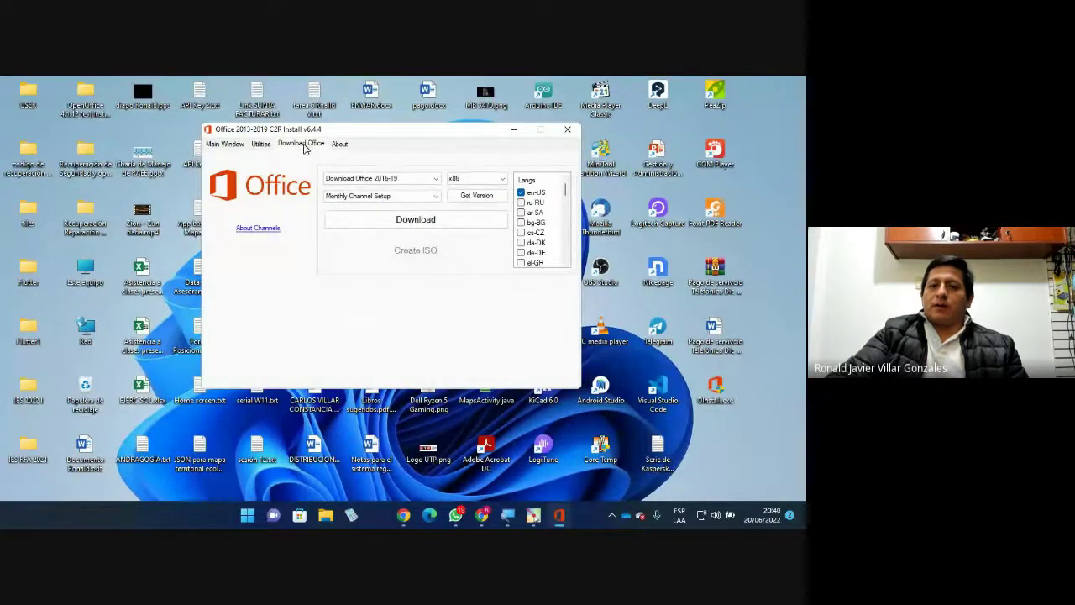
{"action": "left_click", "coordinate": [401, 179]}
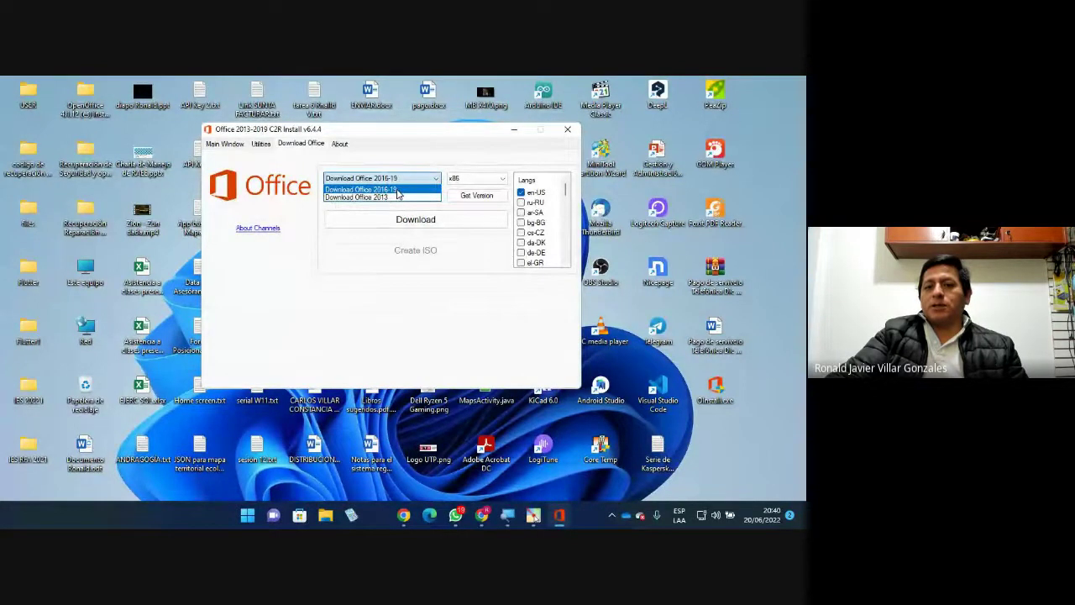
{"action": "left_click", "coordinate": [401, 189]}
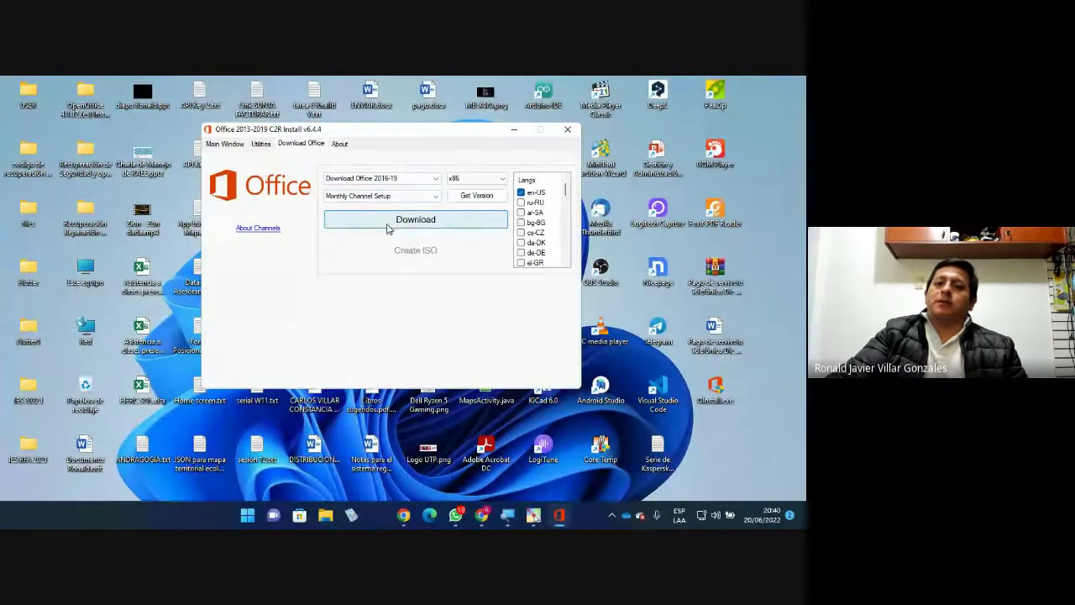
Set the architecture of the Office download to All, after trying x86 and x64
{"action": "left_click", "coordinate": [475, 179]}
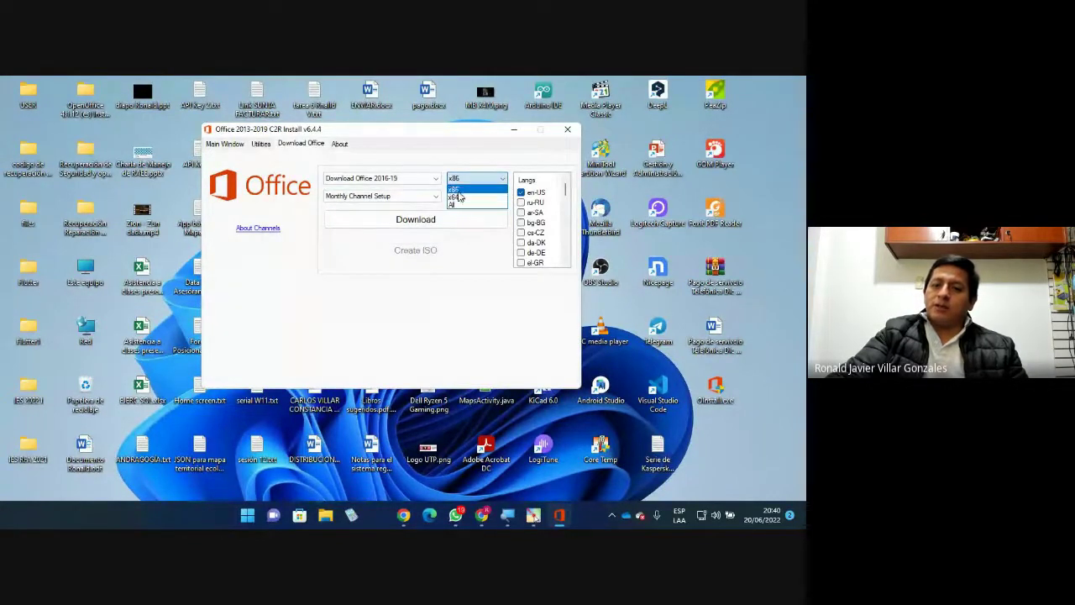
{"action": "left_click", "coordinate": [459, 193]}
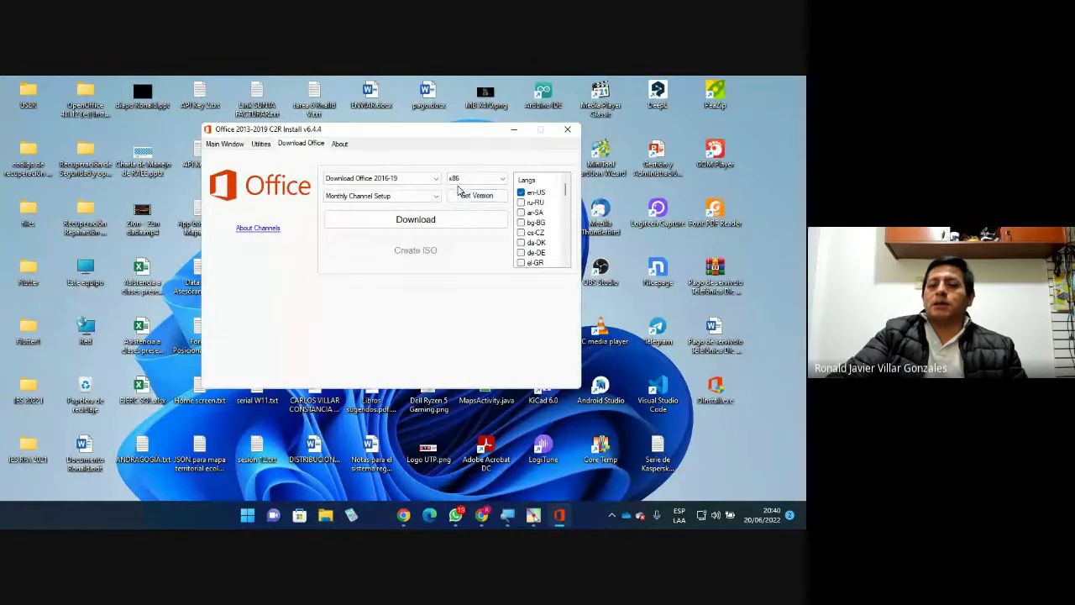
{"action": "left_click", "coordinate": [454, 178]}
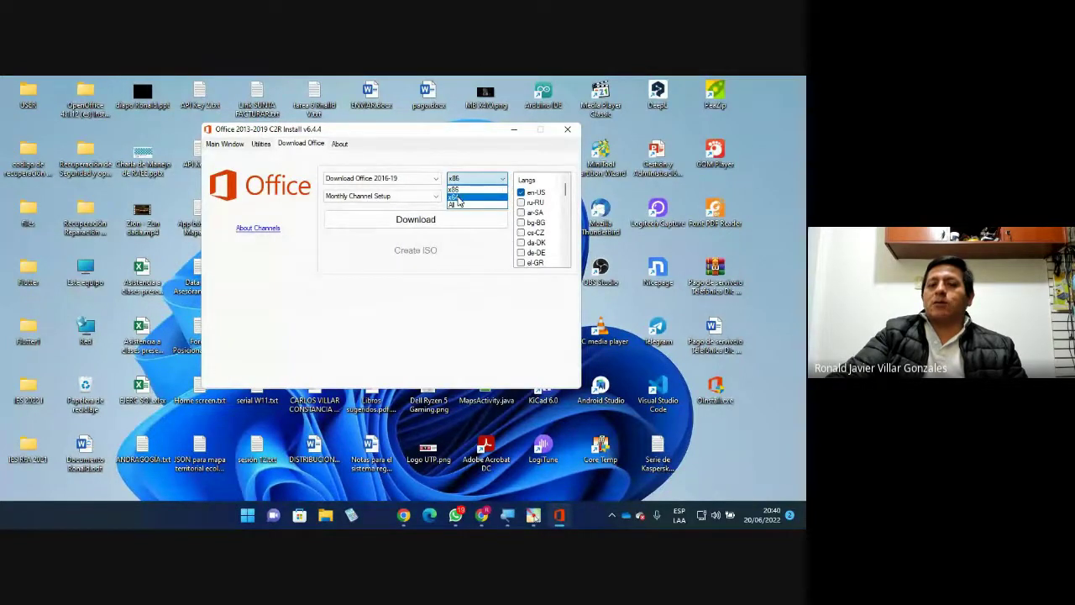
{"action": "left_click", "coordinate": [458, 198]}
{"action": "left_click", "coordinate": [470, 178]}
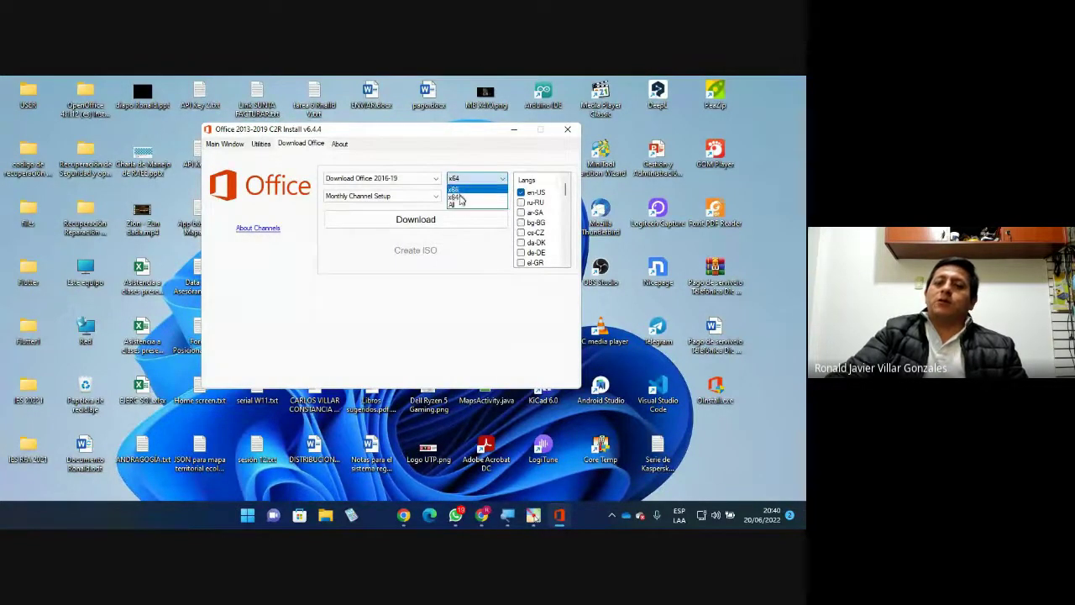
{"action": "left_click", "coordinate": [457, 204]}
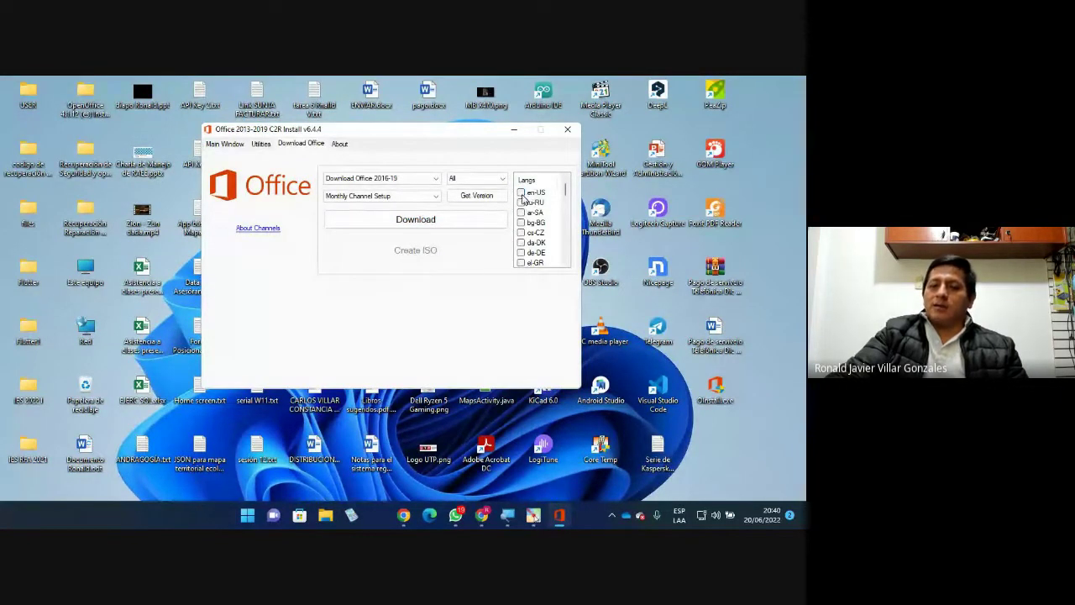
Choose es-ES instead of en-US as the download language and start the Office download to select its destination folder
{"action": "left_click_drag", "start_coordinate": [565, 191], "coordinate": [566, 203]}
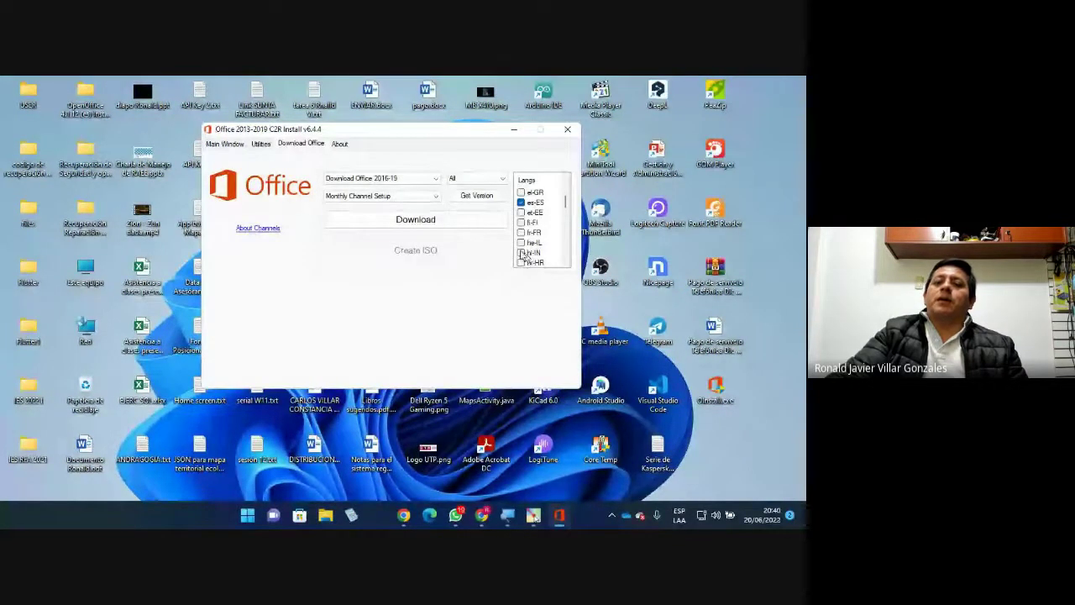
{"action": "left_click", "coordinate": [418, 221]}
{"action": "left_click", "coordinate": [417, 220]}
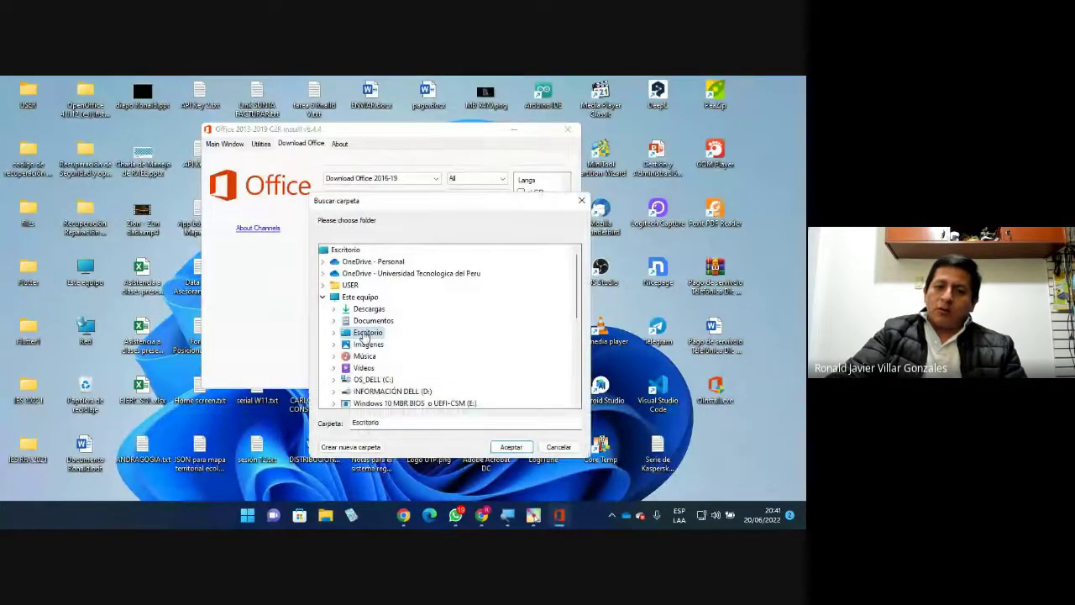
Choose the Escritorio folder as the Office download destination and decline to start the download
{"action": "double_click", "coordinate": [360, 334]}
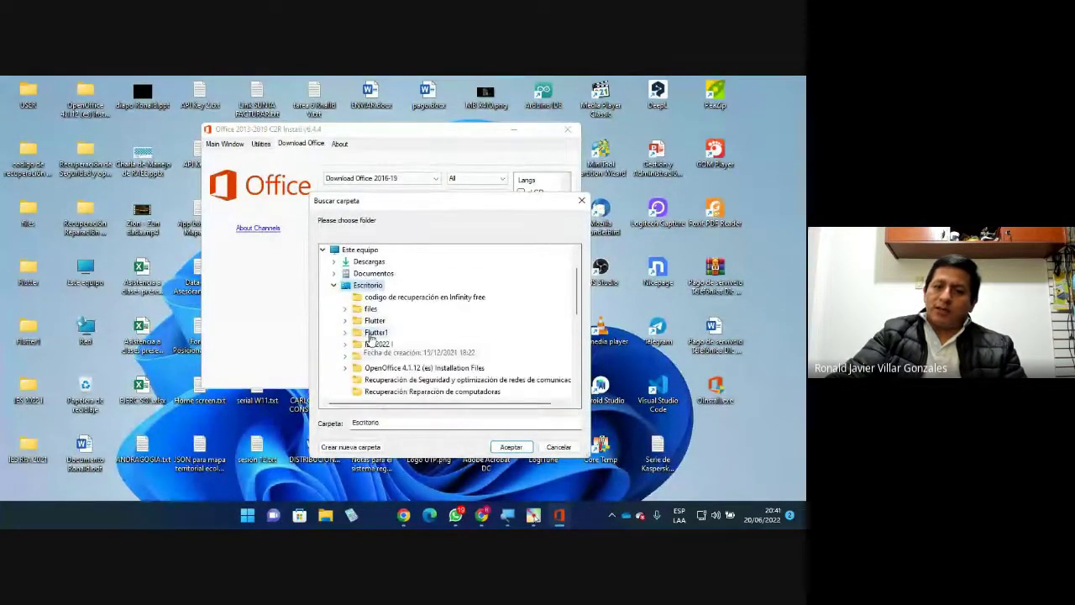
{"action": "left_click", "coordinate": [512, 447]}
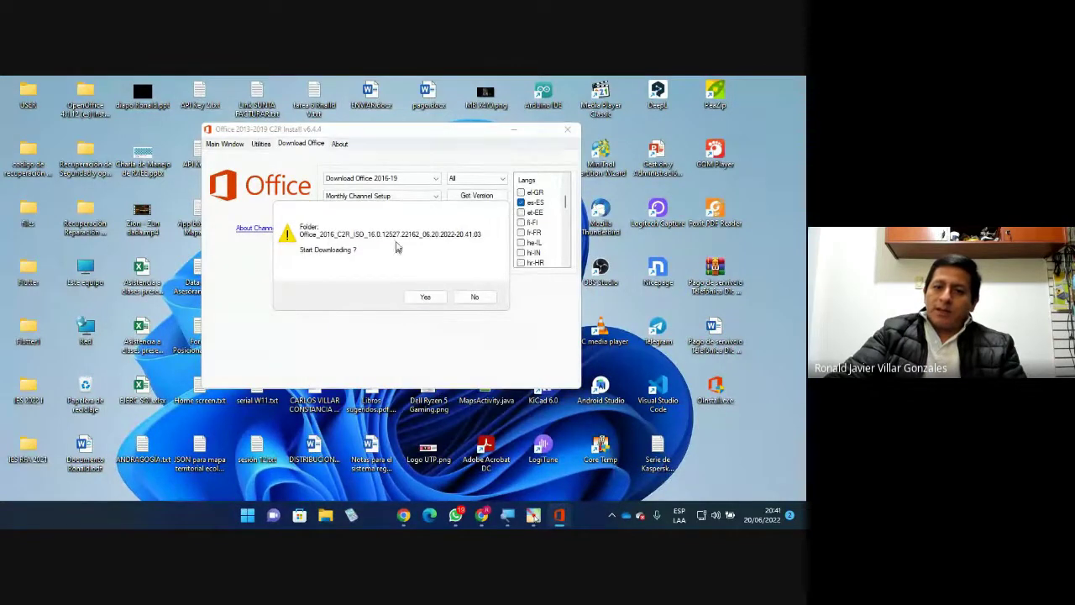
{"action": "left_click", "coordinate": [421, 301]}
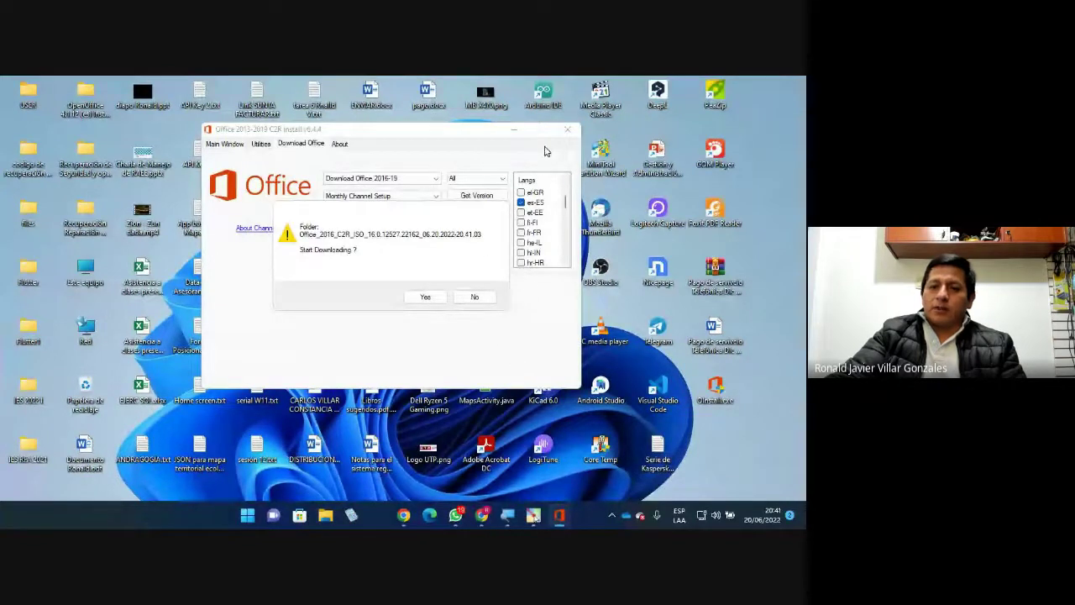
{"action": "left_click", "coordinate": [475, 297]}
Review the installer's Utilities and Download Office pages and return to its main installation settings
{"action": "left_click", "coordinate": [262, 144]}
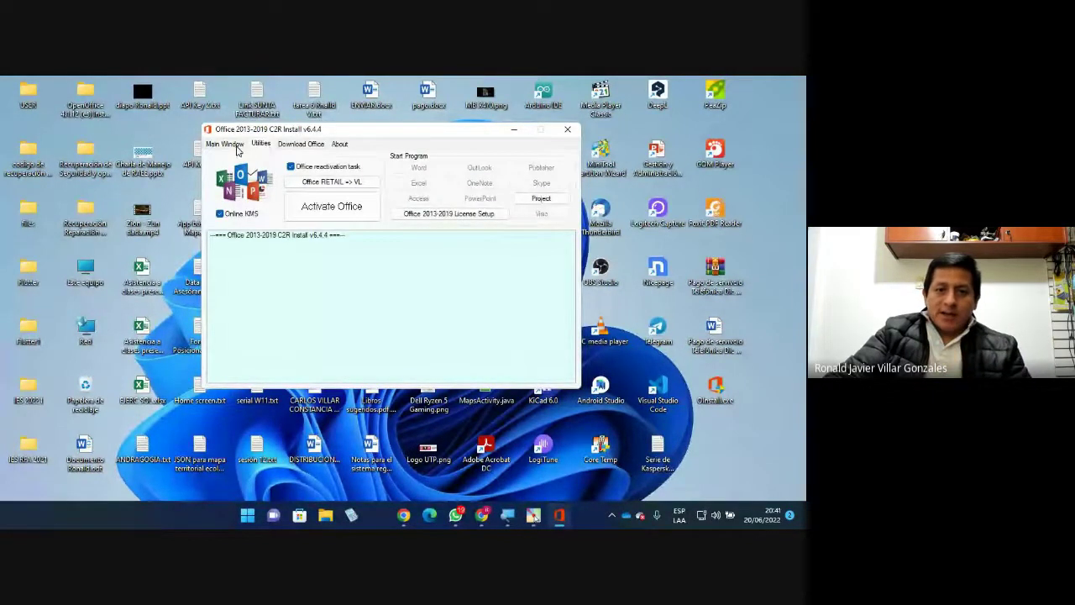
{"action": "left_click", "coordinate": [235, 146]}
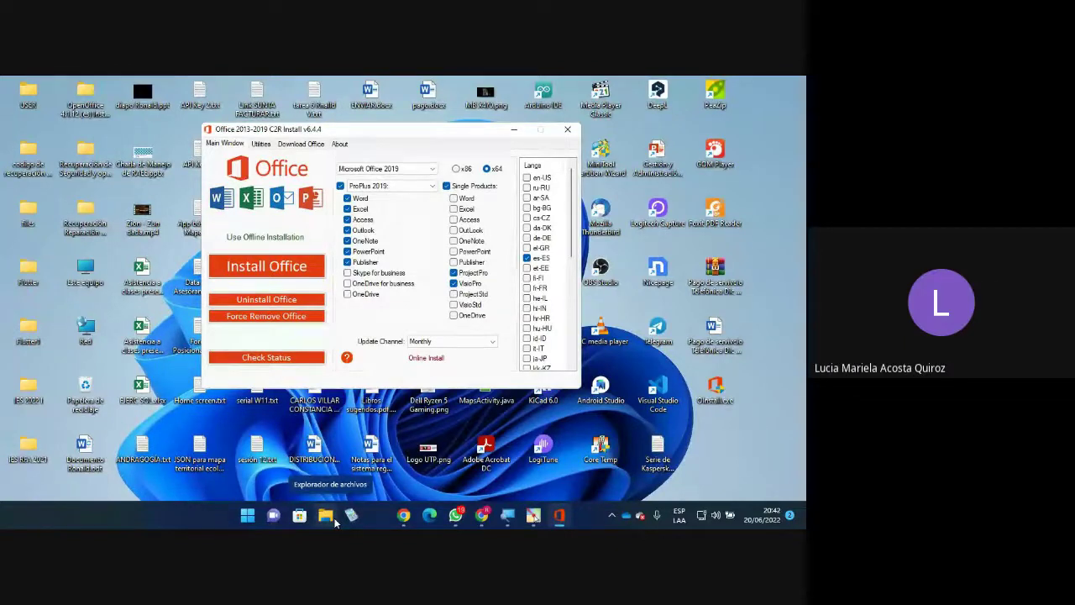
{"action": "left_click", "coordinate": [300, 144]}
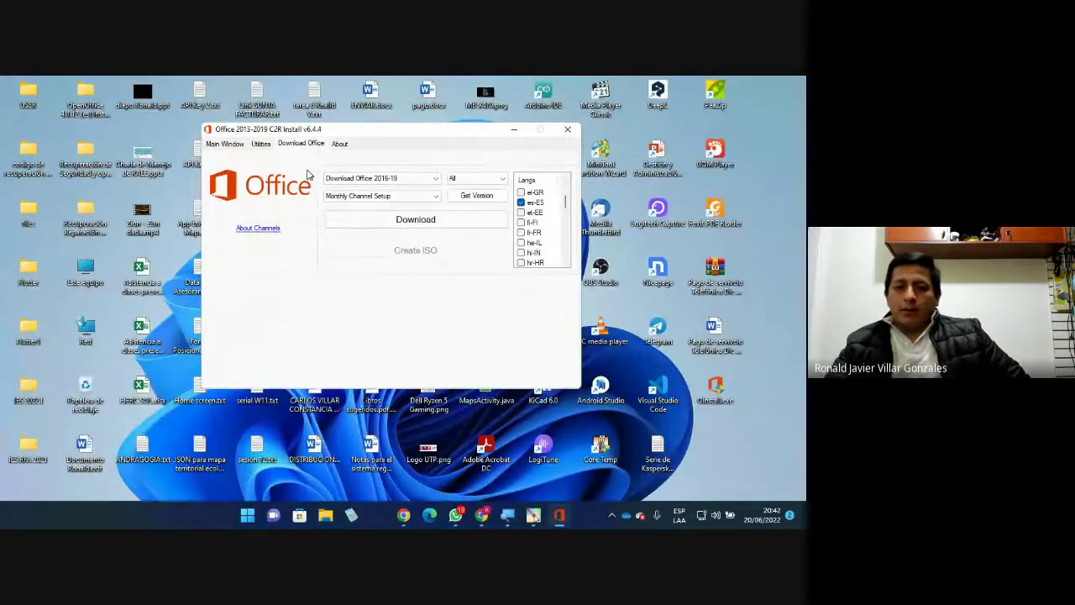
{"action": "left_click", "coordinate": [233, 146]}
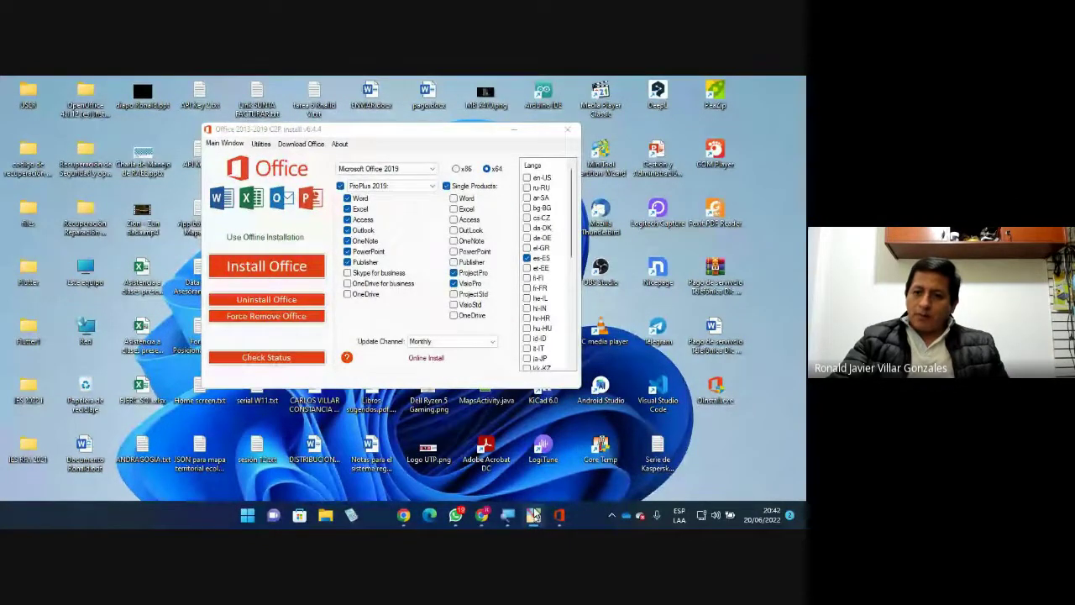
Reposition the Office installer window, dismiss the Magnifier, and start drawing mode in the screen annotation tool
{"action": "left_click", "coordinate": [536, 518]}
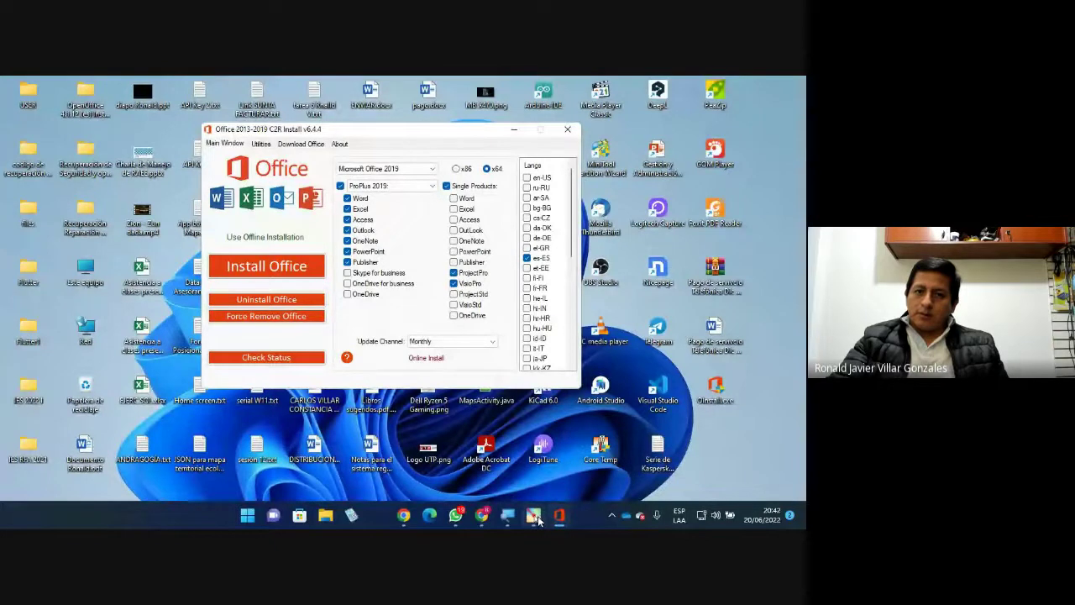
{"action": "left_click_drag", "start_coordinate": [473, 139], "coordinate": [270, 126]}
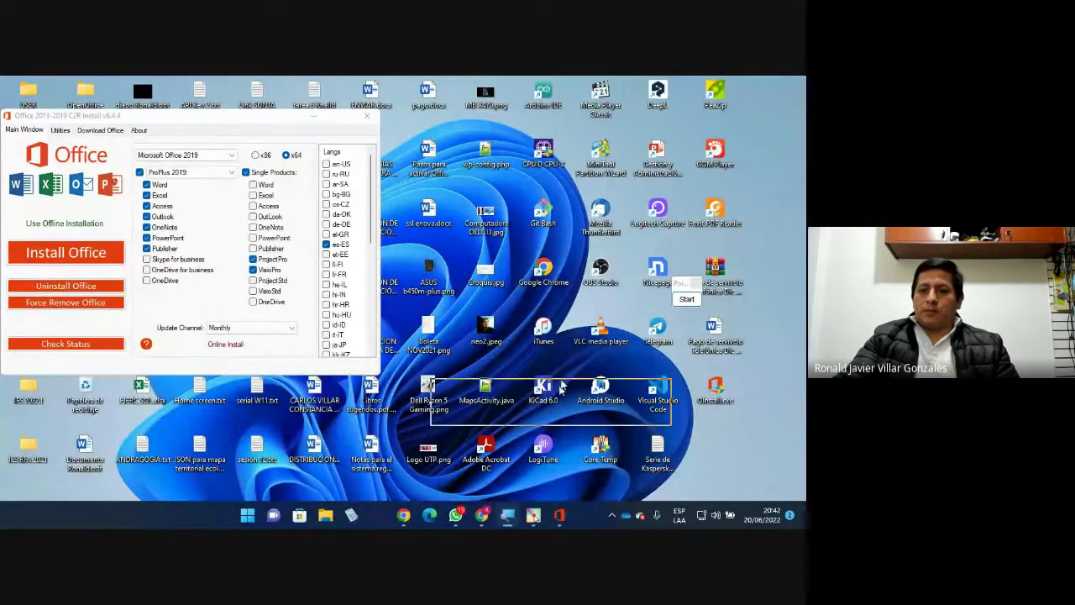
{"action": "key", "text": "super+plus"}
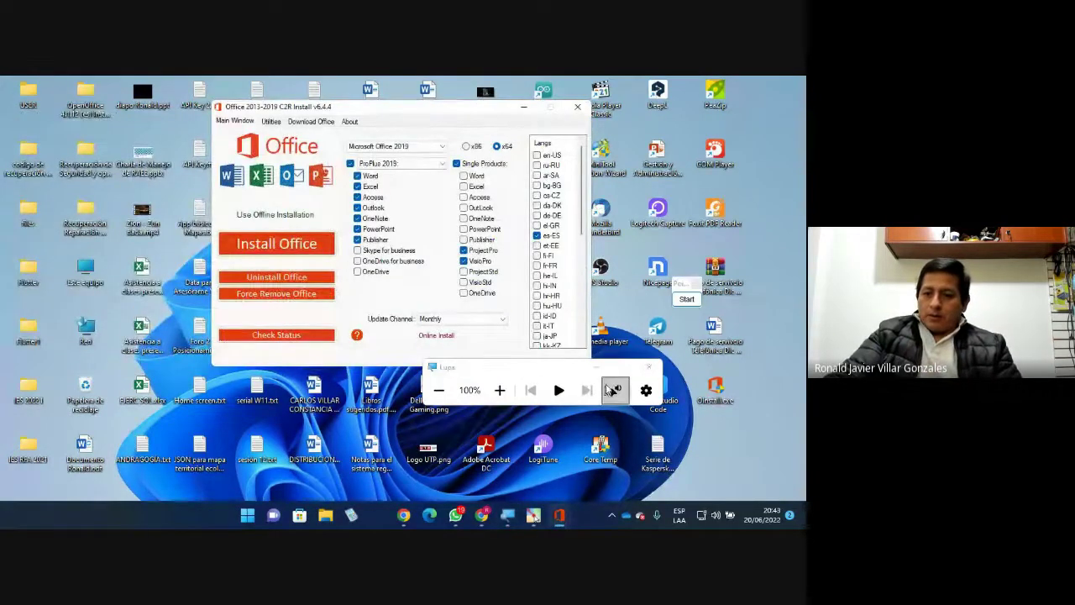
{"action": "left_click", "coordinate": [648, 367]}
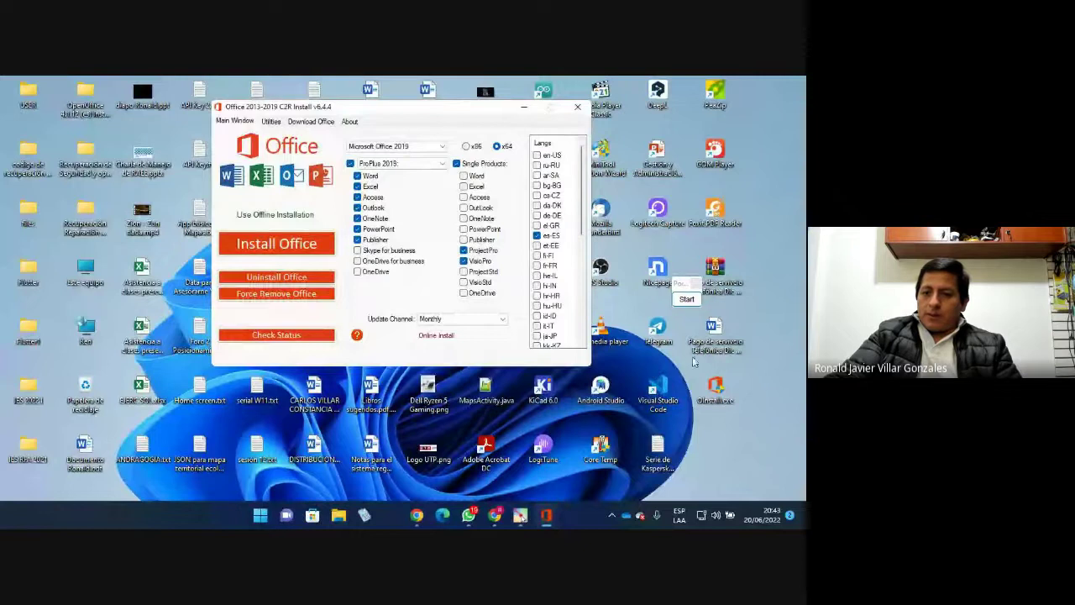
{"action": "left_click", "coordinate": [691, 301]}
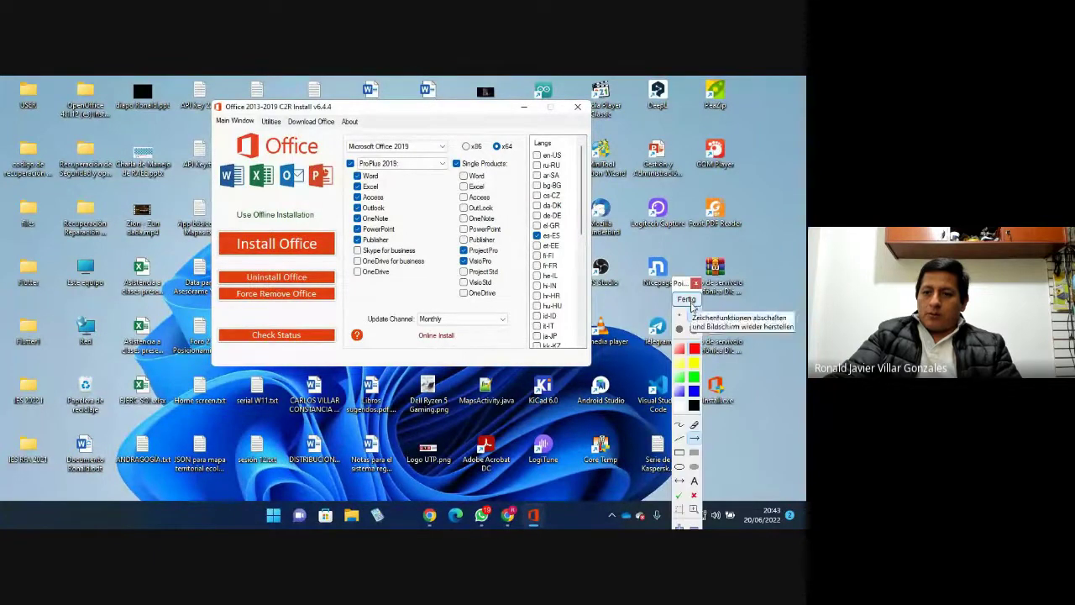
Draw red arrows at Microsoft Office 2019, x64, the ProPlus 2019 apps, es-ES and Install Office, and end drawing mode
{"action": "left_click_drag", "start_coordinate": [454, 122], "coordinate": [420, 145]}
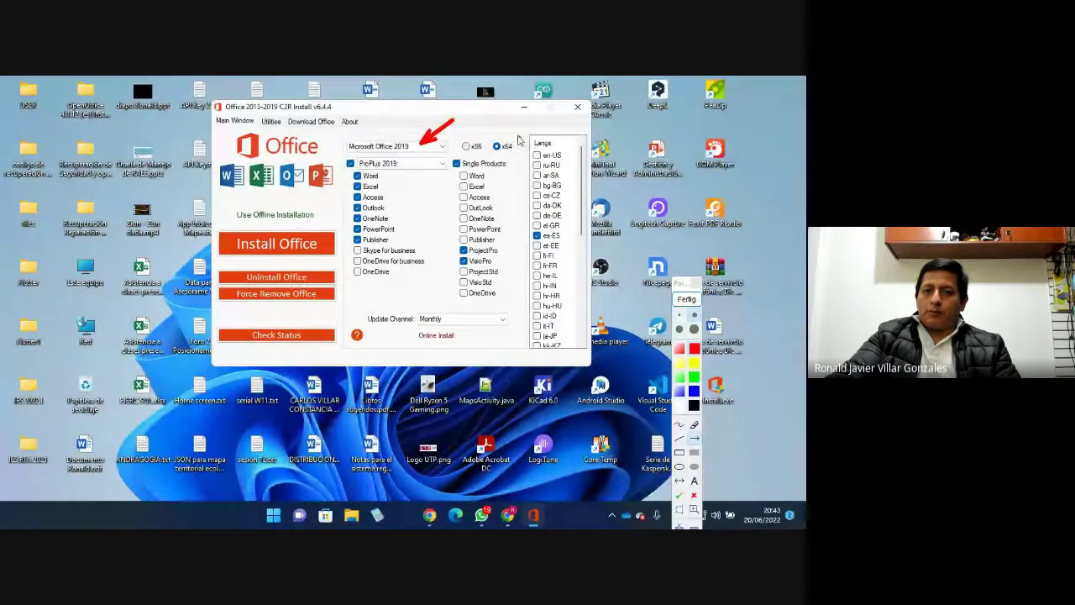
{"action": "left_click_drag", "start_coordinate": [518, 118], "coordinate": [505, 145]}
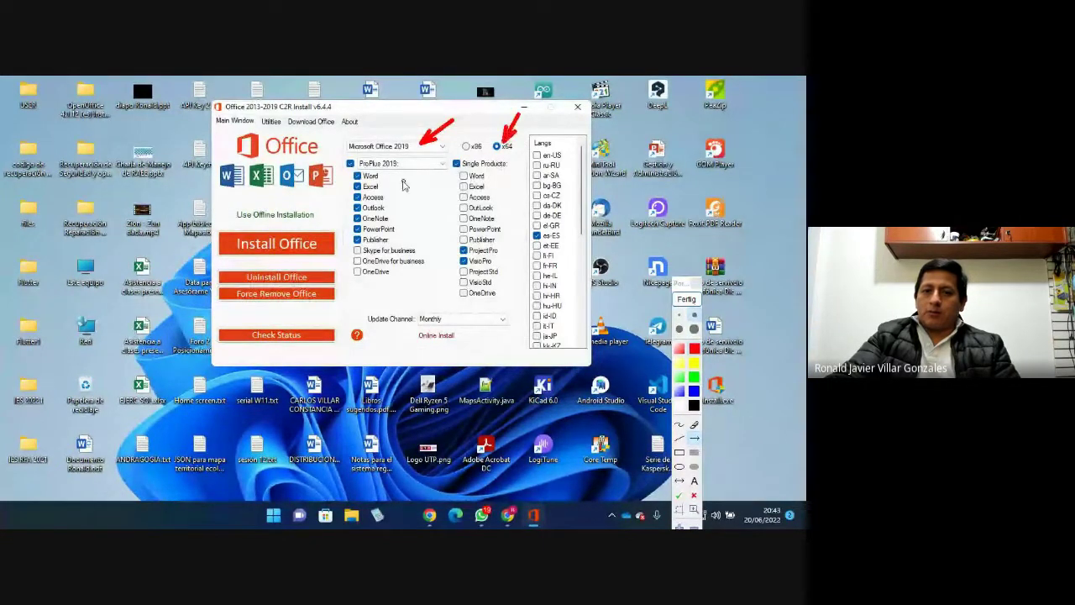
{"action": "mouse_move", "coordinate": [335, 152]}
{"action": "left_mouse_down"}
{"action": "mouse_move", "coordinate": [356, 209]}
{"action": "mouse_move", "coordinate": [342, 244]}
{"action": "left_mouse_up"}
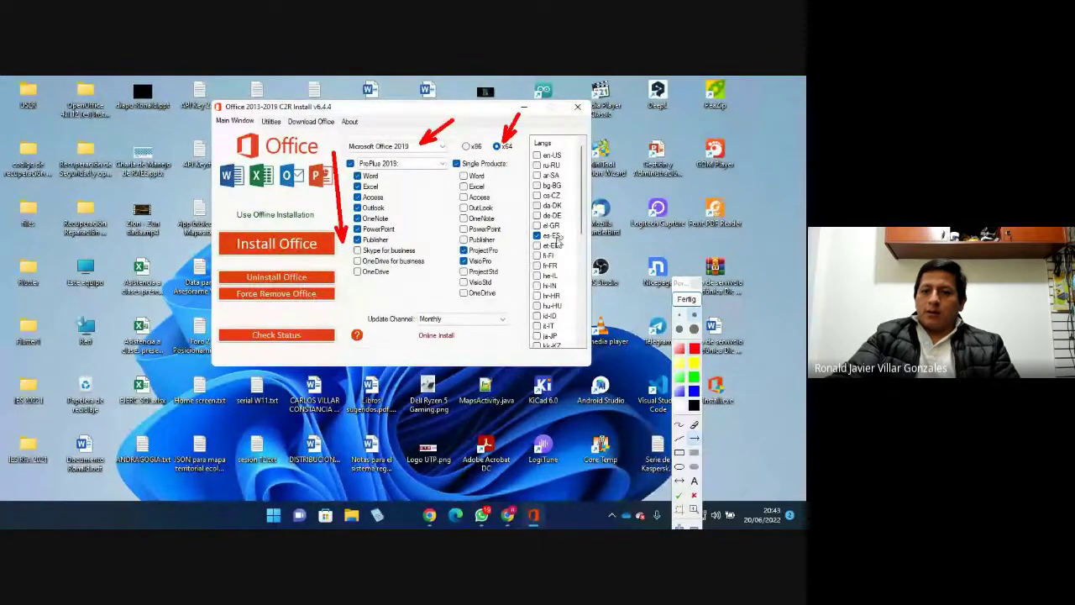
{"action": "left_click_drag", "start_coordinate": [506, 236], "coordinate": [535, 238]}
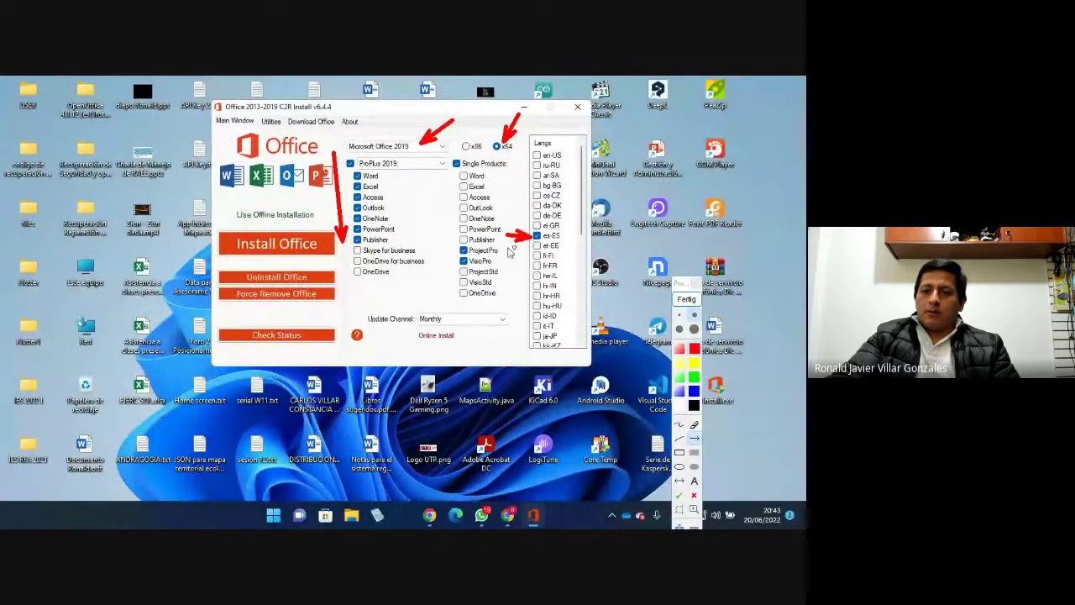
{"action": "left_click_drag", "start_coordinate": [310, 208], "coordinate": [292, 239]}
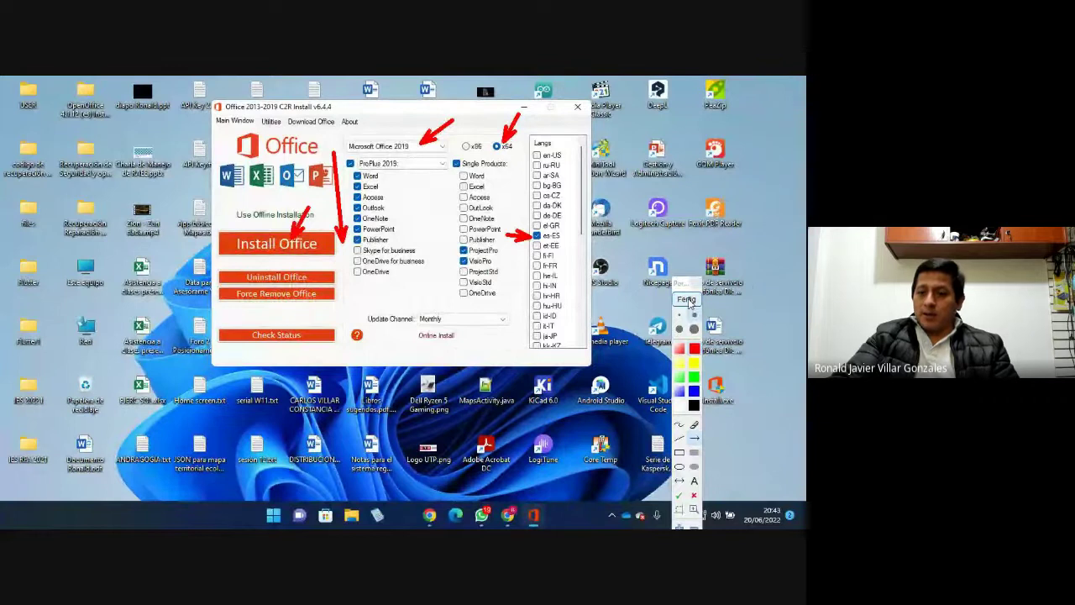
{"action": "left_click", "coordinate": [688, 300]}
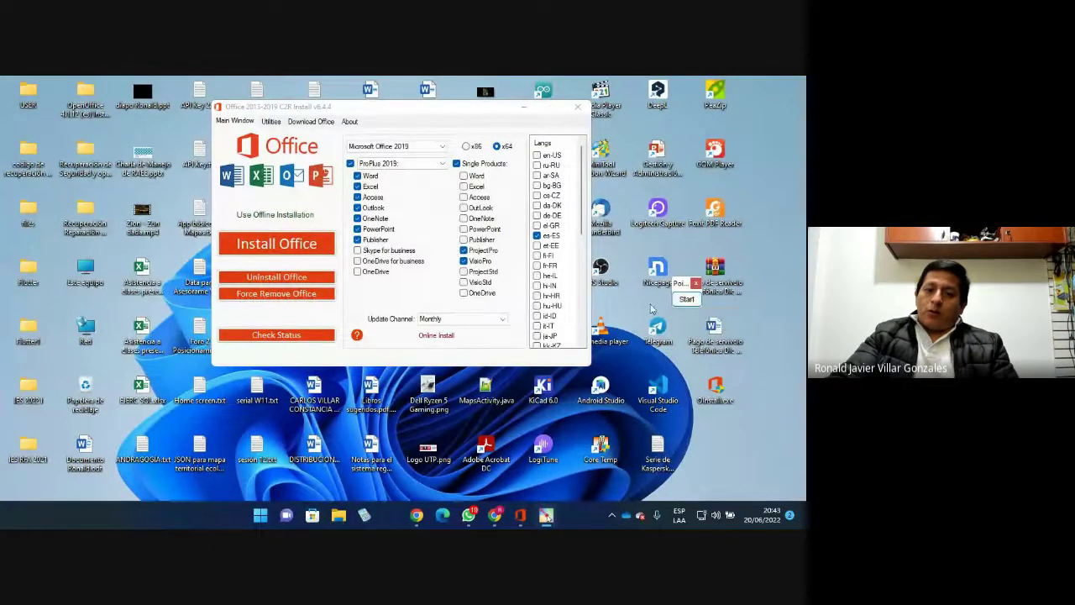
Close the file browser window and the Office 2013-2019 C2R Install window
{"action": "left_click", "coordinate": [341, 517]}
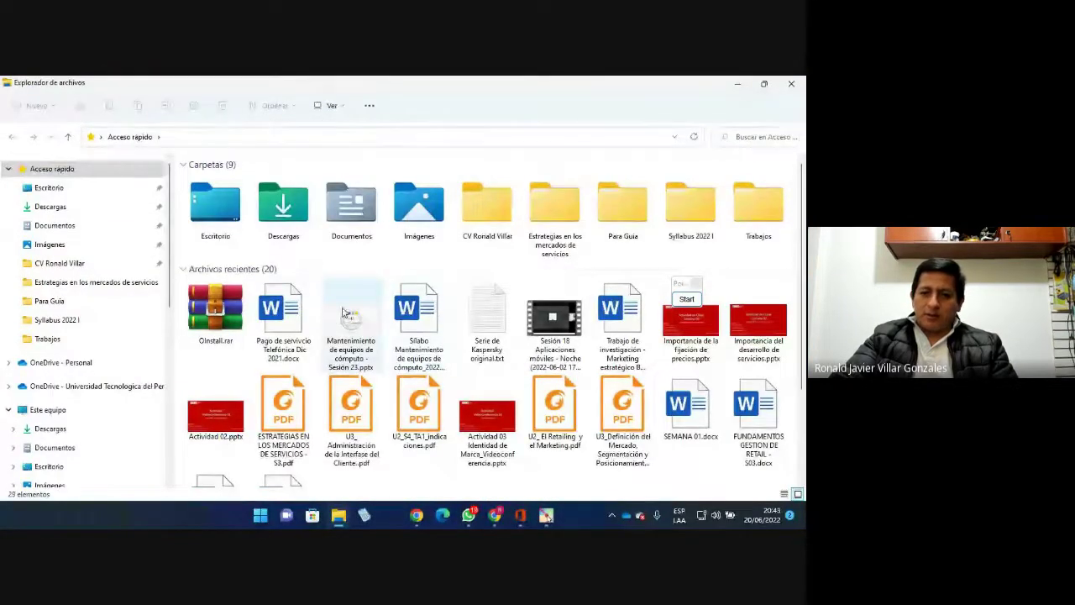
{"action": "left_click", "coordinate": [791, 87]}
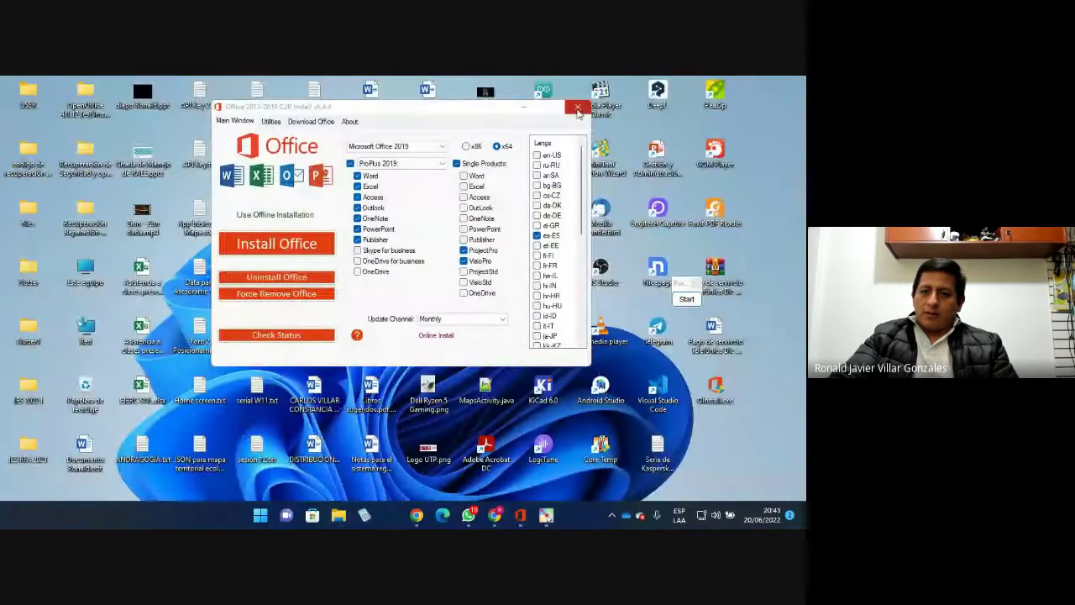
{"action": "left_click", "coordinate": [578, 111]}
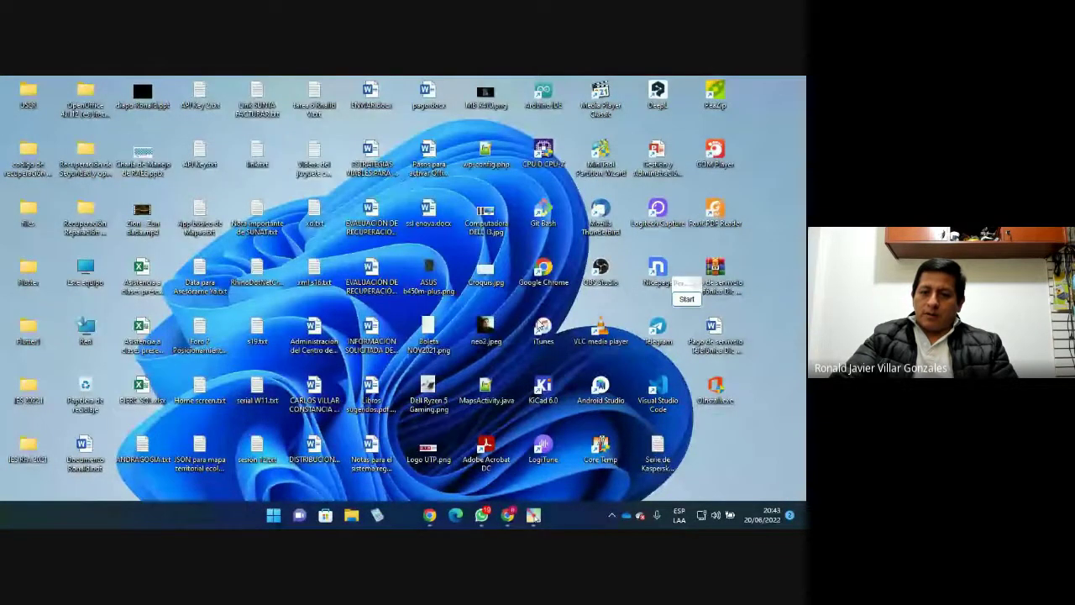
Open the a_Office 2019 Full folder on drive E: in File Explorer
{"action": "left_click", "coordinate": [351, 515]}
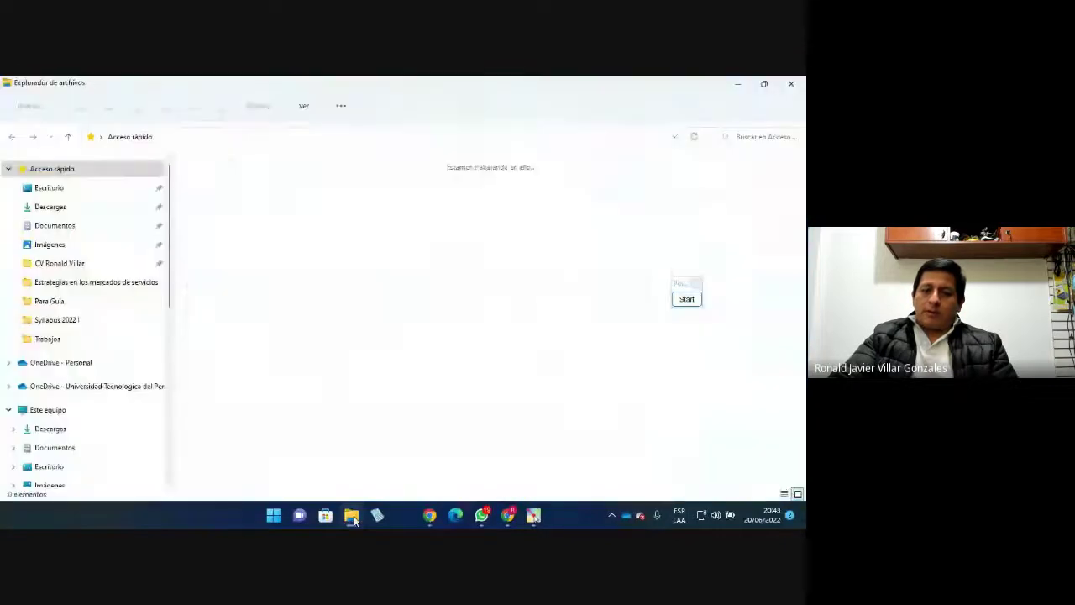
{"action": "scroll", "coordinate": [60, 458], "scroll_direction": "down", "scroll_amount": 3}
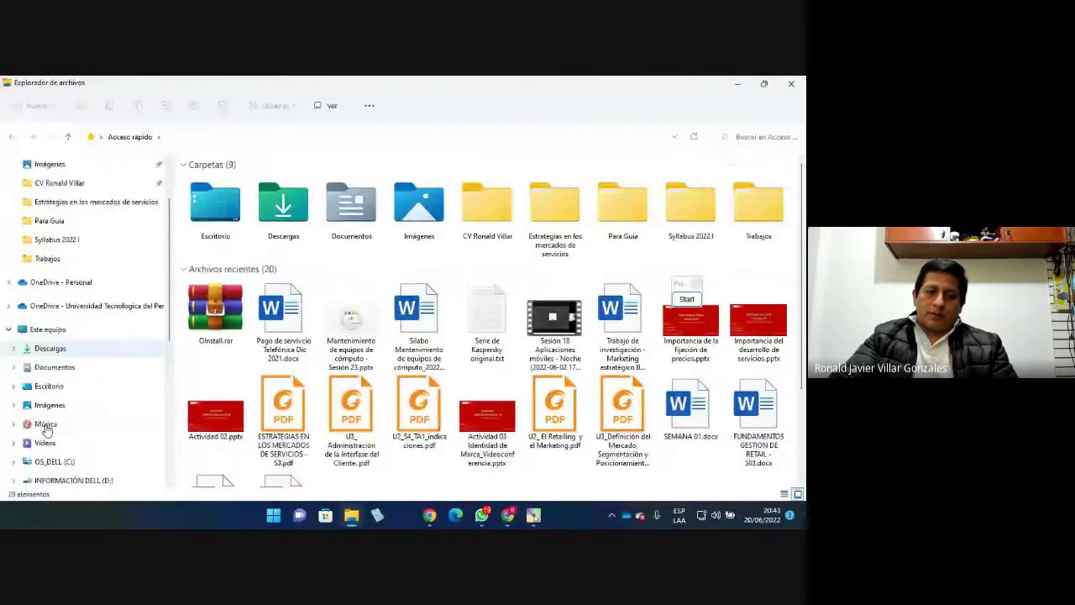
{"action": "left_click", "coordinate": [64, 443]}
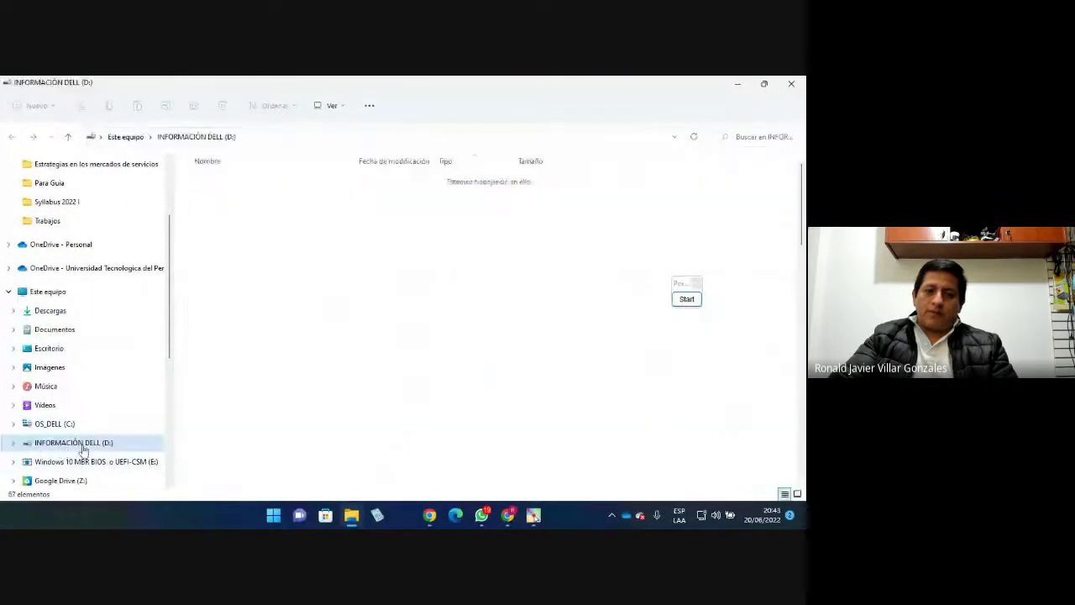
{"action": "left_click", "coordinate": [84, 462]}
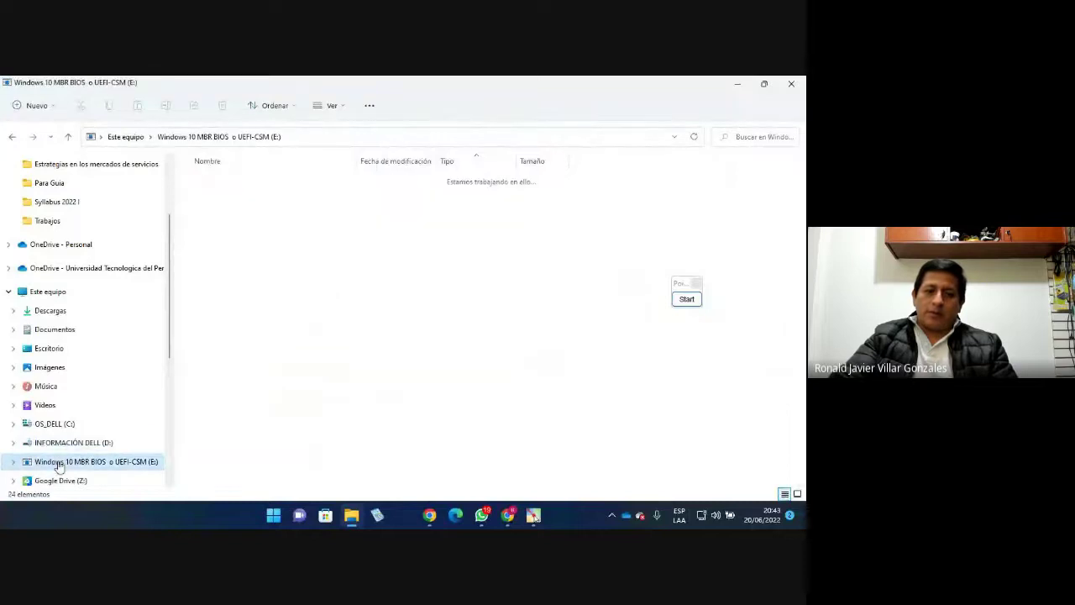
{"action": "double_click", "coordinate": [223, 180]}
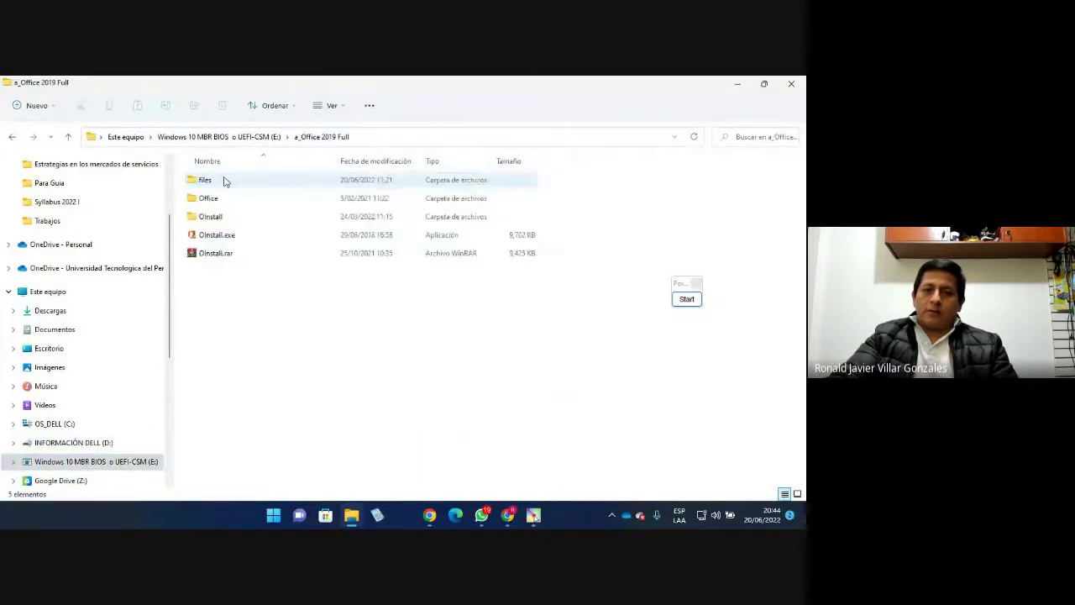
Run OInstall.exe from the a_Office 2019 Full folder as administrator
{"action": "left_click", "coordinate": [212, 235]}
{"action": "right_click", "coordinate": [211, 239]}
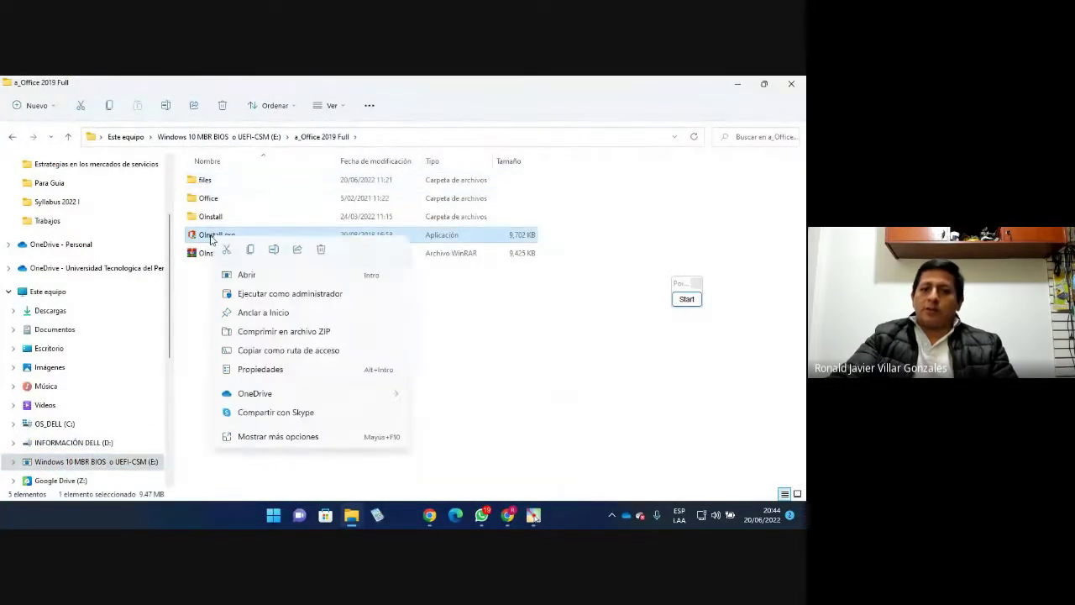
{"action": "left_click", "coordinate": [270, 294]}
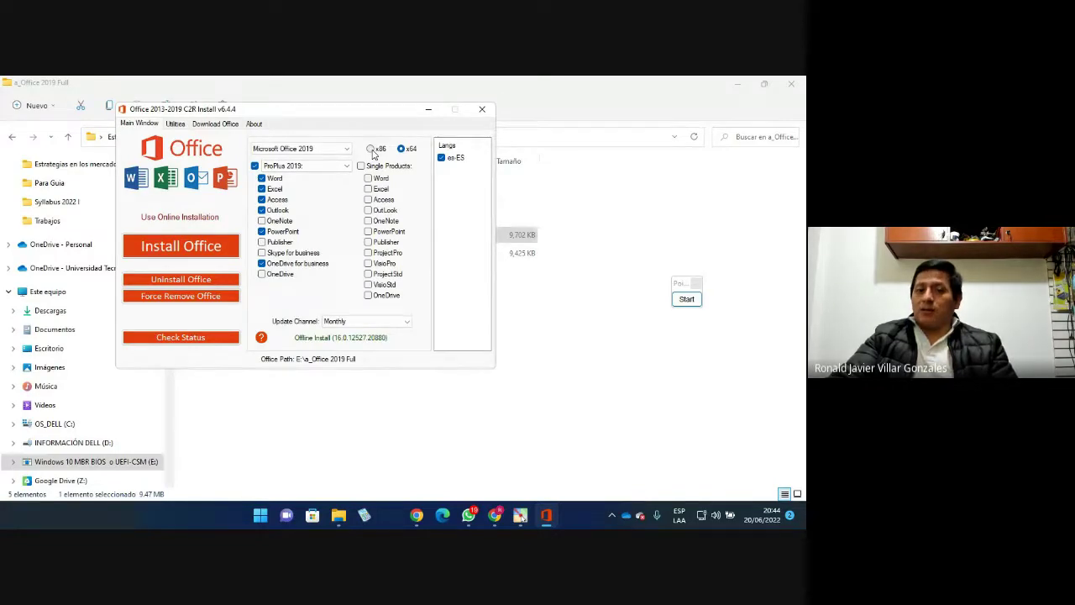
Set the architecture for the Office 2016-19 download to x64
{"action": "left_click", "coordinate": [223, 124]}
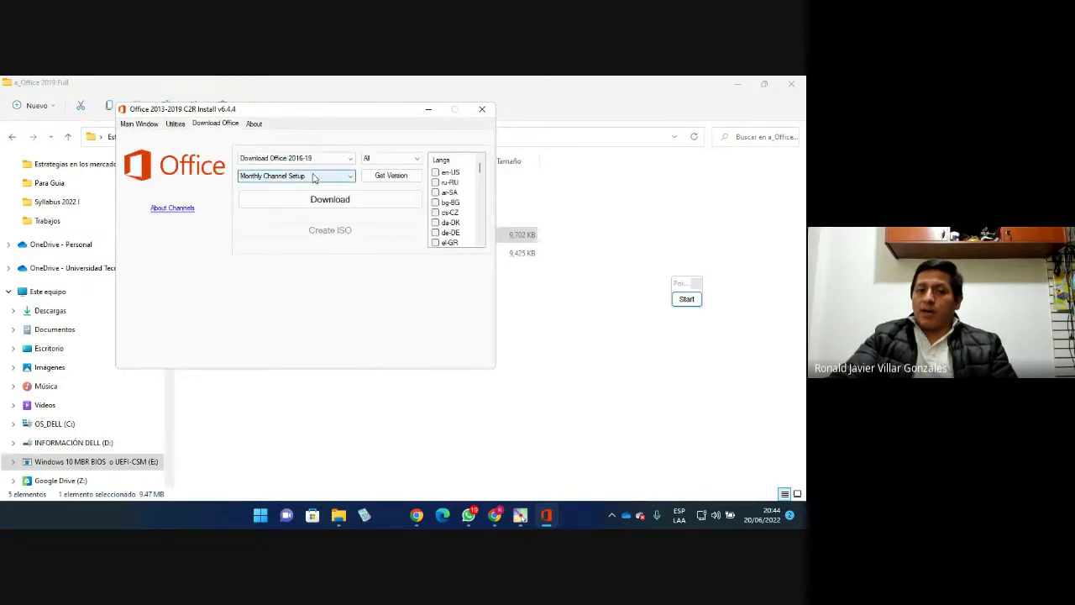
{"action": "left_click", "coordinate": [382, 162]}
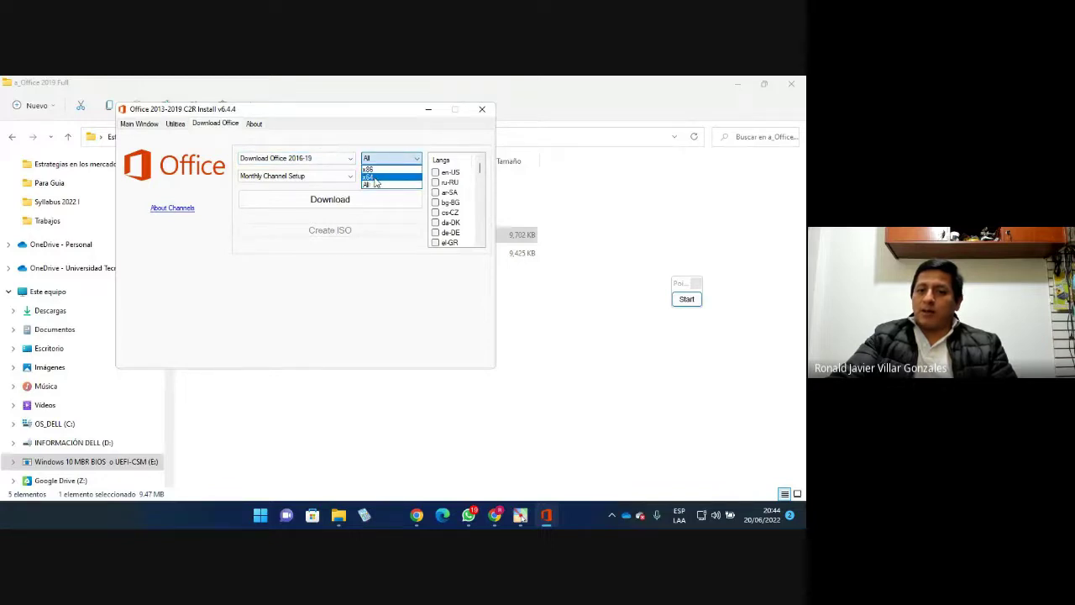
{"action": "left_click", "coordinate": [376, 177]}
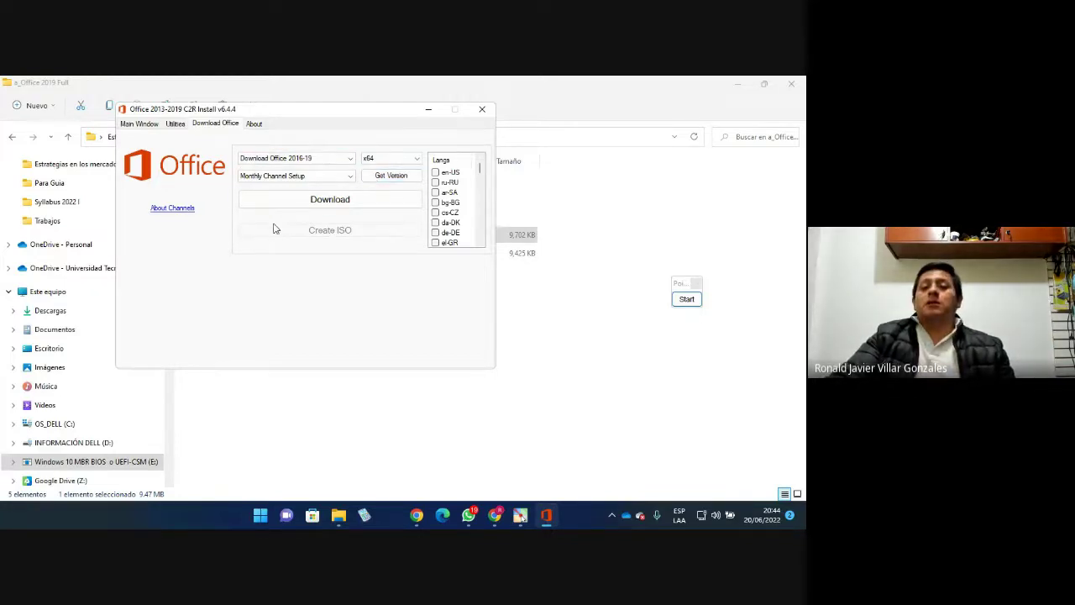
Close the Office installer and the a_Office 2019 Full folder window
{"action": "left_click", "coordinate": [482, 110]}
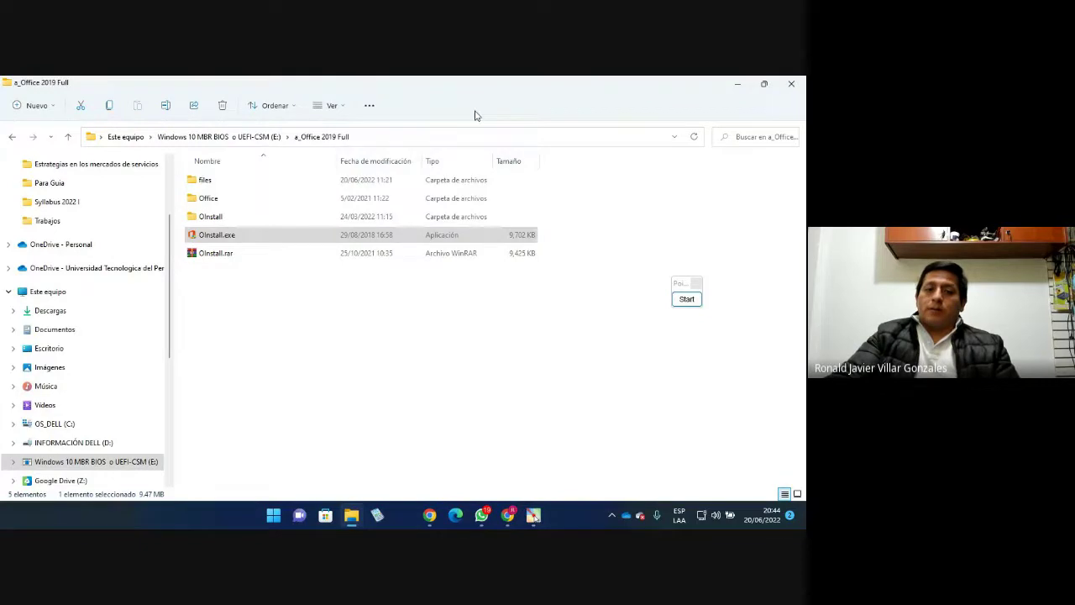
{"action": "left_click", "coordinate": [218, 238]}
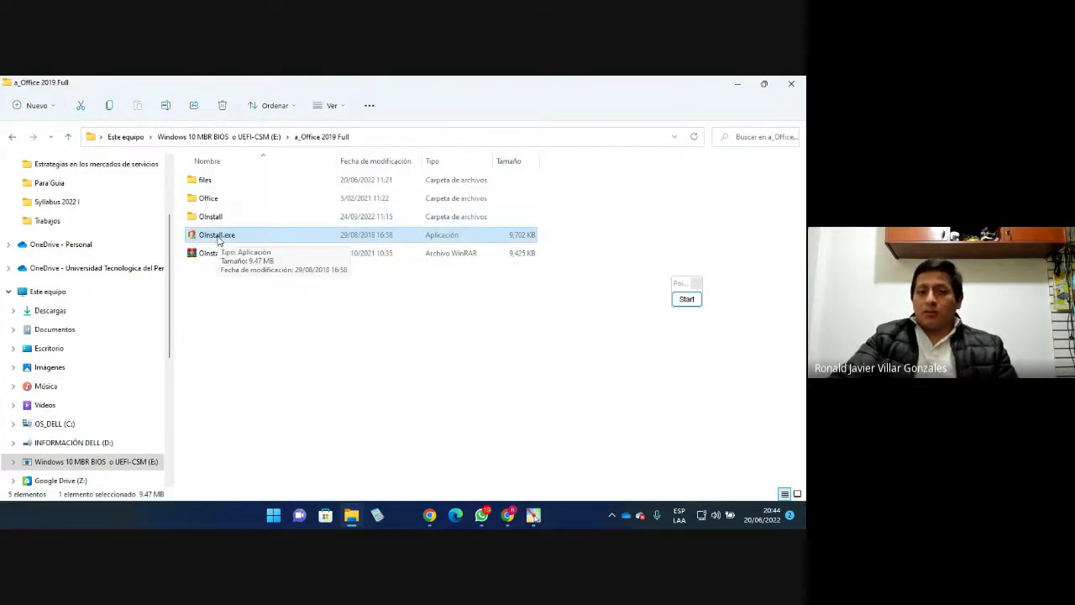
{"action": "left_click", "coordinate": [792, 84]}
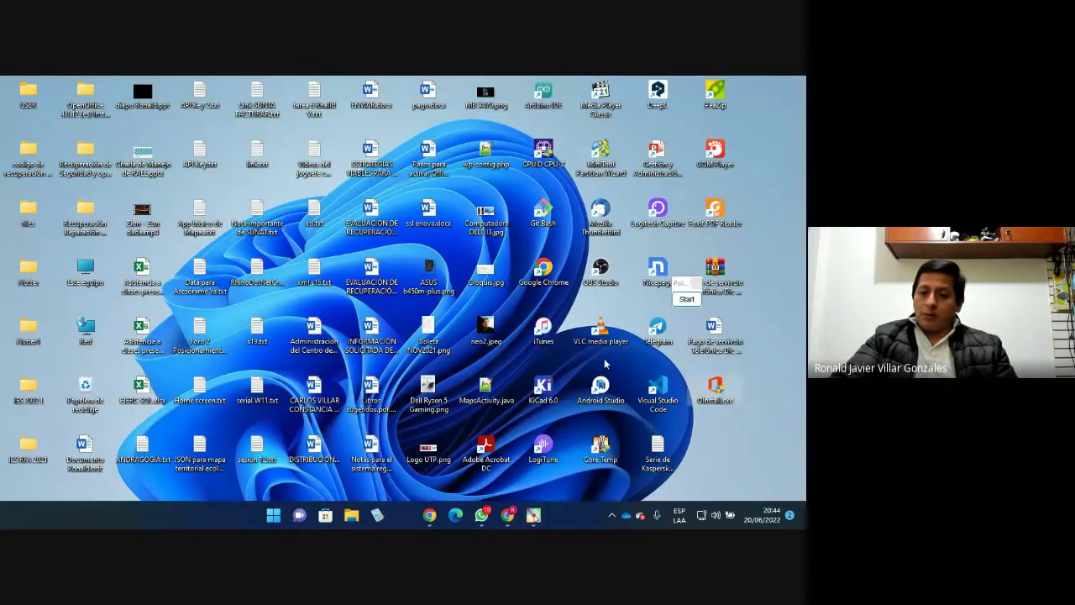
Run OInstall.exe as administrator from the a_Office 2019 Full folder on drive E:
{"action": "left_click", "coordinate": [352, 515]}
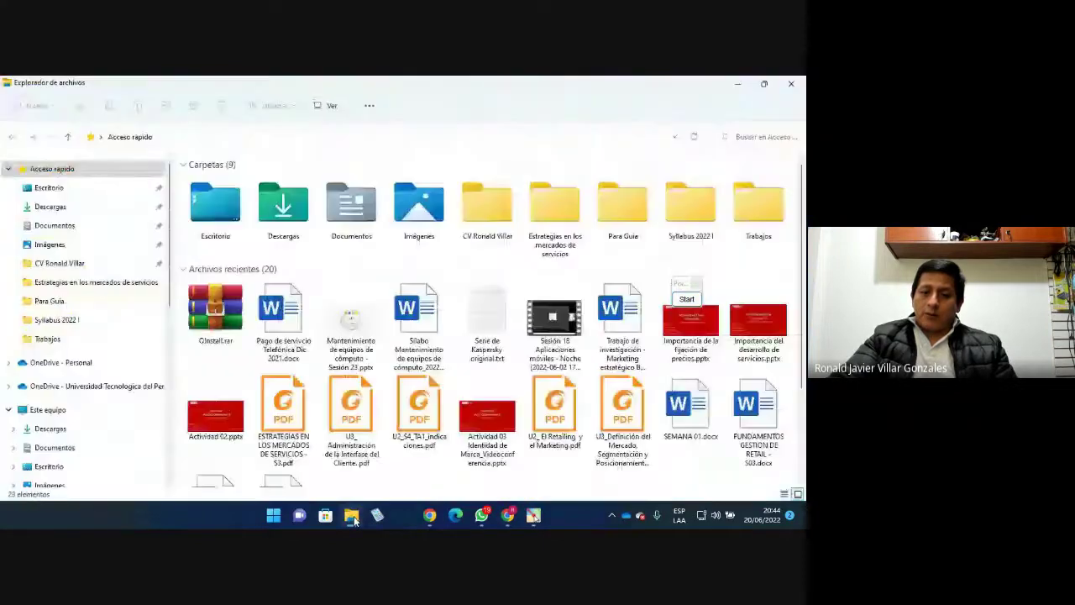
{"action": "left_click", "coordinate": [50, 410]}
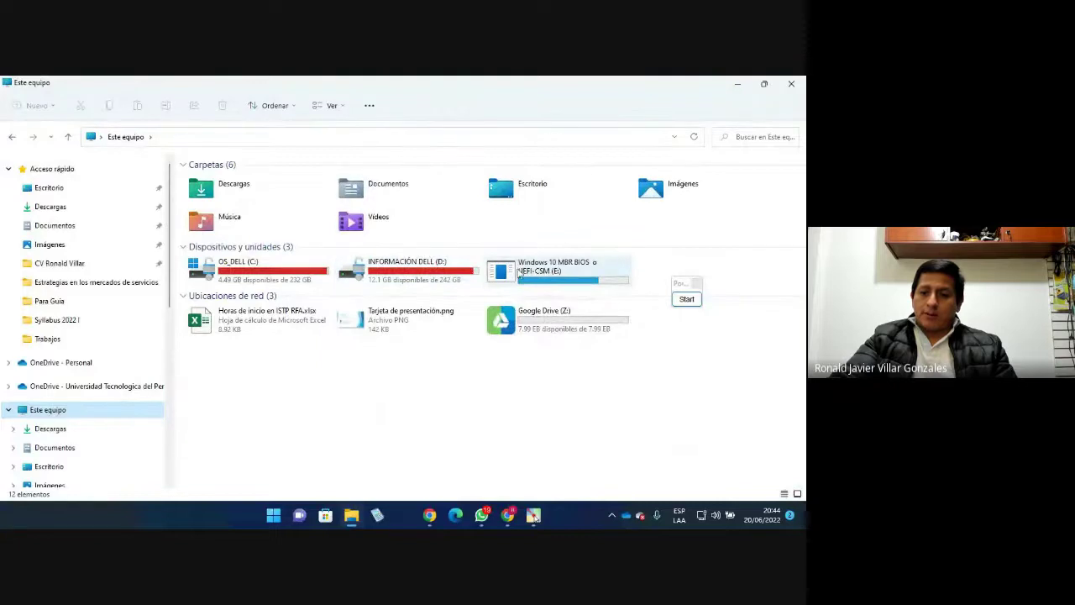
{"action": "double_click", "coordinate": [498, 272]}
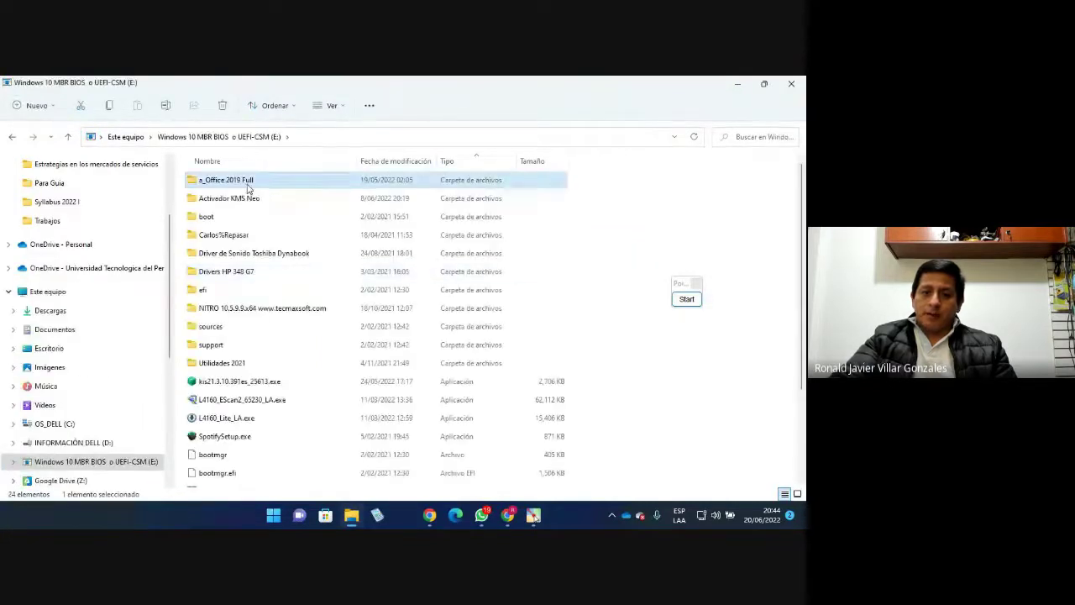
{"action": "double_click", "coordinate": [244, 182]}
{"action": "right_click", "coordinate": [217, 238]}
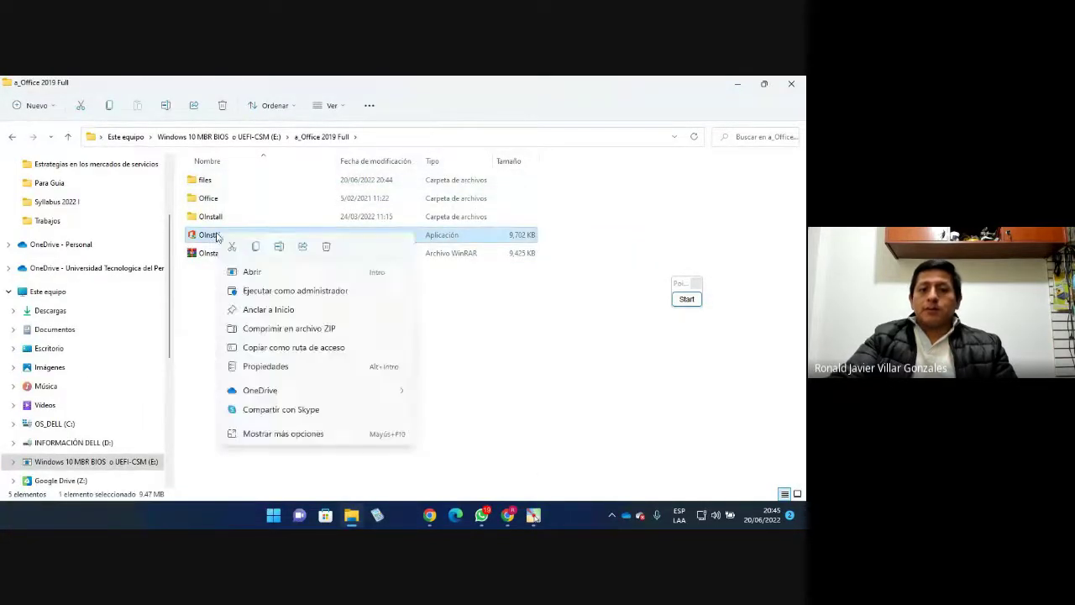
{"action": "left_click", "coordinate": [273, 295]}
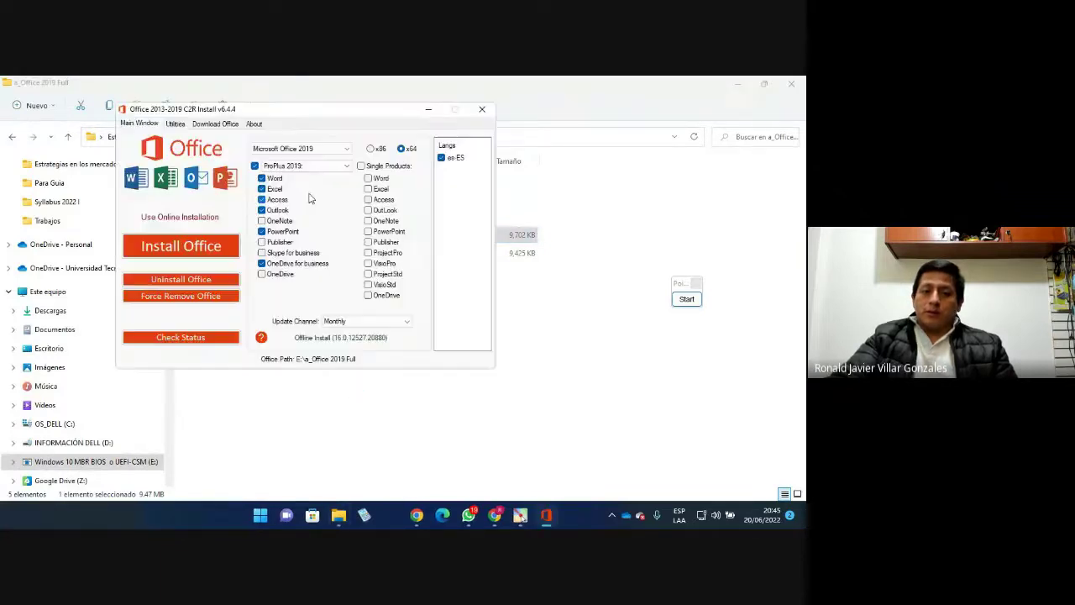
Add Publisher to the ProPlus 2019 selection and start the Office installation
{"action": "left_click", "coordinate": [262, 231]}
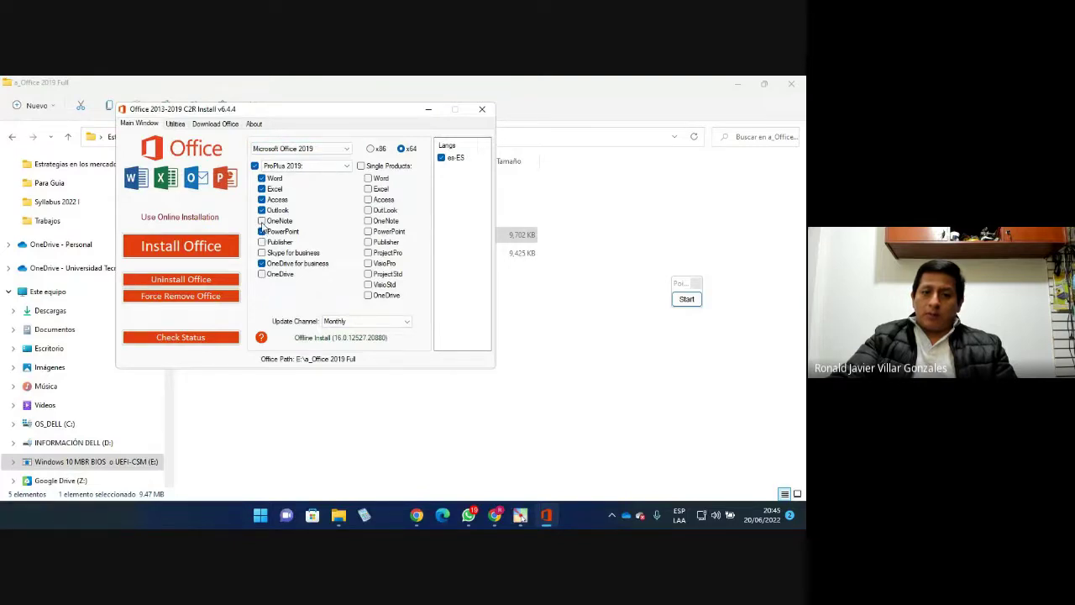
{"action": "left_click", "coordinate": [262, 221]}
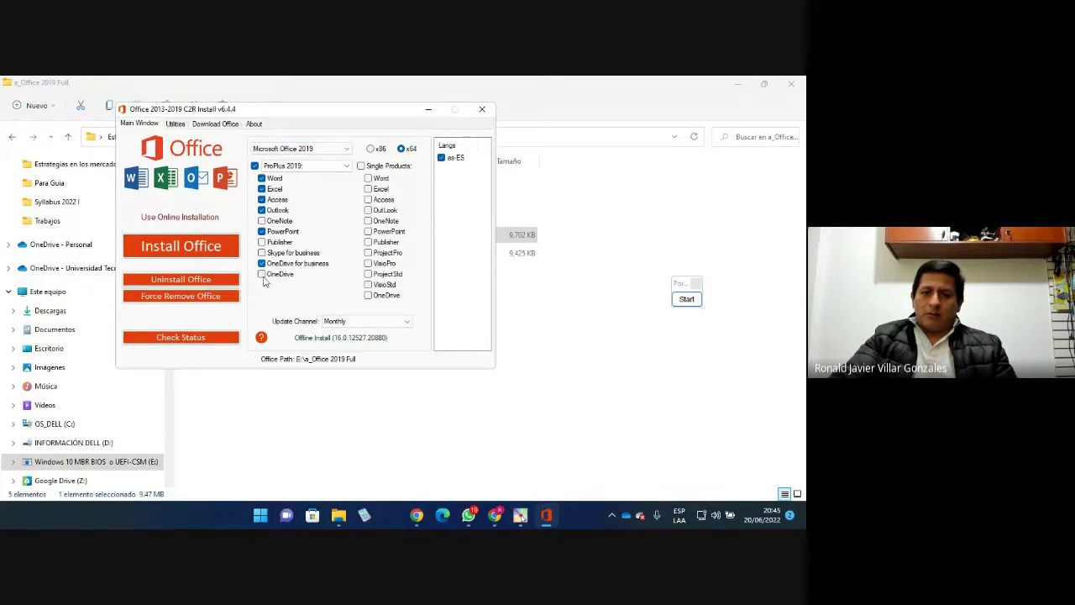
{"action": "left_click", "coordinate": [261, 242]}
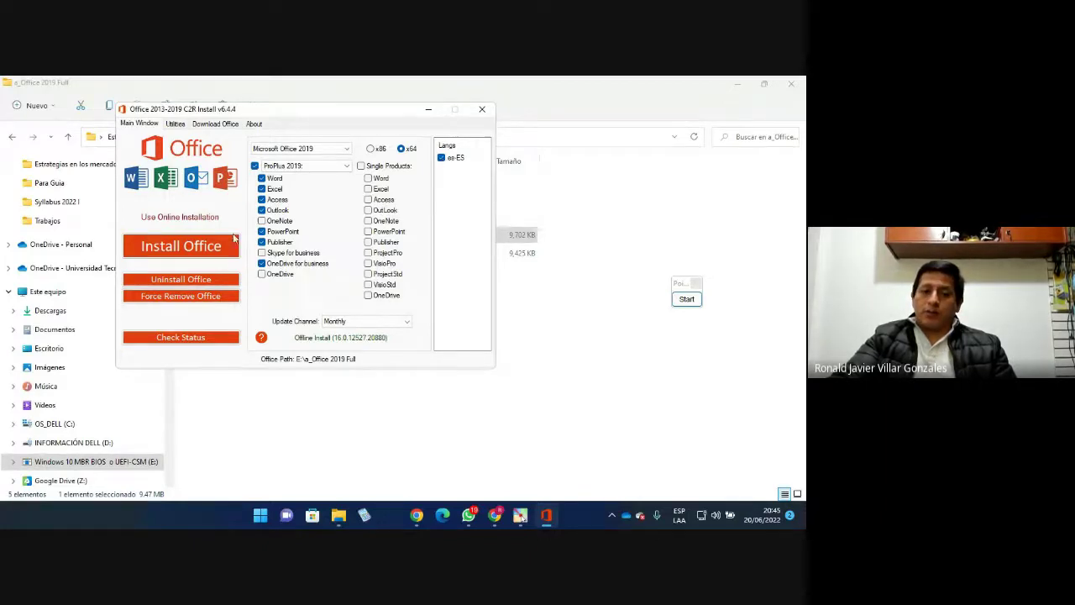
{"action": "left_click", "coordinate": [190, 248]}
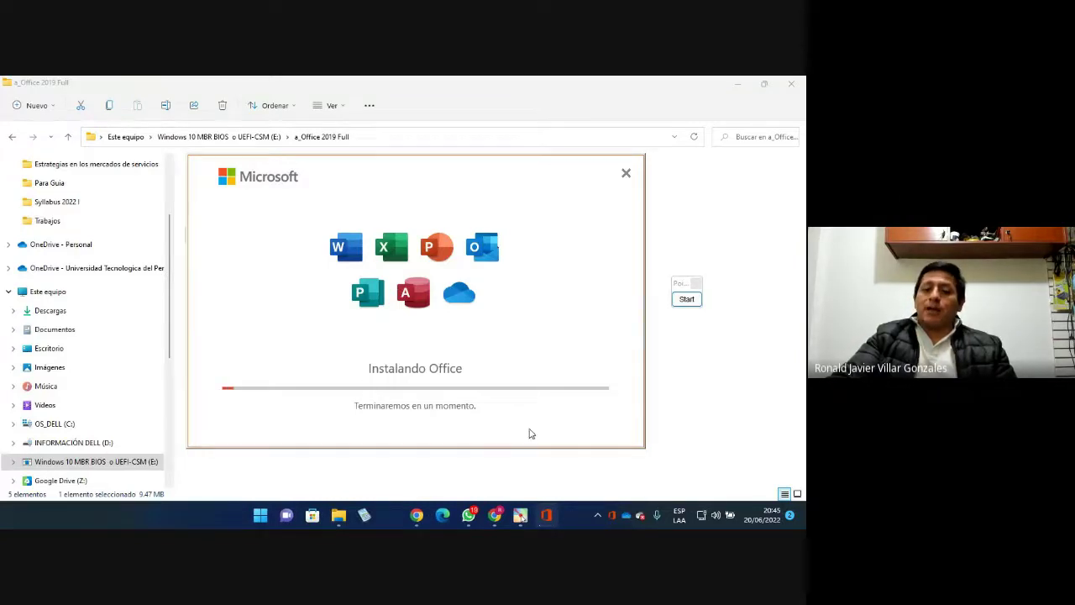
Switch to the Chrome window, and bring the Descargas folder window to the front
{"action": "mouse_move", "coordinate": [495, 515]}
{"action": "left_click", "coordinate": [437, 474]}
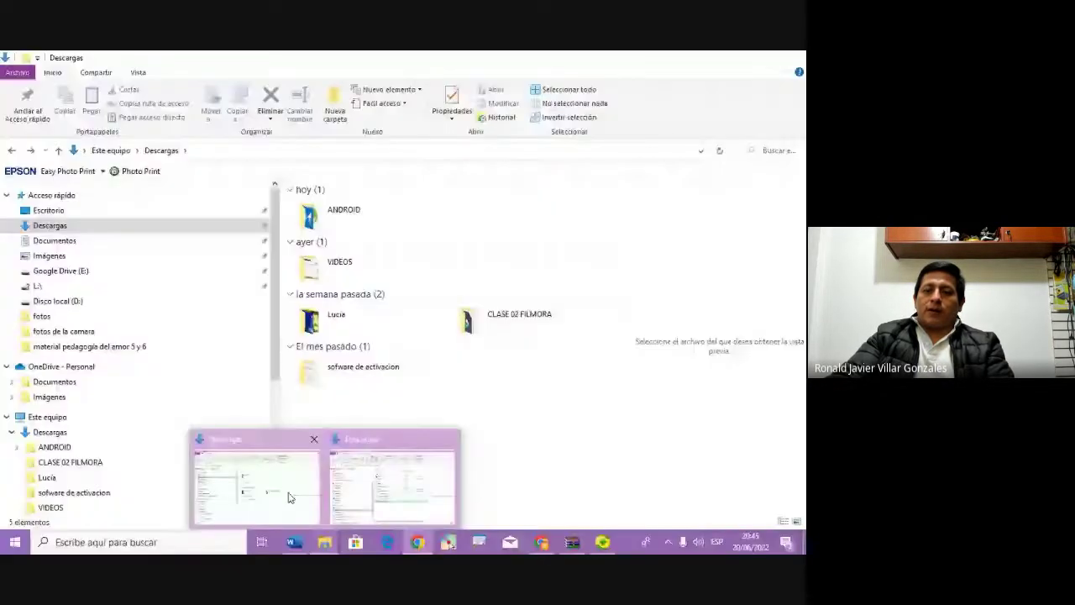
{"action": "left_click", "coordinate": [288, 497]}
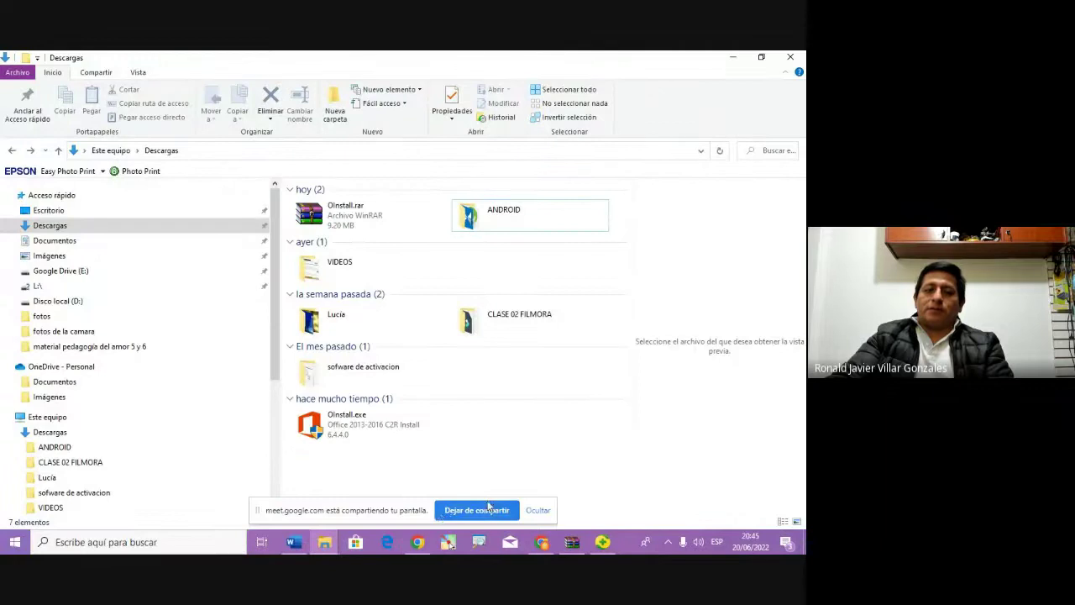
Switch to the Google Meet call in Chrome and turn on the microphone
{"action": "mouse_move", "coordinate": [542, 542]}
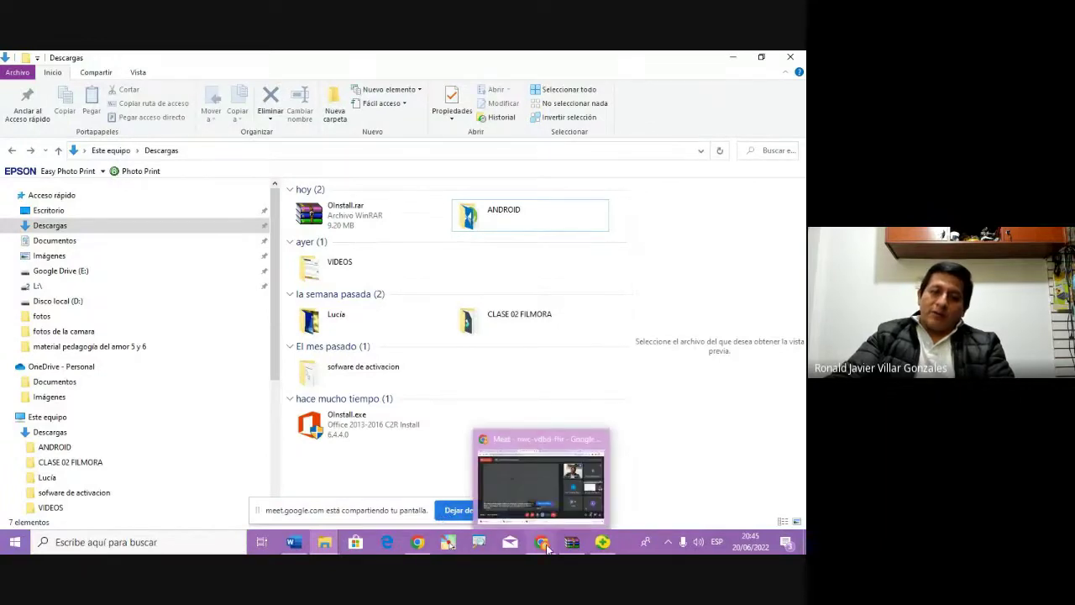
{"action": "left_click", "coordinate": [552, 494]}
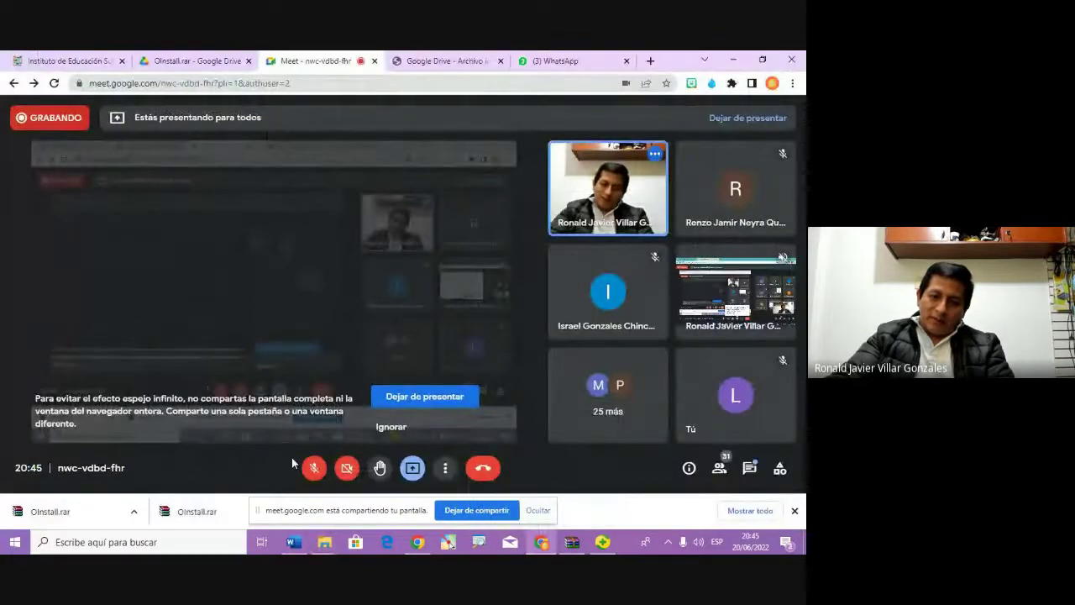
{"action": "left_click", "coordinate": [324, 469]}
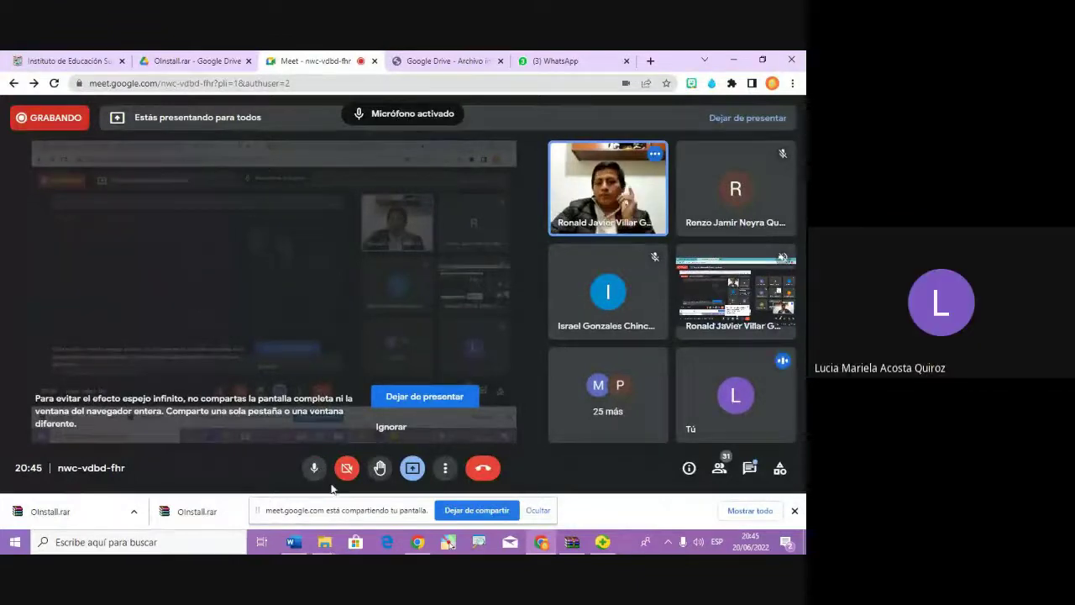
Run OInstall.exe from the Descargas folder as administrator, choosing to run it anyway despite the Windows malware warning
{"action": "left_click", "coordinate": [328, 543]}
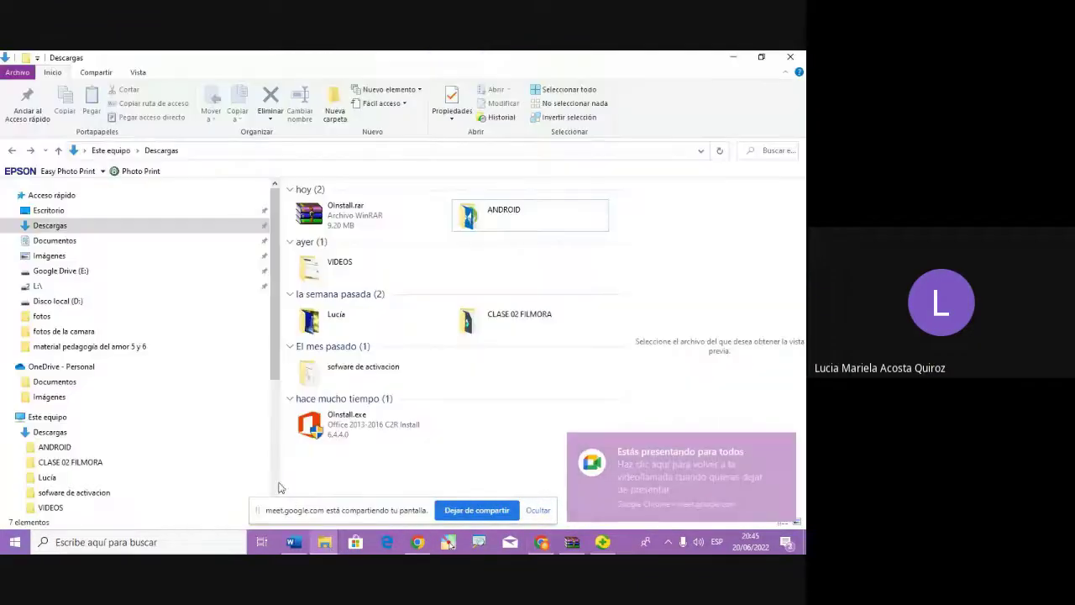
{"action": "left_click", "coordinate": [110, 225]}
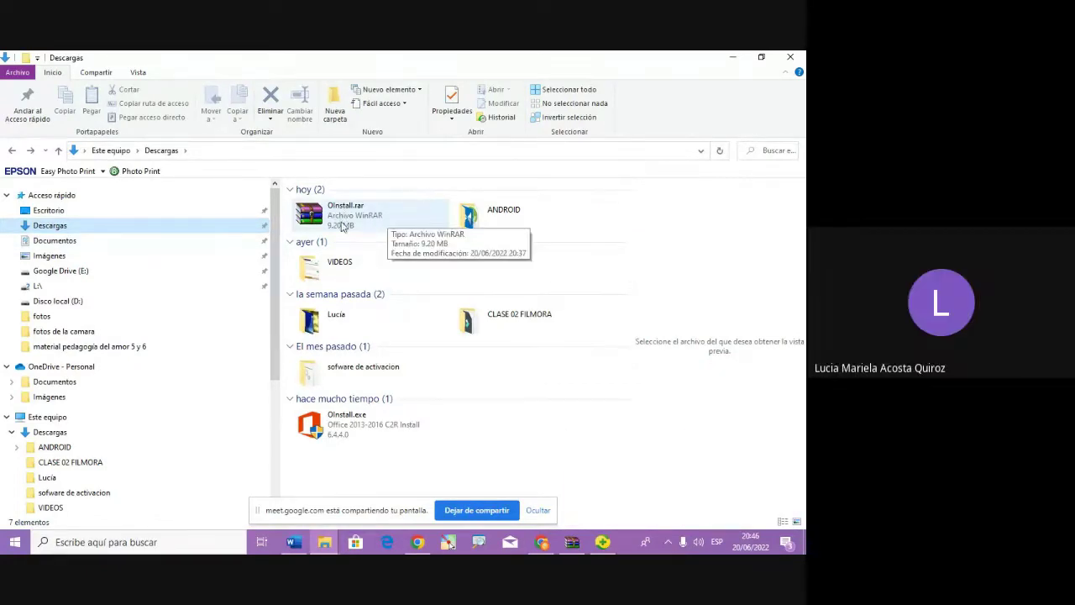
{"action": "mouse_move", "coordinate": [352, 437]}
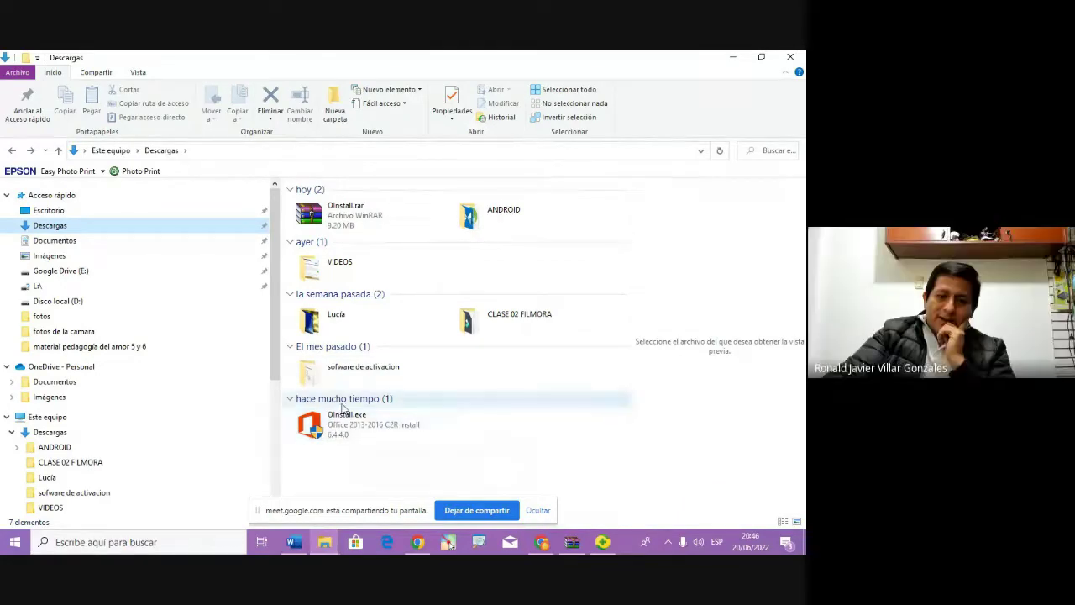
{"action": "right_click", "coordinate": [340, 420]}
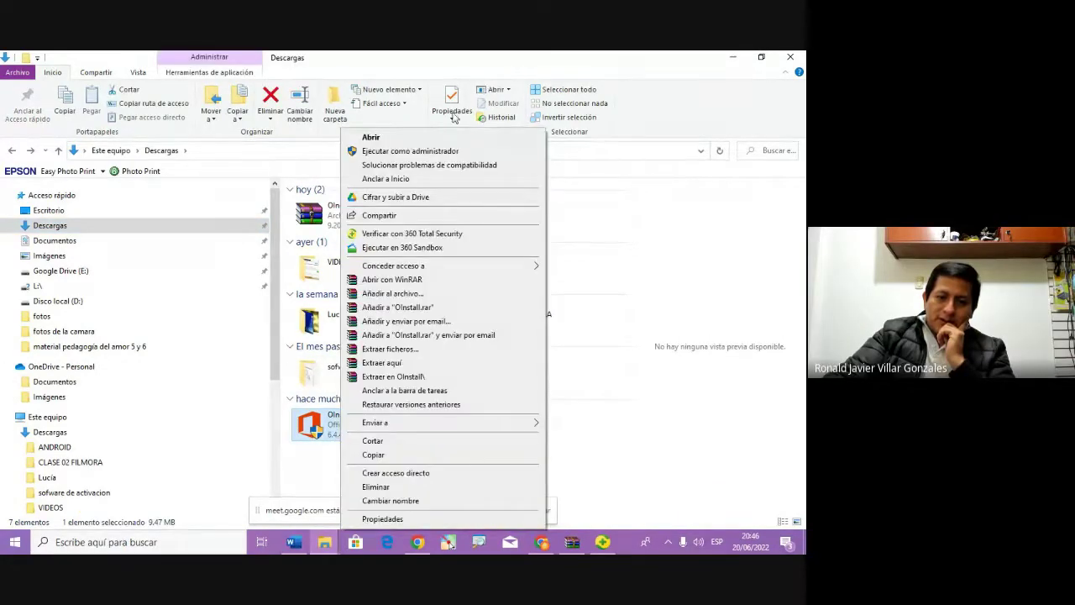
{"action": "left_click", "coordinate": [431, 151]}
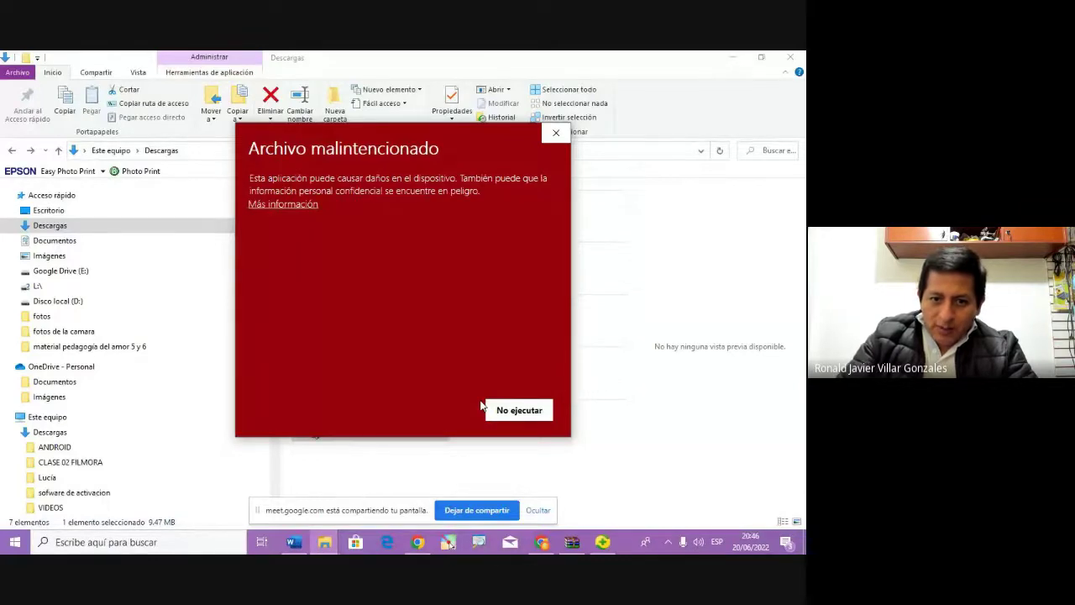
{"action": "left_click", "coordinate": [273, 207]}
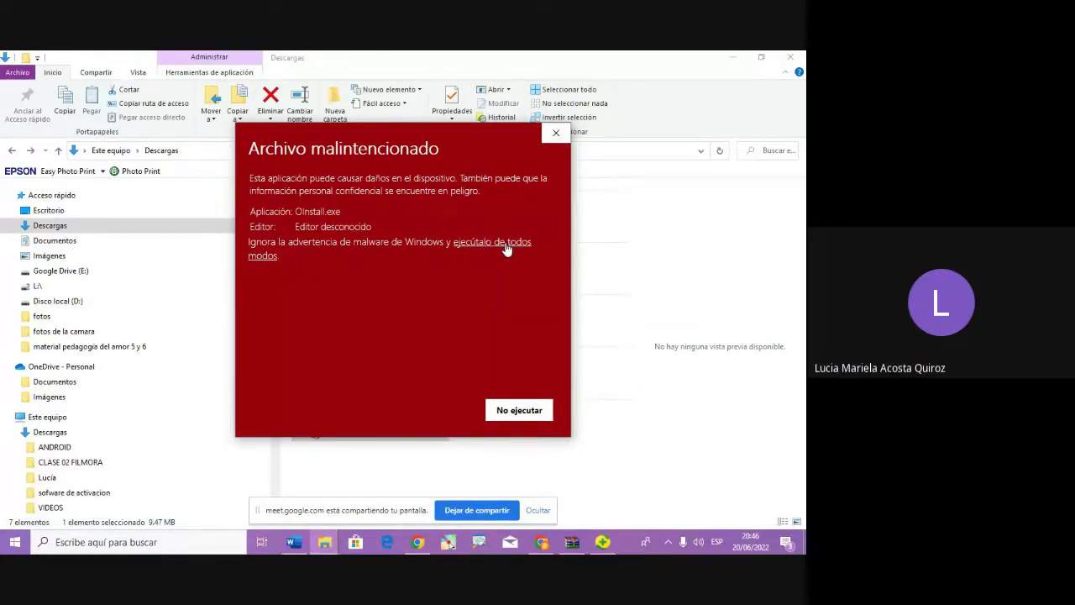
{"action": "key", "text": "alt+Tab"}
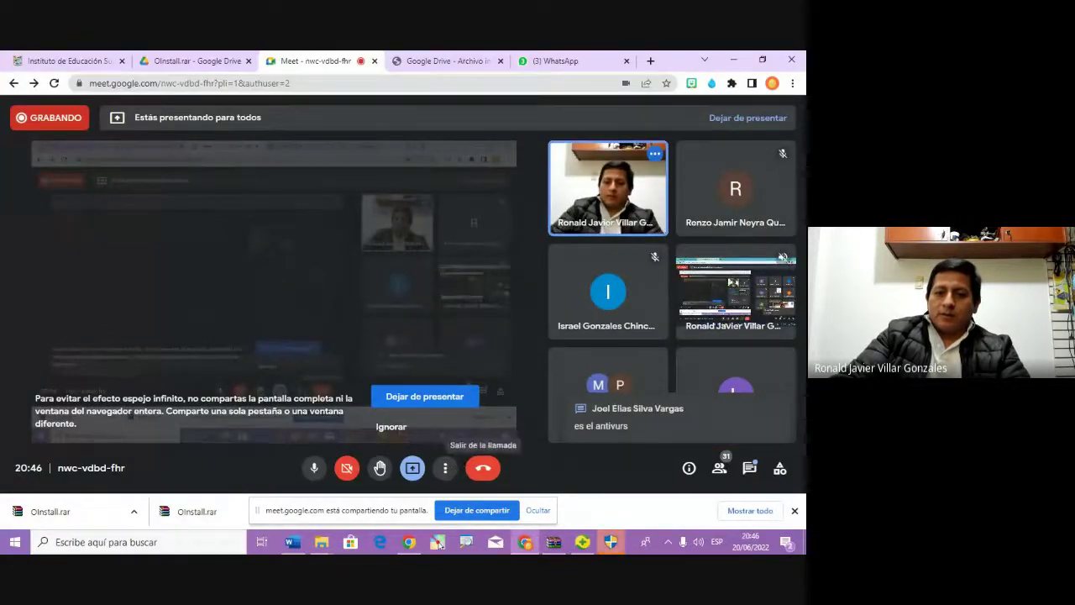
{"action": "mouse_move", "coordinate": [611, 542]}
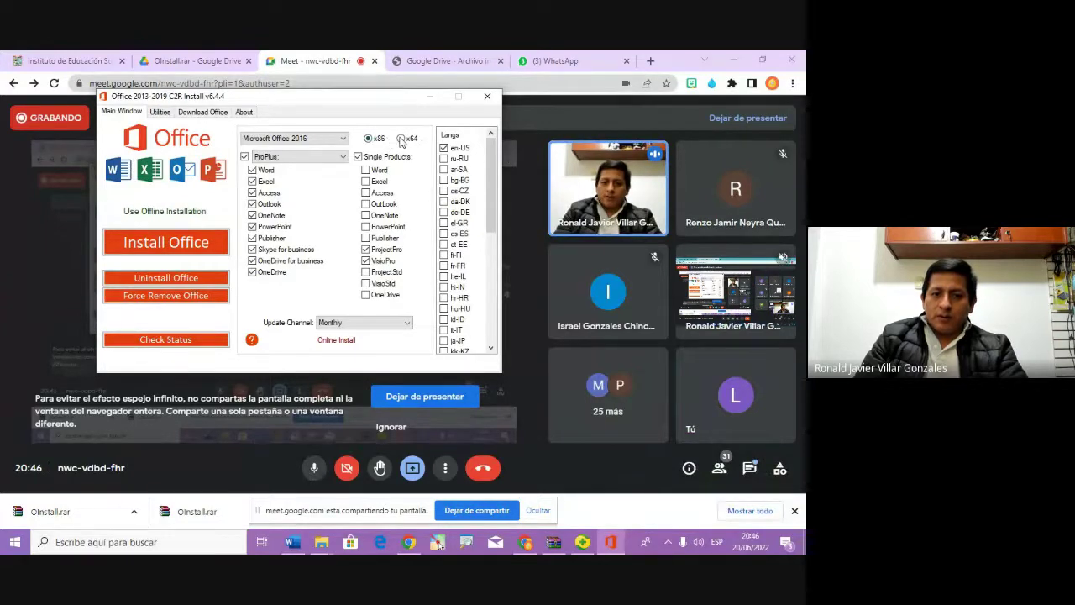
Set the Office version to Microsoft Office 2019 with the x64 architecture
{"action": "left_click", "coordinate": [319, 138]}
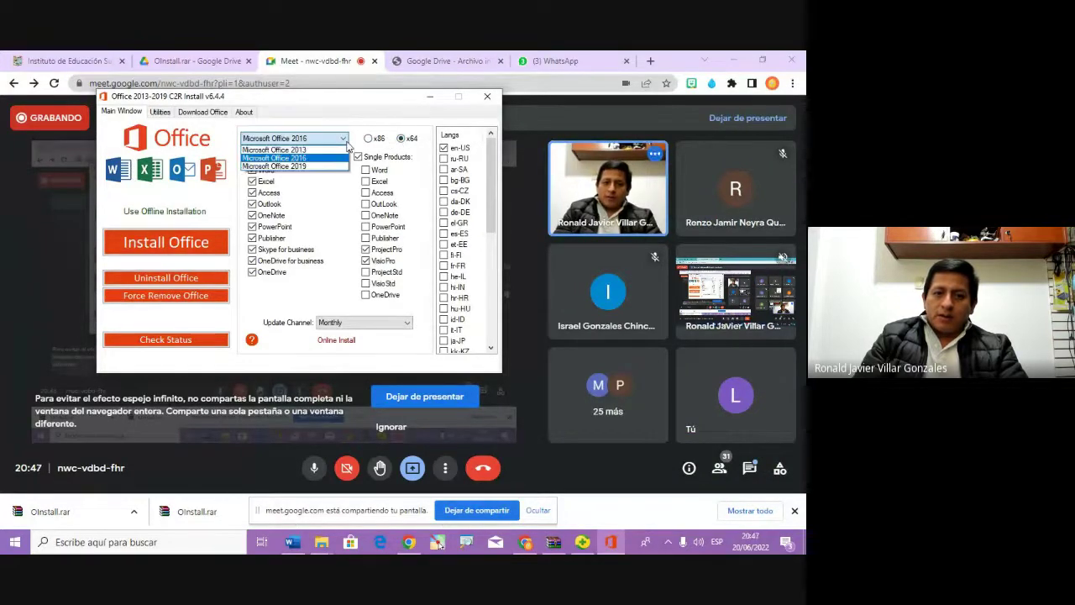
{"action": "left_click", "coordinate": [315, 166]}
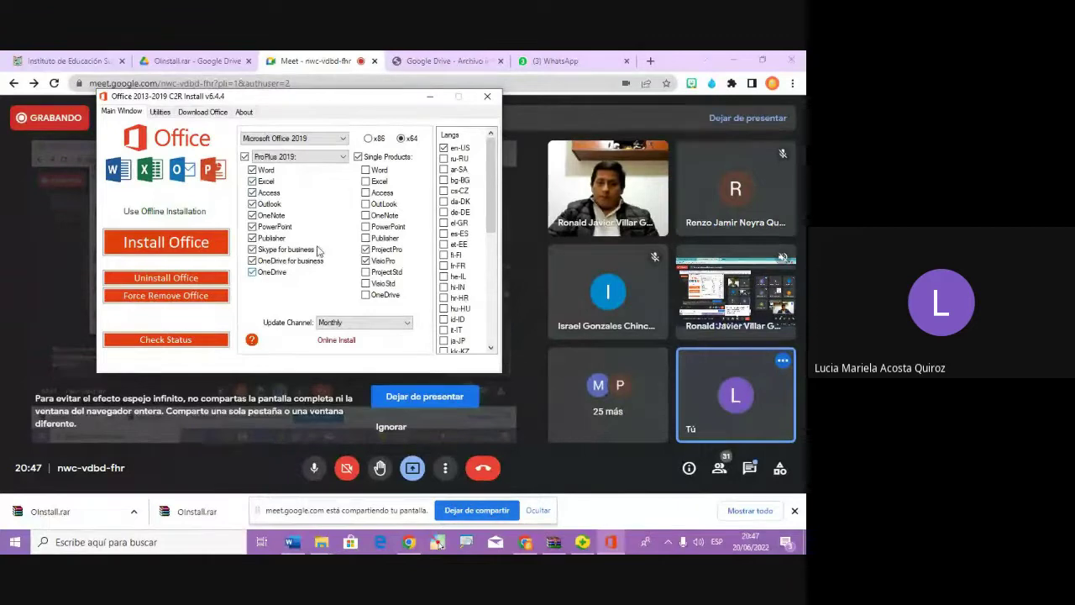
{"action": "left_click", "coordinate": [366, 170]}
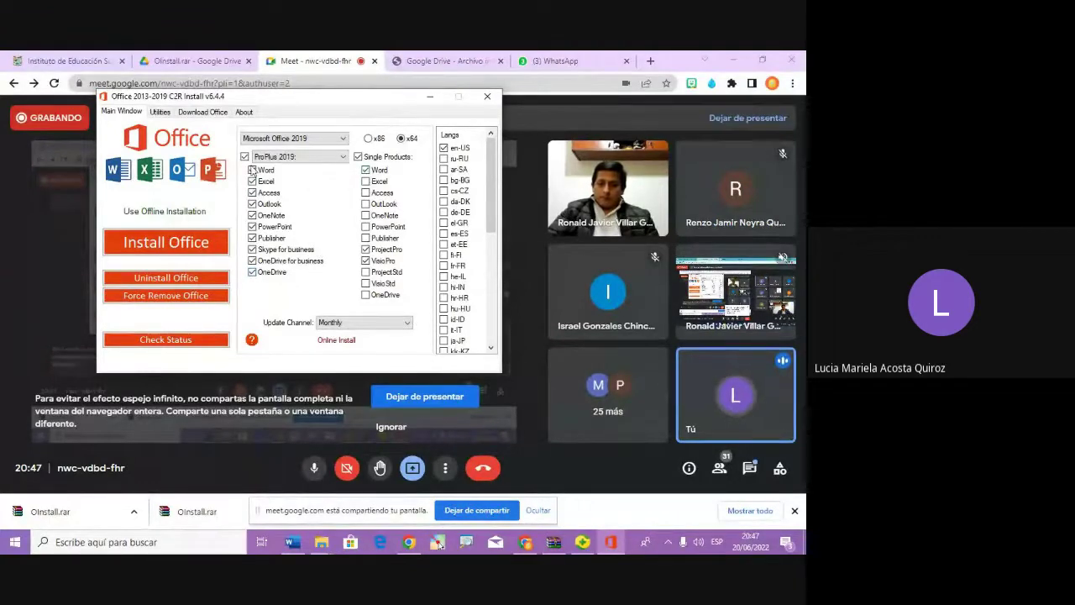
{"action": "left_click", "coordinate": [366, 182]}
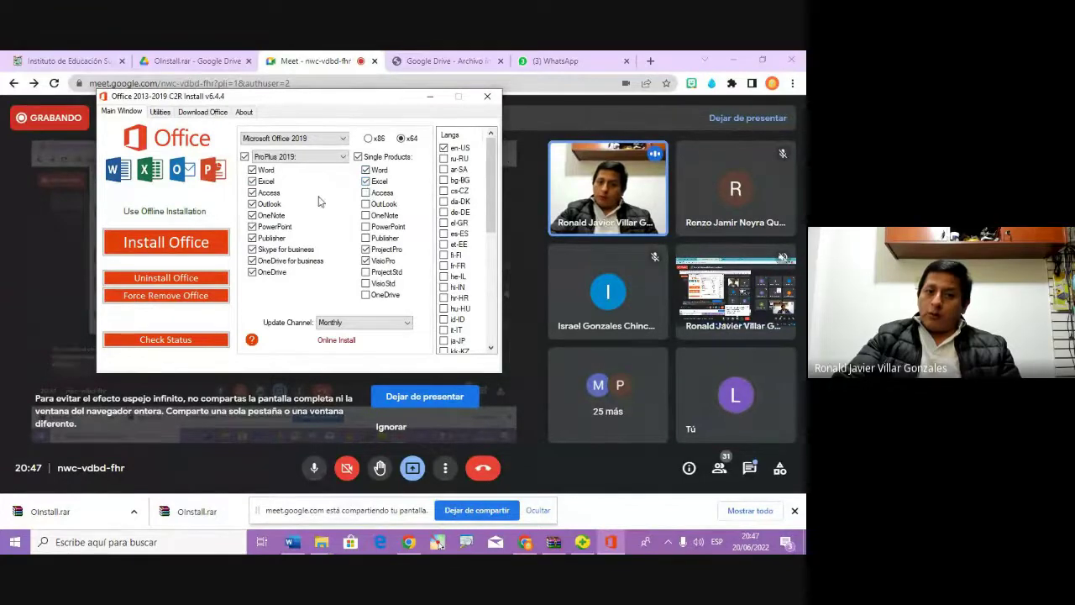
{"action": "left_click", "coordinate": [366, 170]}
{"action": "left_click", "coordinate": [366, 182]}
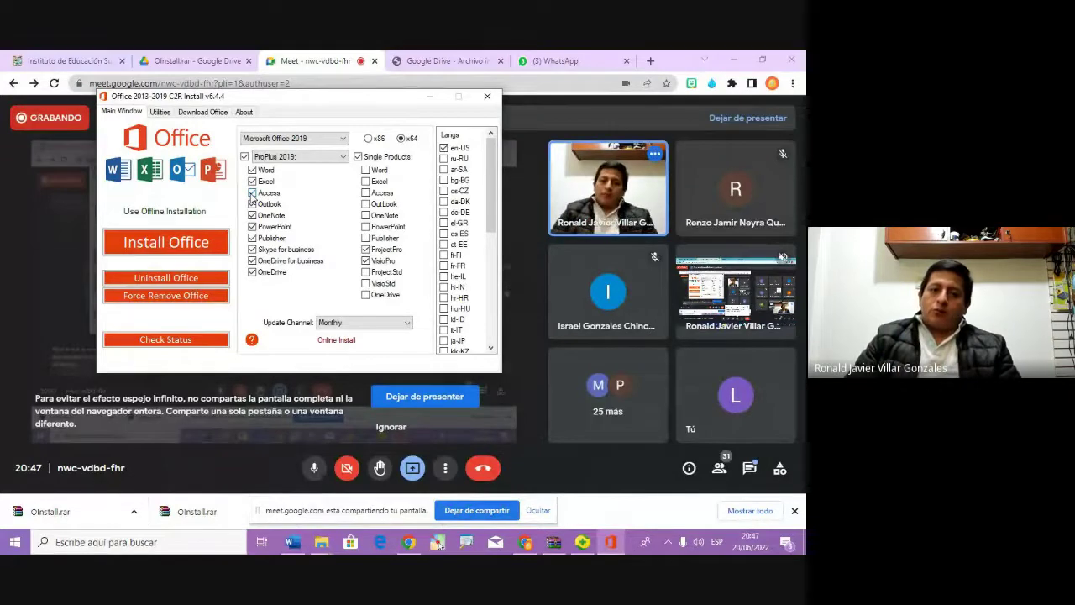
Clear Outlook, OneNote, Publisher, Skype for business and OneDrive for business from ProPlus 2019, keeping ProjectPro and VisioPro as single products
{"action": "left_click", "coordinate": [252, 203]}
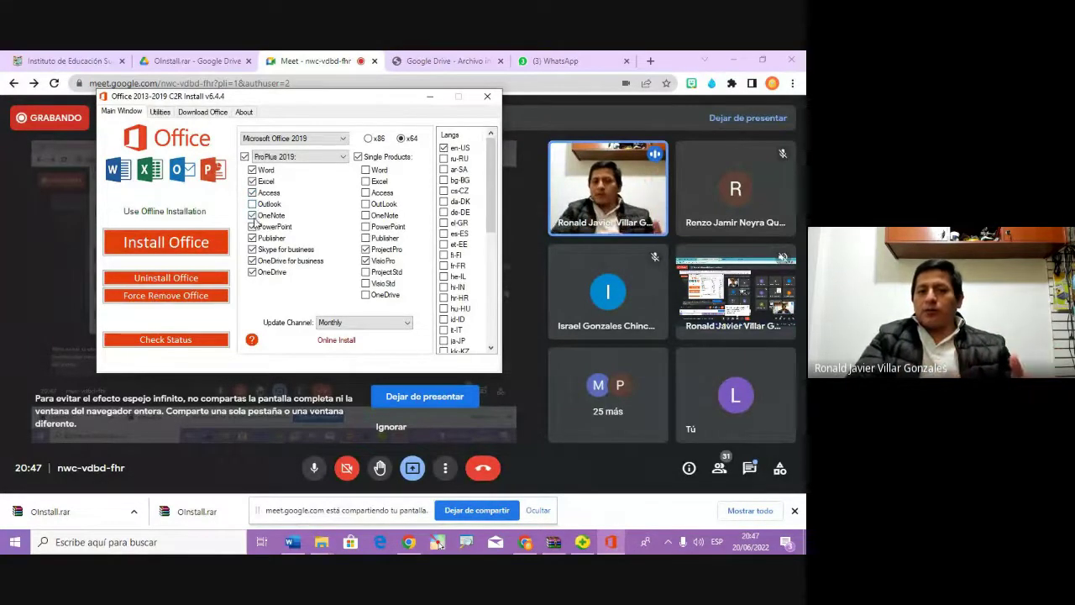
{"action": "left_click", "coordinate": [252, 216]}
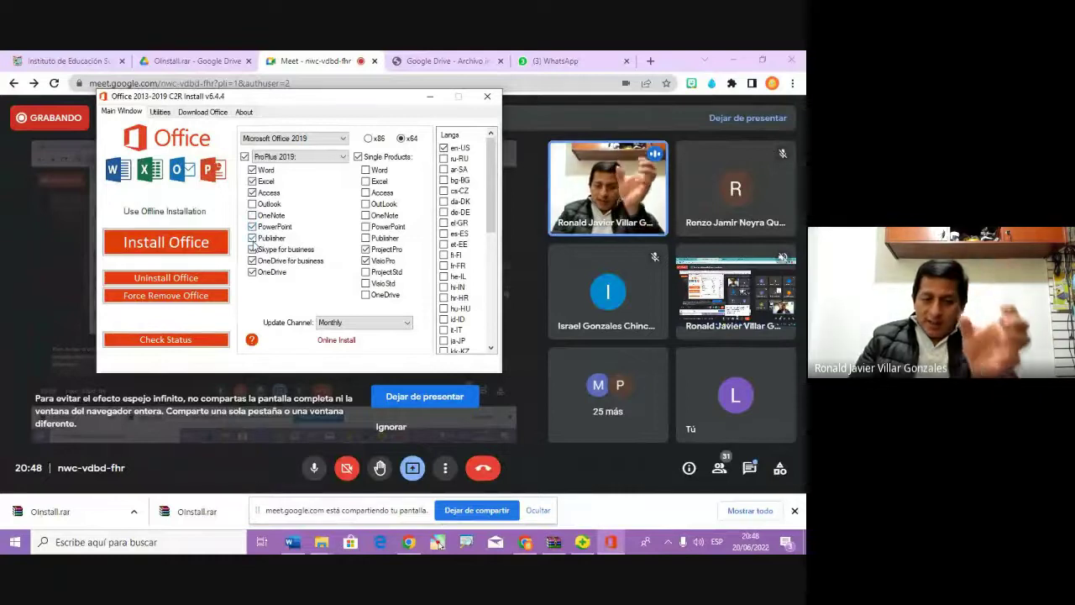
{"action": "left_click", "coordinate": [253, 239]}
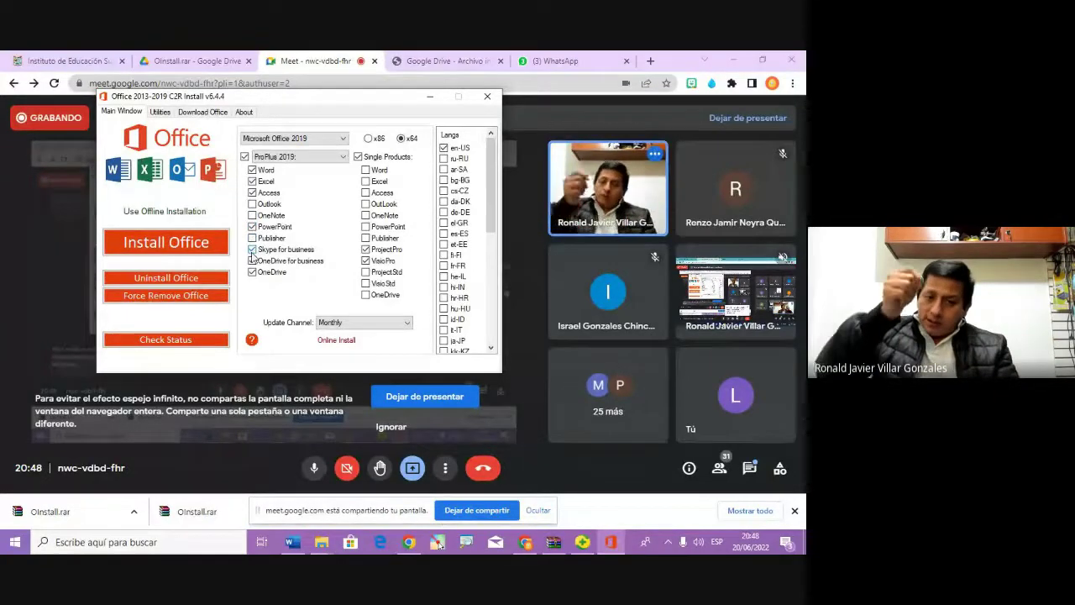
{"action": "left_click", "coordinate": [252, 249]}
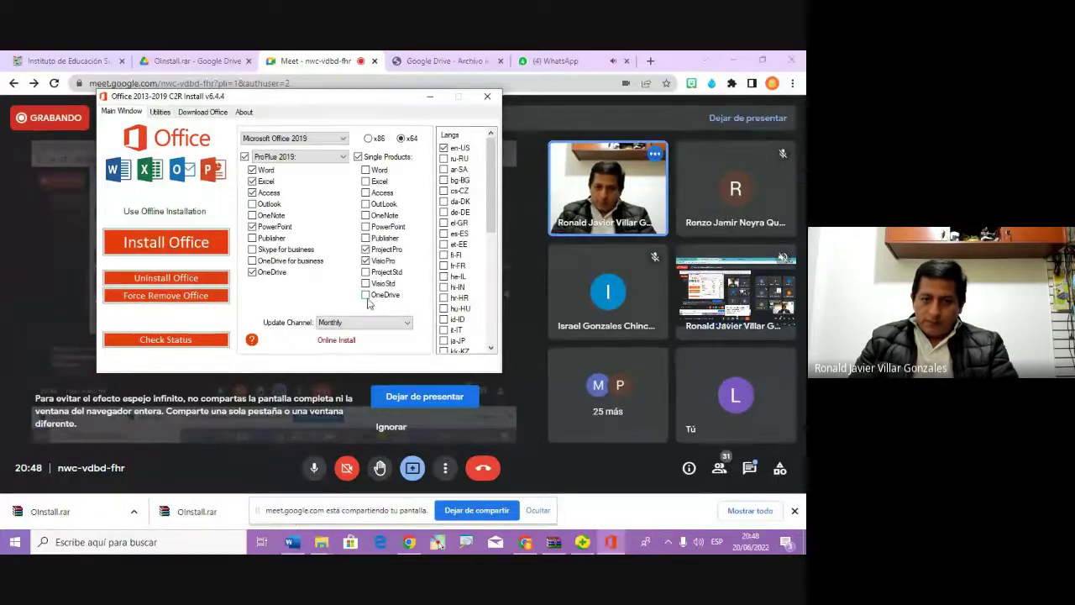
{"action": "left_click", "coordinate": [365, 250]}
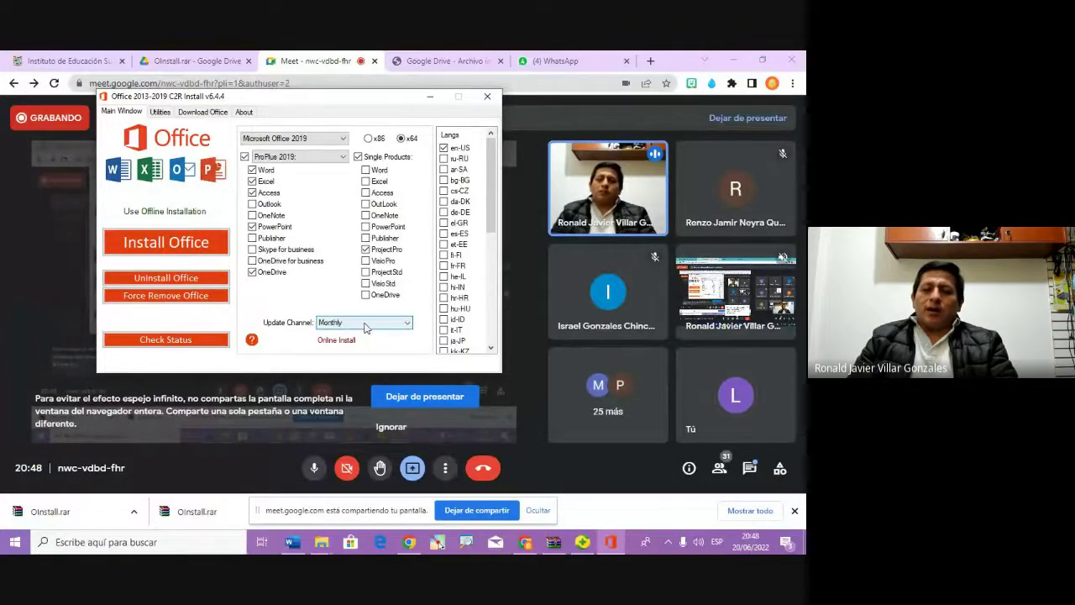
{"action": "left_click", "coordinate": [366, 261]}
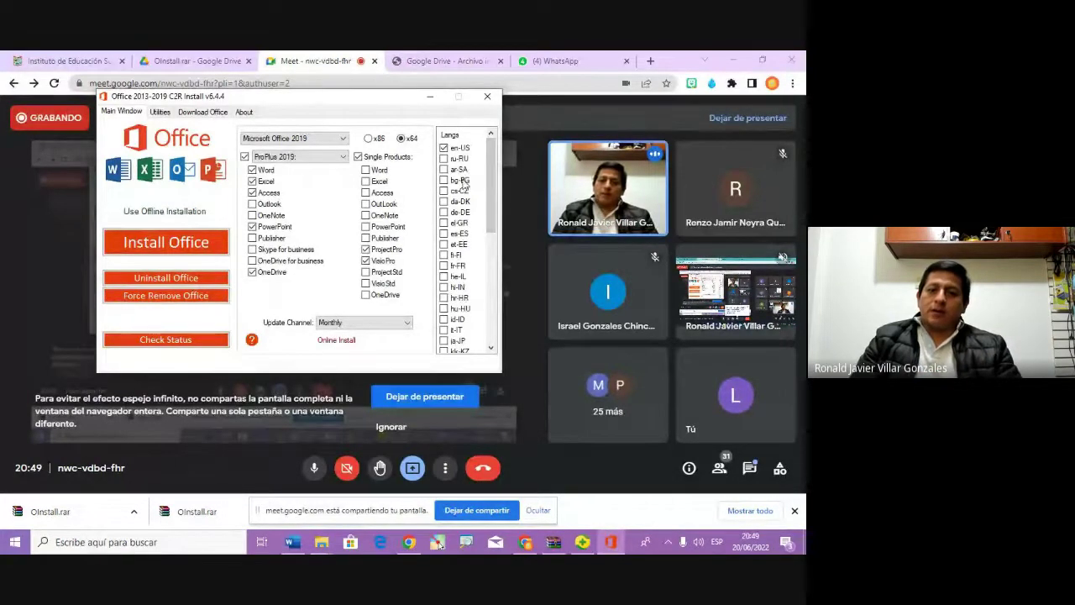
Set the Office installation language to es-ES only, deselecting en-US
{"action": "left_click", "coordinate": [445, 233]}
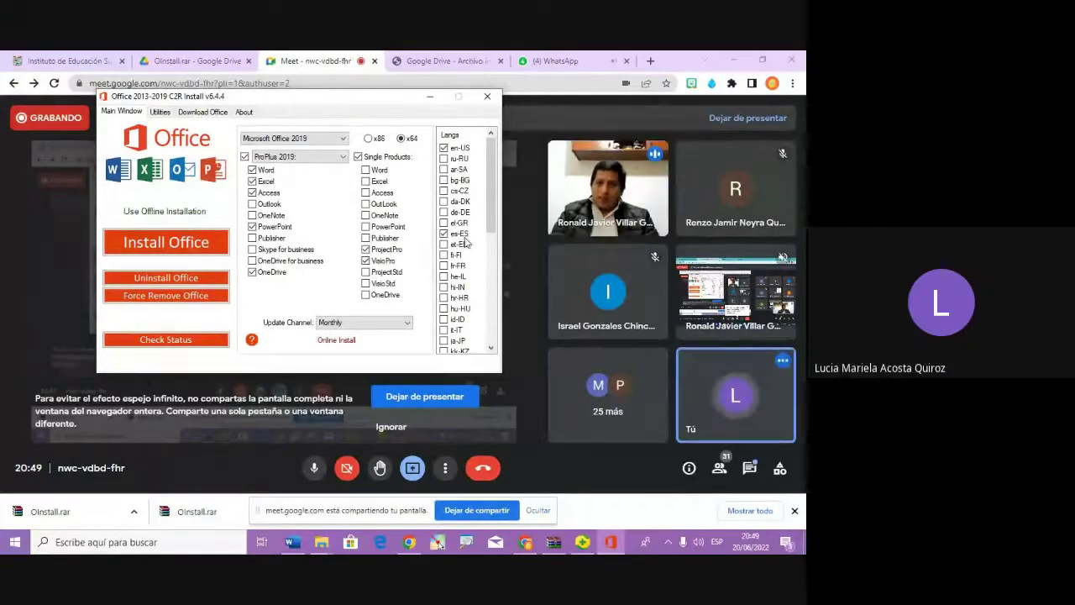
{"action": "left_click", "coordinate": [445, 149]}
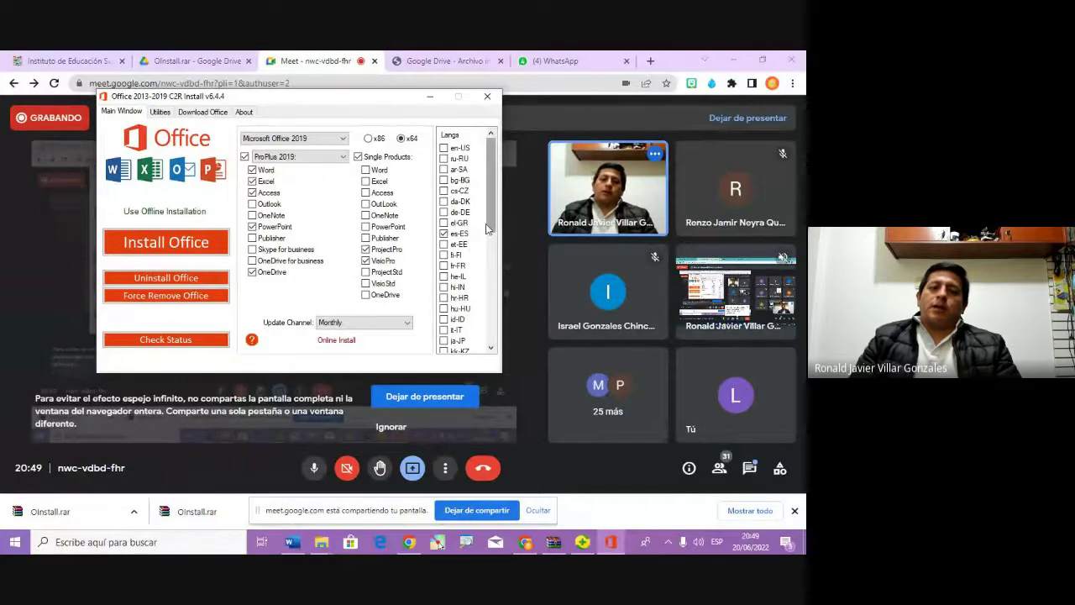
Check the es-ES selection in the language list and start the online installation of Office 2019
{"action": "scroll", "coordinate": [490, 242], "scroll_direction": "down", "scroll_amount": 1}
{"action": "scroll", "coordinate": [491, 242], "scroll_direction": "up", "scroll_amount": 1}
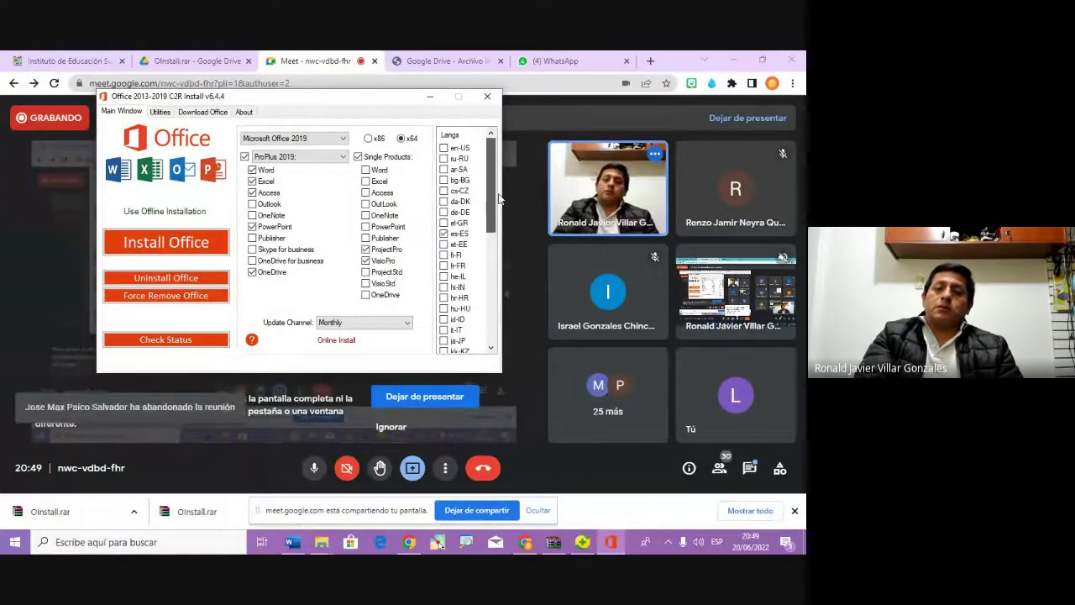
{"action": "scroll", "coordinate": [446, 152], "scroll_direction": "up", "scroll_amount": 1}
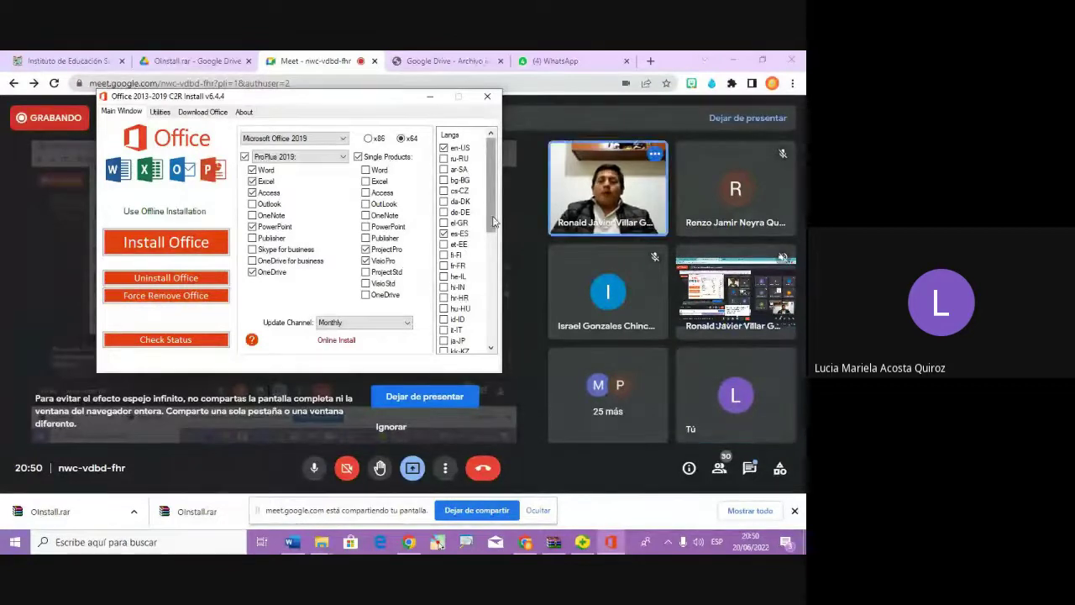
{"action": "scroll", "coordinate": [494, 221], "scroll_direction": "down", "scroll_amount": 1}
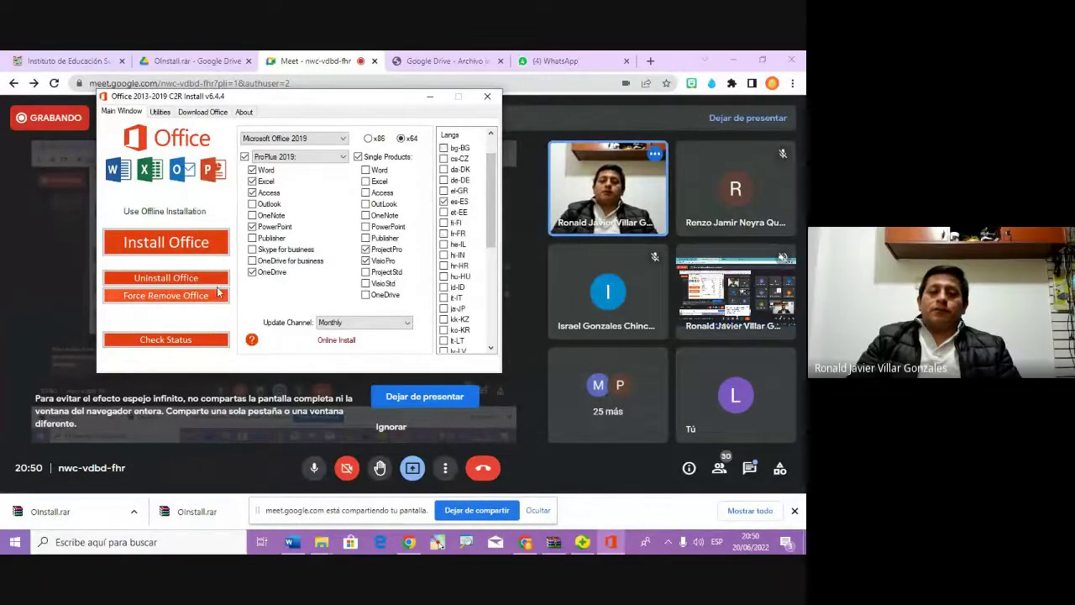
{"action": "left_click", "coordinate": [152, 241]}
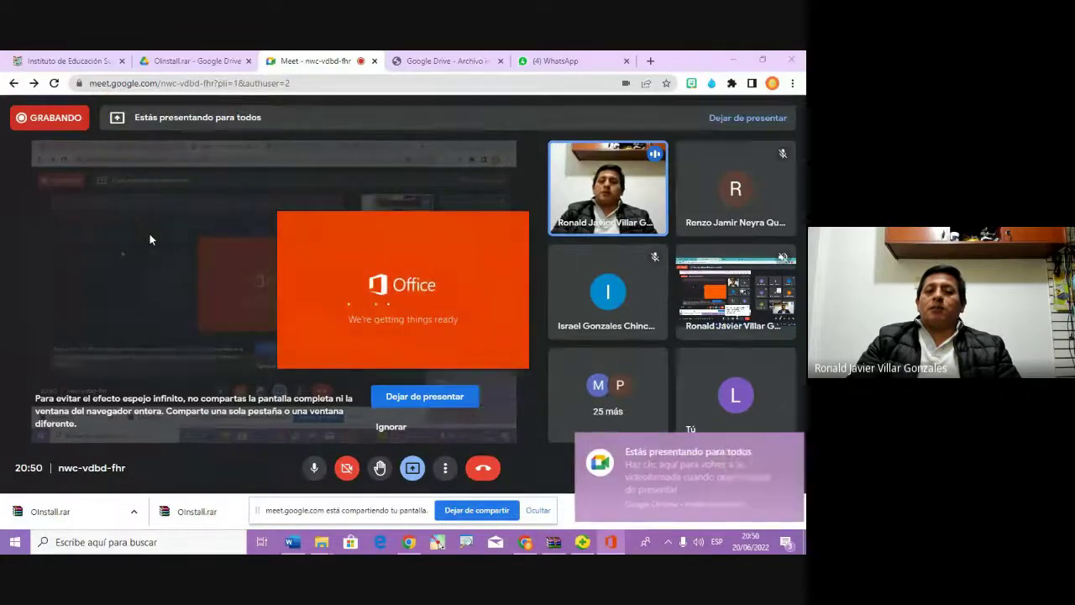
Dismiss the presentation notification and mute the meeting microphone
{"action": "left_click", "coordinate": [781, 441]}
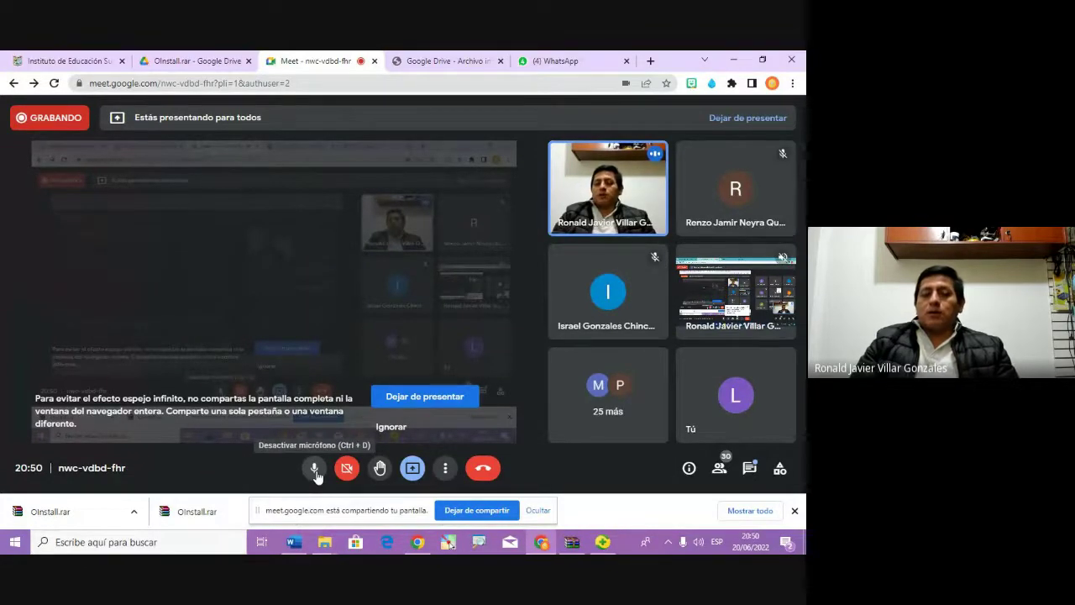
{"action": "left_click", "coordinate": [316, 473]}
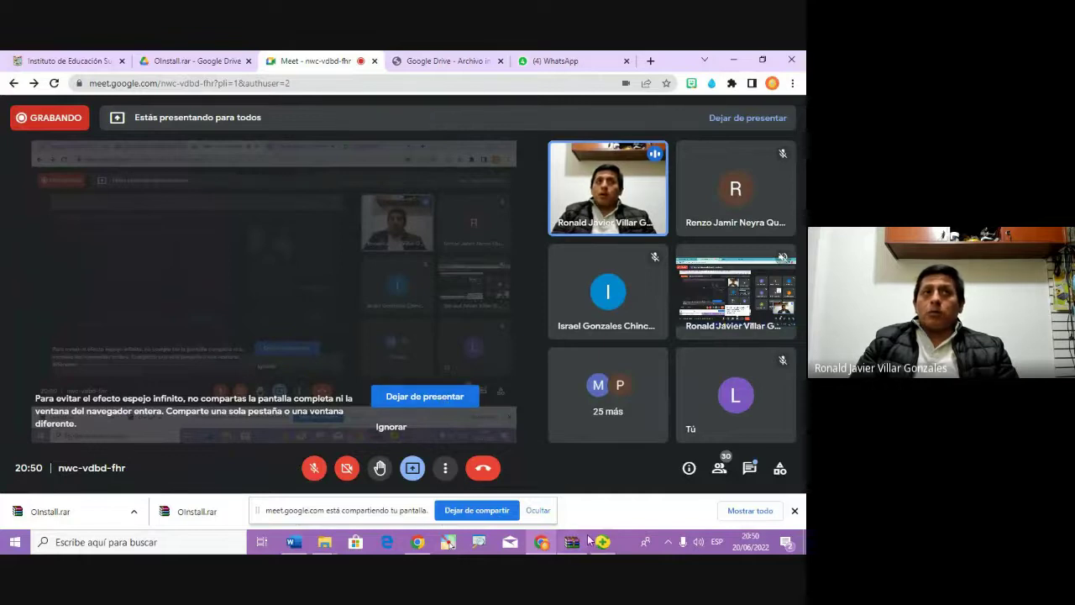
{"action": "mouse_move", "coordinate": [606, 543]}
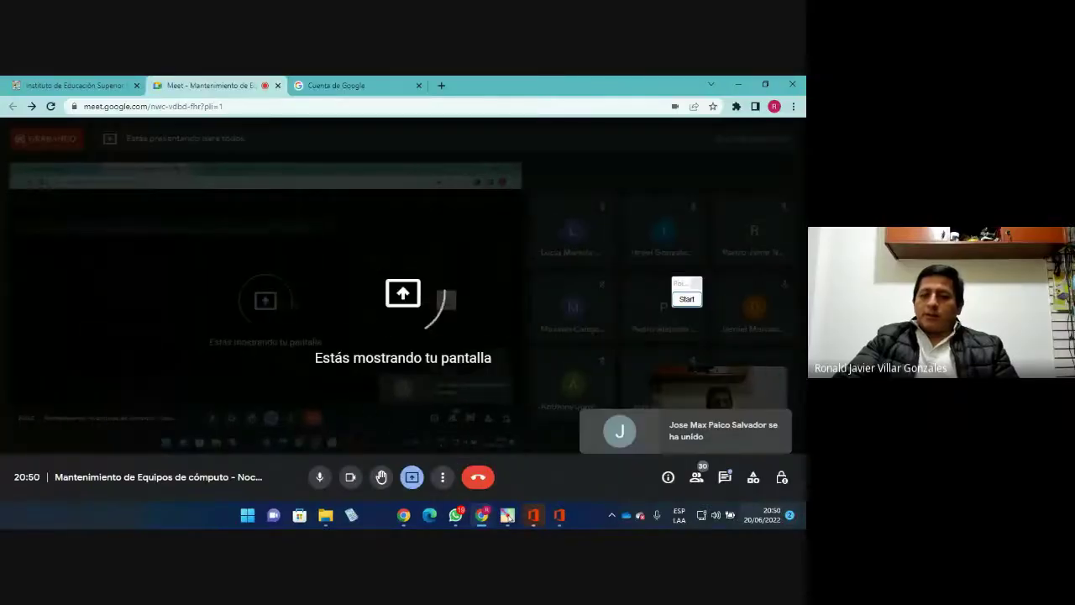
Switch to the offline Office 2013-2019 C2R Install window and agree to install the KMS and MAK licenses, highlighting the conversion line in the log
{"action": "left_click", "coordinate": [561, 516]}
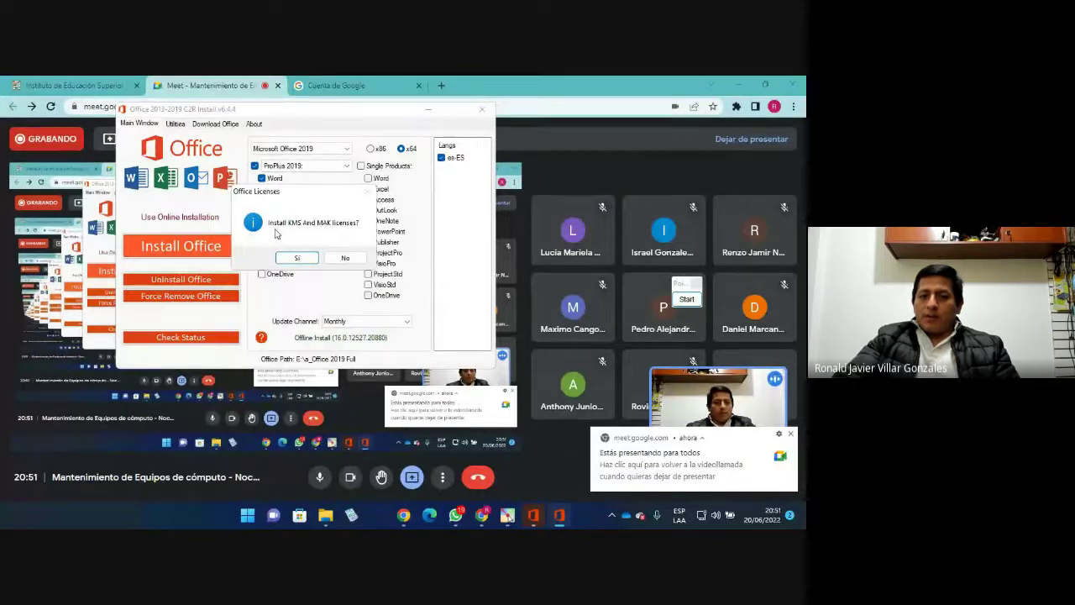
{"action": "left_click", "coordinate": [298, 258]}
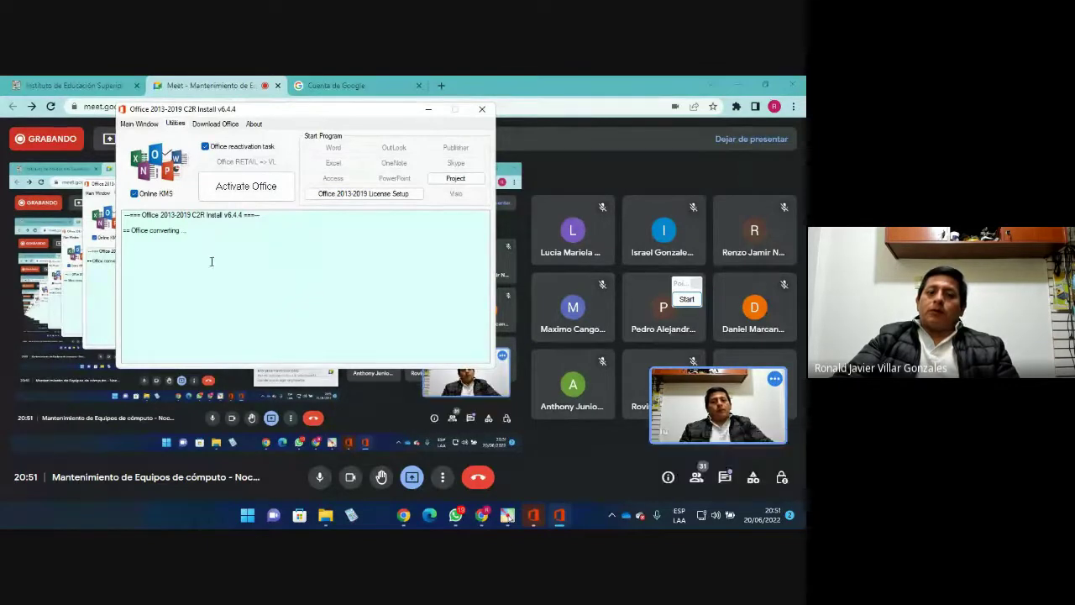
{"action": "left_click_drag", "start_coordinate": [187, 230], "coordinate": [122, 227]}
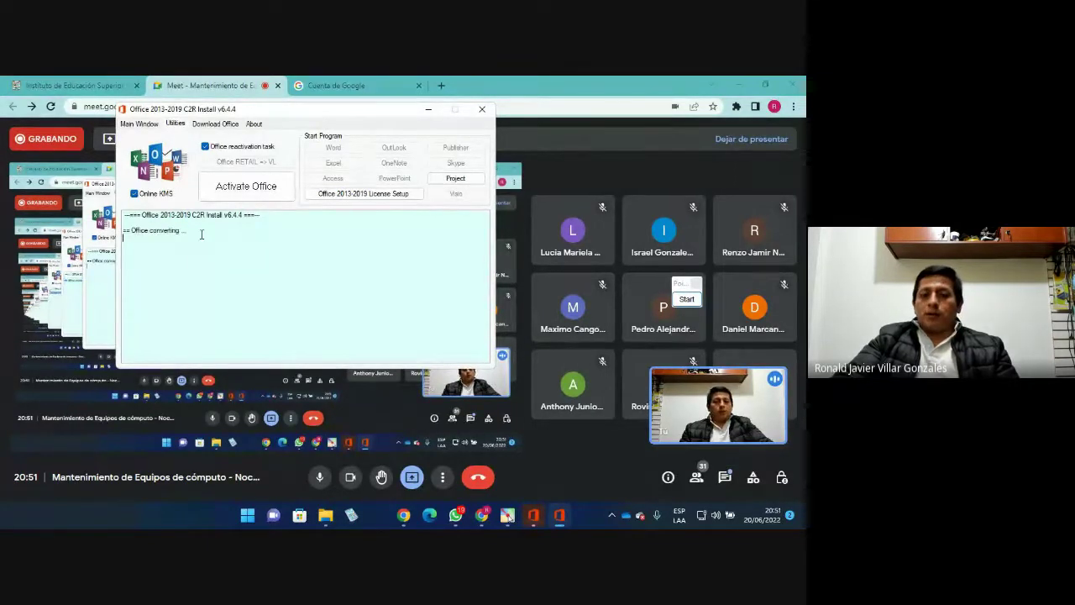
{"action": "left_click_drag", "start_coordinate": [199, 233], "coordinate": [129, 234]}
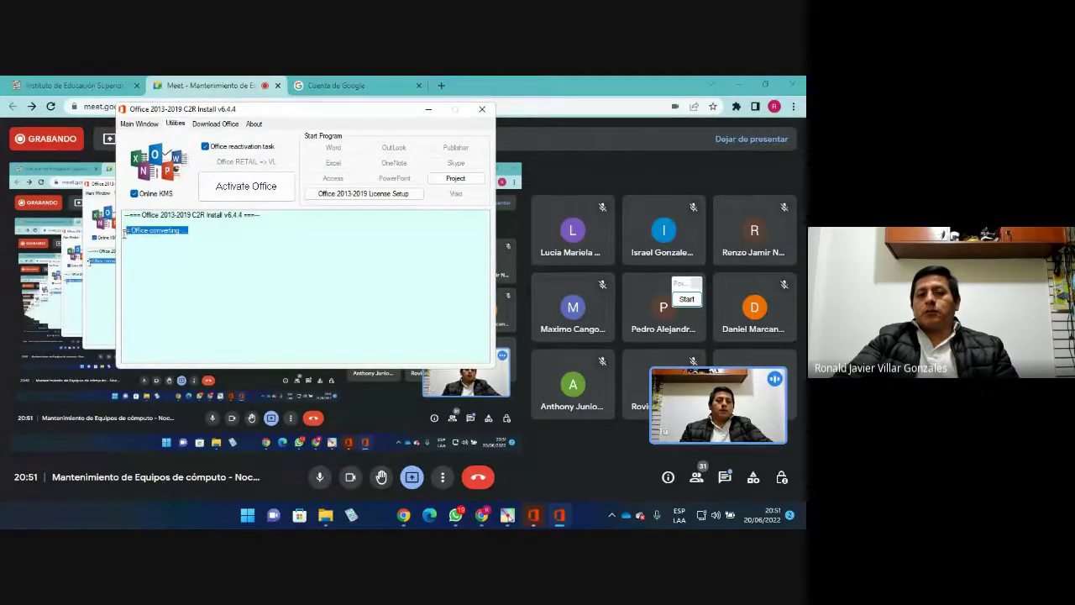
{"action": "left_click", "coordinate": [159, 245]}
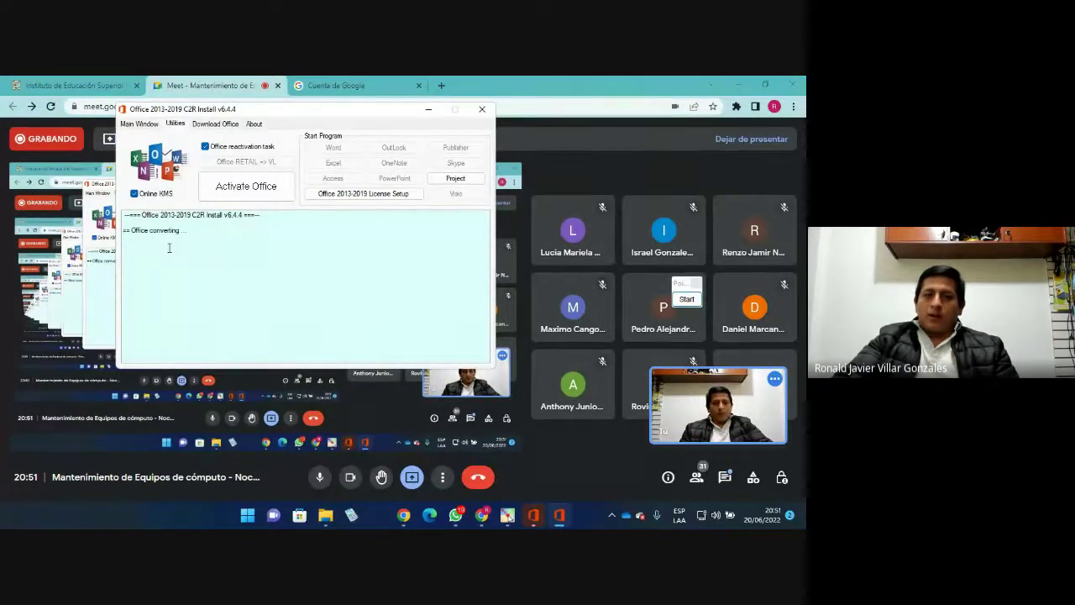
Search Google for "microsoft office" in a new browser tab and open the official Microsoft 365 site
{"action": "left_click", "coordinate": [344, 85]}
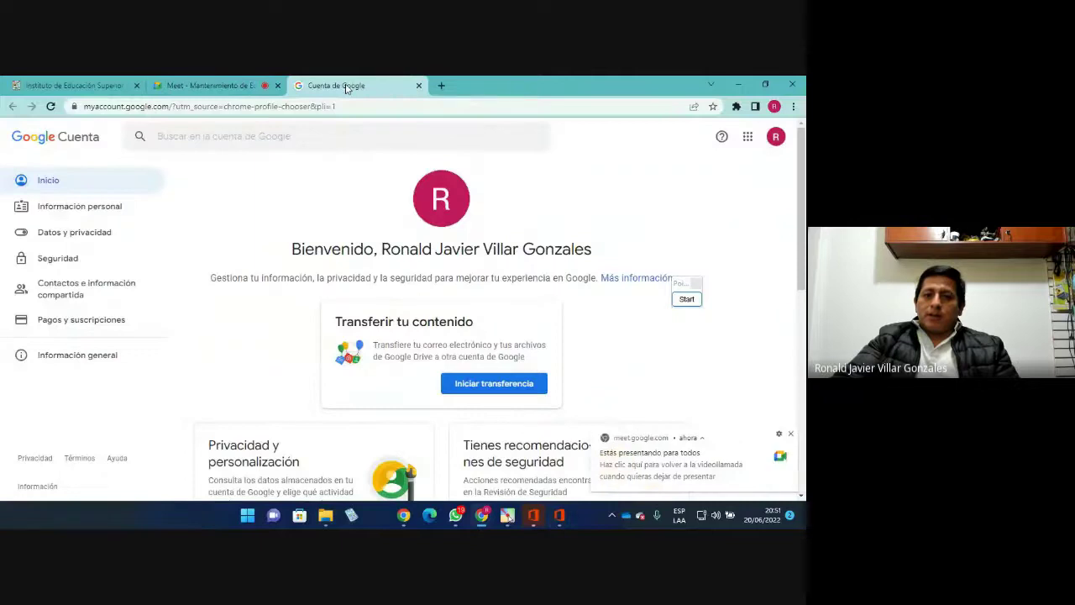
{"action": "left_click", "coordinate": [441, 85]}
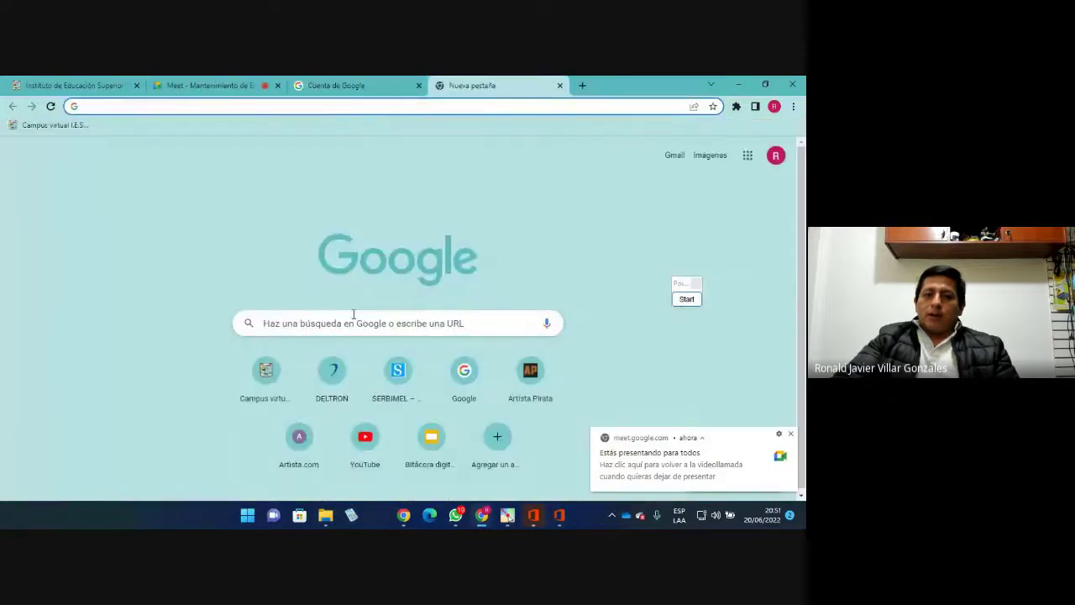
{"action": "left_click", "coordinate": [351, 316]}
{"action": "type", "text": "mi"}
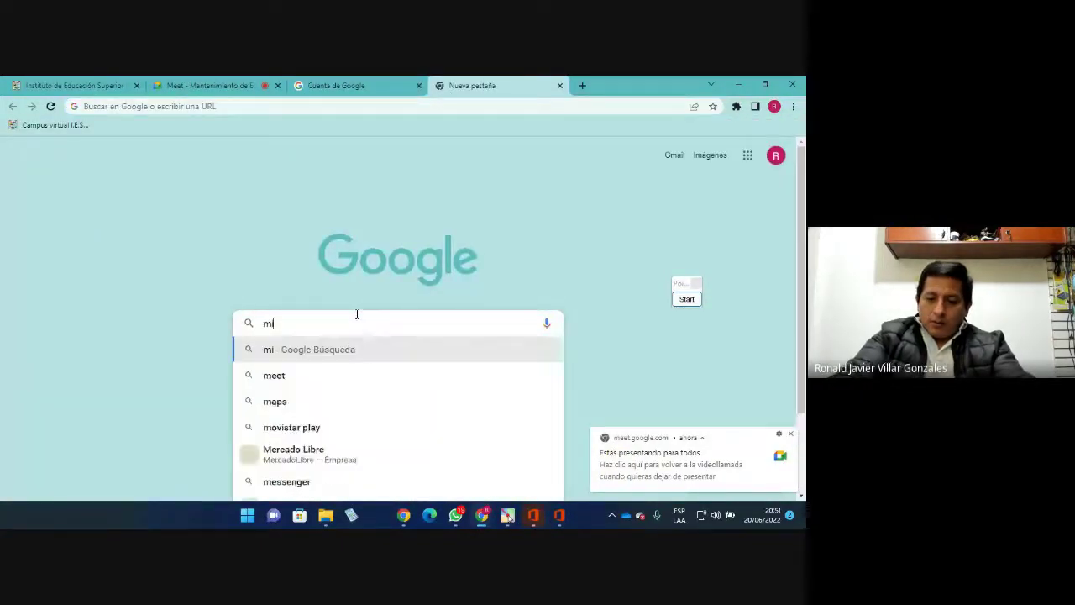
{"action": "type", "text": "croso"}
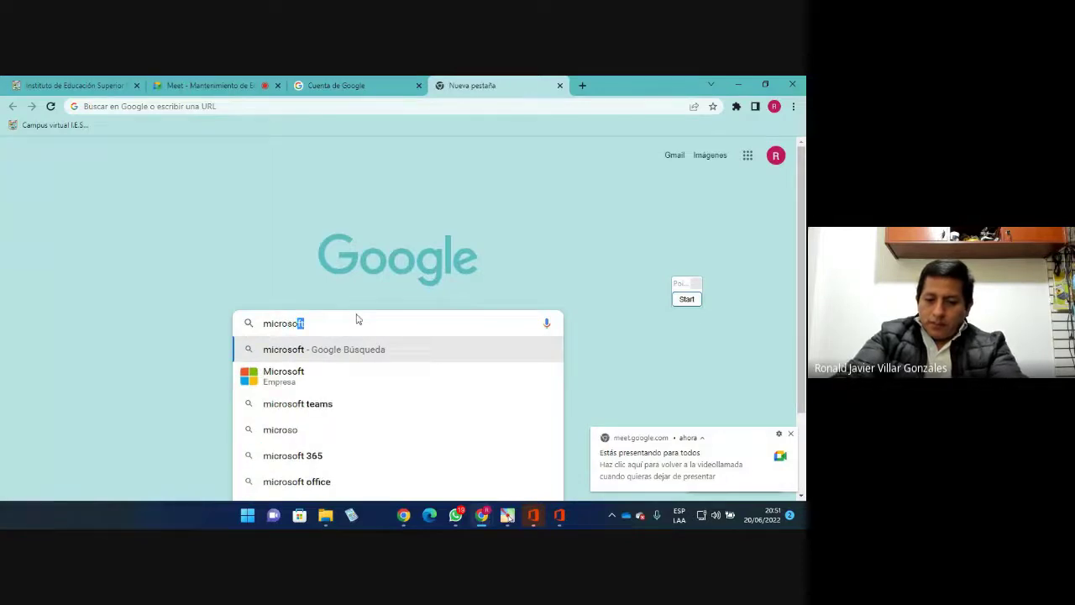
{"action": "type", "text": "ft office"}
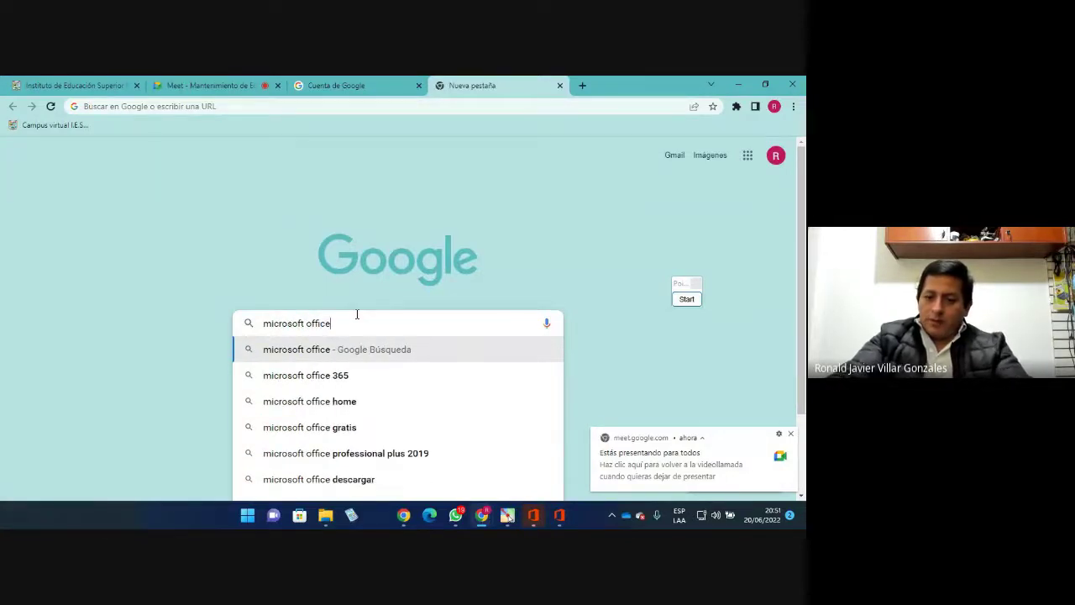
{"action": "key", "text": "Return"}
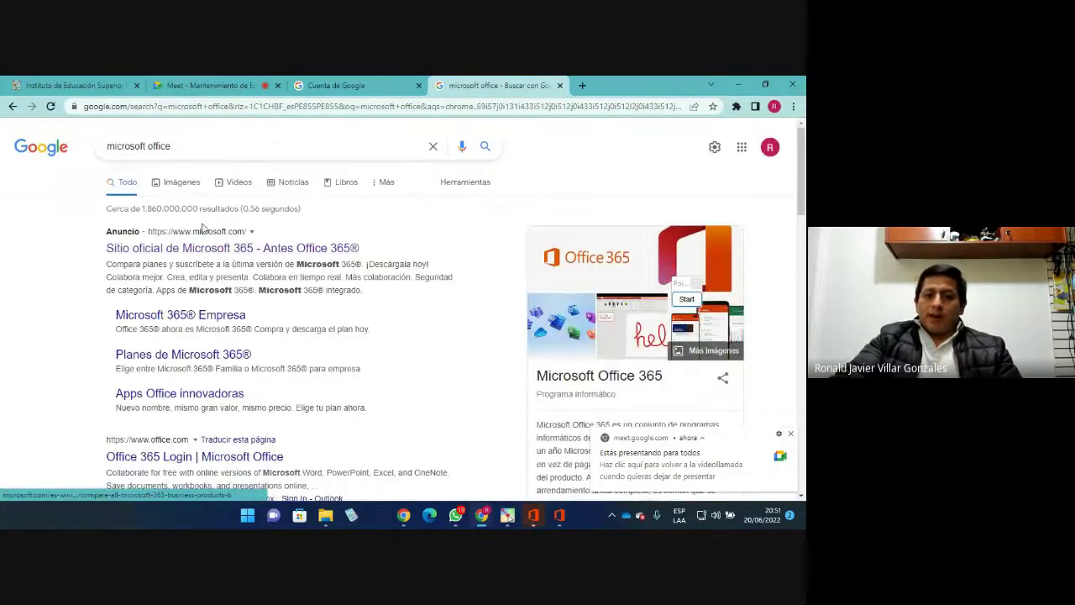
{"action": "left_click", "coordinate": [206, 252]}
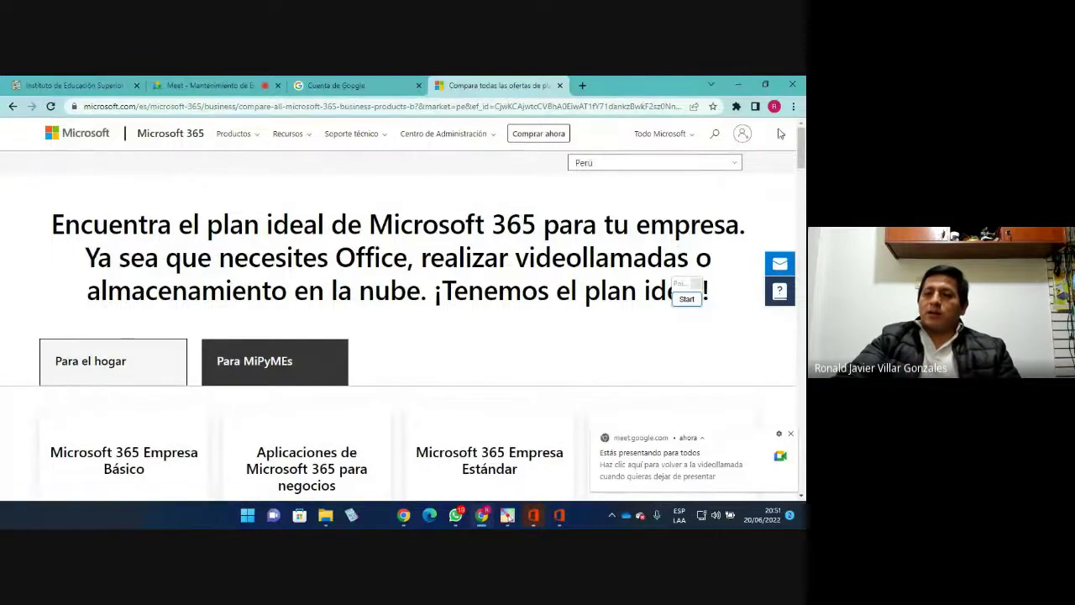
Open the Google account management page from the browser profile and display its list of Google apps
{"action": "left_click", "coordinate": [793, 106]}
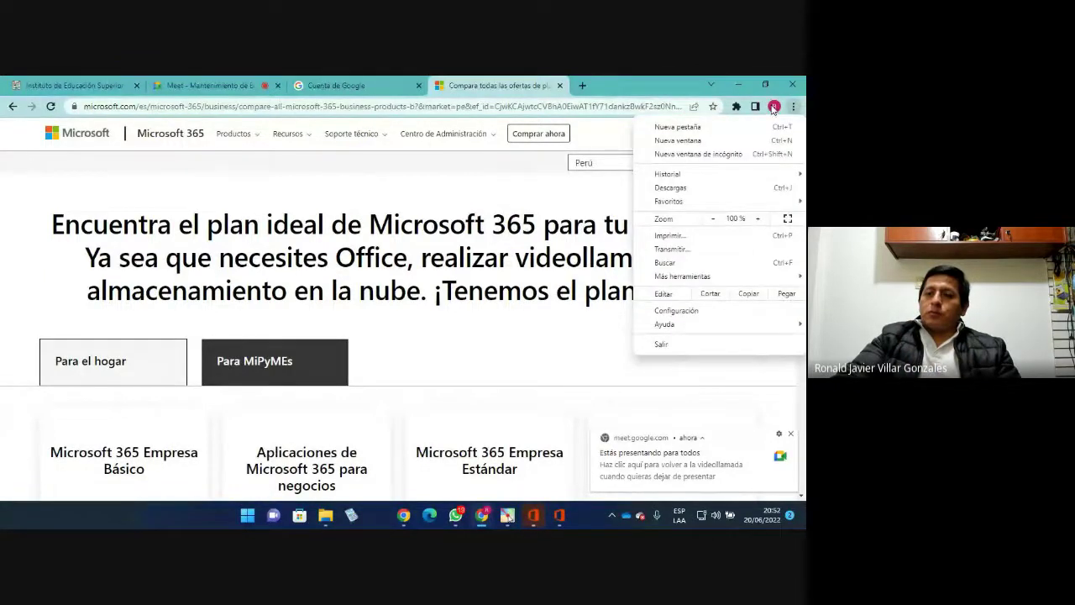
{"action": "left_click", "coordinate": [774, 106]}
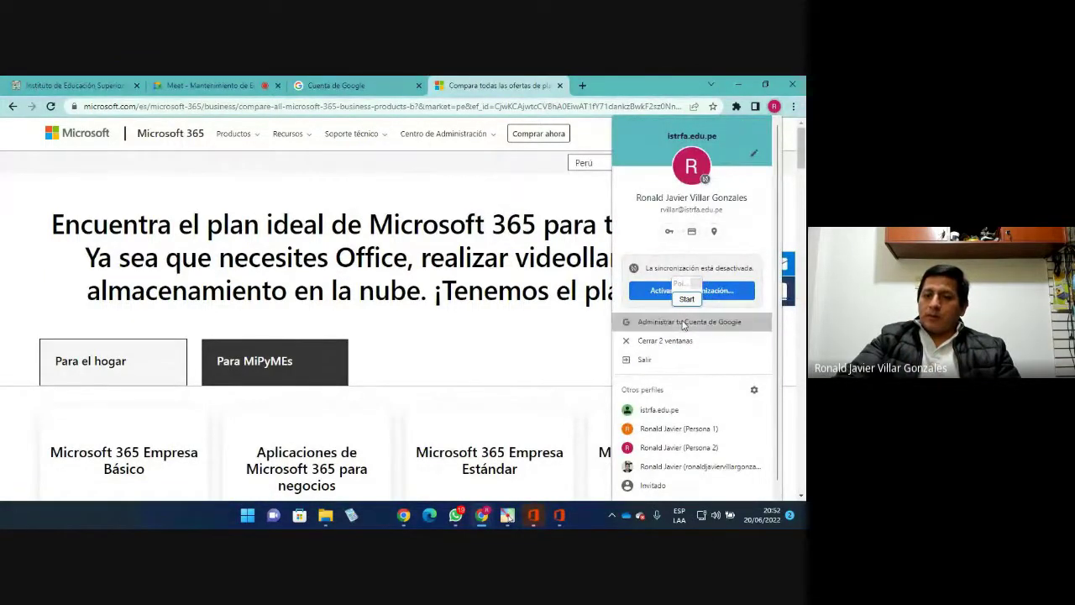
{"action": "left_click", "coordinate": [683, 323]}
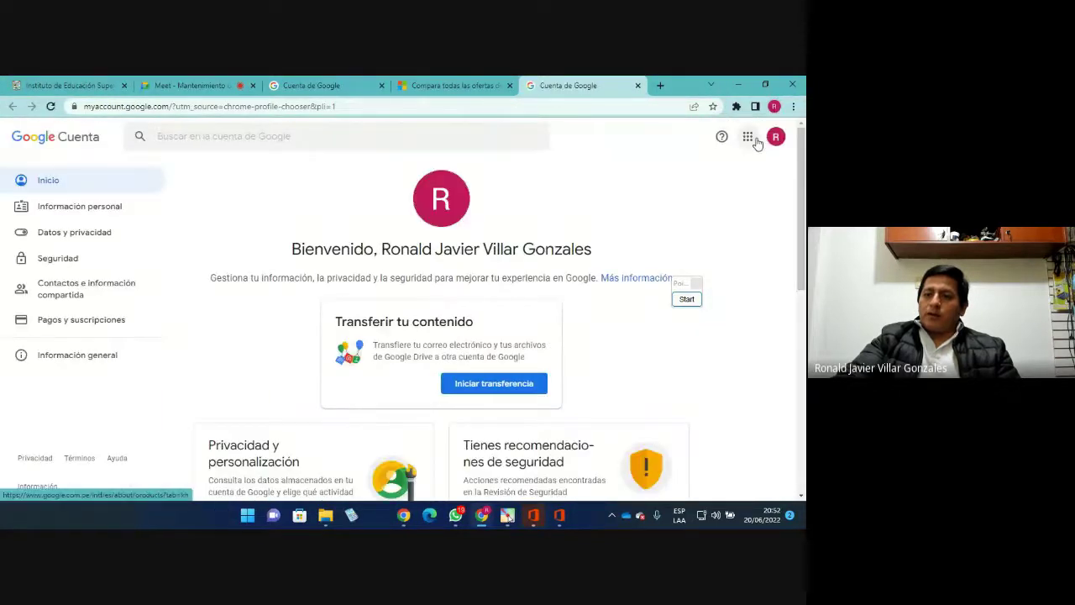
{"action": "left_click", "coordinate": [748, 137]}
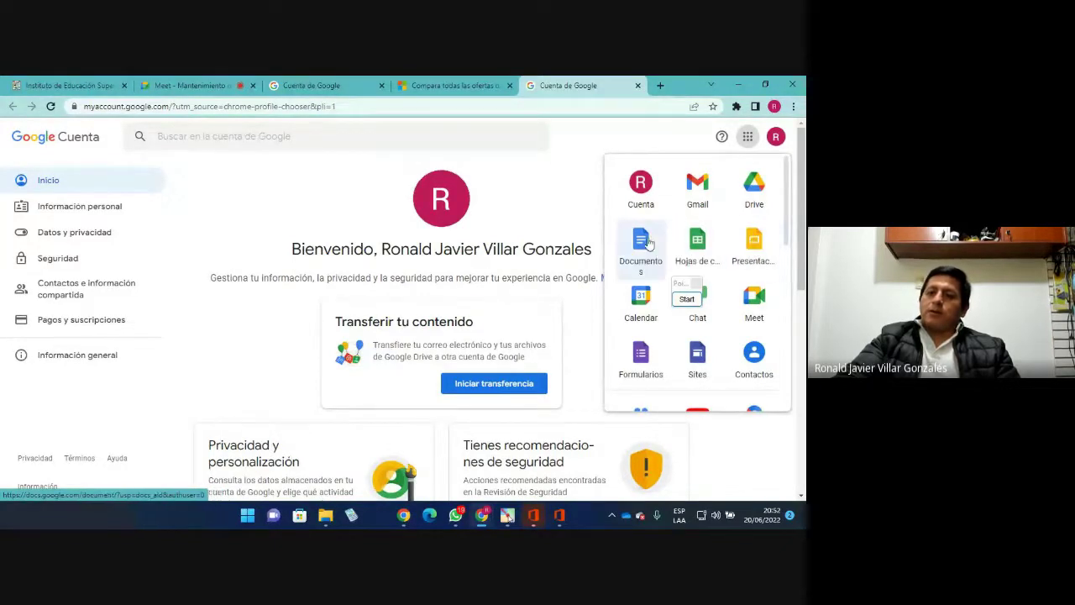
Return to the Microsoft 365 business plan comparison and examine the plan prices, highlighting the Microsoft 365 Empresa Básico price
{"action": "left_click", "coordinate": [433, 83]}
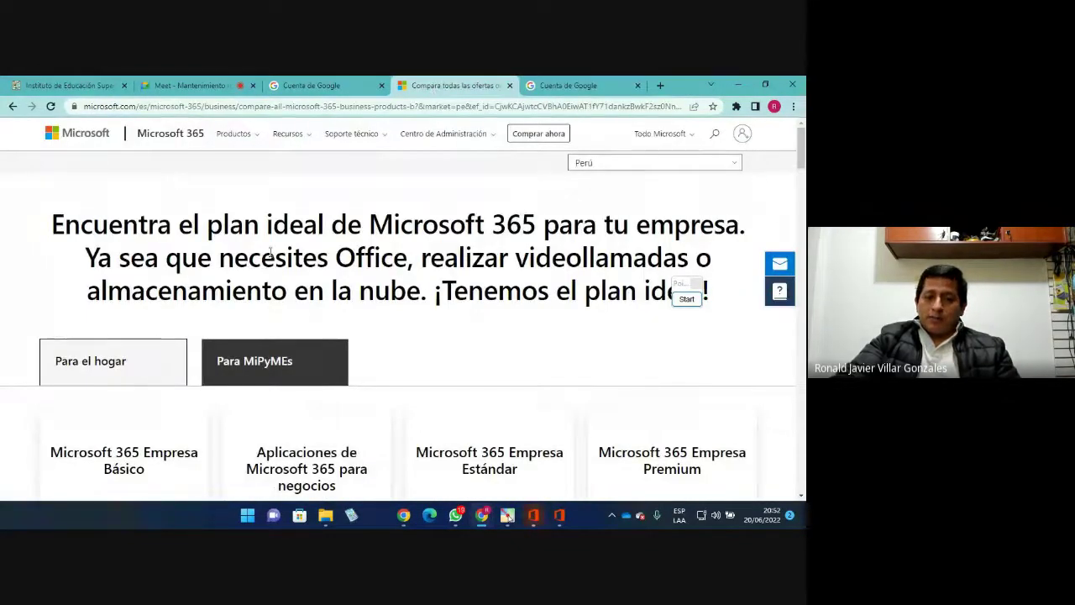
{"action": "scroll", "coordinate": [271, 255], "scroll_direction": "down", "scroll_amount": 4}
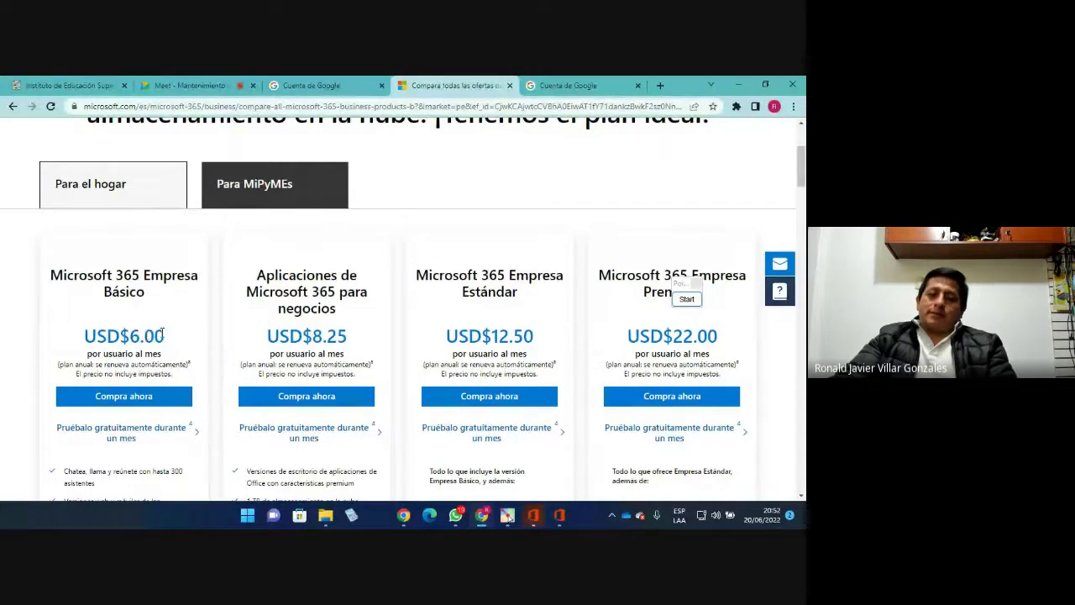
{"action": "left_click_drag", "start_coordinate": [164, 336], "coordinate": [125, 336]}
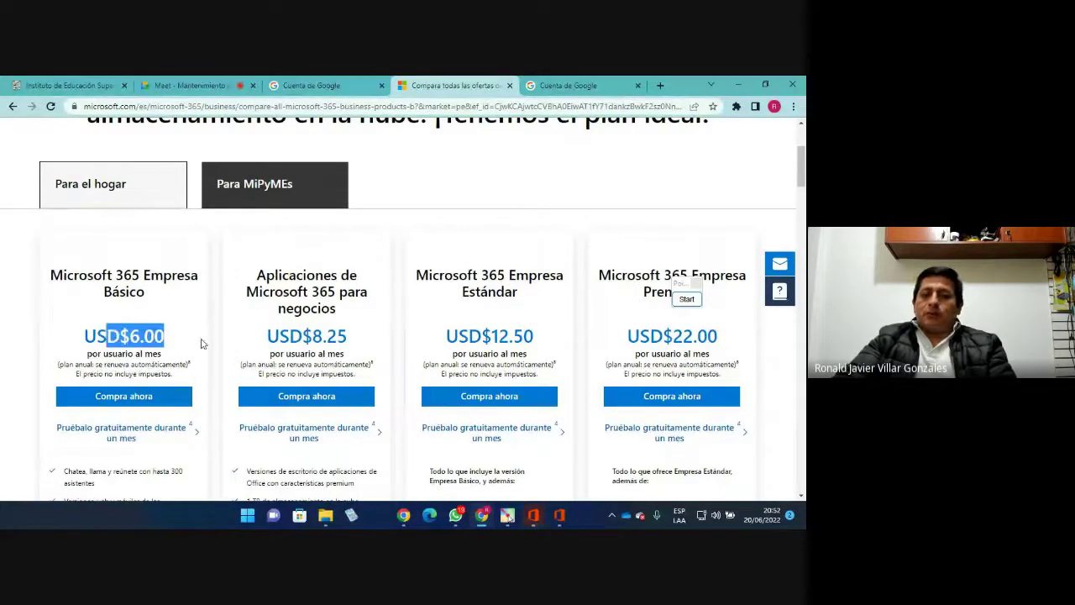
{"action": "scroll", "coordinate": [471, 299], "scroll_direction": "up", "scroll_amount": 2}
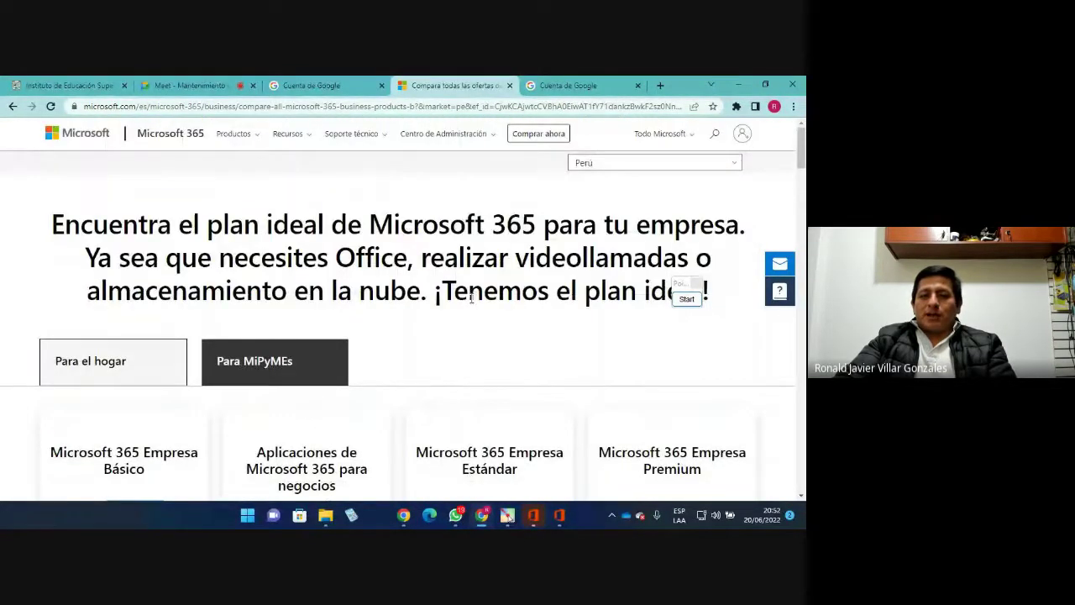
{"action": "scroll", "coordinate": [472, 299], "scroll_direction": "down", "scroll_amount": 2}
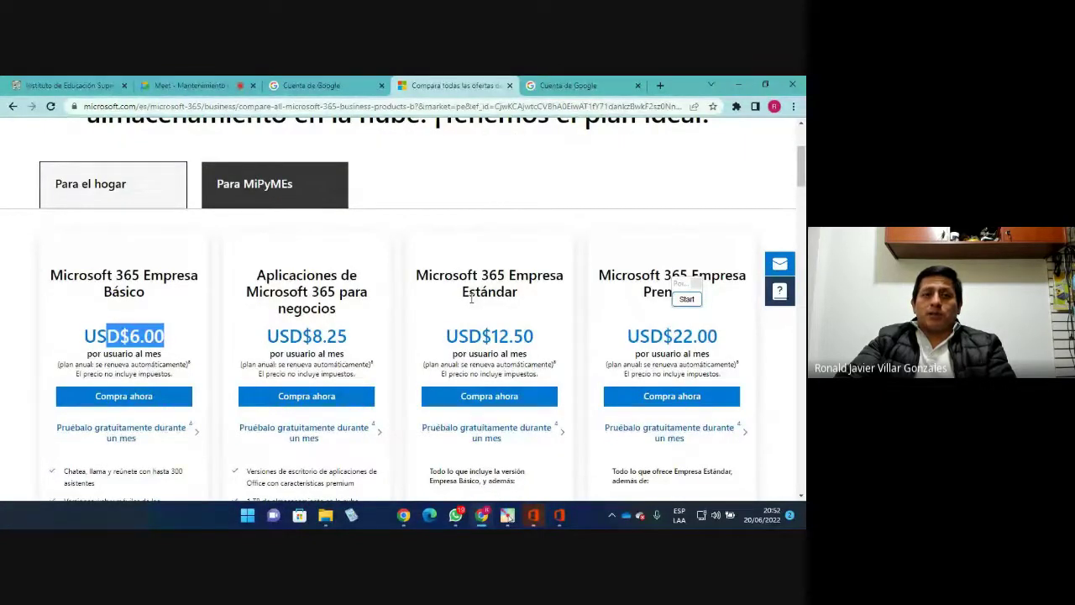
Open the Windows Calculator, multiply 72 by 3.87 to convert the yearly plan cost, and close it
{"action": "key", "text": "super+r"}
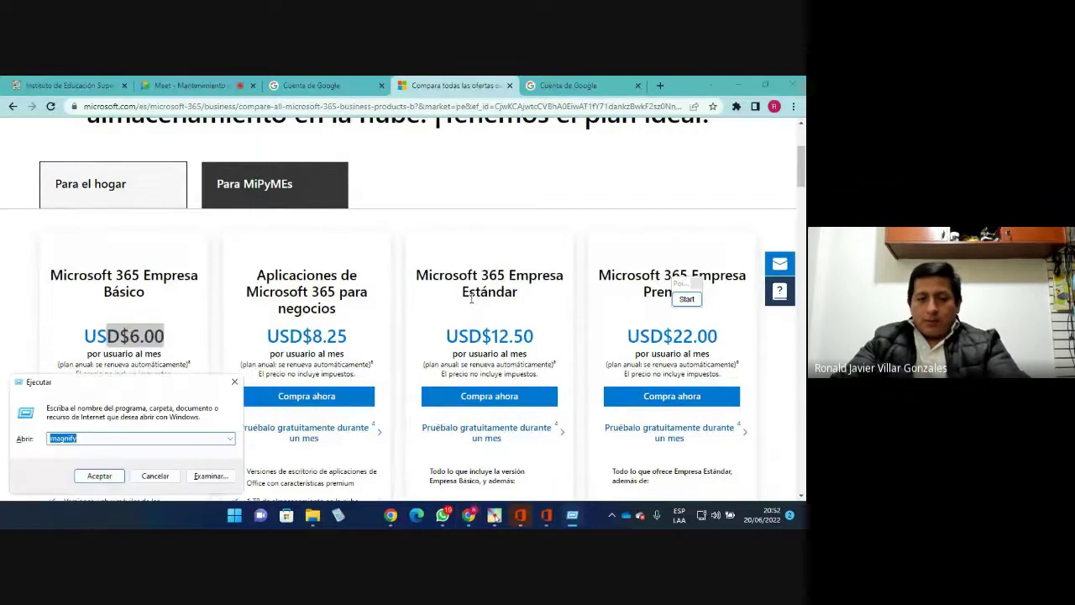
{"action": "type", "text": "osk"}
{"action": "key", "text": "Return"}
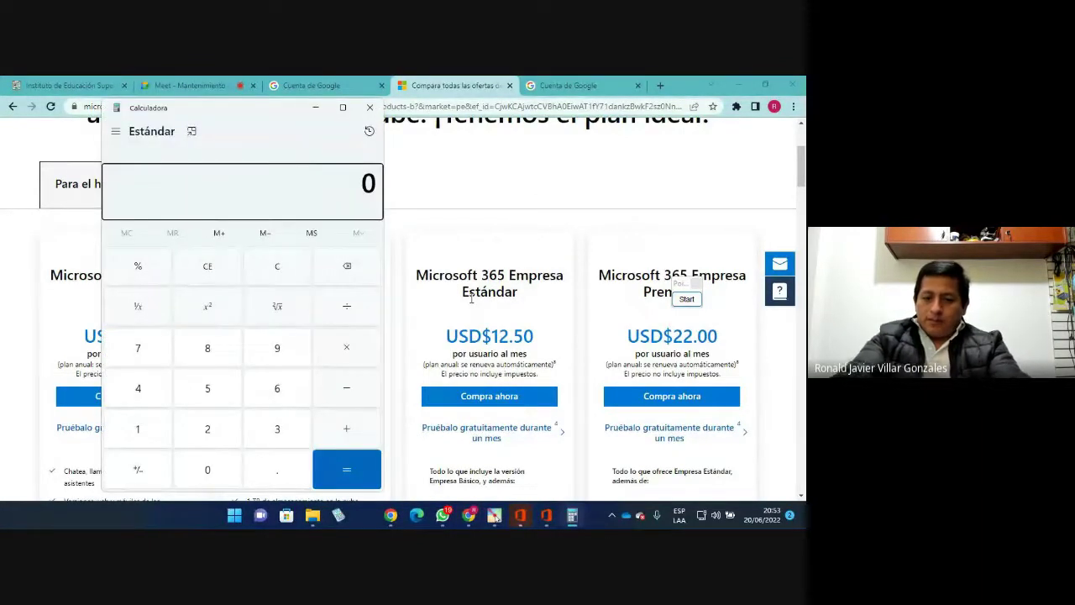
{"action": "type", "text": "72"}
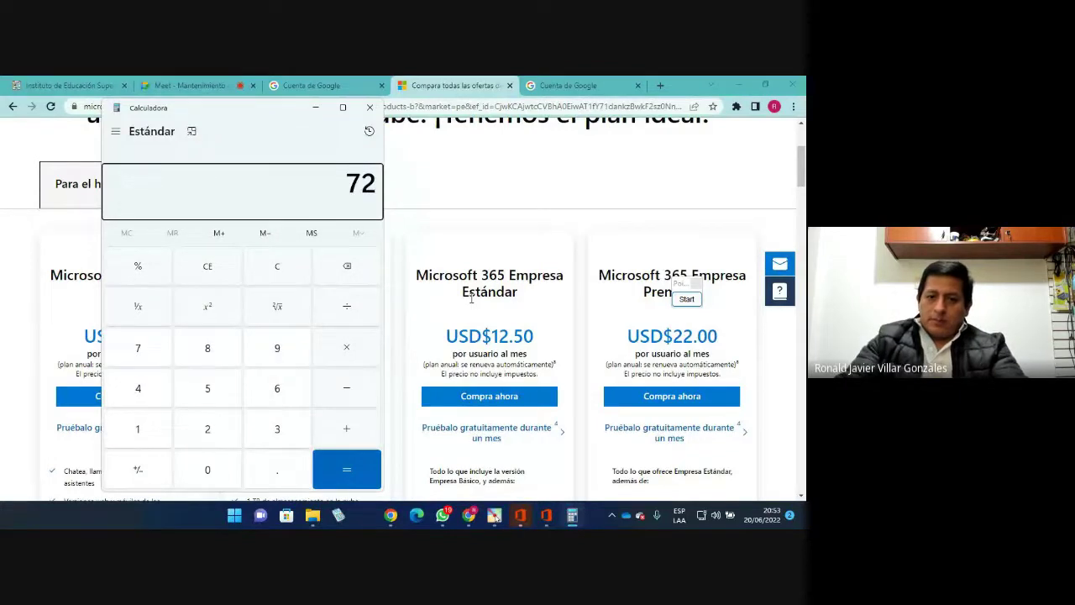
{"action": "left_click", "coordinate": [363, 344]}
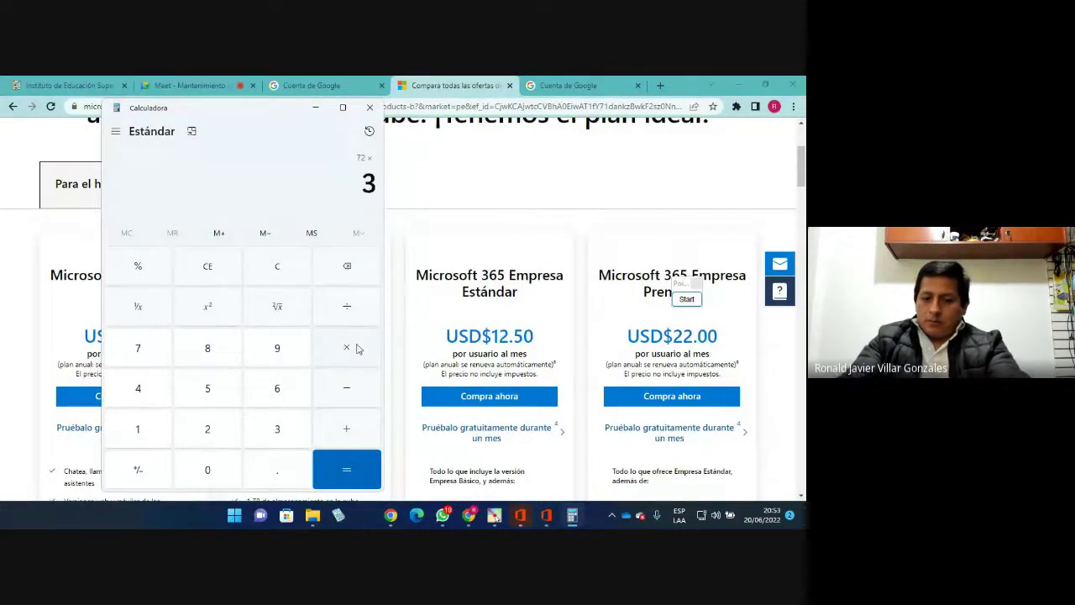
{"action": "type", "text": ".87"}
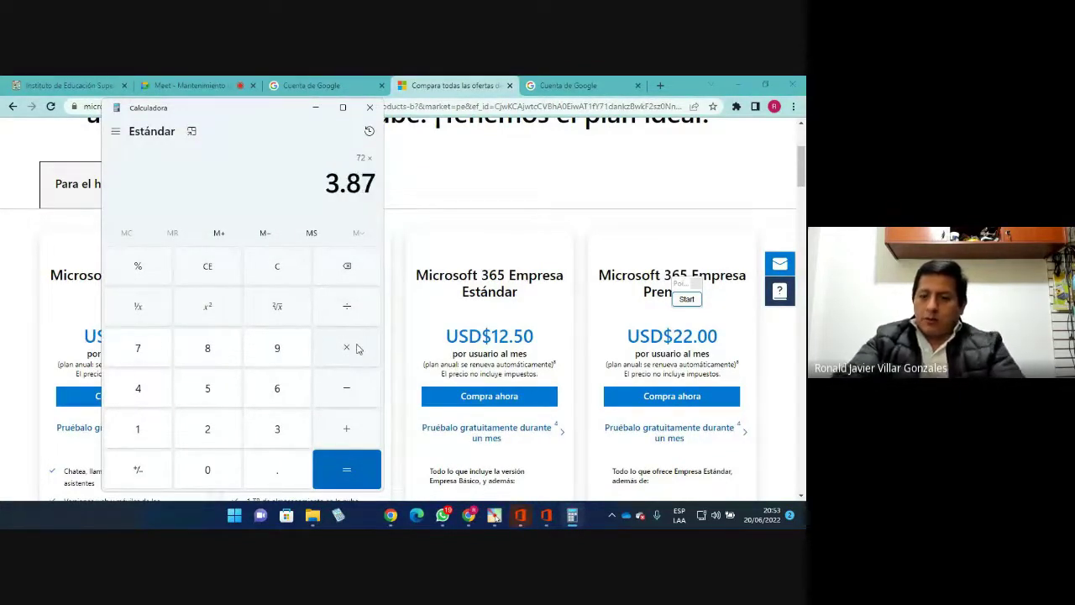
{"action": "key", "text": "Return"}
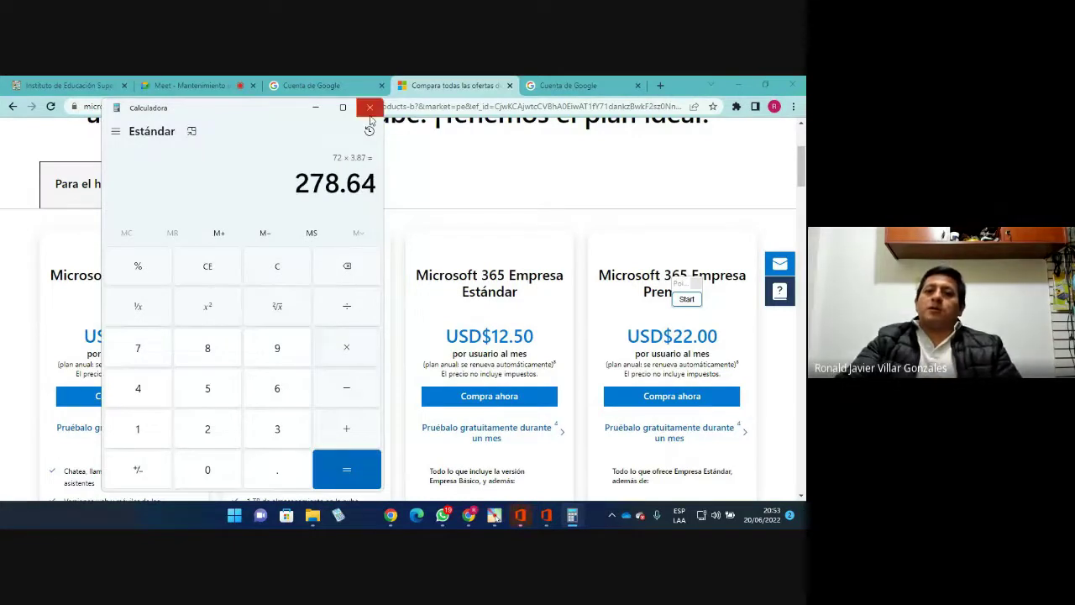
{"action": "left_click", "coordinate": [371, 110]}
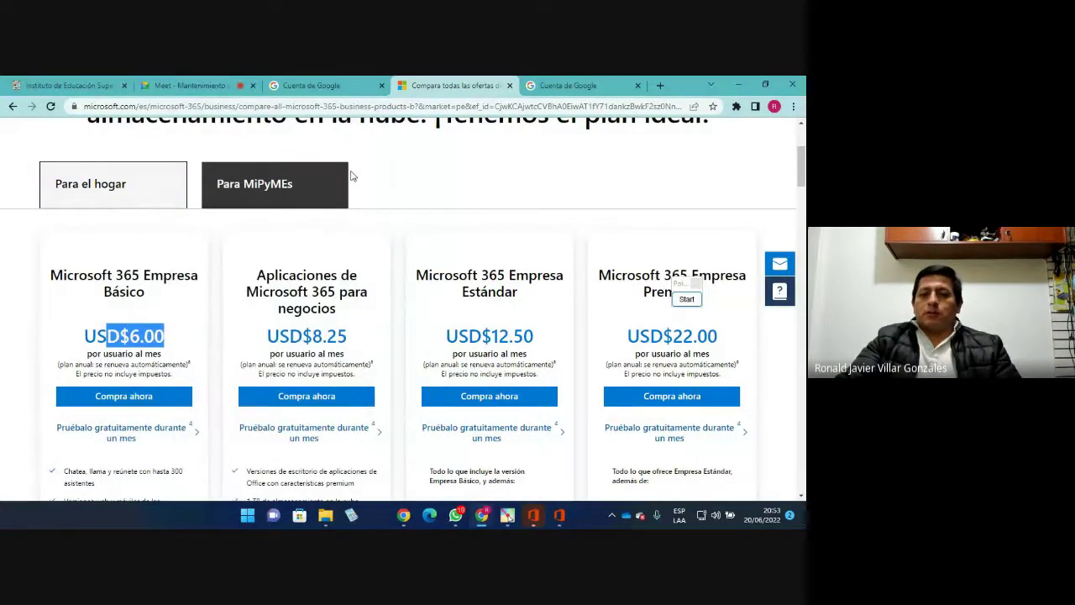
Search Google for "microsoft office comprar" and examine the prices of the Office licences in the shopping ads
{"action": "scroll", "coordinate": [340, 201], "scroll_direction": "up", "scroll_amount": 2}
{"action": "left_click", "coordinate": [103, 108]}
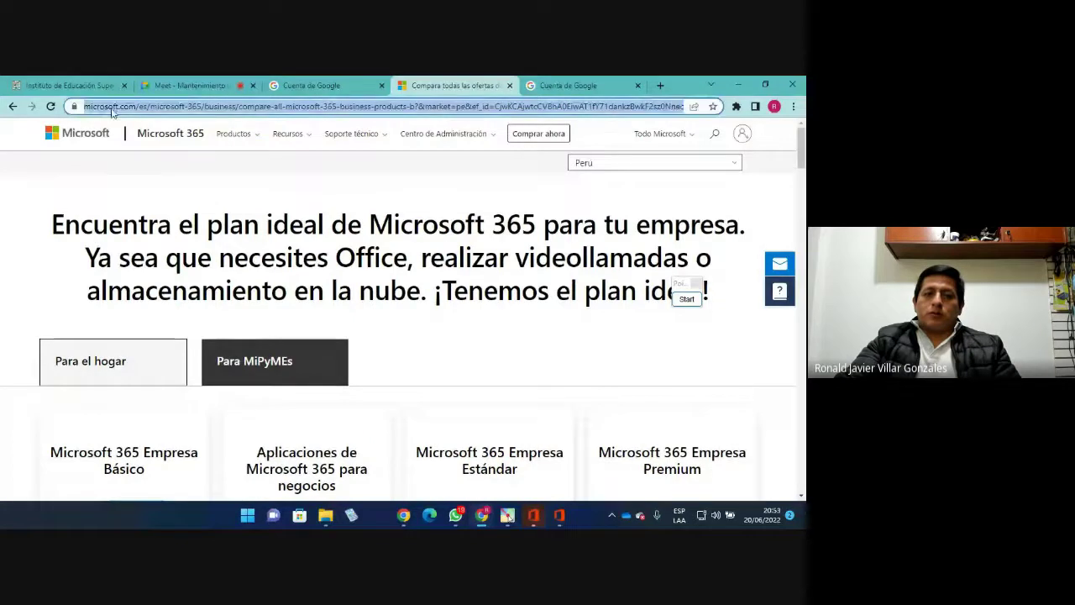
{"action": "type", "text": "microsoft"}
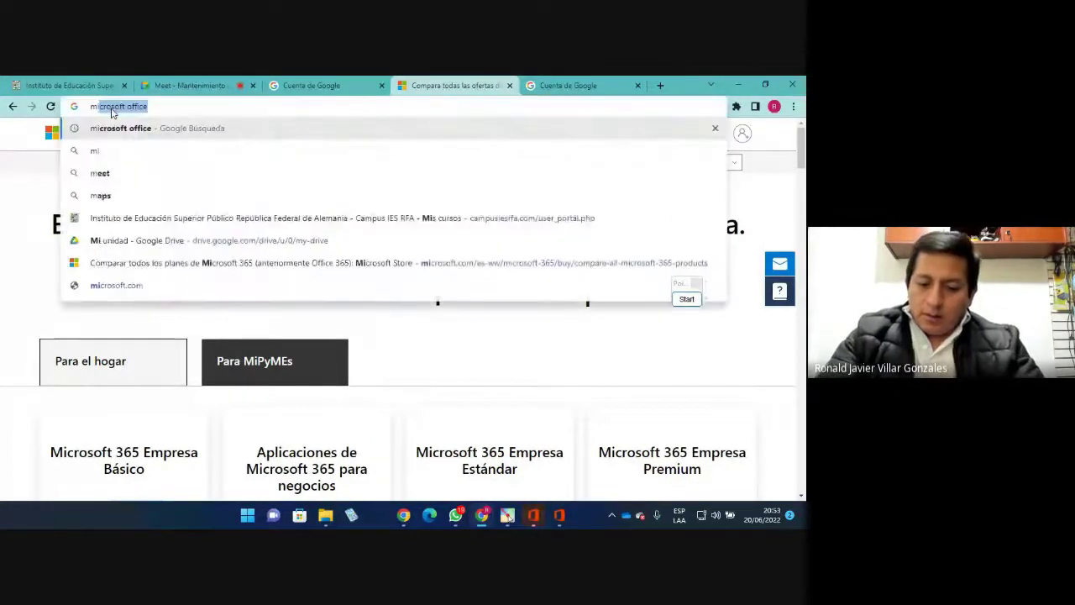
{"action": "type", "text": " o"}
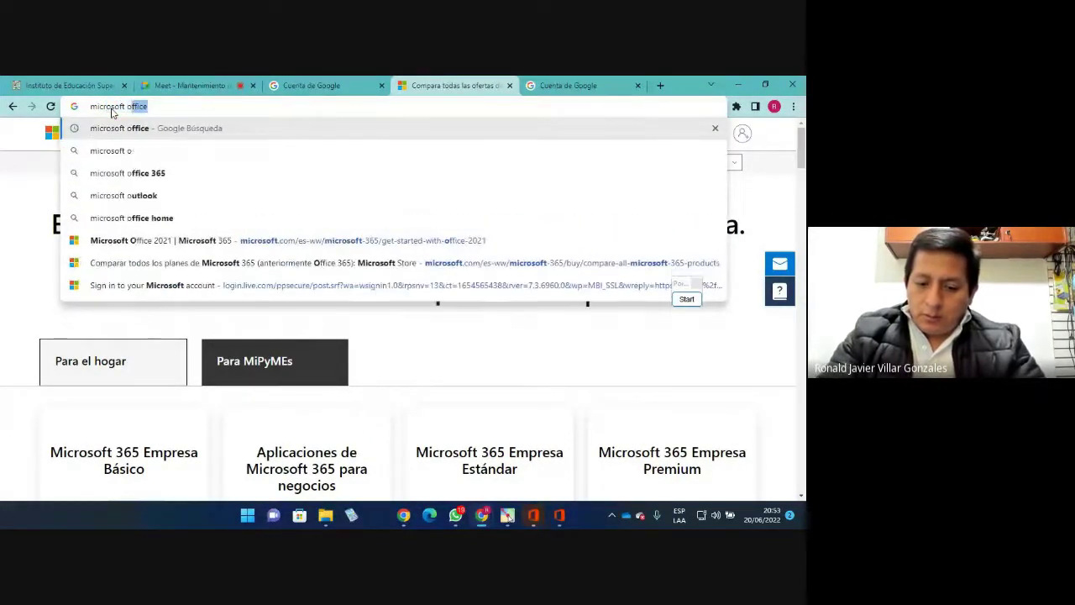
{"action": "type", "text": "ffice comprar"}
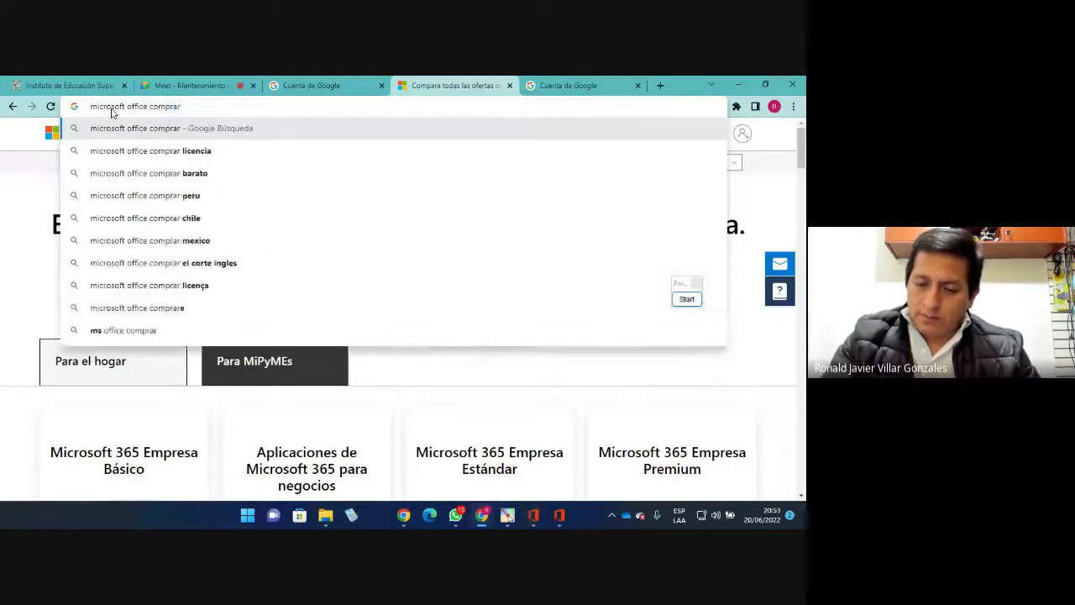
{"action": "key", "text": "Return"}
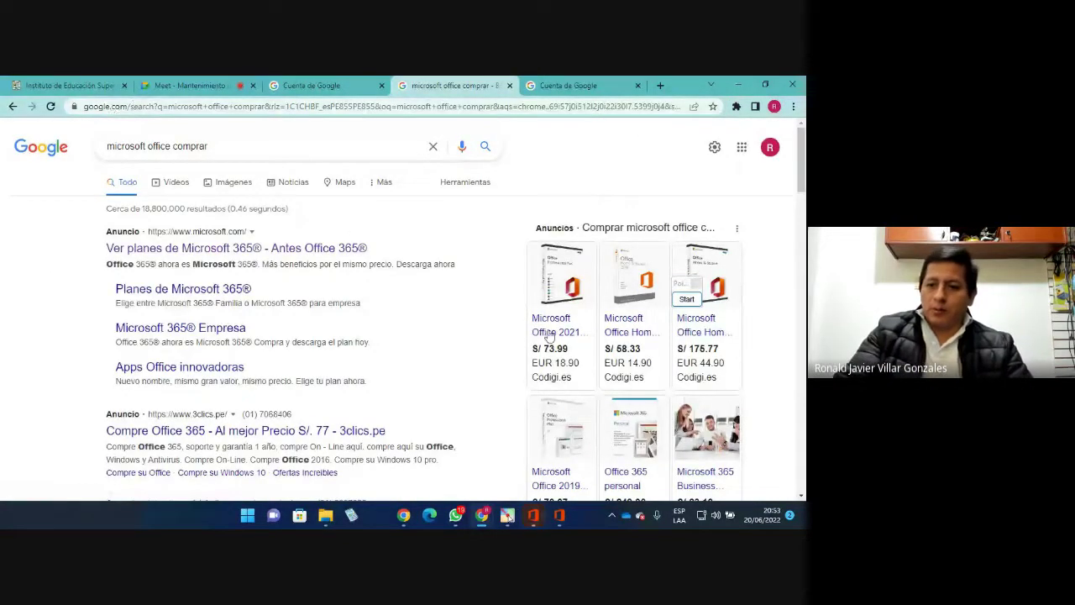
{"action": "mouse_move", "coordinate": [547, 332]}
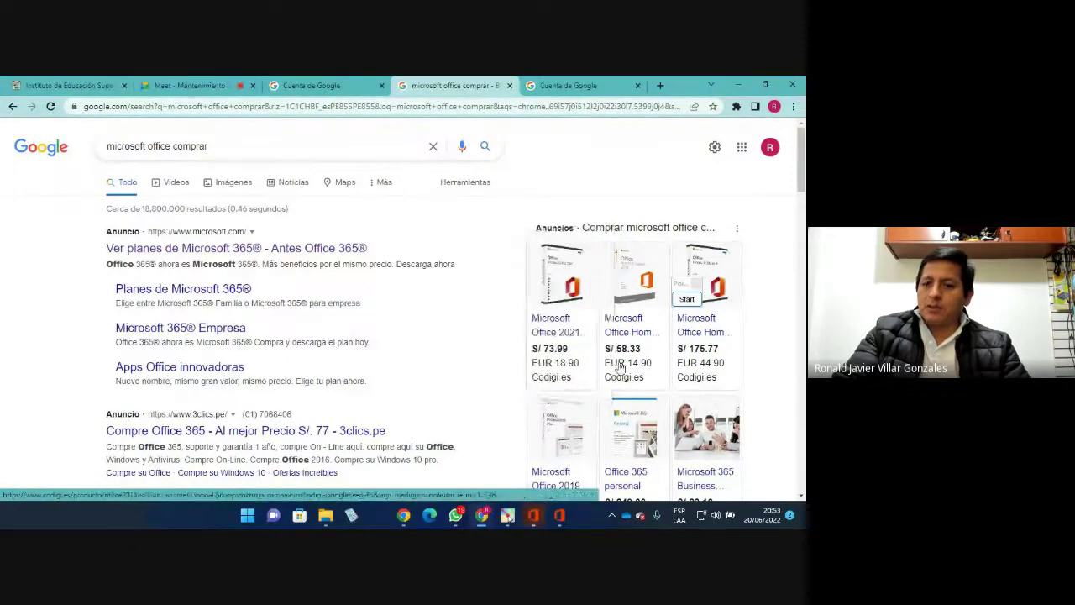
{"action": "mouse_move", "coordinate": [614, 401]}
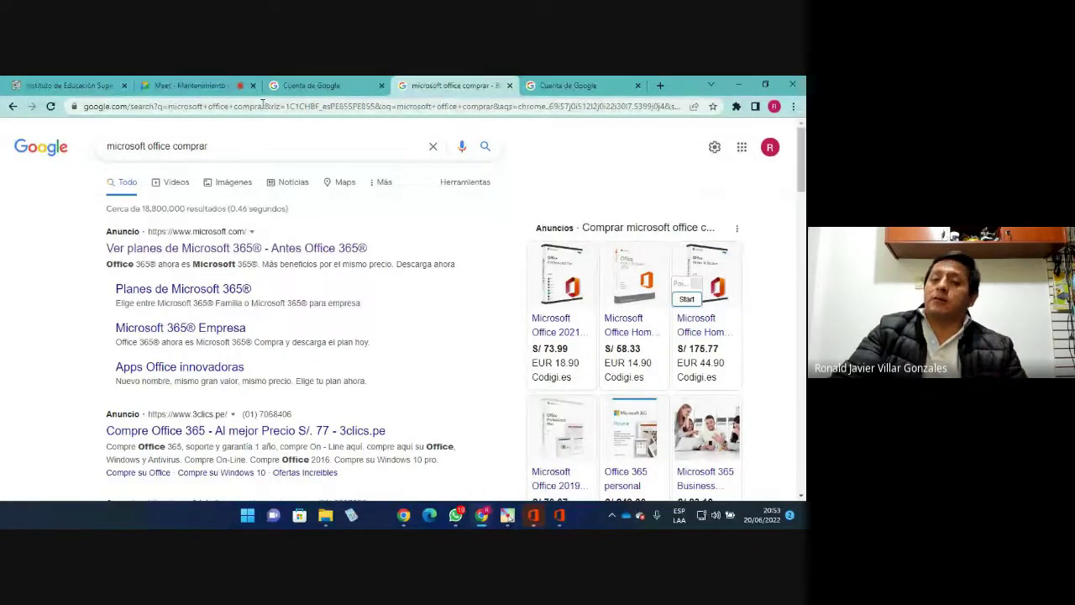
{"action": "mouse_move", "coordinate": [633, 373]}
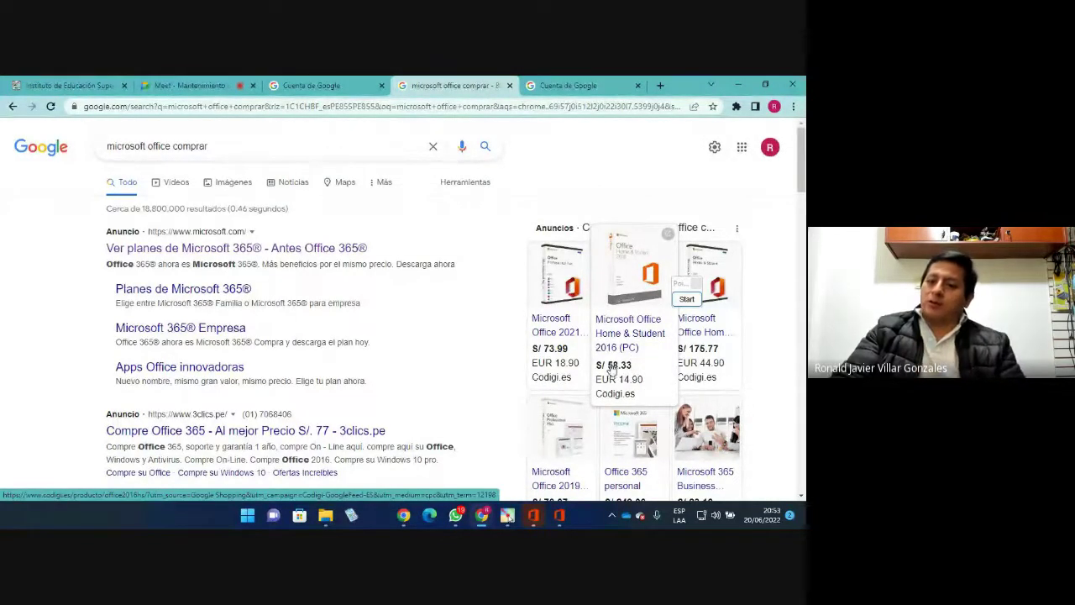
{"action": "mouse_move", "coordinate": [733, 375]}
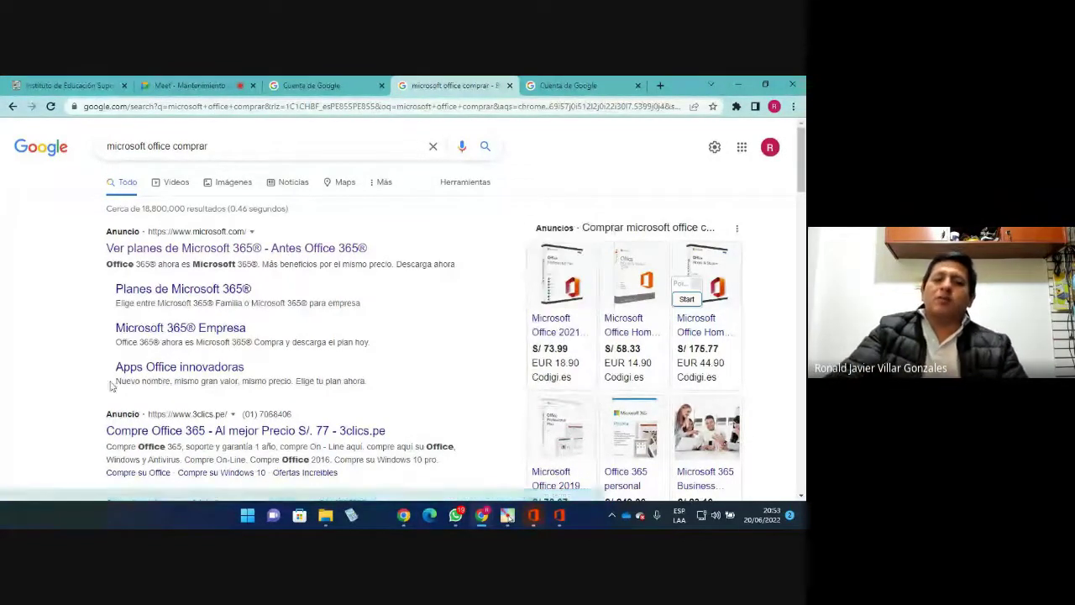
Switch to the Office 2013-2019 C2R Install window, highlight the Completed line in its log, and point a temporary red arrow at it
{"action": "left_click", "coordinate": [210, 85]}
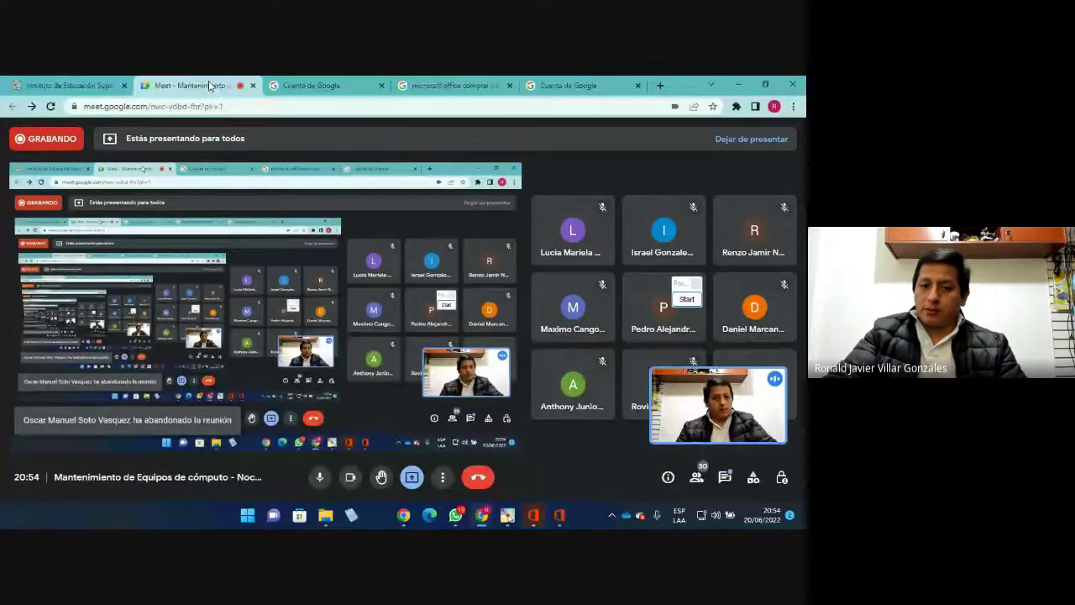
{"action": "left_click", "coordinate": [559, 518]}
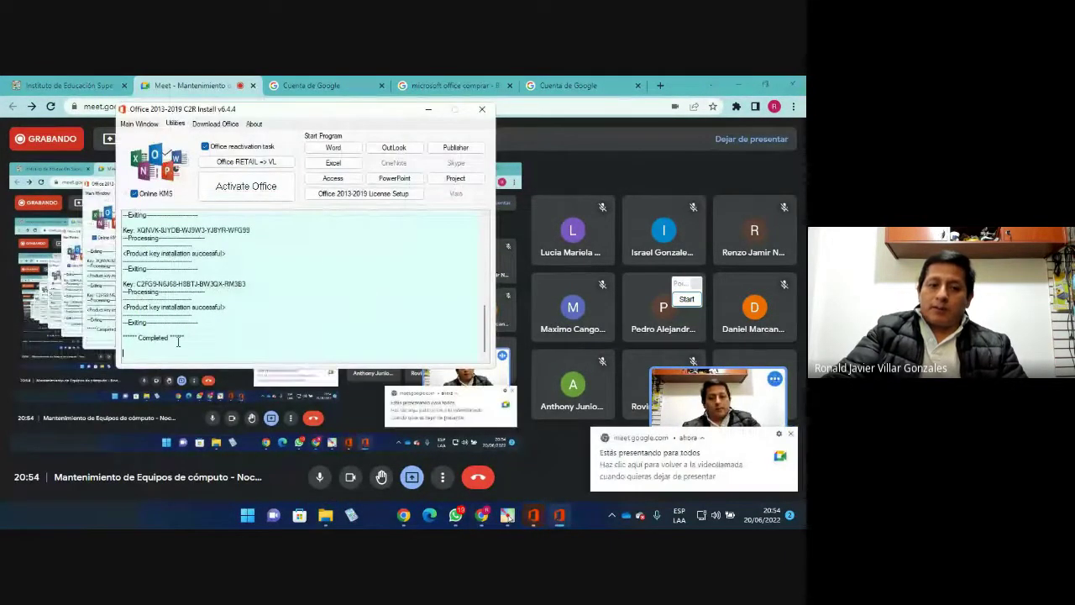
{"action": "left_click_drag", "start_coordinate": [203, 339], "coordinate": [121, 337]}
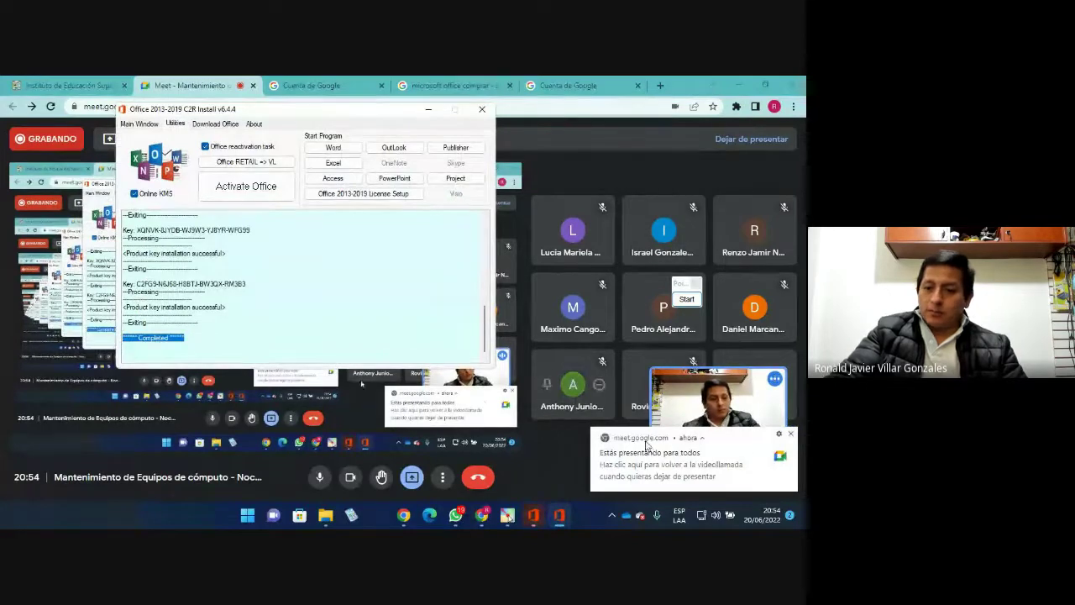
{"action": "left_click", "coordinate": [790, 435]}
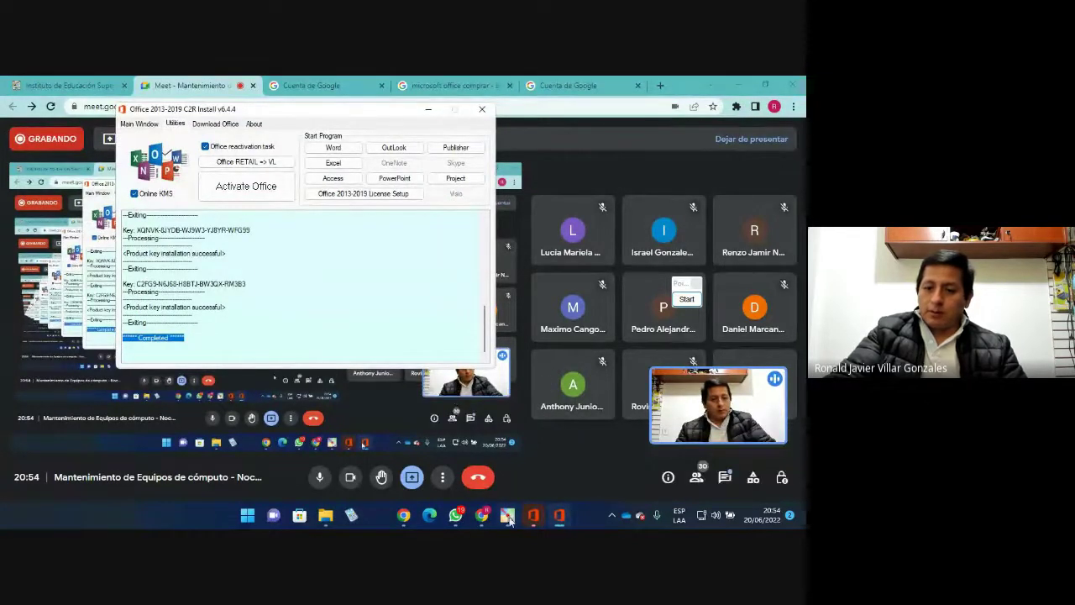
{"action": "left_click", "coordinate": [686, 299]}
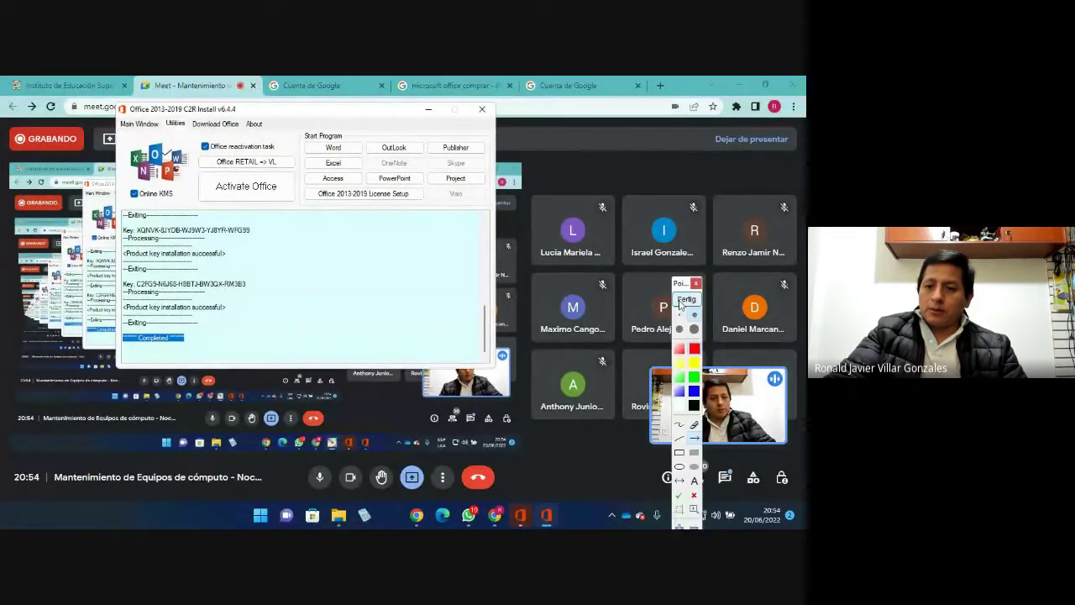
{"action": "left_click_drag", "start_coordinate": [413, 249], "coordinate": [189, 338]}
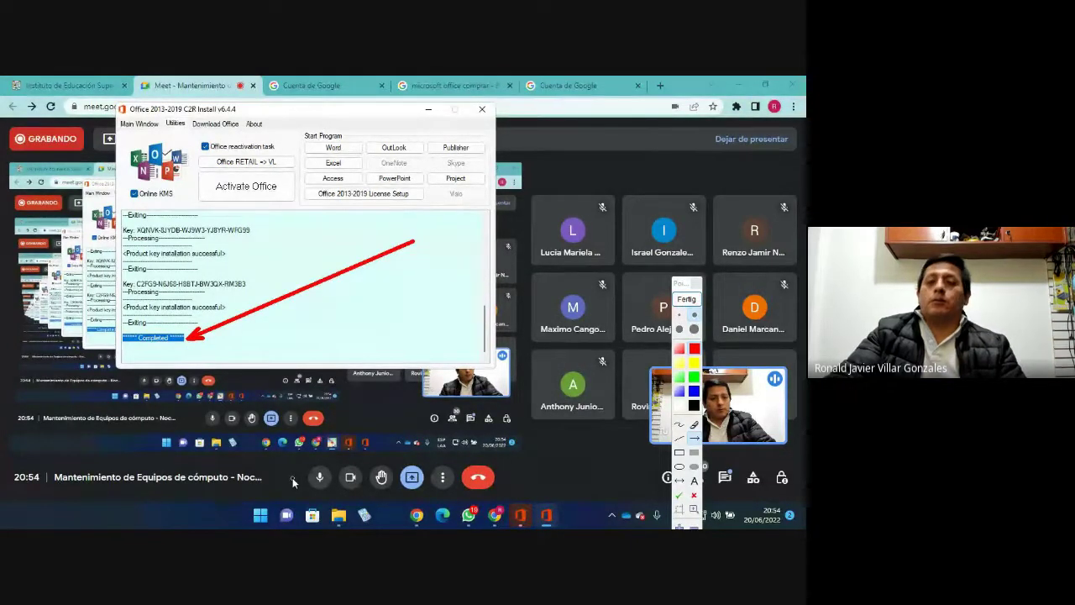
{"action": "left_click", "coordinate": [686, 299]}
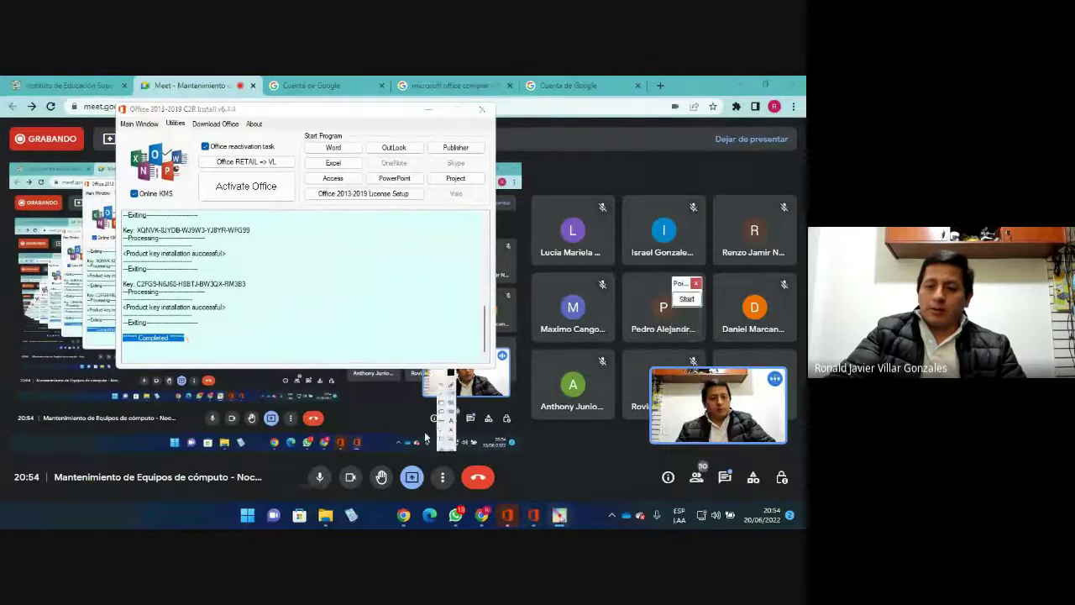
Launch Word with the Run command WINWORD and display its account and product information
{"action": "key", "text": "super+r"}
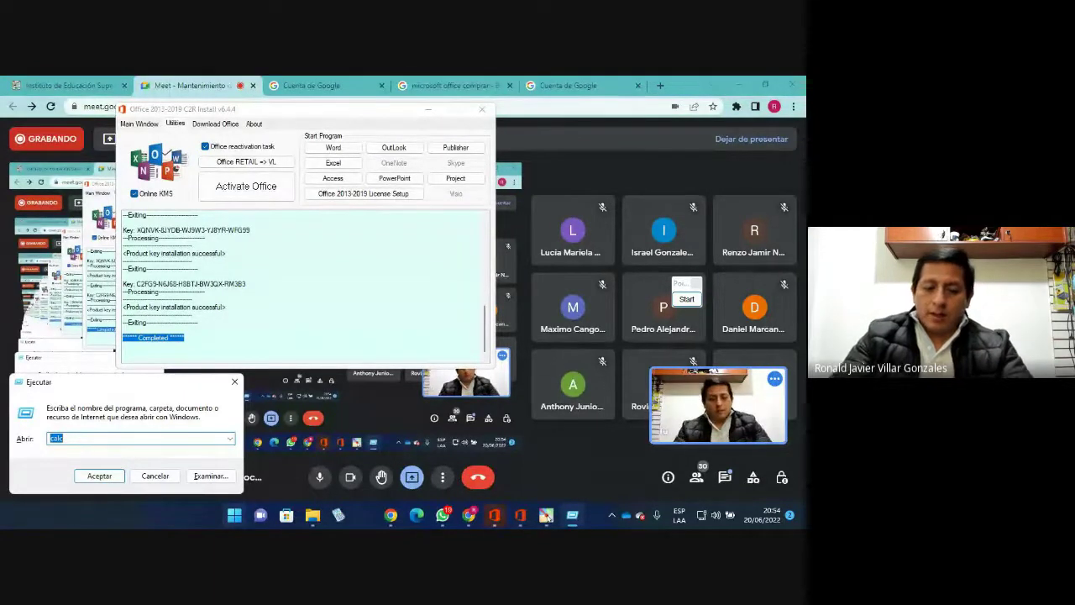
{"action": "type", "text": "WINWORD"}
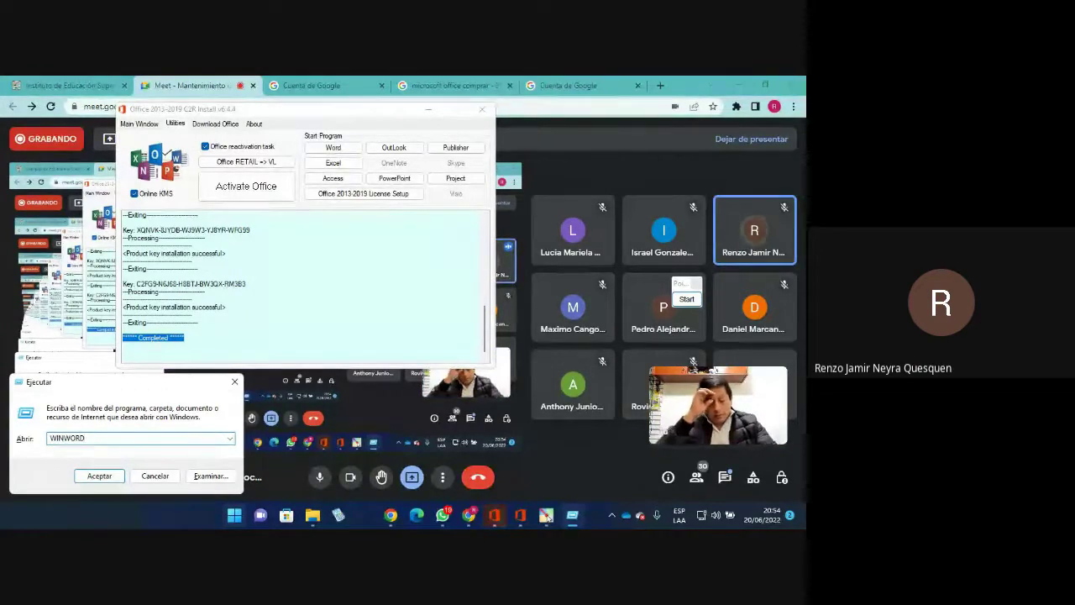
{"action": "key", "text": "Return"}
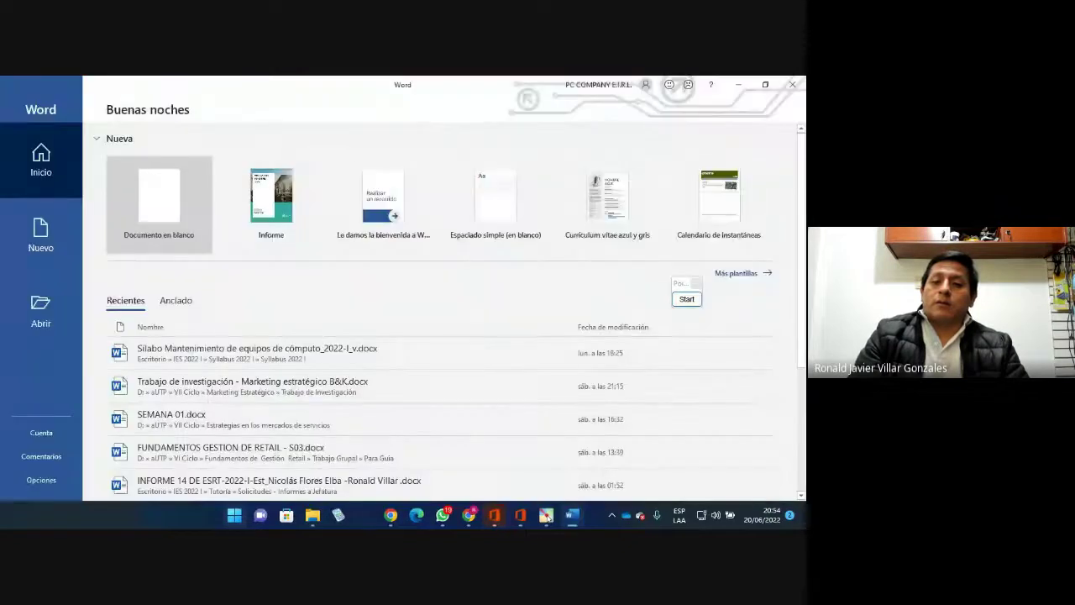
{"action": "left_click", "coordinate": [51, 433]}
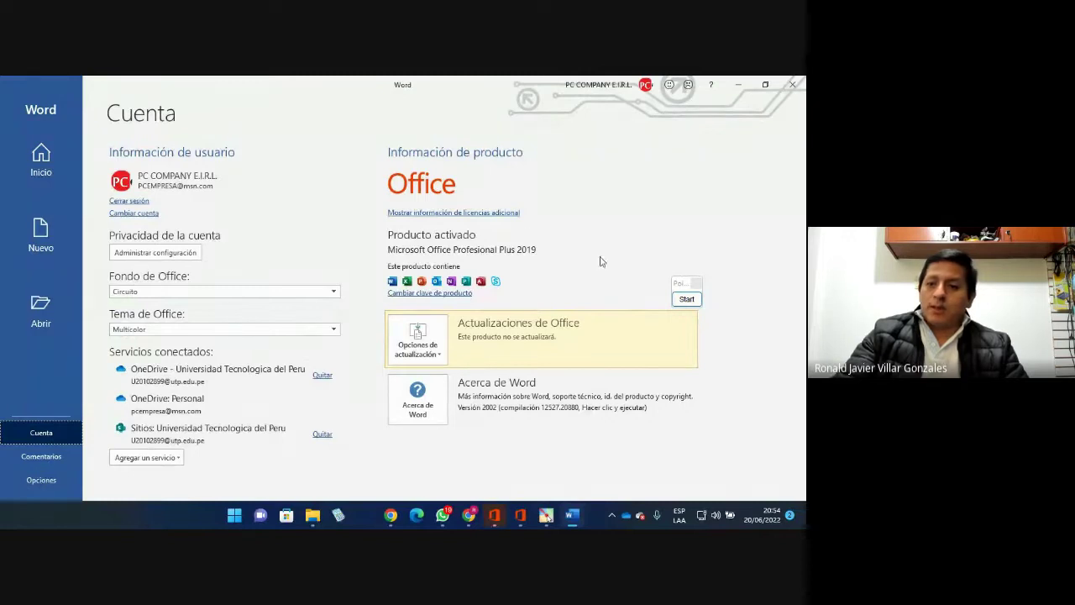
Point temporary red arrows at the "Producto activado" and "Microsoft Office Profesional Plus 2019" lines, clear them, and minimize Word
{"action": "left_click", "coordinate": [686, 299]}
{"action": "left_click_drag", "start_coordinate": [673, 192], "coordinate": [486, 234]}
{"action": "left_click", "coordinate": [694, 405]}
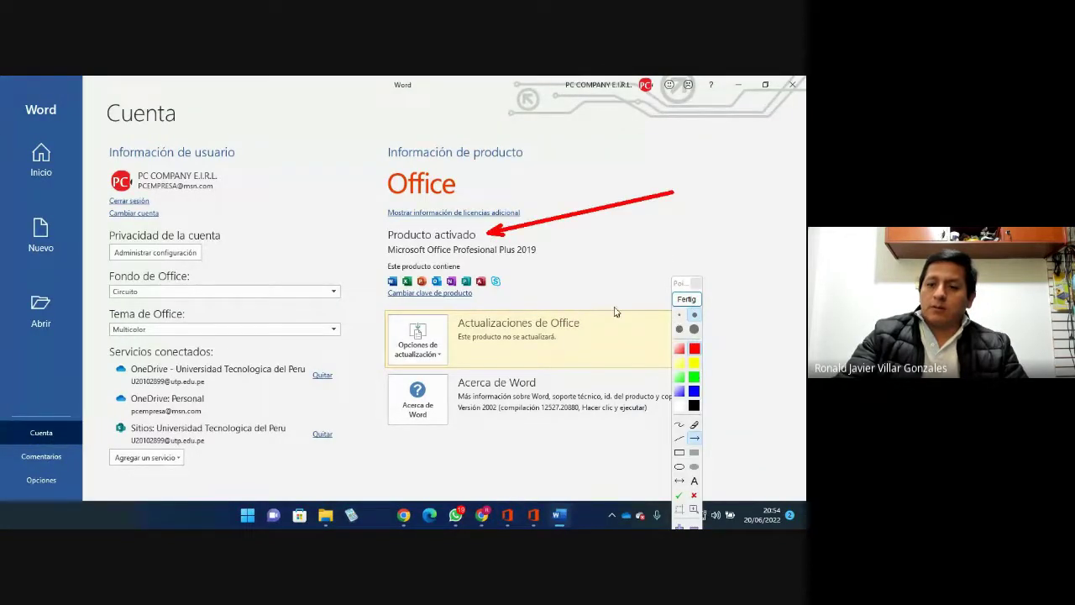
{"action": "left_click_drag", "start_coordinate": [694, 248], "coordinate": [546, 254]}
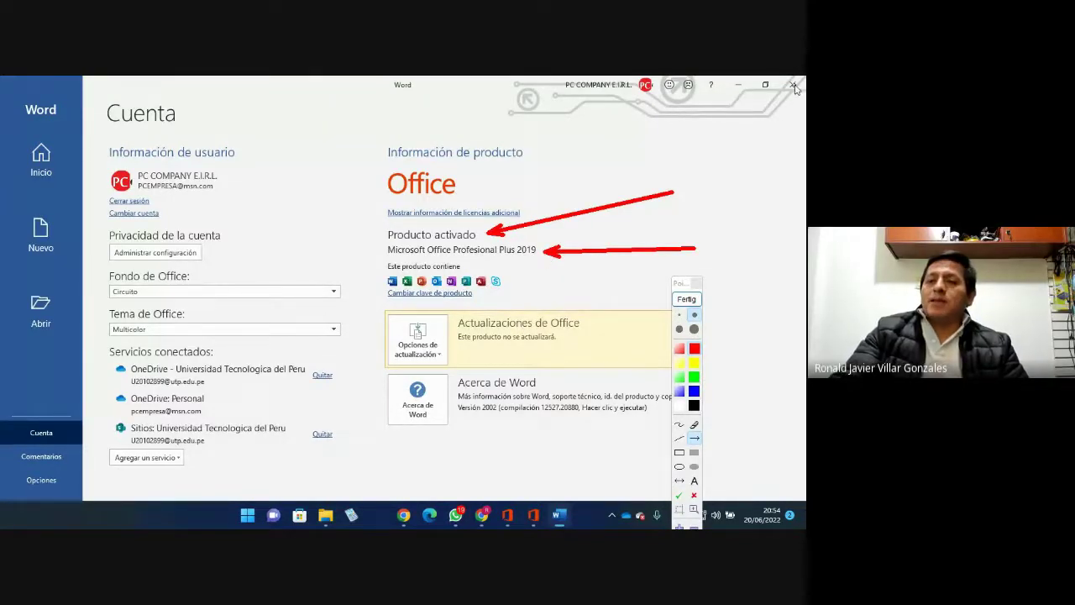
{"action": "left_click", "coordinate": [686, 299]}
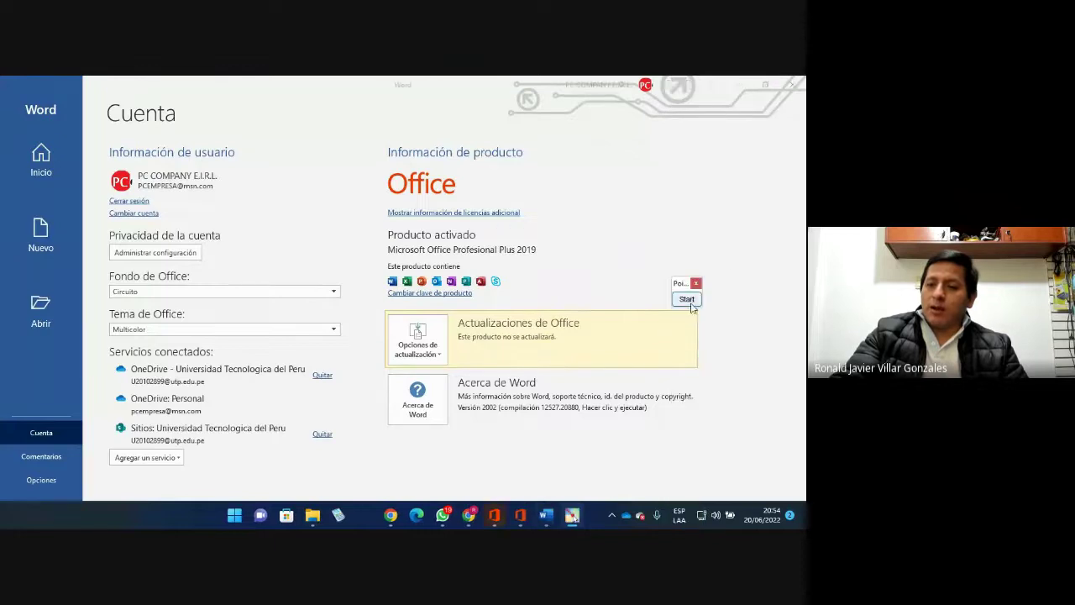
{"action": "left_click", "coordinate": [739, 85]}
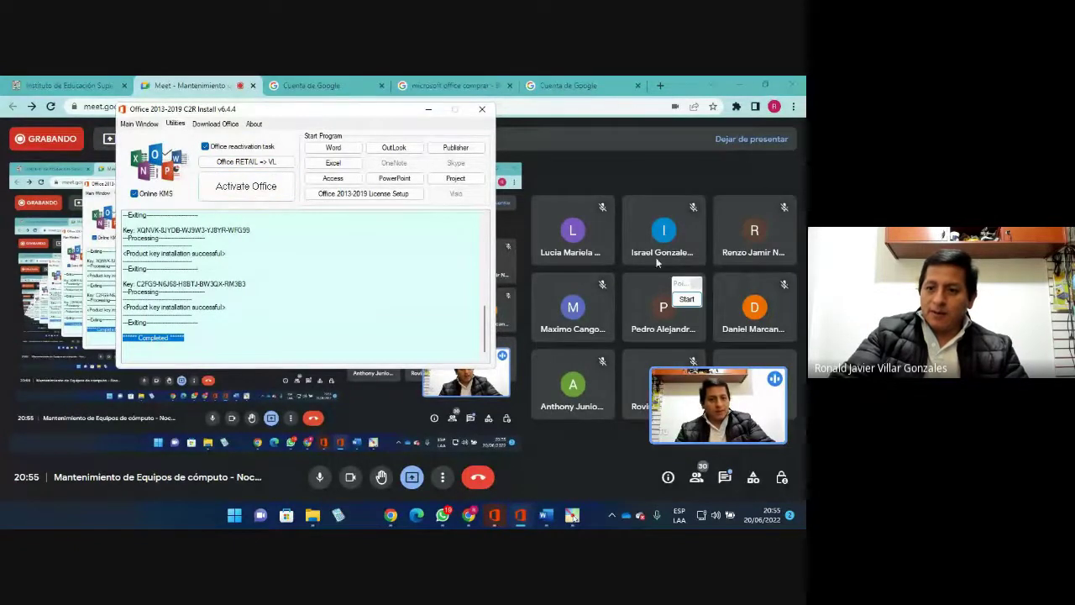
Point a temporary red arrow at Activate Office, indicate the Office reactivation task and Online KMS options, and start the Office activation
{"action": "left_click", "coordinate": [686, 299]}
{"action": "left_click_drag", "start_coordinate": [339, 269], "coordinate": [273, 198]}
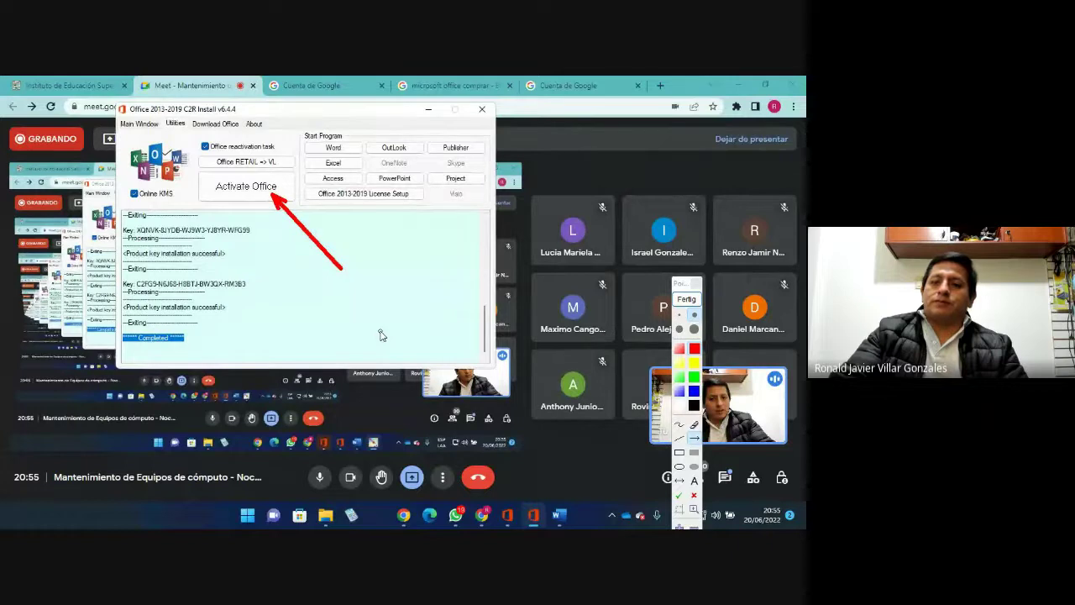
{"action": "left_click", "coordinate": [686, 299]}
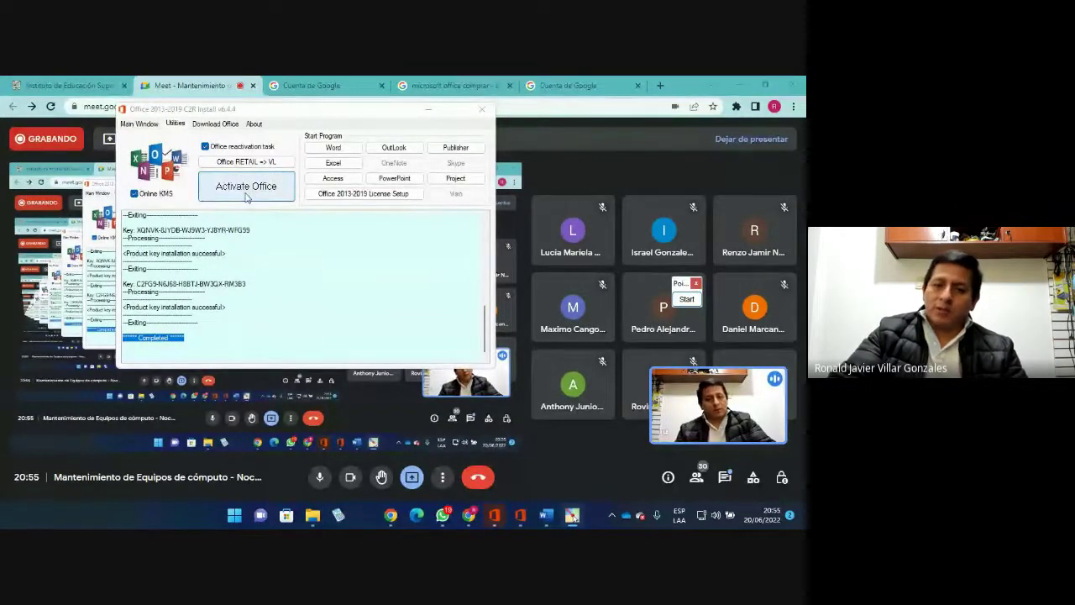
{"action": "left_click", "coordinate": [207, 152]}
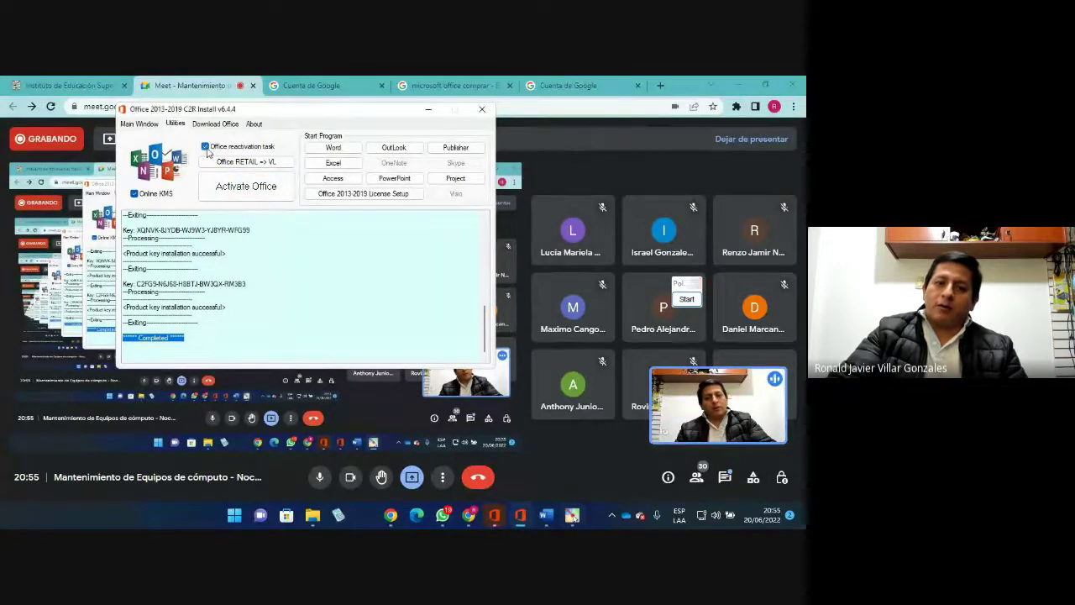
{"action": "left_click", "coordinate": [135, 194]}
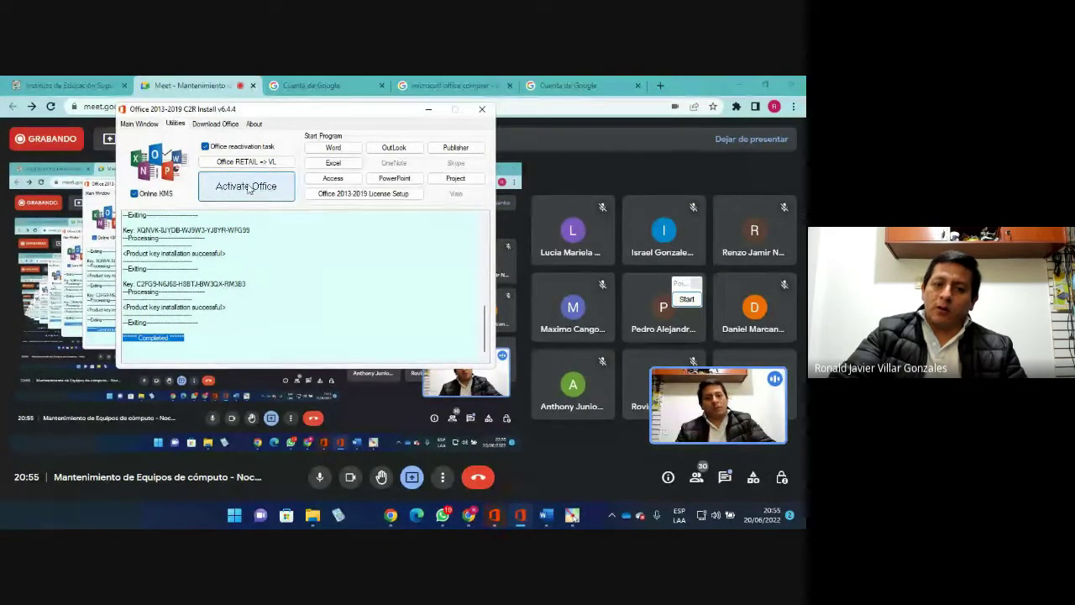
{"action": "left_click", "coordinate": [249, 188]}
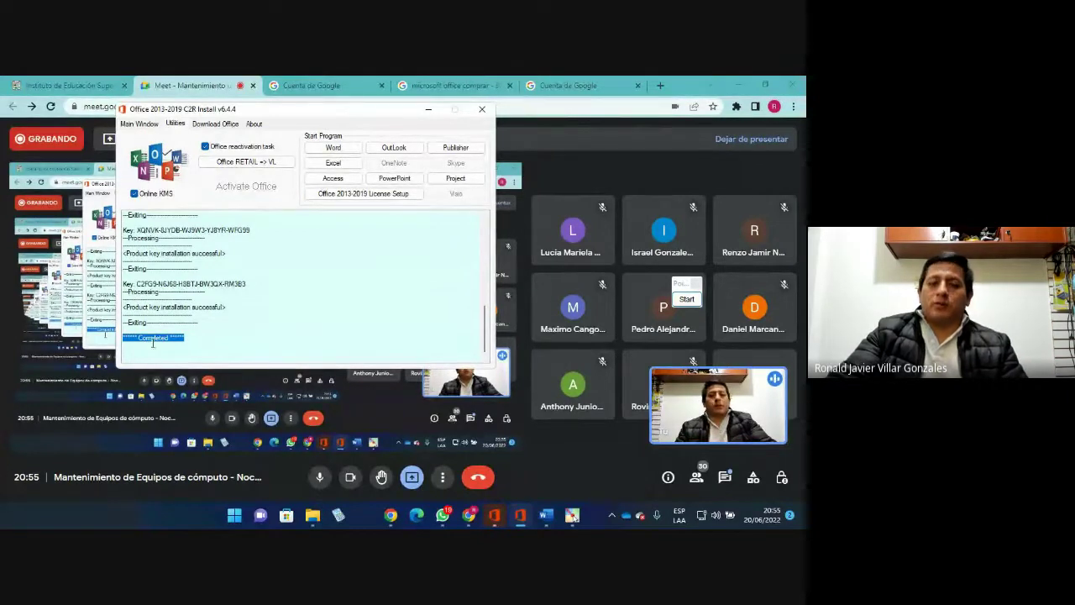
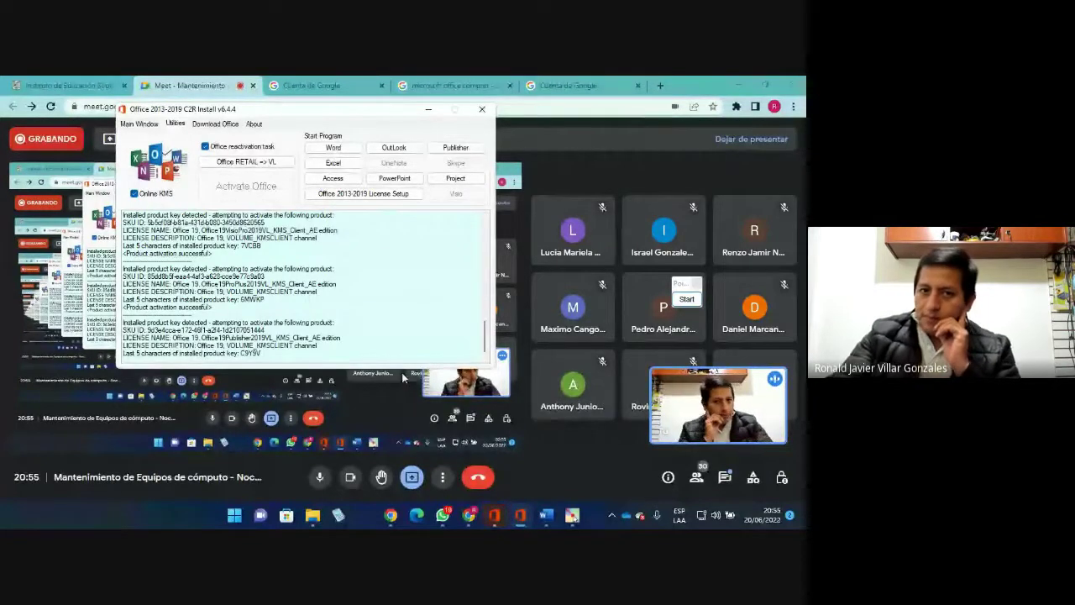
{"action": "left_click", "coordinate": [308, 85]}
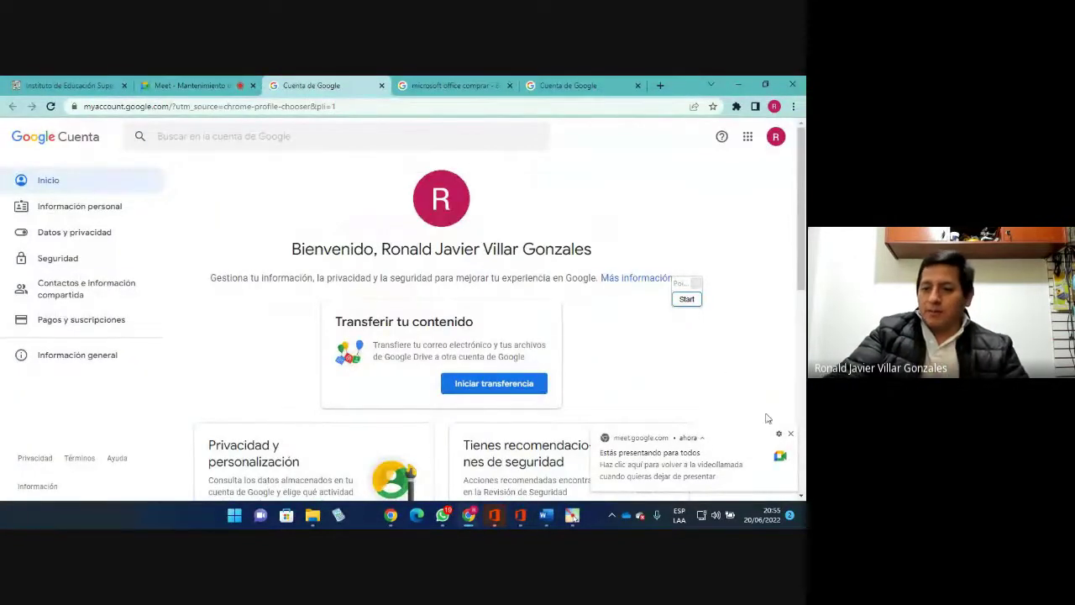
{"action": "left_click", "coordinate": [426, 87]}
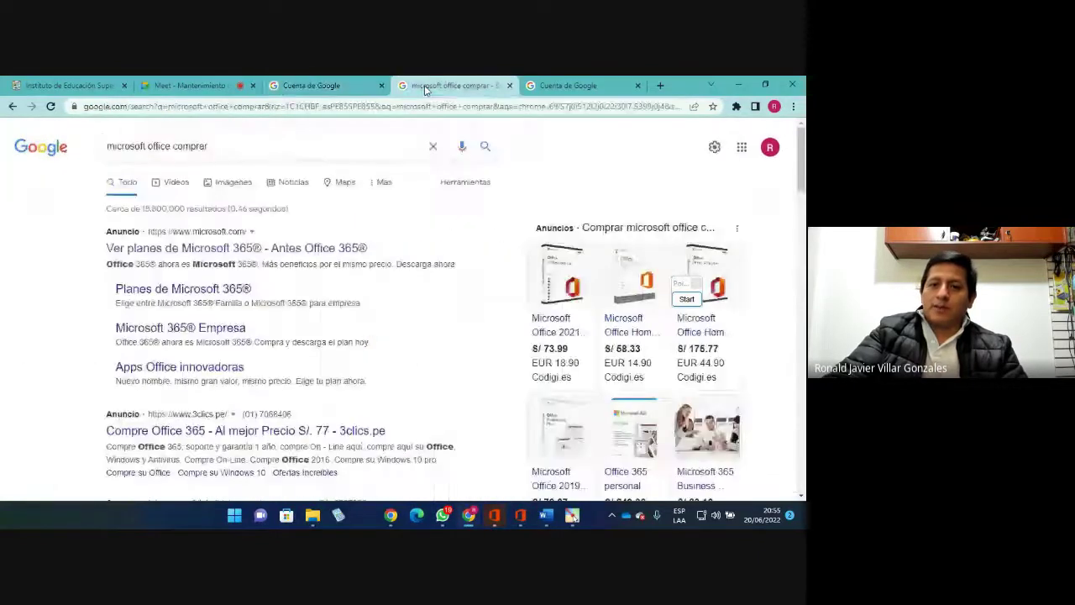
{"action": "left_click", "coordinate": [189, 85]}
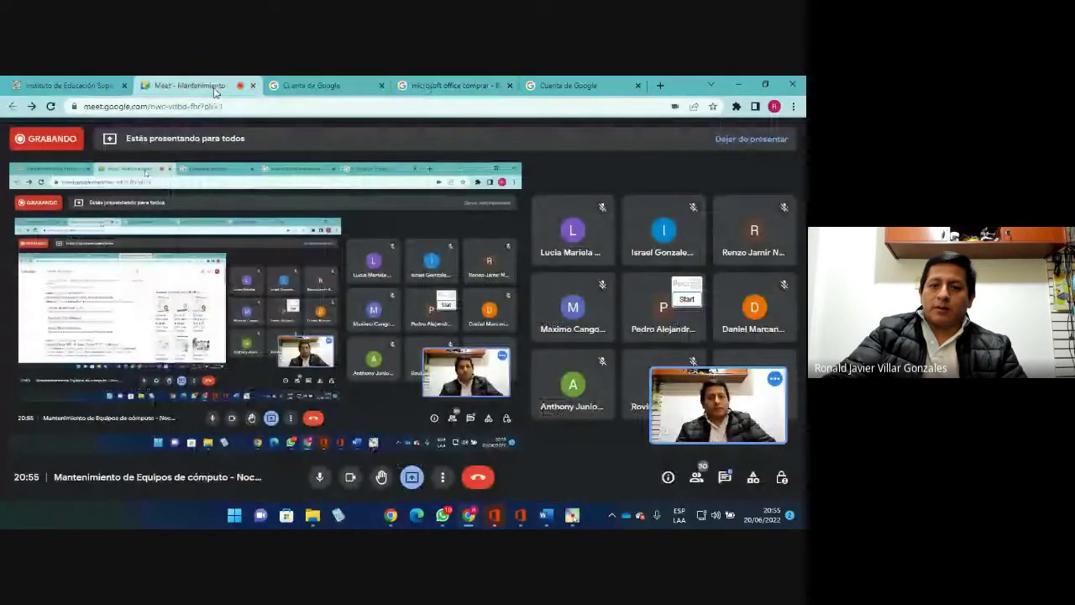
{"action": "left_click", "coordinate": [96, 88]}
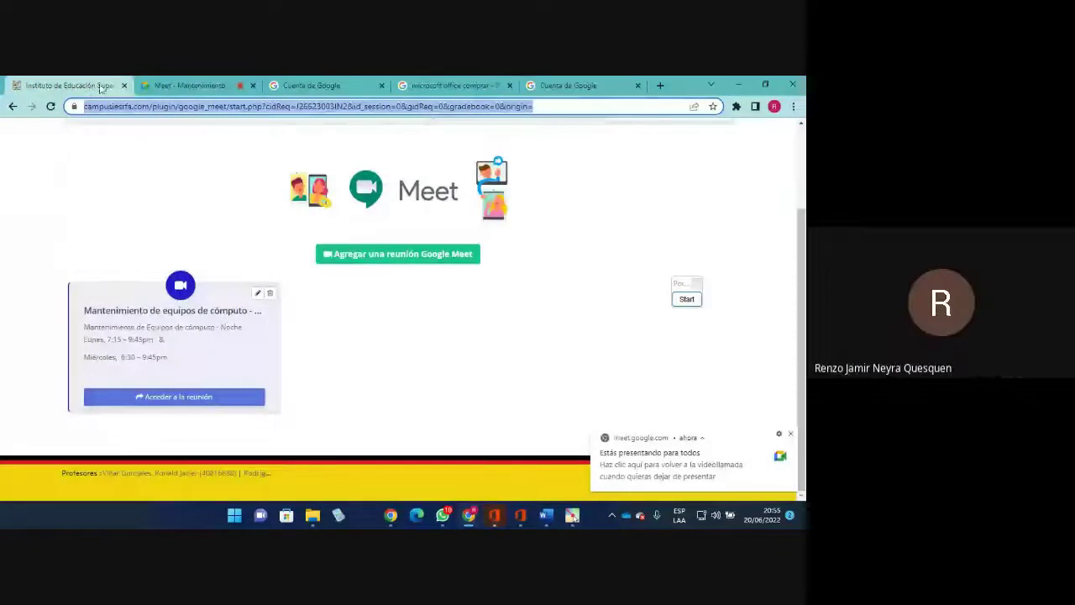
{"action": "left_click", "coordinate": [156, 87]}
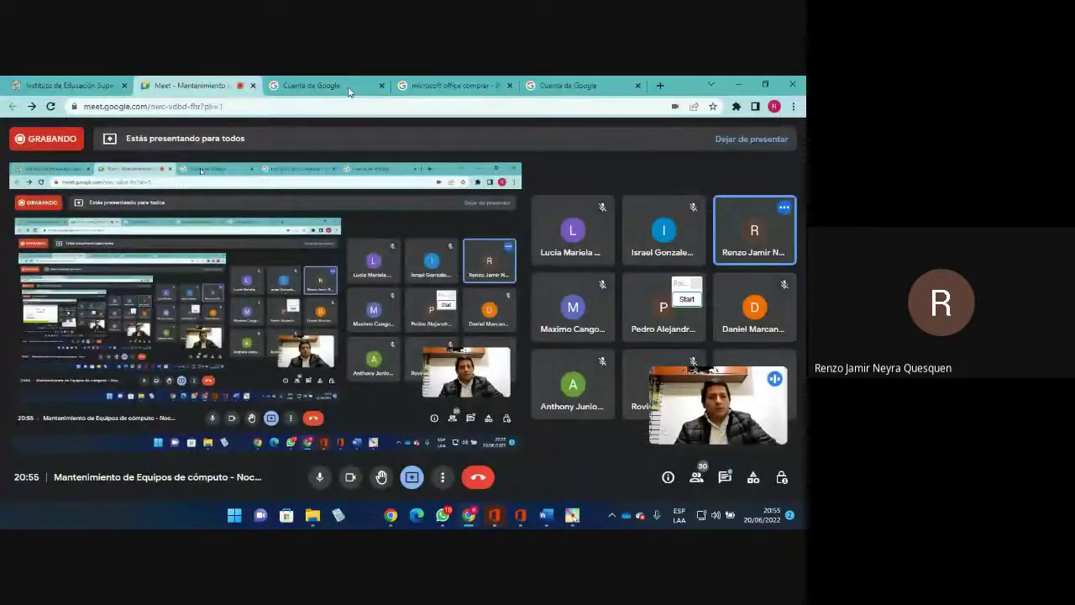
Return to the Office 2013-2019 C2R Install log, highlight its Exiting line, close the finished Office setup window, and point a temporary red arrow at that line
{"action": "left_click", "coordinate": [564, 85]}
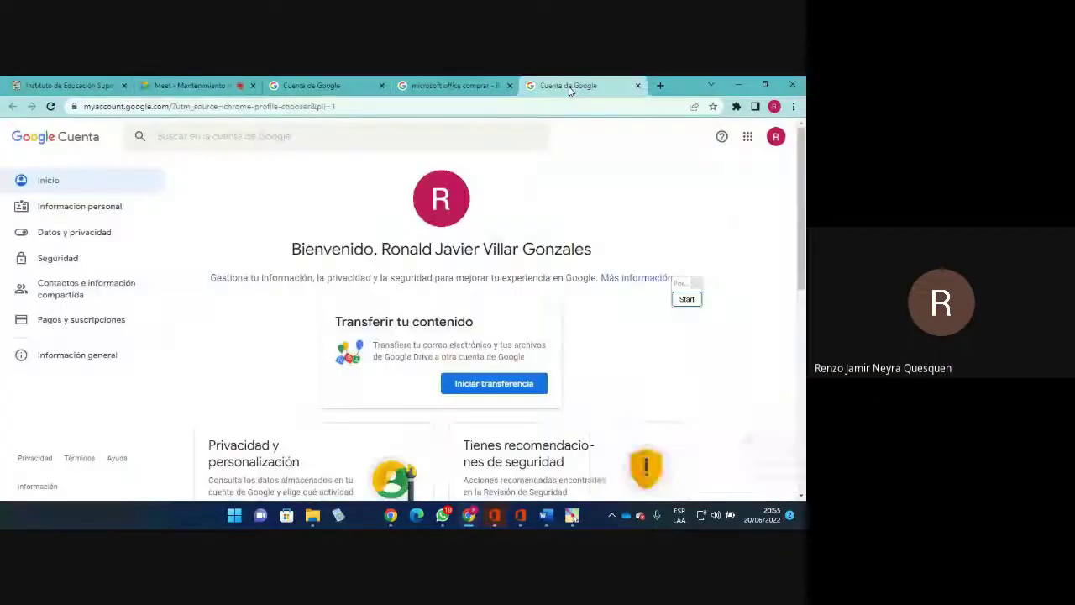
{"action": "left_click", "coordinate": [741, 86]}
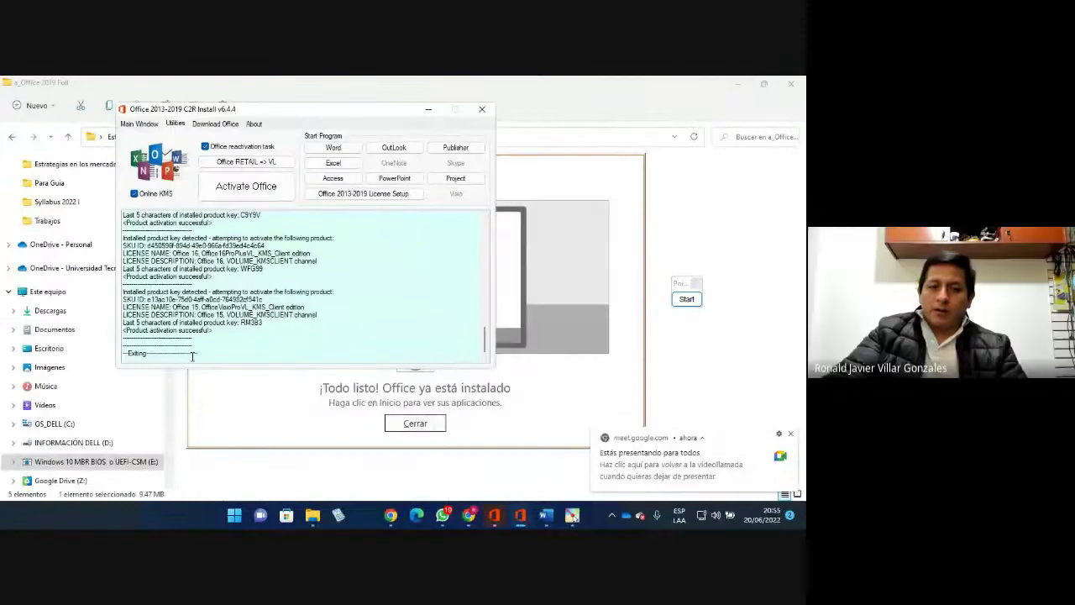
{"action": "left_click_drag", "start_coordinate": [214, 354], "coordinate": [115, 354]}
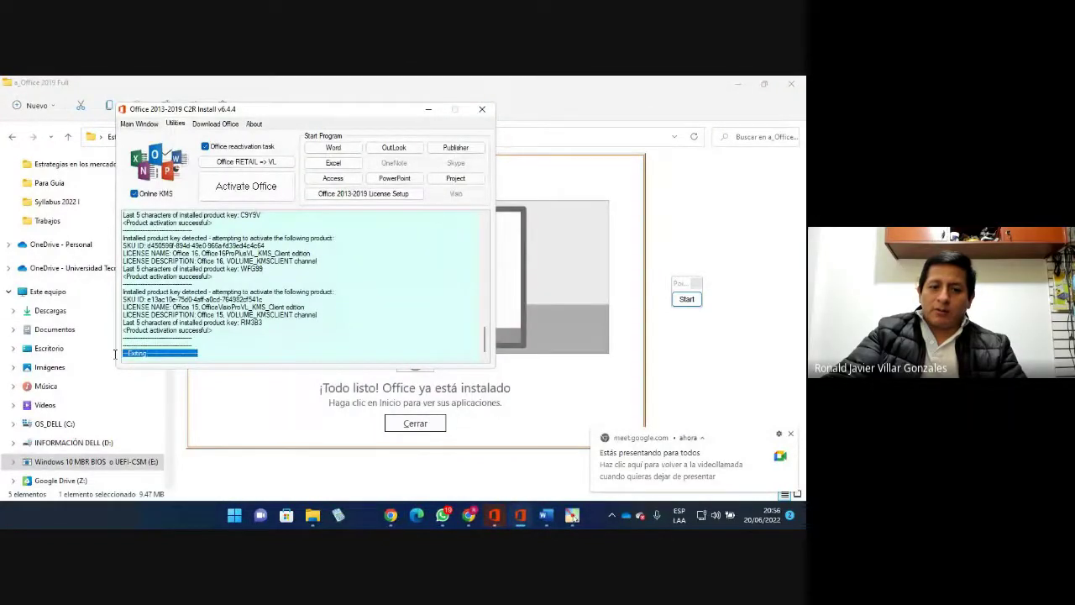
{"action": "left_click", "coordinate": [415, 424]}
{"action": "left_click", "coordinate": [686, 299]}
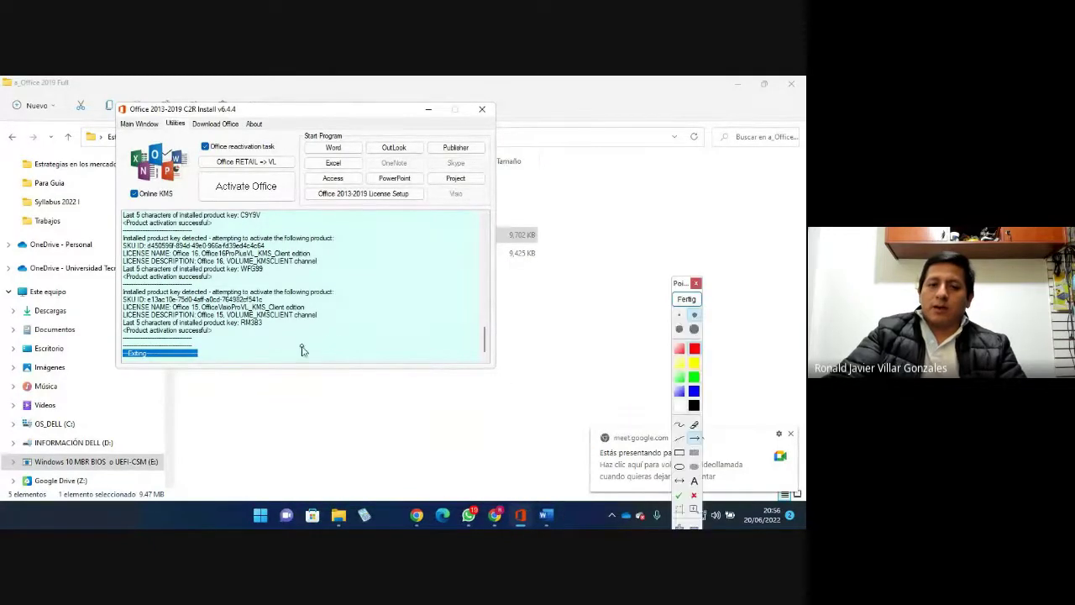
{"action": "left_click_drag", "start_coordinate": [340, 338], "coordinate": [210, 359]}
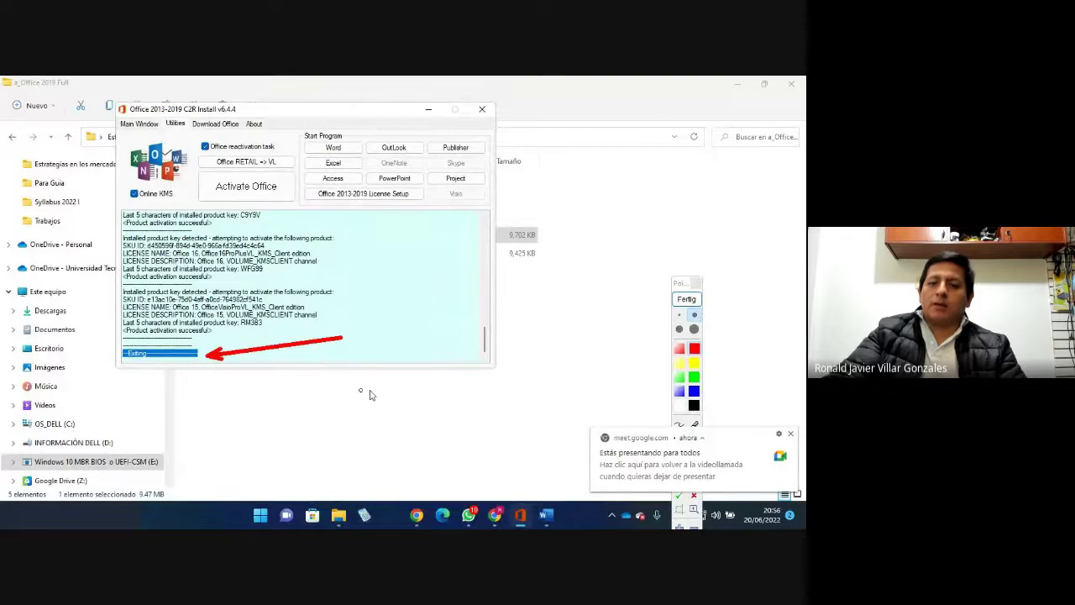
{"action": "left_click", "coordinate": [686, 299]}
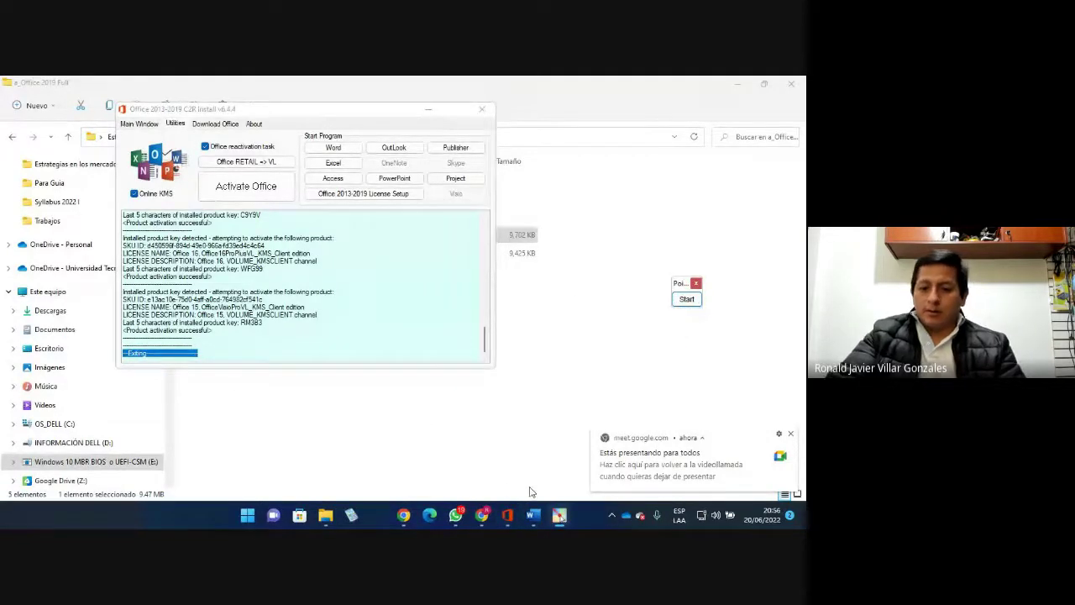
Close the open Word window, relaunch Word with the Run command winword, and display its account and product information
{"action": "left_click", "coordinate": [533, 515]}
{"action": "left_click", "coordinate": [790, 84]}
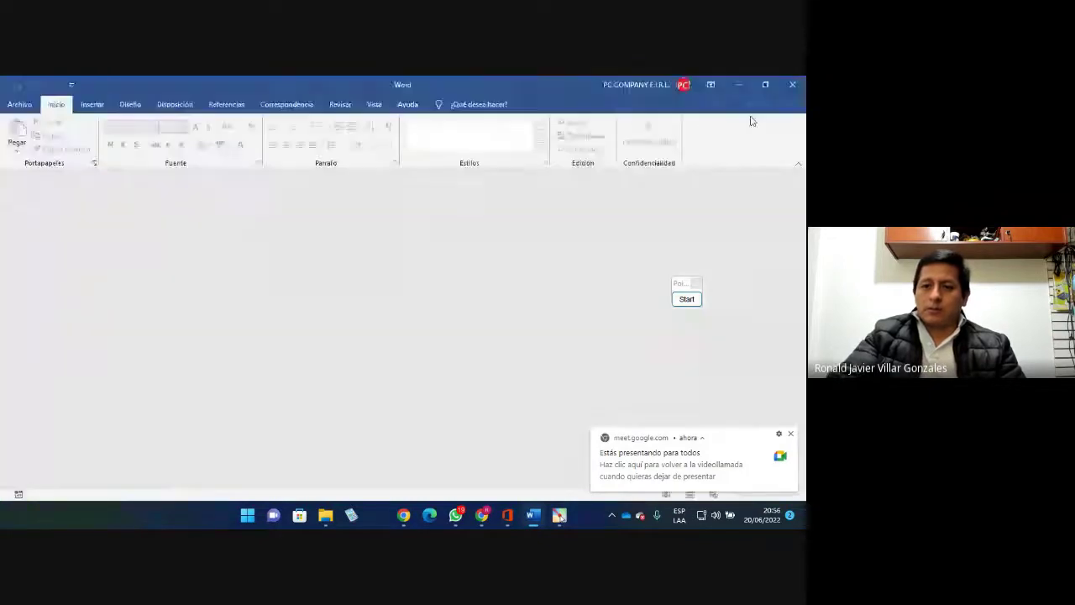
{"action": "key", "text": "super+r"}
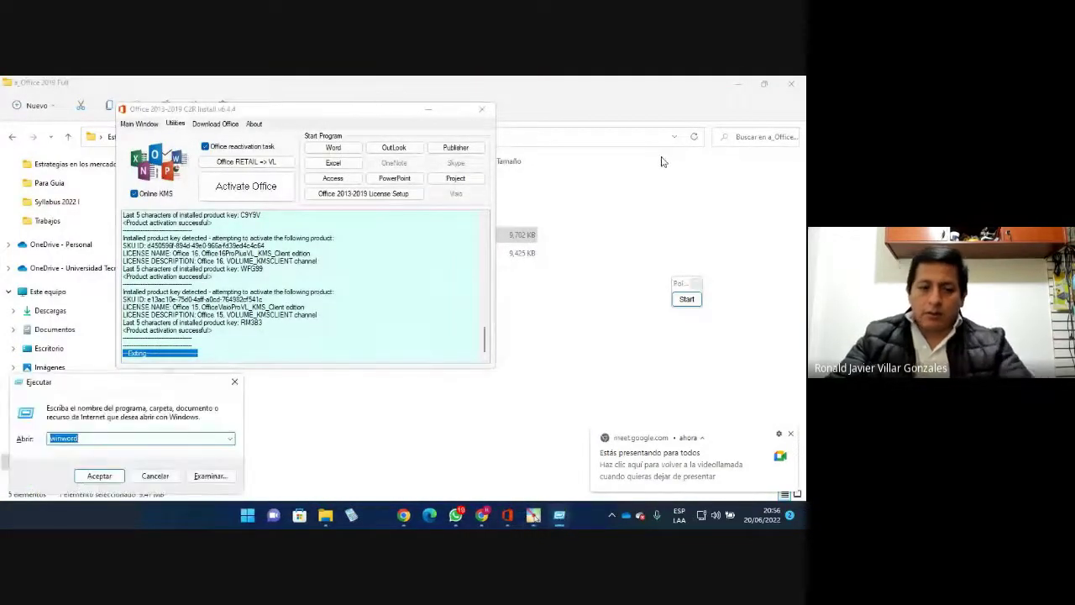
{"action": "key", "text": "Return"}
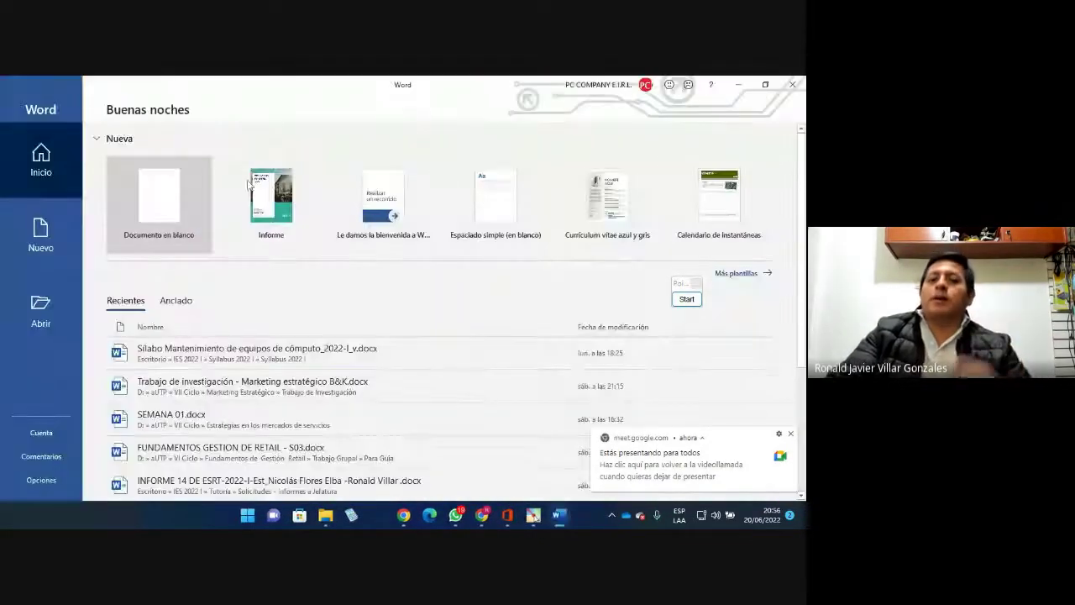
{"action": "left_click", "coordinate": [42, 434]}
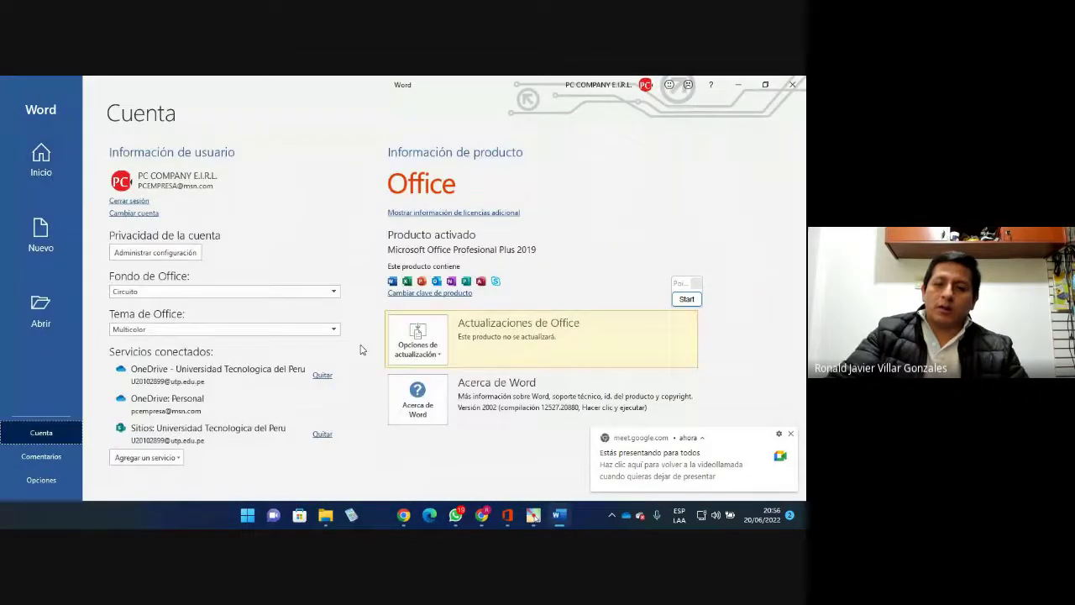
Point temporary red arrows at "Producto activado", "Microsoft Office Profesional Plus 2019" and the signed-in account details, and clear them
{"action": "left_click", "coordinate": [687, 299]}
{"action": "left_click_drag", "start_coordinate": [704, 226], "coordinate": [485, 235]}
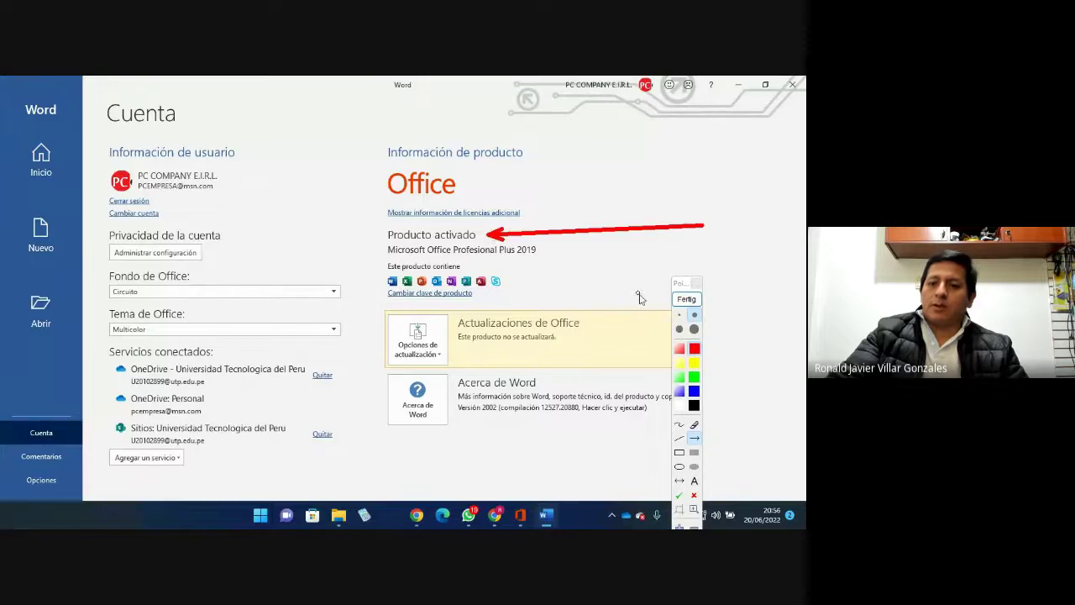
{"action": "left_click_drag", "start_coordinate": [771, 244], "coordinate": [541, 251]}
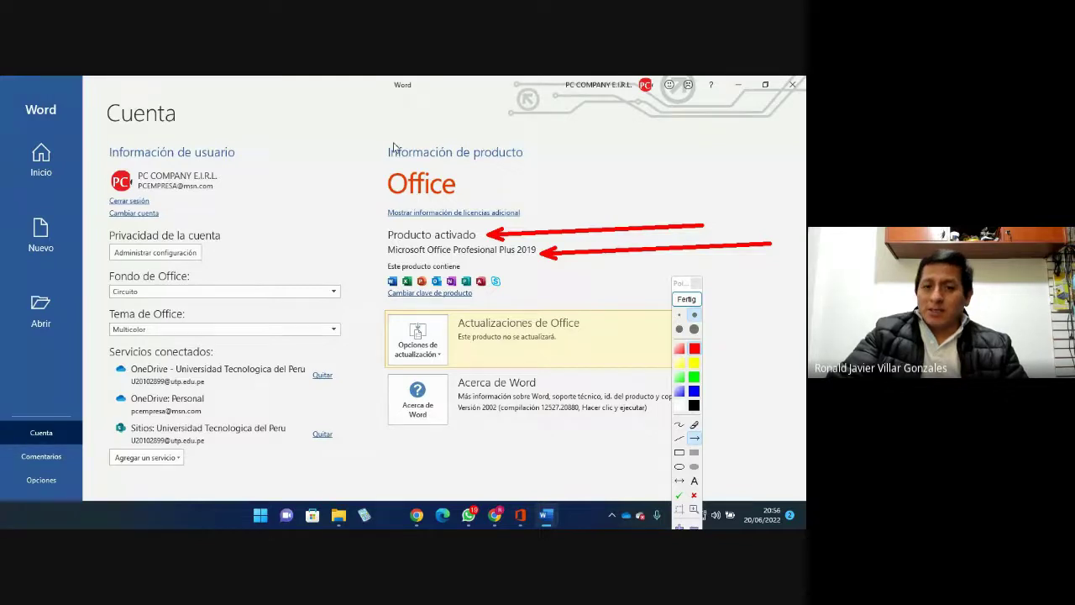
{"action": "left_click_drag", "start_coordinate": [386, 116], "coordinate": [224, 186]}
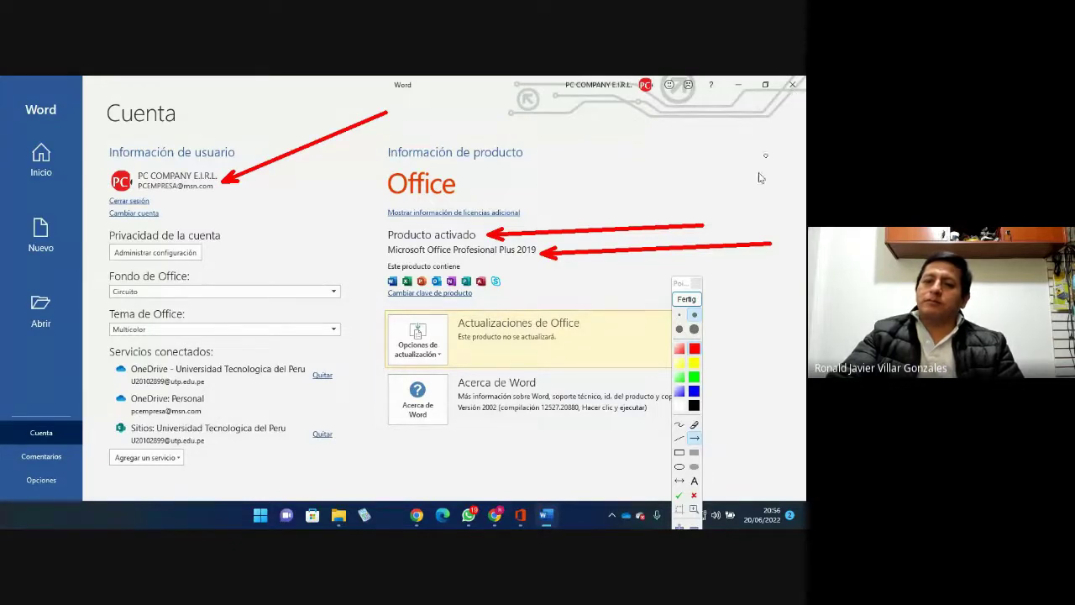
{"action": "left_click", "coordinate": [686, 299]}
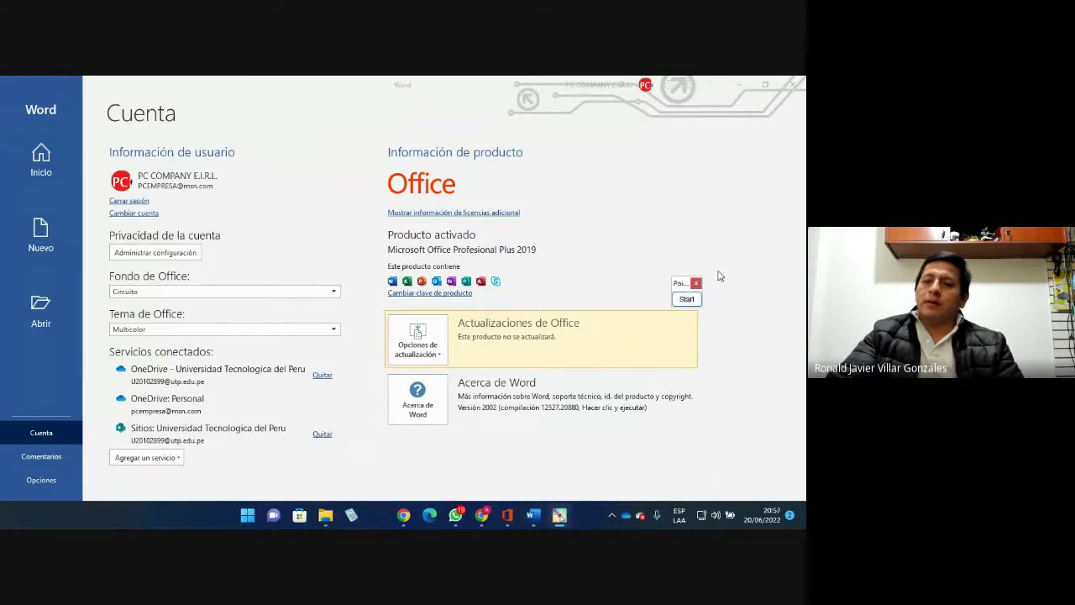
Close Word, the Office 2013-2019 C2R Install tool and the a_Office 2019 Full folder window
{"action": "left_click", "coordinate": [792, 84]}
{"action": "left_click", "coordinate": [481, 110]}
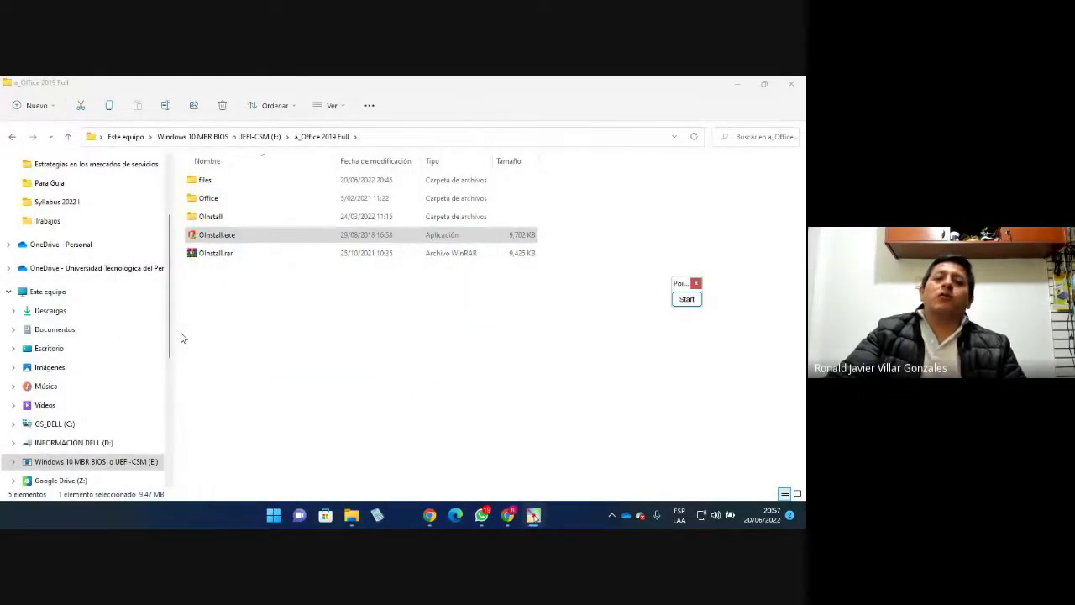
{"action": "left_click", "coordinate": [793, 87]}
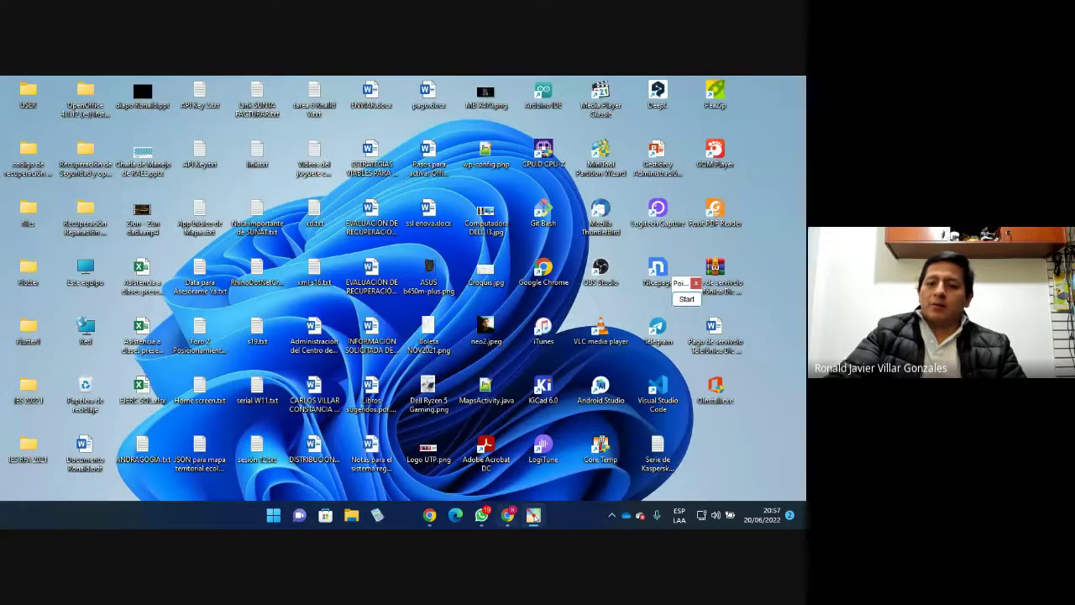
Switch to the Chrome window with the OInstall.rar download and close its virus-warning and file preview pages, returning to the course slide
{"action": "mouse_move", "coordinate": [488, 525]}
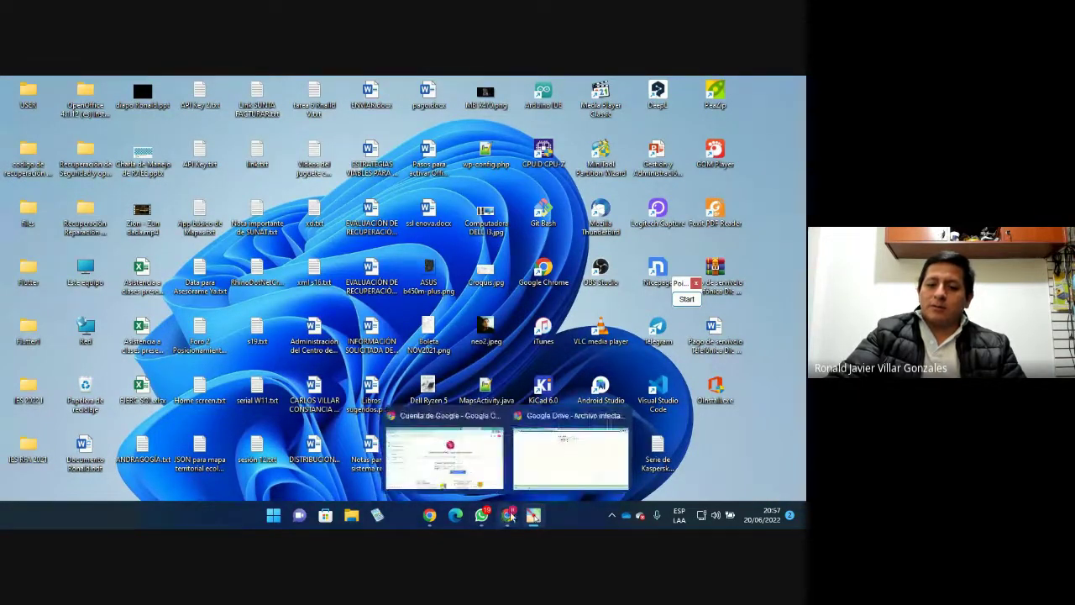
{"action": "left_click", "coordinate": [563, 466]}
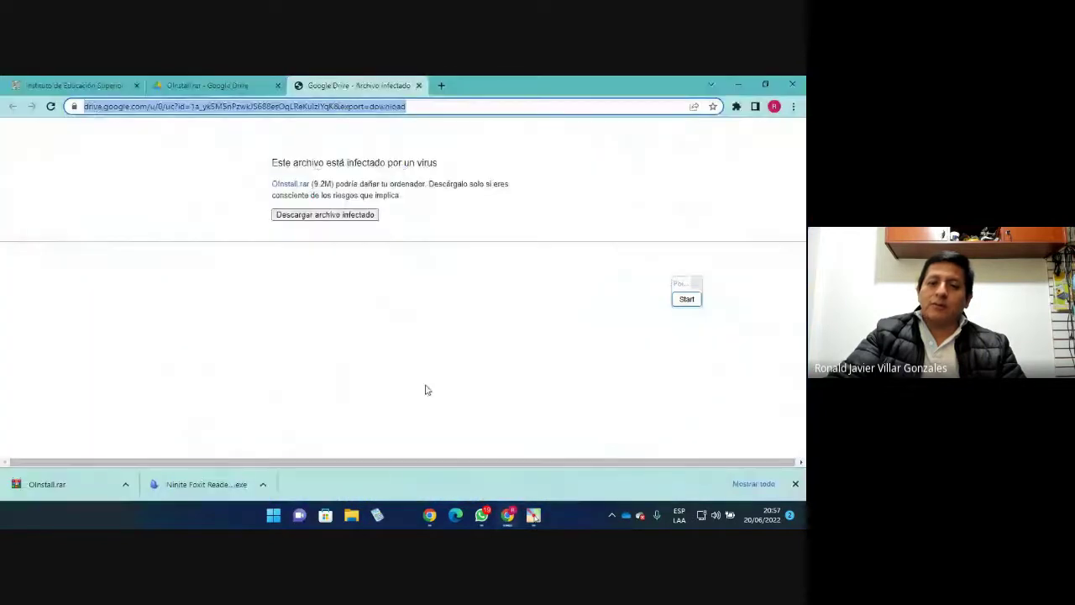
{"action": "left_click", "coordinate": [421, 85]}
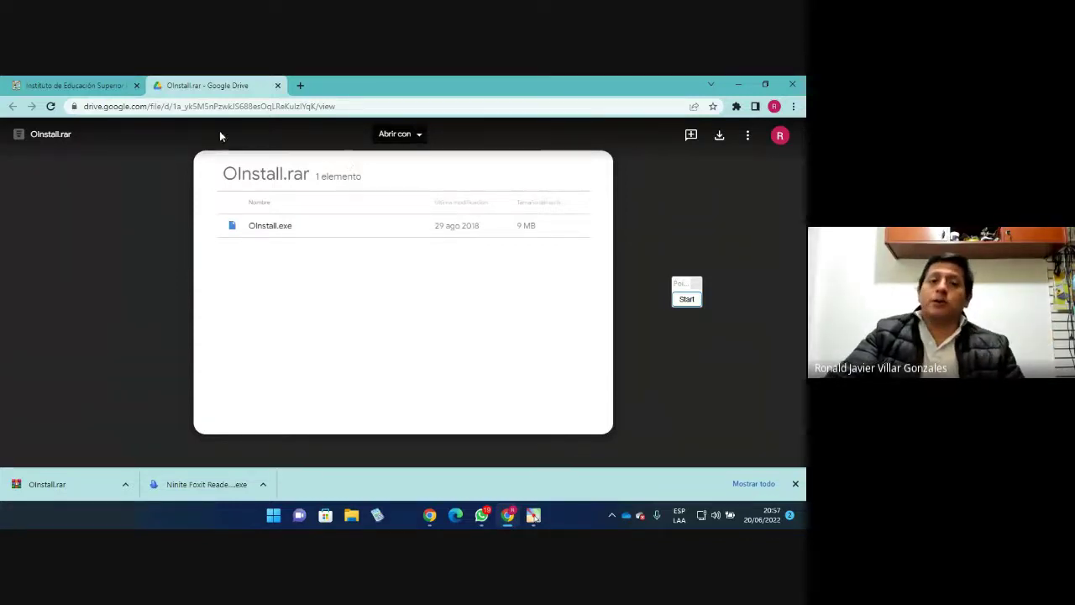
{"action": "left_click", "coordinate": [277, 86]}
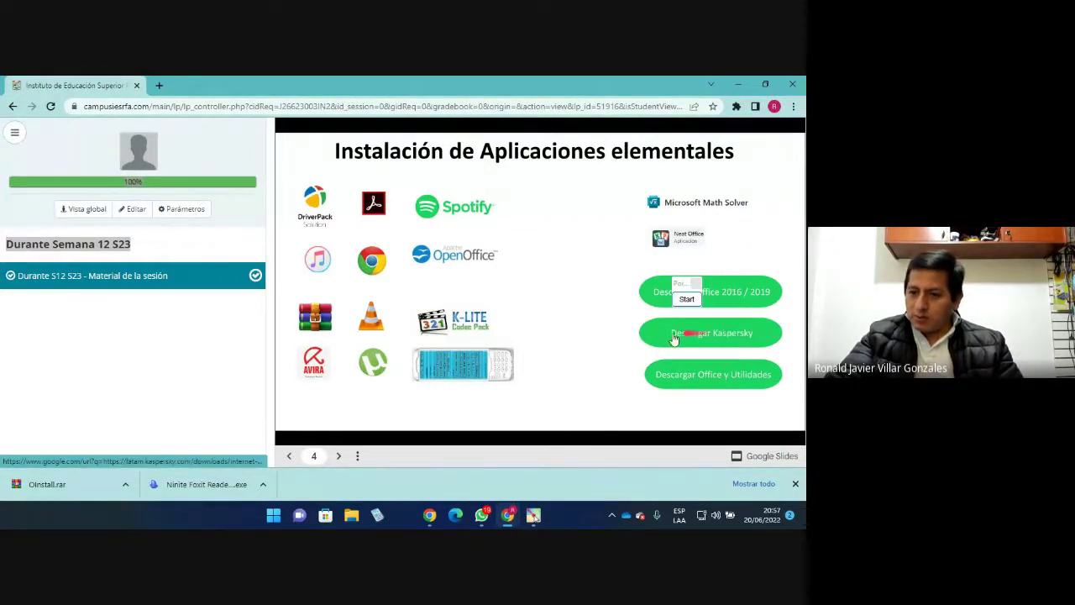
Open the Kaspersky download page linked on the slide, select its web address, and hide the screen-sharing notice
{"action": "left_click", "coordinate": [722, 336]}
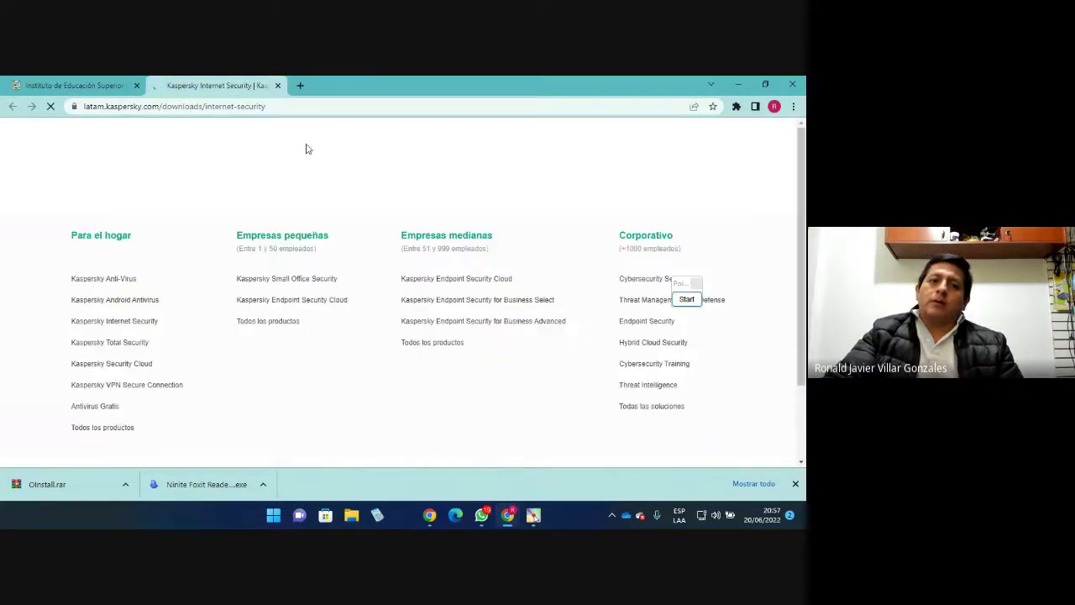
{"action": "left_click", "coordinate": [283, 107]}
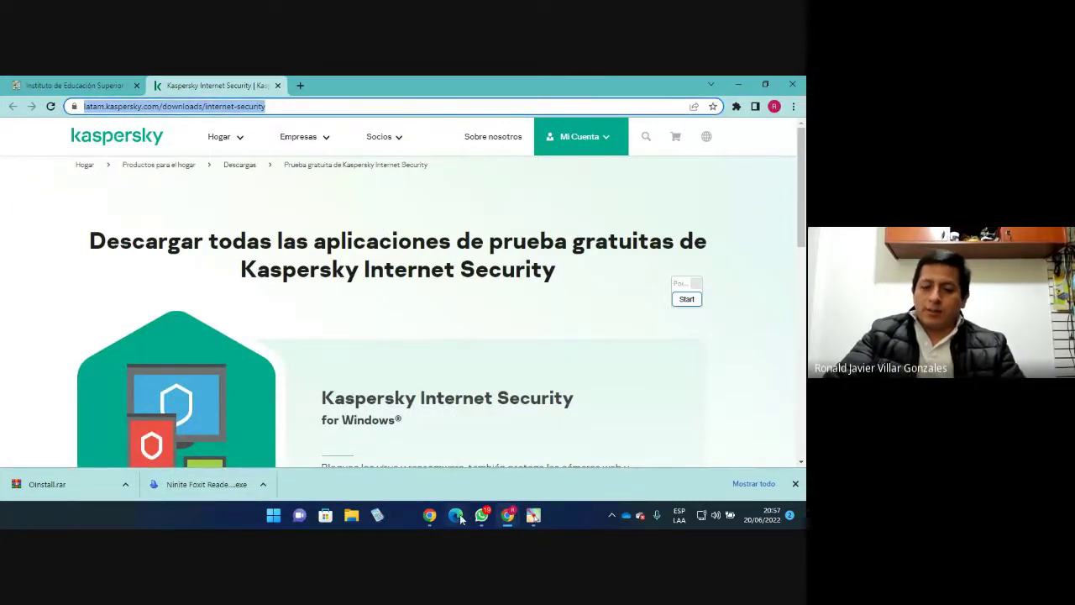
{"action": "left_click", "coordinate": [429, 517]}
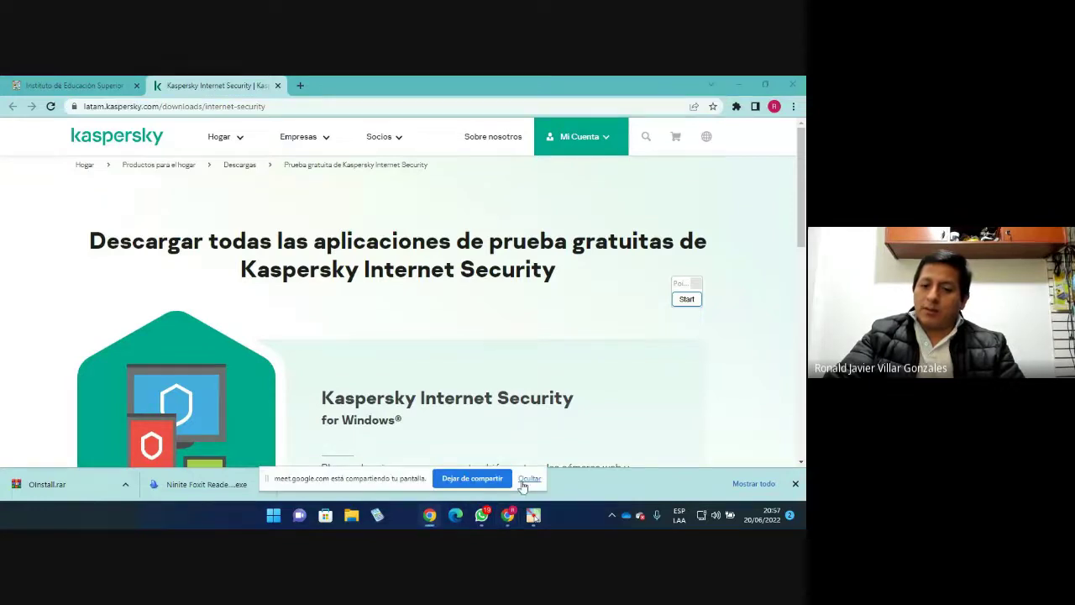
{"action": "left_click", "coordinate": [527, 480]}
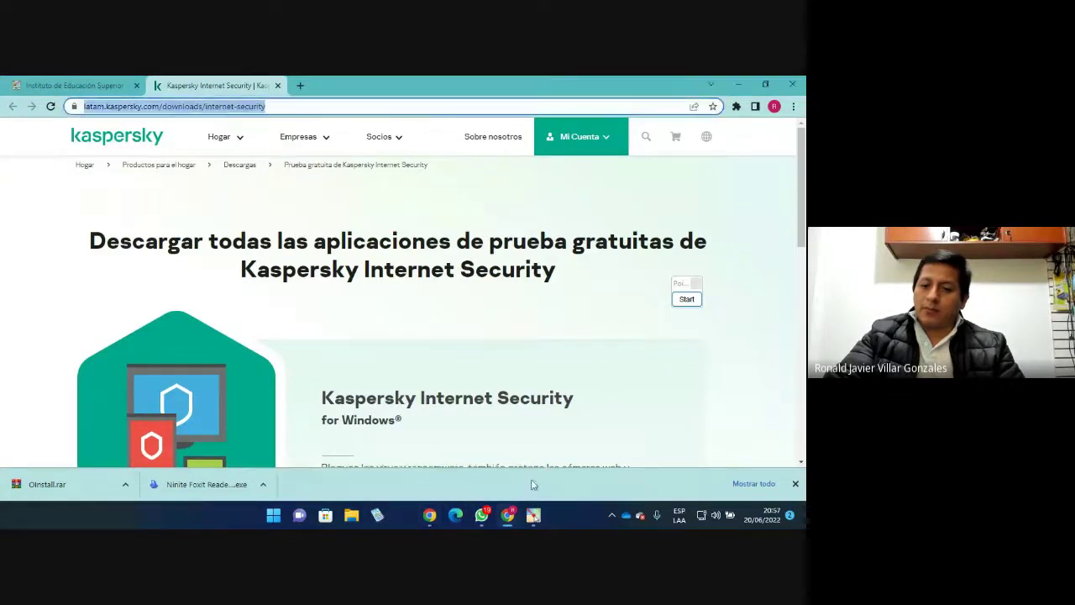
{"action": "left_click", "coordinate": [77, 85]}
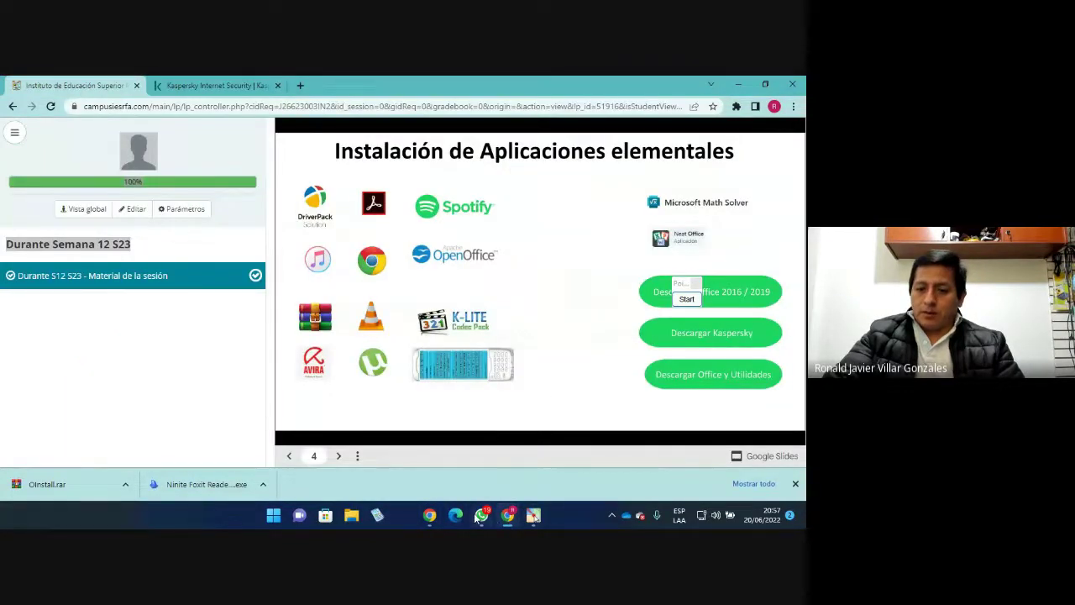
{"action": "mouse_move", "coordinate": [478, 517]}
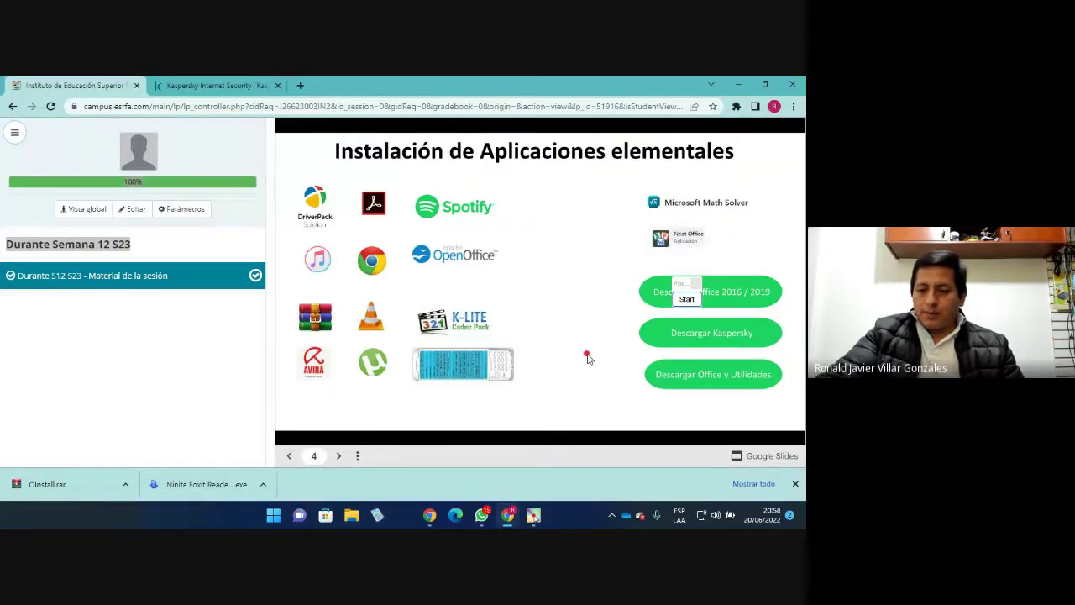
{"action": "mouse_move", "coordinate": [508, 522]}
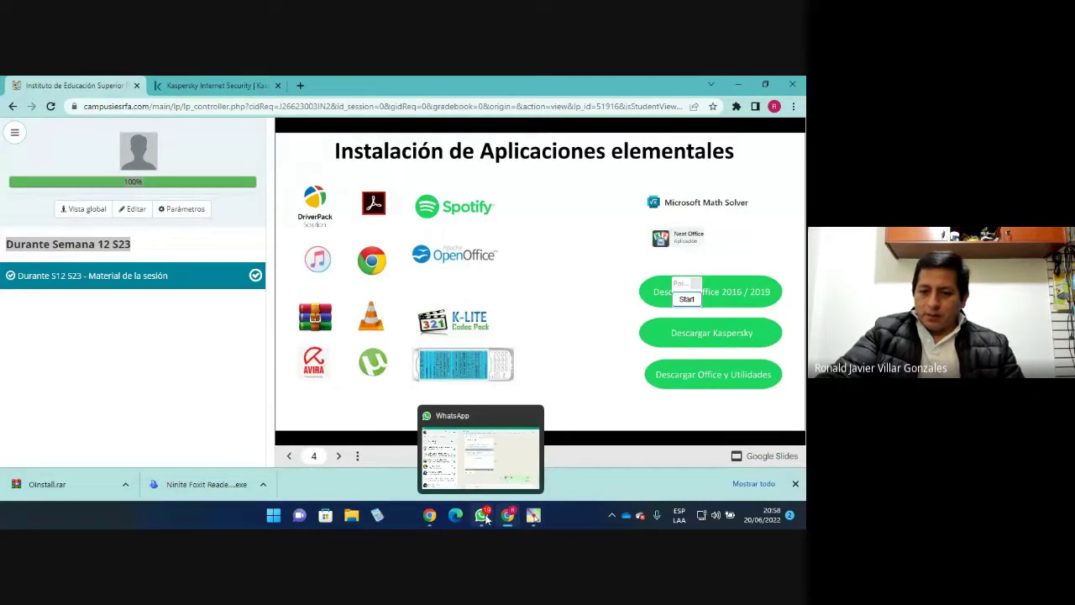
{"action": "left_click", "coordinate": [508, 516]}
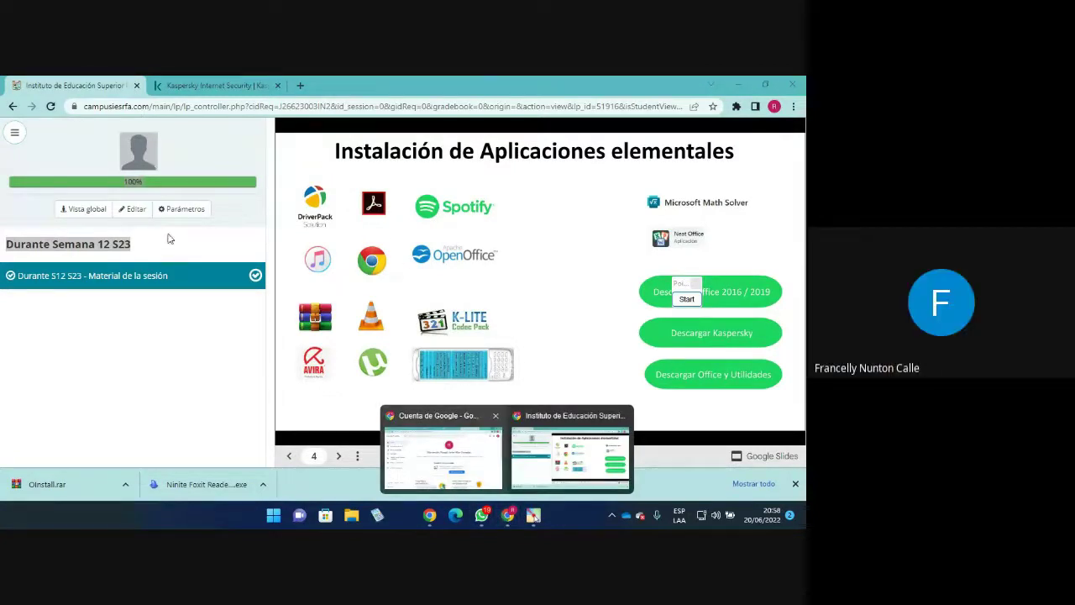
{"action": "left_click", "coordinate": [203, 85]}
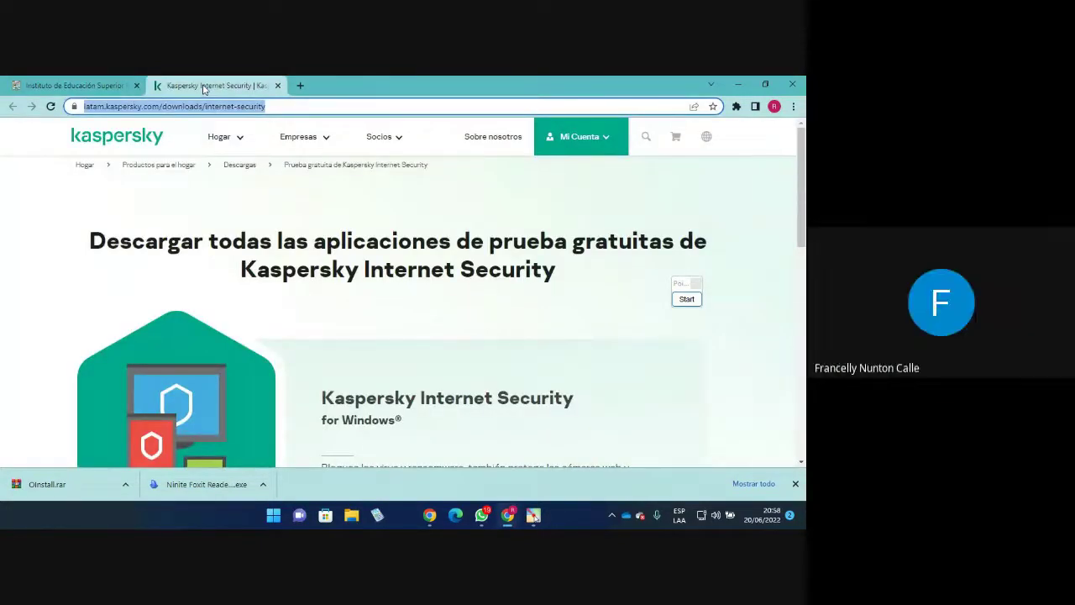
{"action": "left_click", "coordinate": [95, 87]}
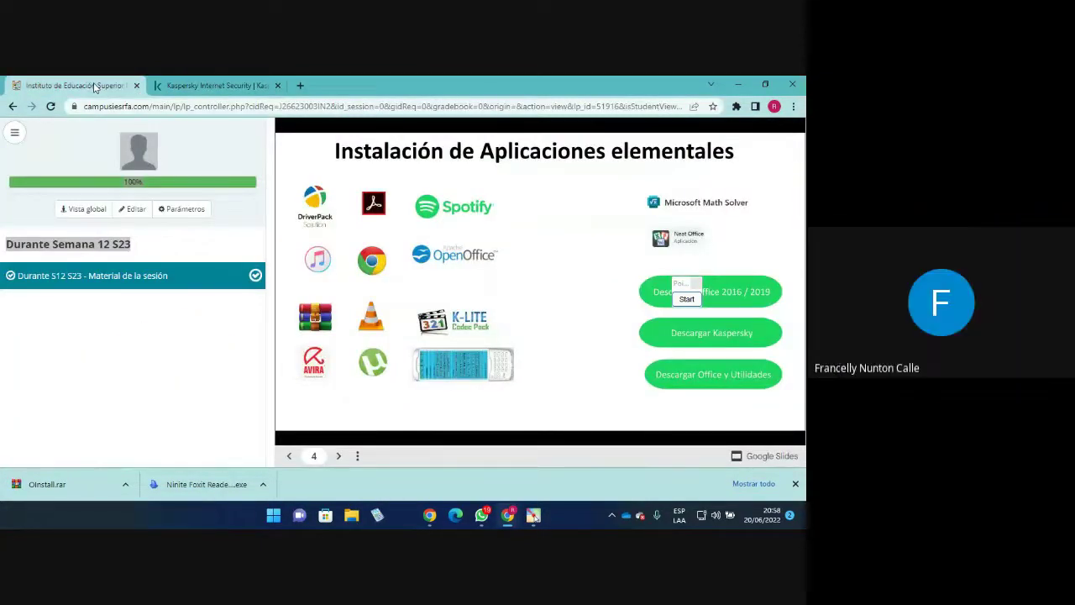
Point a temporary red arrow at the Kaspersky Internet Security free-trial heading, clear it, and select the page's web address
{"action": "left_click", "coordinate": [199, 86]}
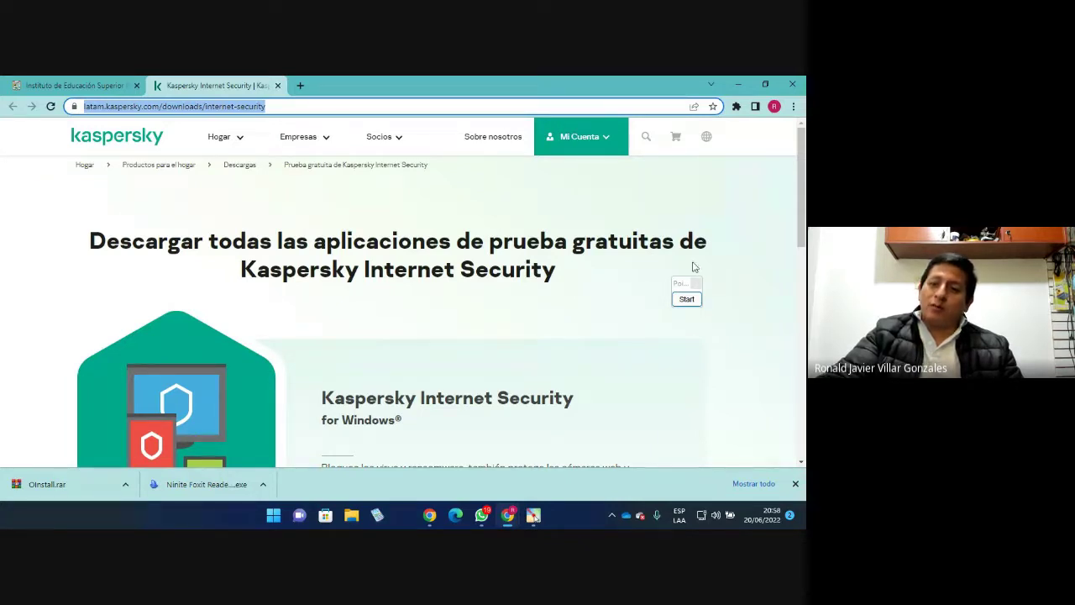
{"action": "left_click", "coordinate": [686, 299]}
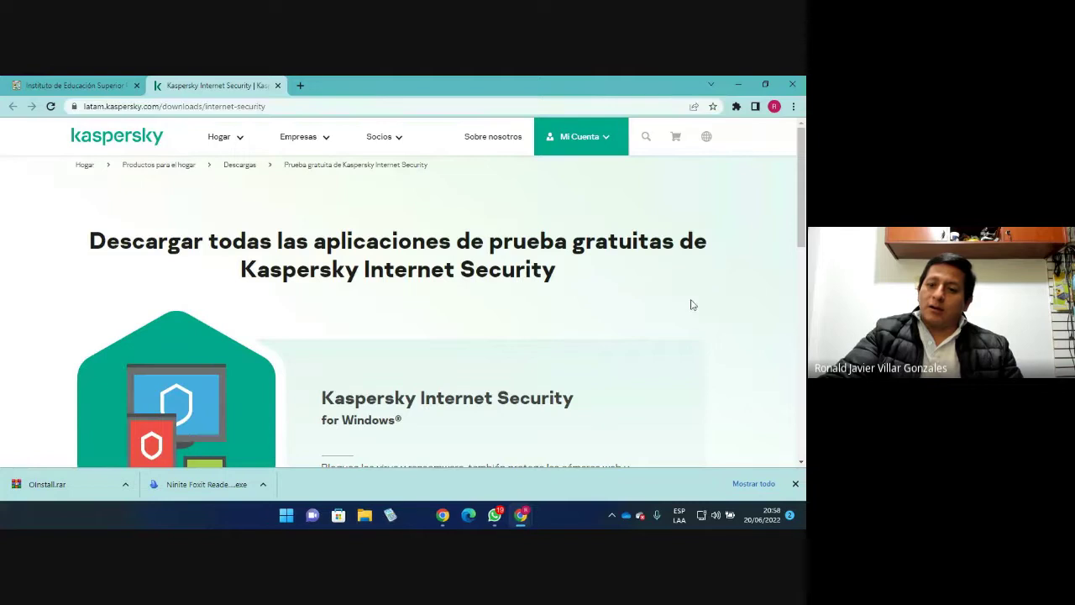
{"action": "left_click_drag", "start_coordinate": [714, 269], "coordinate": [560, 272]}
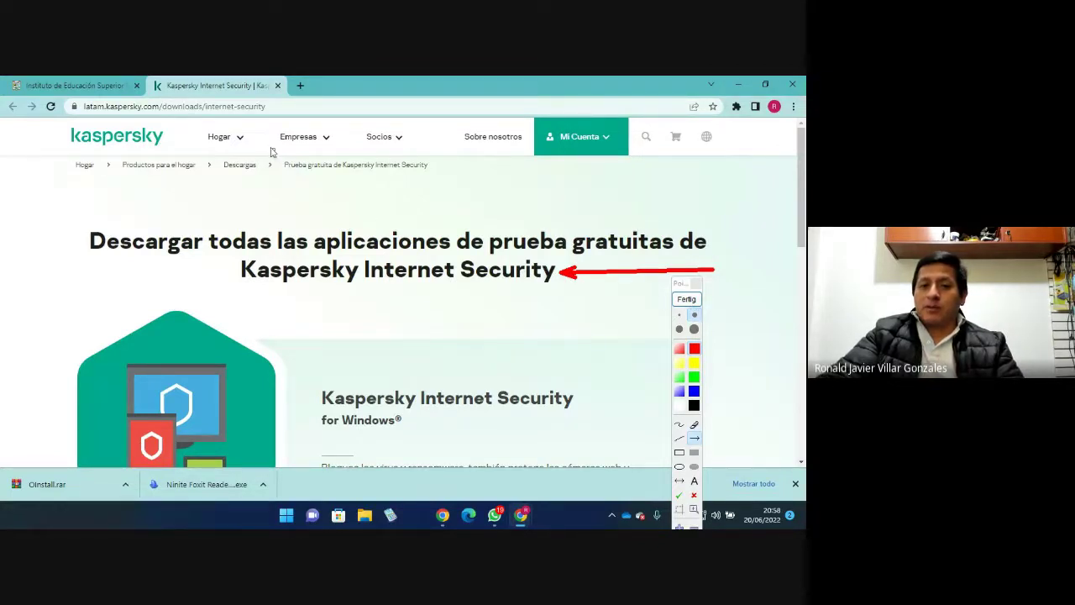
{"action": "left_click", "coordinate": [686, 299]}
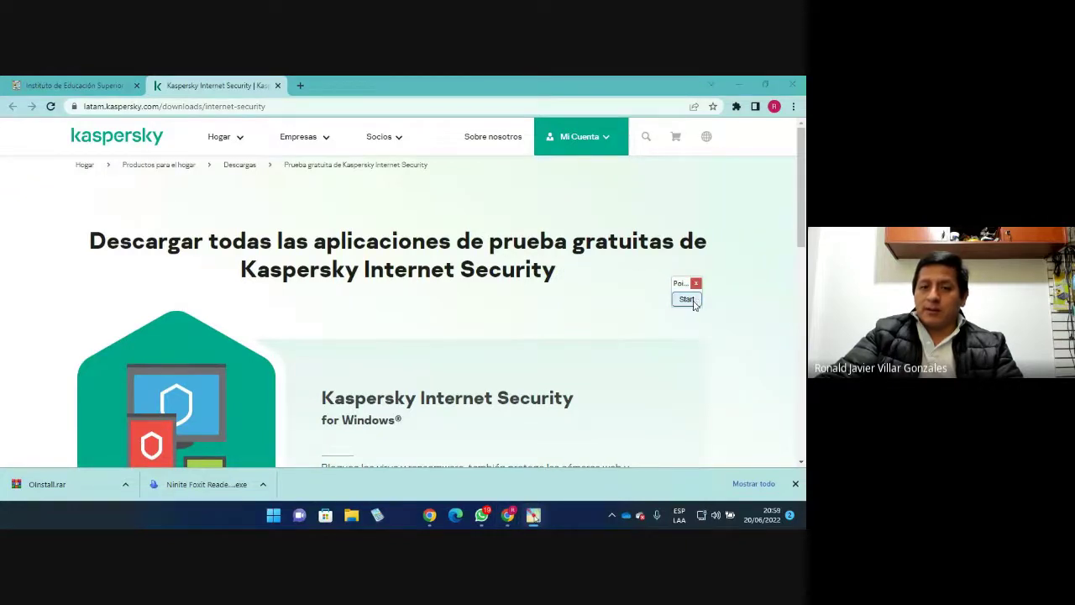
{"action": "left_click", "coordinate": [361, 107]}
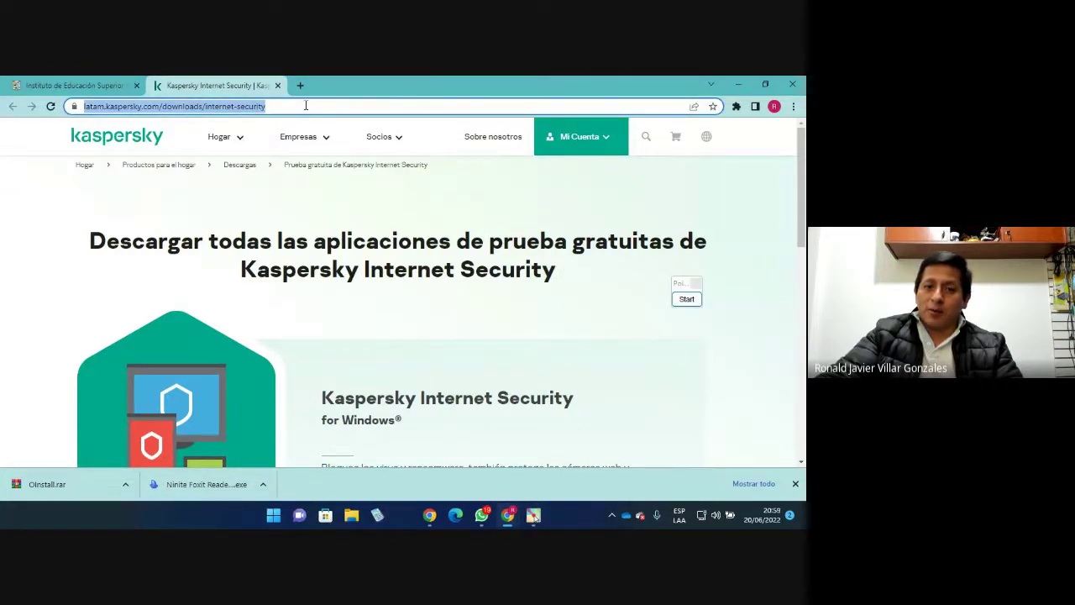
Select the full web address of the Kaspersky Internet Security download page and copy it
{"action": "left_click_drag", "start_coordinate": [298, 107], "coordinate": [74, 107]}
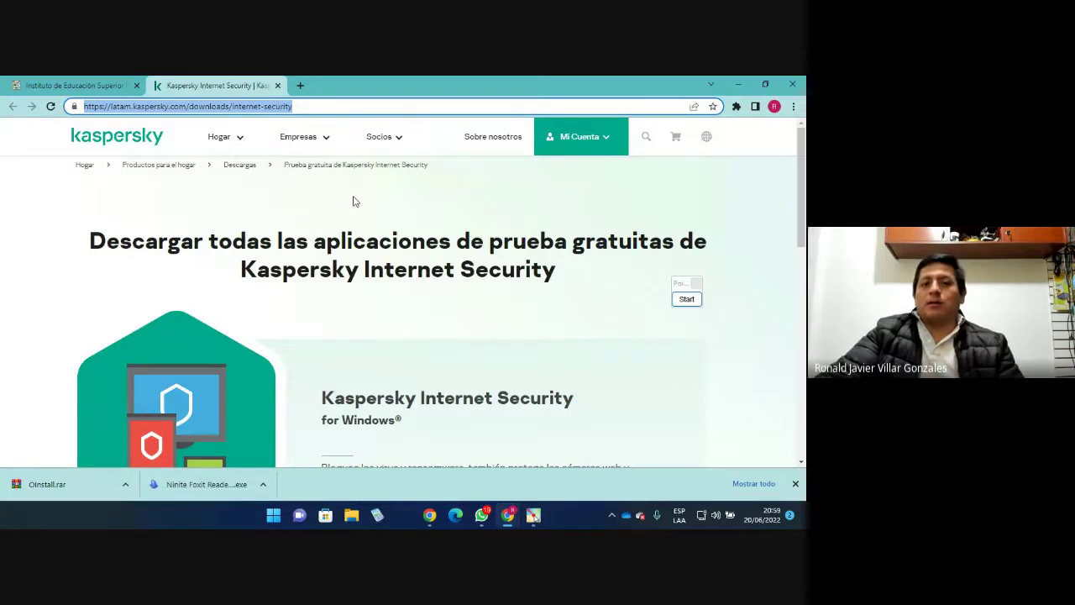
{"action": "left_click", "coordinate": [313, 108]}
{"action": "left_click_drag", "start_coordinate": [314, 107], "coordinate": [80, 107]}
{"action": "key", "text": "ctrl+c"}
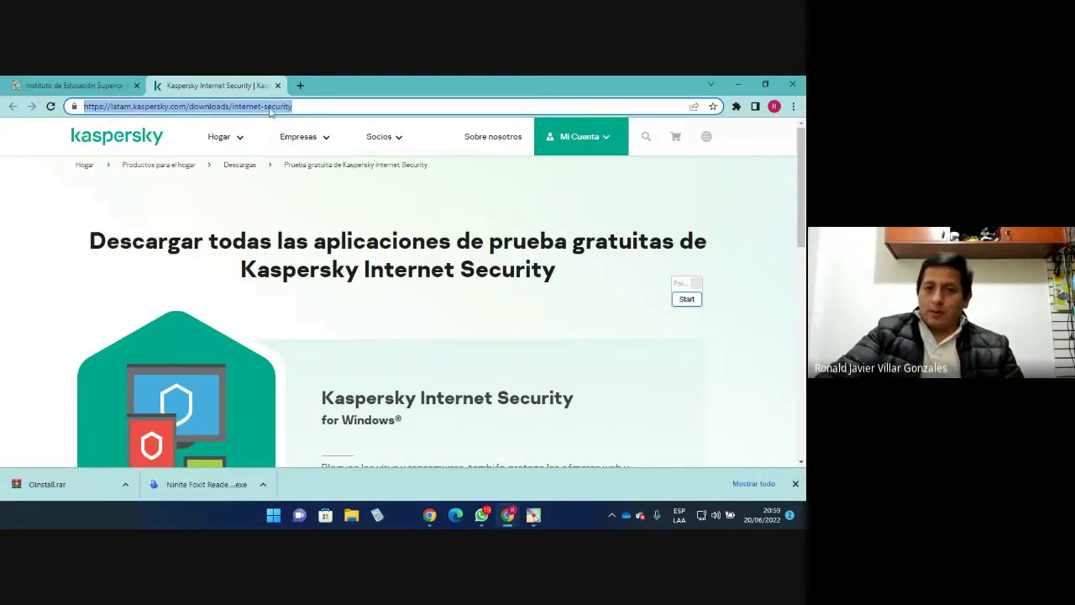
{"action": "right_click", "coordinate": [269, 109]}
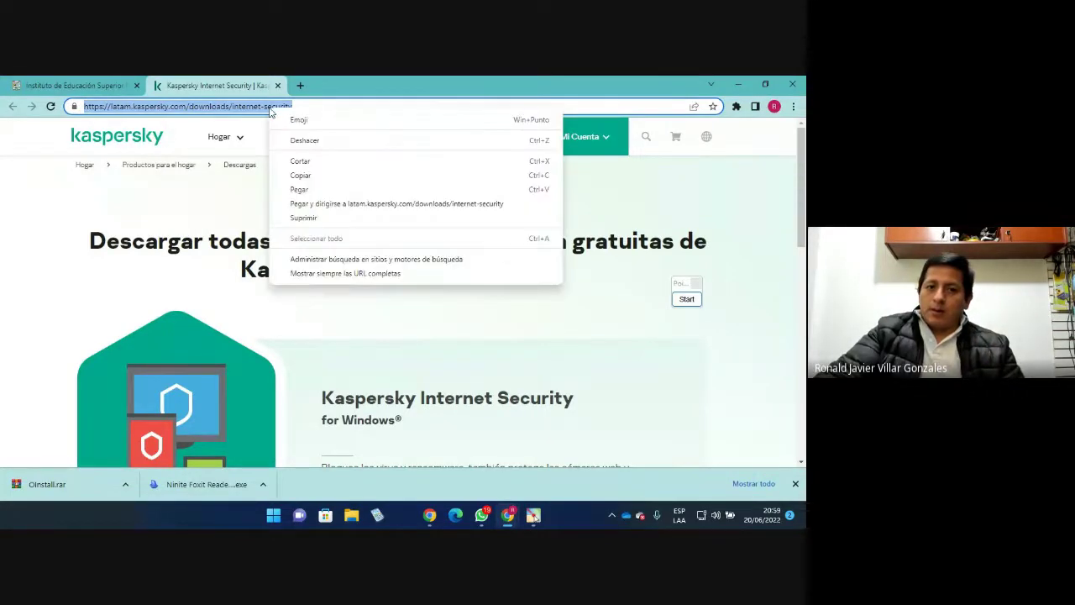
{"action": "left_click", "coordinate": [310, 177]}
Switch to the Google Meet call in the other Chrome window and send the copied Kaspersky link in the call chat
{"action": "left_click", "coordinate": [507, 515]}
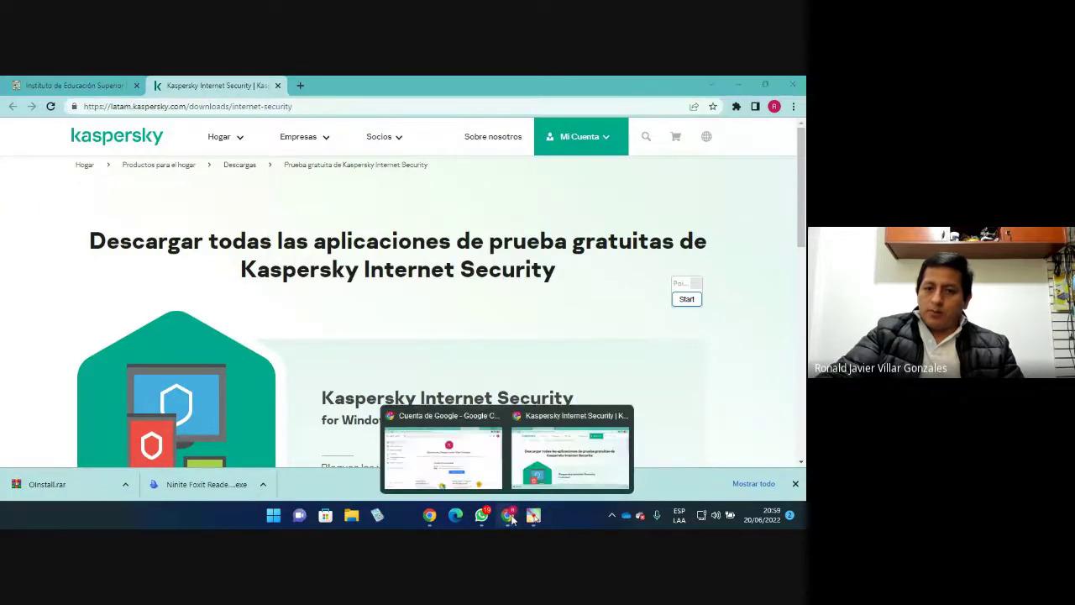
{"action": "left_click", "coordinate": [485, 484]}
{"action": "left_click", "coordinate": [198, 85]}
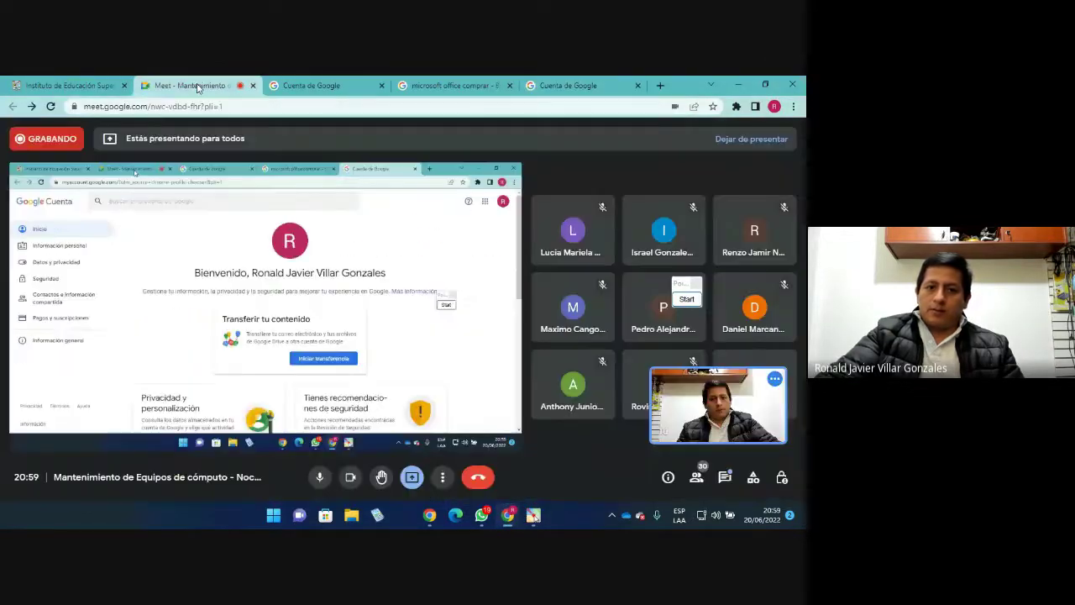
{"action": "left_click", "coordinate": [724, 477]}
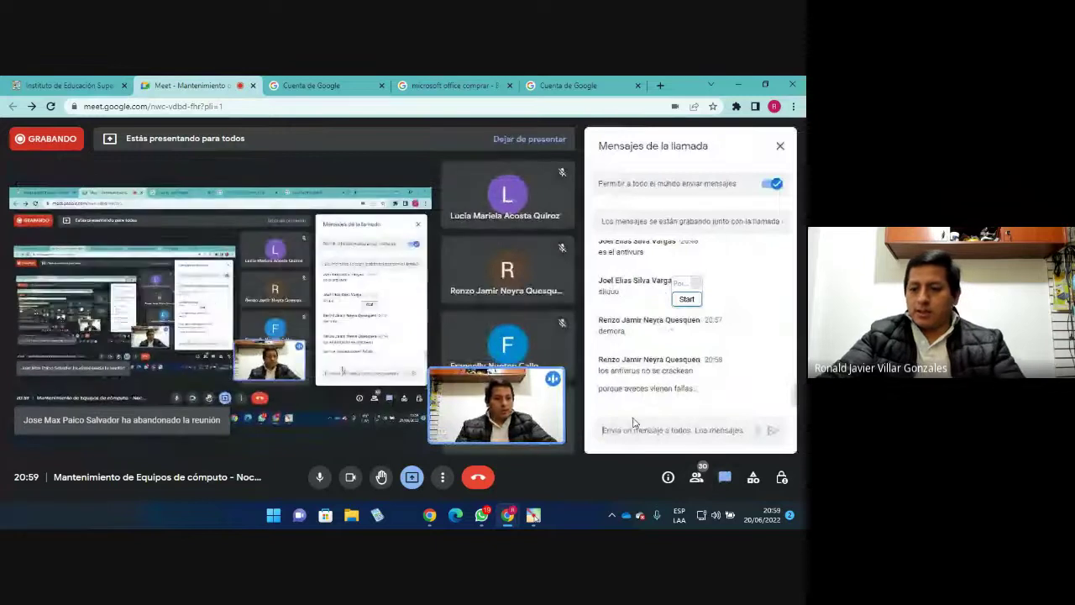
{"action": "key", "text": "ctrl+v"}
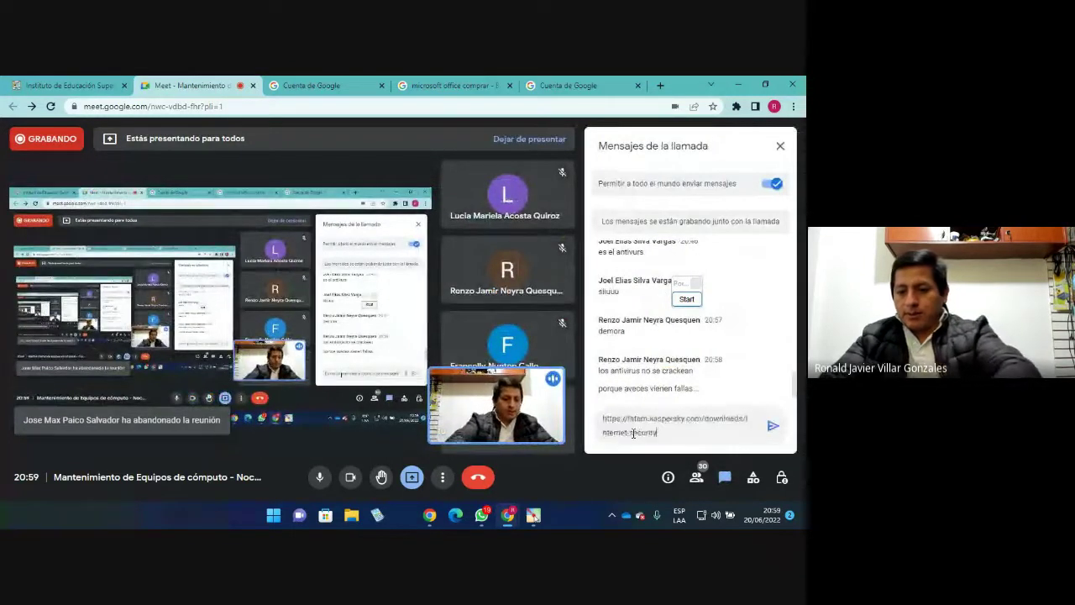
{"action": "key", "text": "Return"}
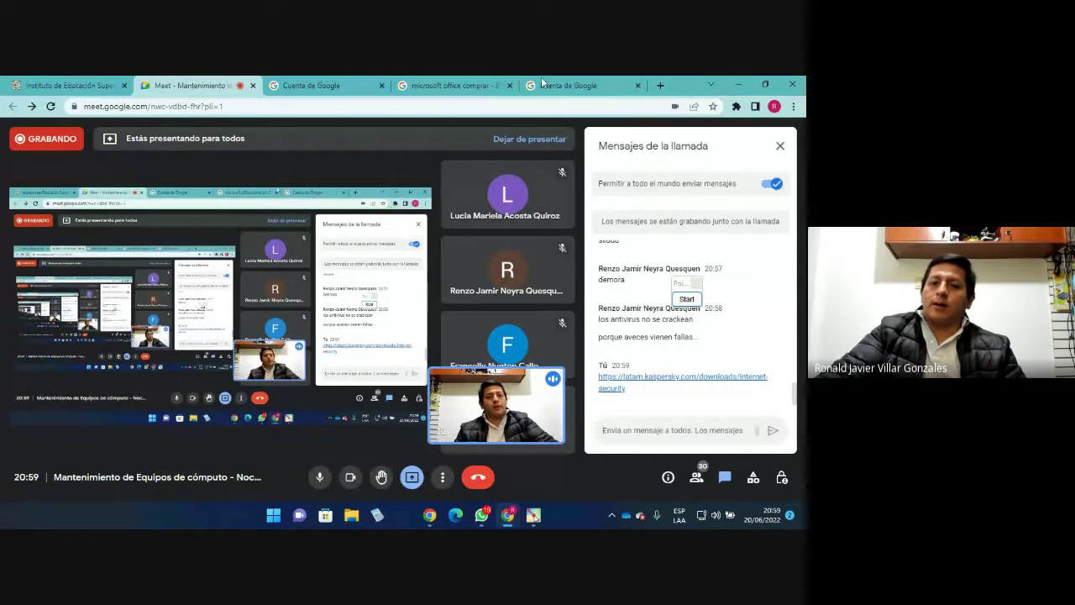
Close the Microsoft Office search and the duplicate Google account pages, and load the copied Kaspersky address in the remaining account page
{"action": "left_click", "coordinate": [572, 85]}
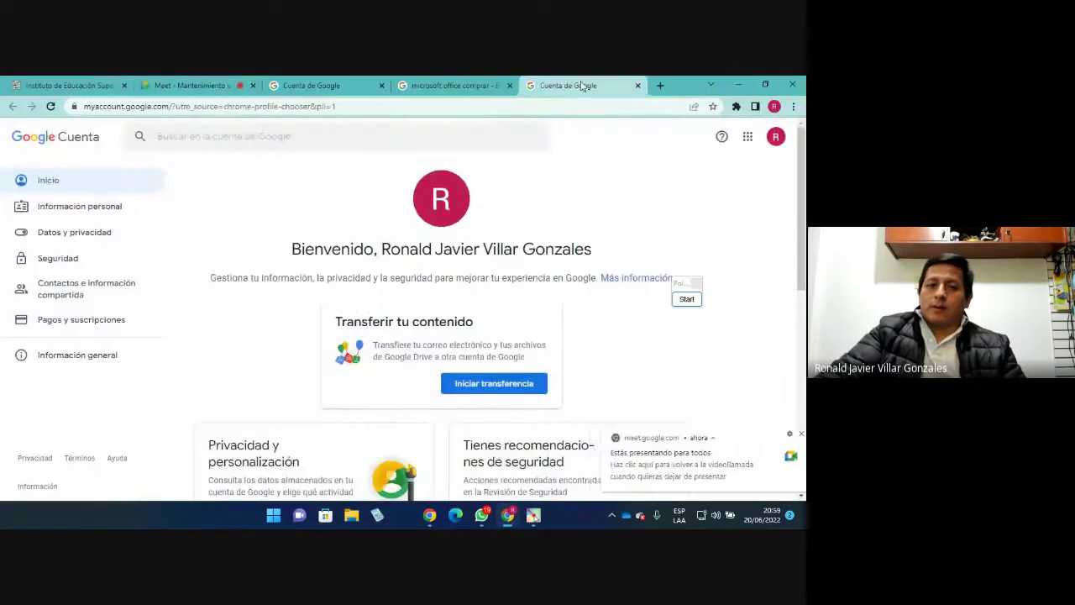
{"action": "left_click", "coordinate": [345, 89]}
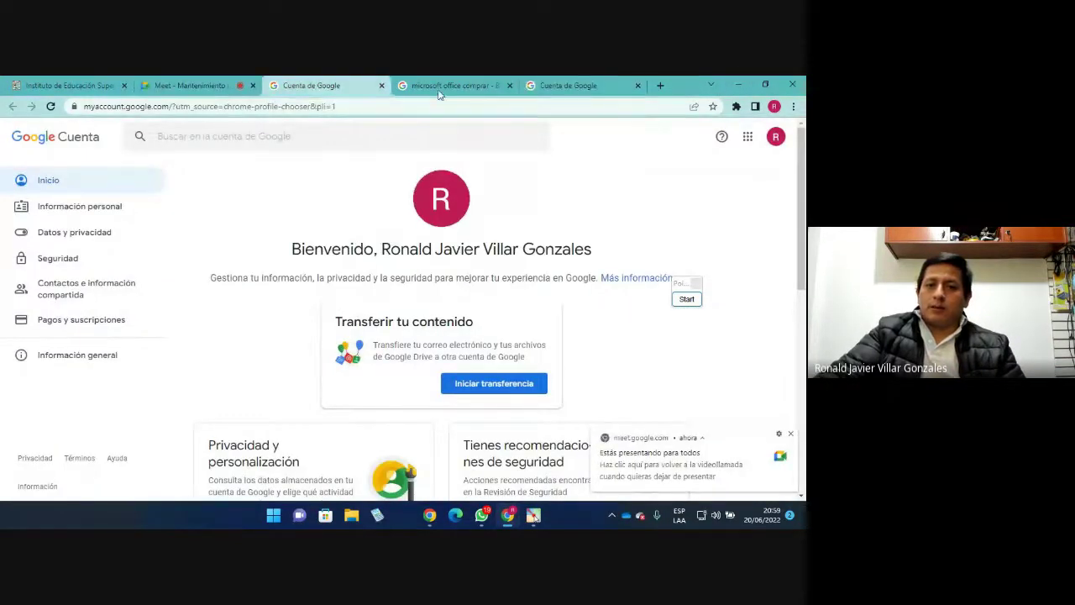
{"action": "left_click", "coordinate": [510, 86]}
{"action": "left_click", "coordinate": [510, 85]}
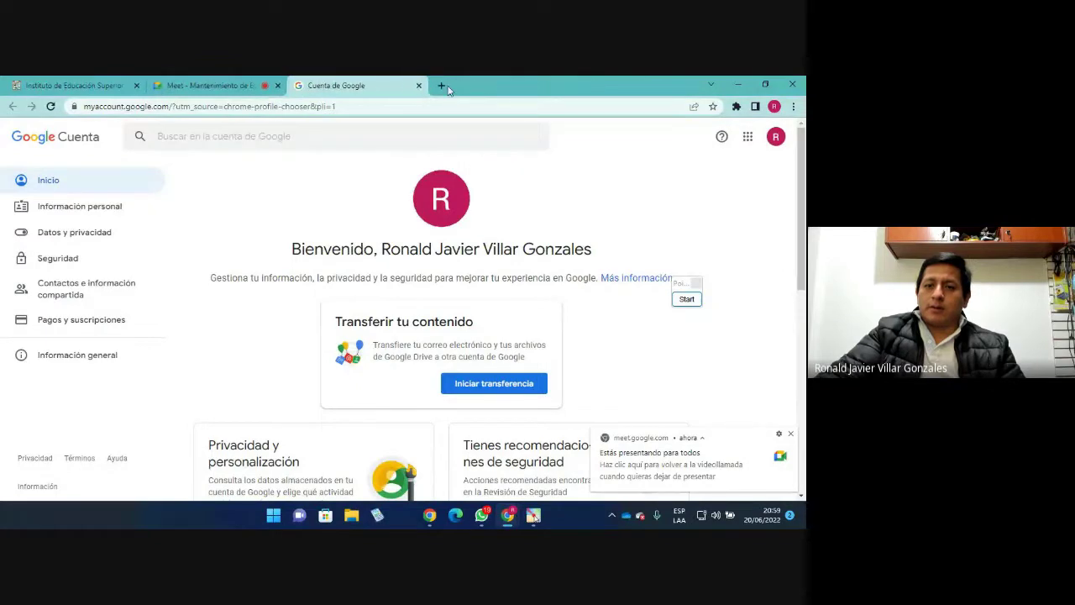
{"action": "left_click", "coordinate": [368, 108]}
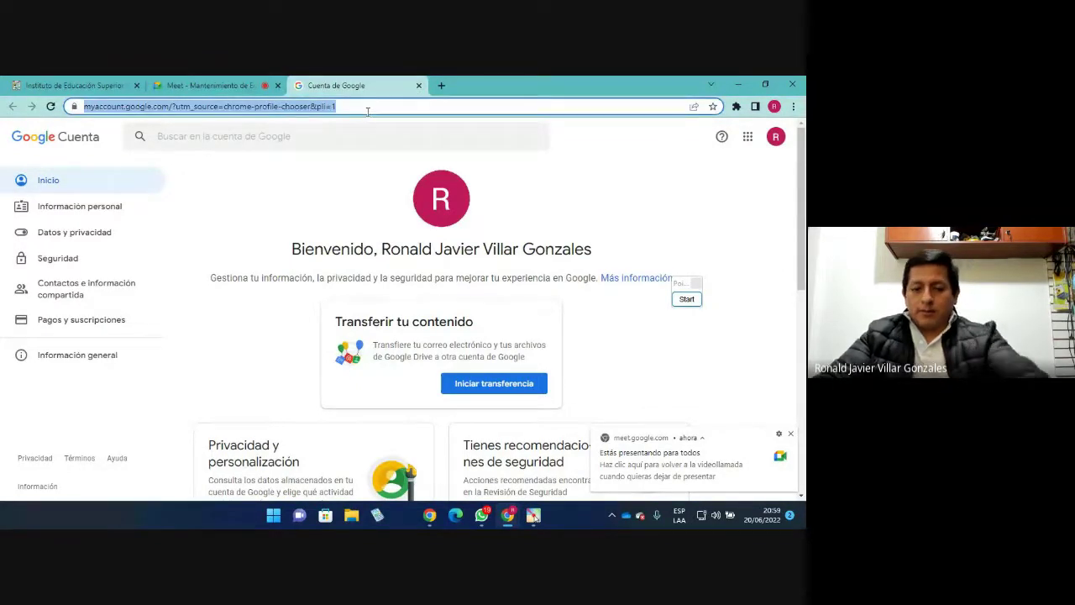
{"action": "key", "text": "ctrl+v"}
{"action": "key", "text": "Return"}
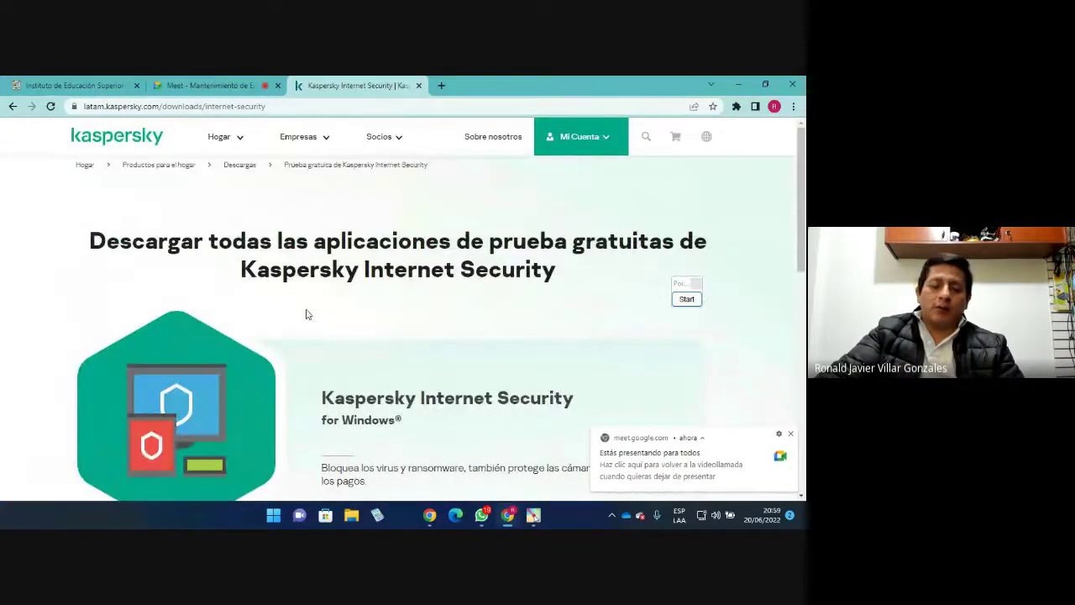
Download Kaspersky Internet Security for Windows and show the downloaded installer in its folder
{"action": "scroll", "coordinate": [441, 359], "scroll_direction": "down", "scroll_amount": 2}
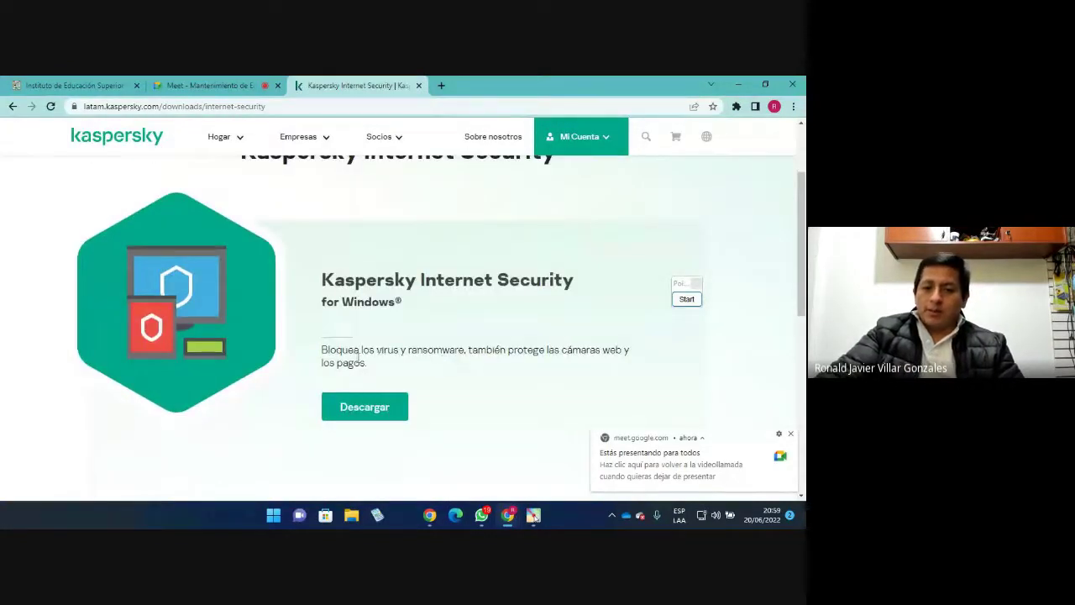
{"action": "left_click_drag", "start_coordinate": [576, 283], "coordinate": [418, 279]}
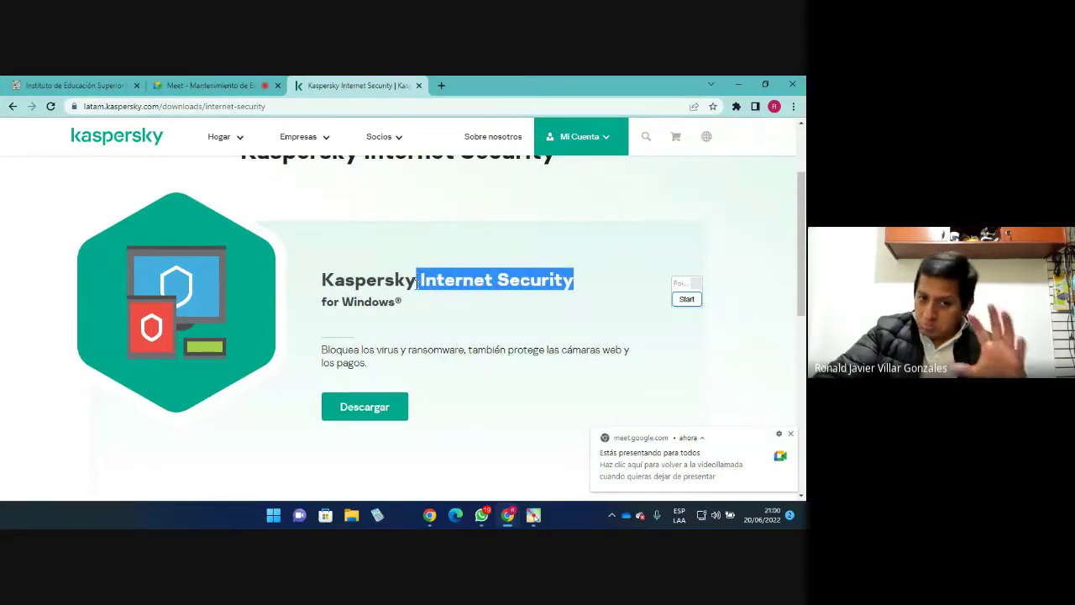
{"action": "left_click", "coordinate": [384, 410]}
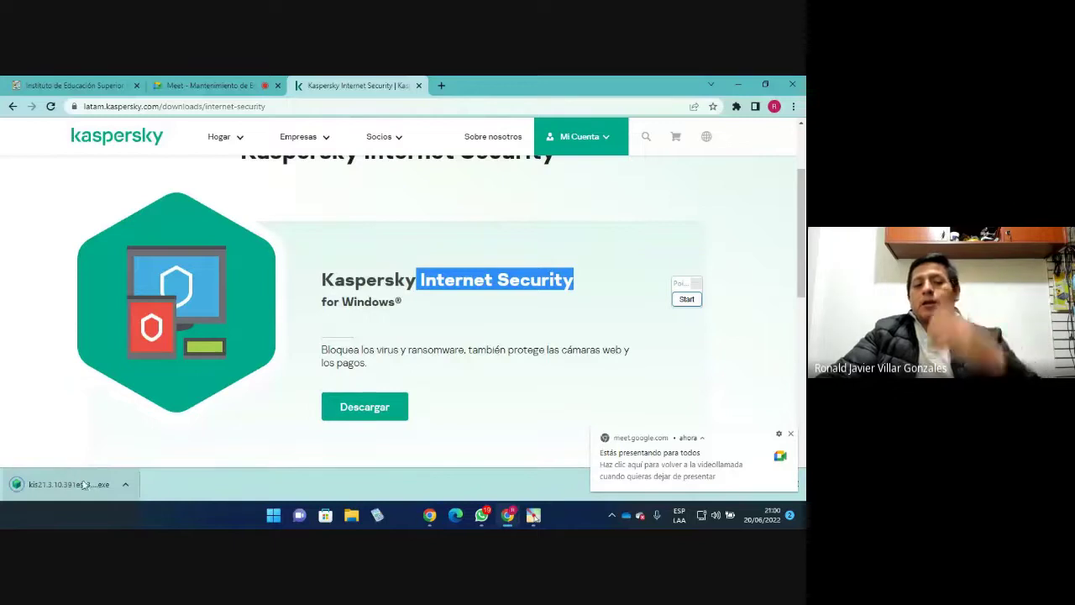
{"action": "left_click", "coordinate": [124, 485]}
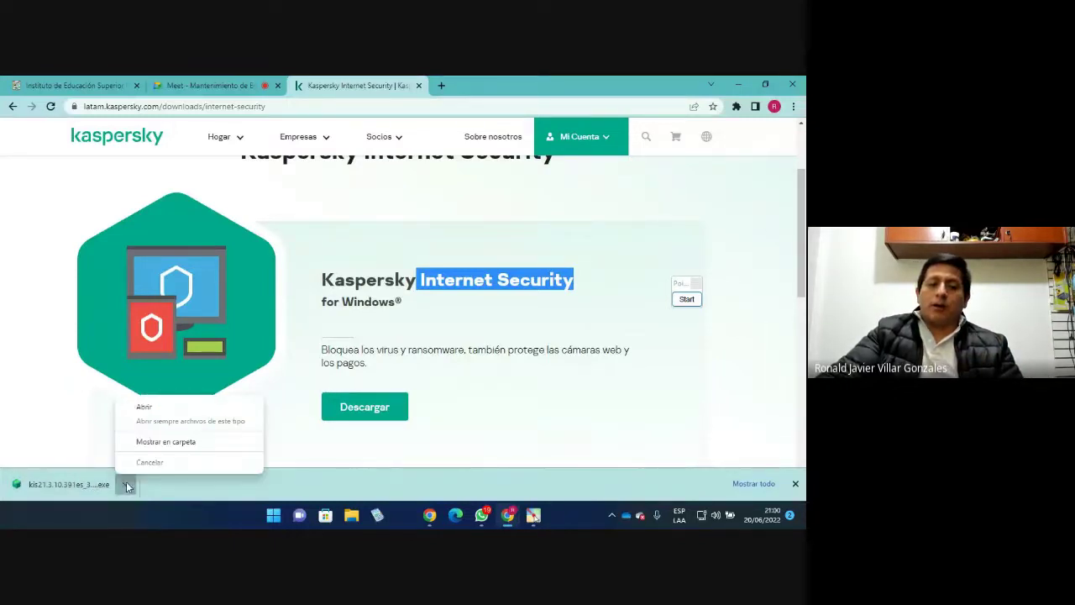
{"action": "left_click", "coordinate": [164, 442]}
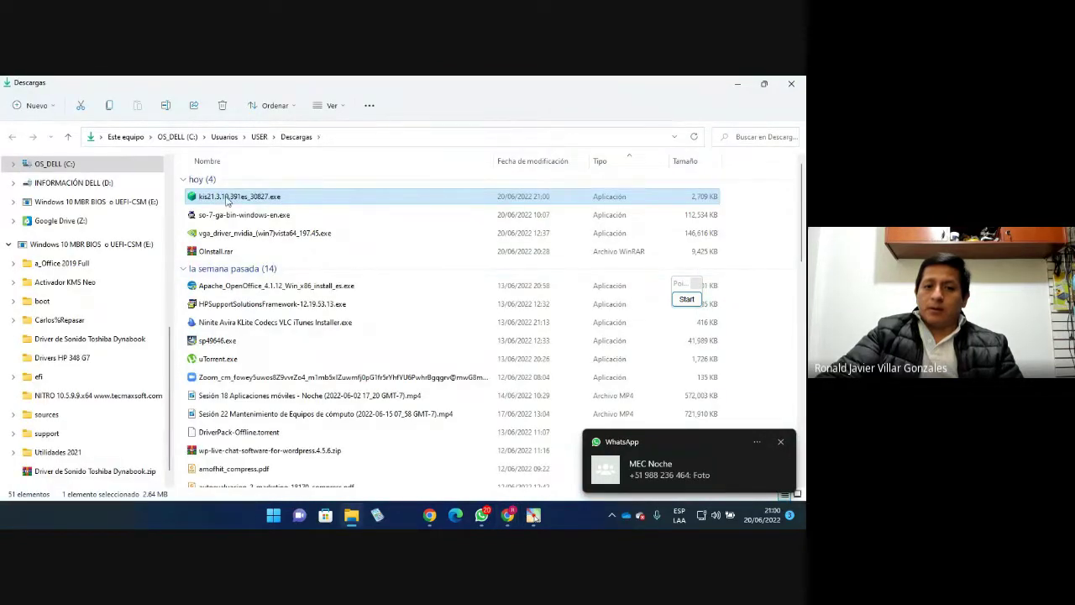
Run kis21.3.10.391es_30827.exe as administrator, check the hidden tray icons, and move the installer window slightly higher
{"action": "right_click", "coordinate": [225, 199]}
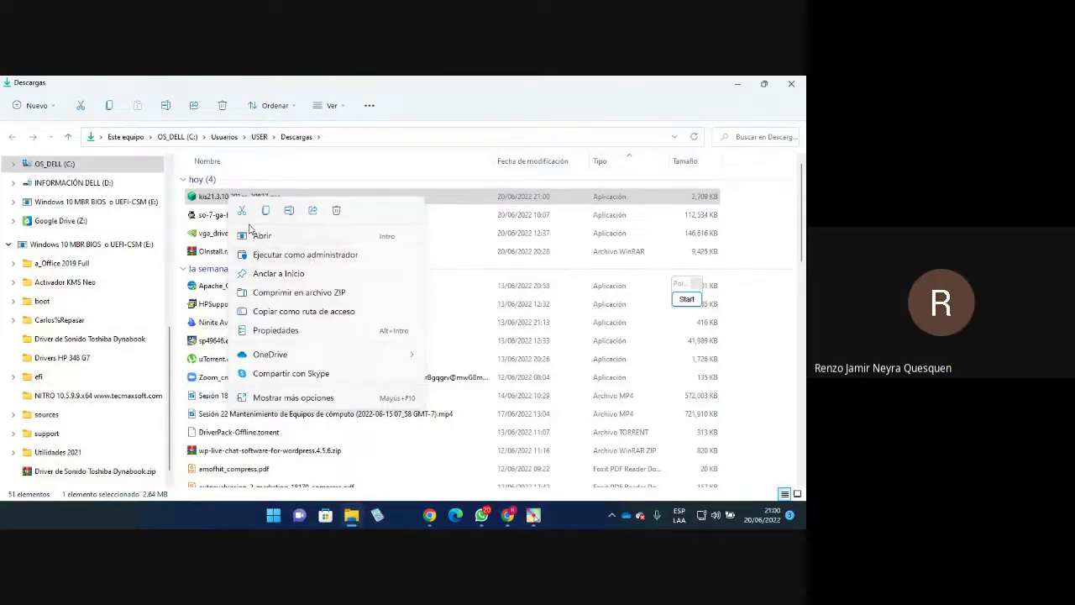
{"action": "left_click", "coordinate": [294, 255]}
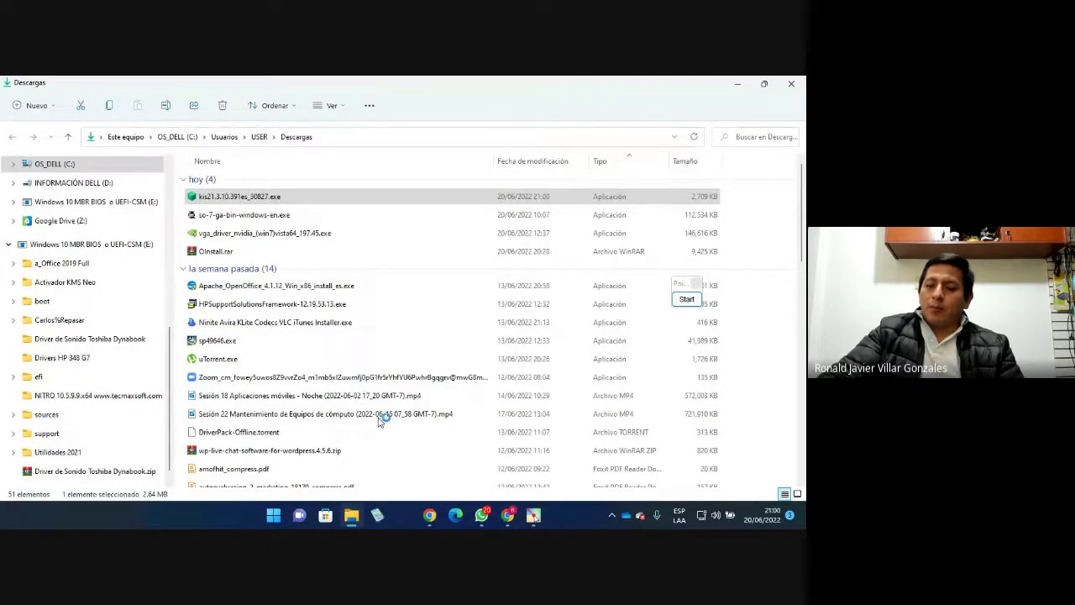
{"action": "left_click", "coordinate": [612, 515]}
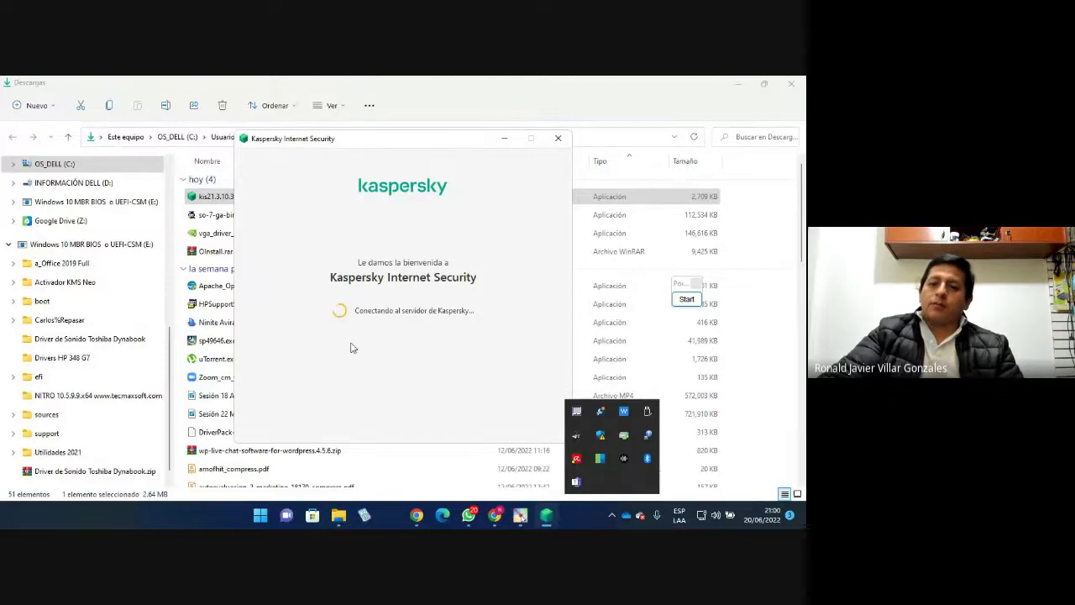
{"action": "left_click", "coordinate": [352, 347]}
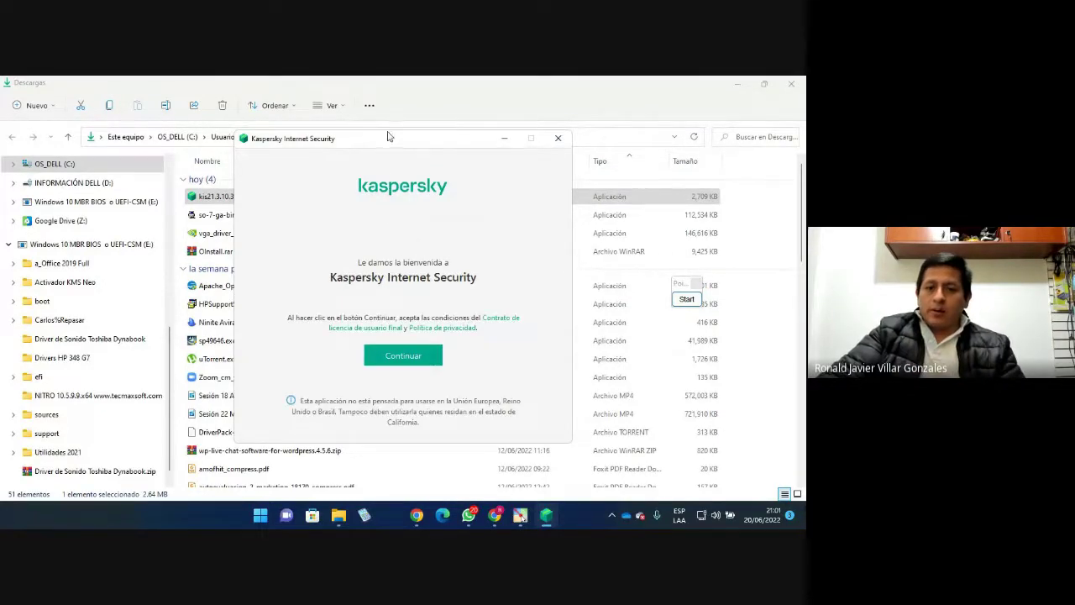
{"action": "left_click_drag", "start_coordinate": [388, 136], "coordinate": [398, 97]}
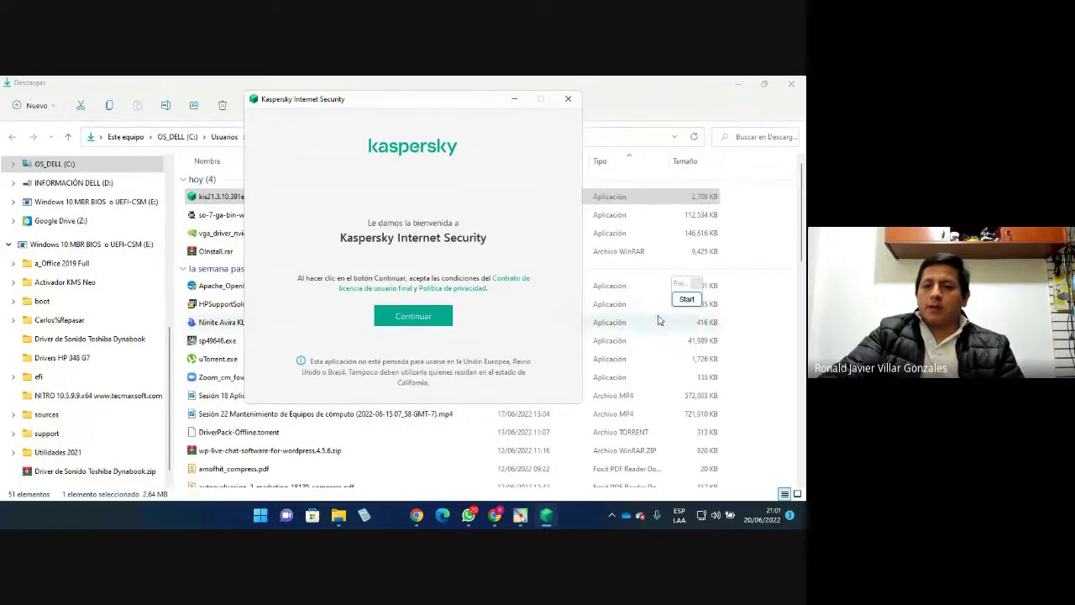
Point a temporary red arrow at Continuar in the Kaspersky installer and clear it
{"action": "left_click", "coordinate": [686, 299]}
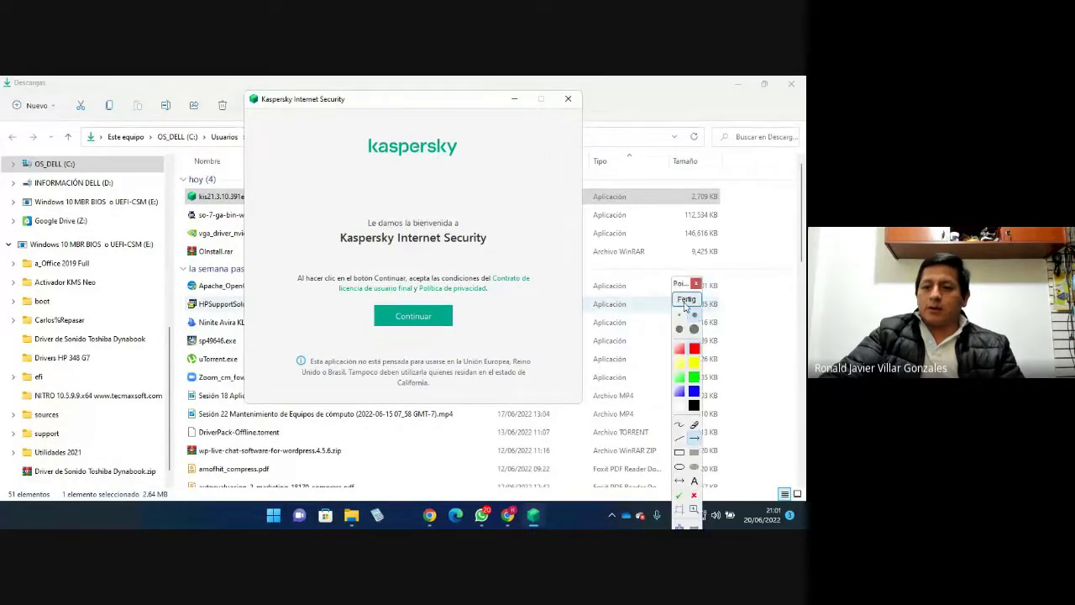
{"action": "left_click", "coordinate": [694, 438]}
{"action": "left_click_drag", "start_coordinate": [568, 313], "coordinate": [461, 318]}
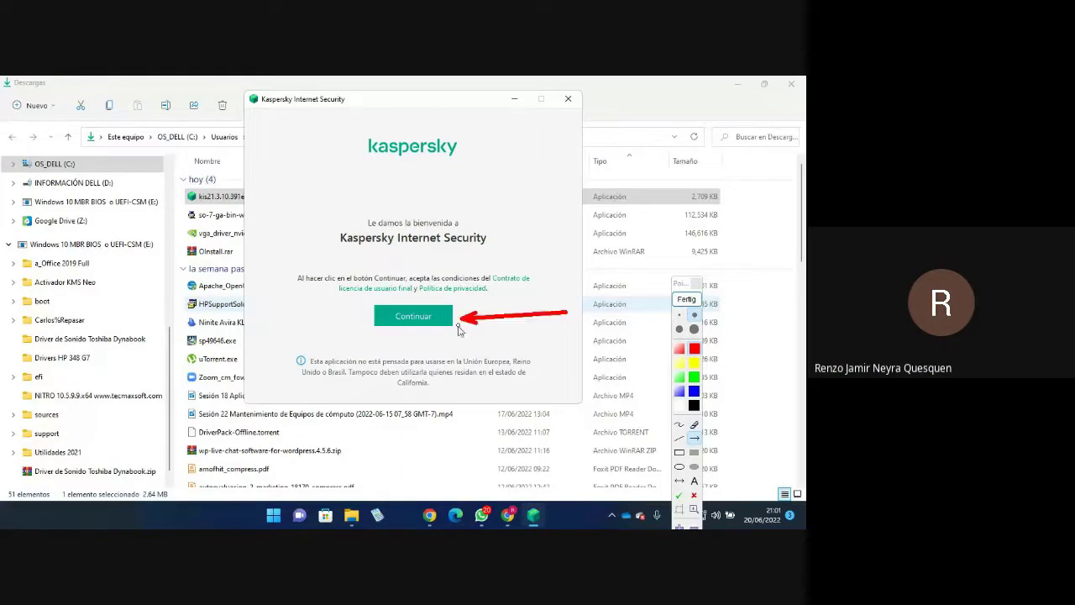
{"action": "left_click", "coordinate": [686, 299]}
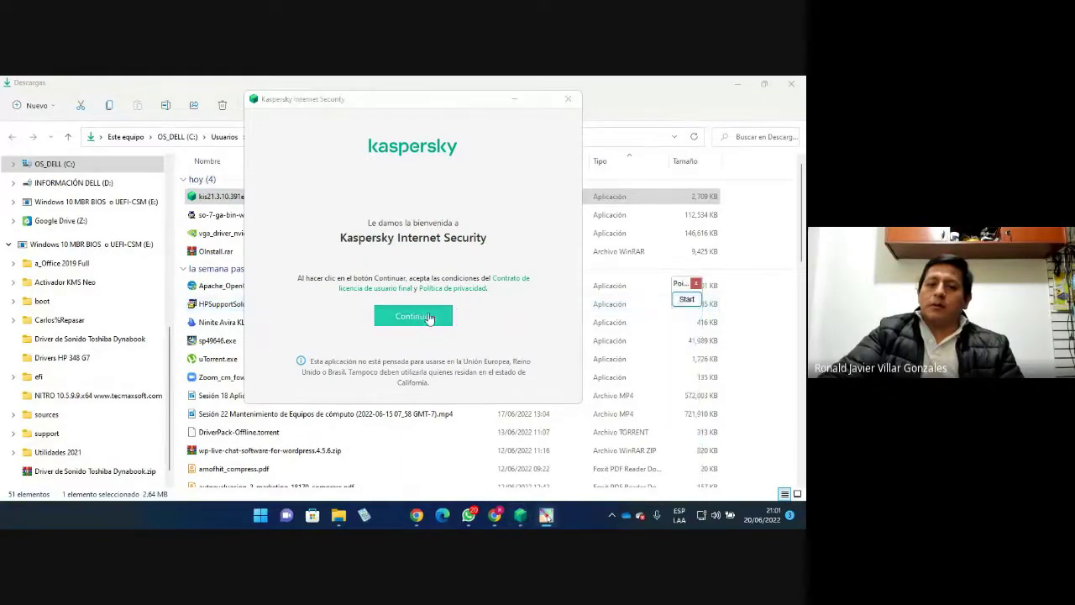
Accept the licence terms, opt out of Kaspersky Security Network, and start installing with Kaspersky Password Manager included
{"action": "left_click", "coordinate": [429, 317]}
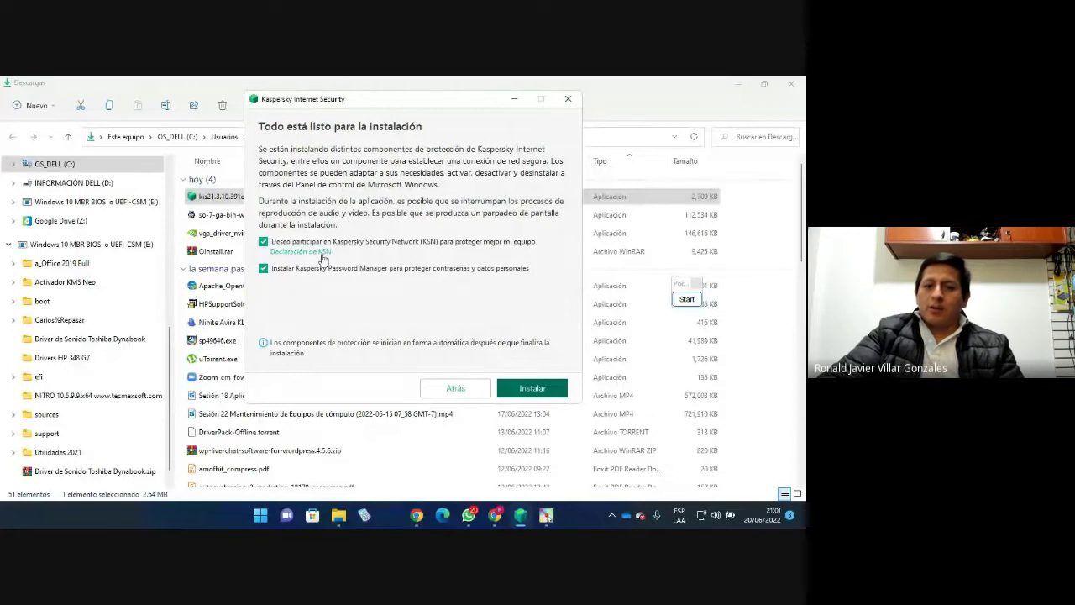
{"action": "left_click", "coordinate": [264, 242]}
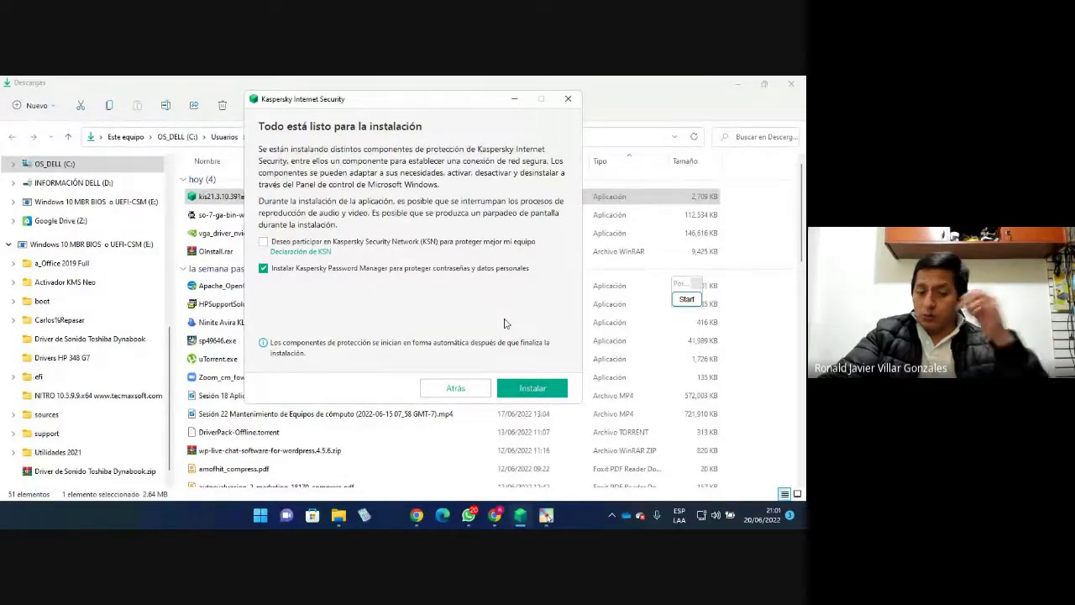
{"action": "left_click", "coordinate": [533, 391]}
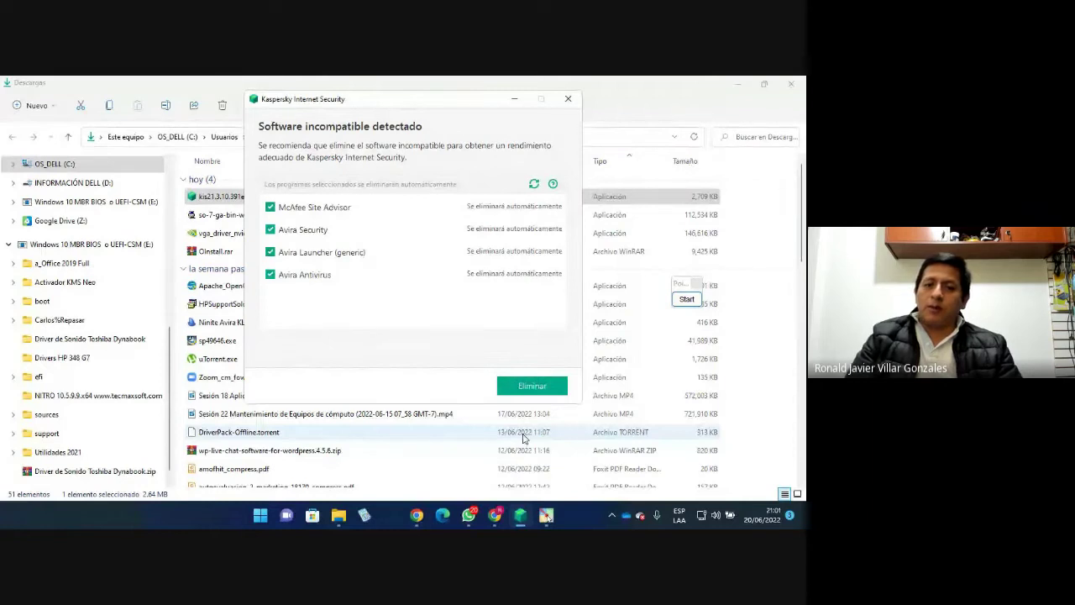
Point temporary red arrows at the incompatible-software heading, the McAfee and Avira entries and Eliminar, and clear them
{"action": "left_click", "coordinate": [687, 300]}
{"action": "left_click_drag", "start_coordinate": [510, 125], "coordinate": [432, 131]}
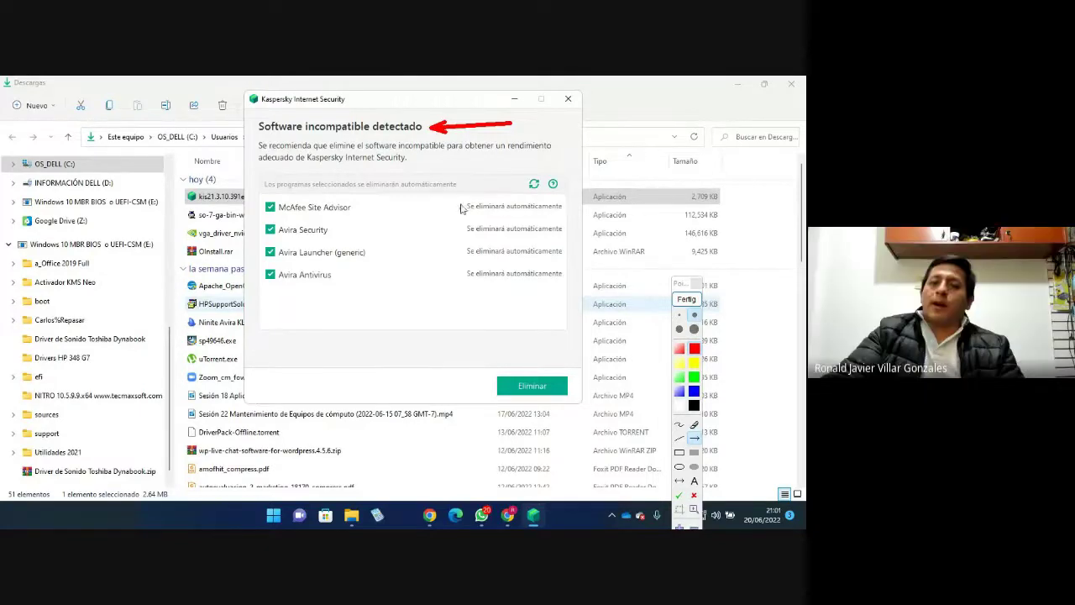
{"action": "mouse_move", "coordinate": [454, 164]}
{"action": "left_mouse_down"}
{"action": "mouse_move", "coordinate": [380, 210]}
{"action": "mouse_move", "coordinate": [351, 210]}
{"action": "mouse_move", "coordinate": [363, 207]}
{"action": "left_mouse_up"}
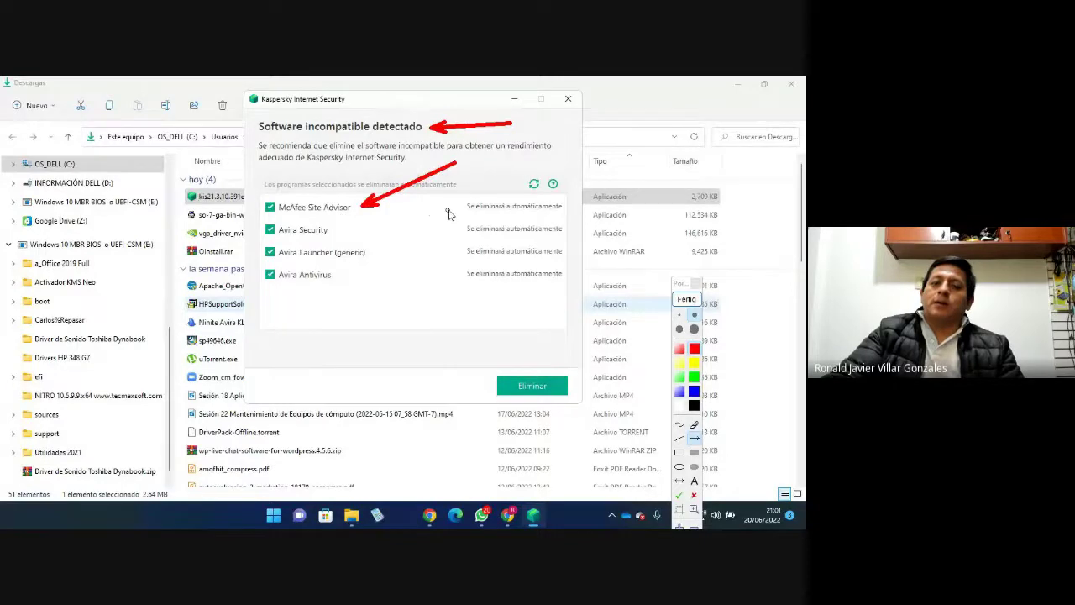
{"action": "left_click_drag", "start_coordinate": [454, 204], "coordinate": [356, 237]}
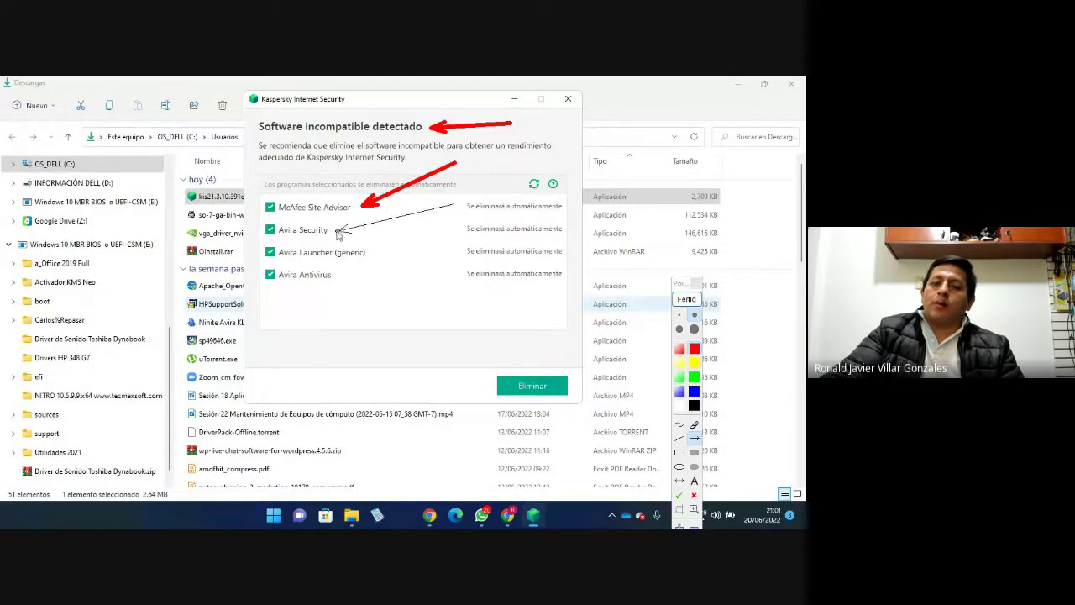
{"action": "mouse_move", "coordinate": [437, 235]}
{"action": "left_mouse_down"}
{"action": "mouse_move", "coordinate": [360, 284]}
{"action": "mouse_move", "coordinate": [337, 281]}
{"action": "left_mouse_up"}
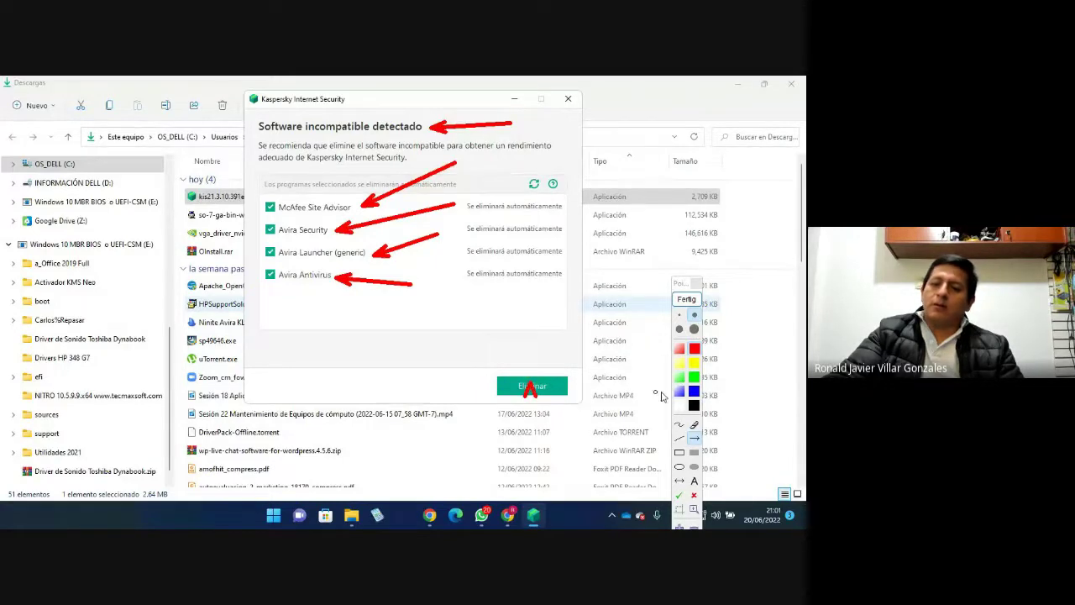
{"action": "left_click", "coordinate": [686, 300]}
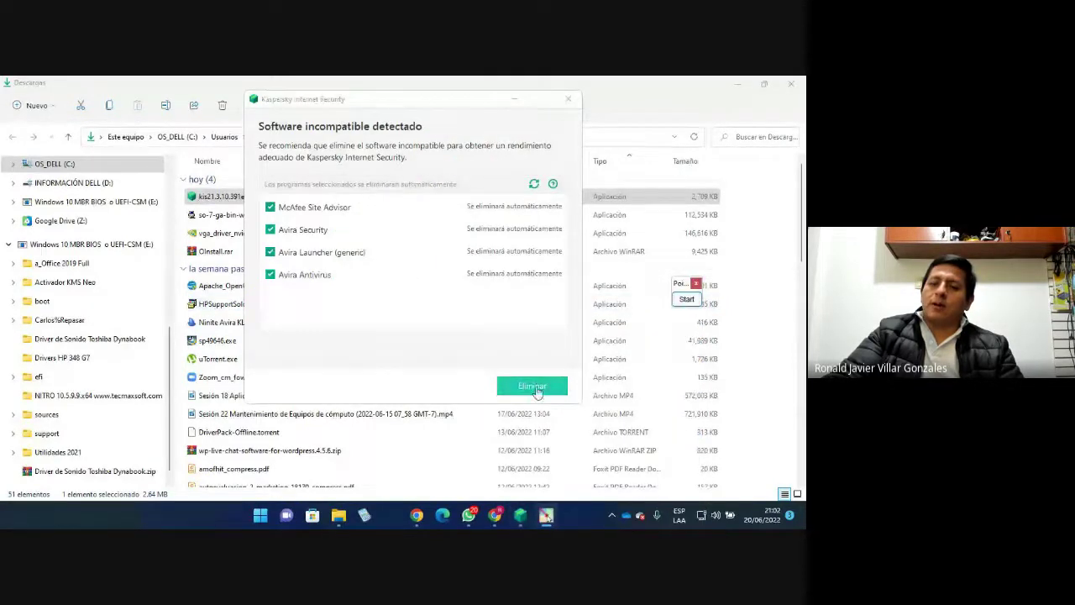
Remove the incompatible McAfee Site Advisor, Avira Security, Avira Launcher and Avira Antivirus programs
{"action": "left_click", "coordinate": [536, 388]}
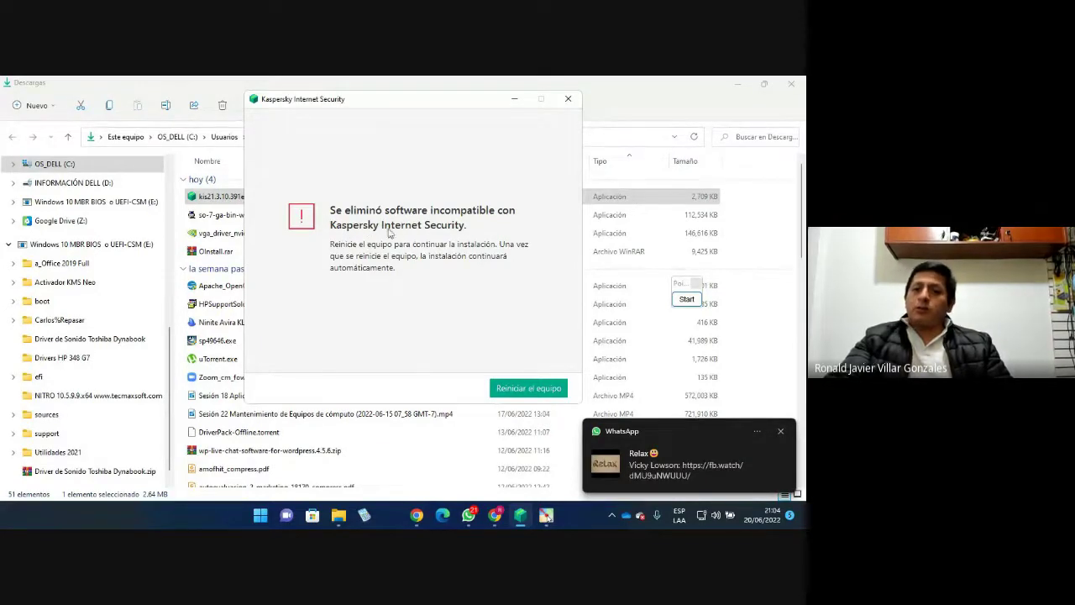
Restart the computer to resume the Kaspersky installation, and continue it while keeping the incompatible Avira Launcher
{"action": "left_click", "coordinate": [523, 388]}
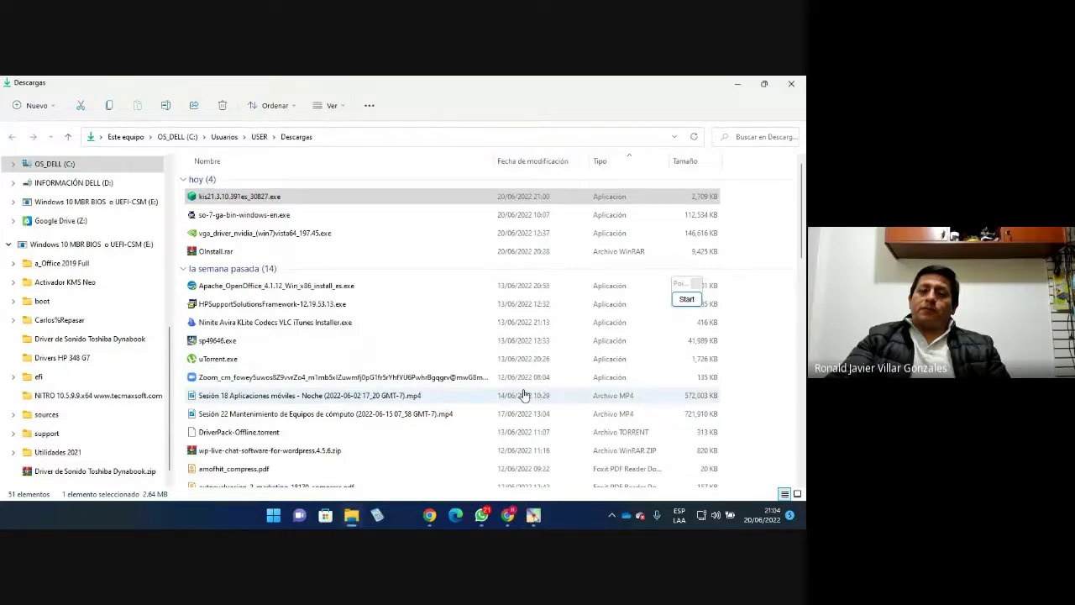
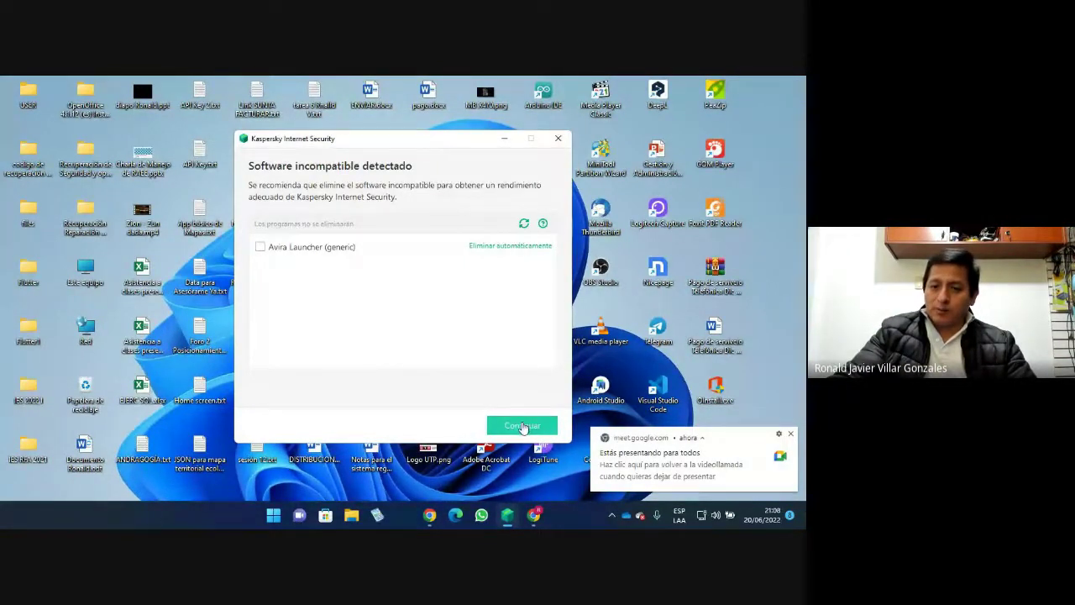
{"action": "left_click", "coordinate": [522, 427]}
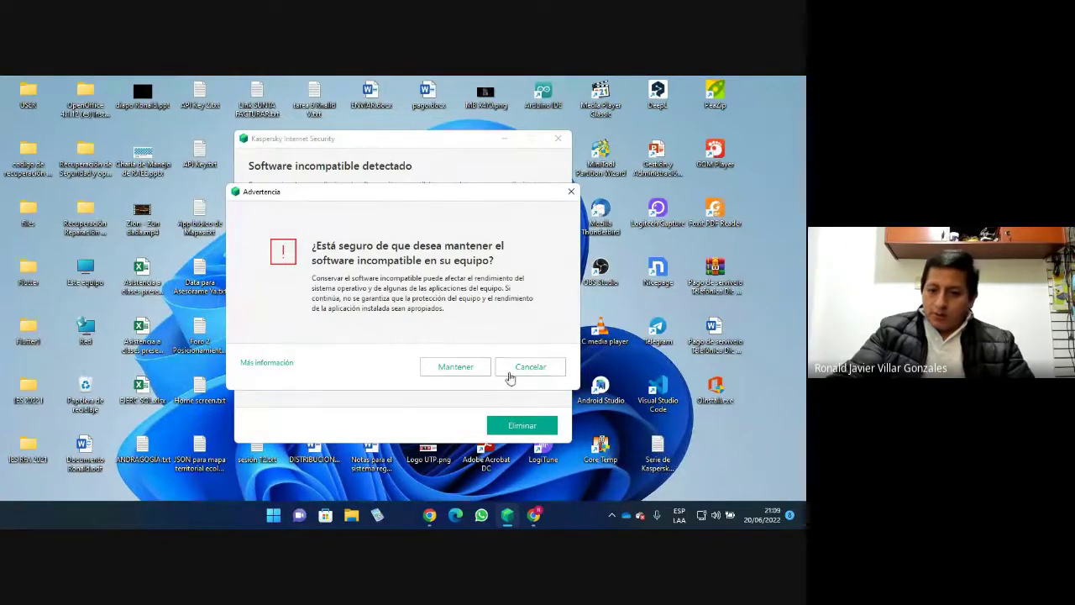
{"action": "left_click", "coordinate": [474, 368]}
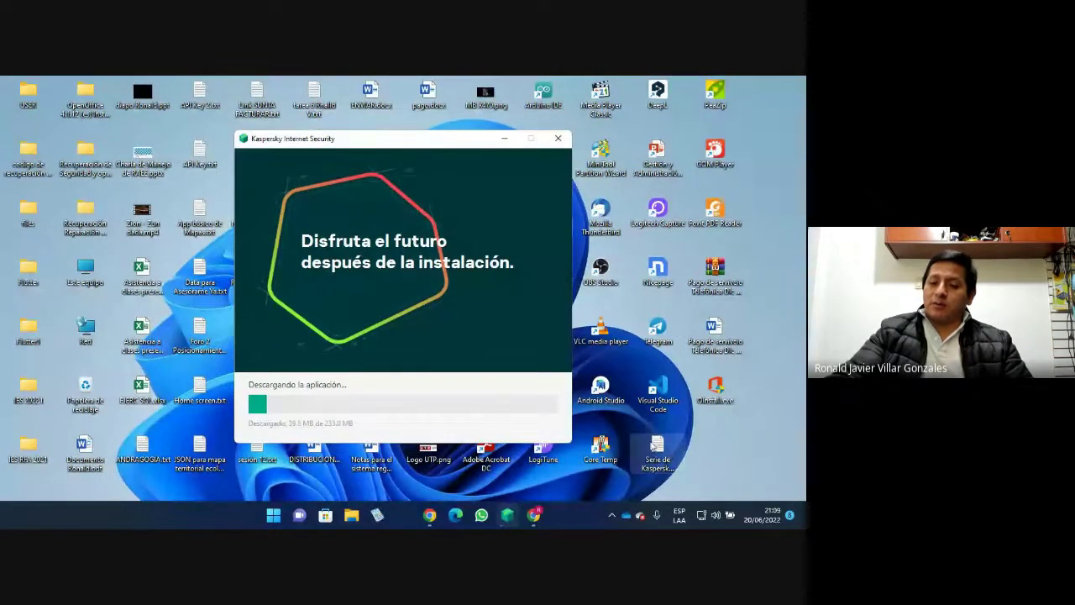
{"action": "left_click", "coordinate": [666, 449]}
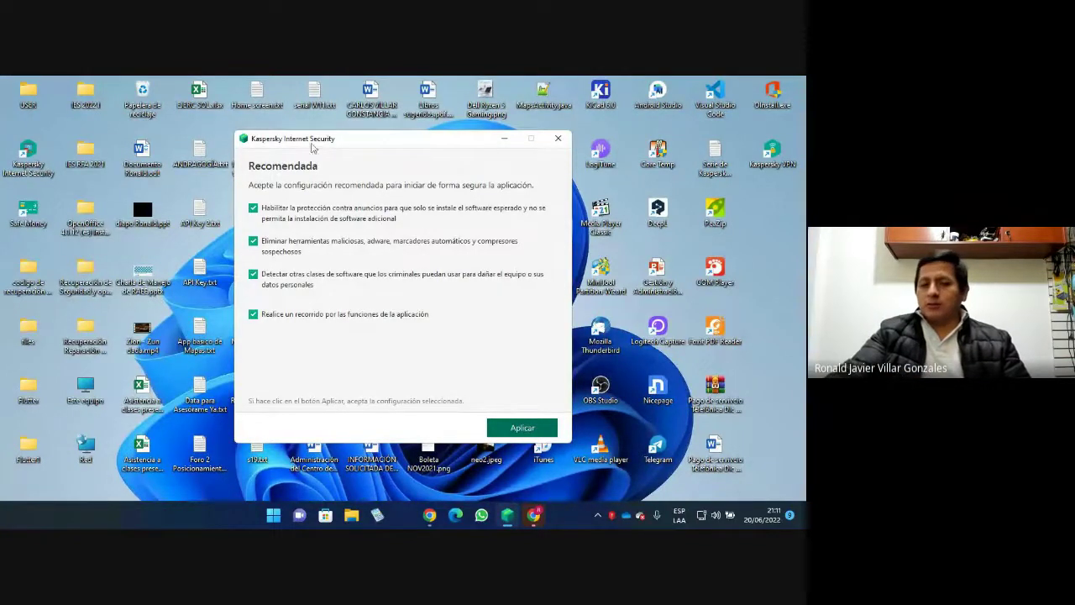
Apply the recommended settings with only detection of other criminal-usable software enabled, declining ad protection, malicious tool removal and the feature tour, and finish installation
{"action": "left_click", "coordinate": [256, 214]}
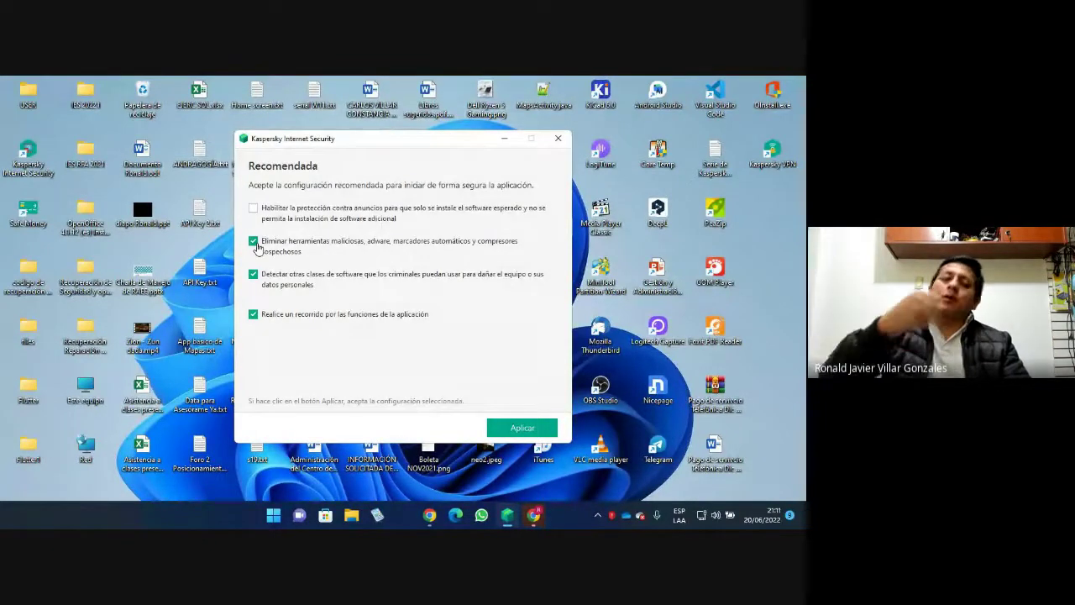
{"action": "left_click", "coordinate": [256, 246]}
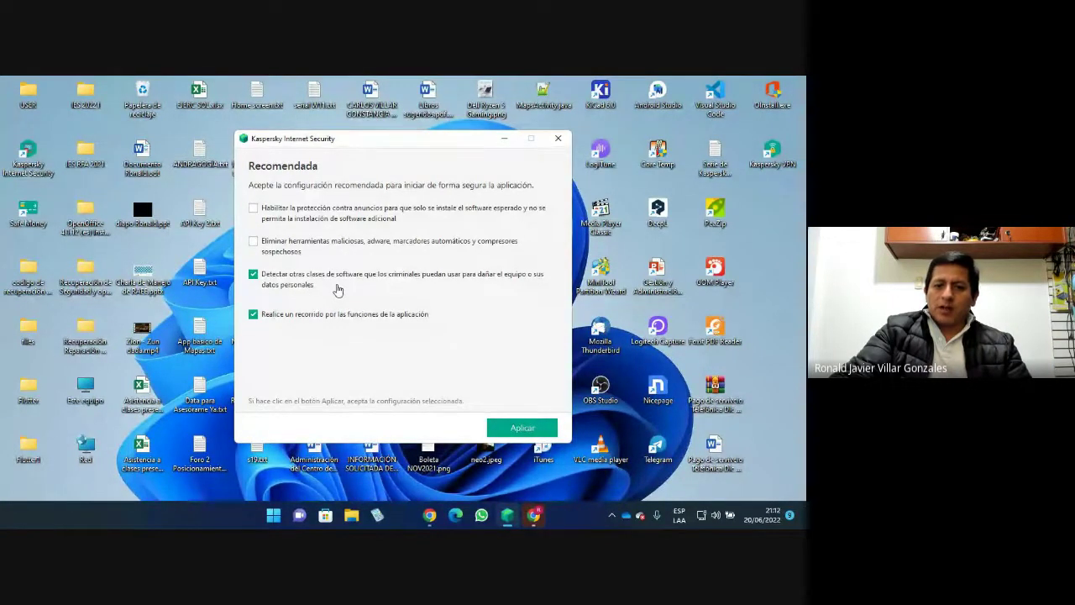
{"action": "left_click", "coordinate": [252, 317]}
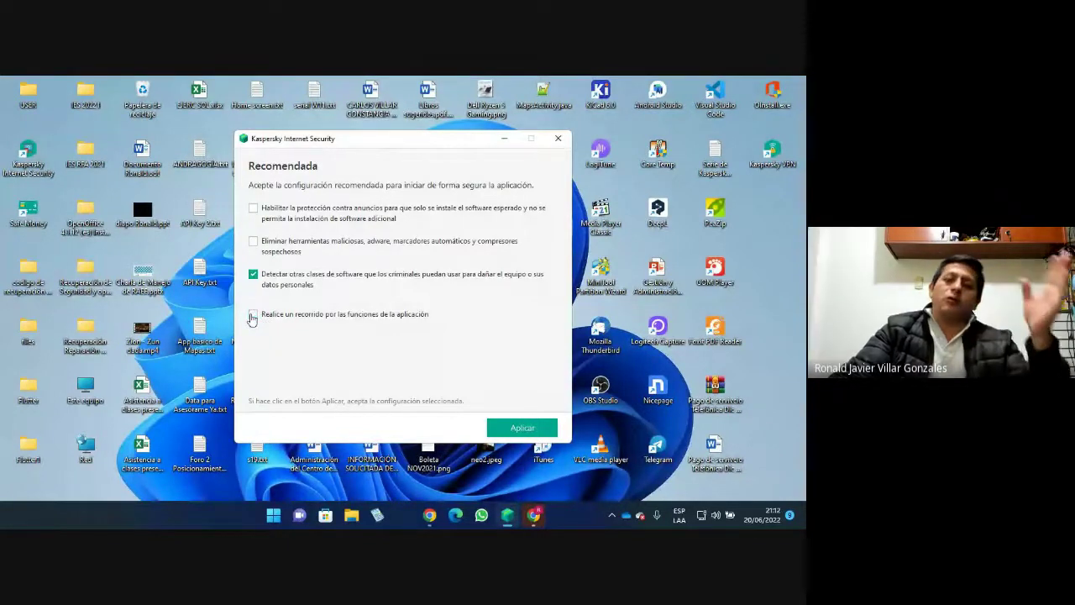
{"action": "left_click", "coordinate": [521, 429]}
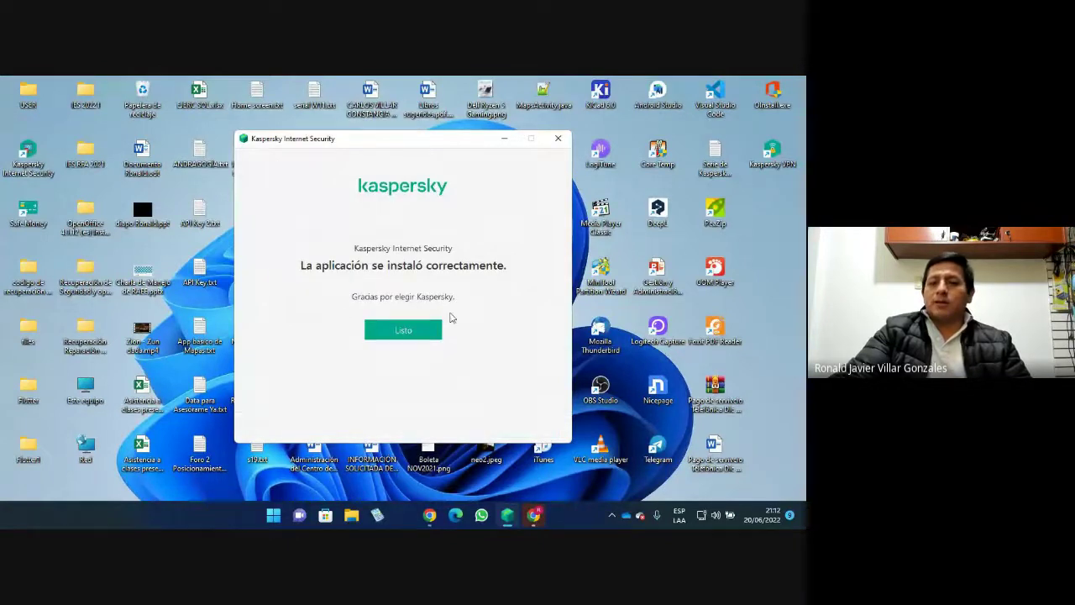
{"action": "left_click", "coordinate": [402, 330]}
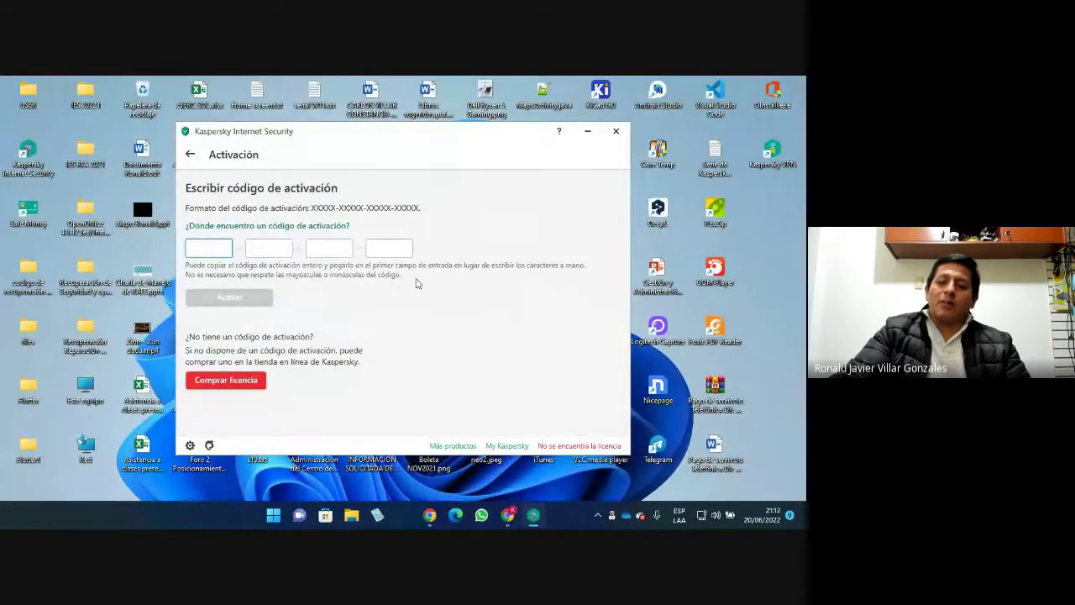
Try to enter an arbitrary activation code in the Kaspersky Internet Security activation form
{"action": "type", "text": "GFCCHG"}
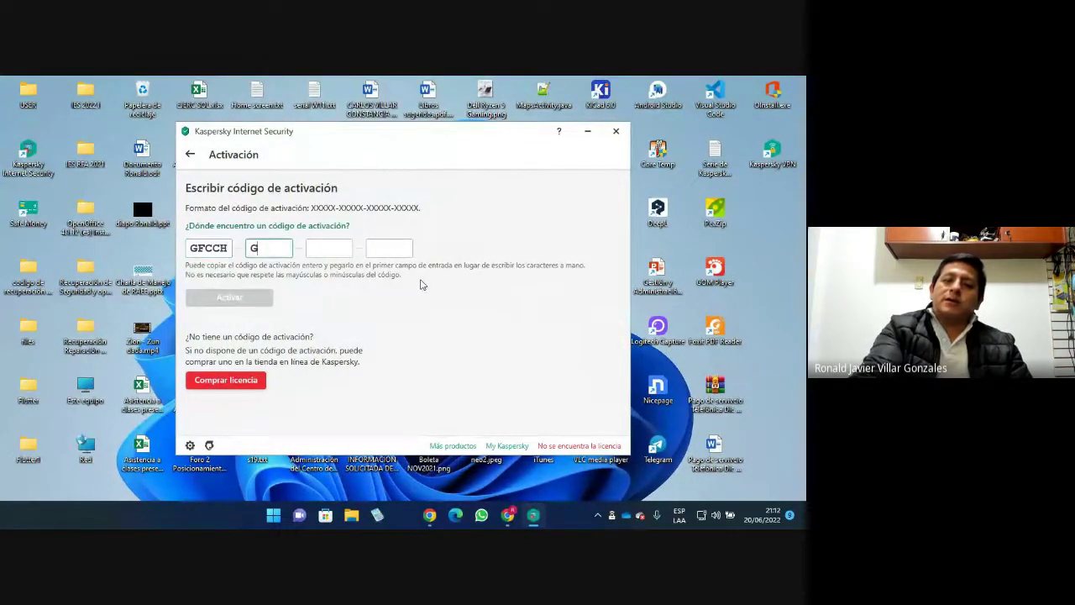
{"action": "type", "text": "HGCHFZFSZFFDHJ"}
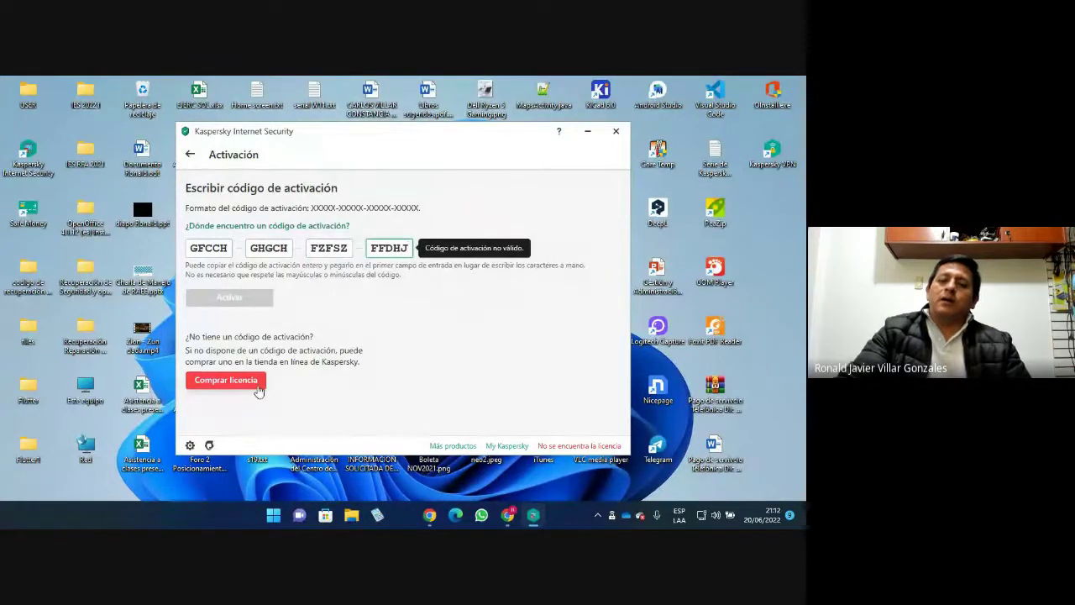
{"action": "double_click", "coordinate": [394, 249]}
{"action": "left_click", "coordinate": [349, 252]}
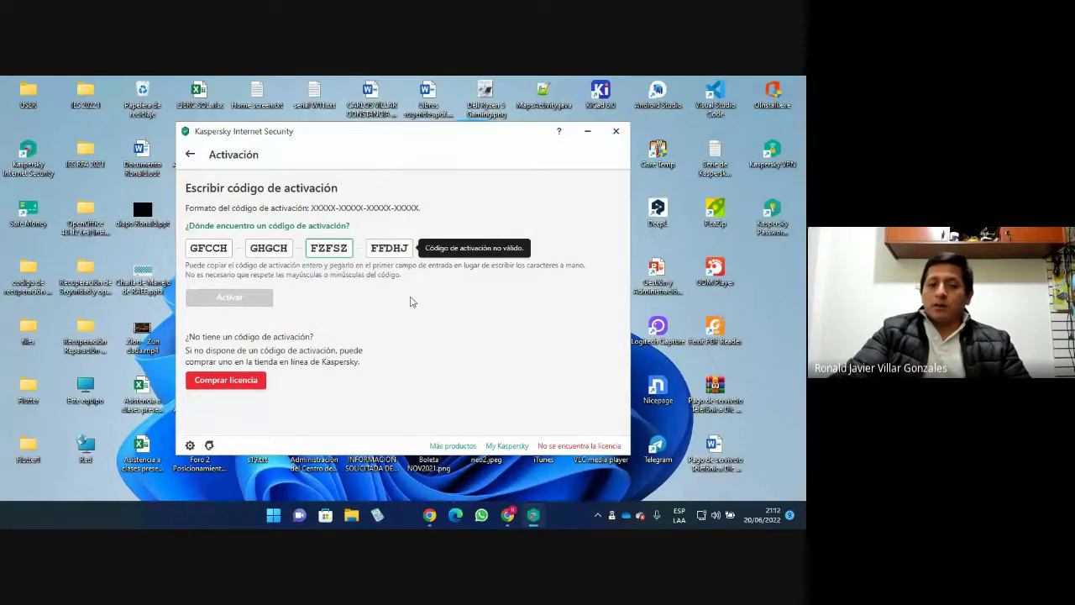
Stop the application activation, add the detected Desktop file OInstall.exe to the exclusions for all protection components, and close Kaspersky Internet Security
{"action": "left_click", "coordinate": [616, 135]}
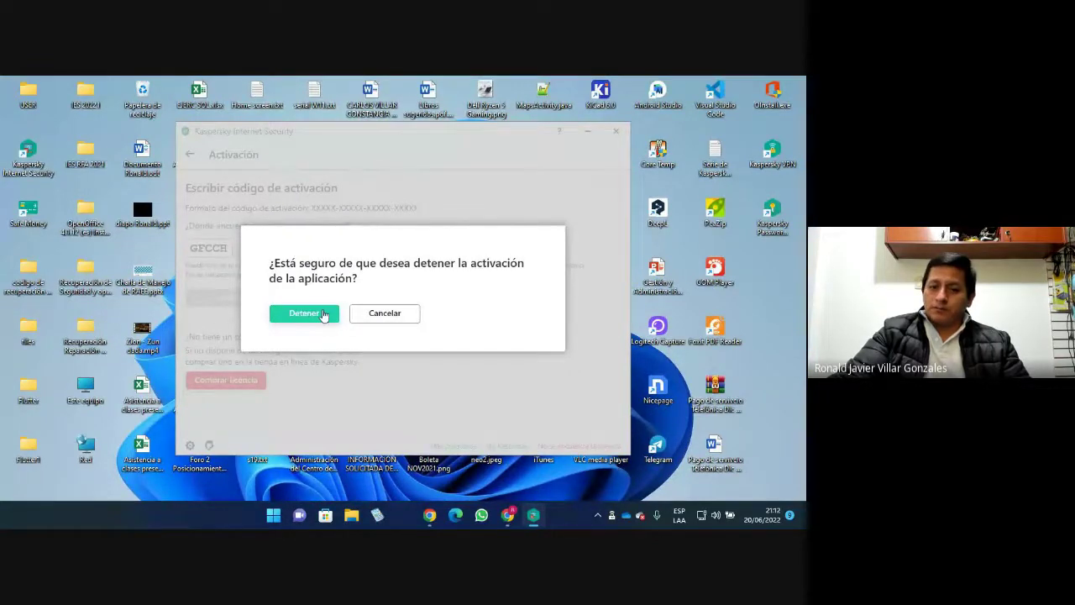
{"action": "left_click", "coordinate": [323, 315]}
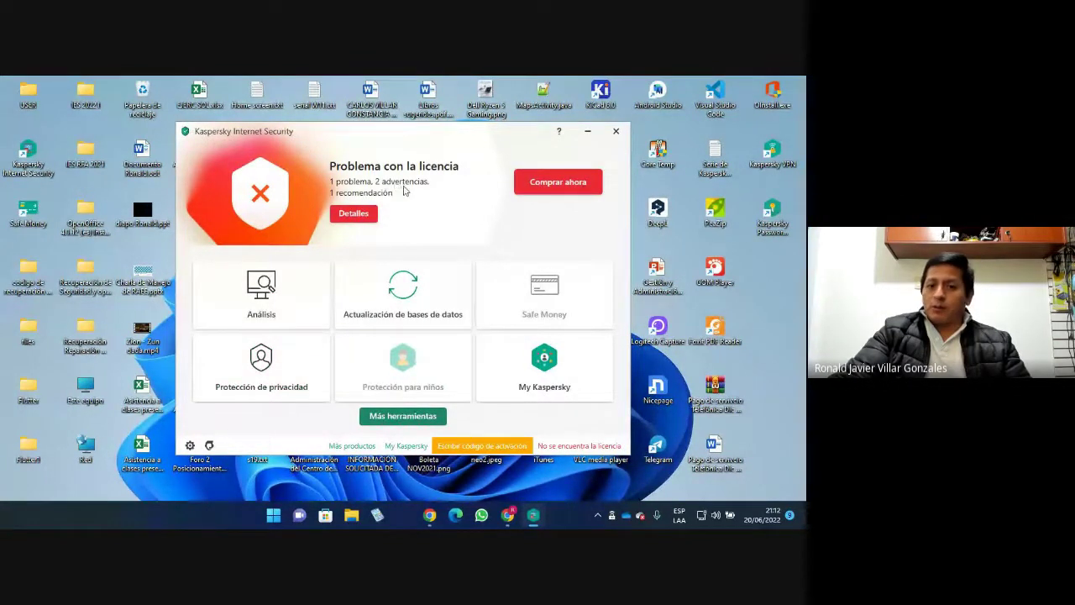
{"action": "left_click", "coordinate": [354, 215]}
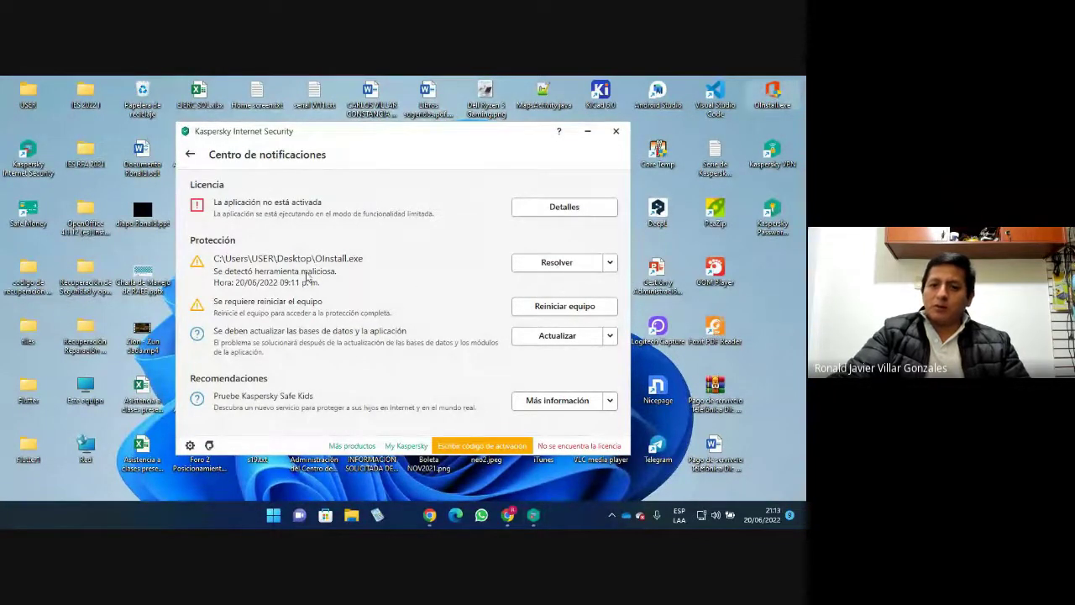
{"action": "left_click", "coordinate": [610, 263]}
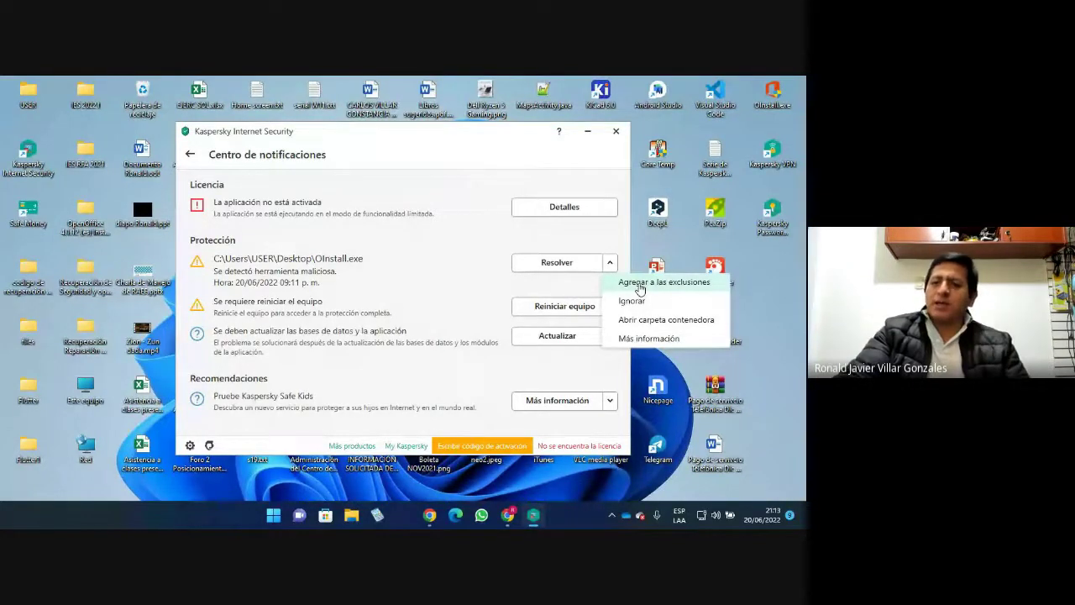
{"action": "left_click", "coordinate": [640, 283]}
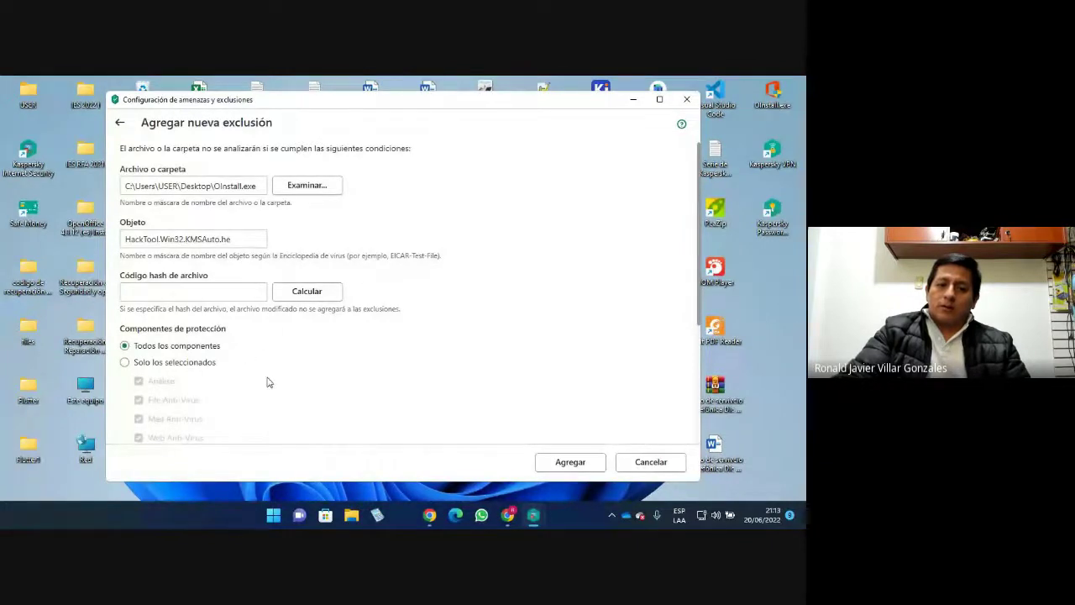
{"action": "left_click", "coordinate": [571, 471]}
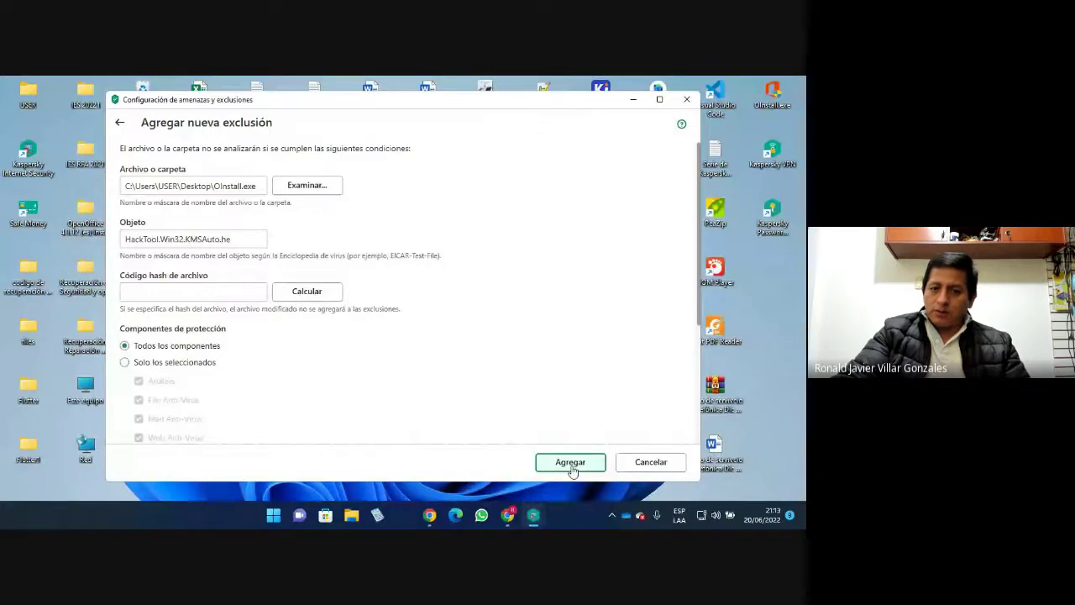
{"action": "left_click", "coordinate": [571, 463]}
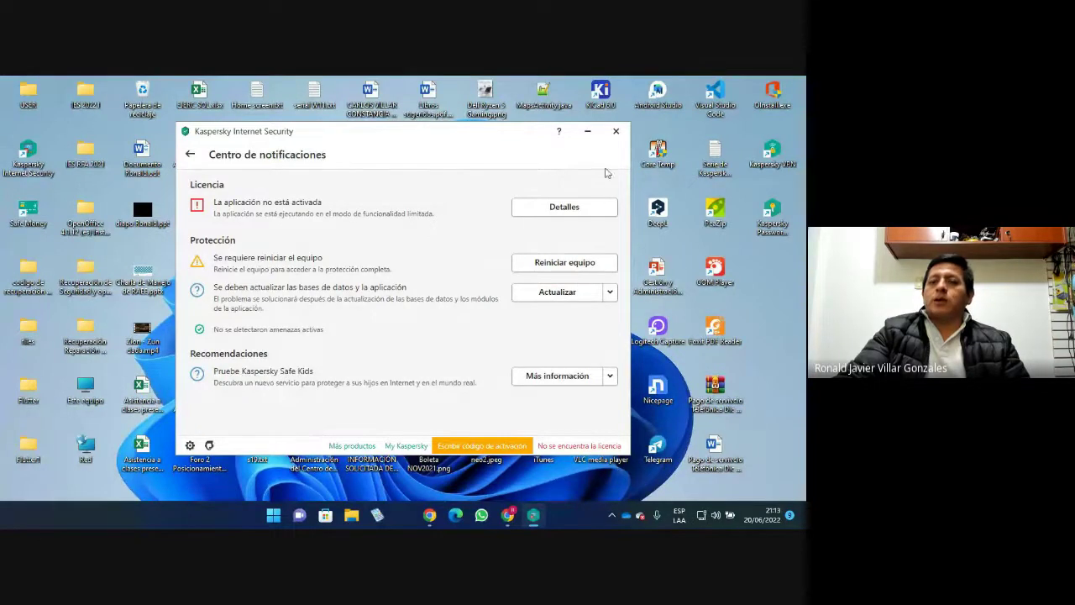
{"action": "left_click", "coordinate": [616, 133]}
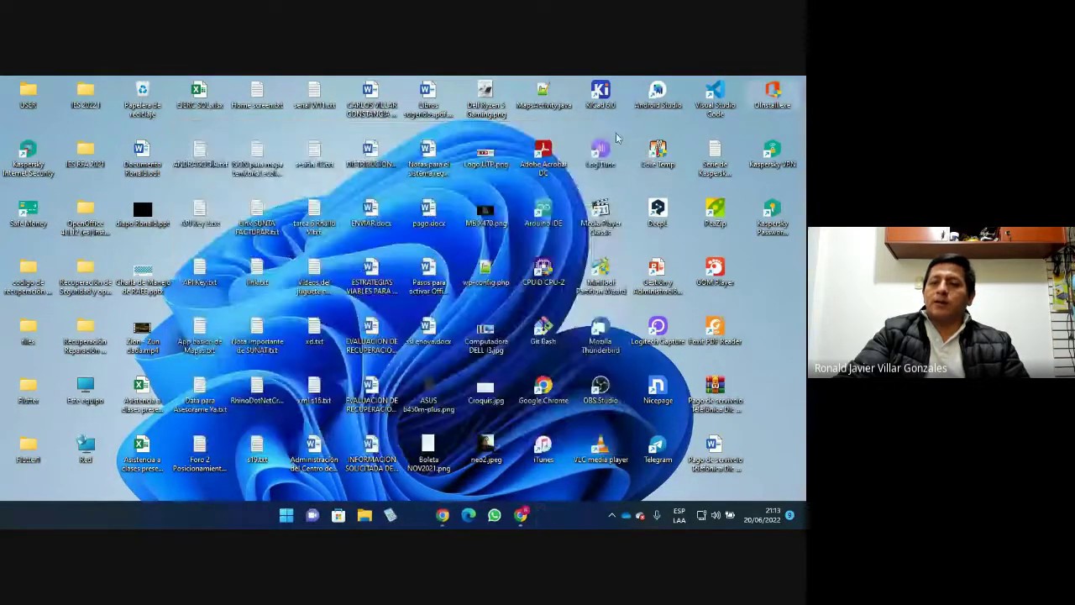
Open Kaspersky Password Manager, accept its licence agreement, privacy policy and marketing data statement, and close it without setting a main password
{"action": "double_click", "coordinate": [754, 221]}
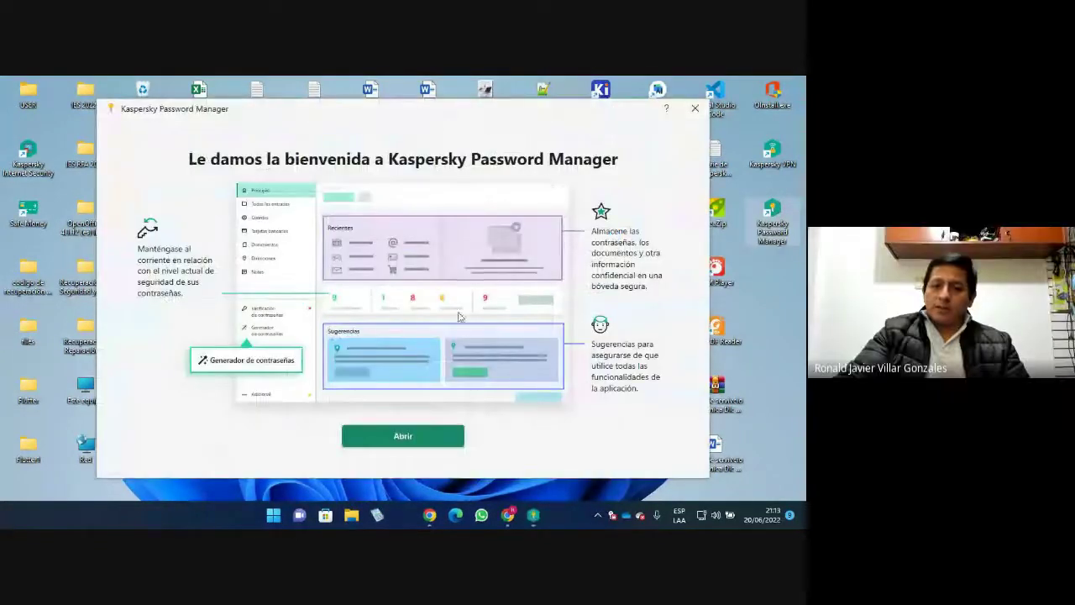
{"action": "left_click", "coordinate": [442, 438]}
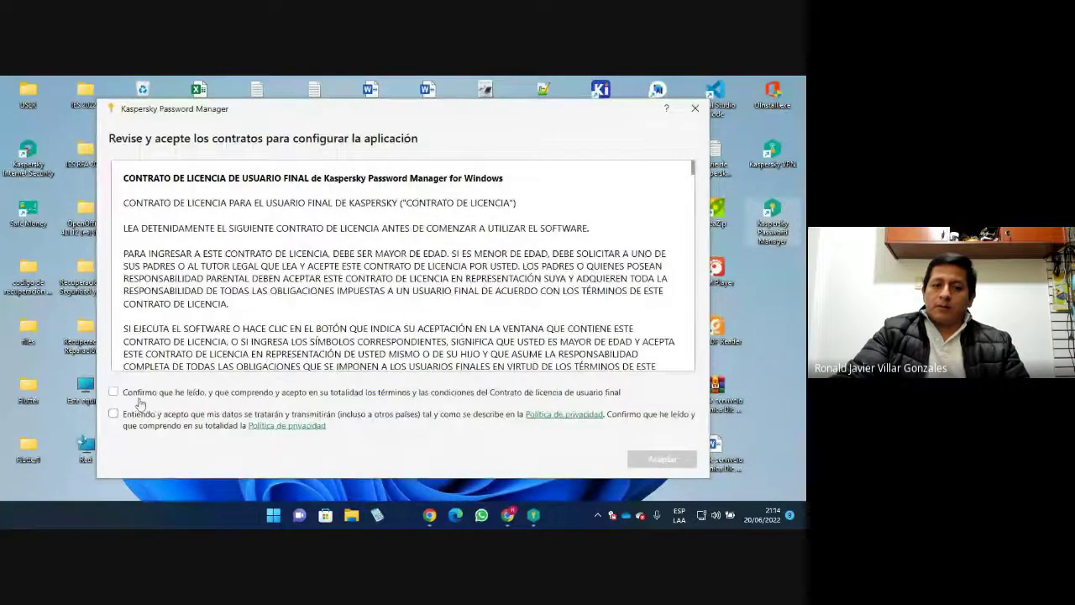
{"action": "left_click", "coordinate": [114, 391]}
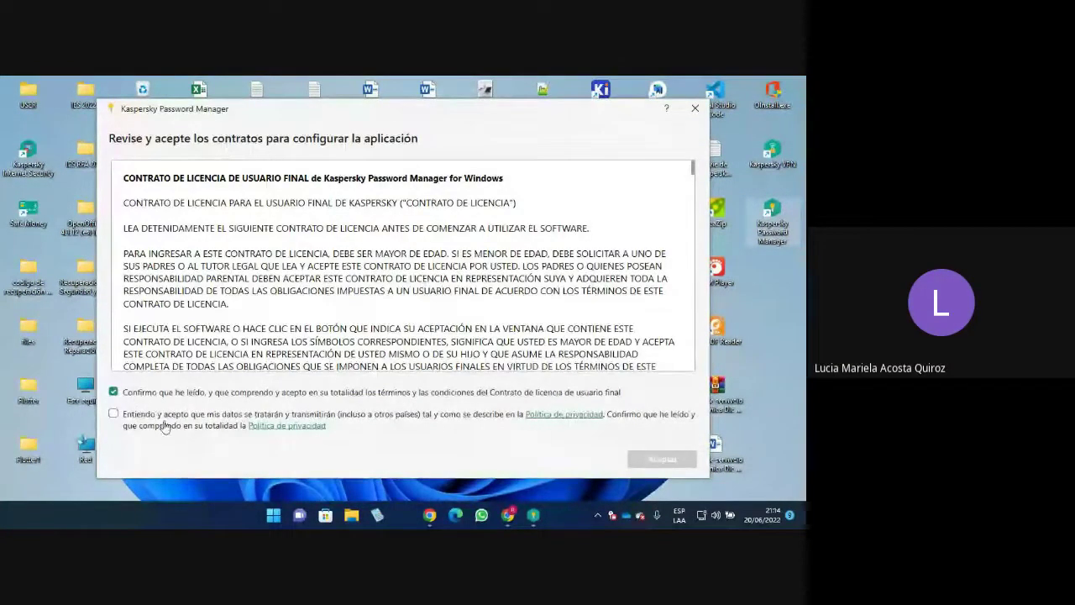
{"action": "left_click", "coordinate": [138, 417]}
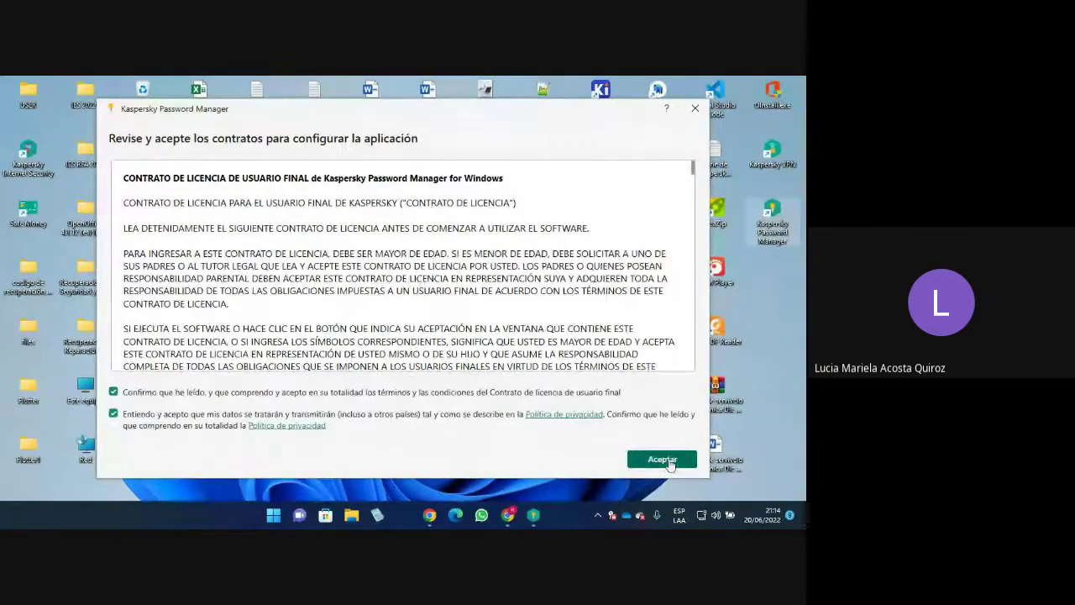
{"action": "left_click", "coordinate": [663, 459]}
{"action": "left_click", "coordinate": [664, 459]}
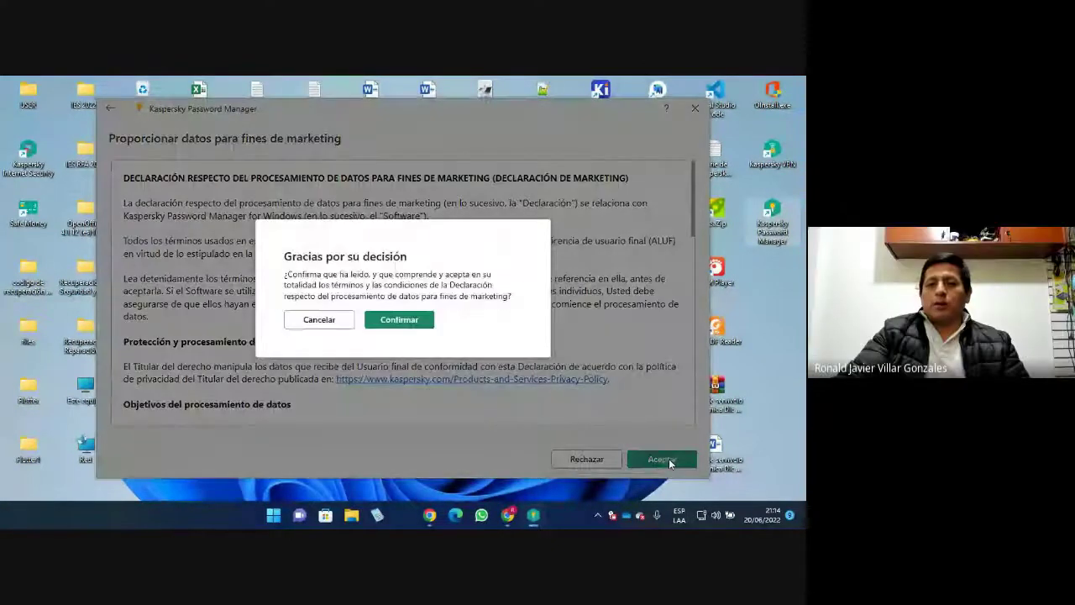
{"action": "left_click", "coordinate": [397, 321]}
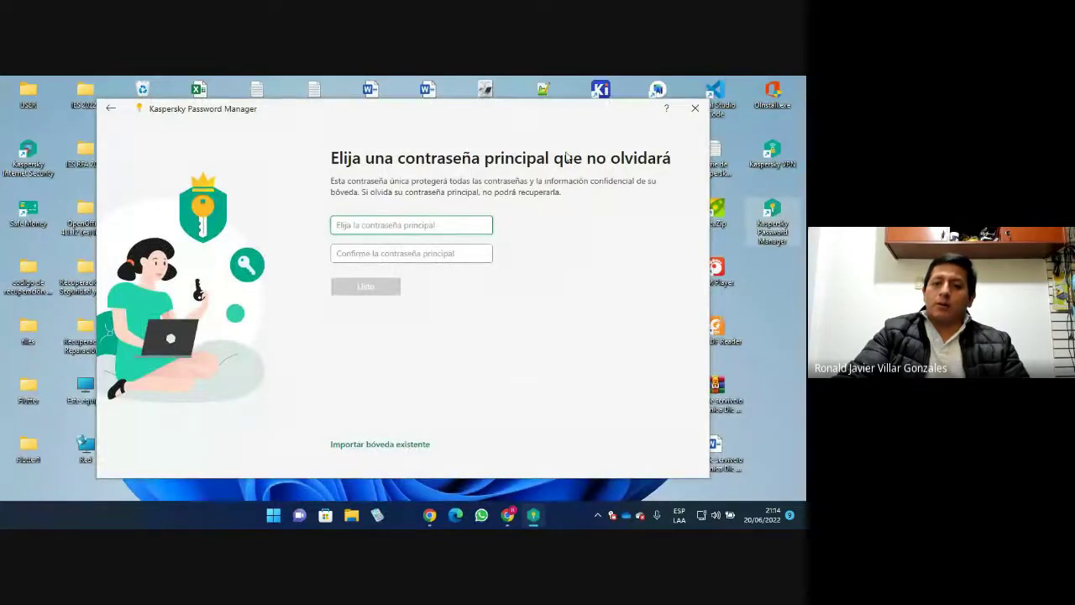
{"action": "left_click", "coordinate": [694, 109]}
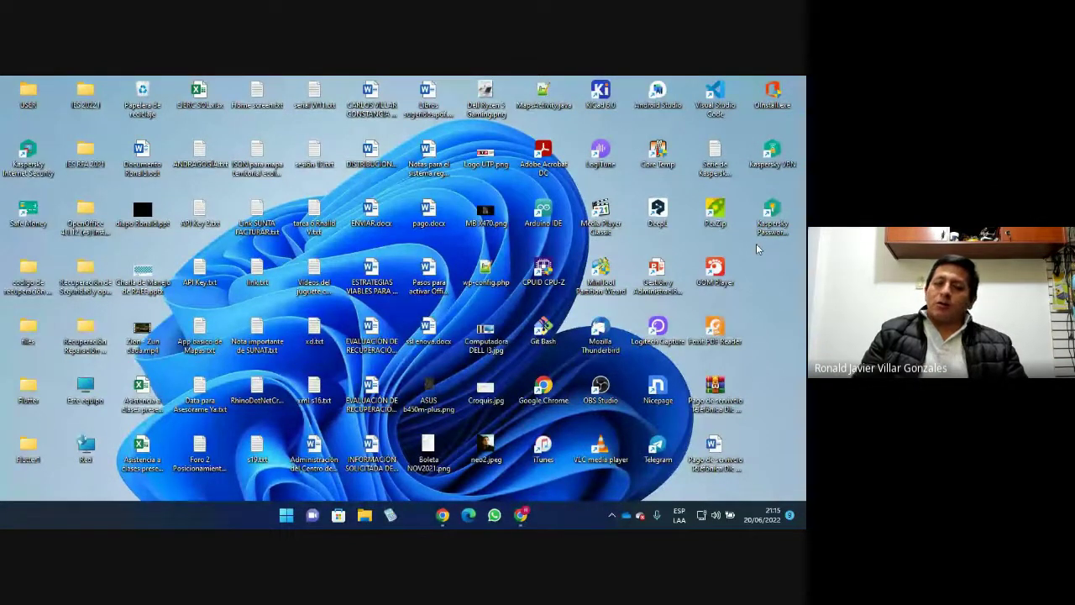
Open the Windows Security overview to examine the virus and threat protection status, and close it
{"action": "left_click", "coordinate": [611, 515]}
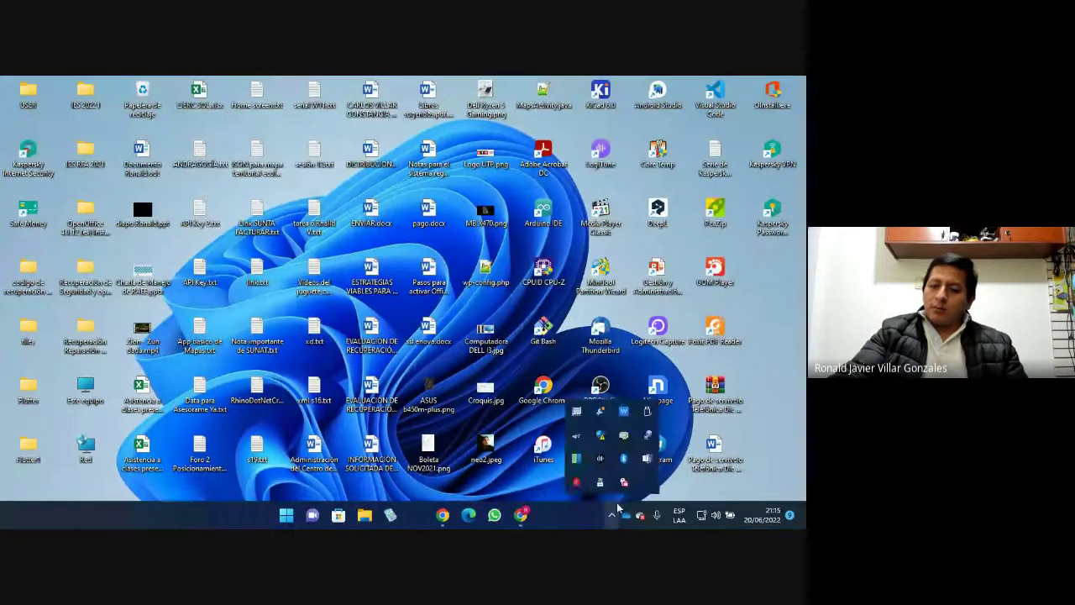
{"action": "left_click", "coordinate": [601, 436]}
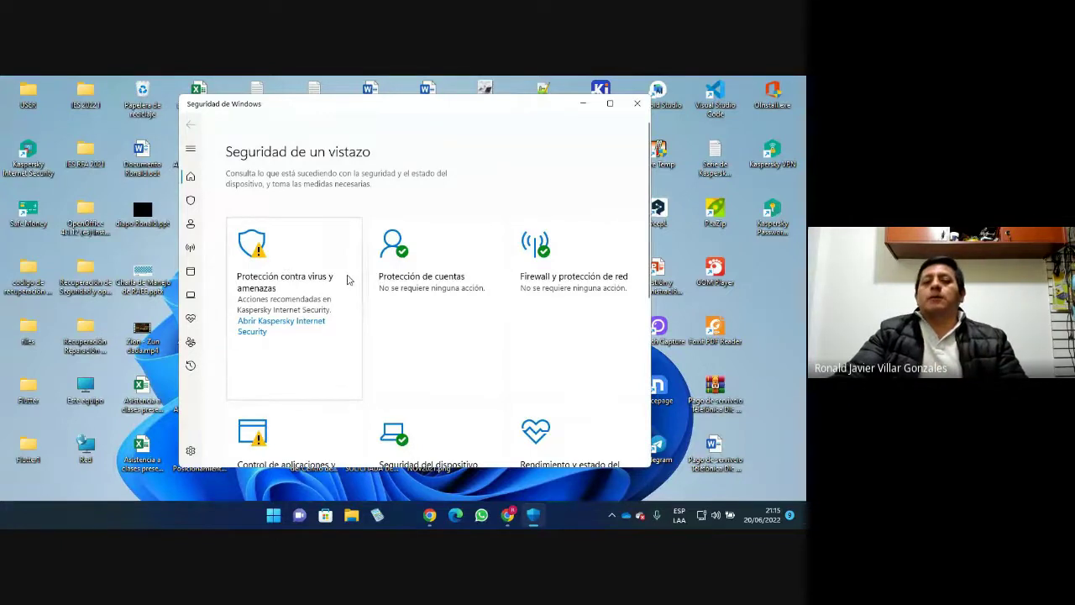
{"action": "left_click", "coordinate": [639, 104]}
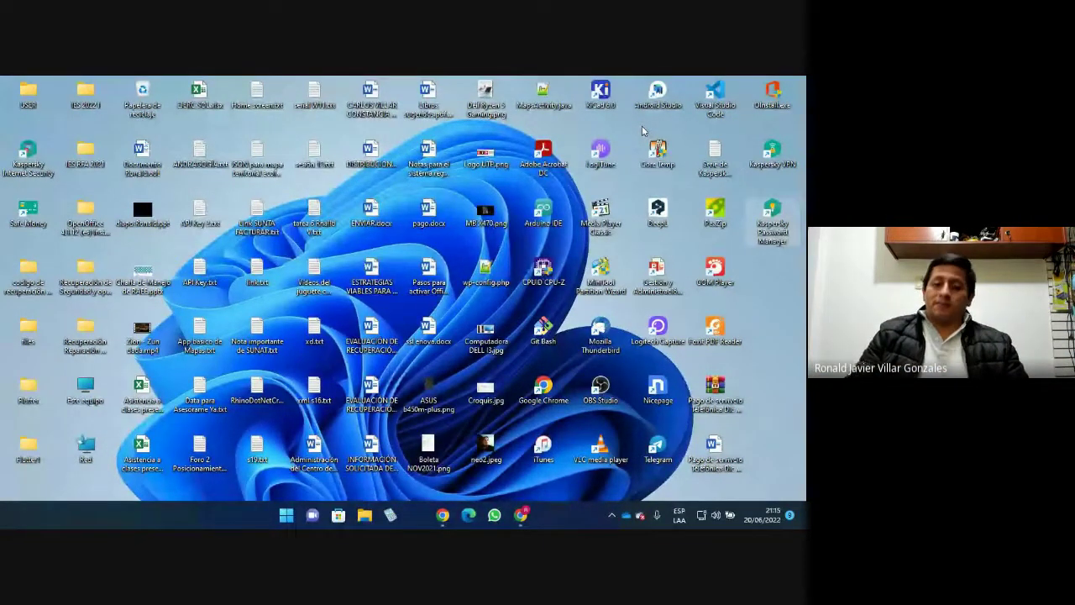
Switch to the Google Meet call in Chrome, ignore the screen-sharing warning, open a new browser tab and dismiss the presentation notification
{"action": "left_click", "coordinate": [521, 514]}
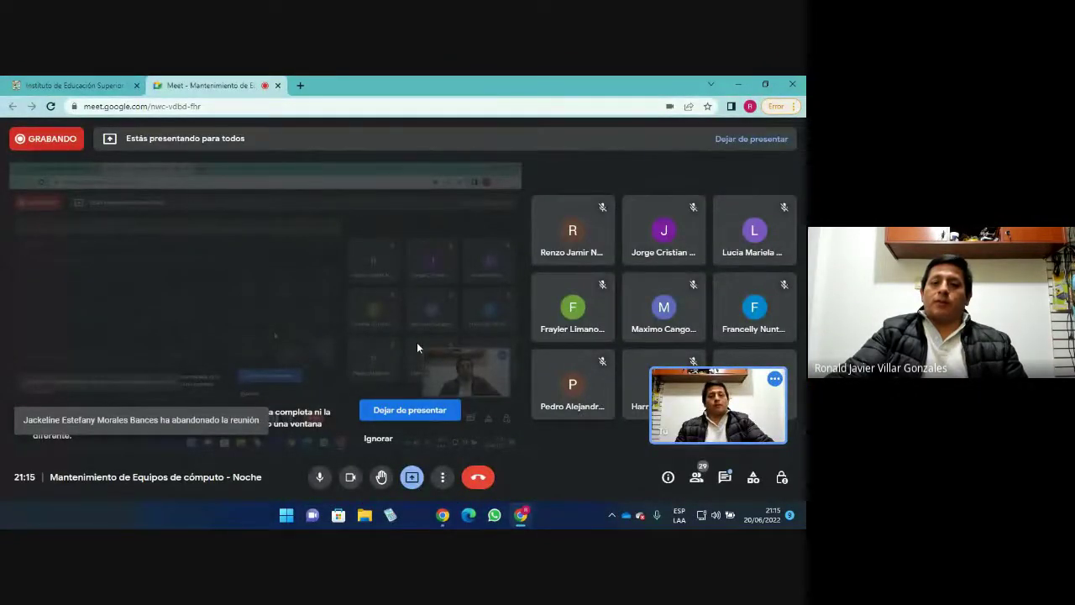
{"action": "left_click", "coordinate": [378, 438]}
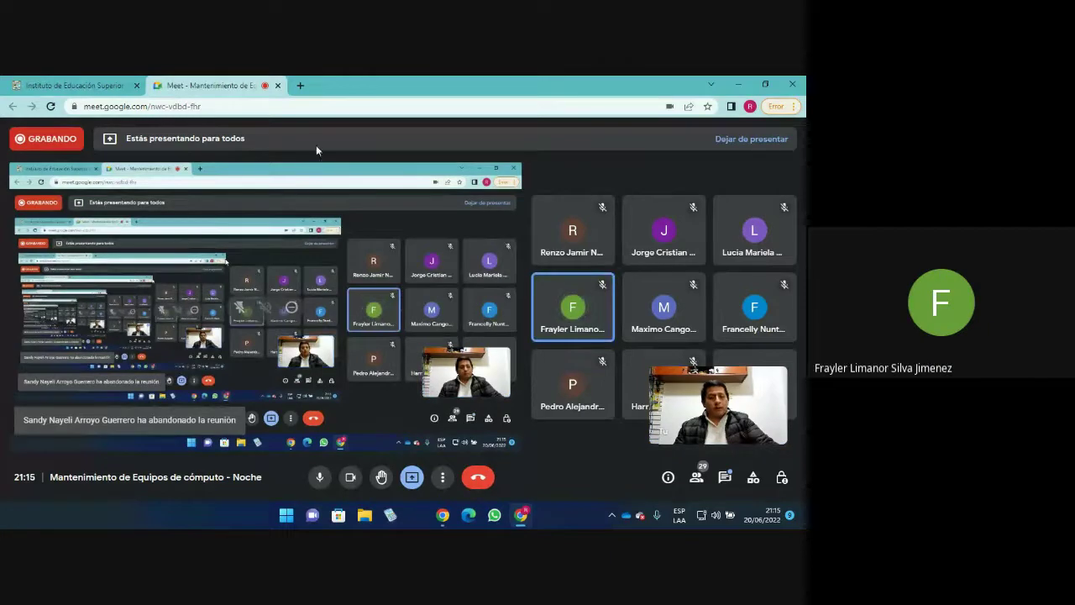
{"action": "left_click", "coordinate": [299, 85]}
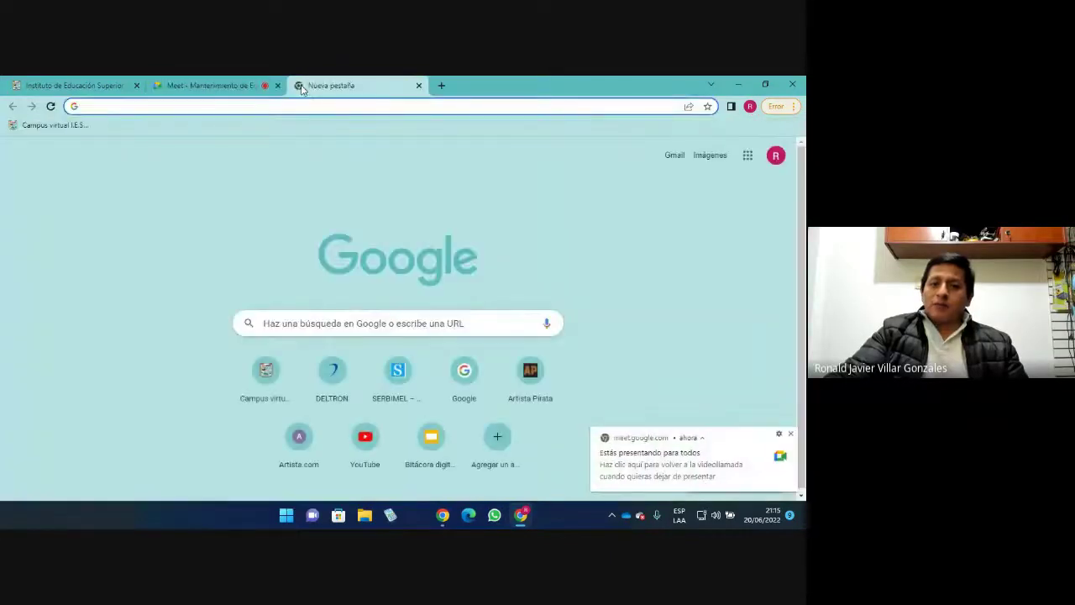
{"action": "left_click", "coordinate": [792, 434]}
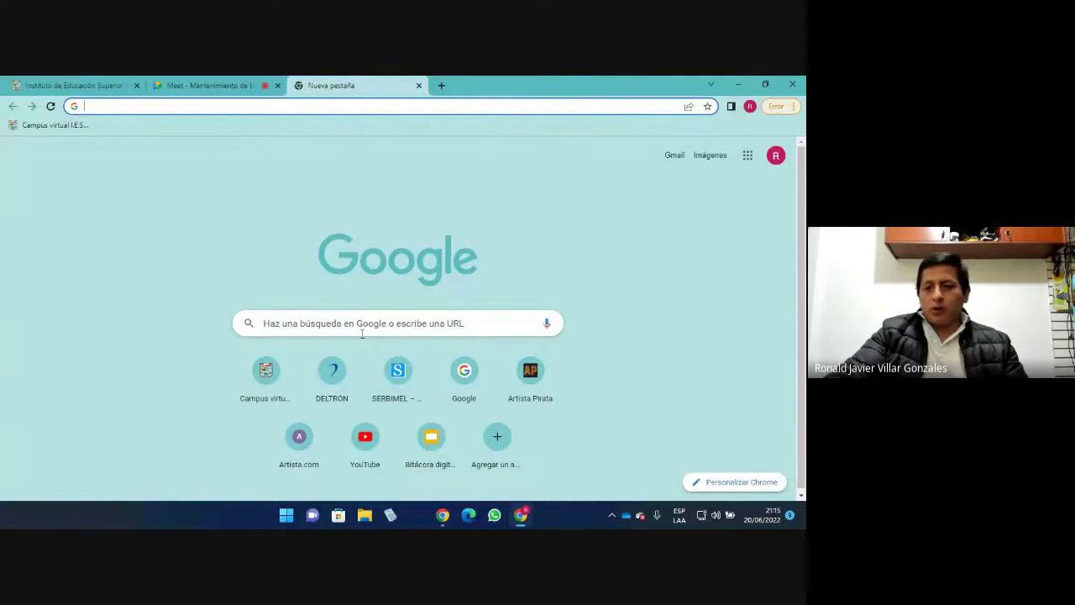
Search Google for "descargar brave" and open the official Brave download page from the results
{"action": "left_click", "coordinate": [357, 330]}
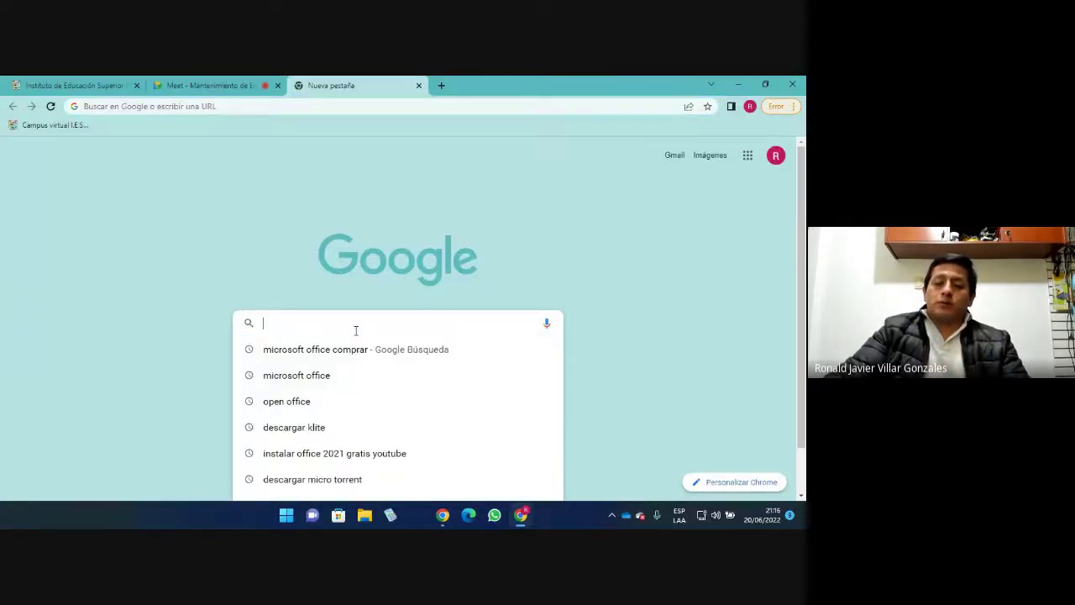
{"action": "type", "text": "De"}
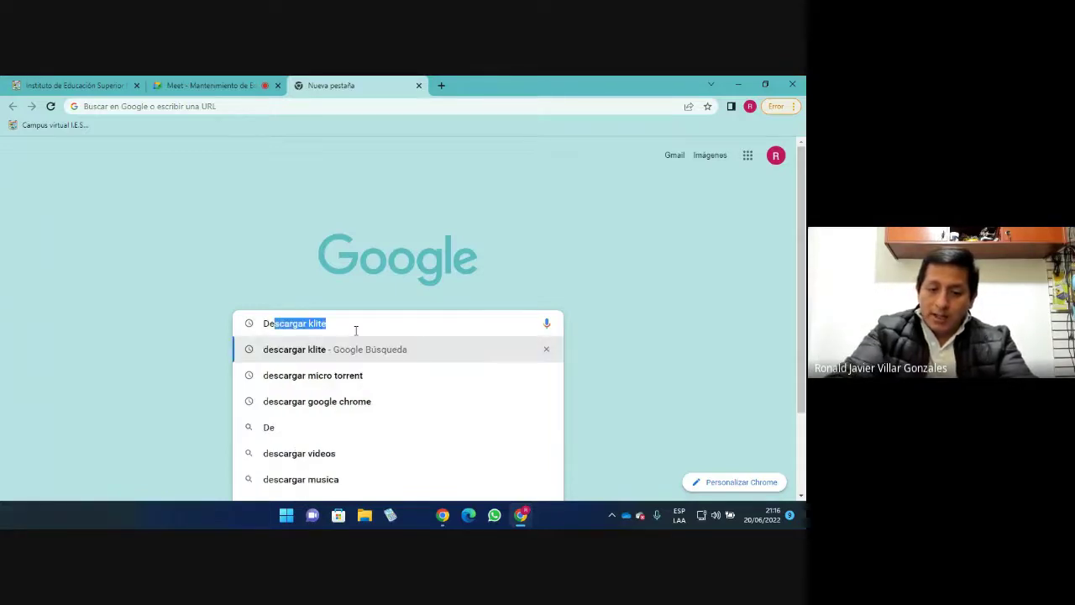
{"action": "type", "text": "scargar"}
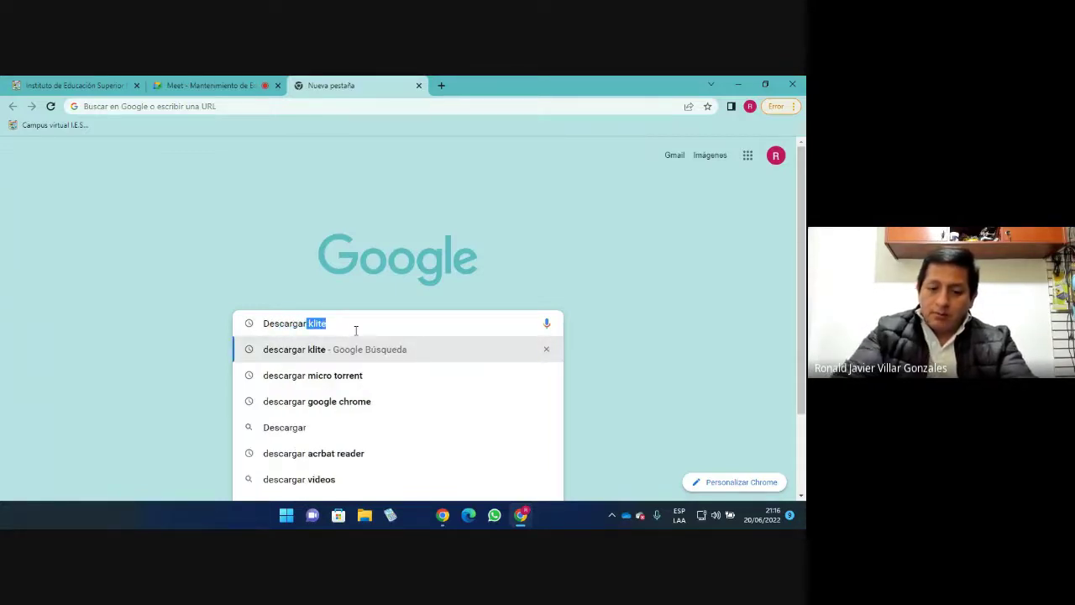
{"action": "type", "text": " brav"}
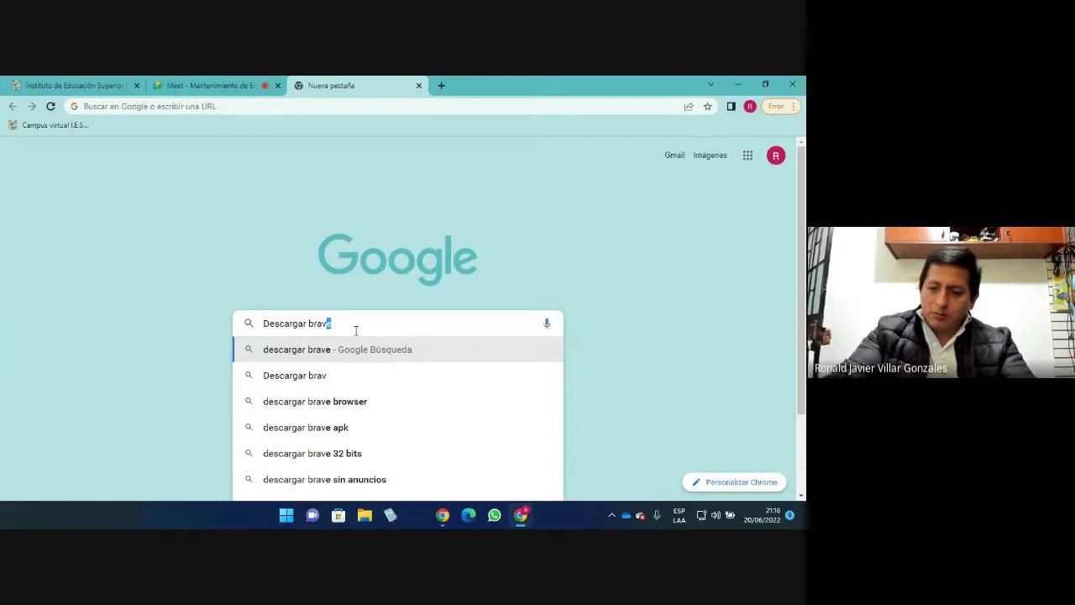
{"action": "key", "text": "Return"}
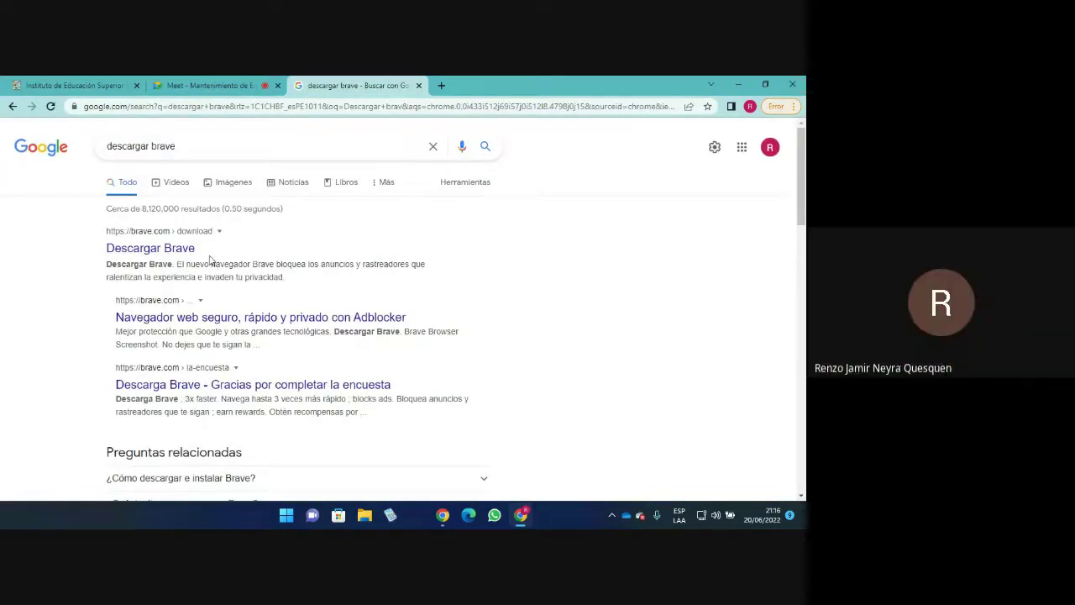
{"action": "double_click", "coordinate": [165, 147]}
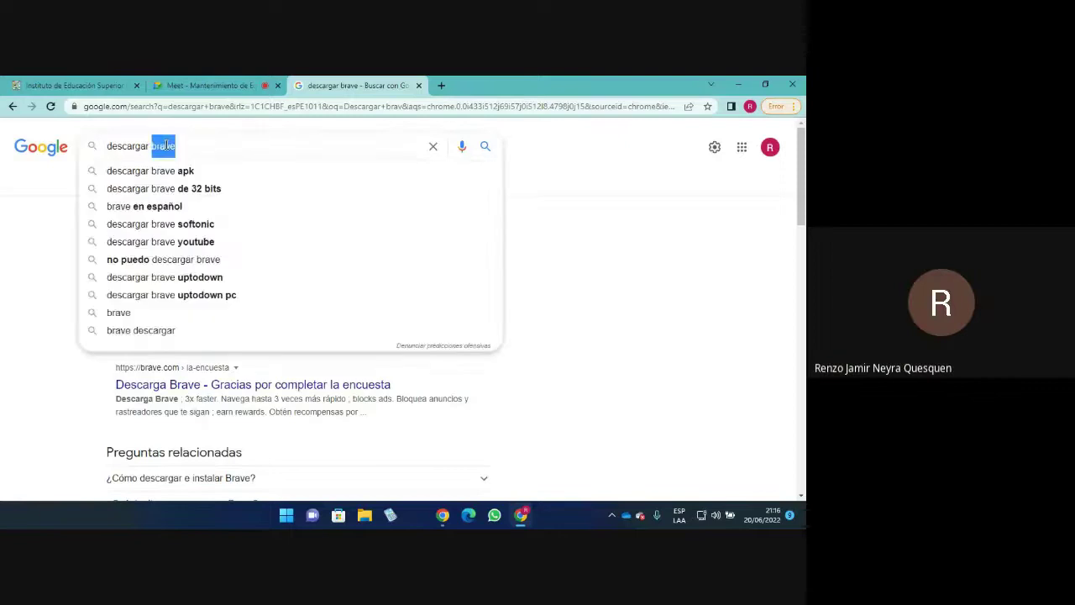
{"action": "left_click", "coordinate": [37, 263]}
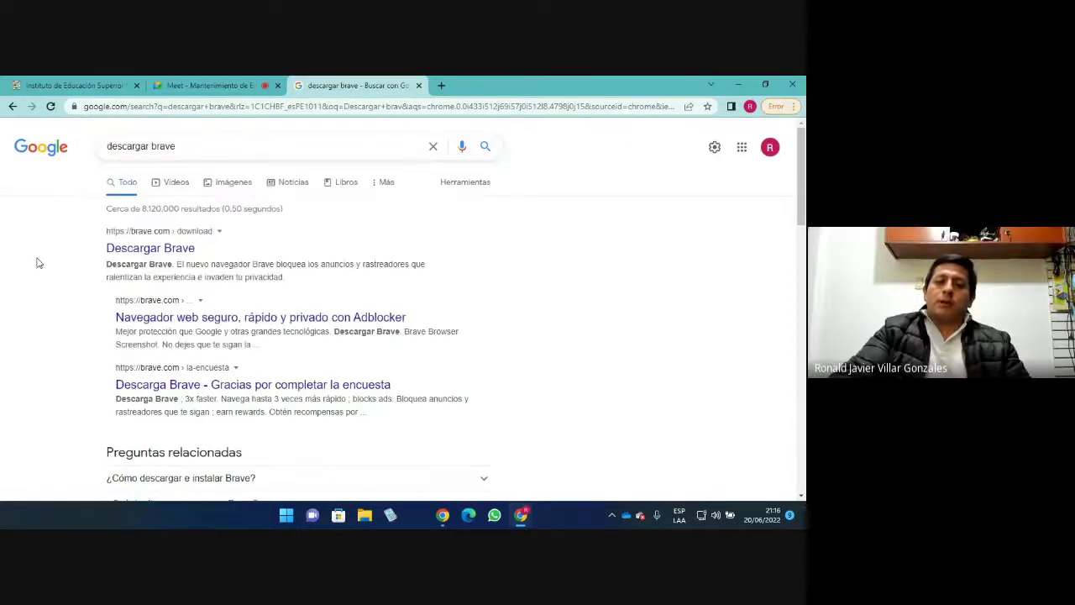
{"action": "left_click", "coordinate": [171, 253]}
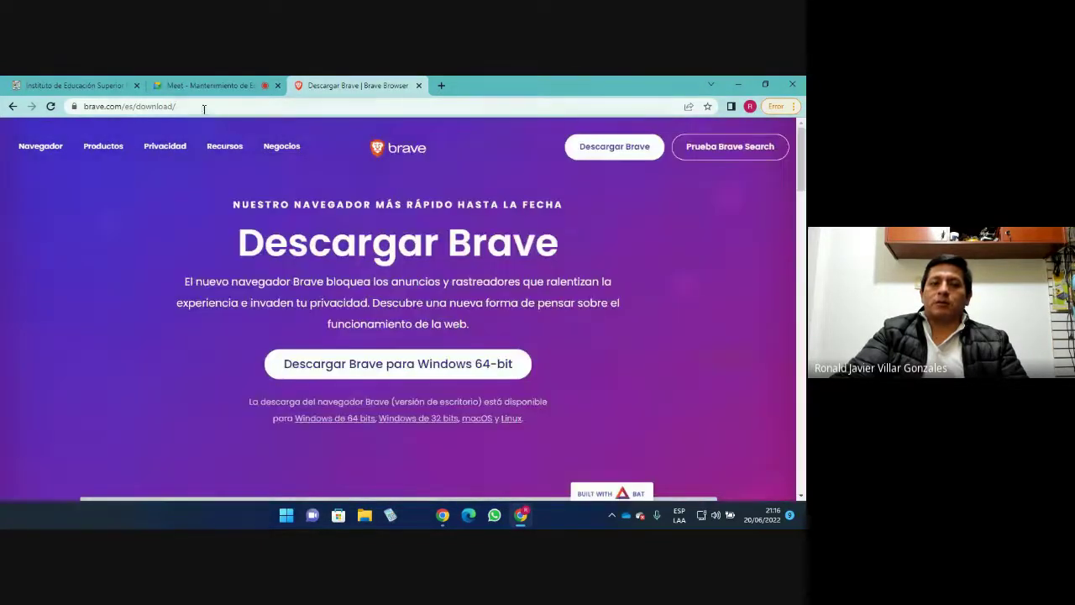
Copy the Brave download page's address, send it to everyone in the Google Meet call chat, and close the chat
{"action": "left_click", "coordinate": [199, 105]}
{"action": "key", "text": "ctrl+c"}
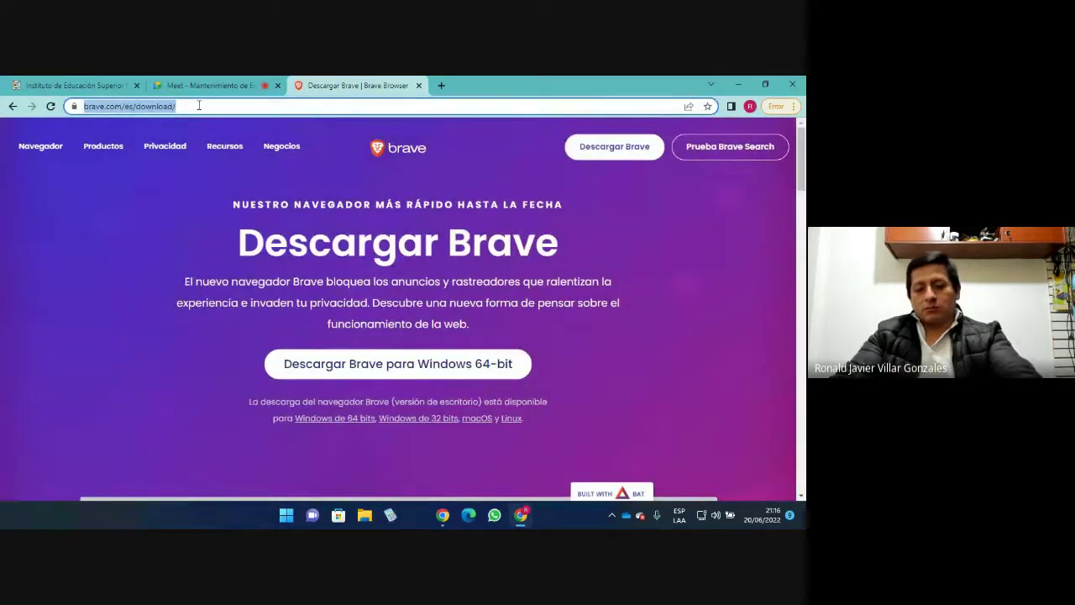
{"action": "left_click", "coordinate": [522, 516]}
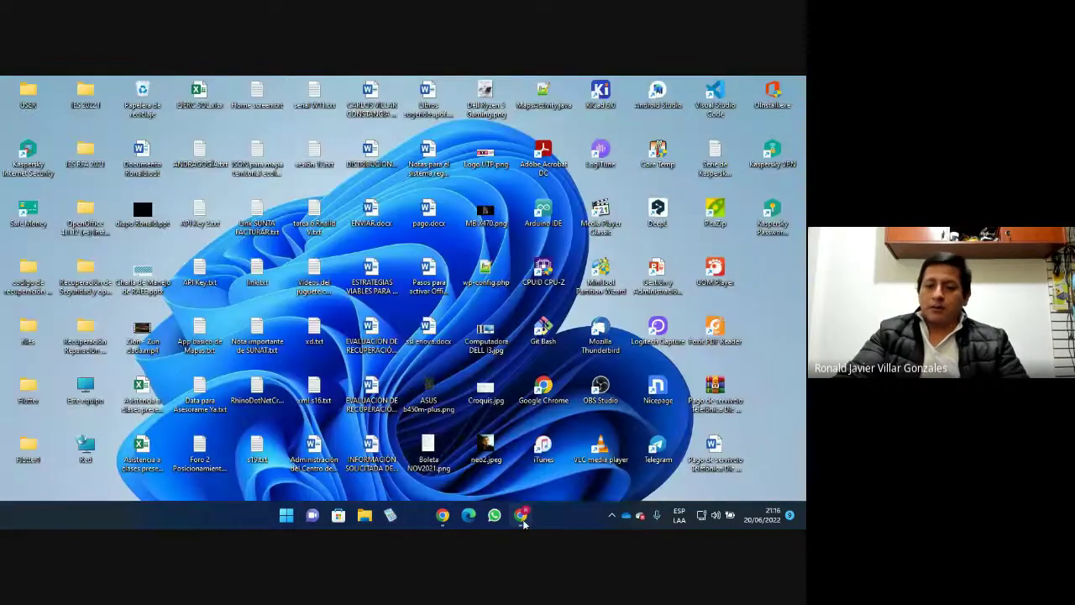
{"action": "left_click", "coordinate": [521, 515]}
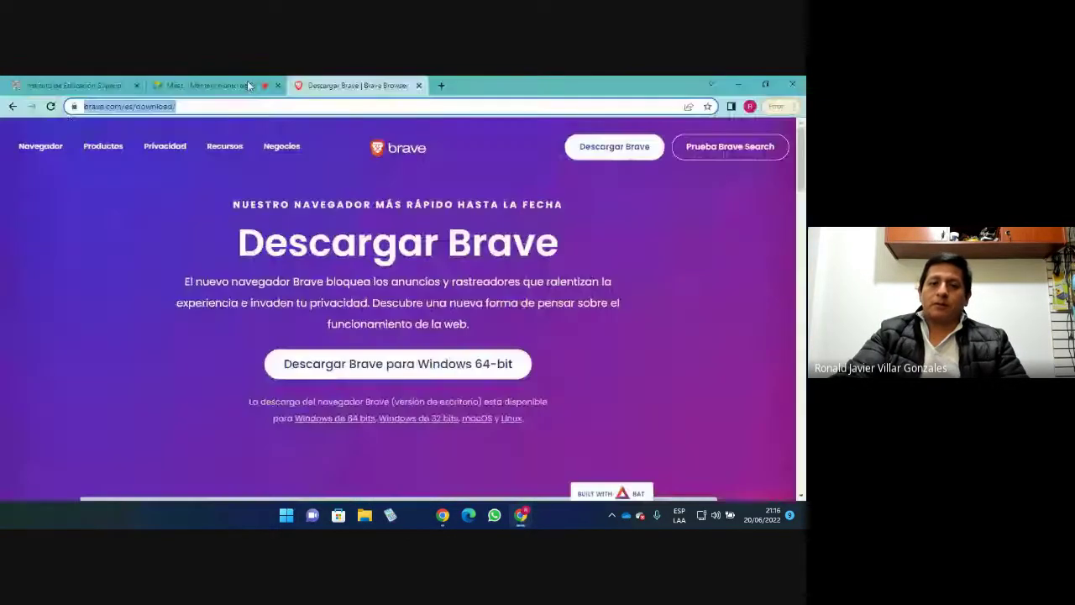
{"action": "left_click", "coordinate": [210, 85]}
{"action": "left_click", "coordinate": [725, 476]}
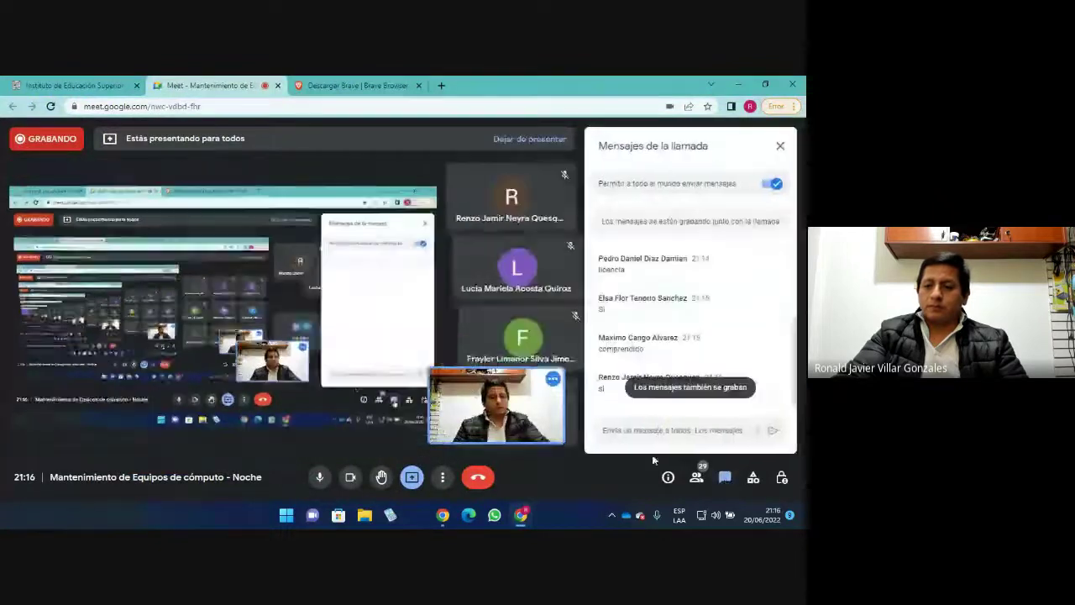
{"action": "key", "text": "ctrl+v"}
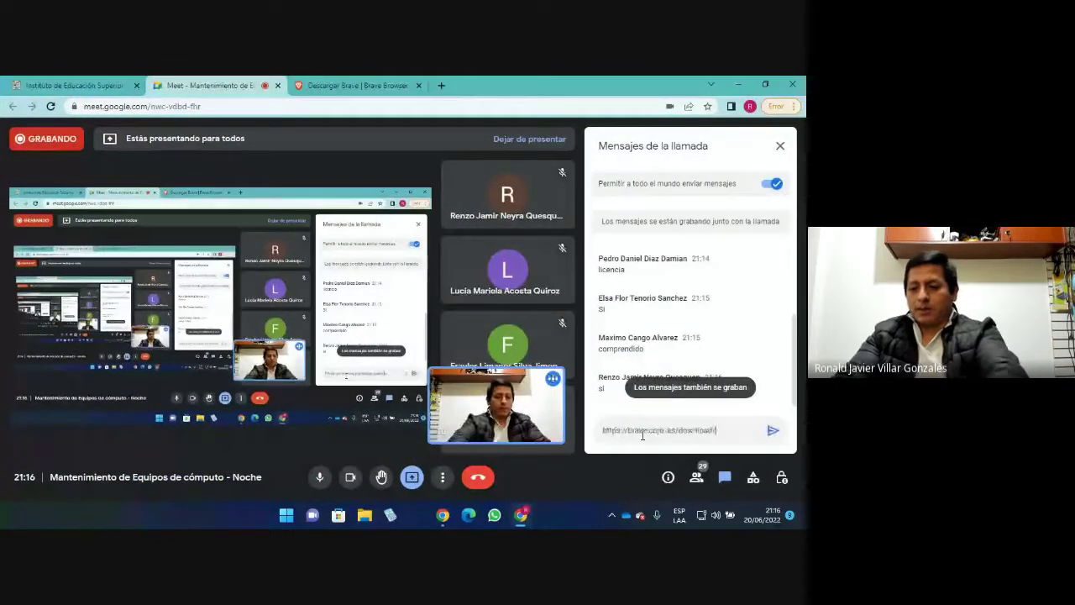
{"action": "key", "text": "Return"}
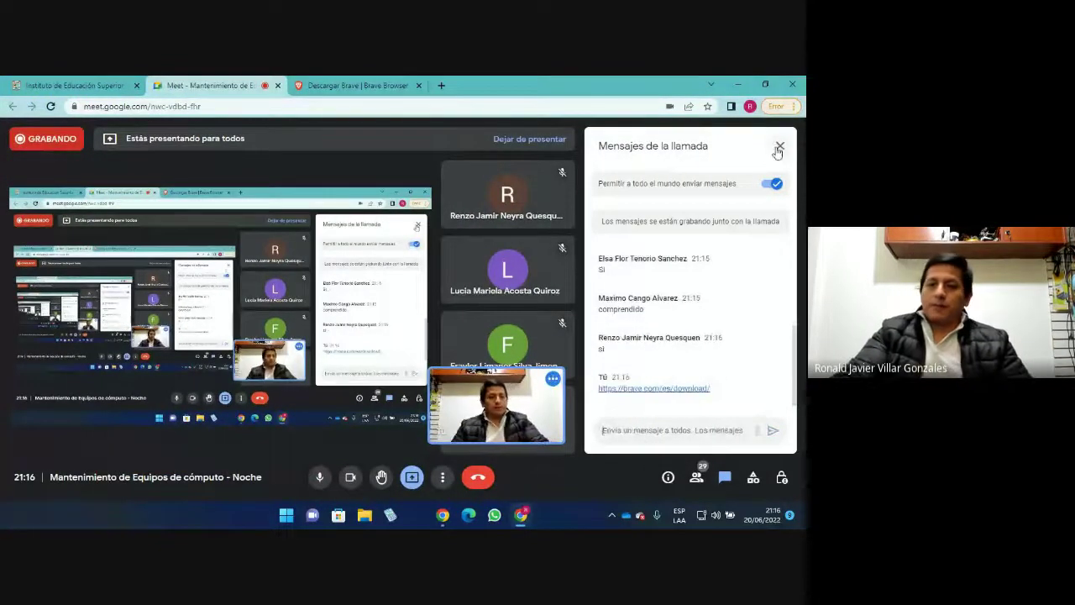
{"action": "left_click", "coordinate": [779, 147]}
Return to the Brave download page, dismiss the presentation notification, download Brave for Windows 64-bit, and show the installer in its folder
{"action": "left_click", "coordinate": [357, 87]}
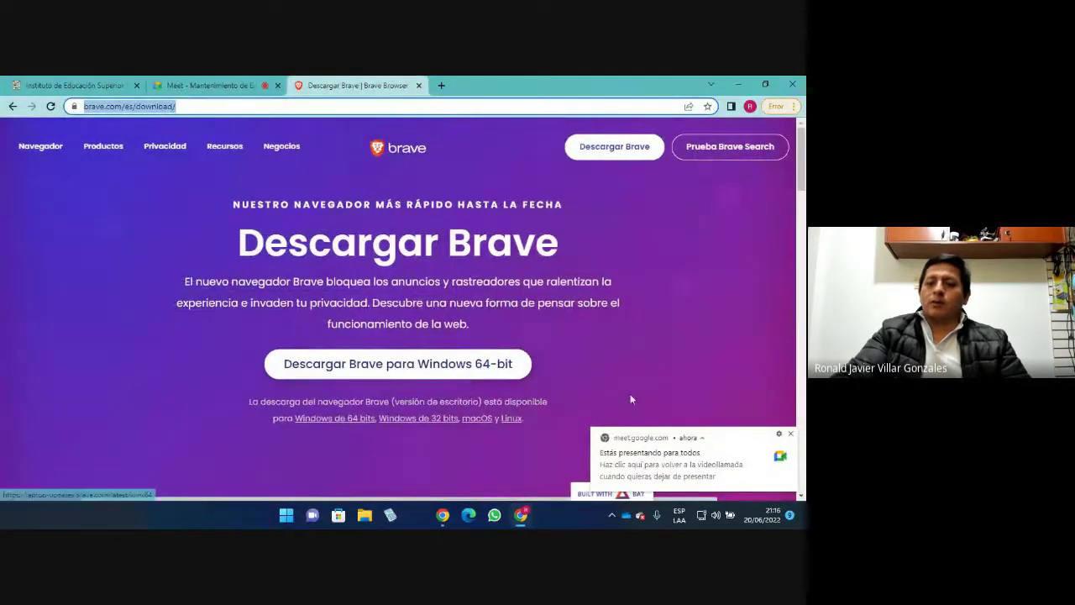
{"action": "left_click", "coordinate": [791, 433]}
{"action": "left_click", "coordinate": [494, 367]}
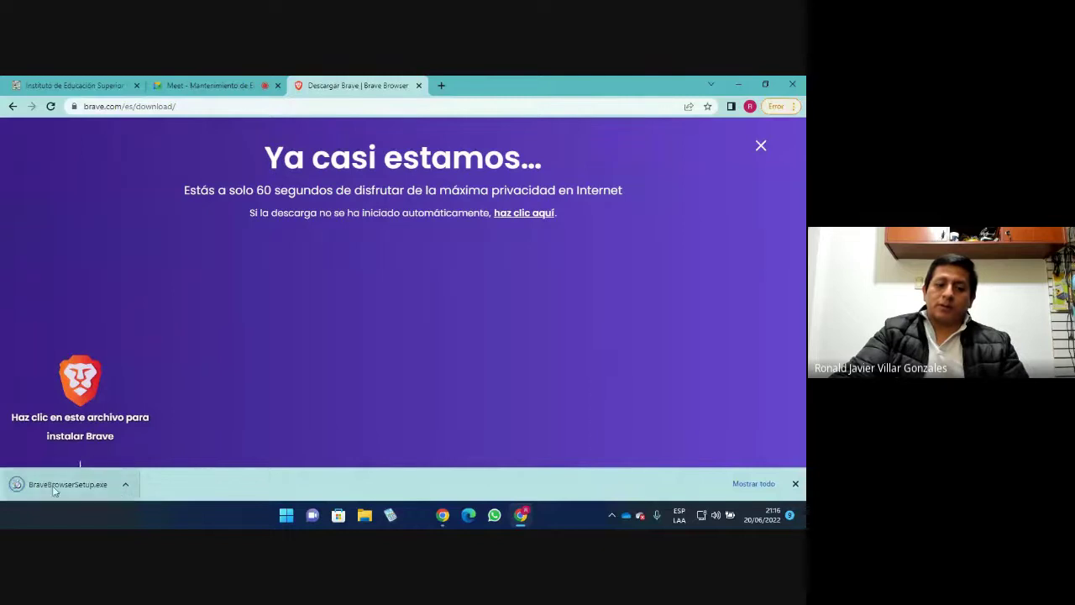
{"action": "left_click", "coordinate": [125, 485]}
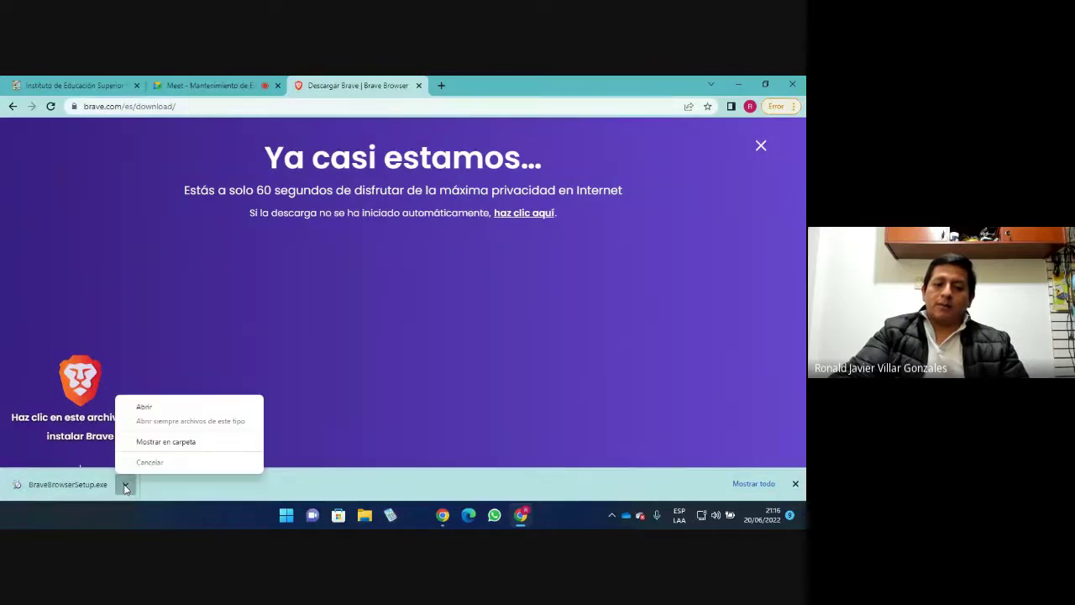
{"action": "left_click", "coordinate": [167, 442]}
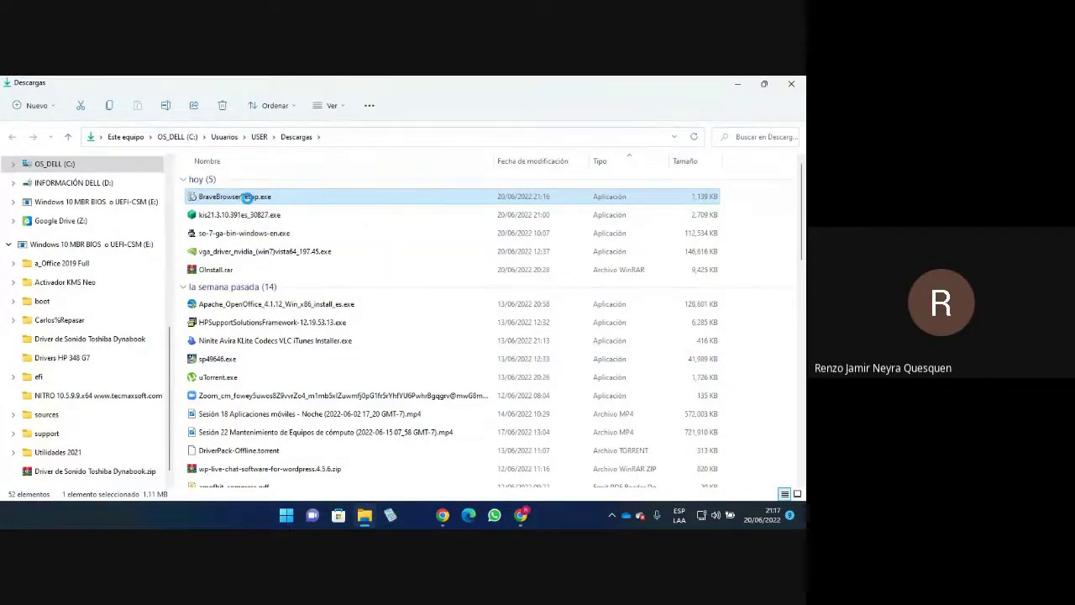
Run BraveBrowserSetup.exe as administrator to install Brave, and postpone setting it as the default browser
{"action": "right_click", "coordinate": [247, 199]}
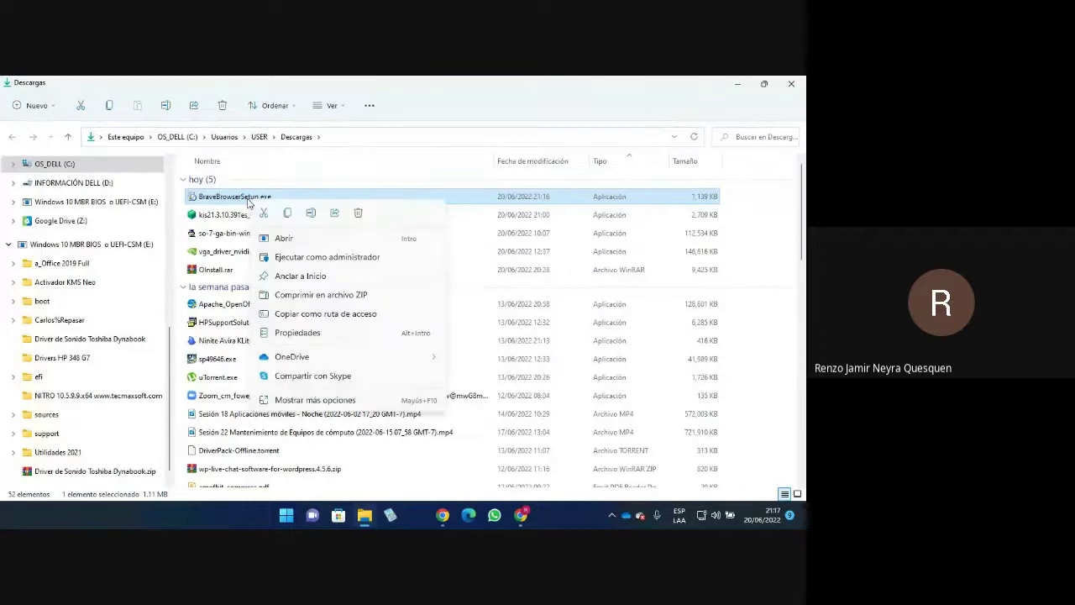
{"action": "left_click", "coordinate": [321, 263]}
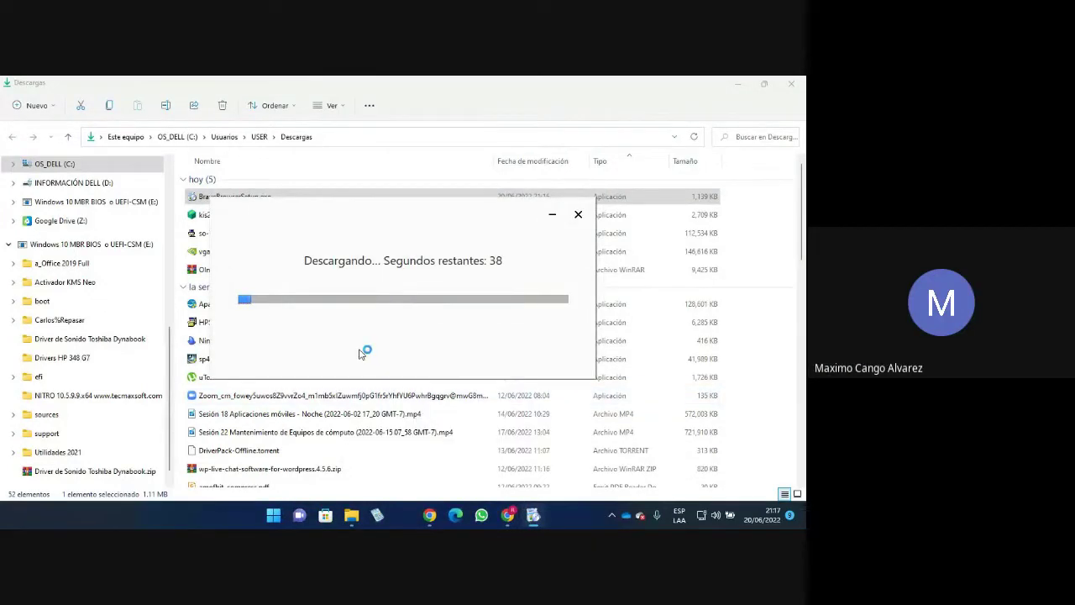
{"action": "mouse_move", "coordinate": [397, 216]}
{"action": "left_mouse_down"}
{"action": "mouse_move", "coordinate": [356, 152]}
{"action": "mouse_move", "coordinate": [387, 227]}
{"action": "left_mouse_up"}
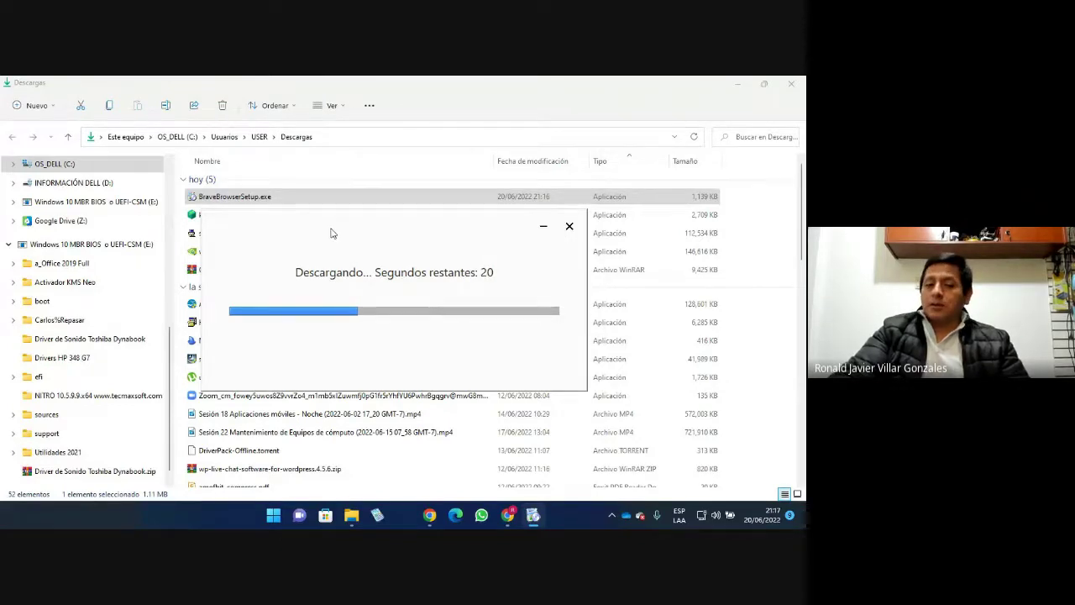
{"action": "left_click_drag", "start_coordinate": [328, 231], "coordinate": [348, 255]}
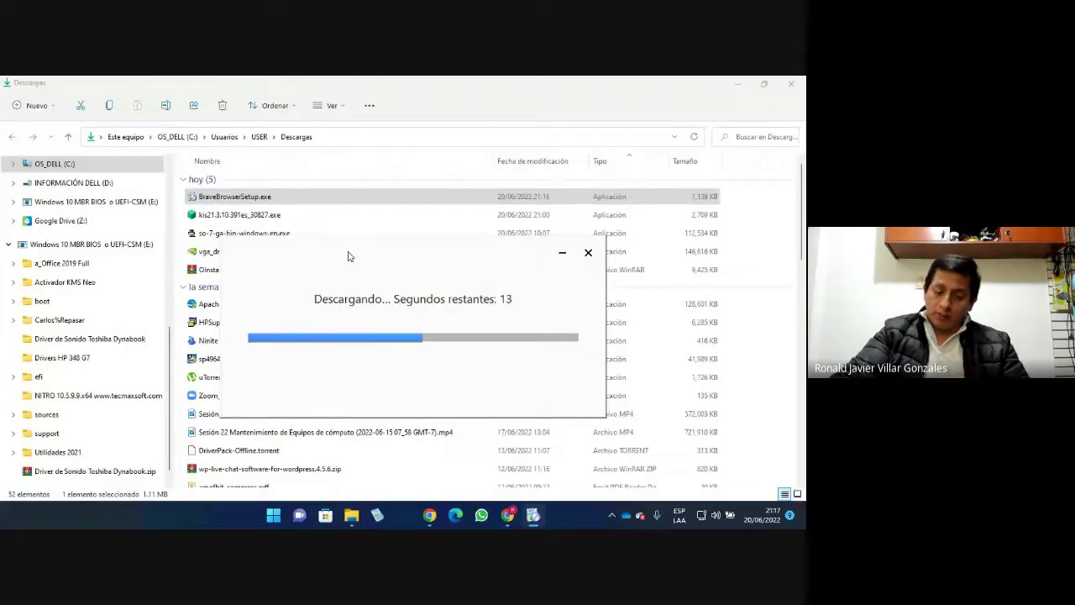
{"action": "left_click_drag", "start_coordinate": [350, 256], "coordinate": [350, 236]}
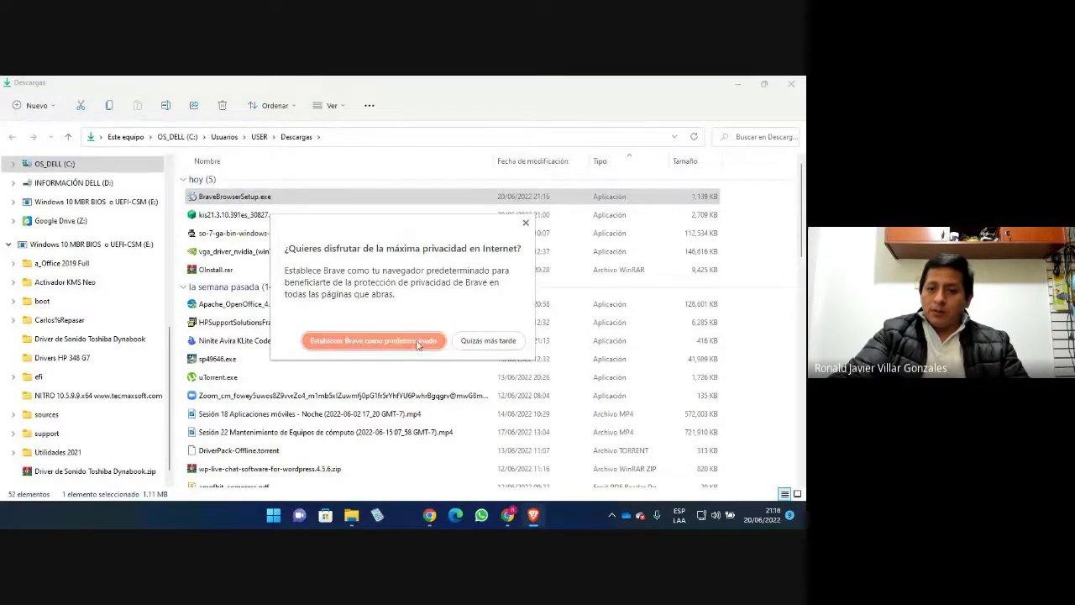
{"action": "left_click", "coordinate": [476, 346]}
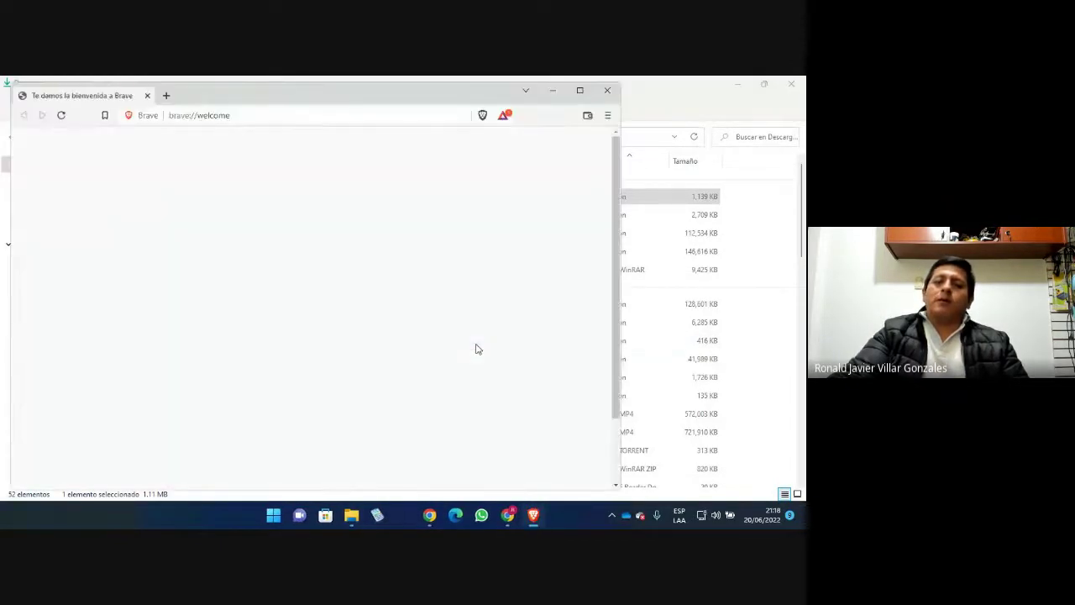
Maximize the Brave window, search for "youtube instalar office 2021" and look through the results
{"action": "left_click", "coordinate": [580, 90]}
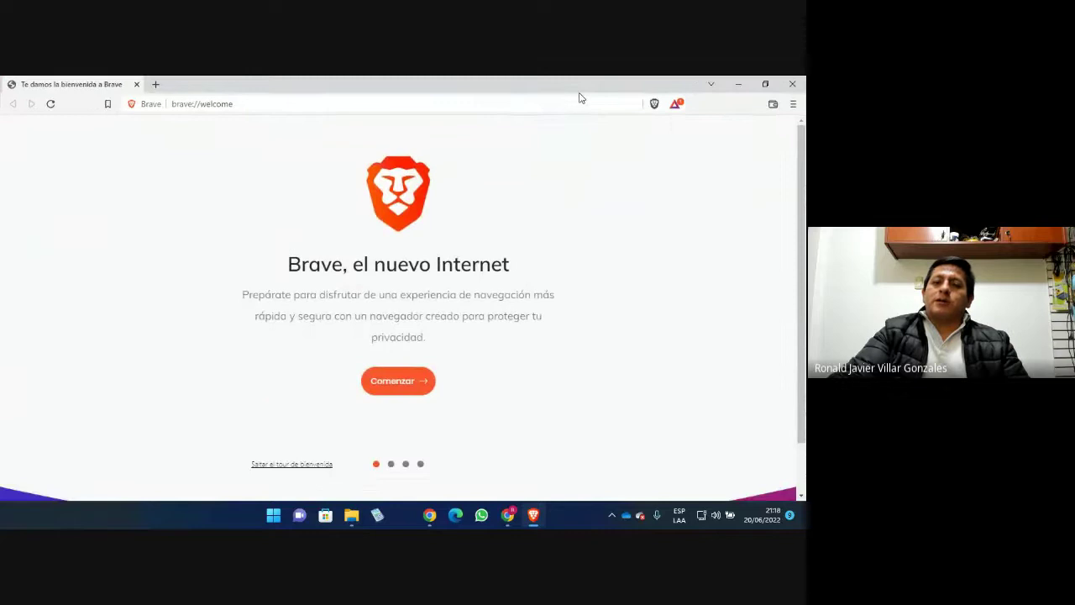
{"action": "left_click", "coordinate": [237, 104]}
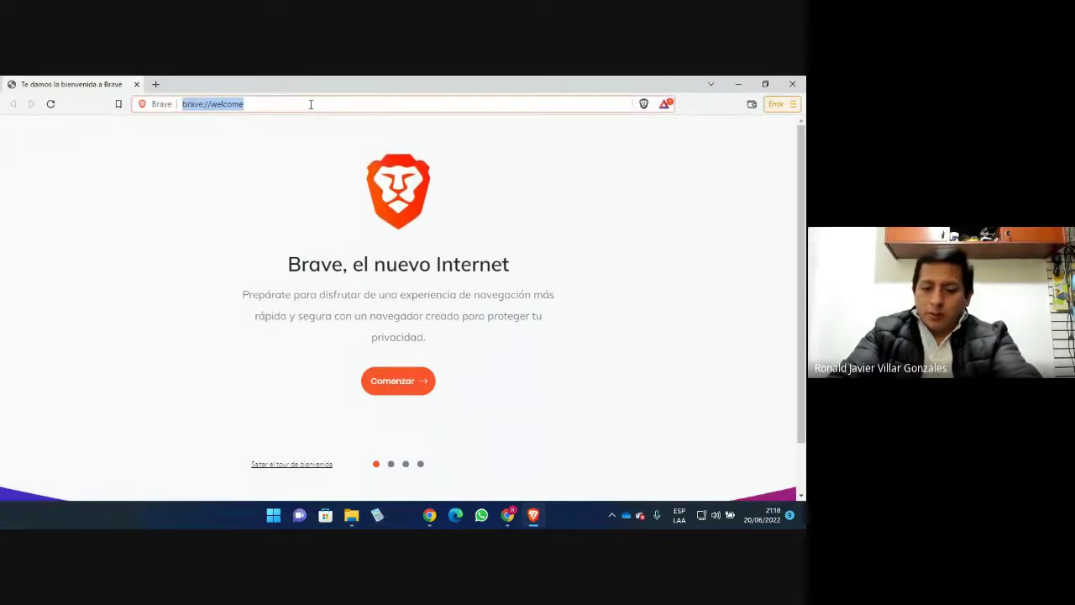
{"action": "type", "text": "youtube i"}
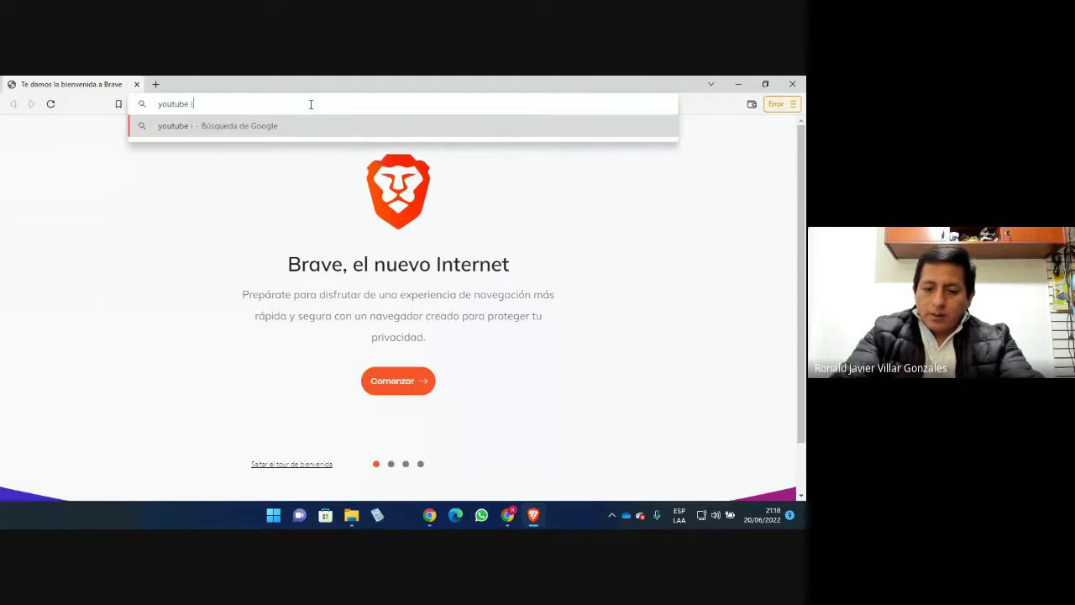
{"action": "type", "text": "nstakar"}
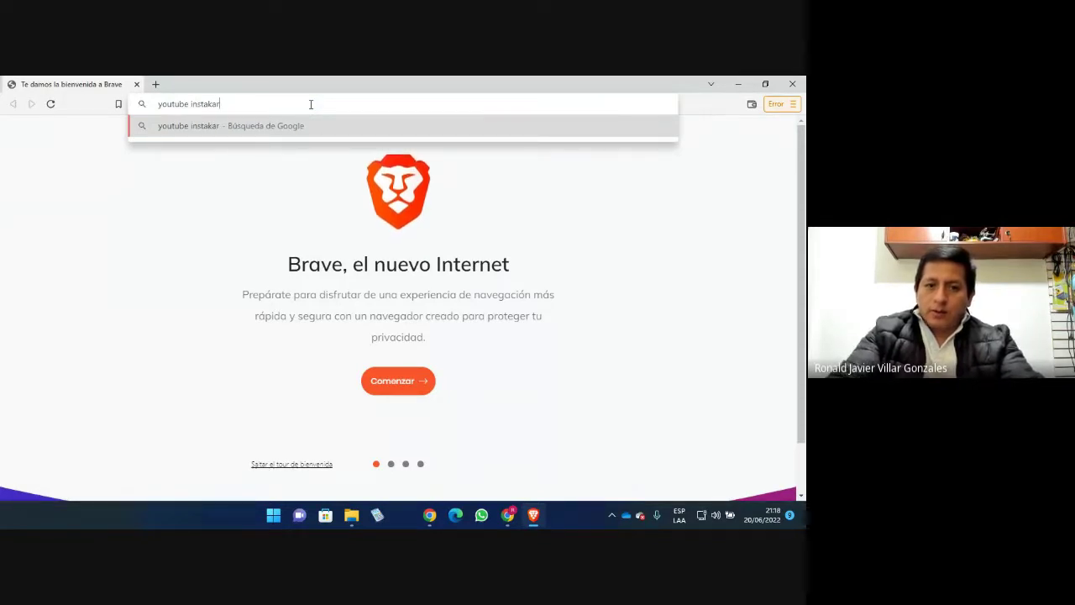
{"action": "key", "text": "BackSpace"}
{"action": "key", "text": "BackSpace"}
{"action": "key", "text": "BackSpace"}
{"action": "type", "text": "lar "}
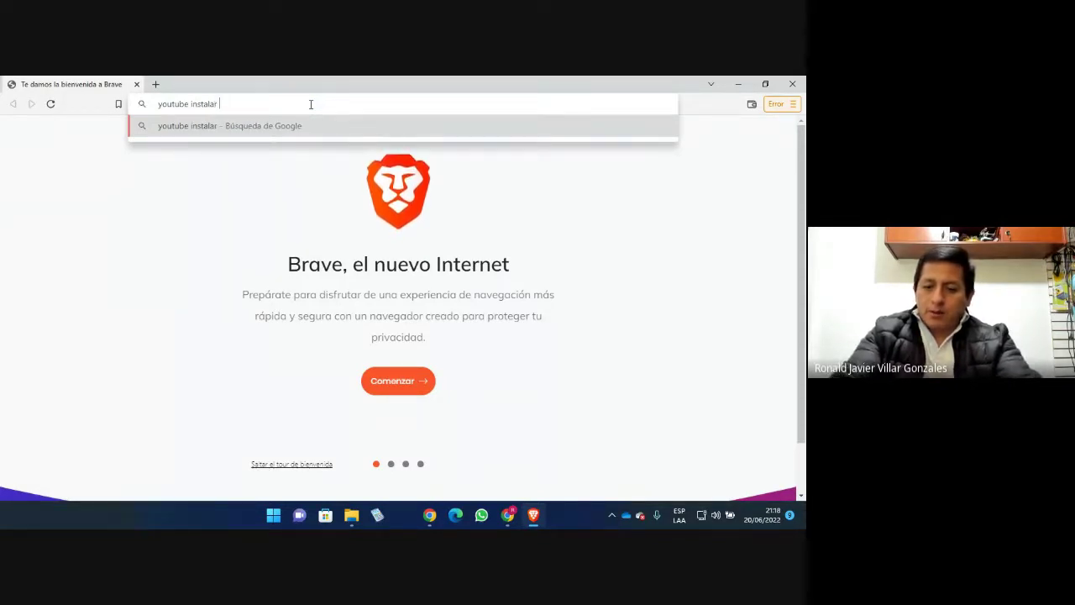
{"action": "type", "text": "offive"}
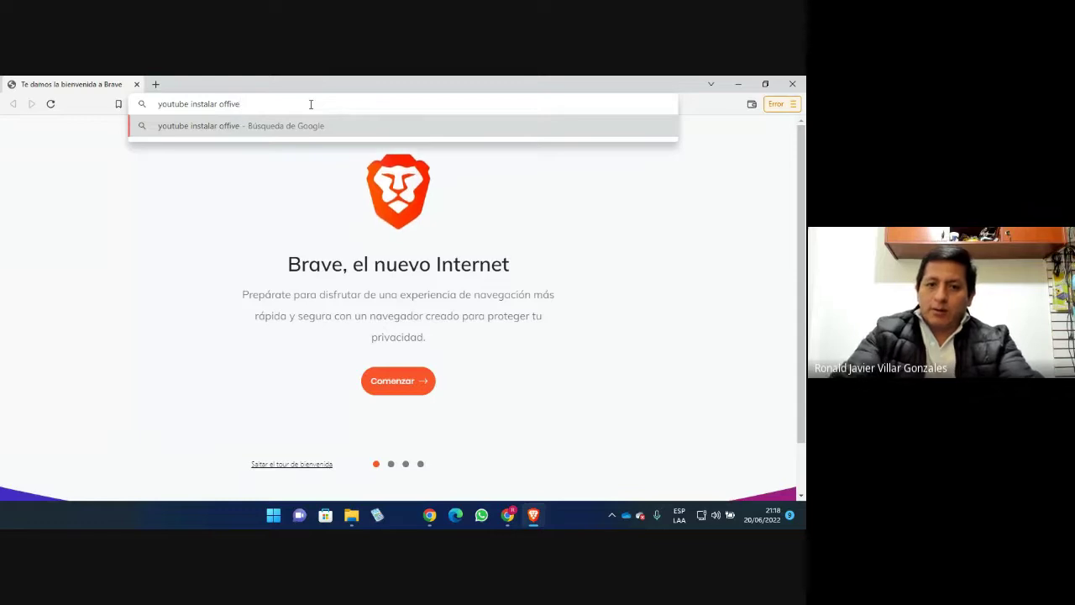
{"action": "key", "text": "BackSpace"}
{"action": "key", "text": "BackSpace"}
{"action": "type", "text": "c"}
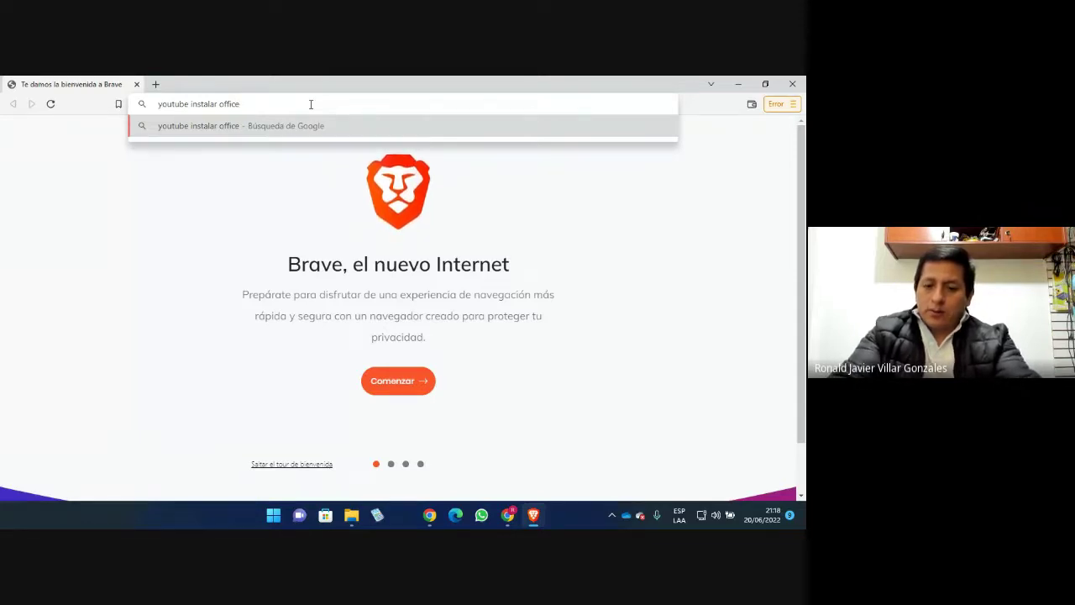
{"action": "type", "text": "2021"}
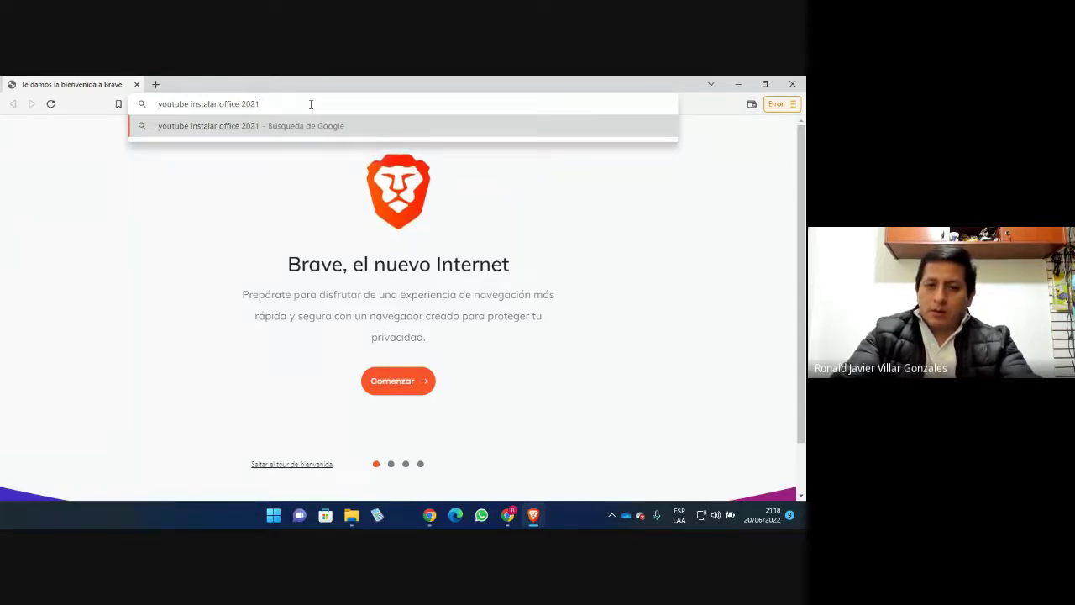
{"action": "key", "text": "Return"}
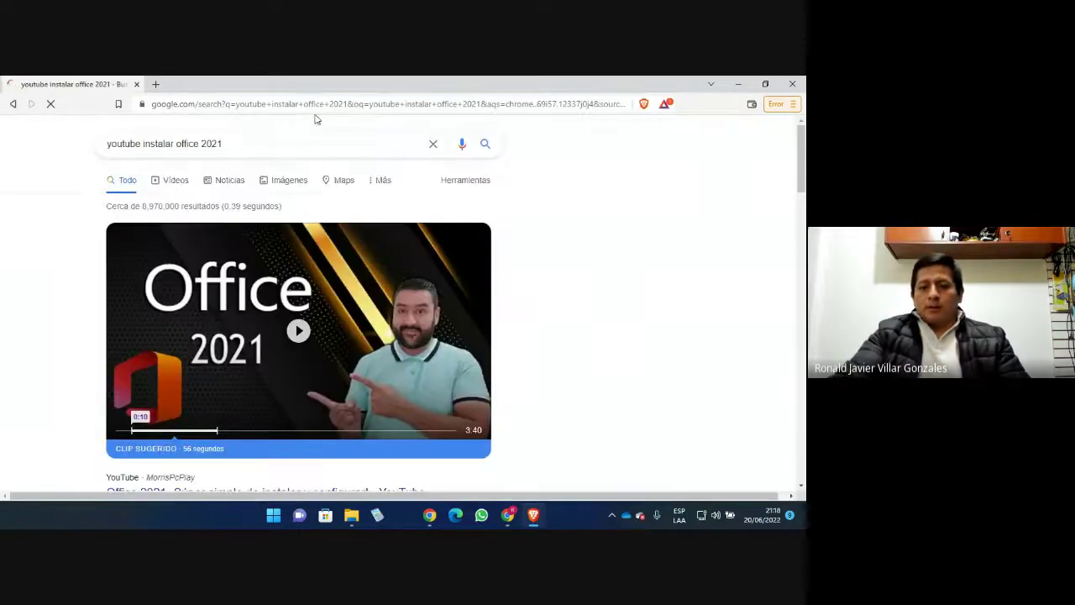
{"action": "scroll", "coordinate": [362, 331], "scroll_direction": "down", "scroll_amount": 3}
{"action": "scroll", "coordinate": [269, 243], "scroll_direction": "up", "scroll_amount": 2}
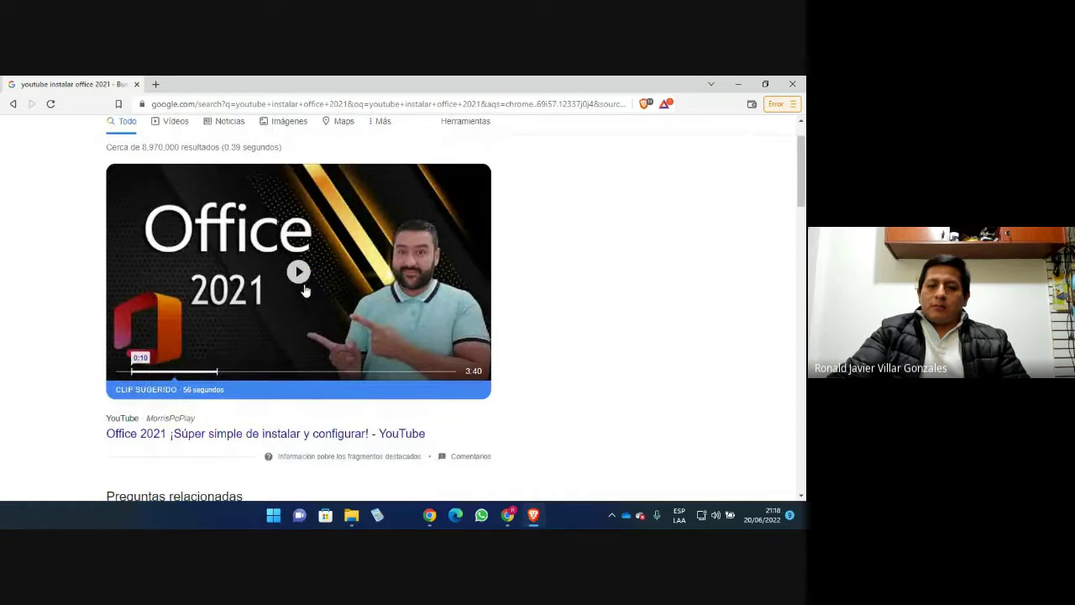
{"action": "scroll", "coordinate": [300, 277], "scroll_direction": "down", "scroll_amount": 1}
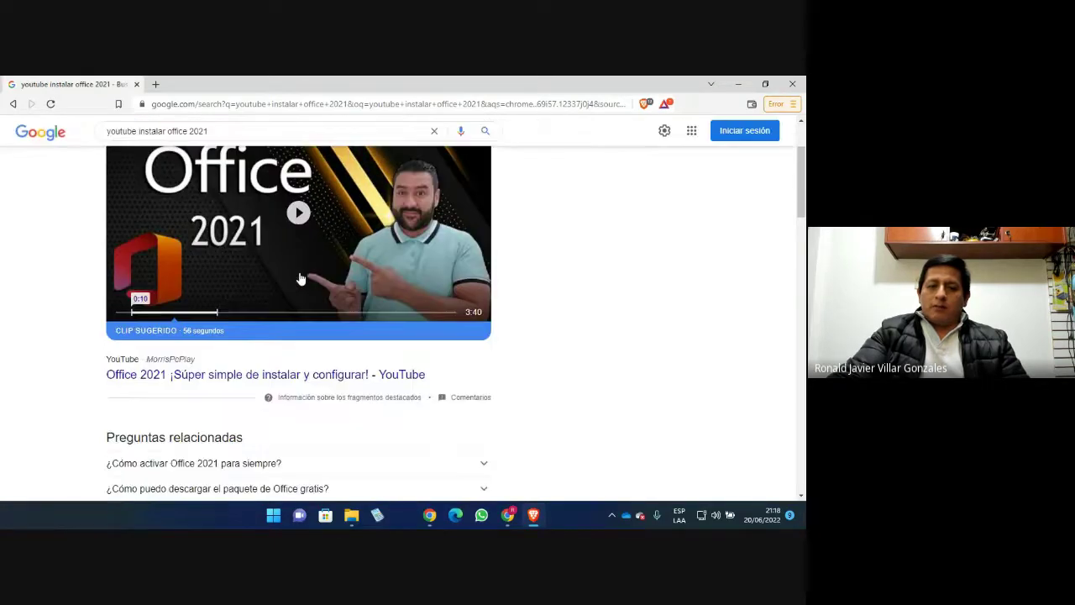
Play the featured video "Office 2021 ¡Súper simple de instalar y configurar!" from the search results, then pause it
{"action": "scroll", "coordinate": [303, 275], "scroll_direction": "up", "scroll_amount": 1}
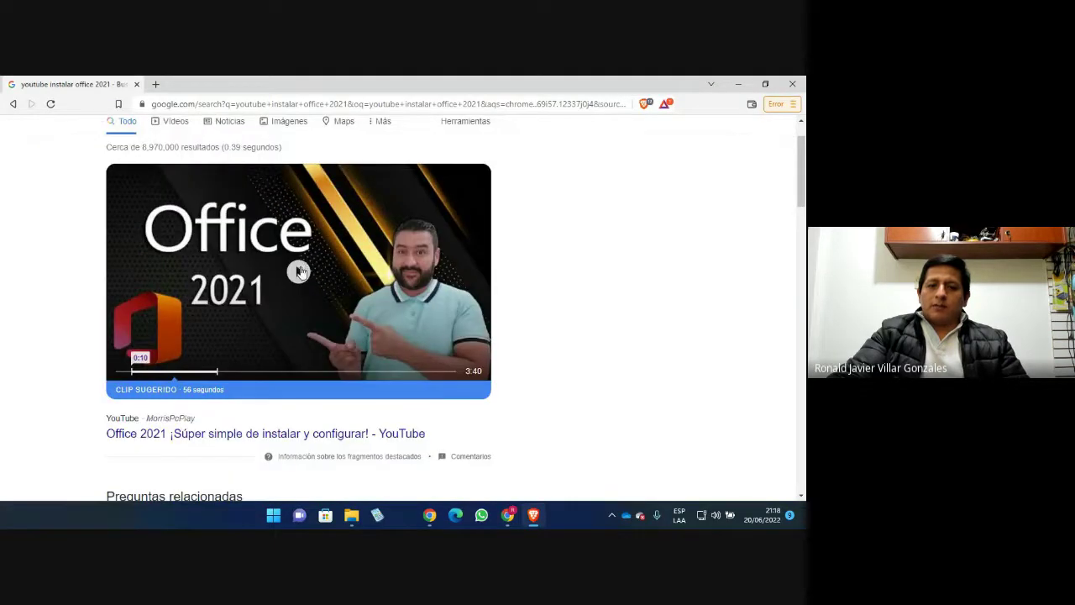
{"action": "left_click", "coordinate": [300, 272]}
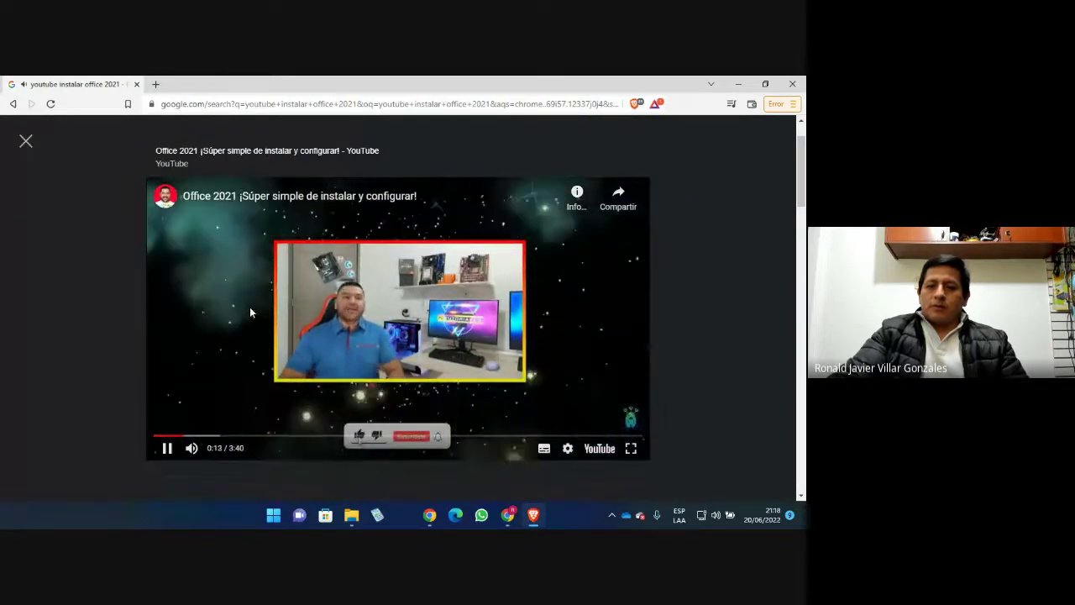
{"action": "left_click", "coordinate": [250, 310]}
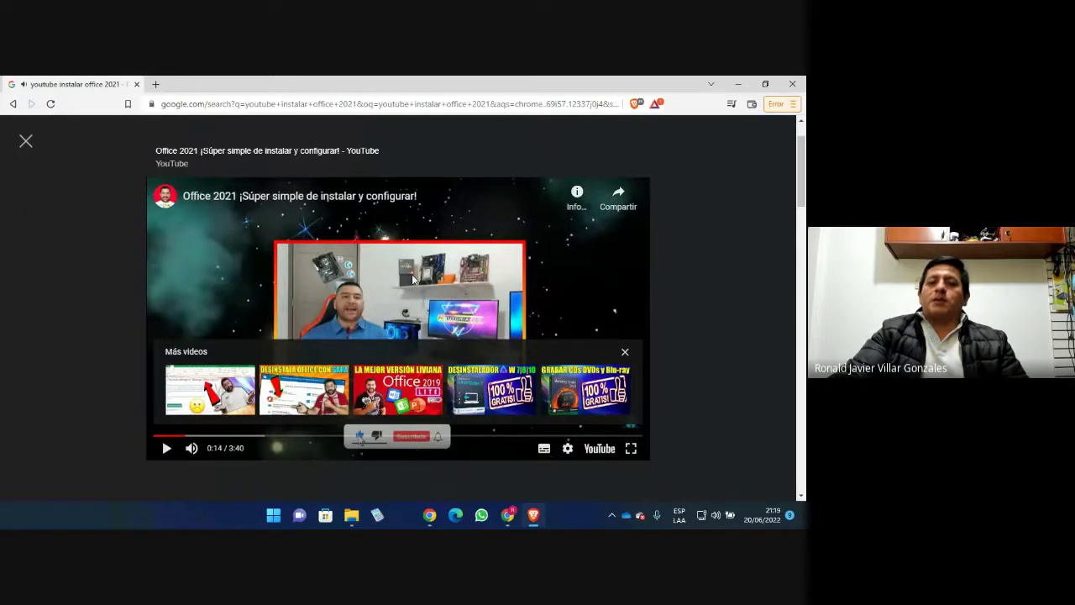
Open the suggested Office 2019 Lite video on YouTube, skip ahead to about 0:43, and pause it
{"action": "left_click", "coordinate": [398, 389]}
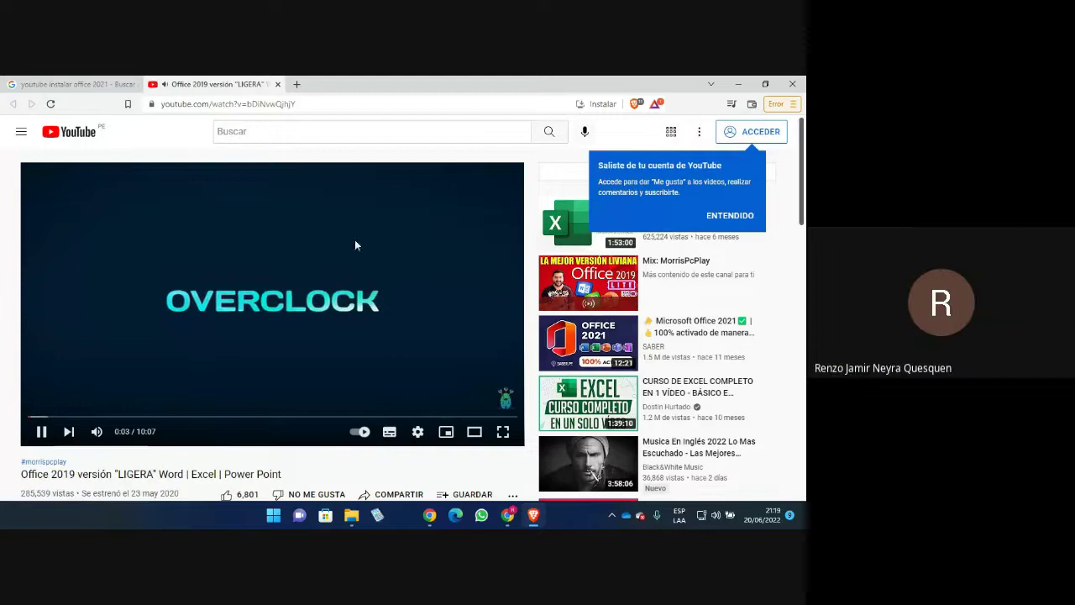
{"action": "left_click", "coordinate": [62, 416]}
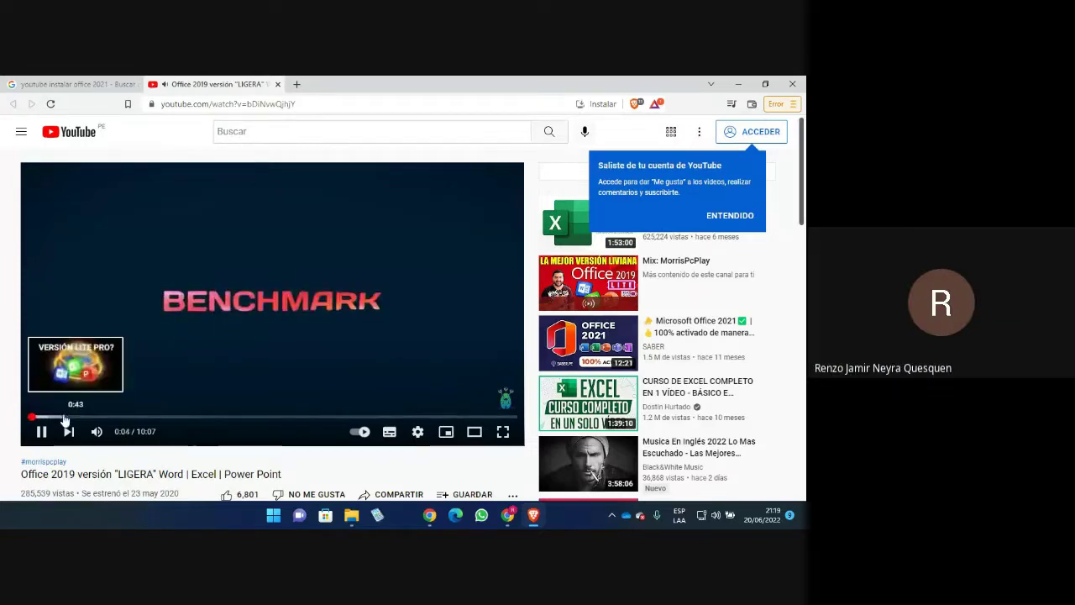
{"action": "left_click", "coordinate": [187, 342]}
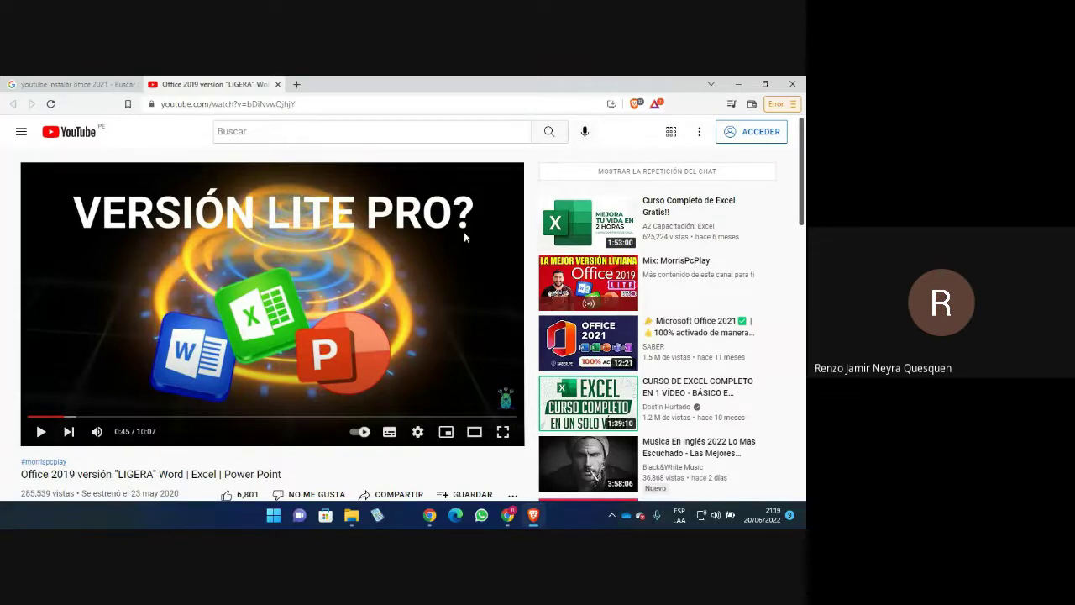
Open a new tab and examine Brave's statistics on blocked trackers and ads, saved bandwidth, and estimated time saved
{"action": "left_click", "coordinate": [296, 85]}
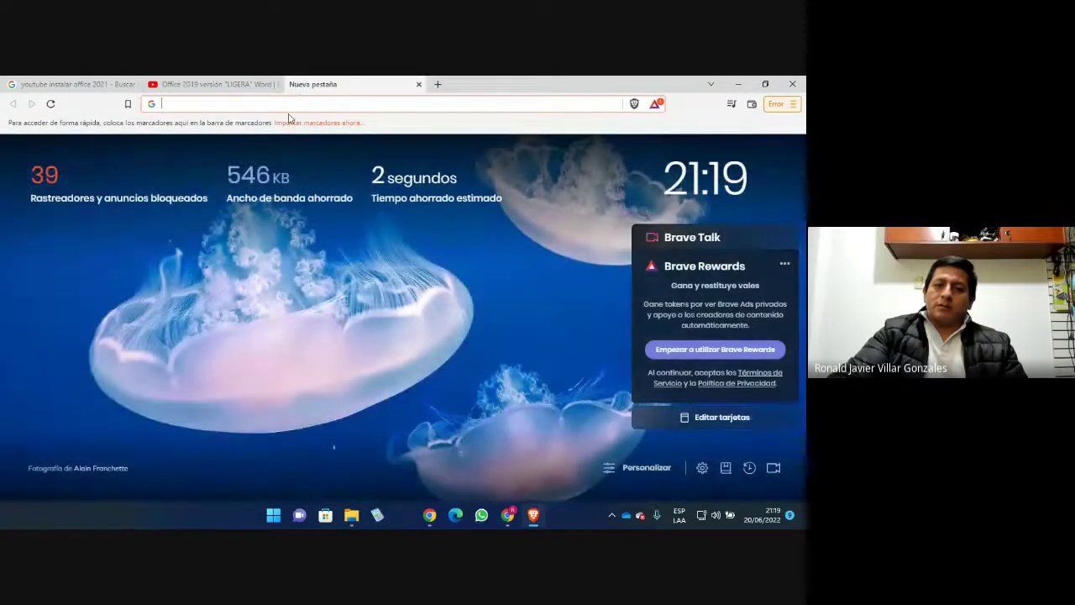
{"action": "left_click_drag", "start_coordinate": [46, 191], "coordinate": [494, 205]}
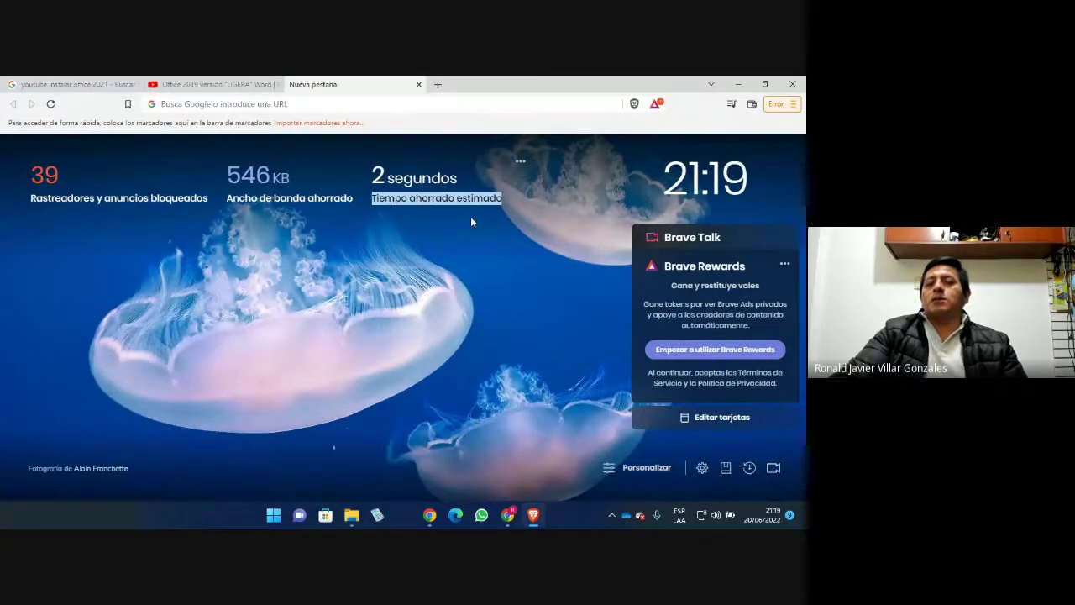